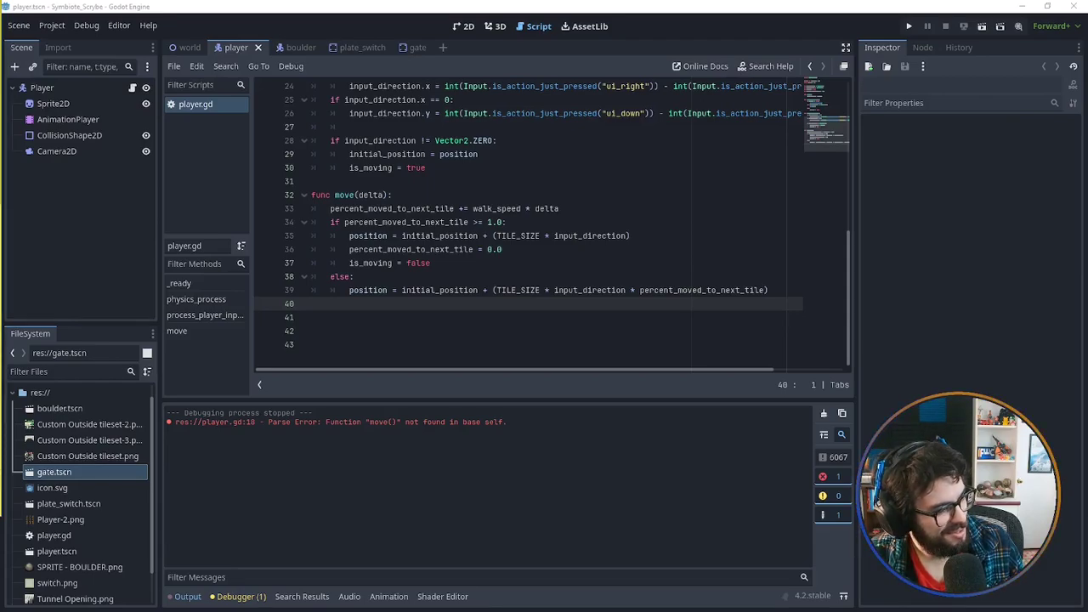
pyautogui.click(563, 290)
pyautogui.scroll(6, 563, 293)
pyautogui.scroll(-6, 485, 189)
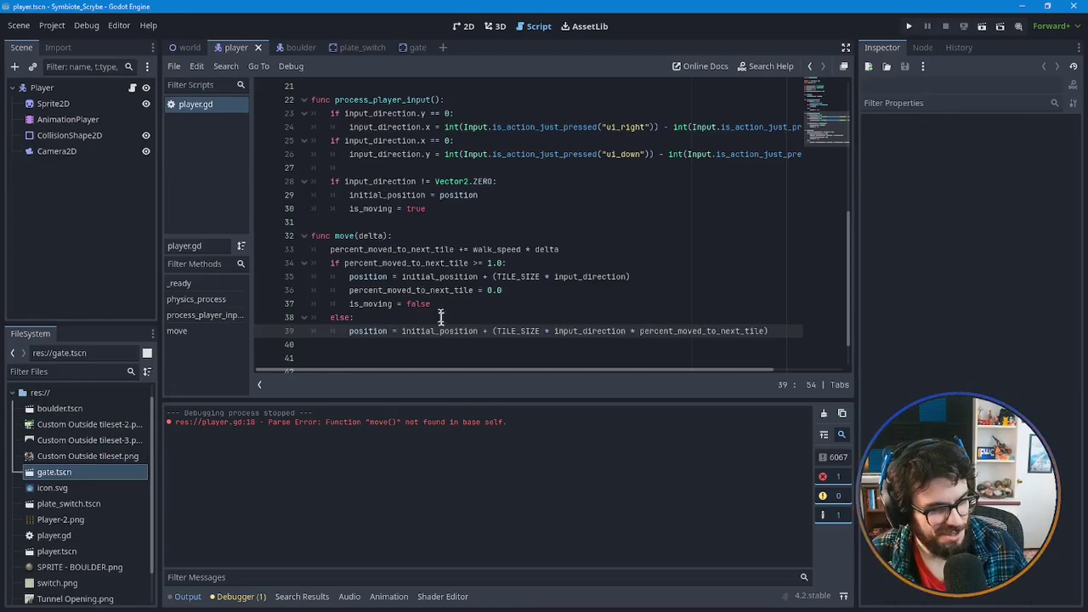
pyautogui.click(443, 344)
pyautogui.scroll(4, 451, 332)
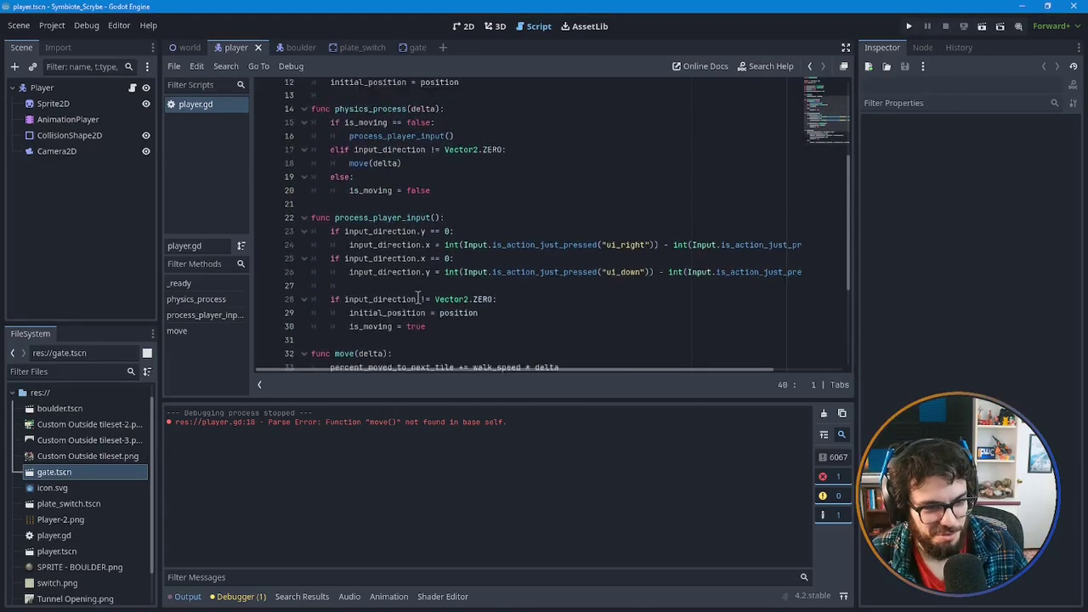
# Show the world scene in the 2D view, run the project to test the player, and close the game window.
pyautogui.click(55, 91)
pyautogui.click(188, 49)
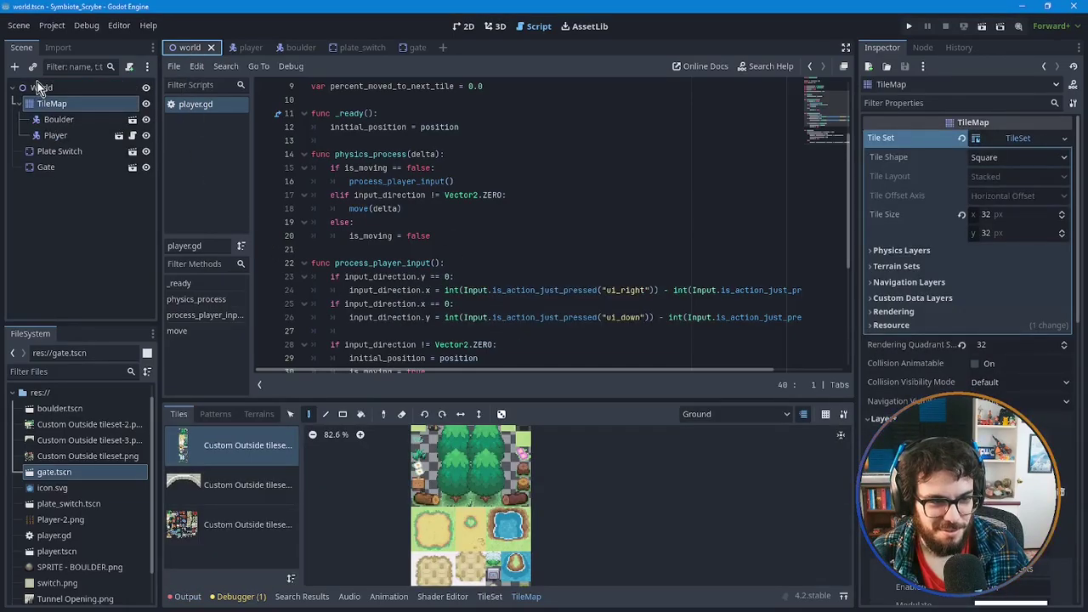
pyautogui.click(466, 26)
pyautogui.click(908, 28)
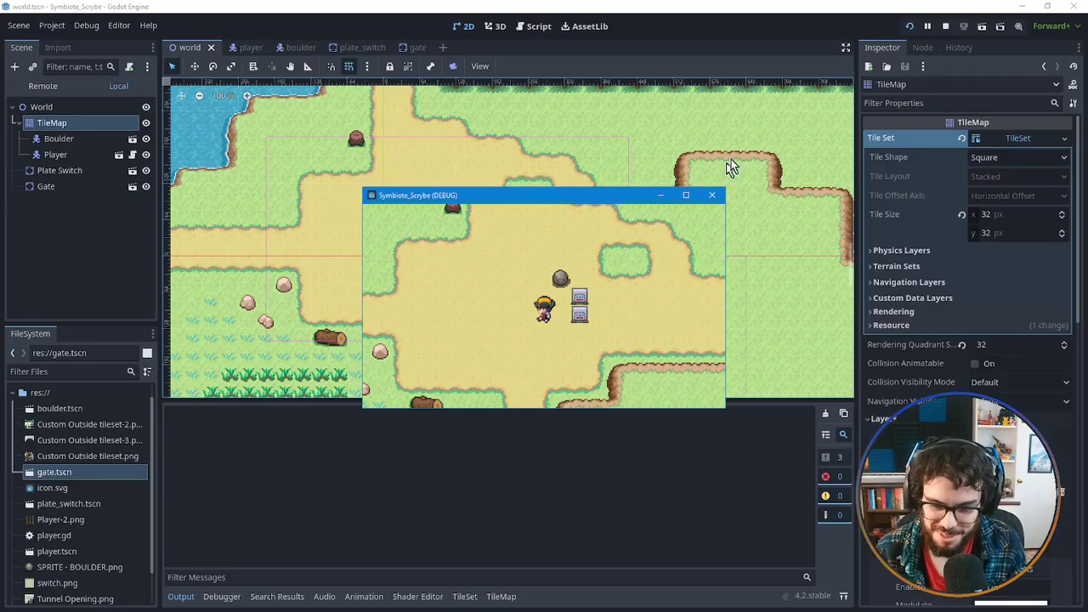
pyautogui.click(713, 196)
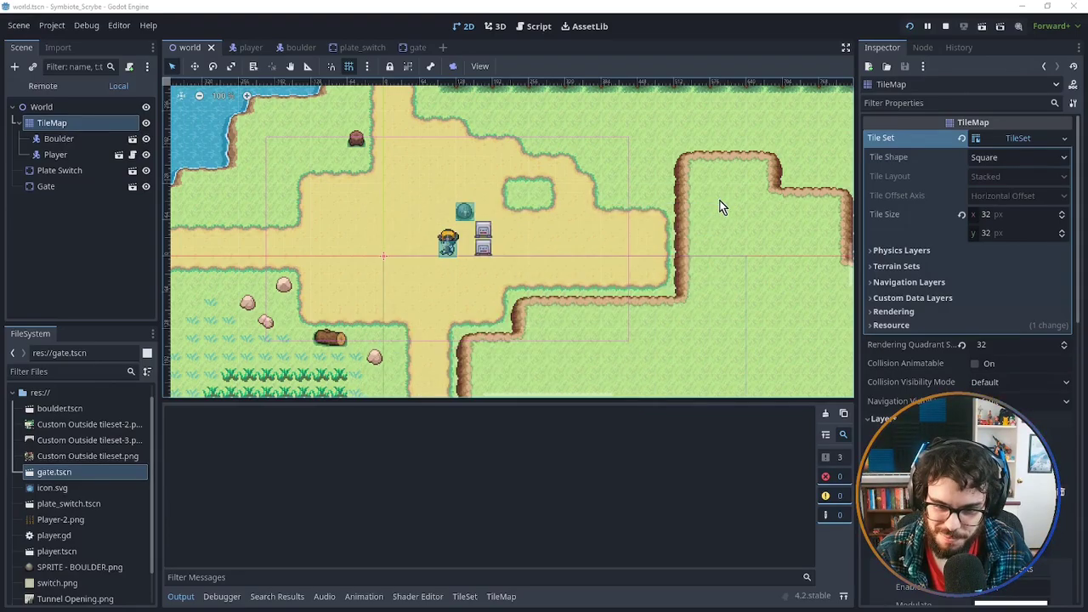
# Examine the ui_right, ui_left, ui_down and ui_up input checks in process_player_input of the player script.
pyautogui.click(251, 49)
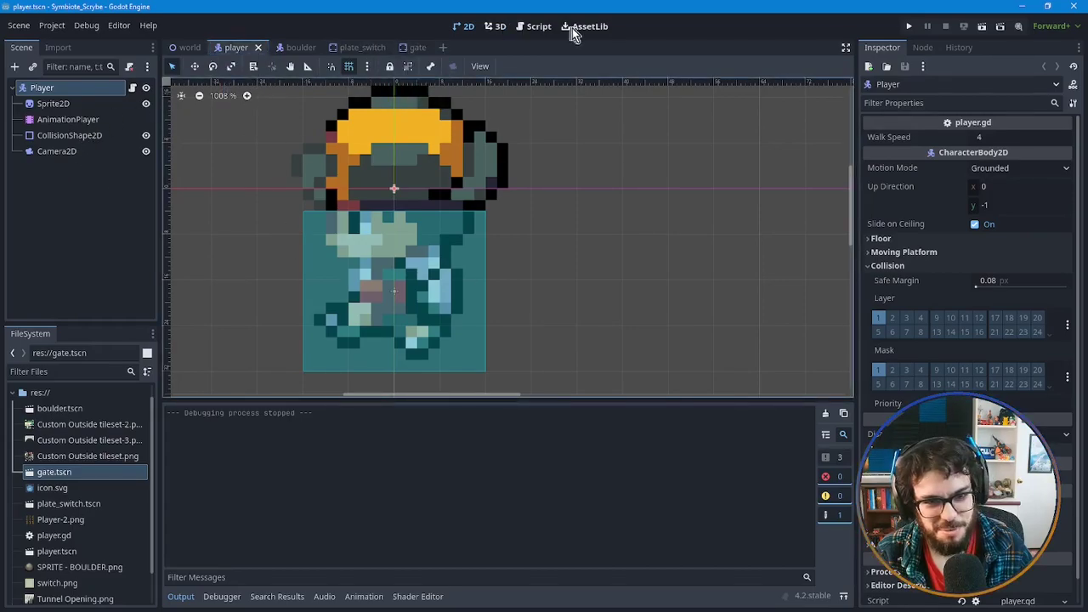
pyautogui.click(534, 27)
pyautogui.scroll(2, 594, 276)
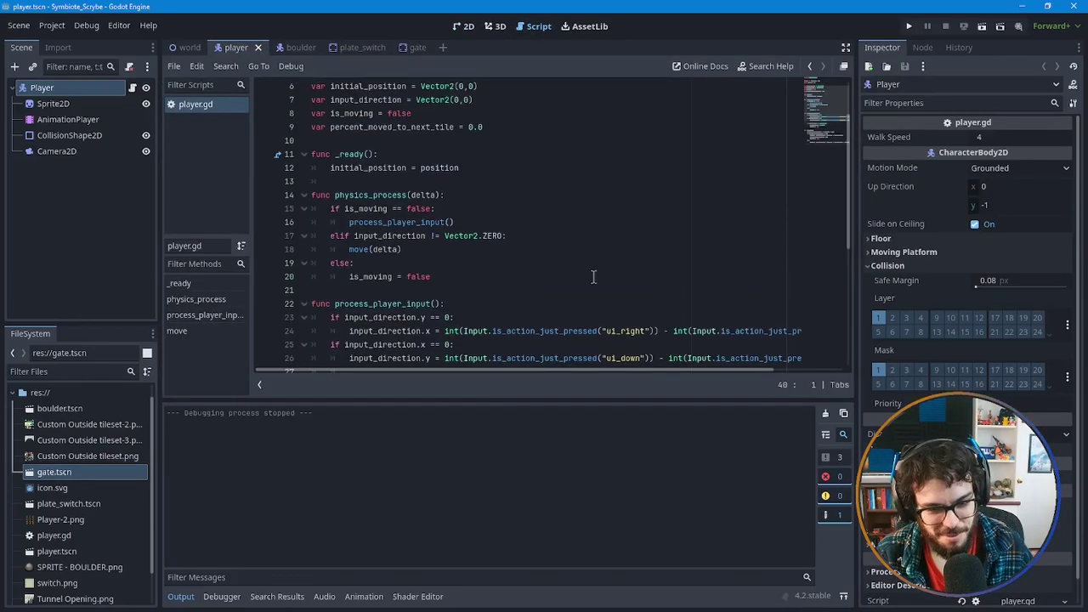
pyautogui.scroll(2, 594, 276)
pyautogui.scroll(-3, 593, 276)
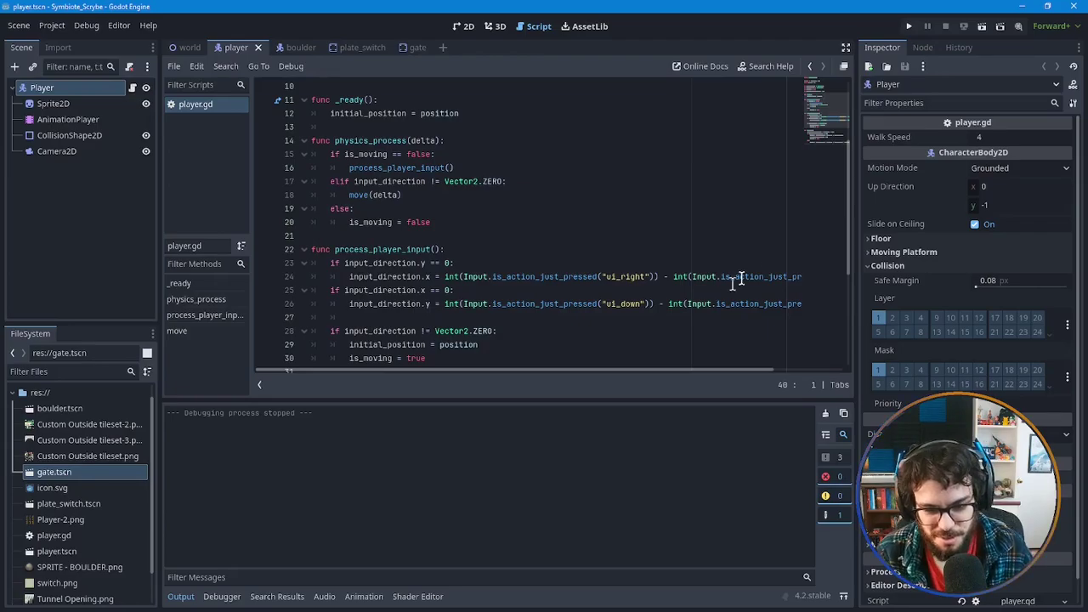
pyautogui.scroll(-1, 680, 340)
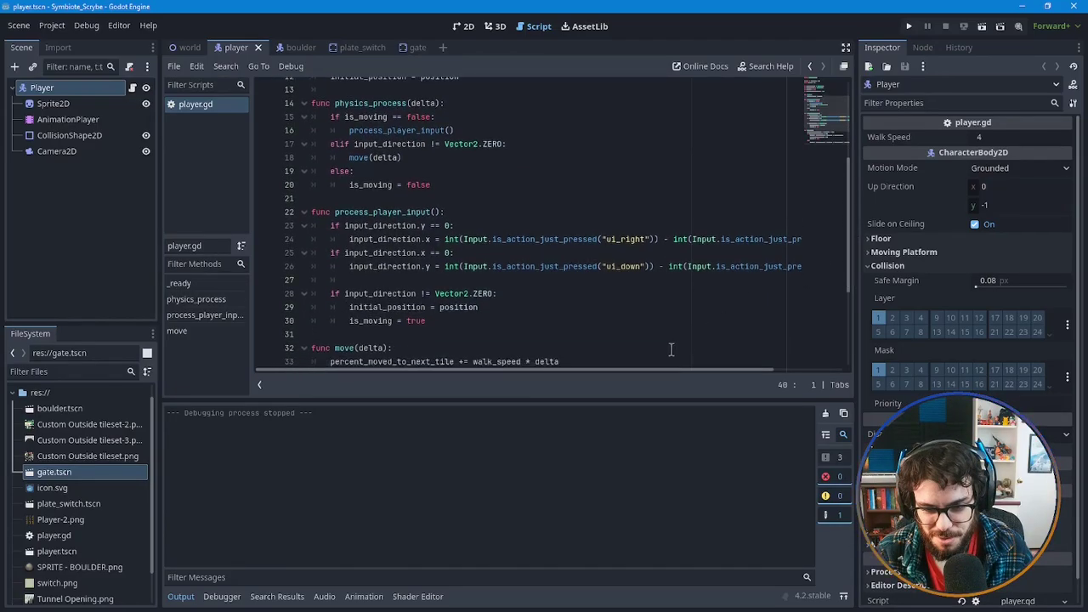
pyautogui.moveTo(639, 370); pyautogui.dragTo(766, 375)
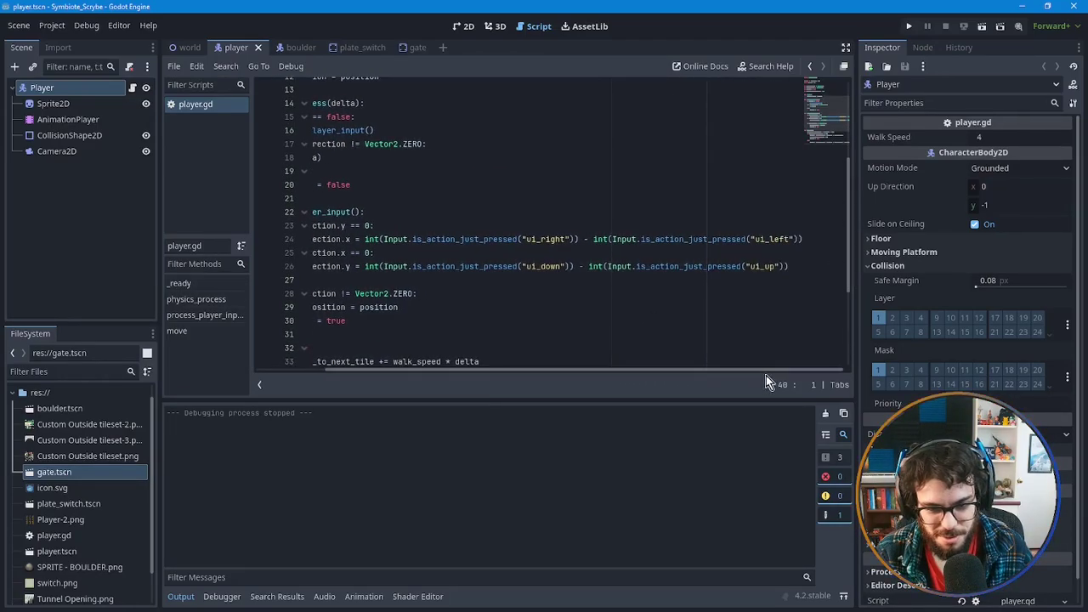
pyautogui.moveTo(566, 240); pyautogui.dragTo(526, 241)
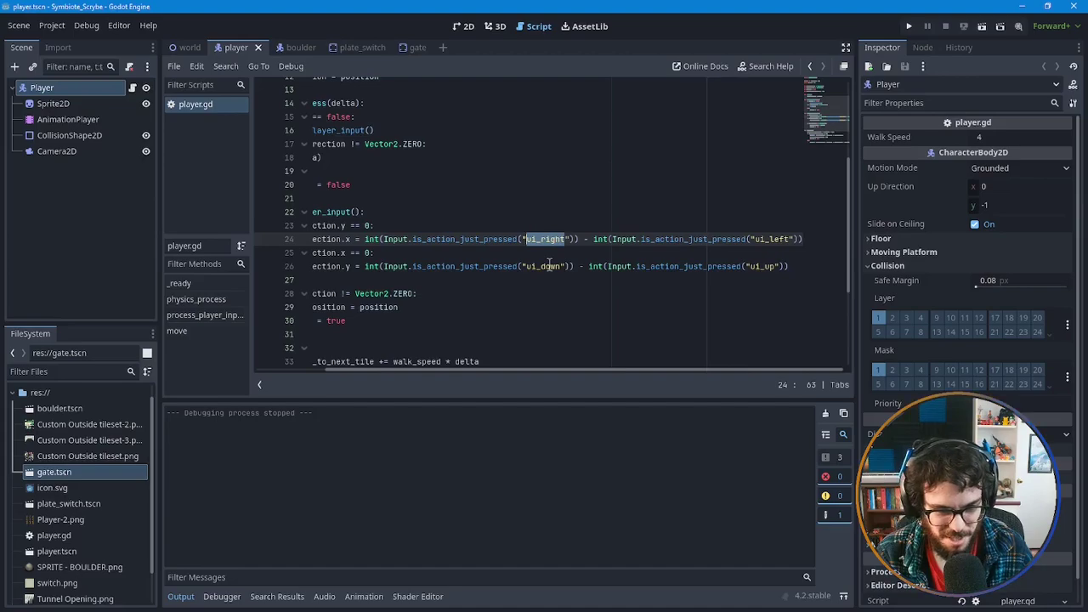
pyautogui.click(562, 239)
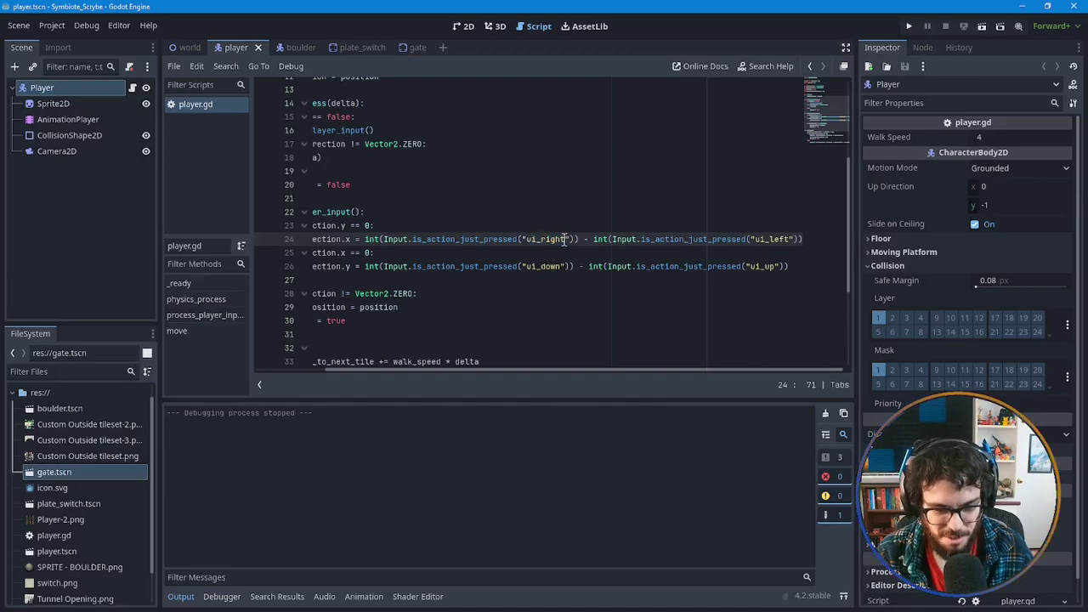
pyautogui.moveTo(565, 239); pyautogui.dragTo(527, 239)
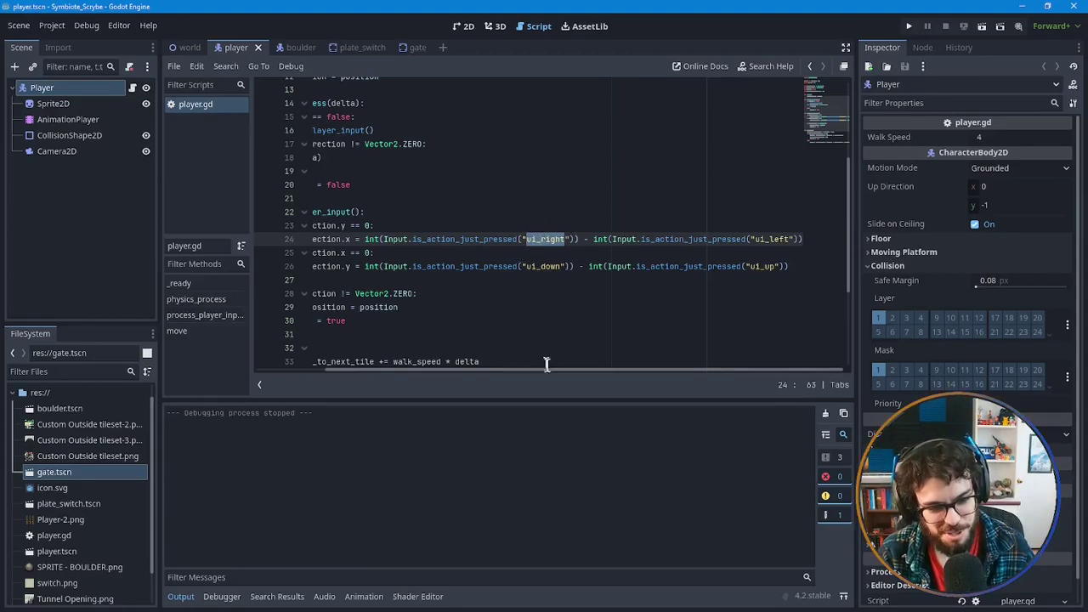
pyautogui.moveTo(560, 369); pyautogui.dragTo(459, 371)
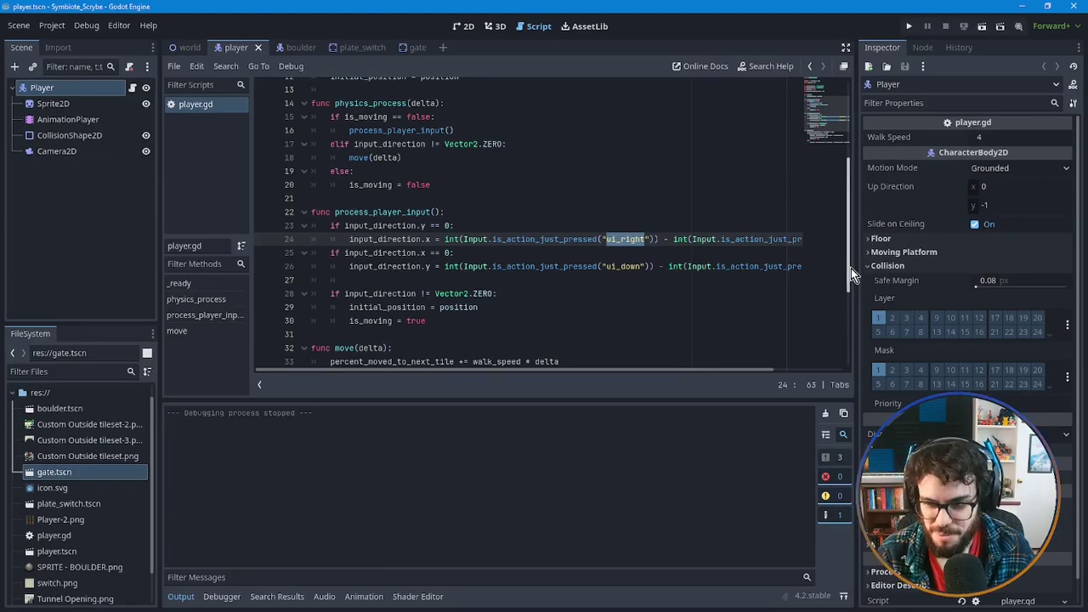
# Review the variable declarations and the _ready function at the start of player.gd.
pyautogui.moveTo(851, 268); pyautogui.dragTo(843, 180)
pyautogui.click(513, 181)
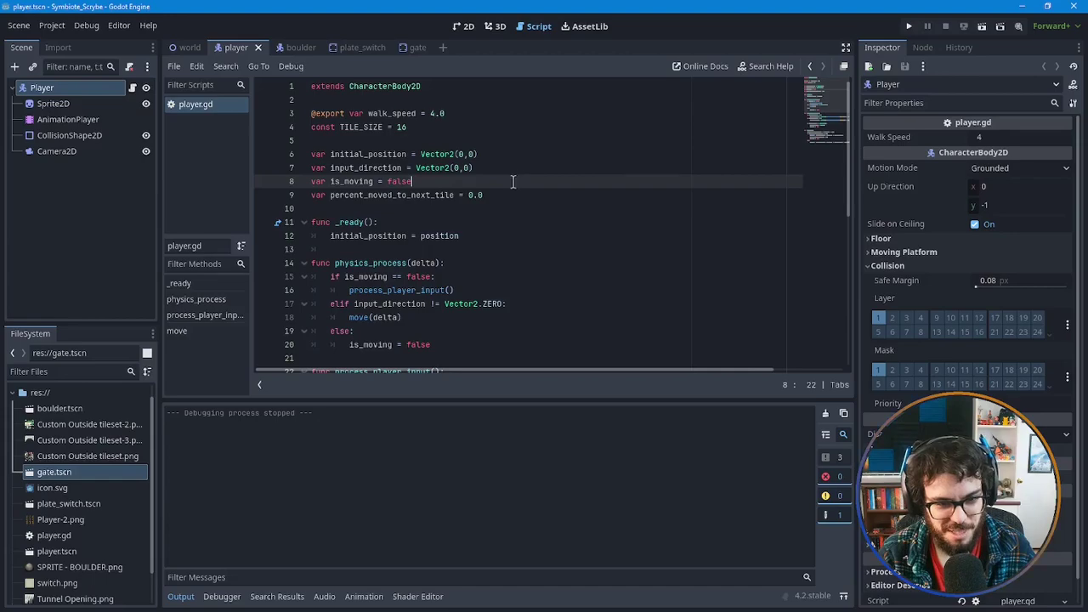
pyautogui.click(500, 115)
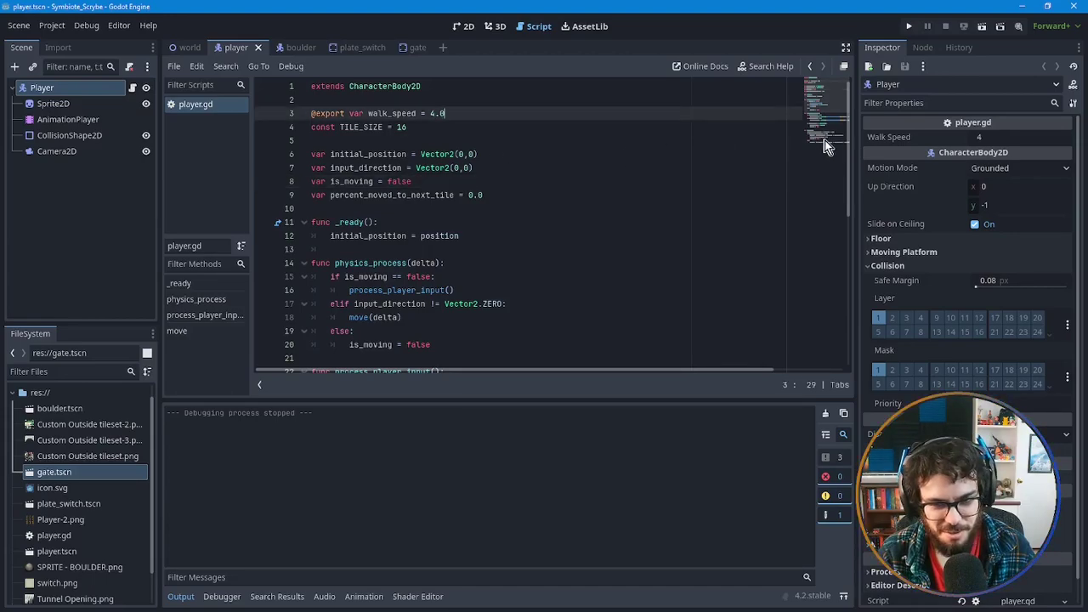
pyautogui.scroll(-1, 847, 138)
pyautogui.scroll(1, 846, 134)
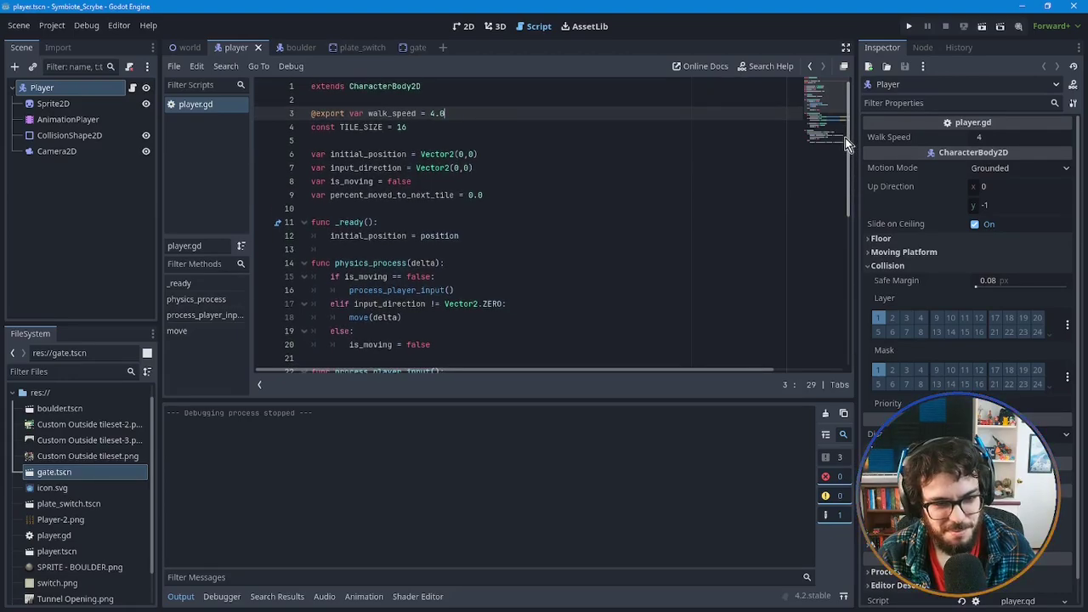
pyautogui.scroll(-1, 845, 138)
pyautogui.moveTo(844, 147); pyautogui.dragTo(845, 153)
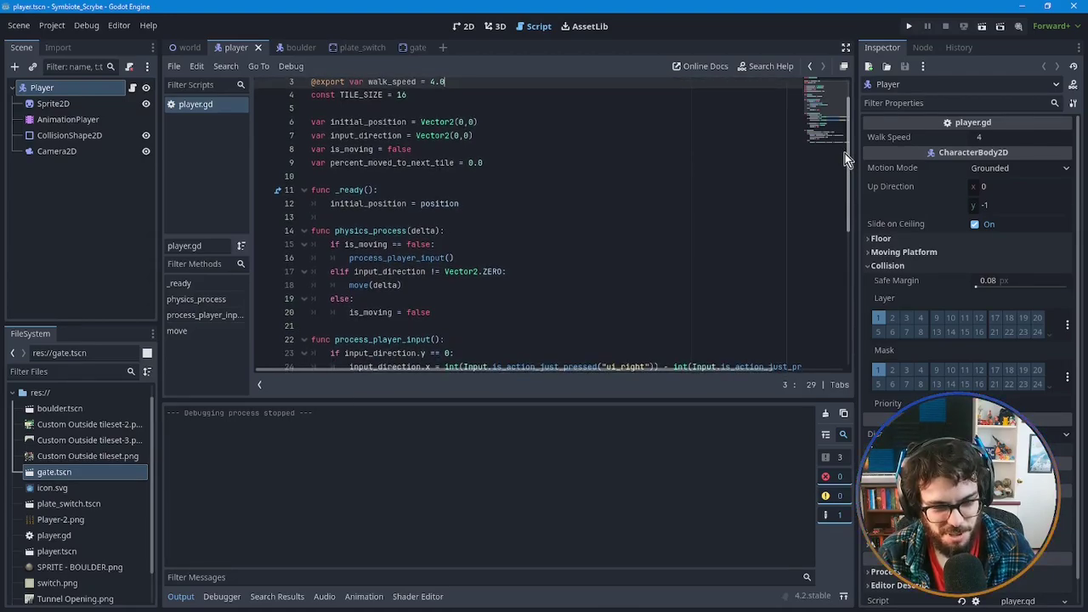
pyautogui.moveTo(845, 153); pyautogui.dragTo(844, 166)
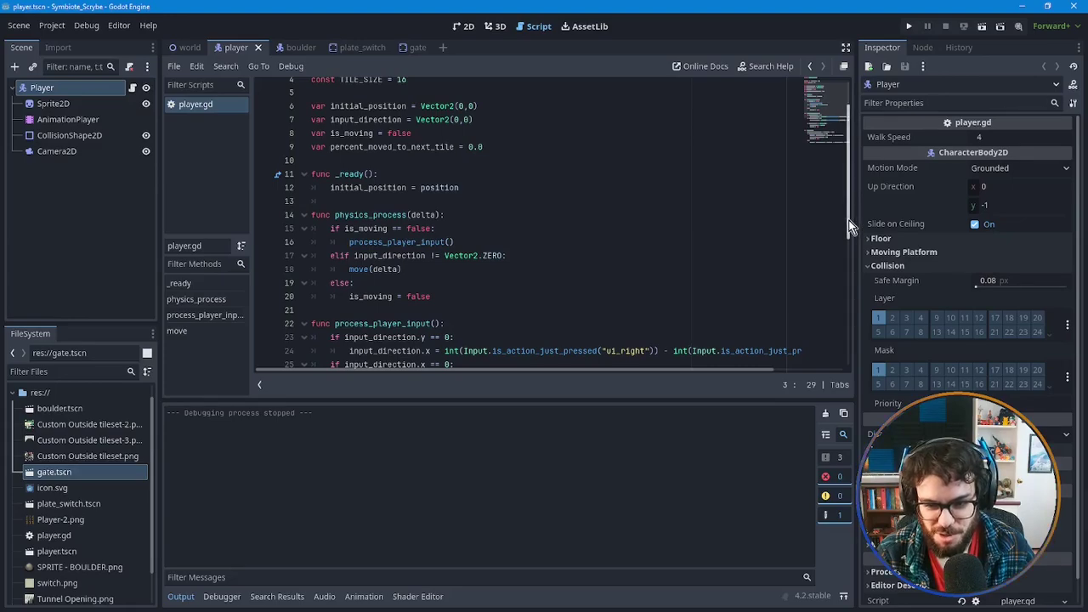
pyautogui.moveTo(848, 219); pyautogui.dragTo(849, 198)
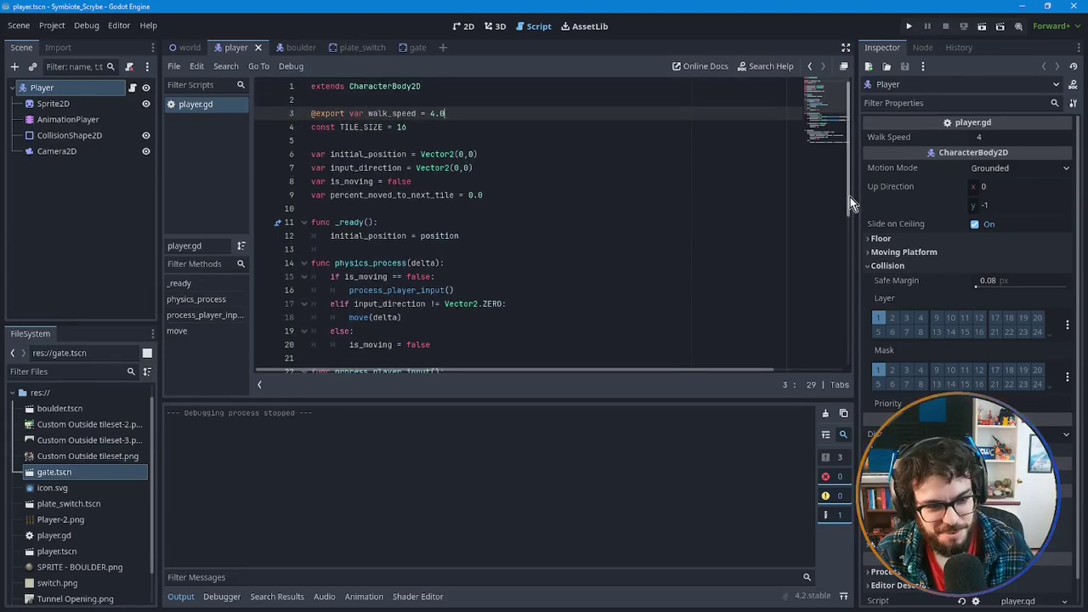
pyautogui.click(429, 206)
pyautogui.click(414, 223)
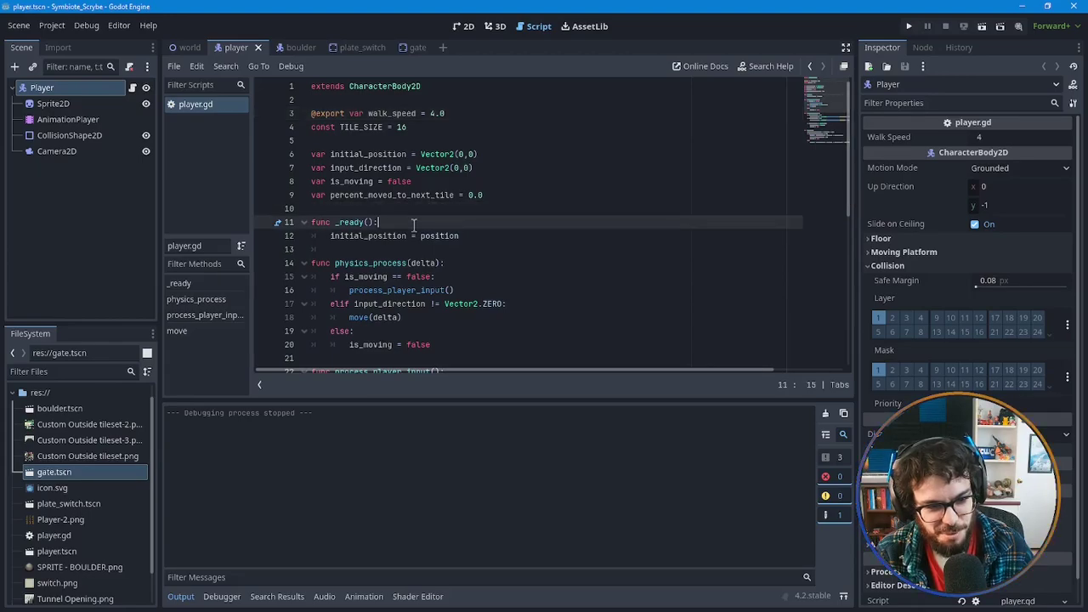
pyautogui.click(486, 236)
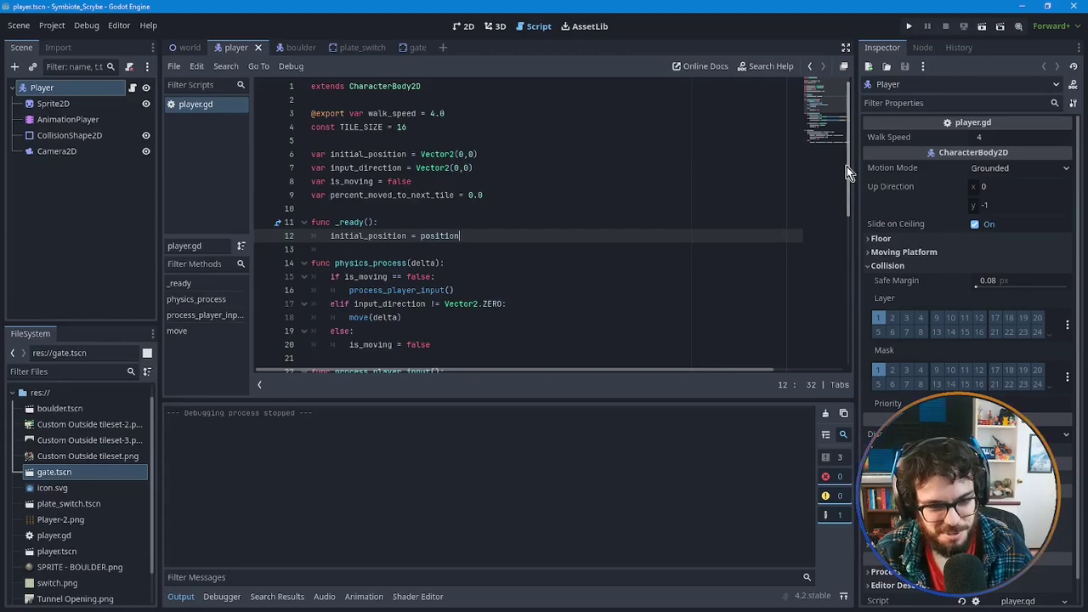
# Read through the physics_process, process_player_input and move functions to the end of player.gd.
pyautogui.moveTo(846, 167); pyautogui.dragTo(857, 256)
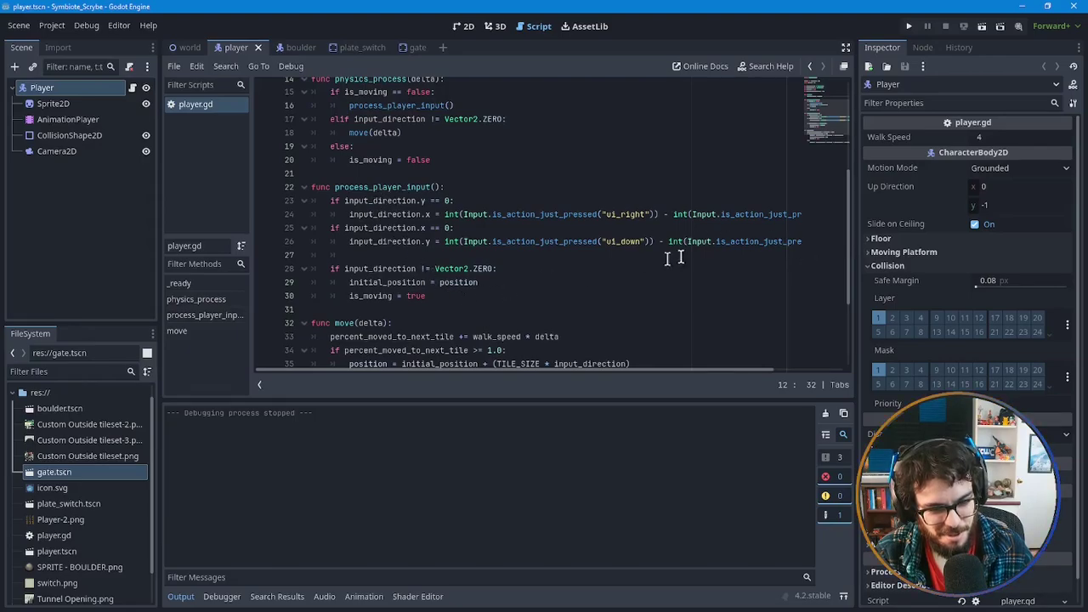
pyautogui.moveTo(848, 219); pyautogui.dragTo(850, 240)
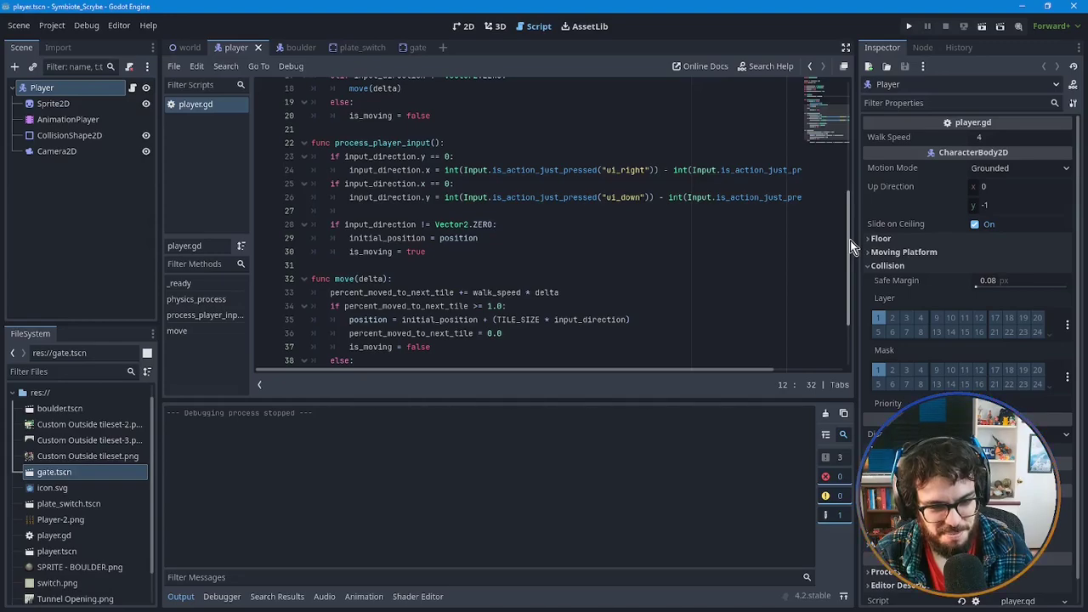
pyautogui.scroll(-1, 852, 247)
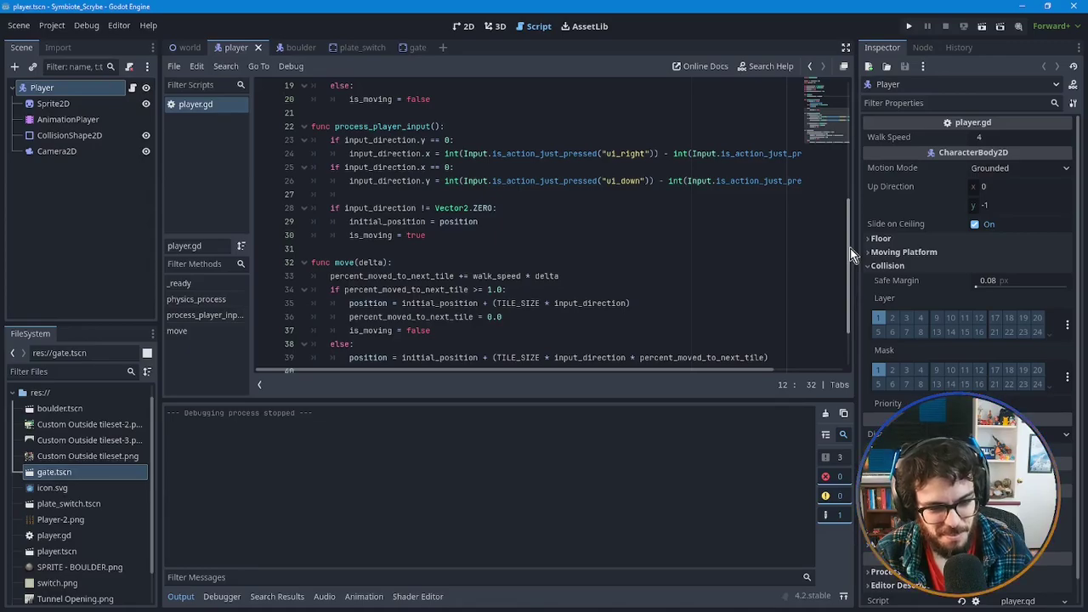
pyautogui.moveTo(850, 248); pyautogui.dragTo(852, 284)
pyautogui.click(379, 302)
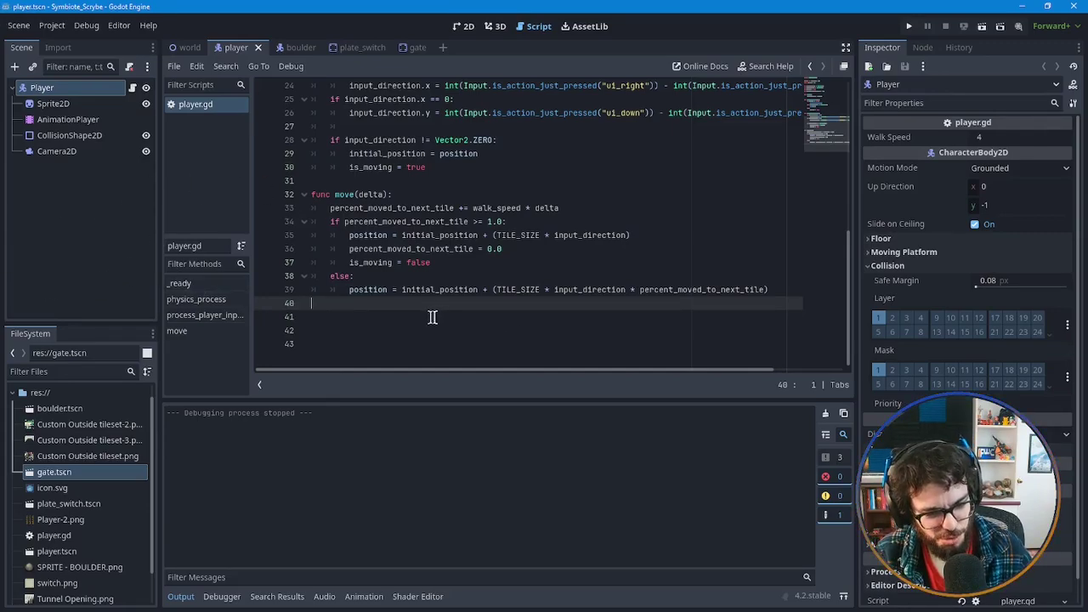
# Inspect the properties of the player scene's Camera2D and Sprite2D nodes.
pyautogui.click(57, 153)
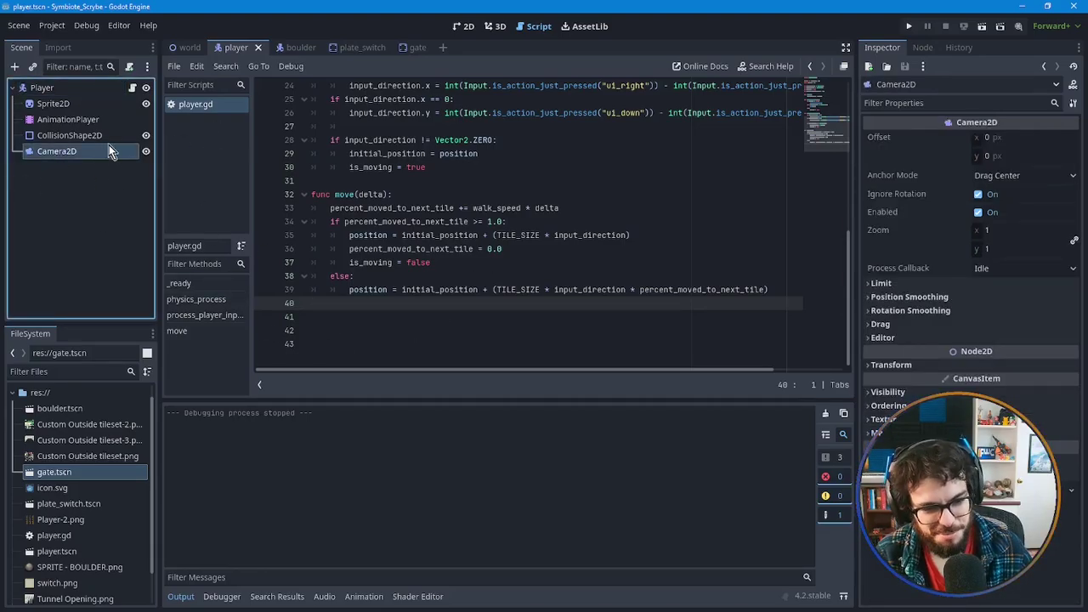
pyautogui.click(55, 103)
pyautogui.click(402, 316)
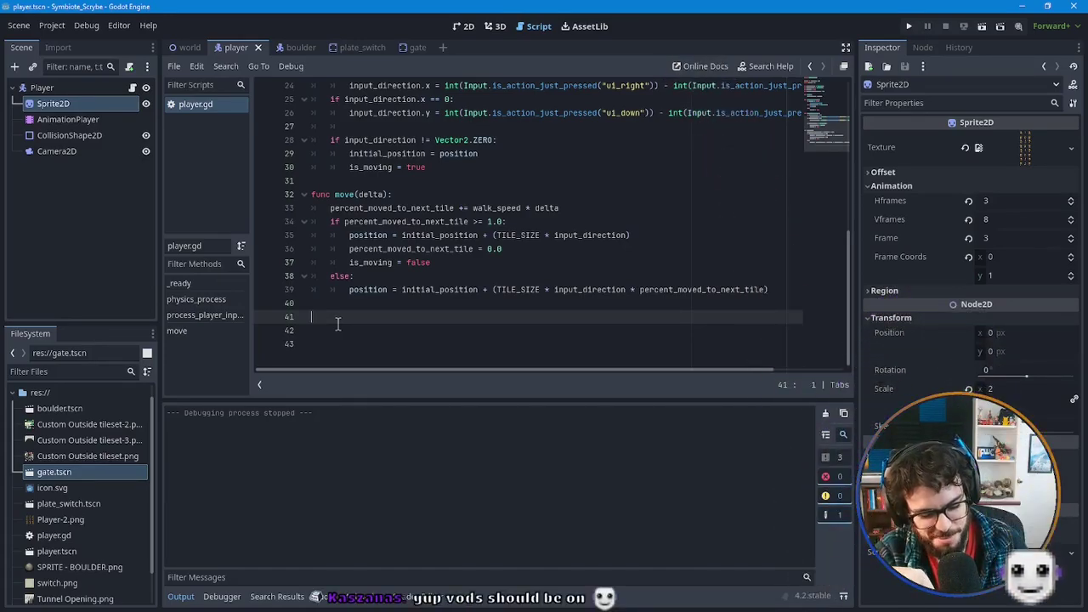
# View the world scene's map in 2D and return to the player scene's script.
pyautogui.click(191, 49)
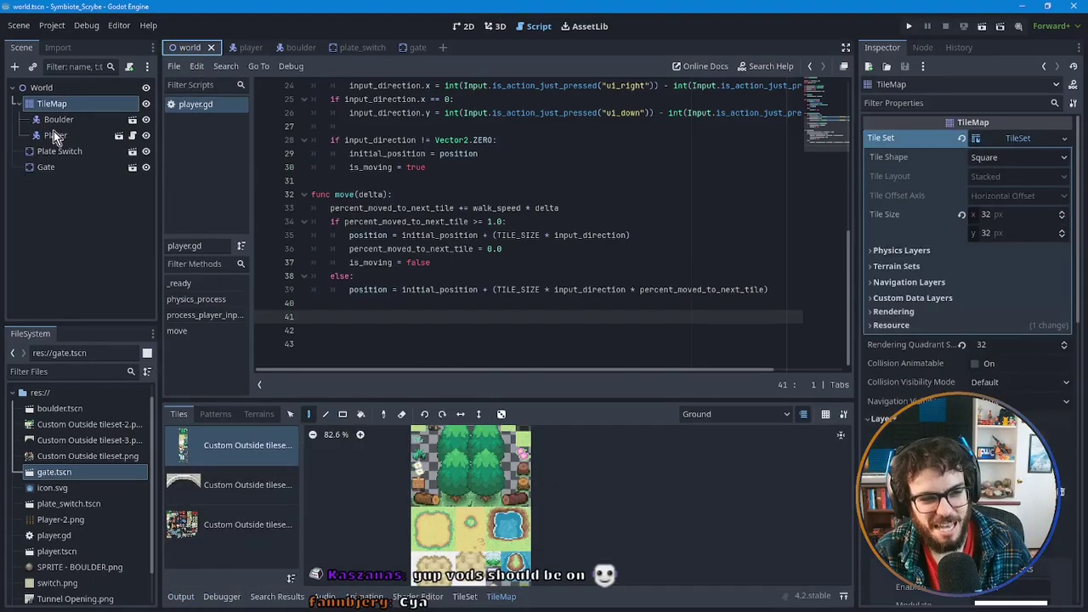
pyautogui.click(463, 25)
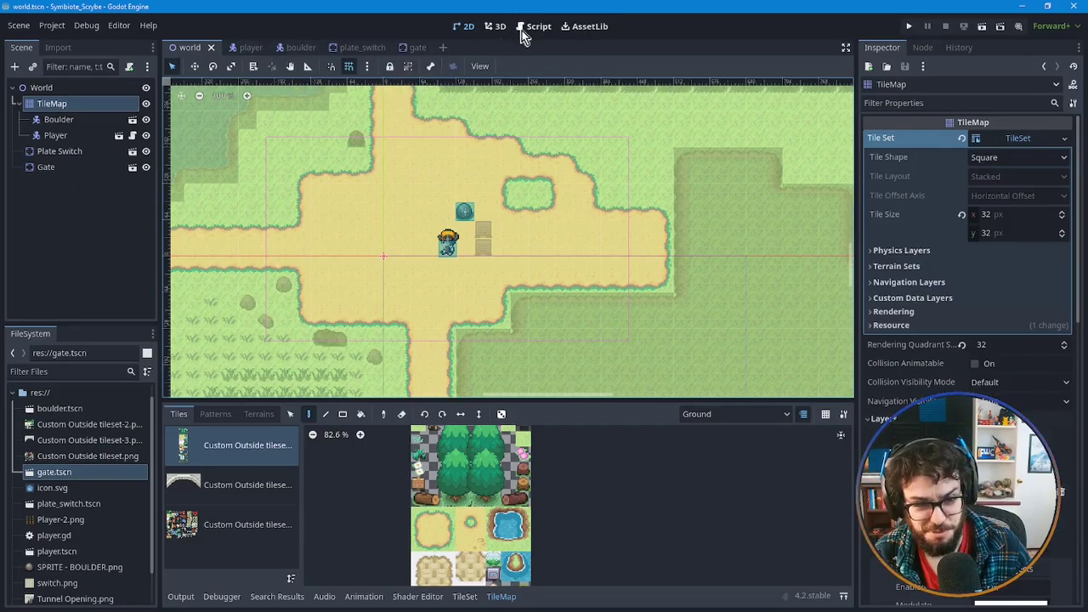
pyautogui.click(240, 45)
pyautogui.click(537, 27)
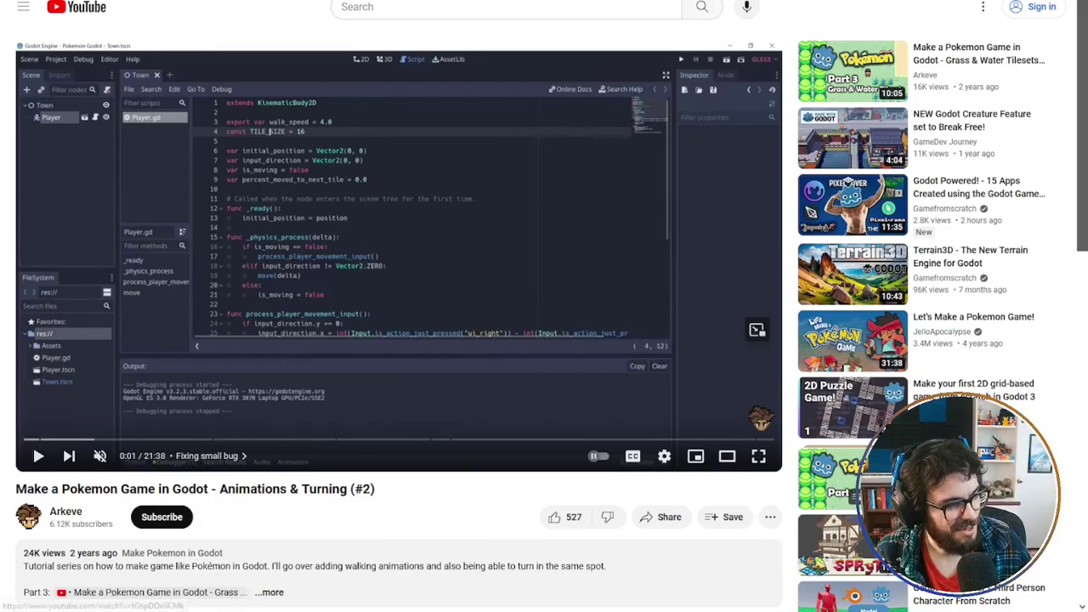
# Switch to YouTube and play "Make a Pokemon Game in Godot - Animations & Turning (#2)" unmuted from the beginning, pausing it at 0:08.
pyautogui.click(370, 323)
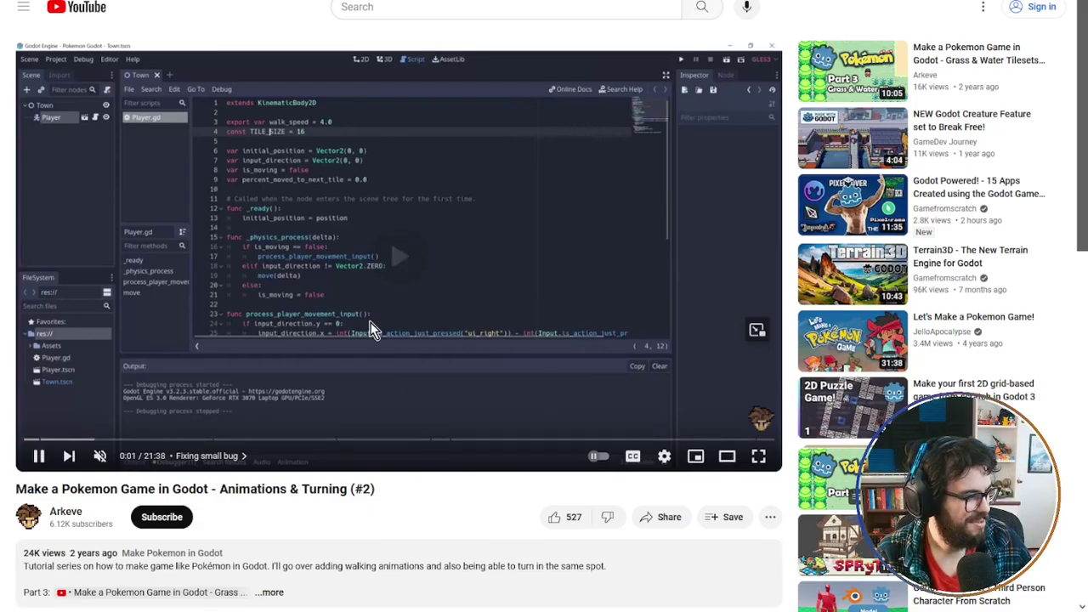
pyautogui.click(263, 288)
pyautogui.click(99, 455)
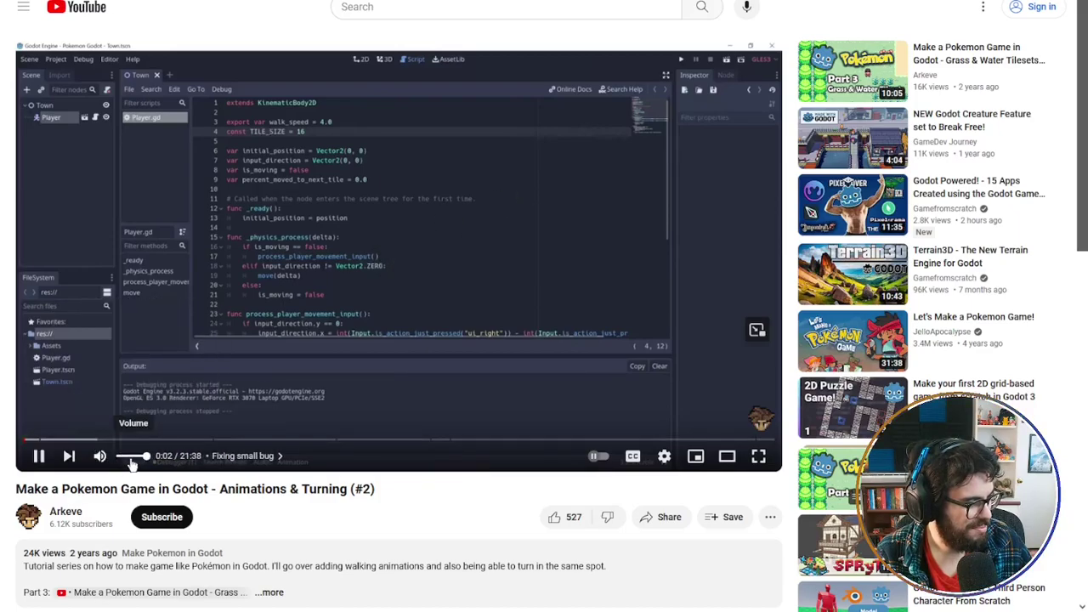
pyautogui.click(17, 438)
pyautogui.click(280, 362)
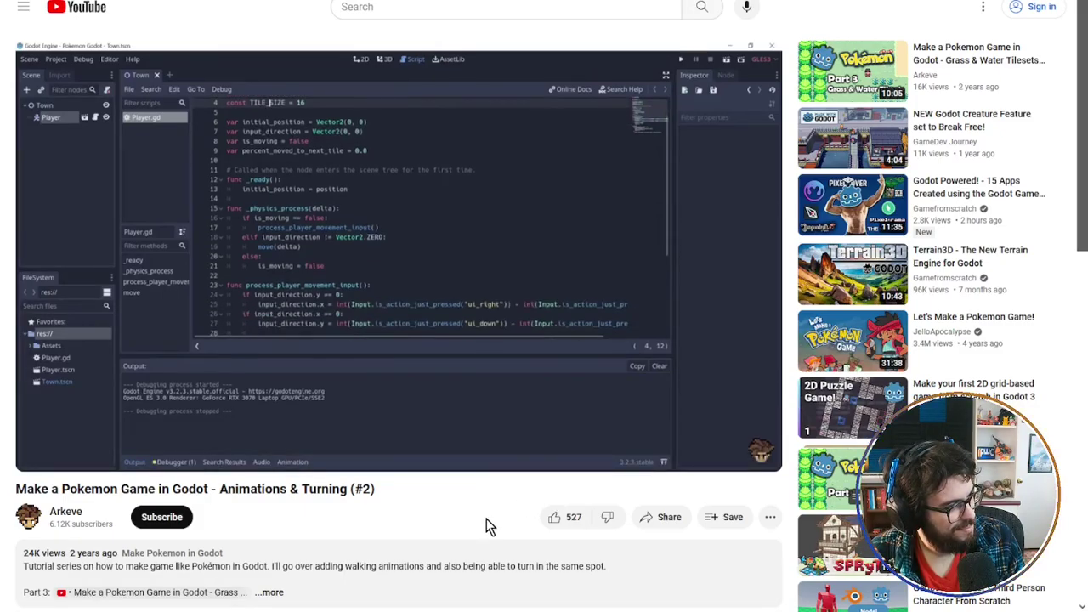
pyautogui.click(500, 340)
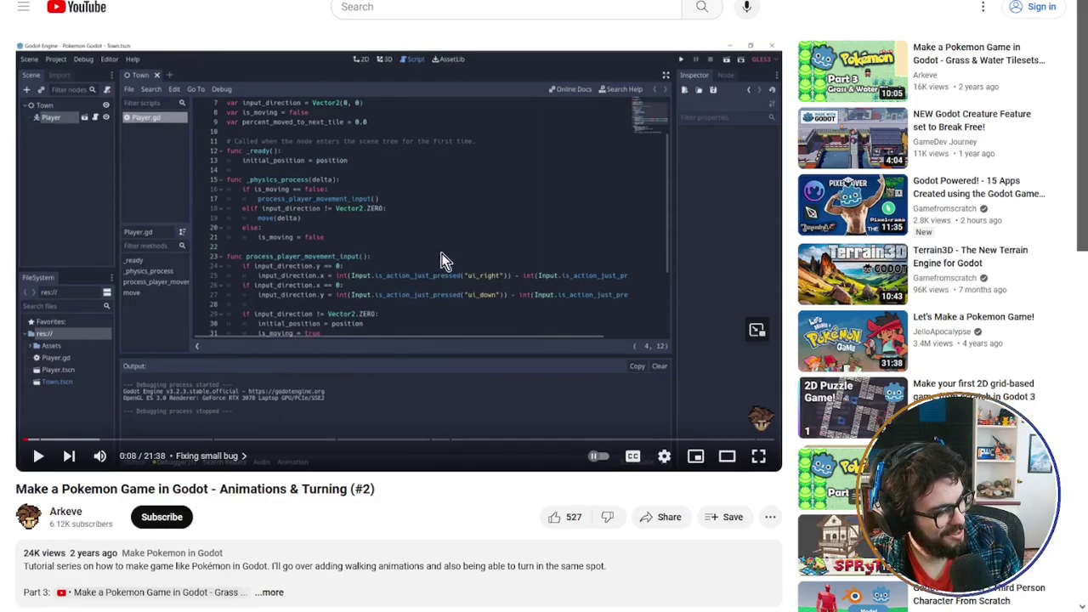
# Play the "Fixing small bug" section of the Animations & Turning (#2) video in short stretches, pausing to study the is_action_pressed changes.
pyautogui.click(461, 371)
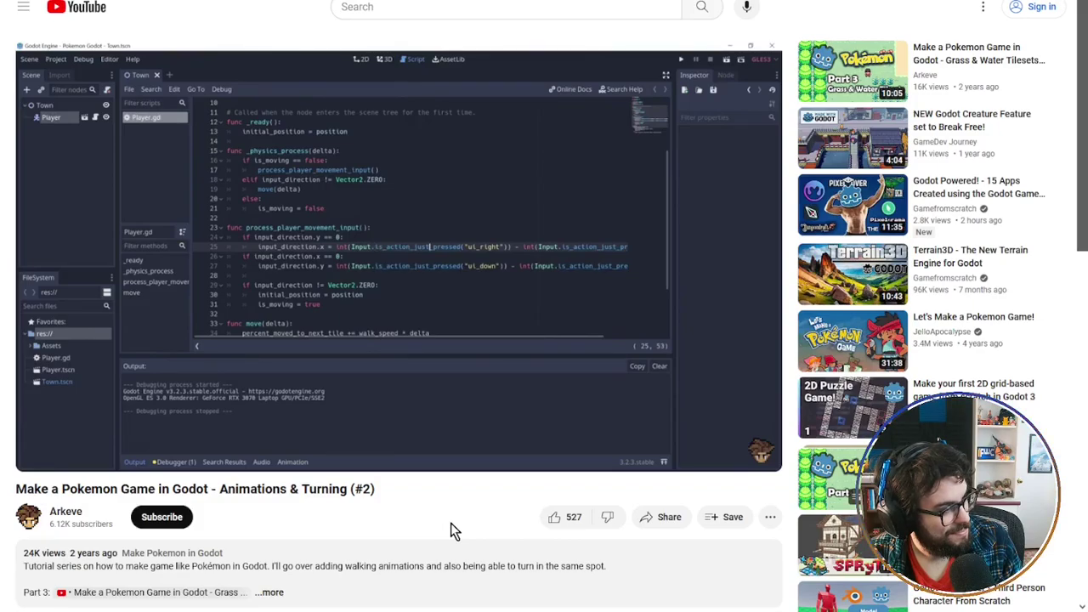
pyautogui.click(446, 394)
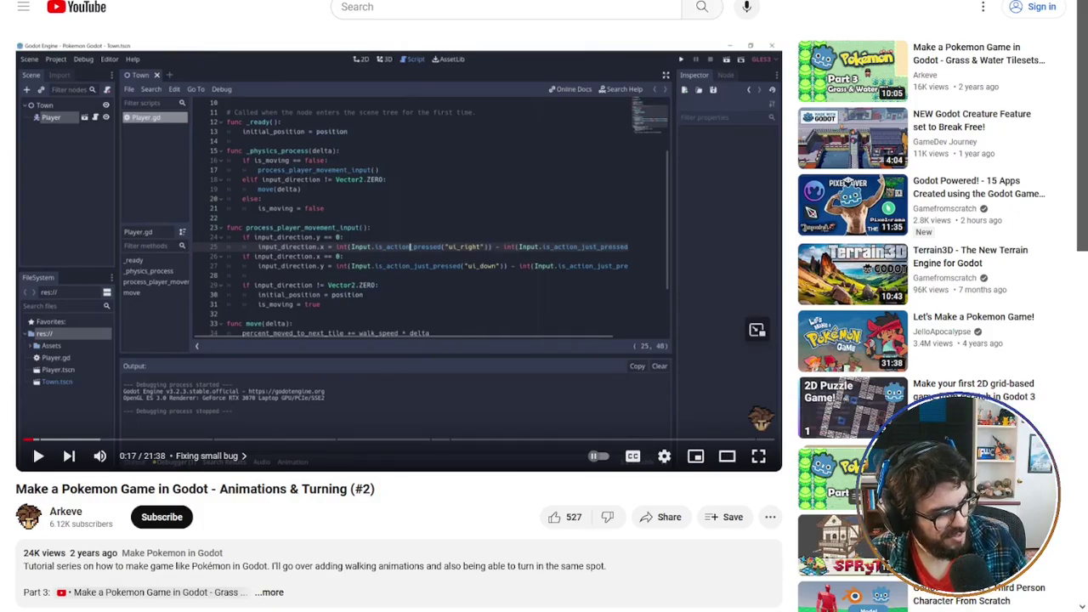
pyautogui.press('space')
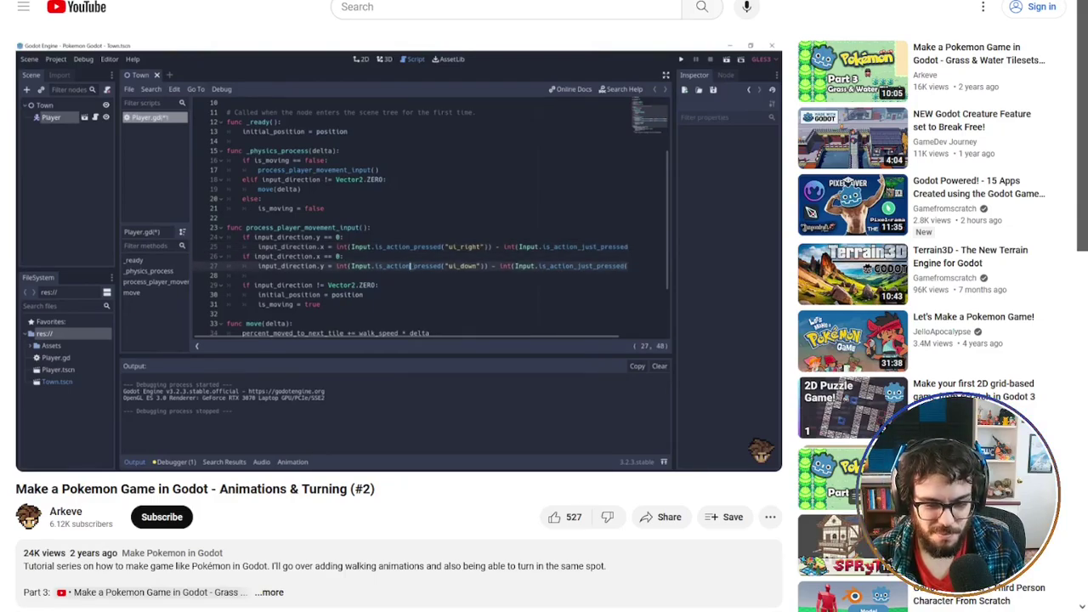
pyautogui.click(694, 332)
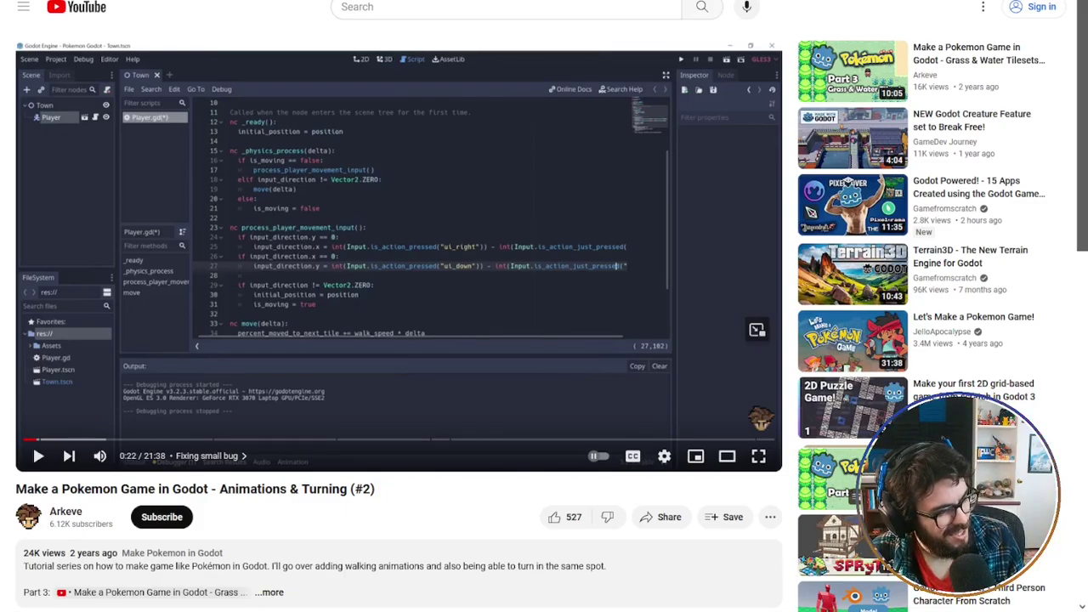
pyautogui.click(435, 406)
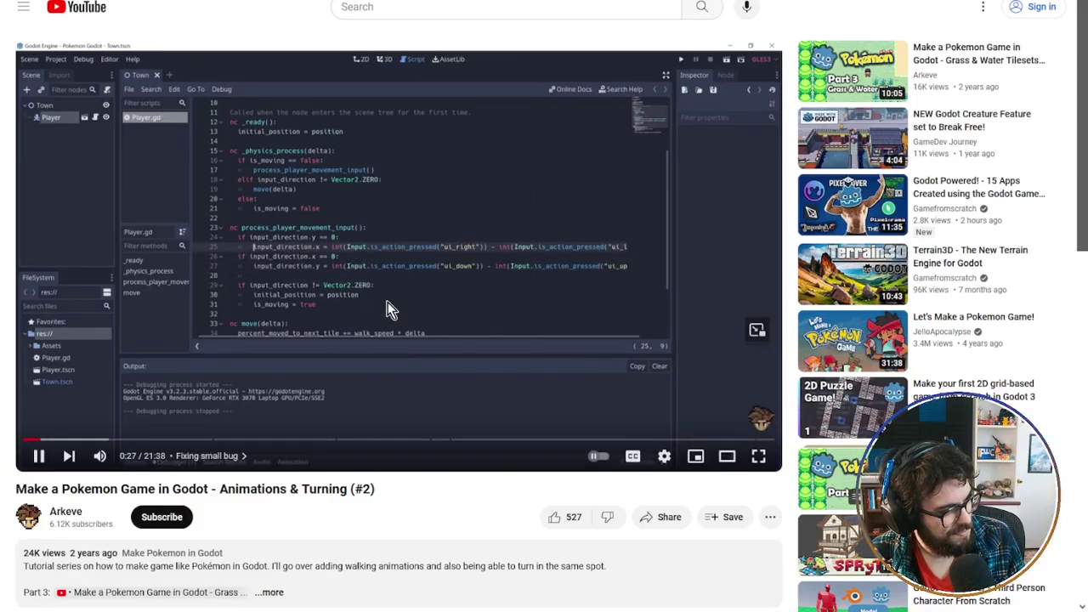
pyautogui.press('space')
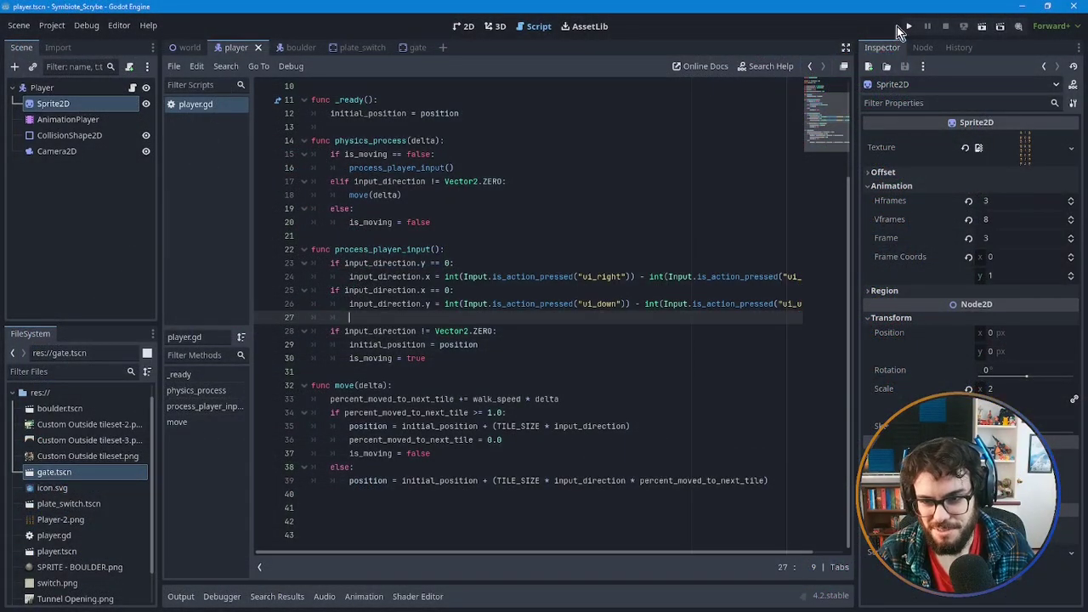
# Switch to Godot, run the project to test the player's movement, and close the game window.
pyautogui.press('F5')
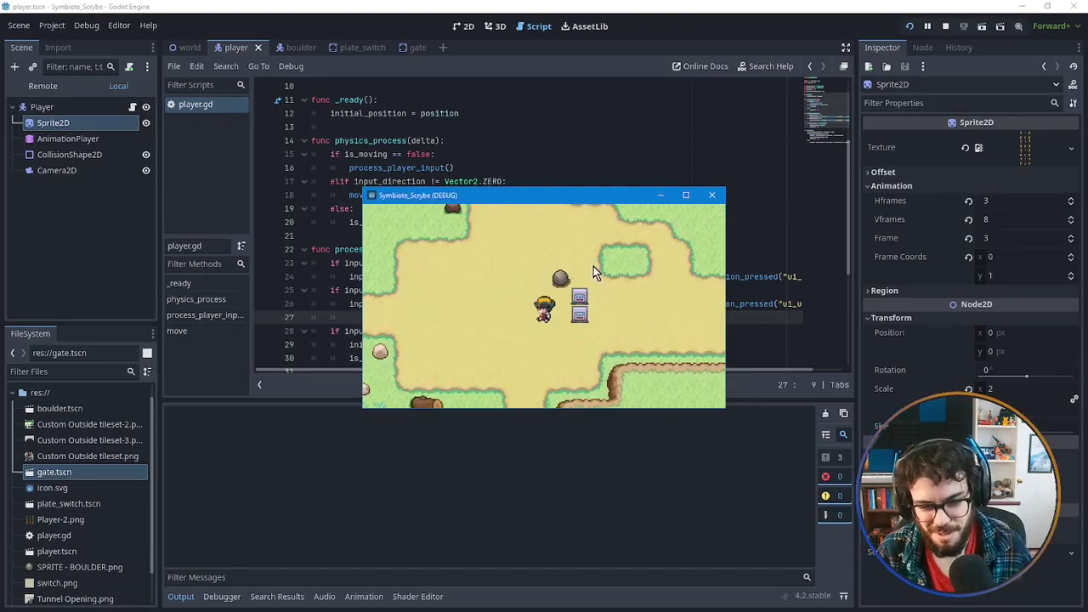
pyautogui.click(712, 197)
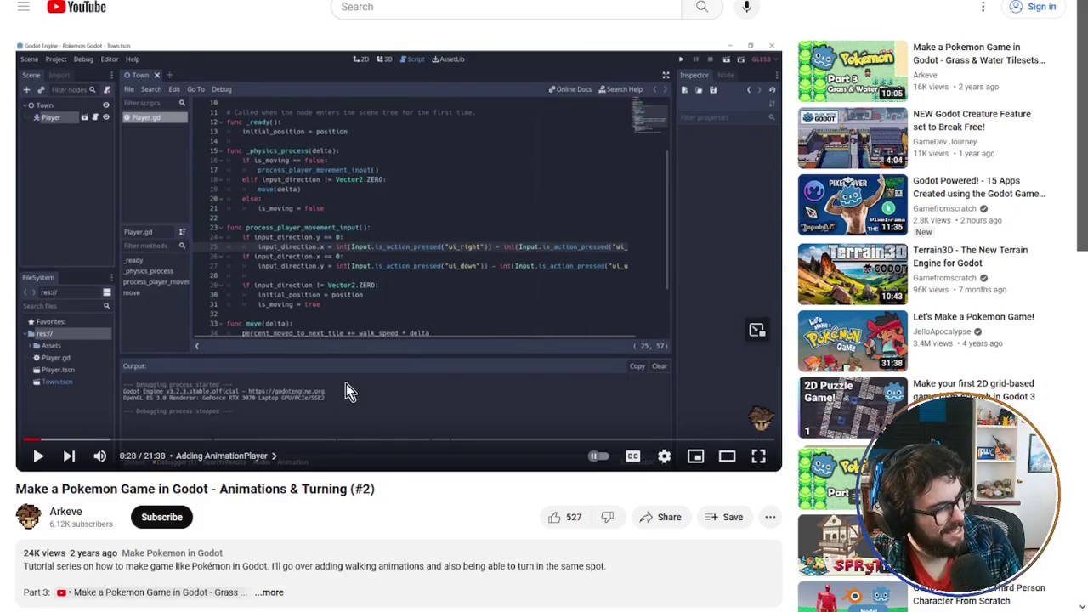
# Return to YouTube's "Player Movement (#1)" video, jump to its Tile based Movement chapter at 4:16, and seek to 4:44.
pyautogui.hotkey('alt', 'Left')
pyautogui.click(450, 255)
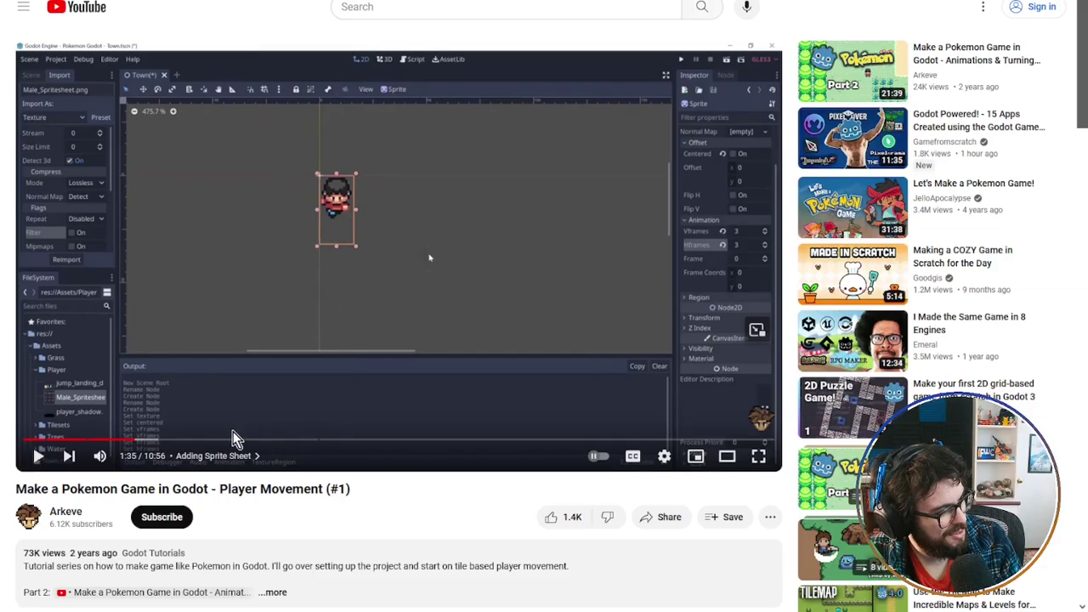
pyautogui.scroll(-2, 214, 548)
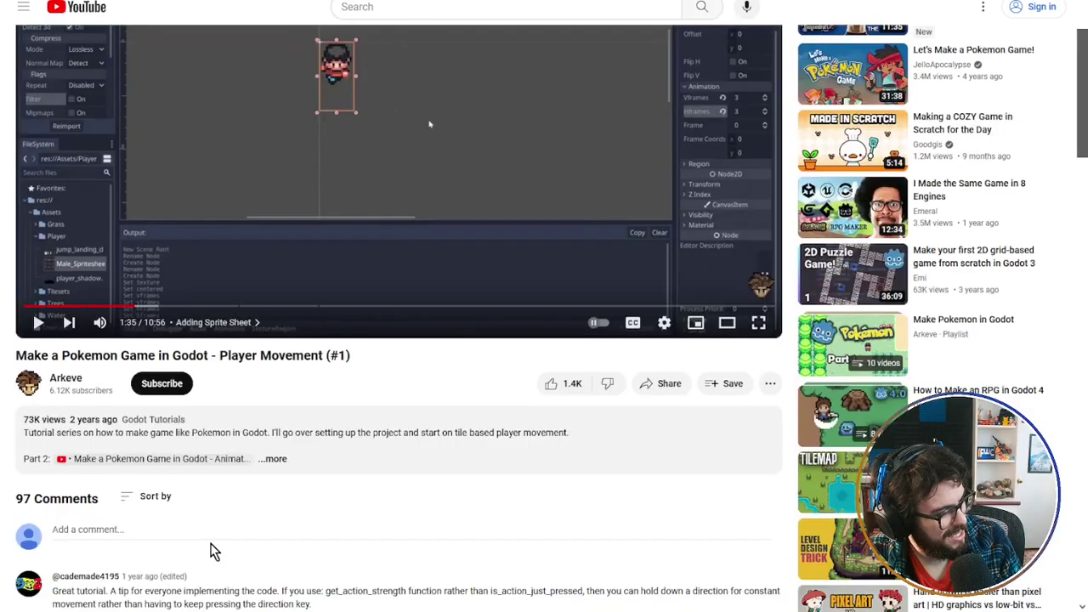
pyautogui.click(276, 442)
pyautogui.scroll(-2, 177, 513)
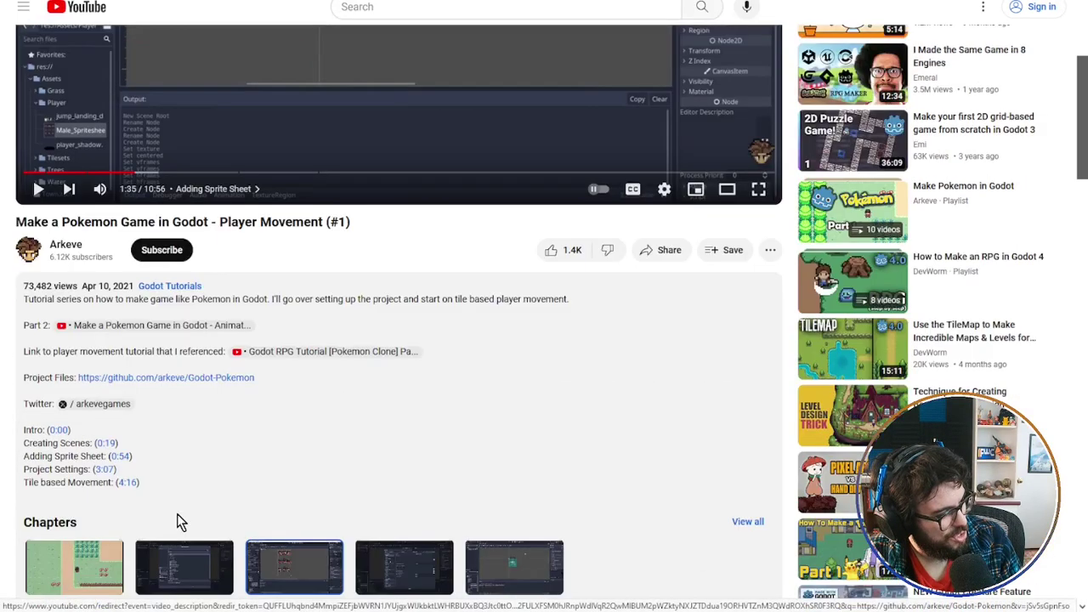
pyautogui.click(129, 482)
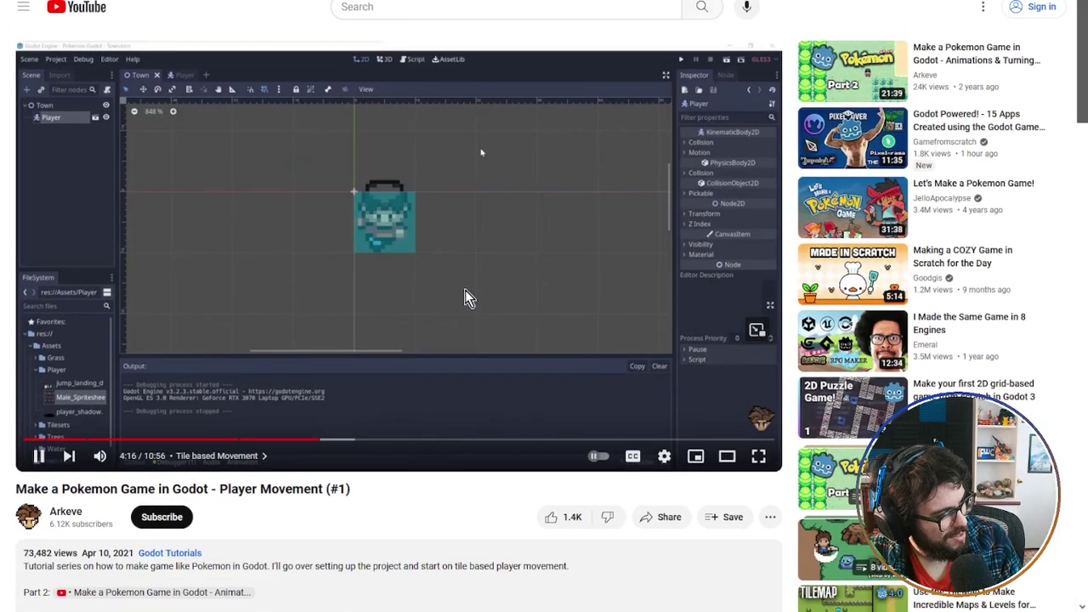
pyautogui.click(464, 297)
pyautogui.moveTo(323, 440); pyautogui.dragTo(353, 442)
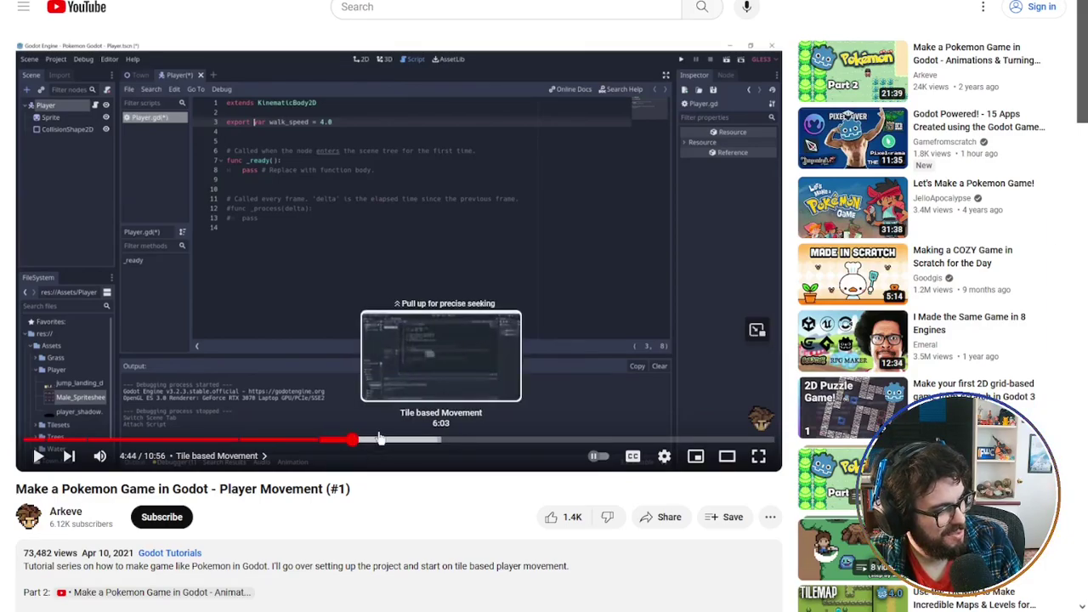
# Reopen the Player Movement (#1) video's Tile based Movement chapter from its description and seek to the TILE_SIZE code at 4:56.
pyautogui.hotkey('shift', 'n')
pyautogui.hotkey('alt', 'Left')
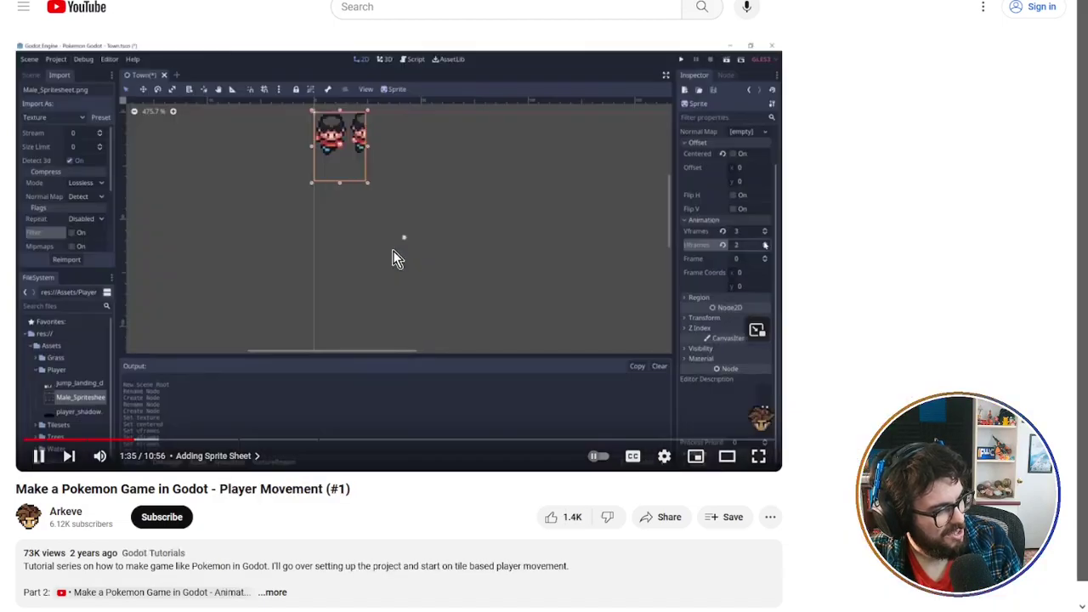
pyautogui.scroll(-2, 323, 535)
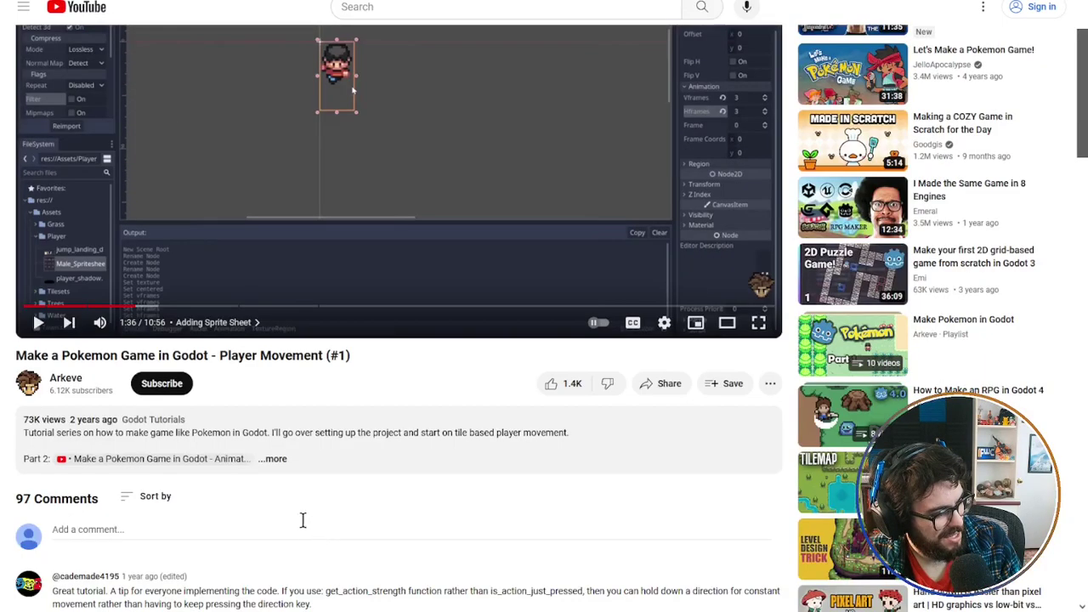
pyautogui.click(272, 472)
pyautogui.scroll(-2, 136, 536)
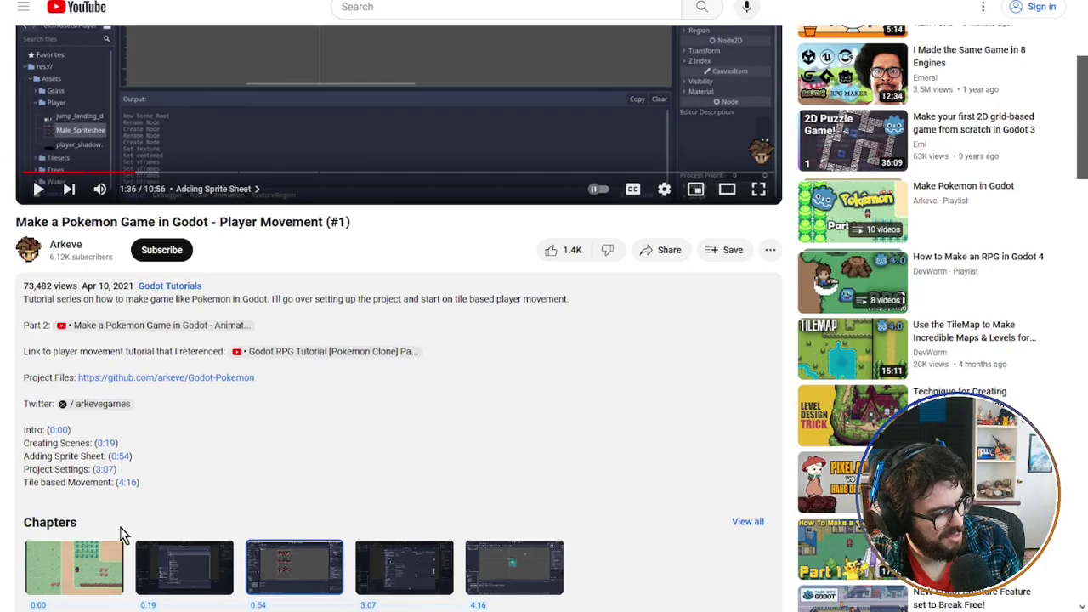
pyautogui.click(126, 482)
pyautogui.click(476, 305)
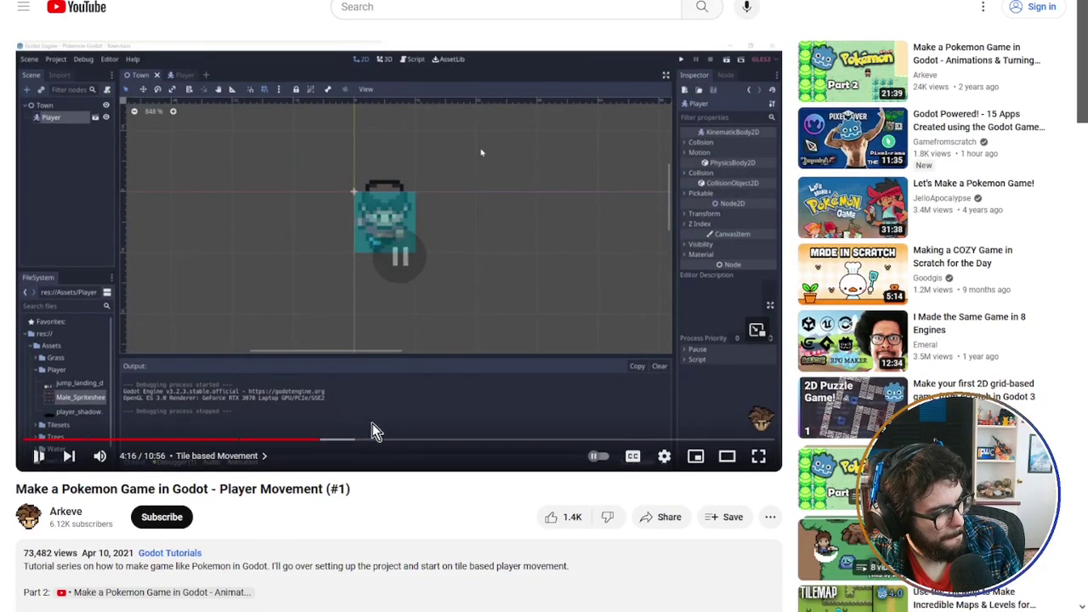
pyautogui.click(365, 439)
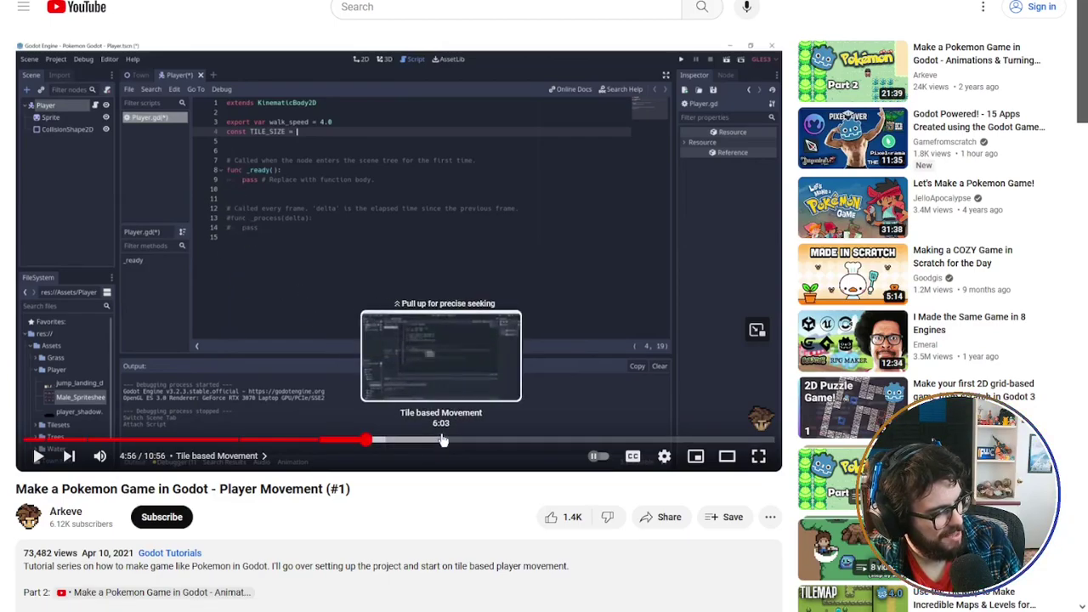
# Advance to the Animations & Turning (#2) video and watch the AnimationPlayer section through the creation of the IdleDown animation.
pyautogui.hotkey('shift', 'n')
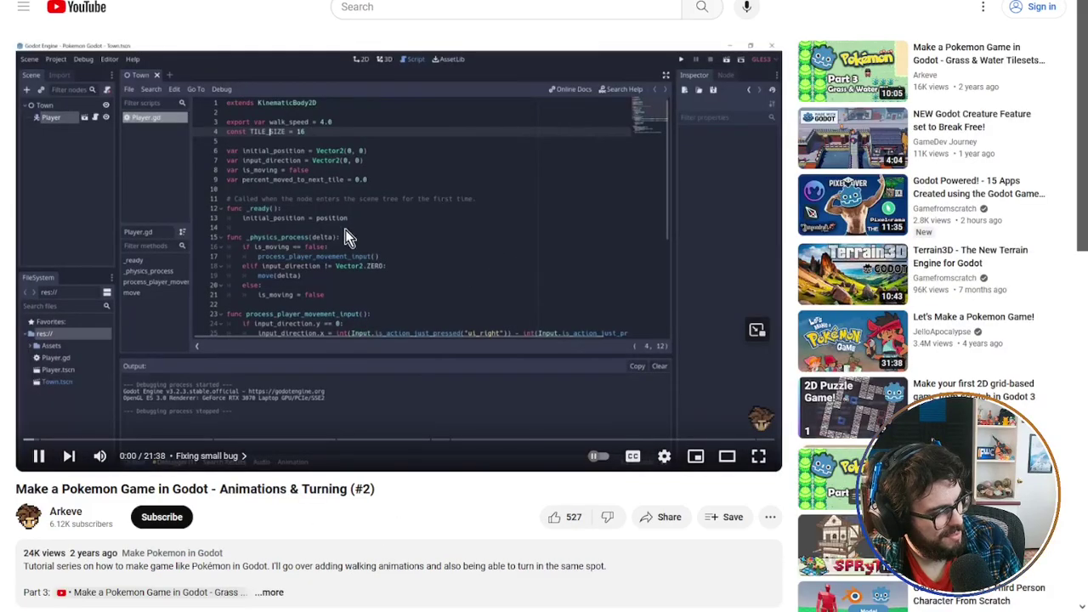
pyautogui.click(38, 441)
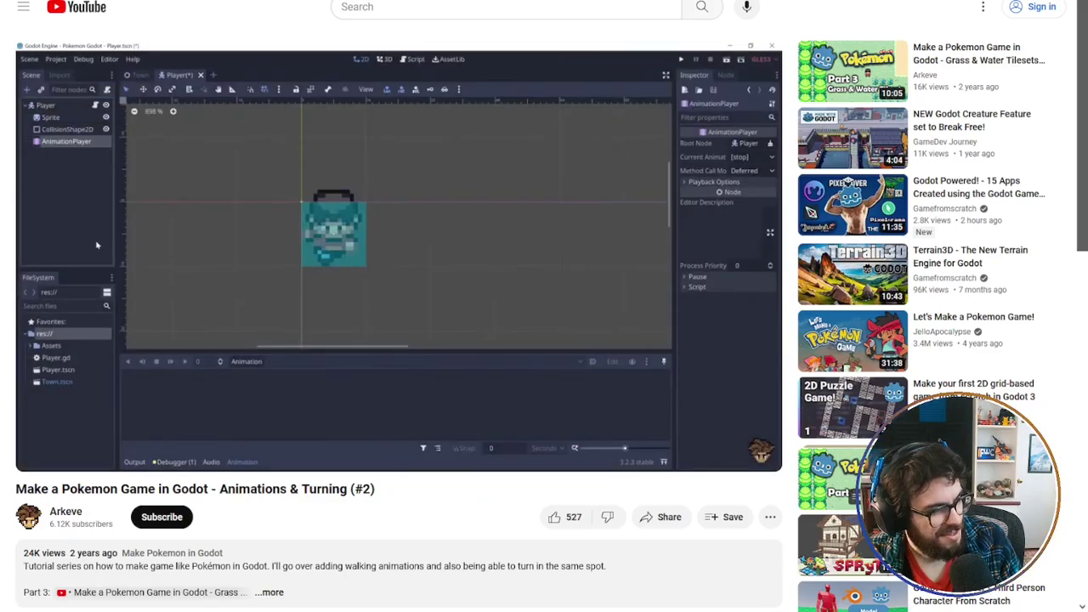
pyautogui.moveTo(638, 327)
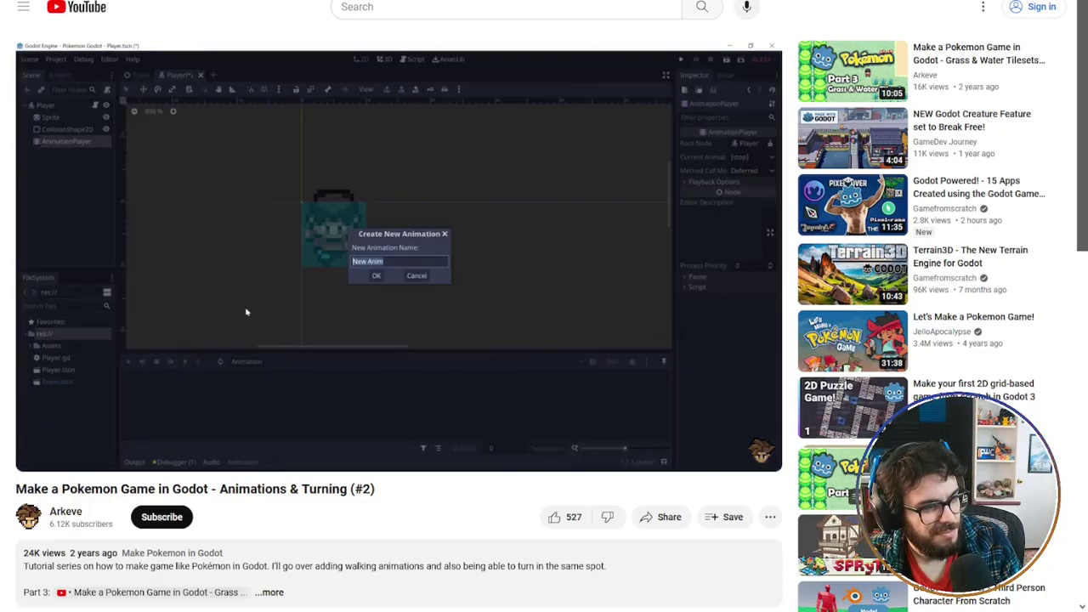
pyautogui.moveTo(248, 316)
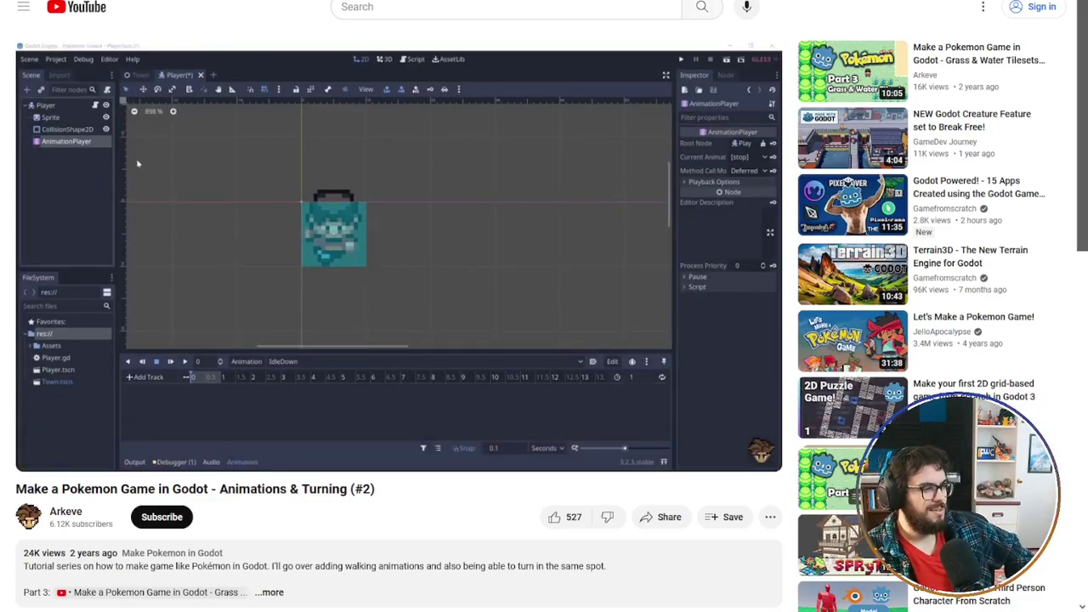
pyautogui.moveTo(58, 119)
pyautogui.click(599, 286)
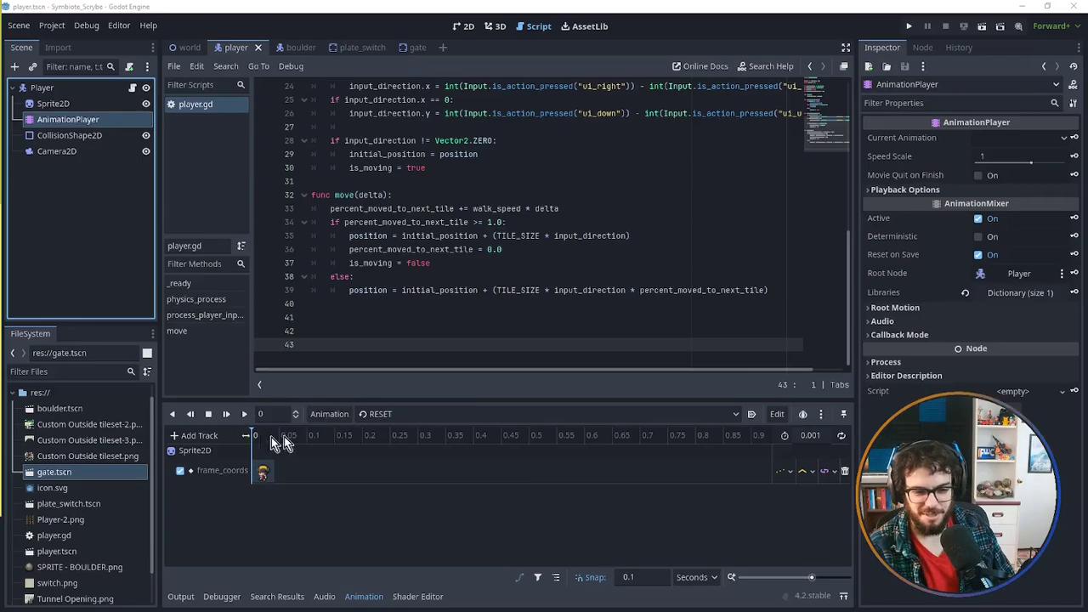
# Switch to Godot and preview the AnimationPlayer's run_down animation on the player sprite in the 2D view.
pyautogui.click(436, 410)
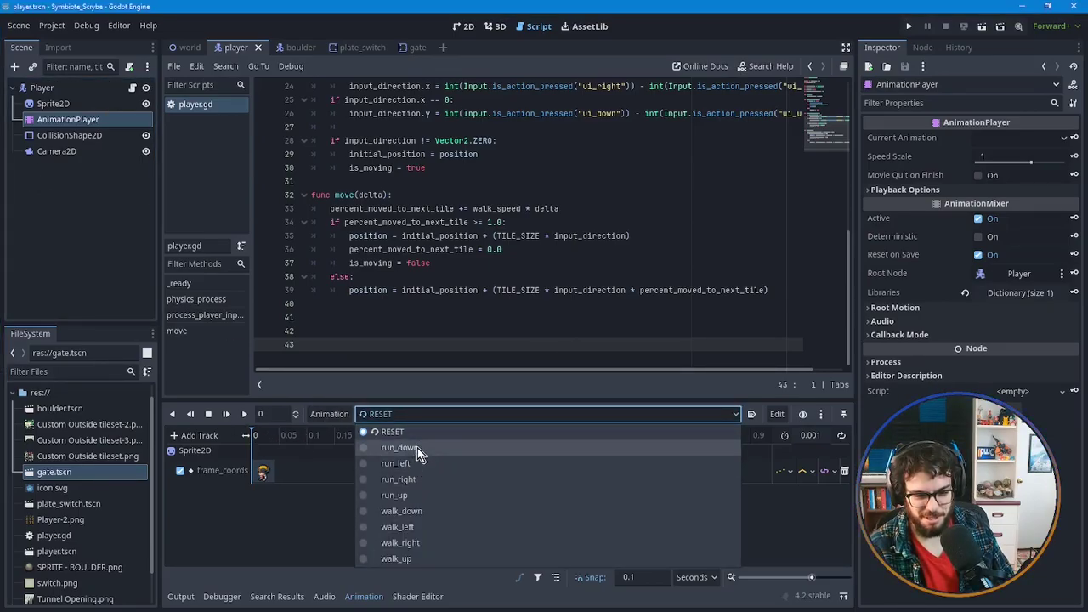
pyautogui.click(417, 450)
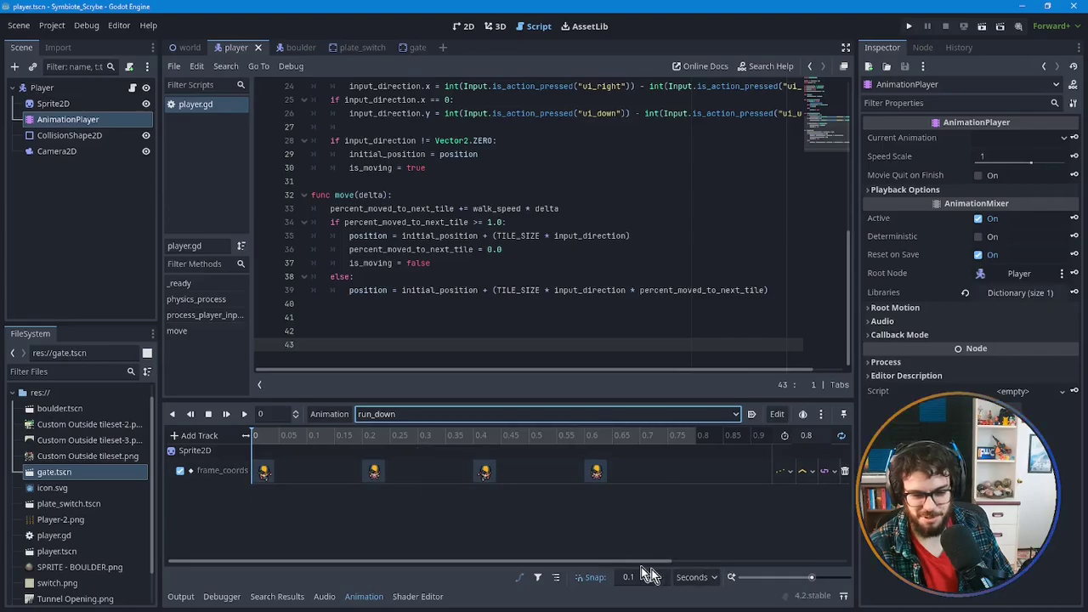
pyautogui.click(244, 414)
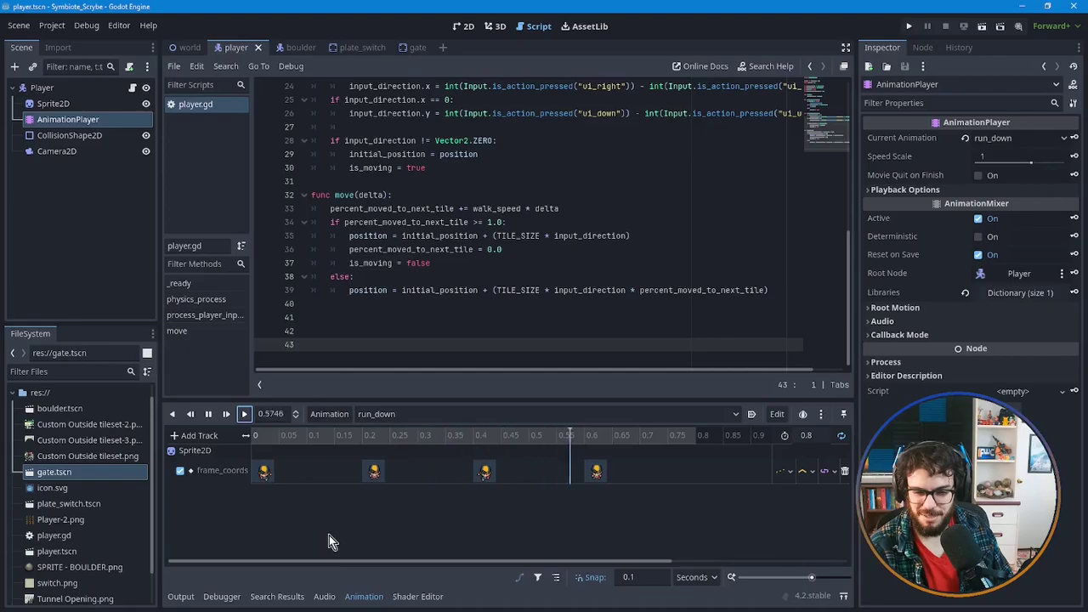
pyautogui.click(463, 26)
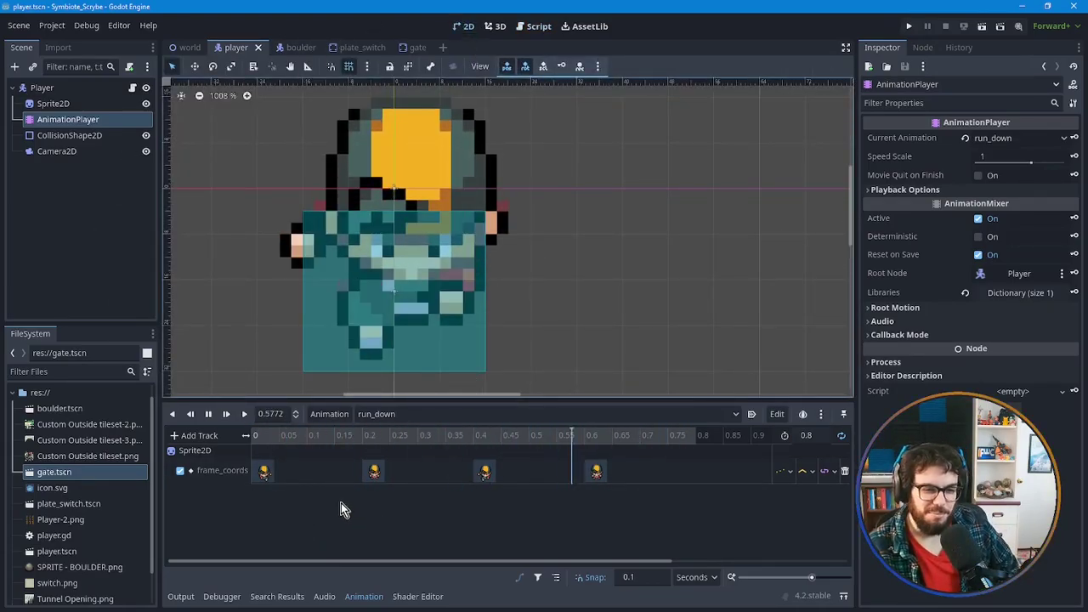
pyautogui.click(209, 415)
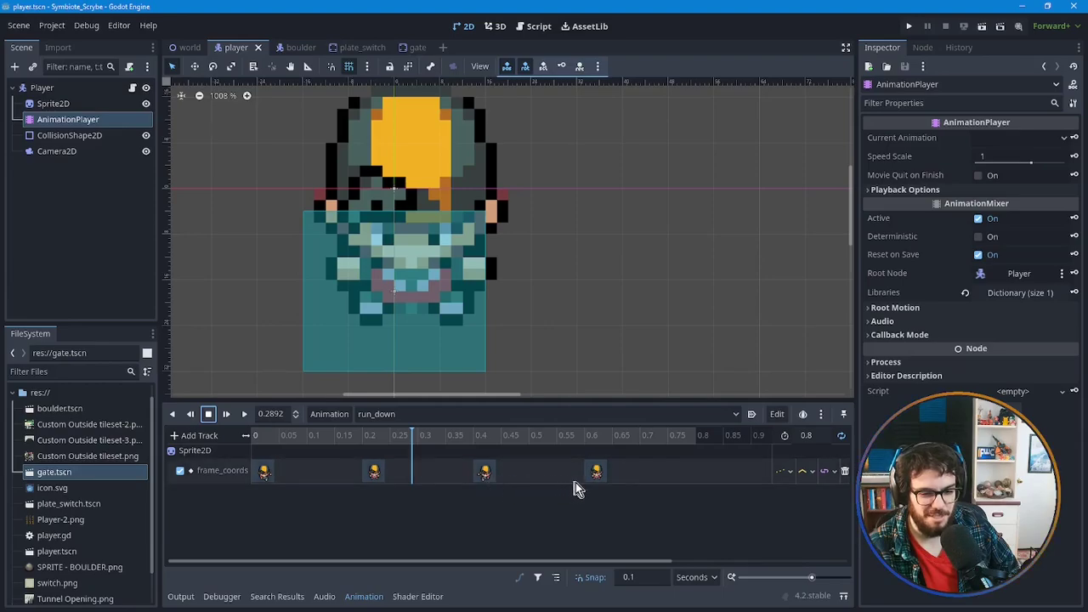
pyautogui.click(243, 415)
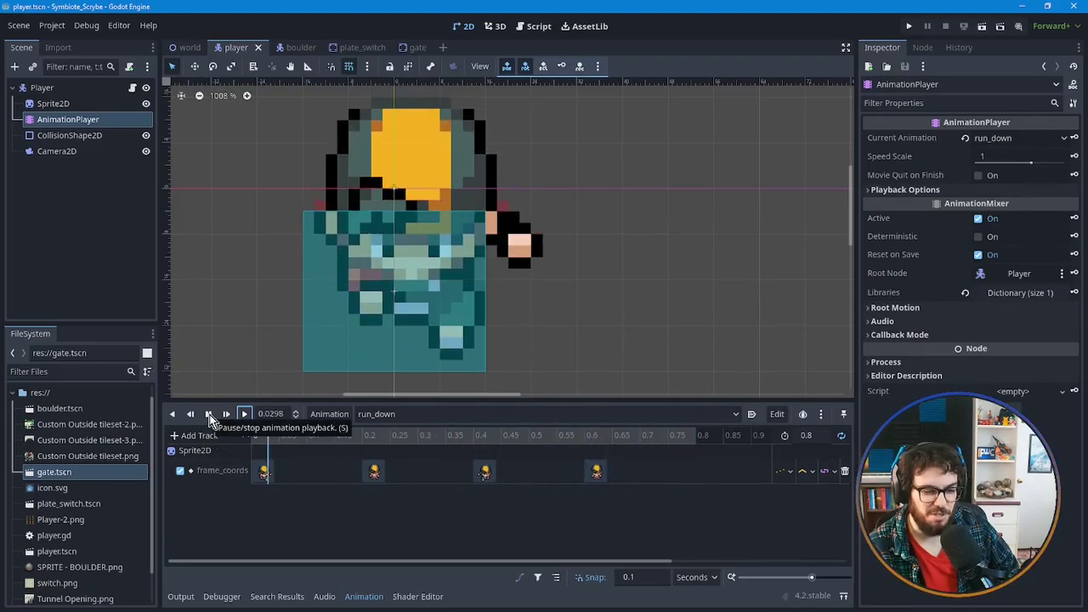
# Preview the player's run_left and walk_down animations, stopping playback on walk_down.
pyautogui.click(391, 419)
pyautogui.click(400, 466)
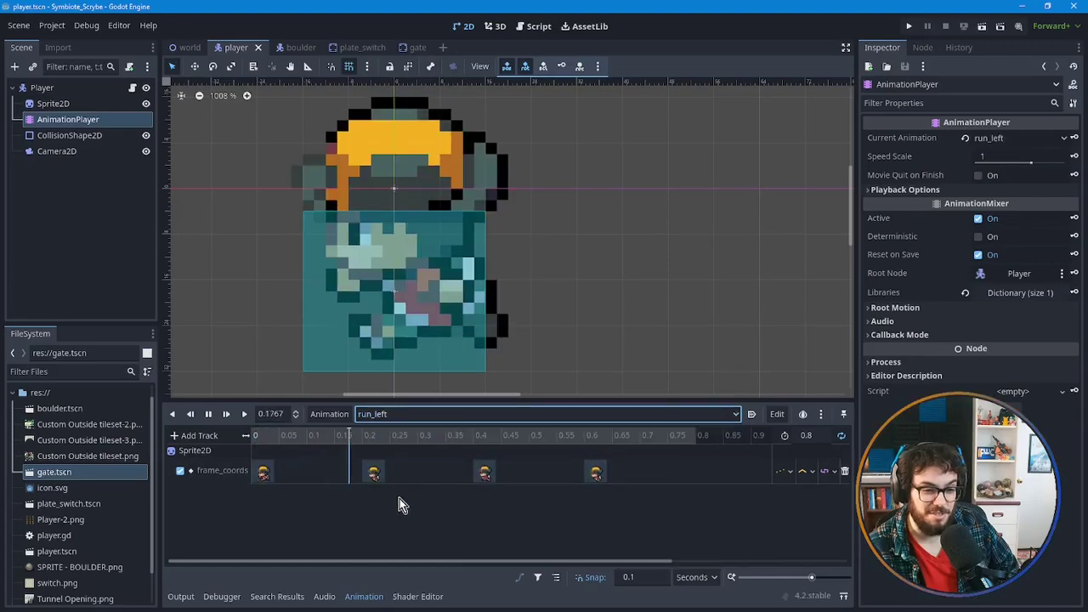
pyautogui.click(391, 415)
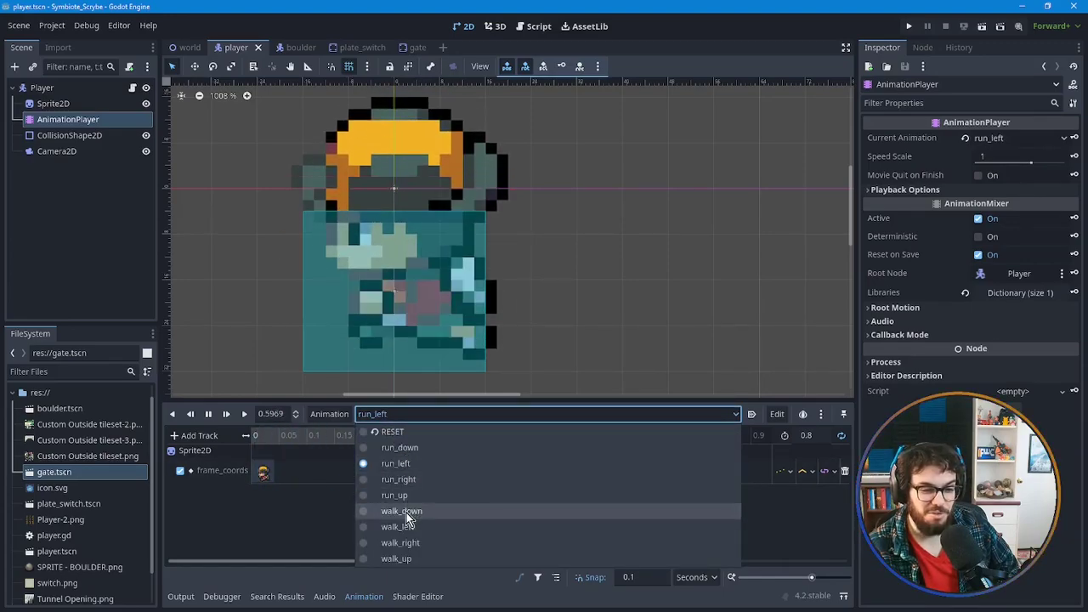
pyautogui.click(403, 512)
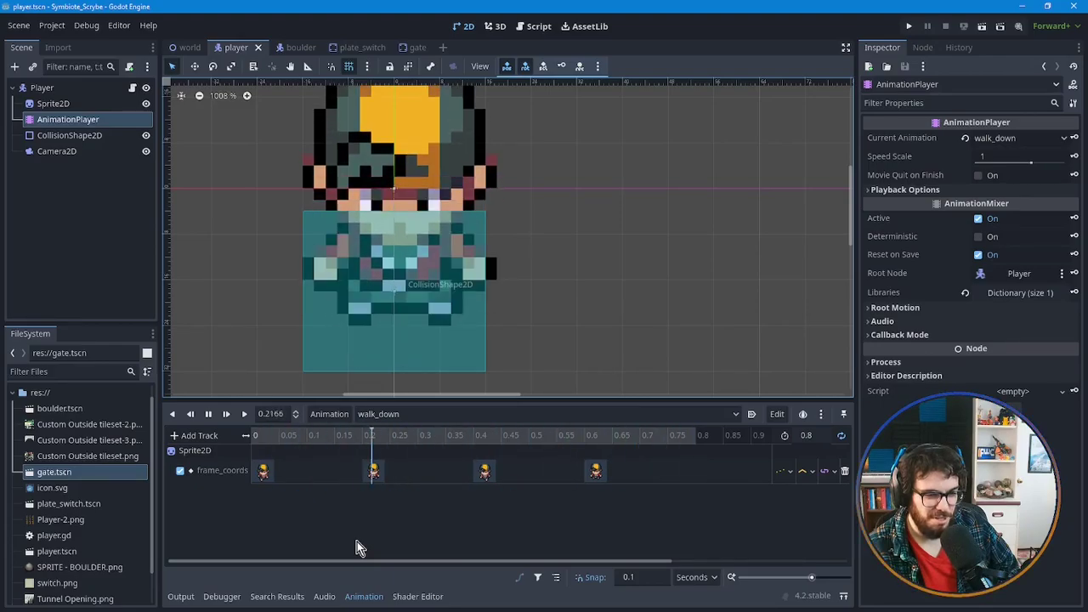
pyautogui.click(208, 414)
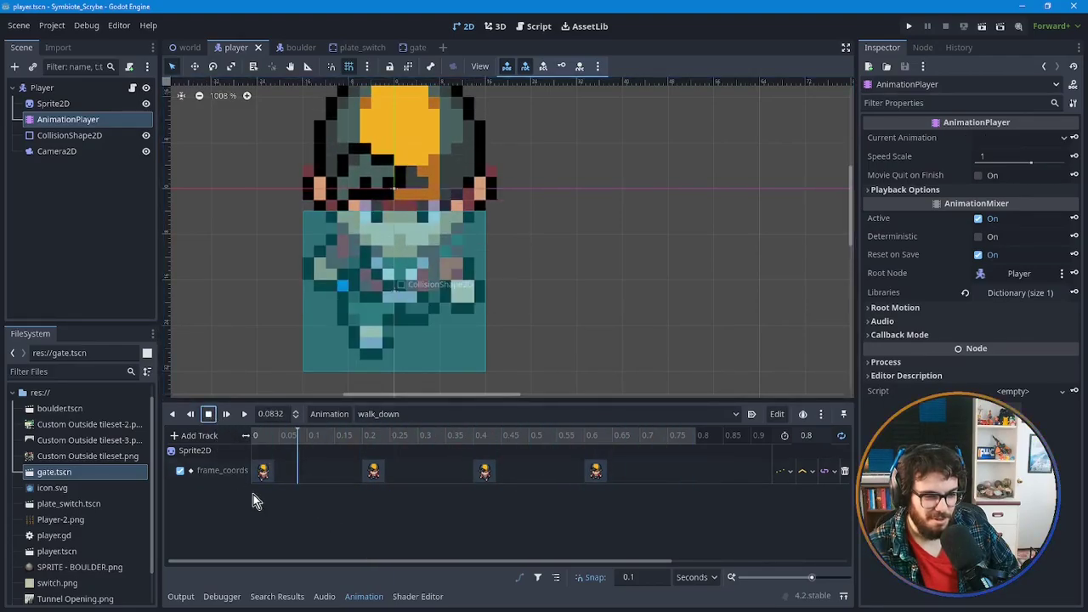
# Inspect the frame_coords keyframes at 0.2, 0.6 and 0.4 seconds in the walk_down animation.
pyautogui.click(374, 474)
pyautogui.click(600, 480)
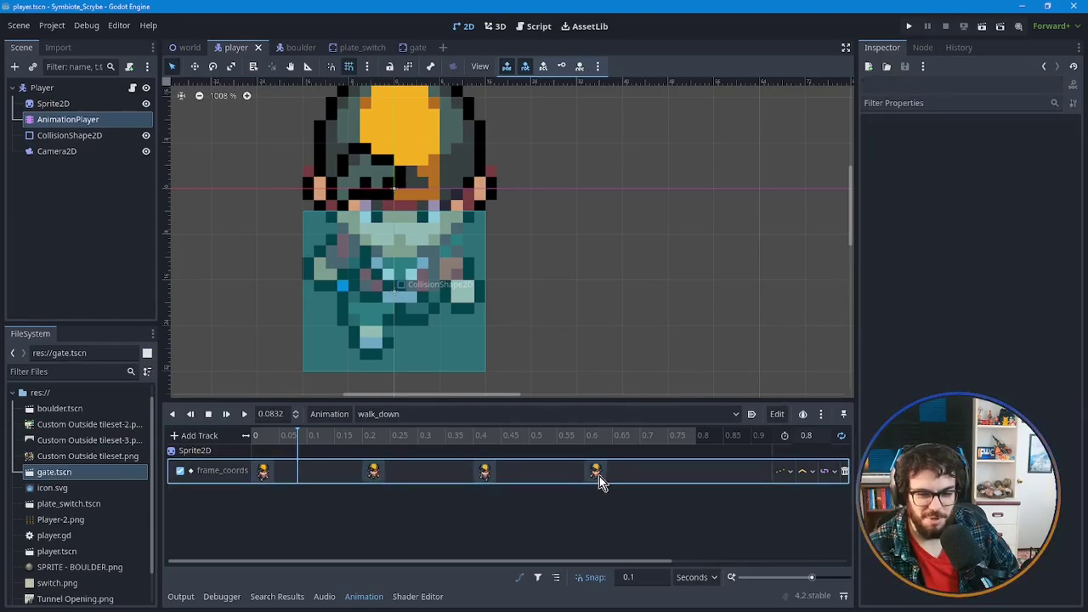
pyautogui.click(486, 474)
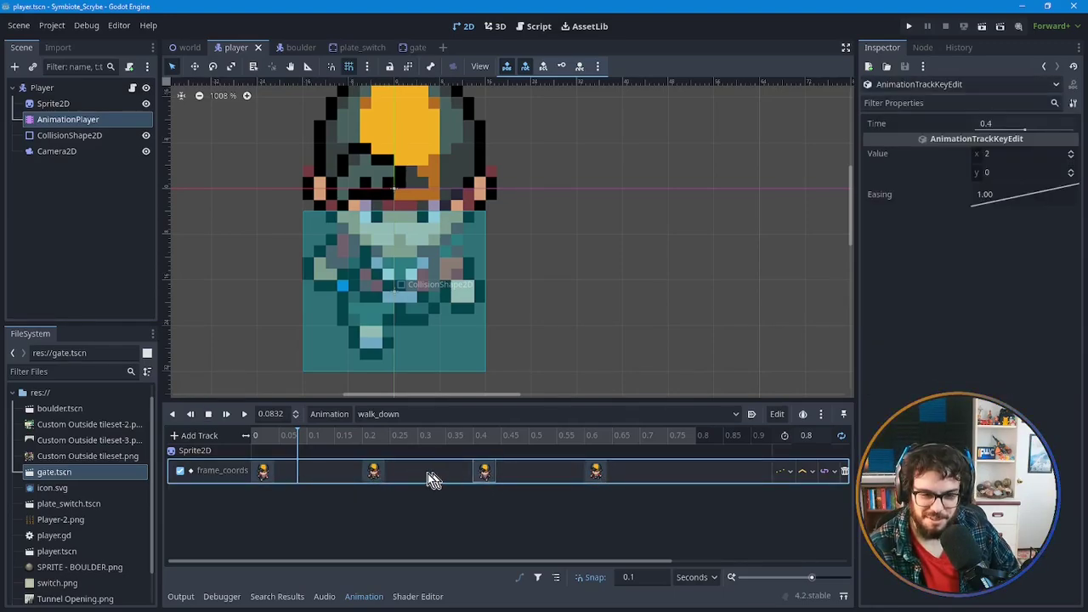
# Inspect the frame_coords keyframes at 0 and 0.2 seconds in the walk_down animation.
pyautogui.click(374, 473)
pyautogui.click(261, 473)
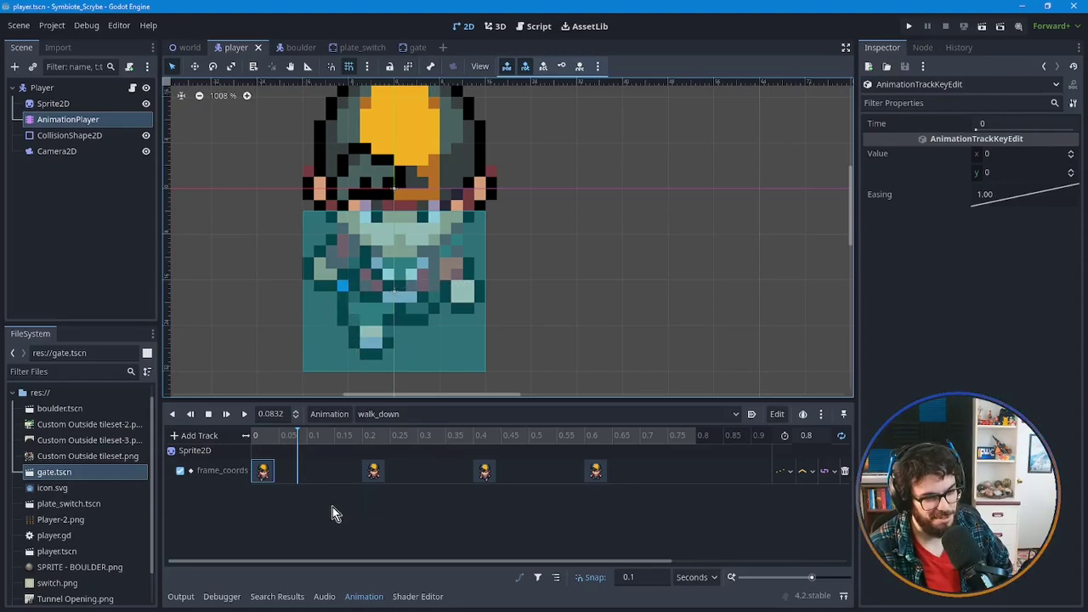
pyautogui.click(374, 471)
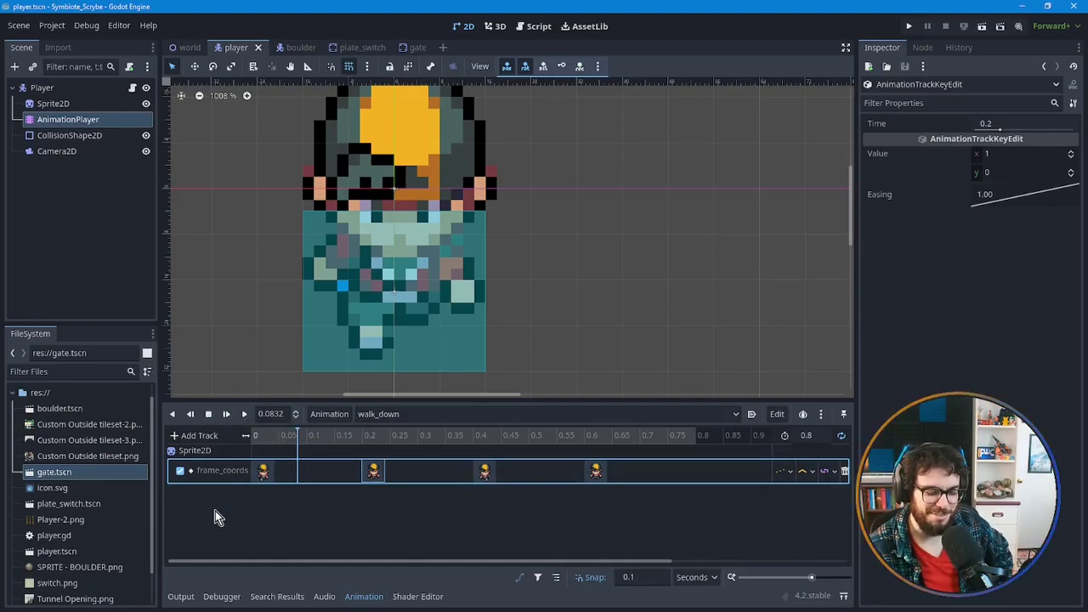
# Play the walk_down animation twice on the player sprite, halting playback each time to check its frames.
pyautogui.click(243, 415)
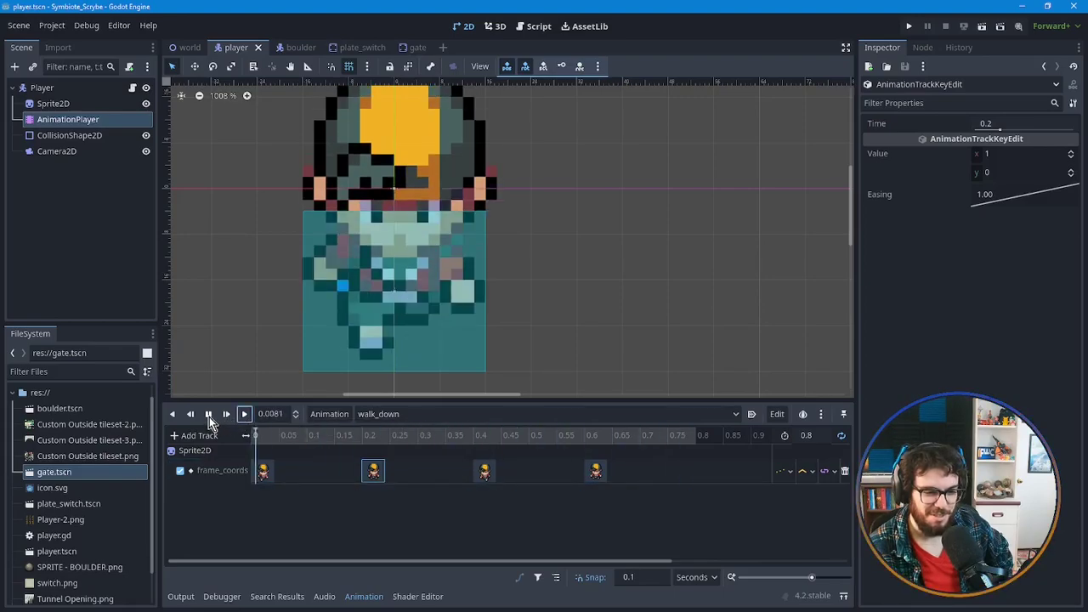
pyautogui.click(209, 416)
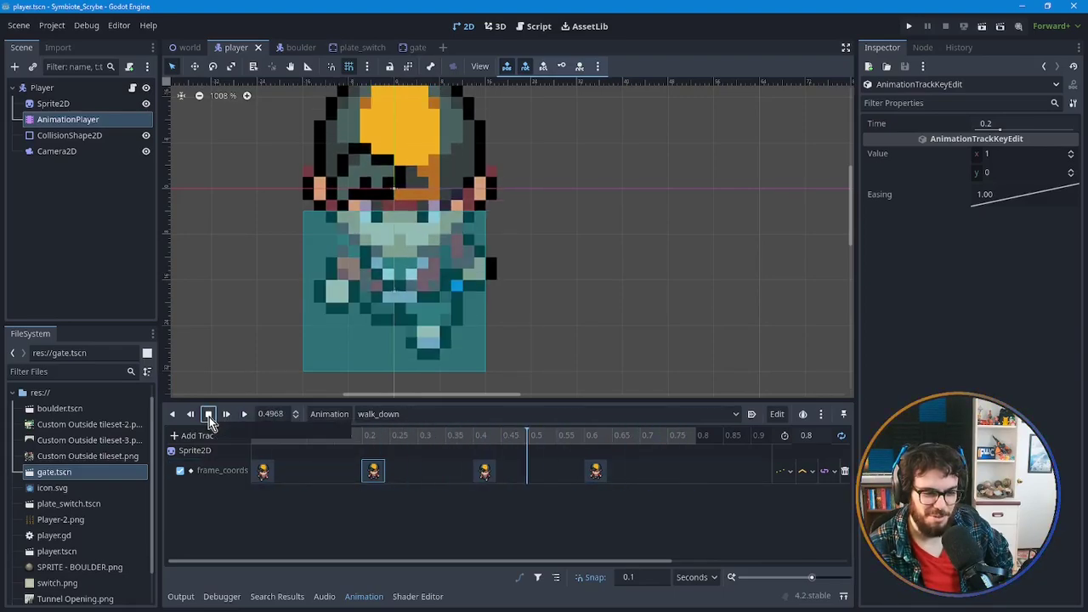
pyautogui.click(209, 417)
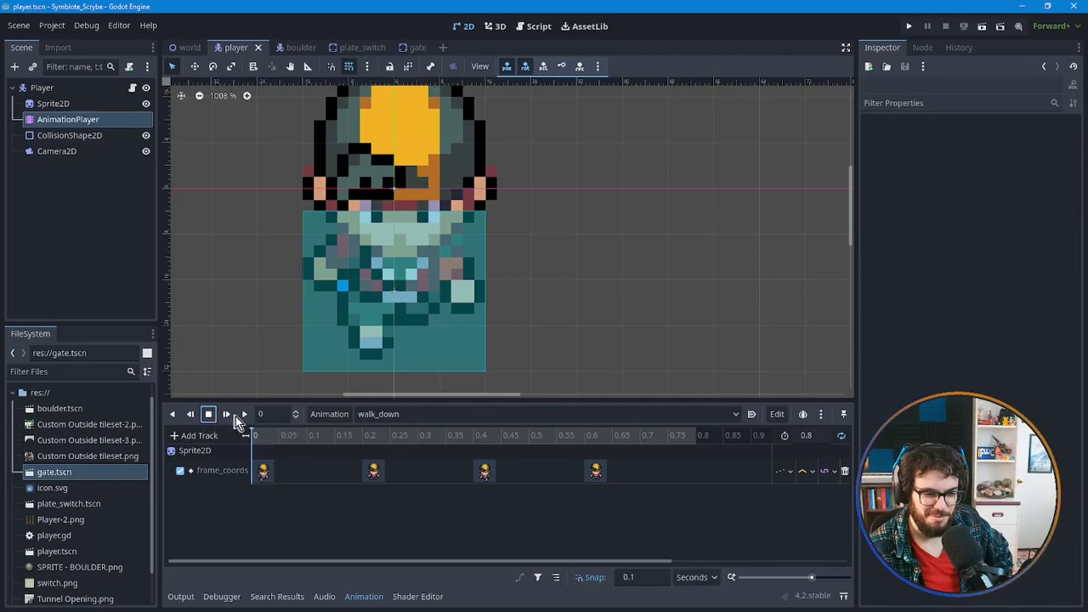
pyautogui.click(243, 415)
pyautogui.click(209, 416)
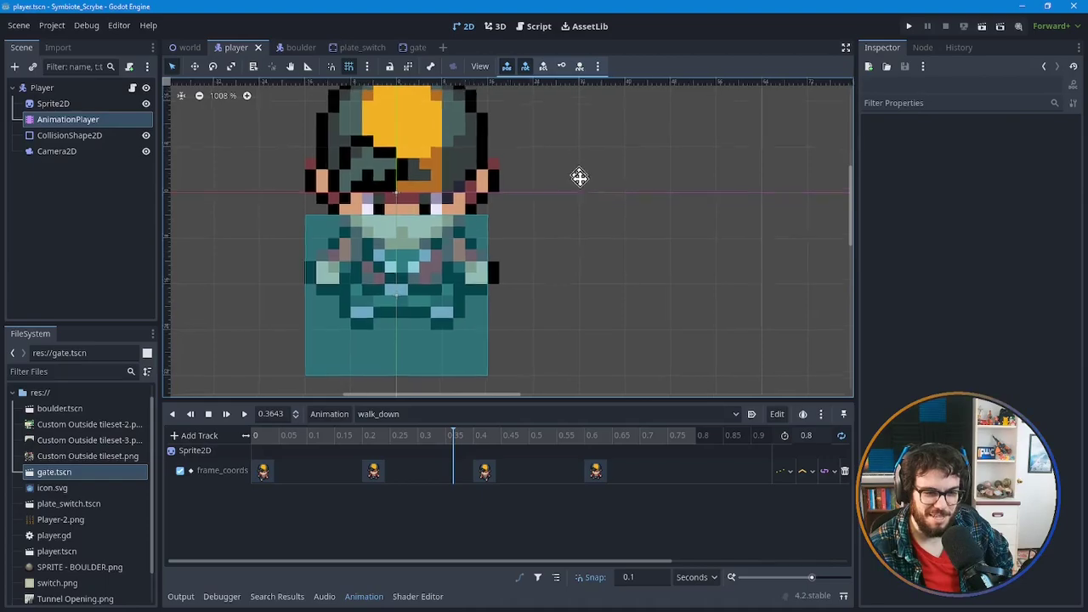
pyautogui.moveTo(578, 175); pyautogui.dragTo(585, 218, button='middle')
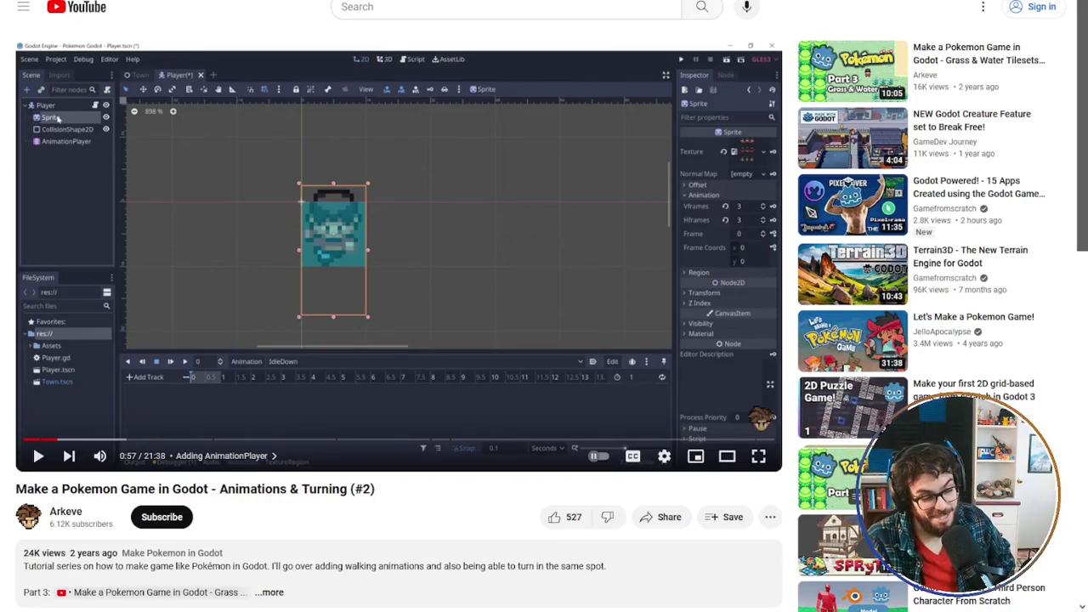
# Switch to the YouTube tutorial and watch the sprite frame being keyed in the IdleDown animation until 1:21.
pyautogui.click(457, 318)
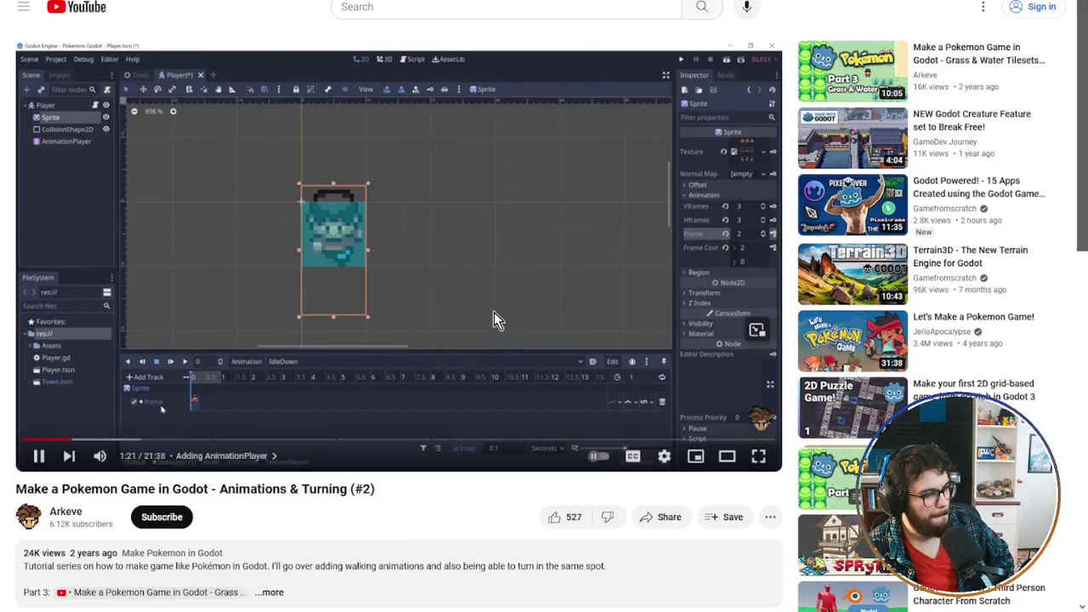
pyautogui.click(587, 294)
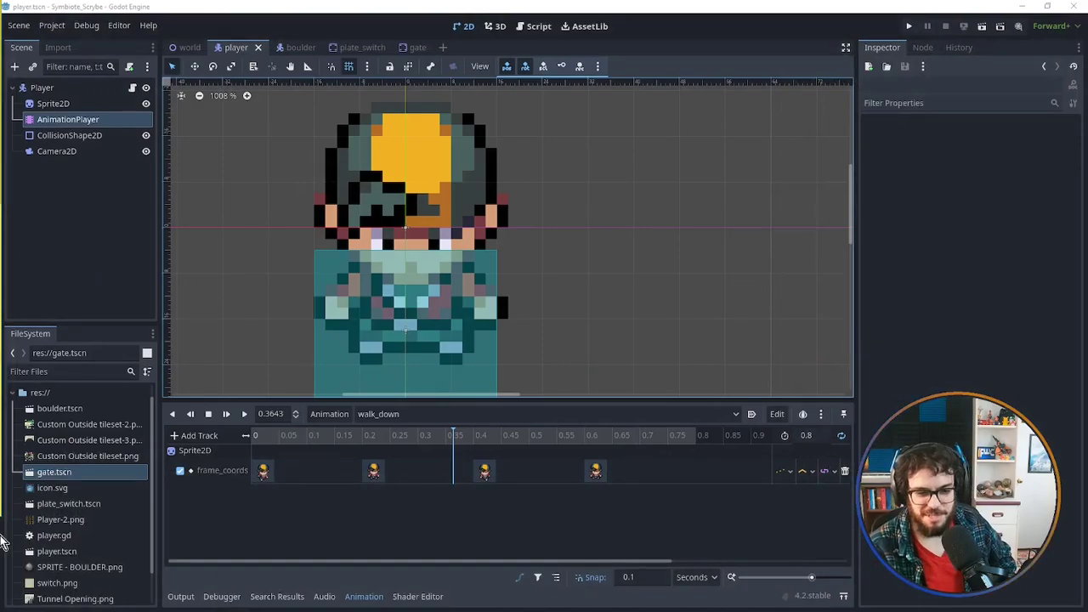
# Switch to Godot and duplicate the player's walk_down animation as idle_down.
pyautogui.click(416, 413)
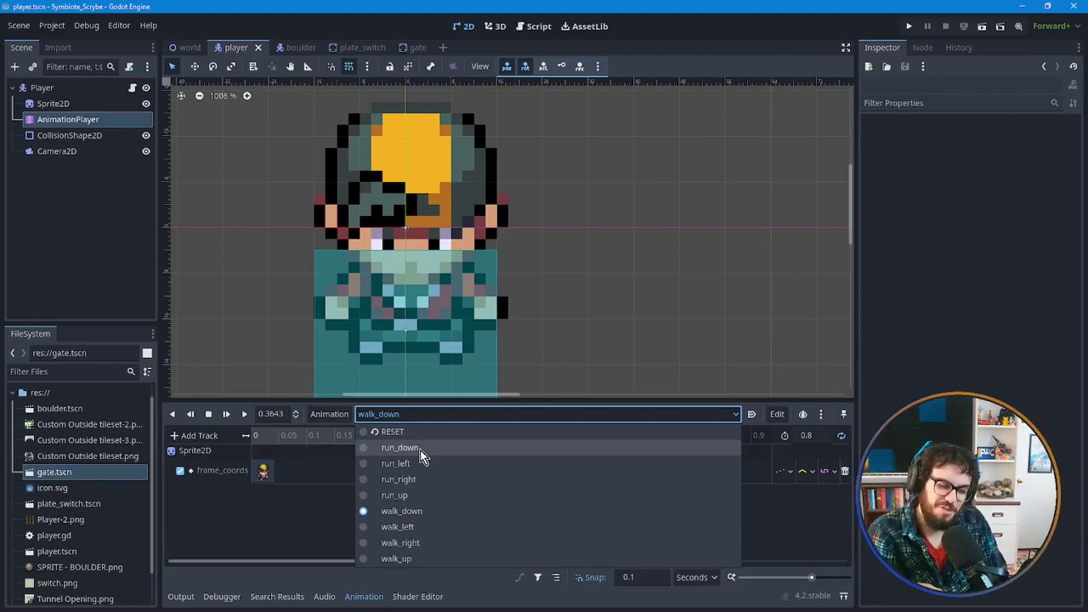
pyautogui.click(294, 515)
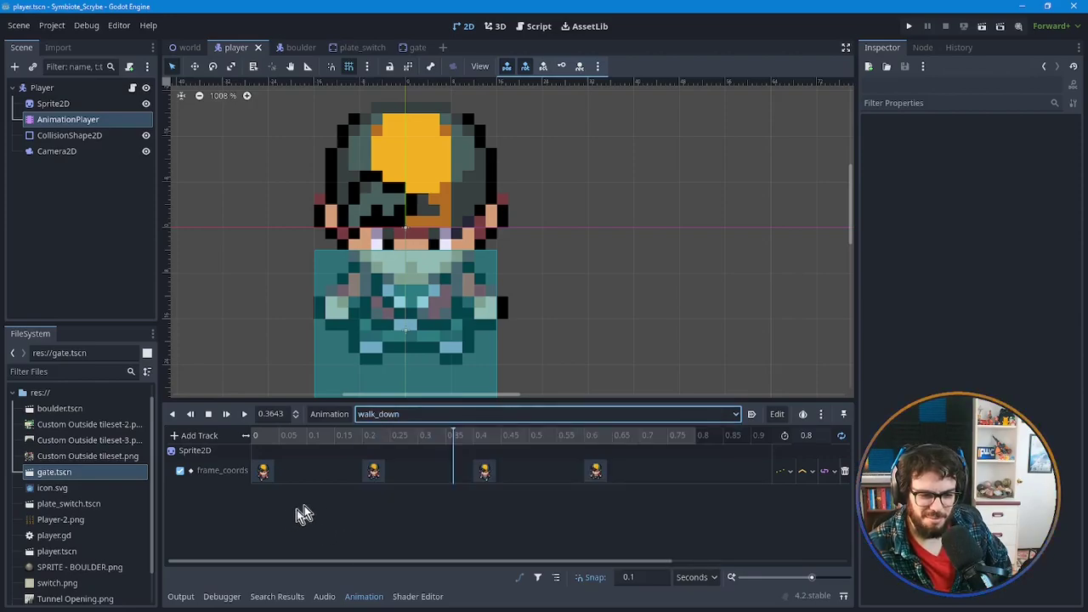
pyautogui.click(386, 422)
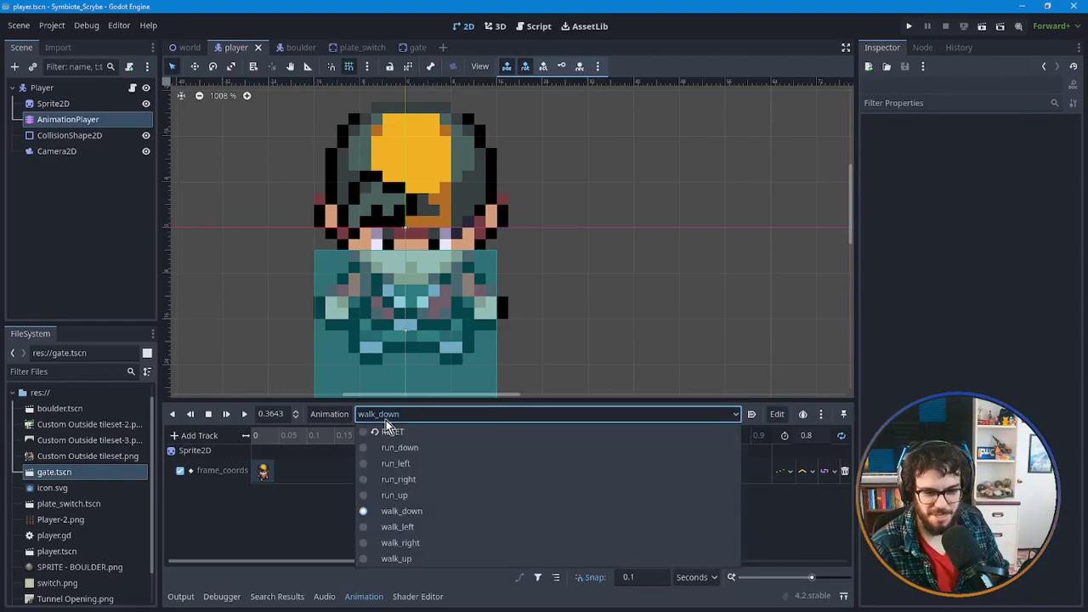
pyautogui.click(406, 513)
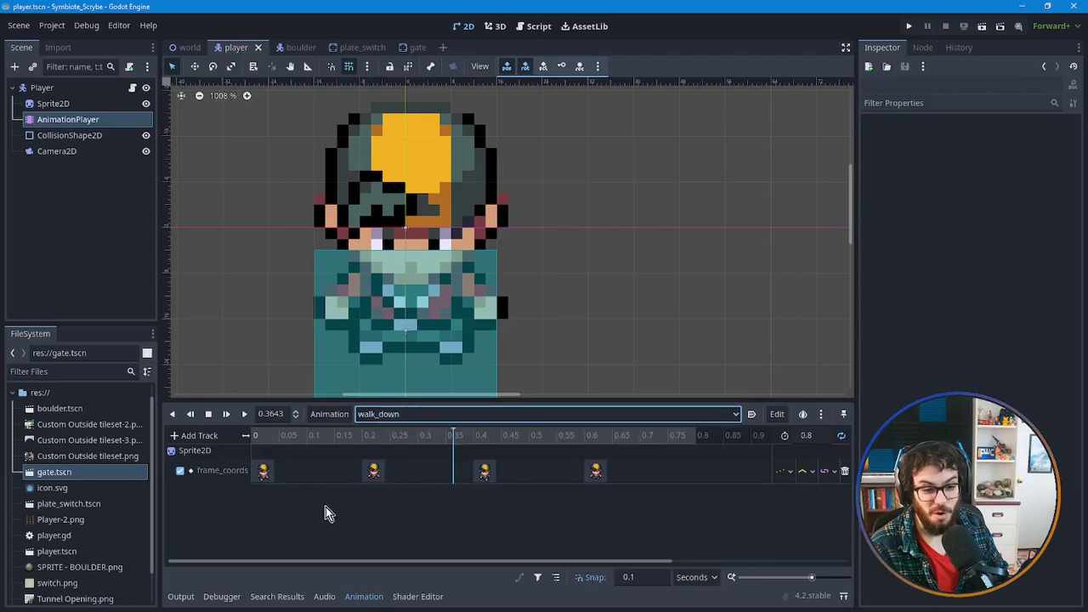
pyautogui.click(337, 415)
pyautogui.click(357, 474)
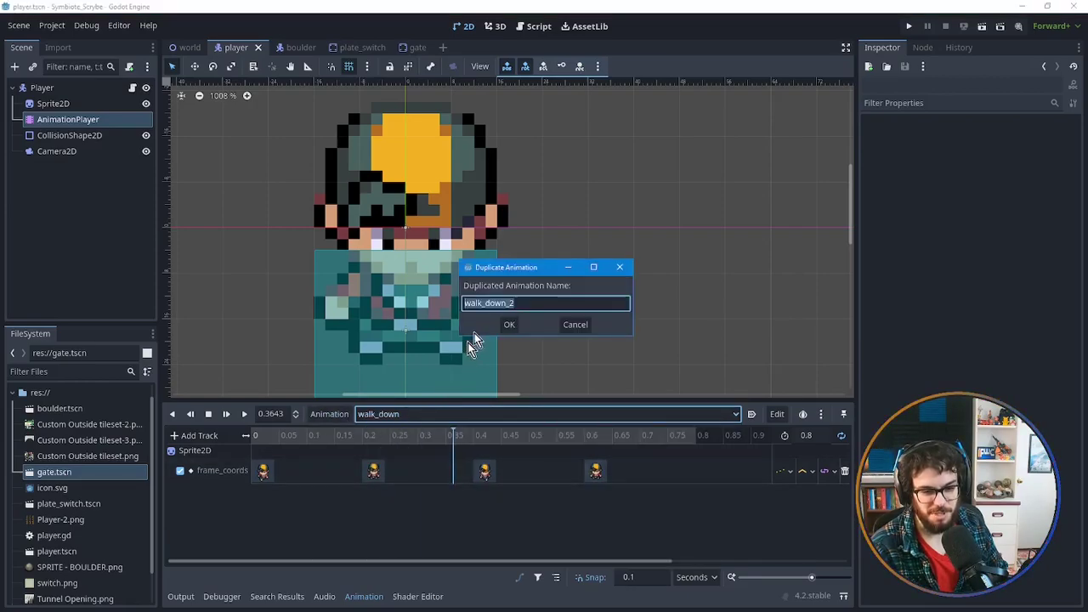
pyautogui.click(485, 303)
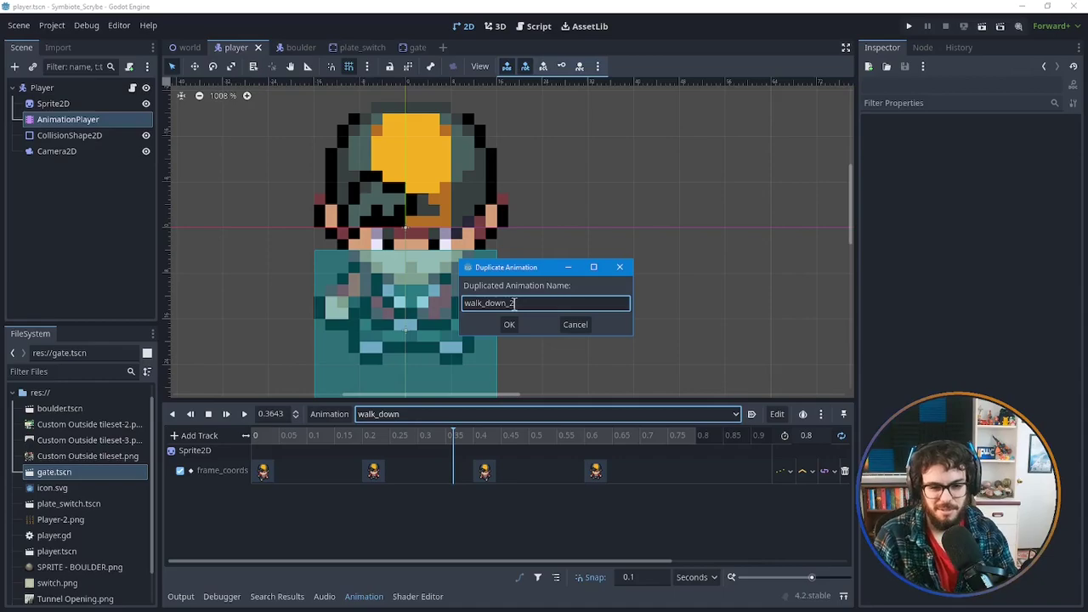
pyautogui.hotkey('ctrl', 'a')
pyautogui.write('idle')
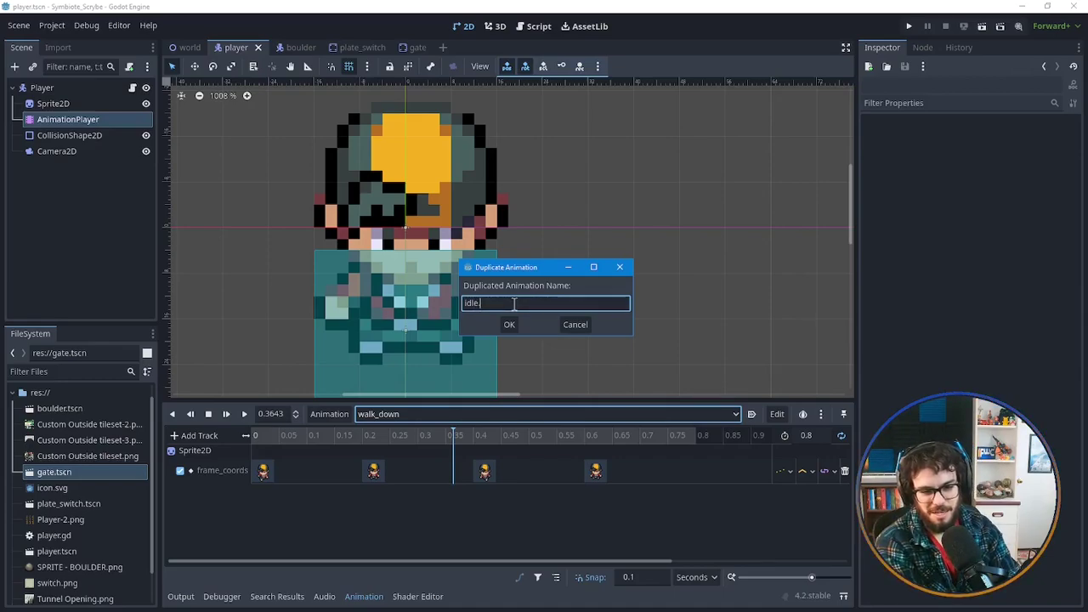
pyautogui.write('_')
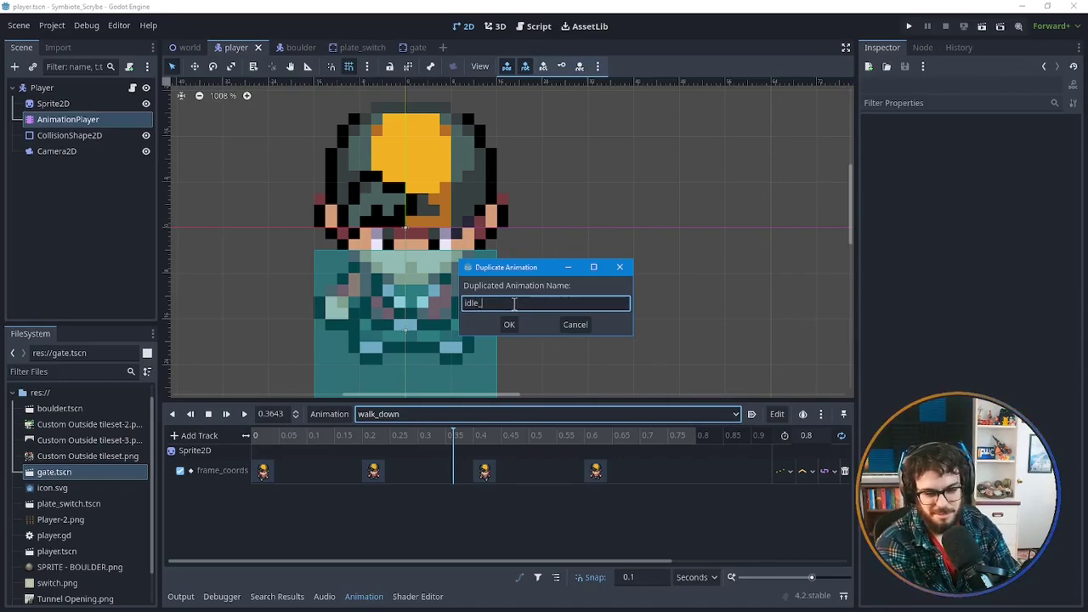
pyautogui.write('down')
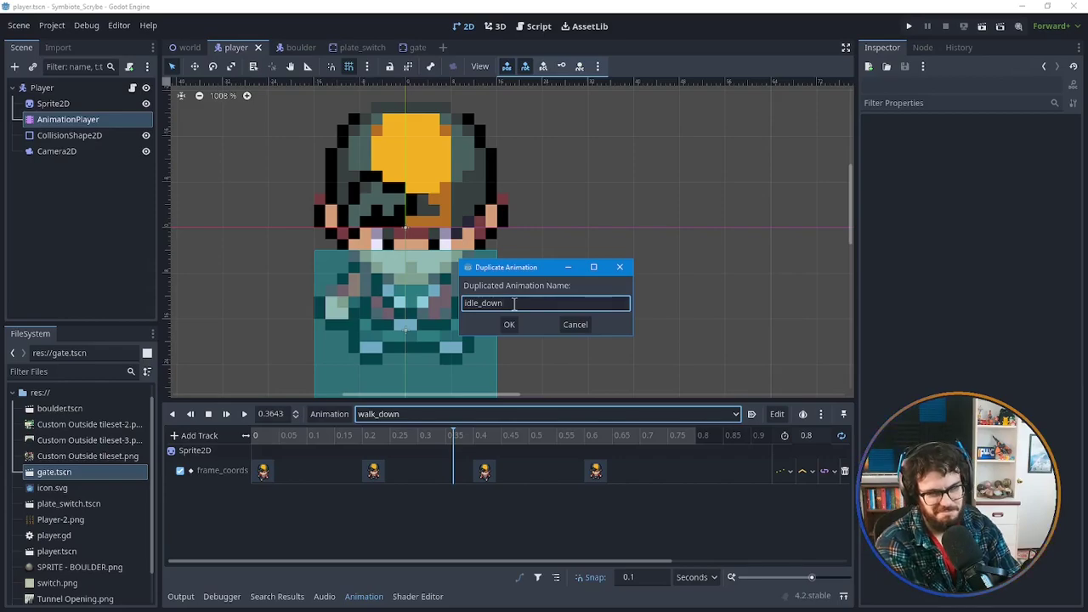
pyautogui.press('Return')
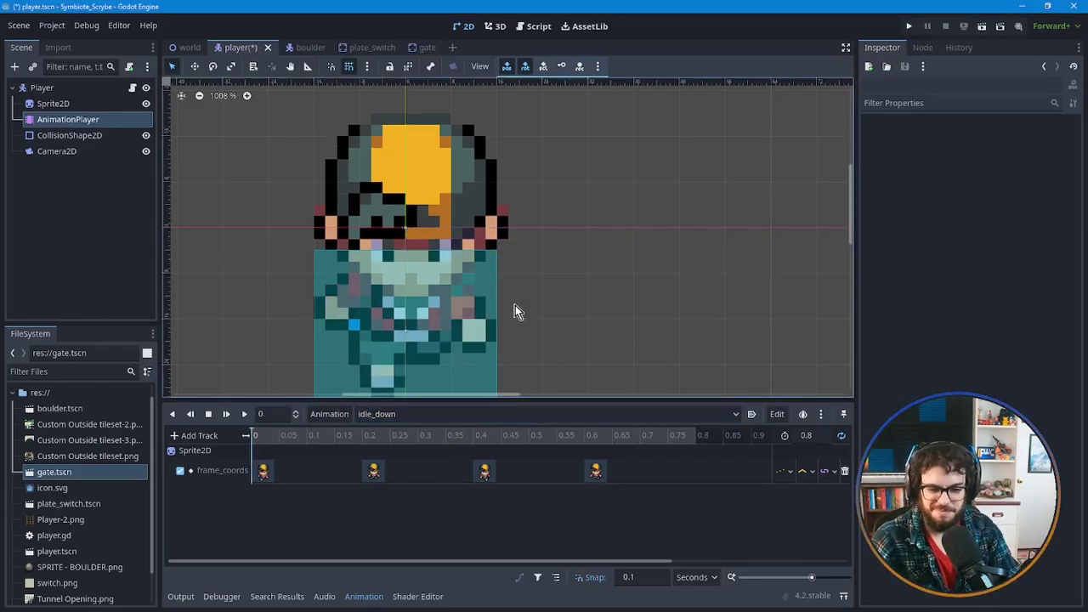
# Set the length of the idle_down animation to 0.2 seconds.
pyautogui.click(810, 435)
pyautogui.write('0.2')
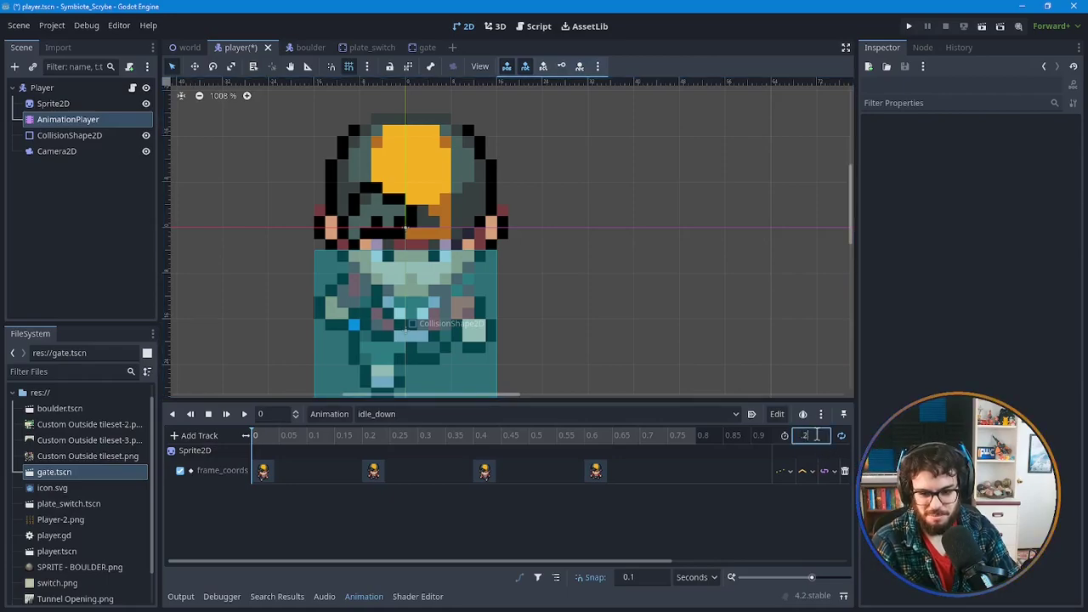
pyautogui.click(412, 525)
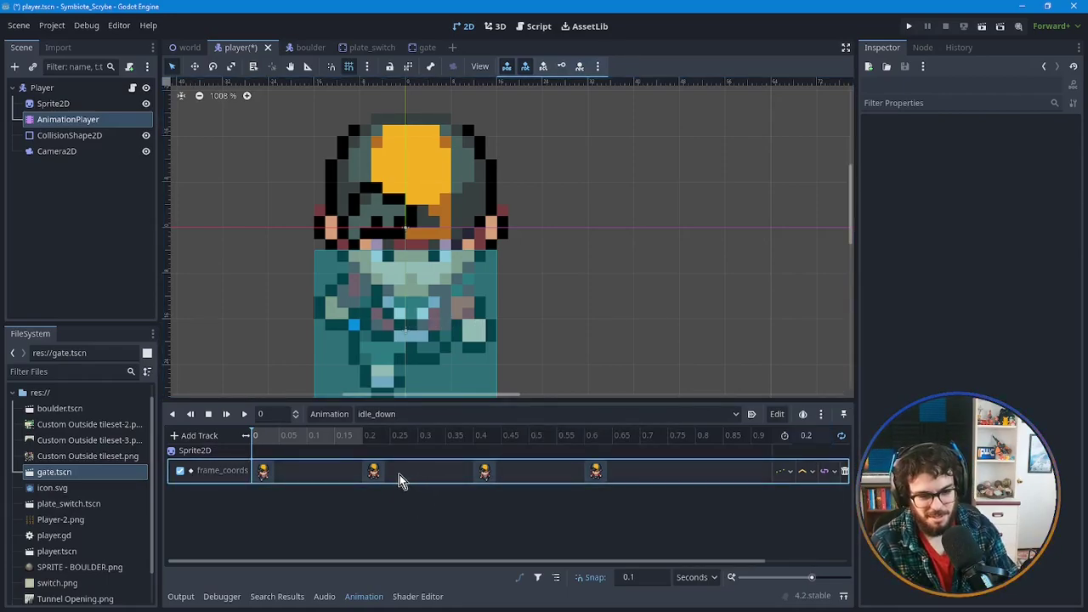
# In idle_down, delete the frame_coords keyframes at 0, 0.4 and 0.6 seconds and move the 0.2-second keyframe to 0.
pyautogui.click(374, 471)
pyautogui.click(264, 474)
pyautogui.press('Delete')
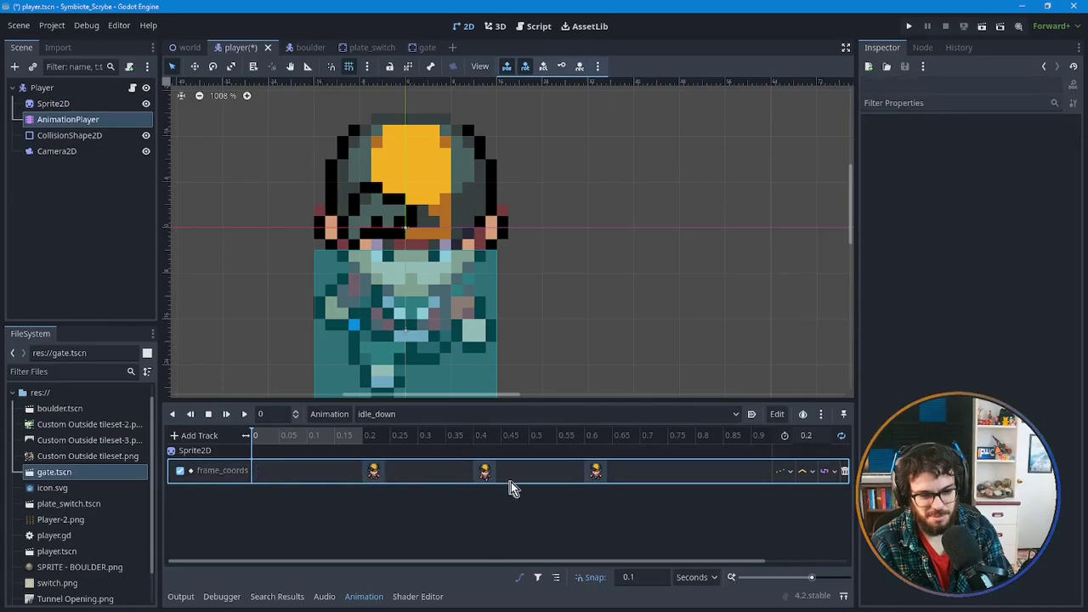
pyautogui.click(483, 472)
pyautogui.press('Delete')
pyautogui.click(596, 472)
pyautogui.press('Delete')
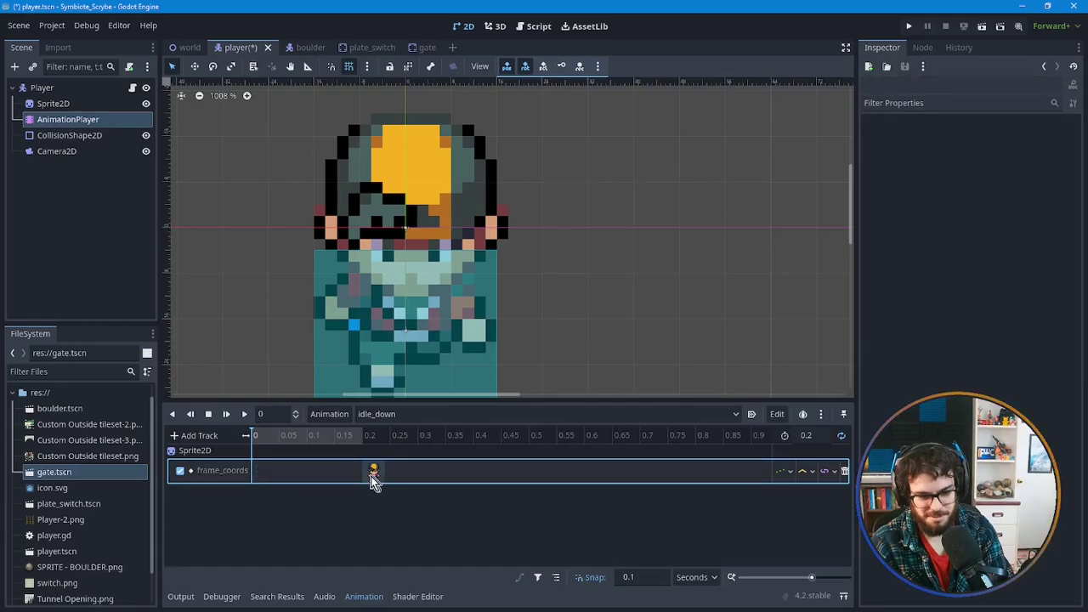
pyautogui.click(373, 473)
pyautogui.moveTo(378, 473); pyautogui.dragTo(279, 473)
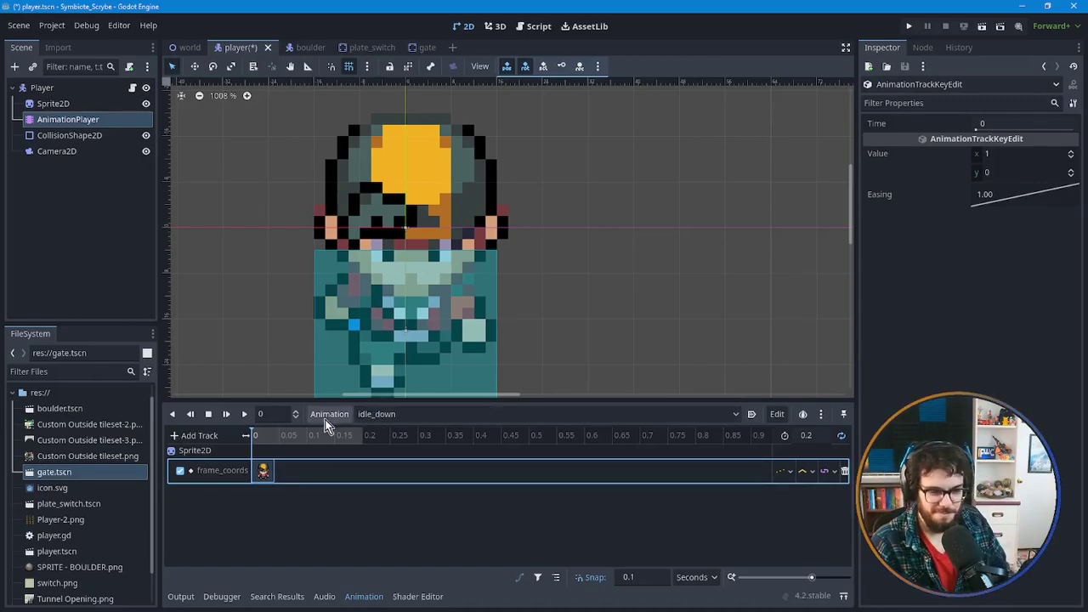
# Duplicate the walk_left animation as idle_left.
pyautogui.click(381, 414)
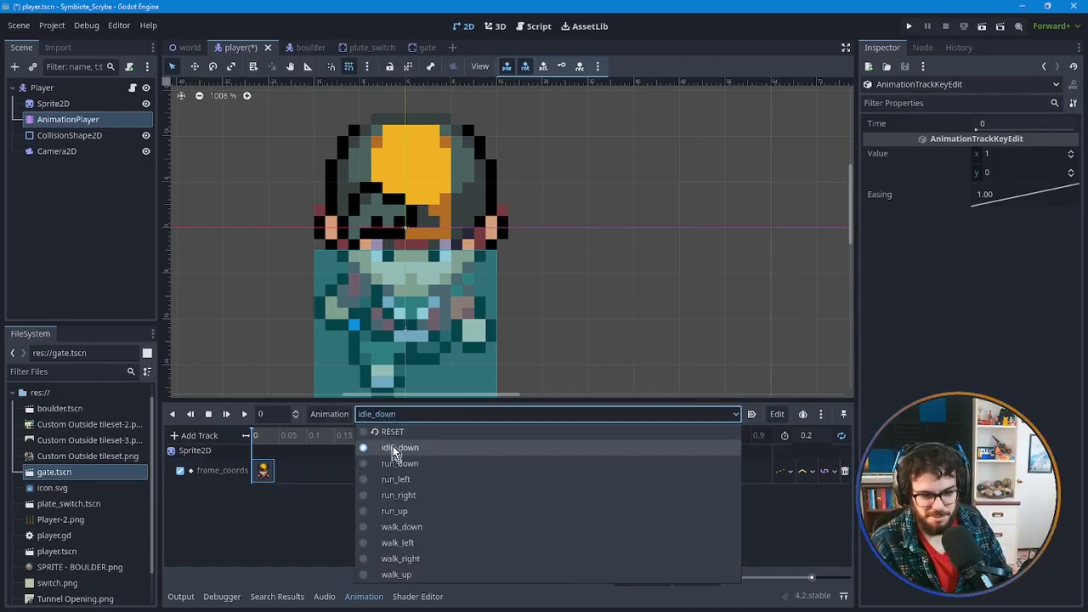
pyautogui.click(419, 541)
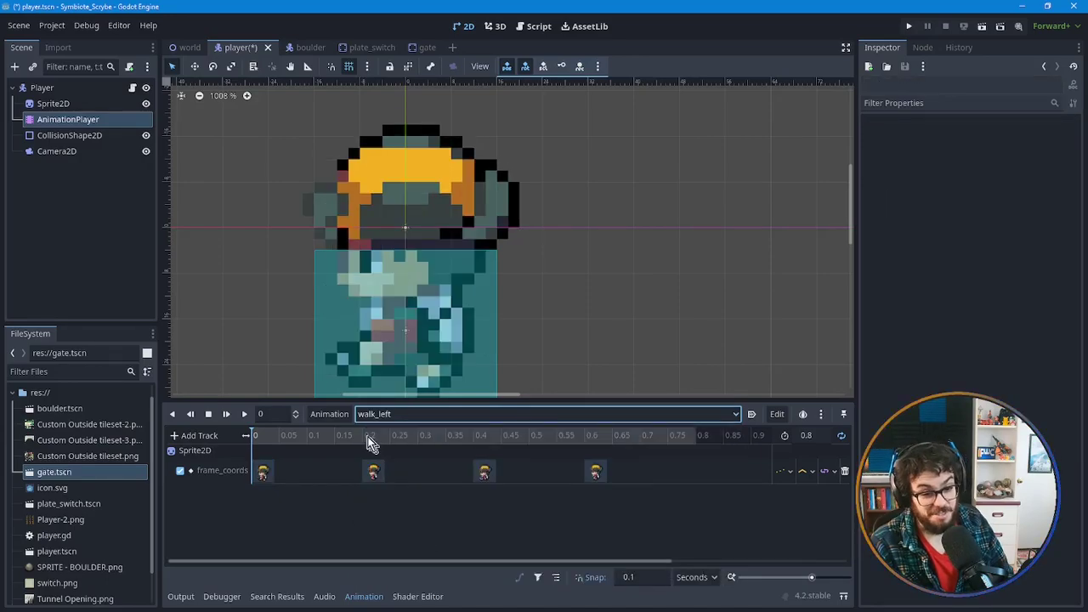
pyautogui.click(346, 418)
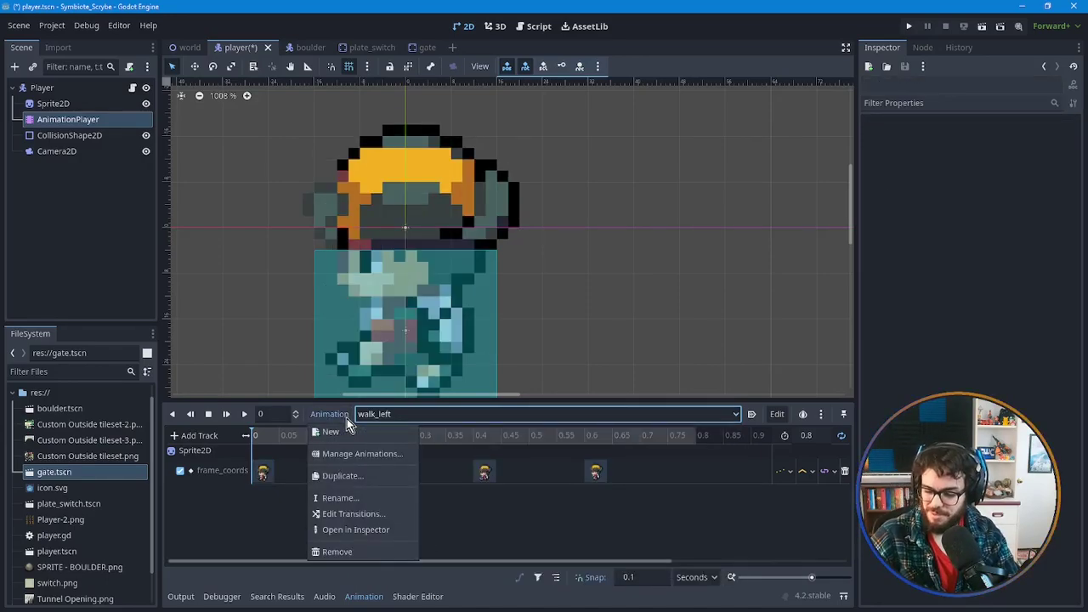
pyautogui.click(366, 475)
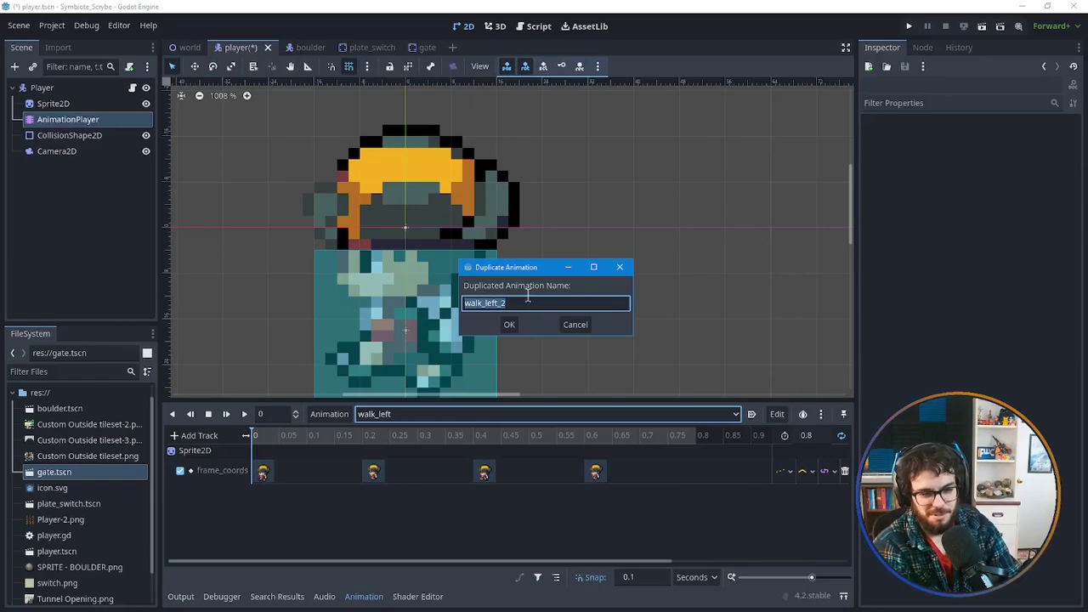
pyautogui.write('idle_left')
pyautogui.press('Return')
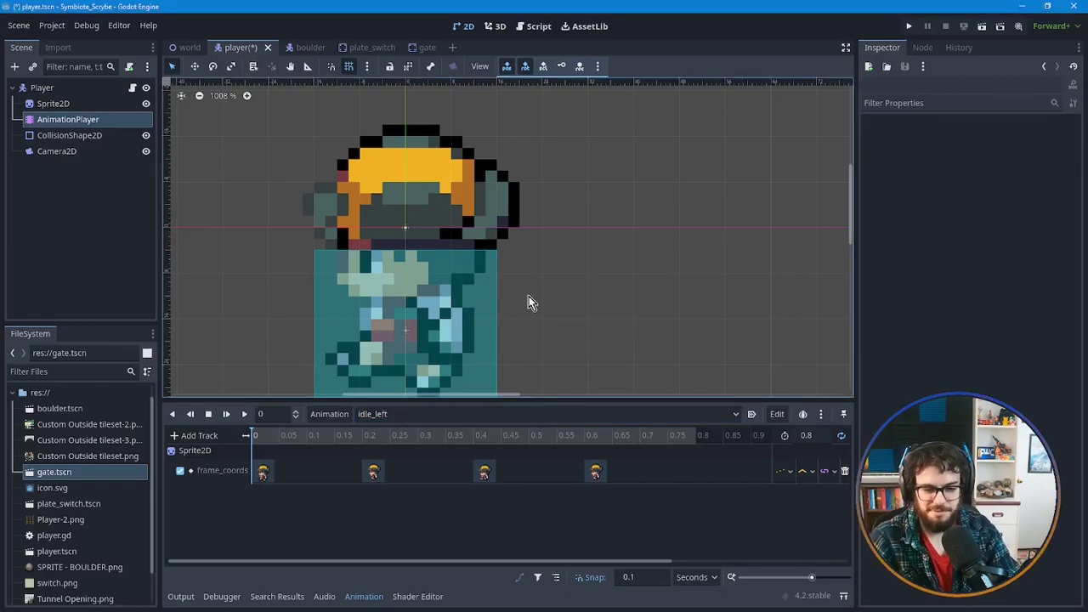
# In idle_left, delete the frame_coords keyframes at 0, 0.4 and 0.6 seconds and move the 0.2-second keyframe to 0.
pyautogui.click(262, 472)
pyautogui.press('Delete')
pyautogui.click(485, 471)
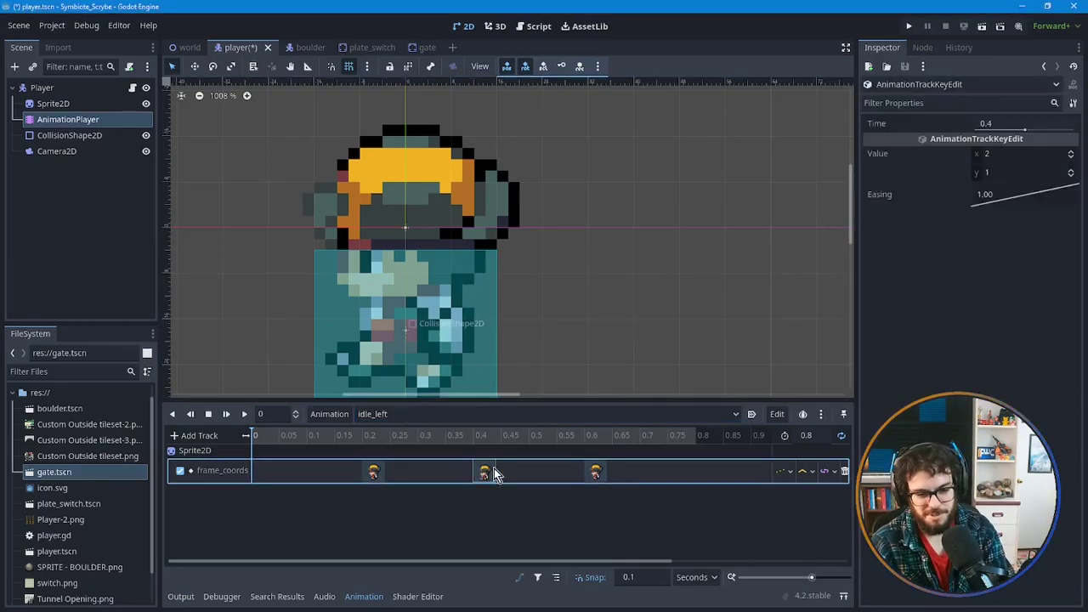
pyautogui.press('Delete')
pyautogui.click(595, 473)
pyautogui.press('Delete')
pyautogui.click(375, 473)
pyautogui.moveTo(383, 470); pyautogui.dragTo(275, 471)
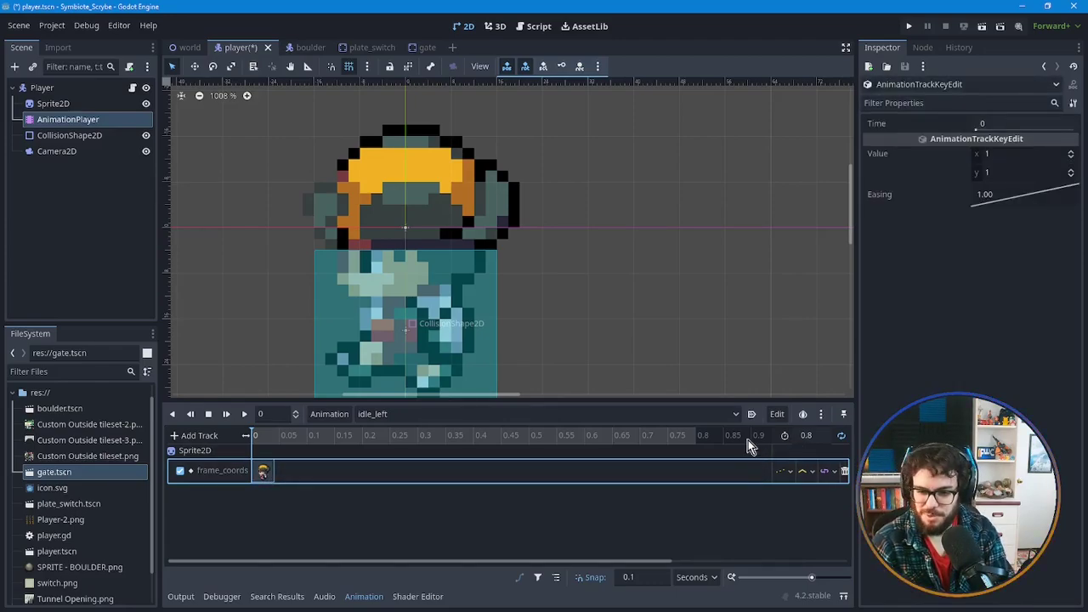
# Set the length of the idle_left animation to 0.2 seconds.
pyautogui.click(810, 436)
pyautogui.write('0.2')
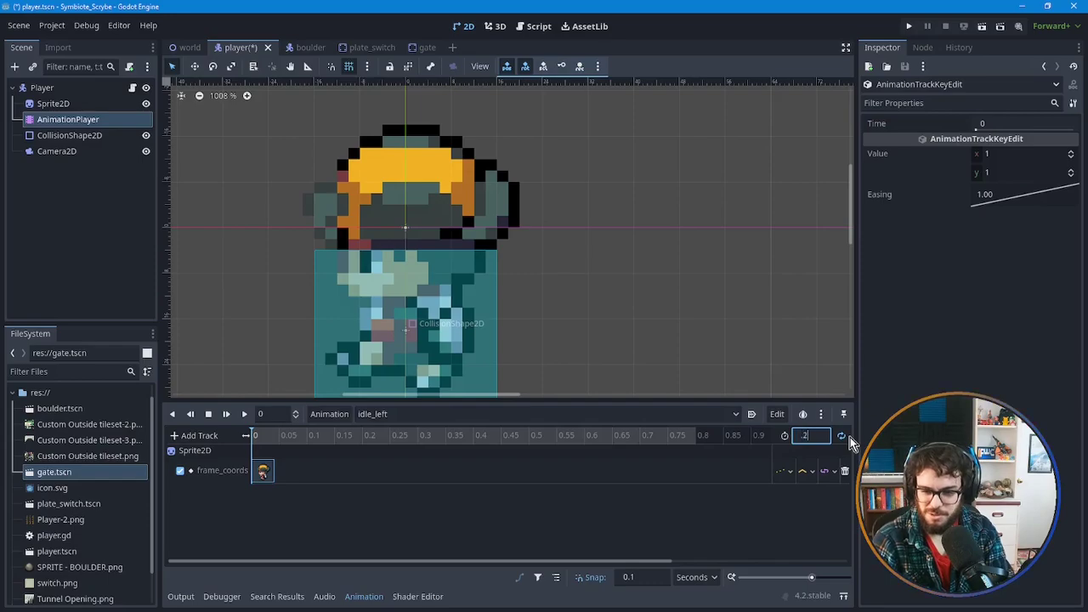
pyautogui.press('Return')
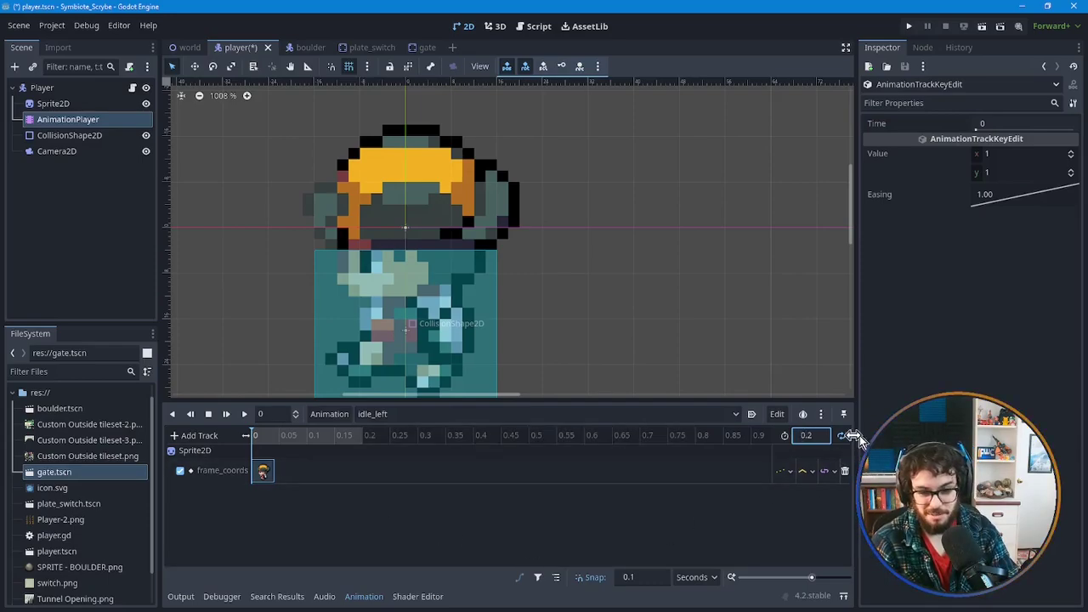
# Duplicate the walk_right animation as idle_right.
pyautogui.click(394, 414)
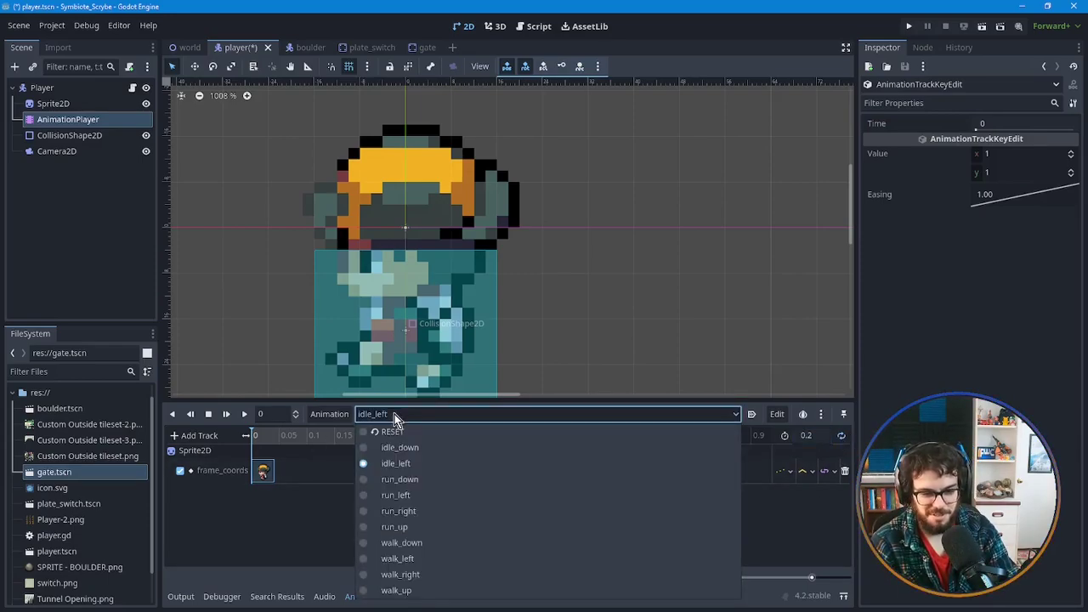
pyautogui.click(398, 575)
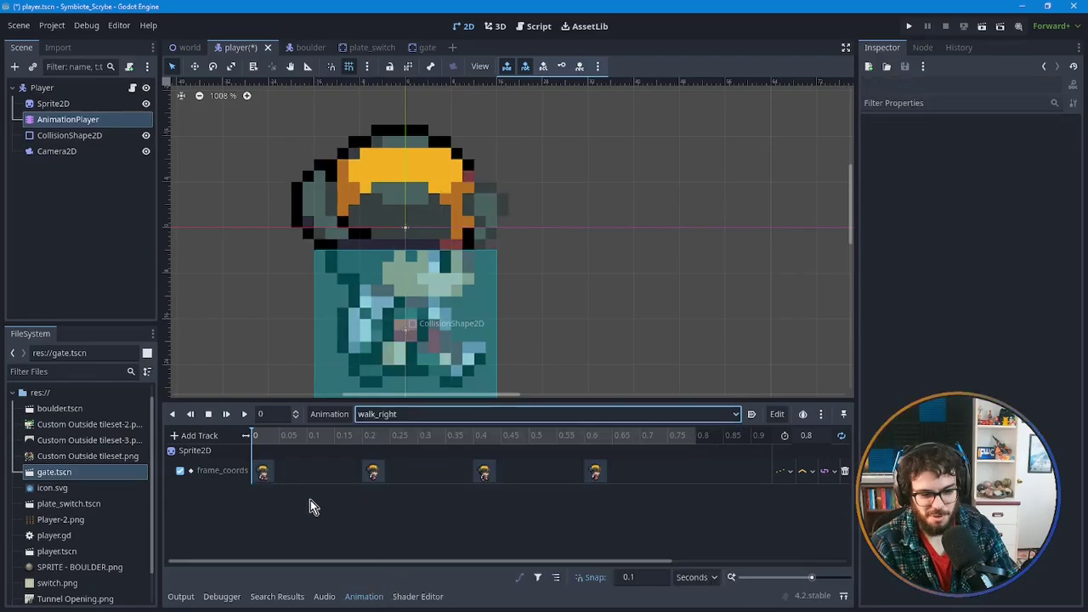
pyautogui.click(336, 414)
pyautogui.click(340, 475)
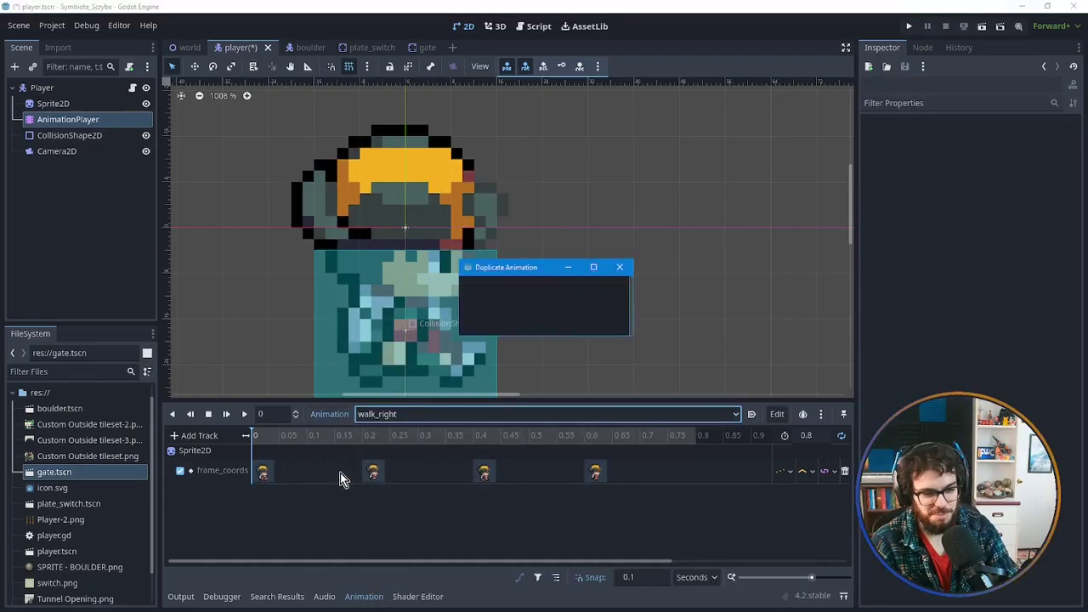
pyautogui.write('idle_right')
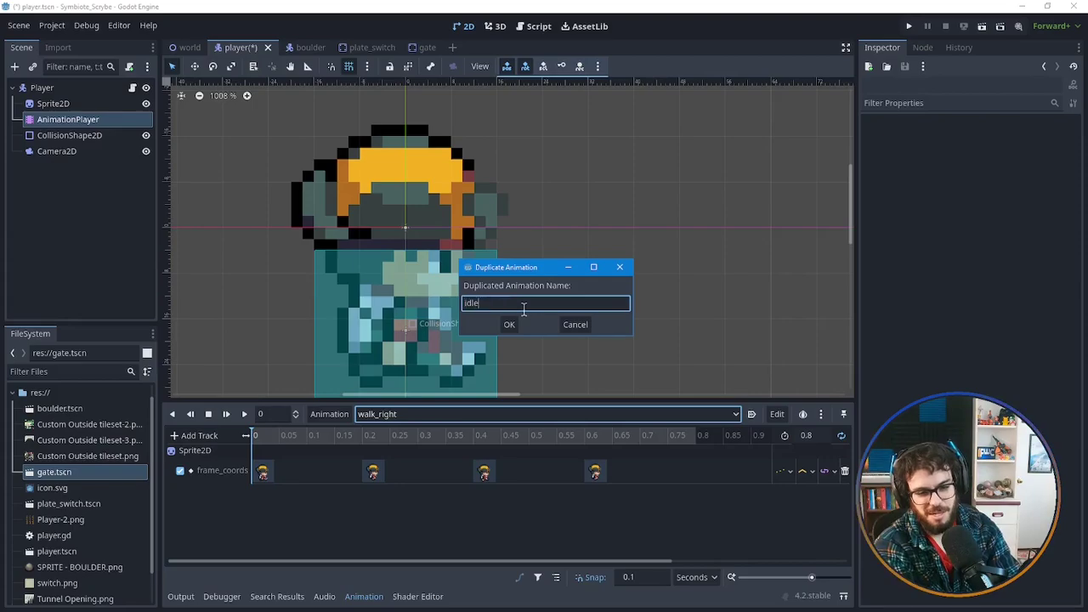
pyautogui.press('Return')
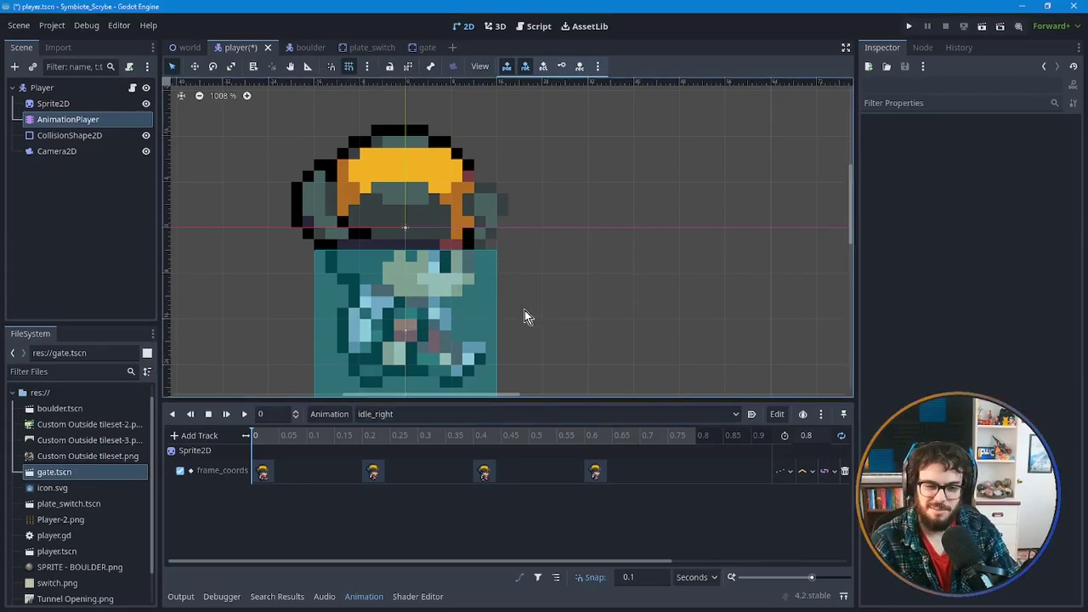
# In idle_right, delete the frame_coords keyframes at 0, 0.4 and 0.6 seconds and move the 0.2-second keyframe to 0.
pyautogui.moveTo(265, 473); pyautogui.dragTo(362, 477)
pyautogui.click(484, 472)
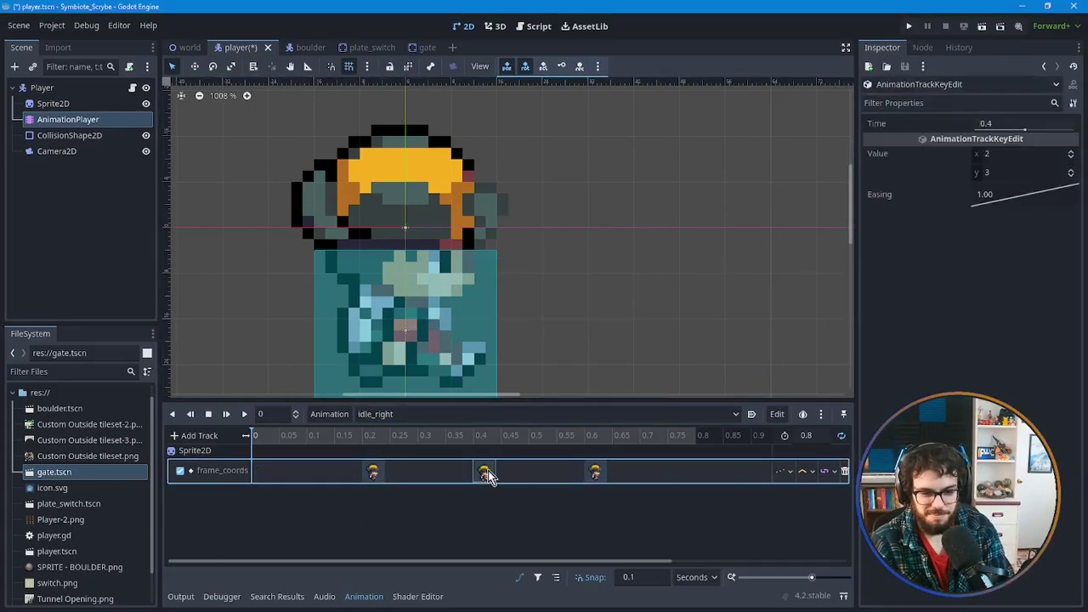
pyautogui.press('Delete')
pyautogui.click(593, 474)
pyautogui.press('Delete')
pyautogui.click(371, 473)
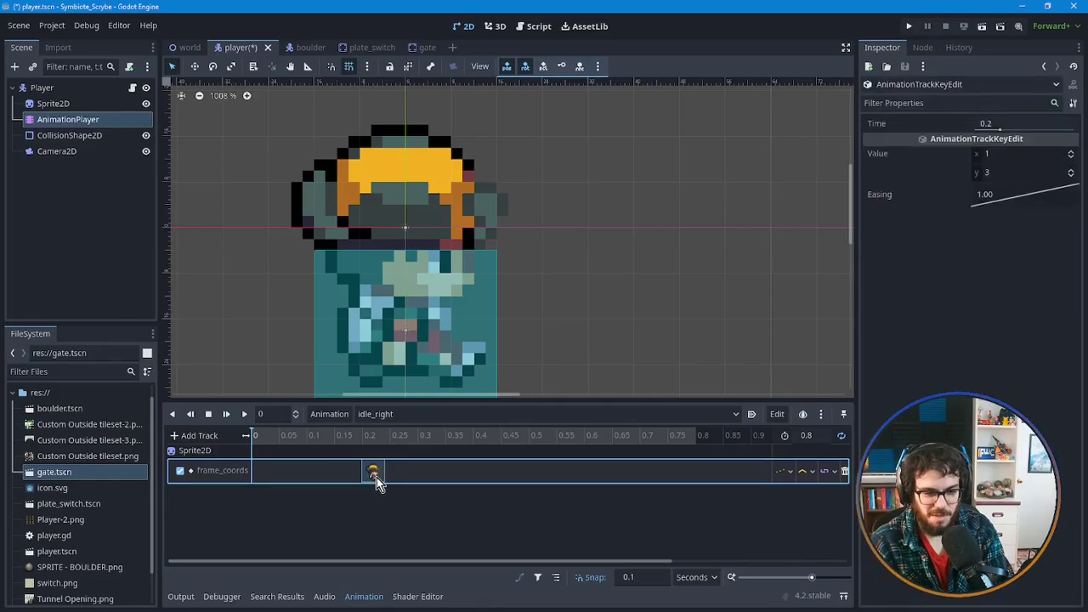
pyautogui.moveTo(372, 474); pyautogui.dragTo(265, 473)
# Set the length of the idle_right animation to 0.2 seconds.
pyautogui.click(819, 436)
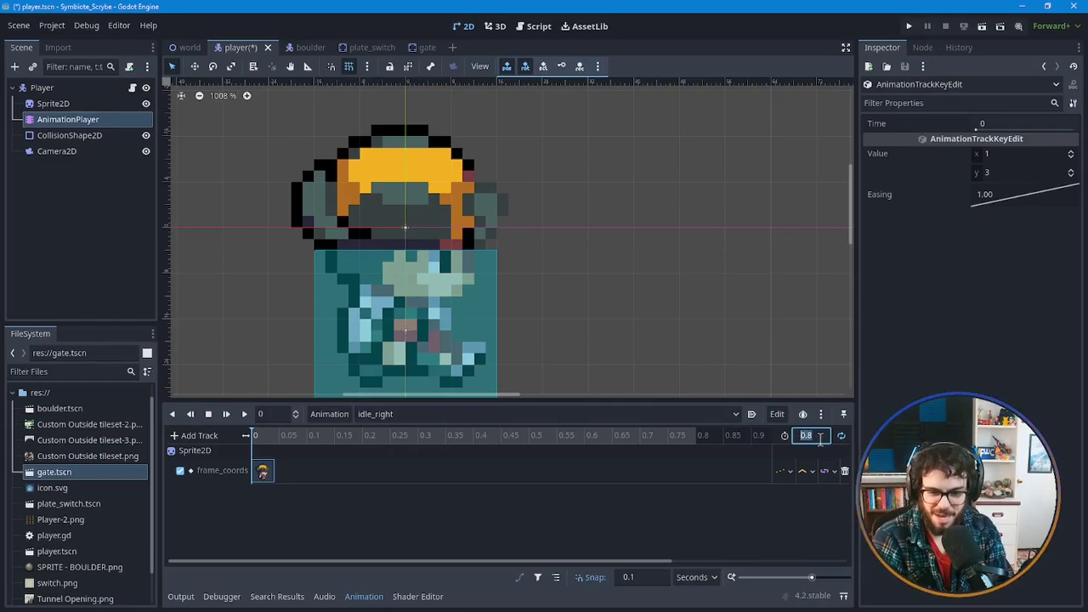
pyautogui.write('.2')
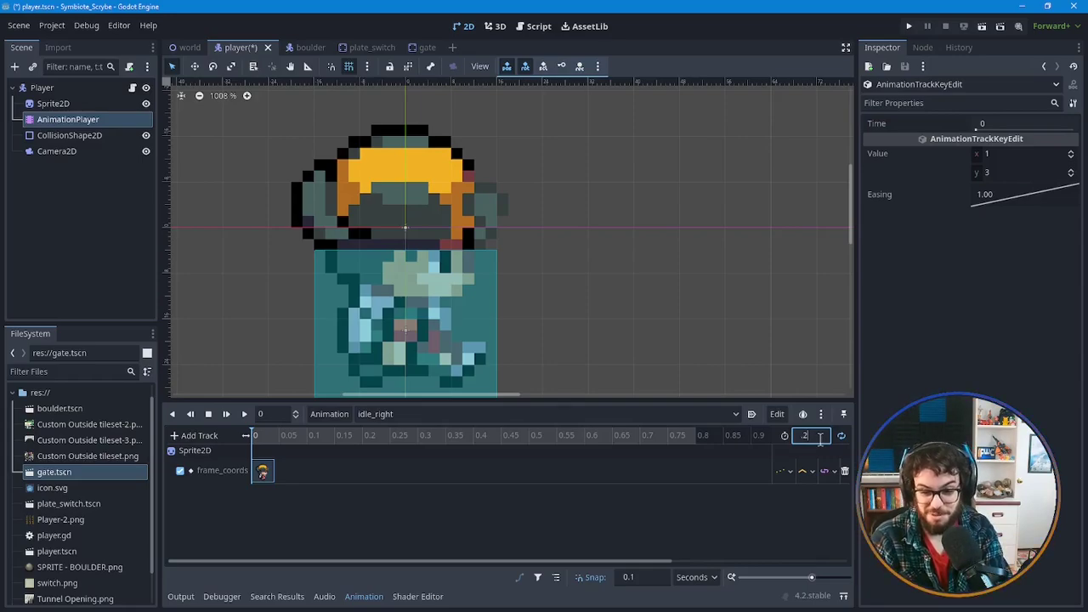
pyautogui.press('Return')
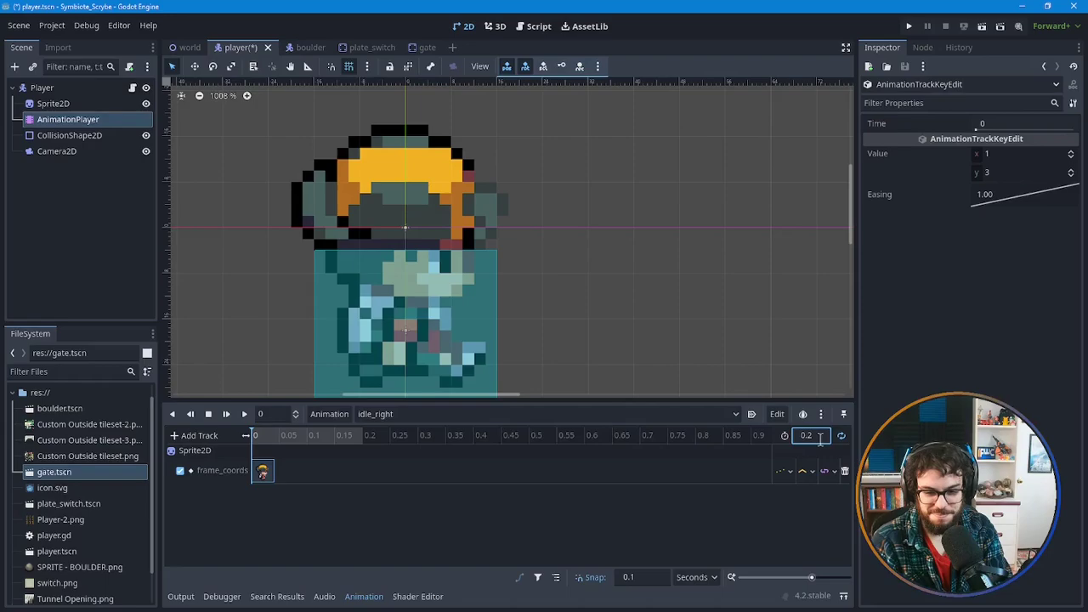
# Open the walk_up animation and set its length to 0.2 seconds.
pyautogui.click(386, 415)
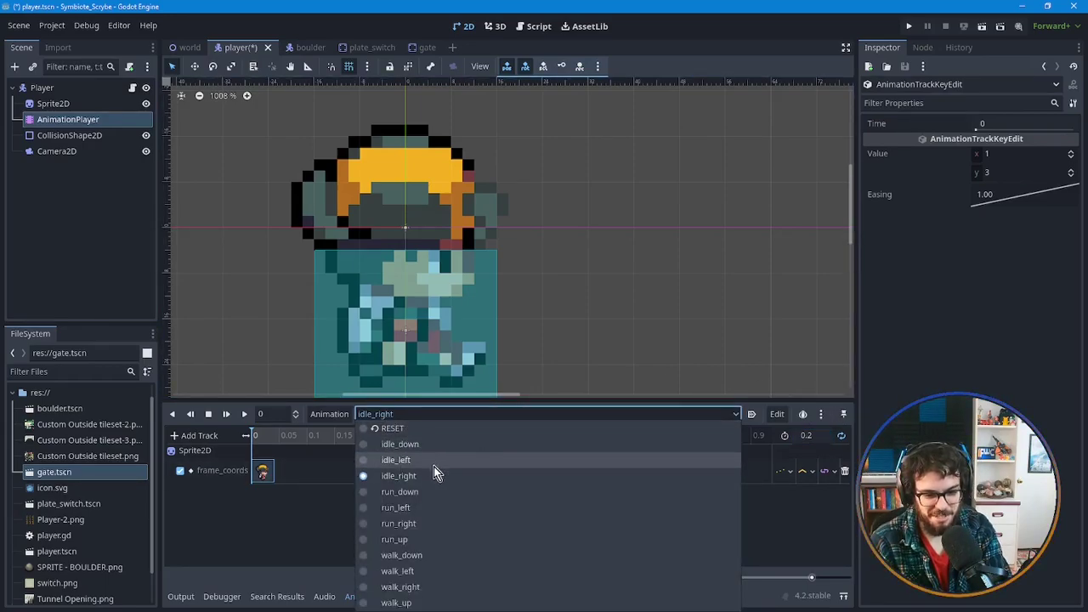
pyautogui.click(396, 602)
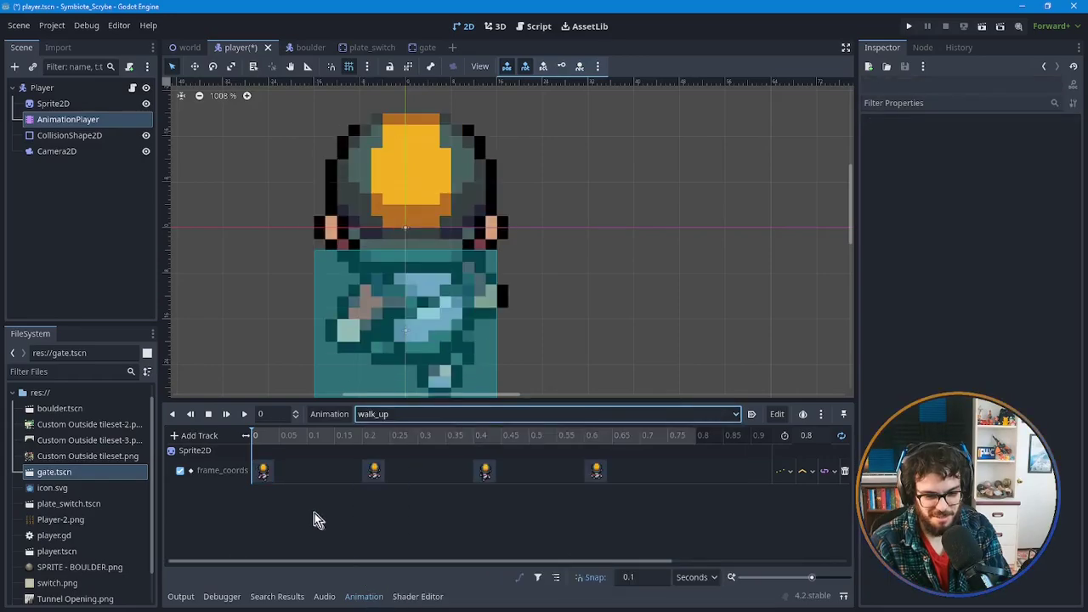
pyautogui.click(812, 435)
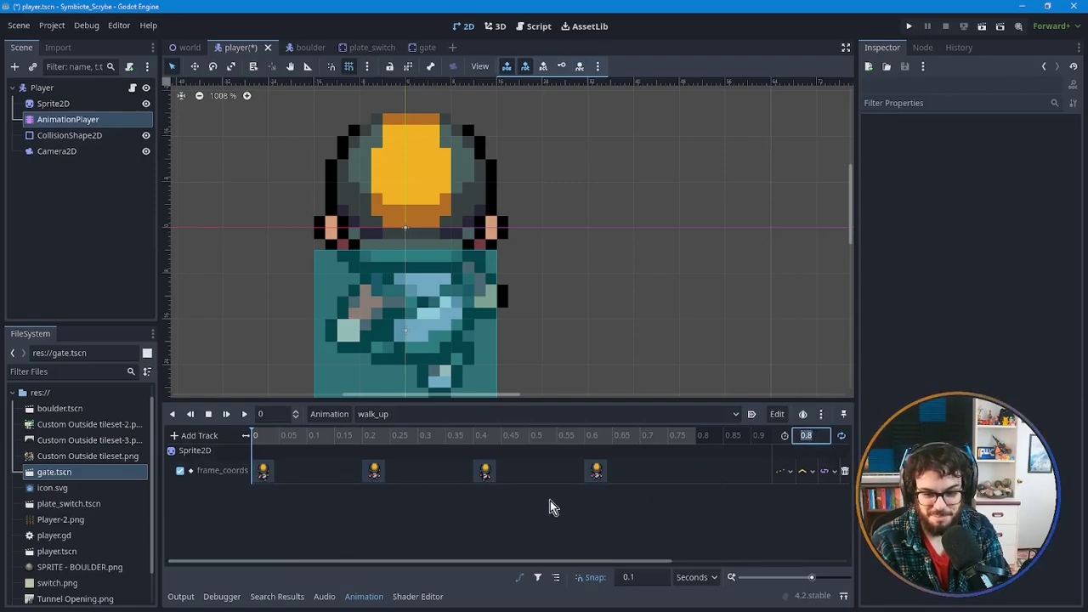
pyautogui.press('BackSpace')
pyautogui.write('0.2')
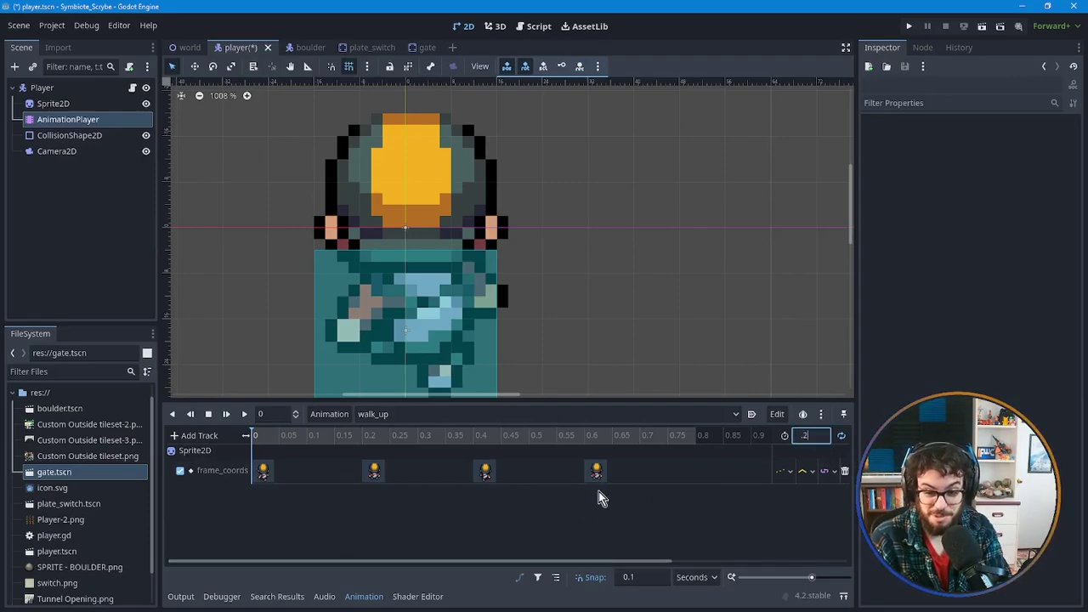
pyautogui.press('Return')
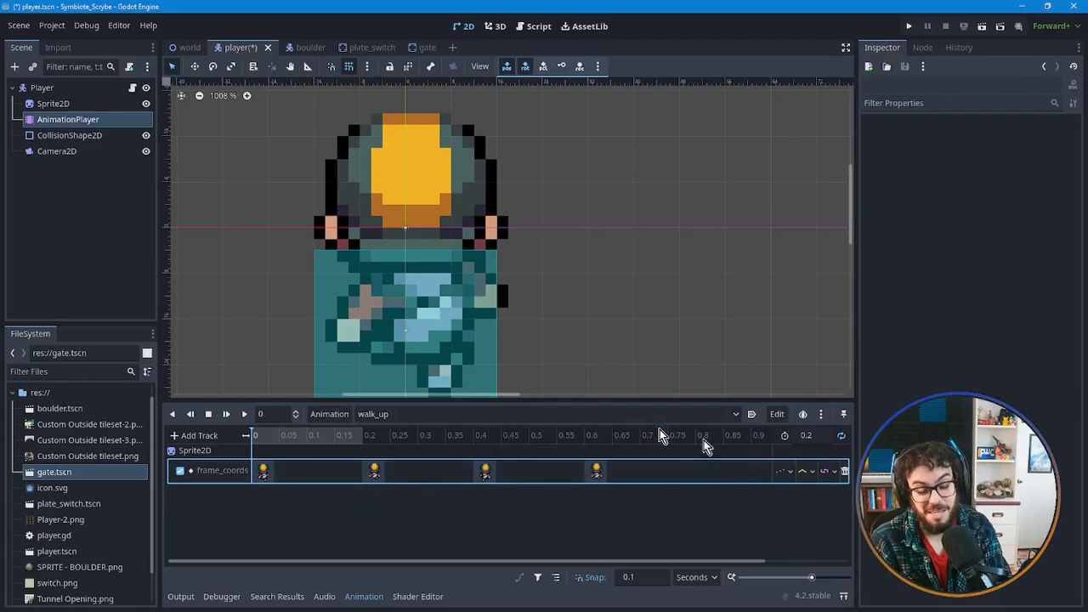
# In walk_up, delete the frame_coords keyframes at 0, 0.4 and 0.6 seconds and move the 0.2-second keyframe to 0.
pyautogui.click(263, 474)
pyautogui.press('Delete')
pyautogui.click(489, 474)
pyautogui.press('Delete')
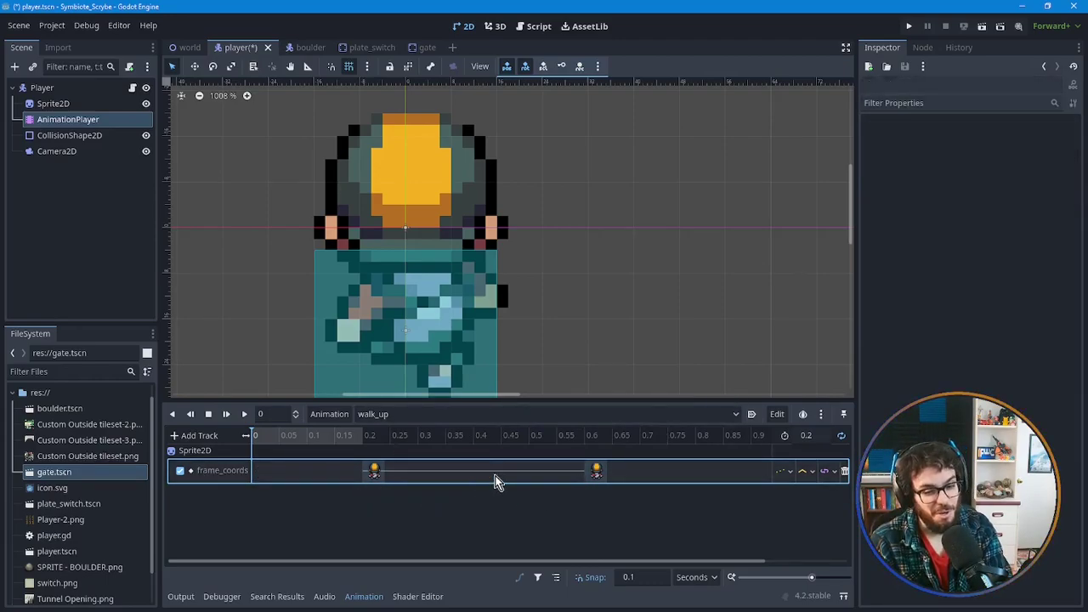
pyautogui.click(598, 473)
pyautogui.press('Delete')
pyautogui.moveTo(383, 472); pyautogui.dragTo(261, 470)
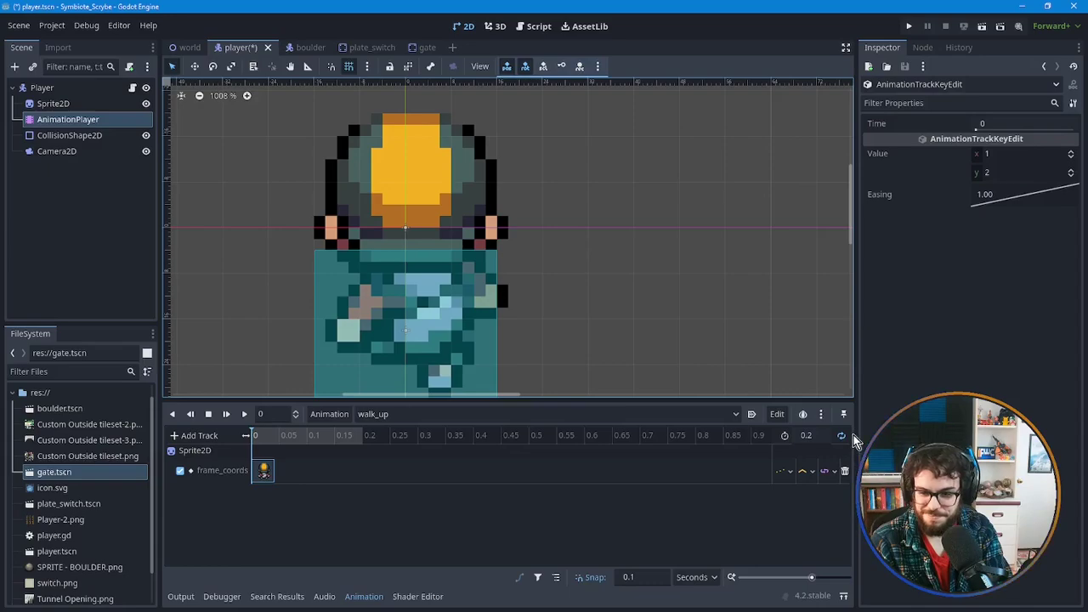
# Deselect the remaining walk_up keyframe and save the player scene.
pyautogui.click(451, 521)
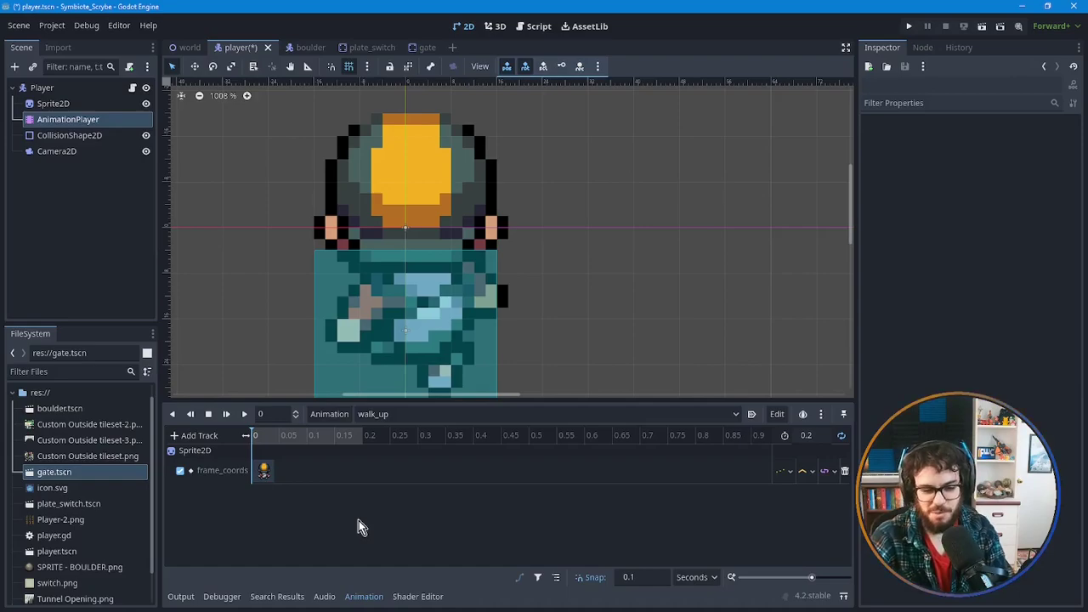
pyautogui.click(284, 536)
pyautogui.hotkey('ctrl', 's')
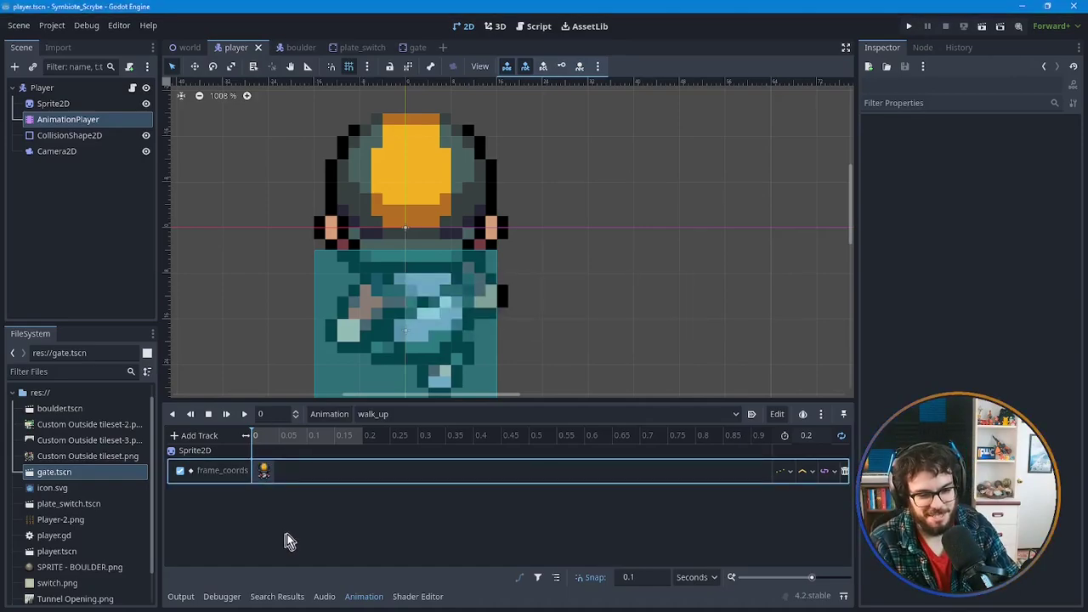
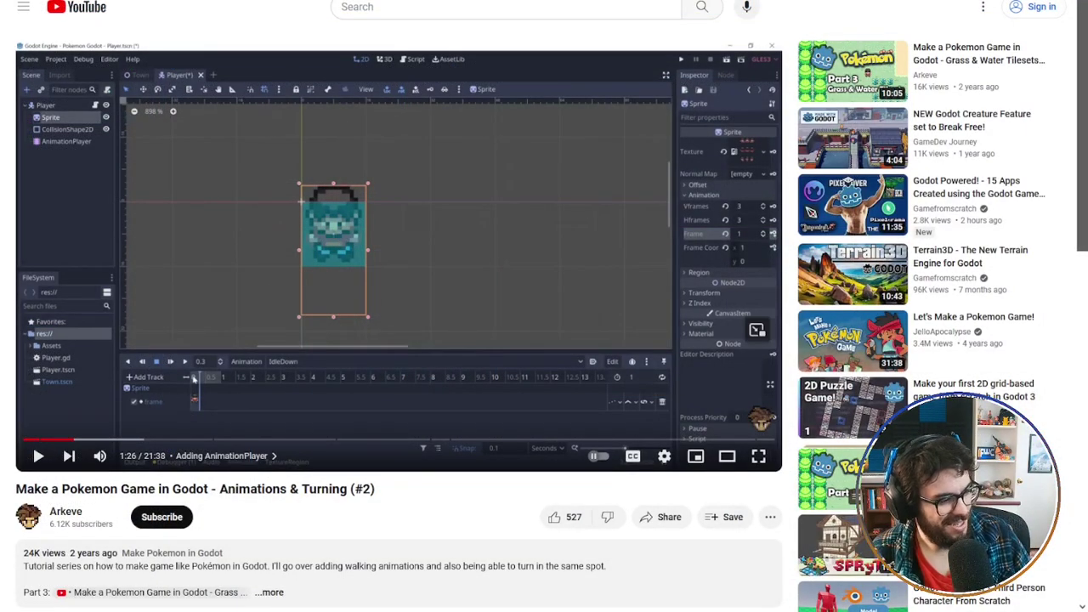
# Switch to the YouTube tutorial "Make a Pokemon Game in Godot - Animations & Turning (#2)" and review how the idle and WalkDown animations are built.
pyautogui.click(376, 265)
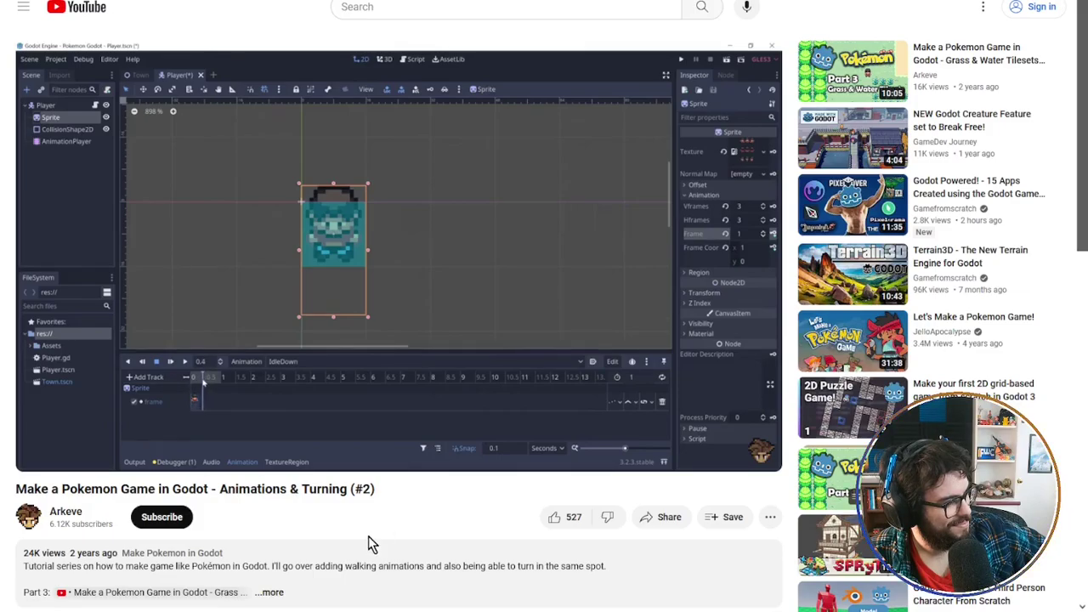
pyautogui.click(385, 381)
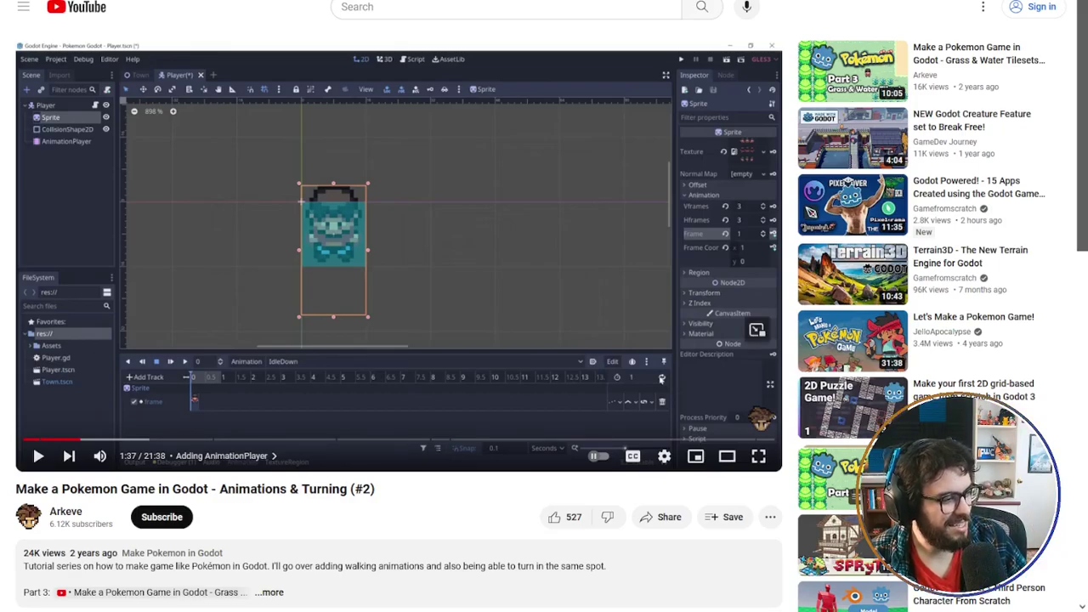
pyautogui.press('space')
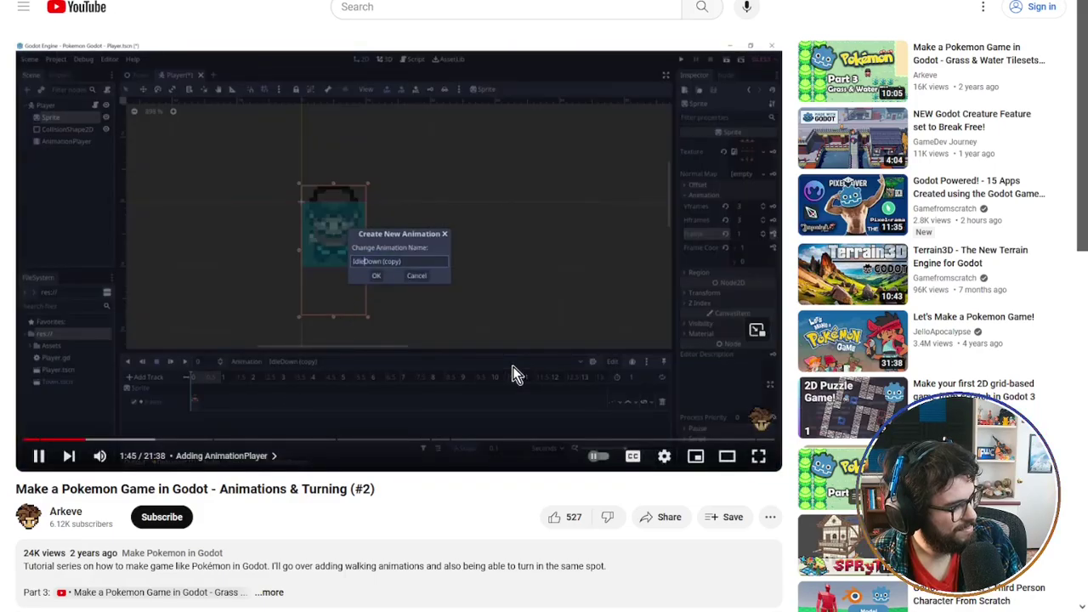
pyautogui.press('Right')
pyautogui.press('Right')
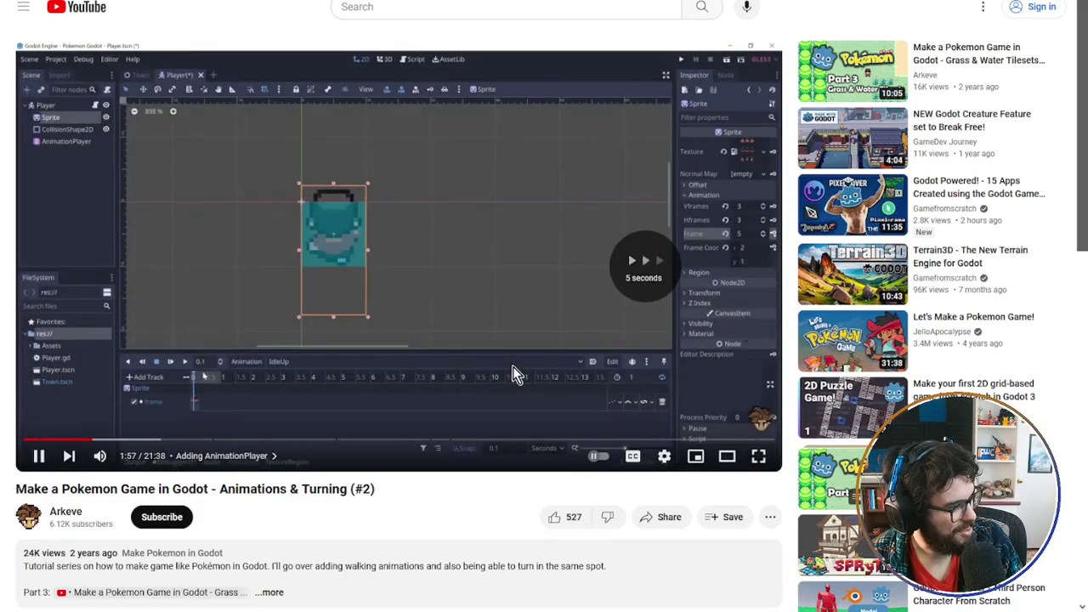
pyautogui.press('Right')
pyautogui.press('Right')
pyautogui.press('Right')
pyautogui.press('Right')
pyautogui.press('Right')
pyautogui.press('Right')
pyautogui.press('Right')
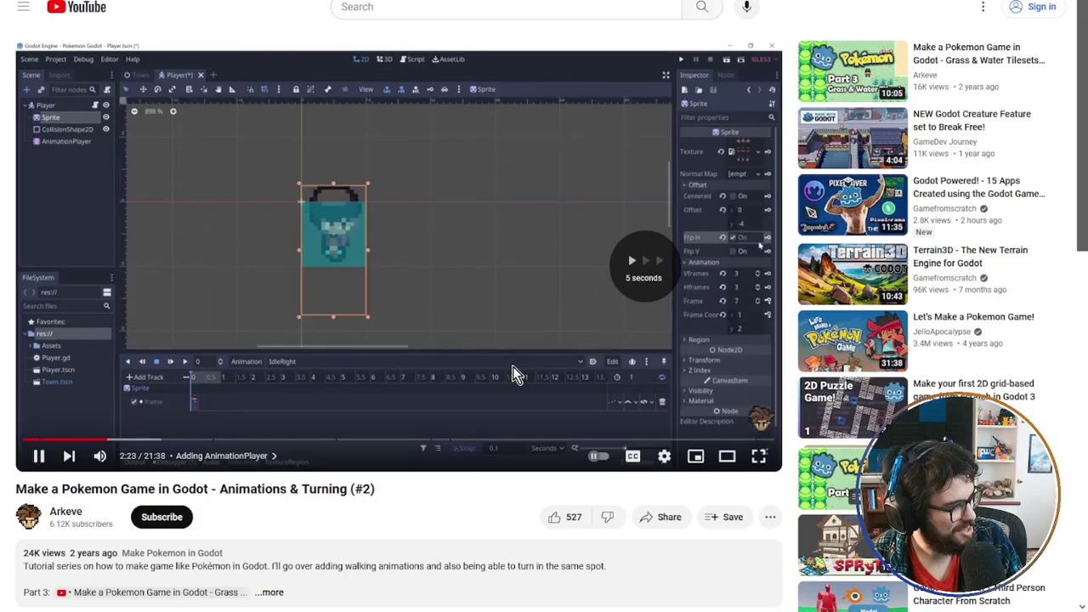
pyautogui.press('Right')
pyautogui.press('Right')
pyautogui.press('Right')
pyautogui.press('Right')
pyautogui.press('Right')
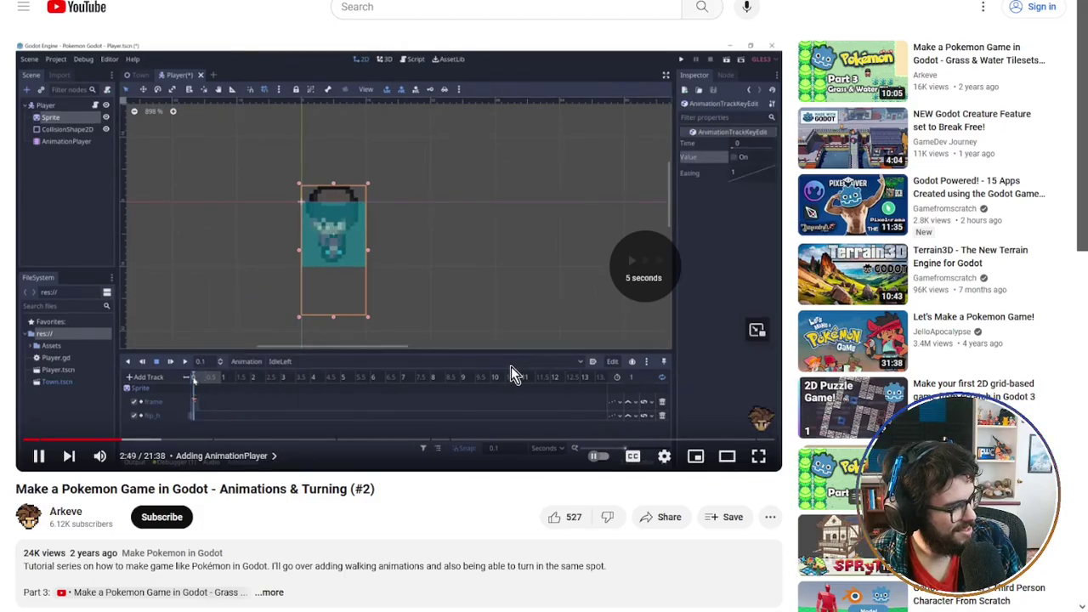
pyautogui.press('Right')
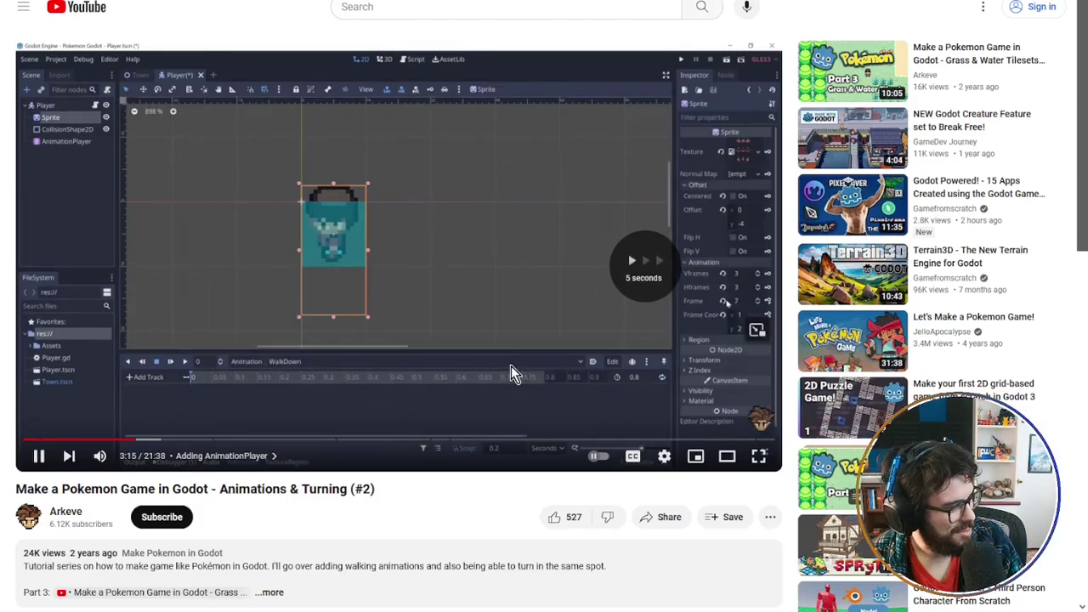
pyautogui.press('Right')
pyautogui.press('Right')
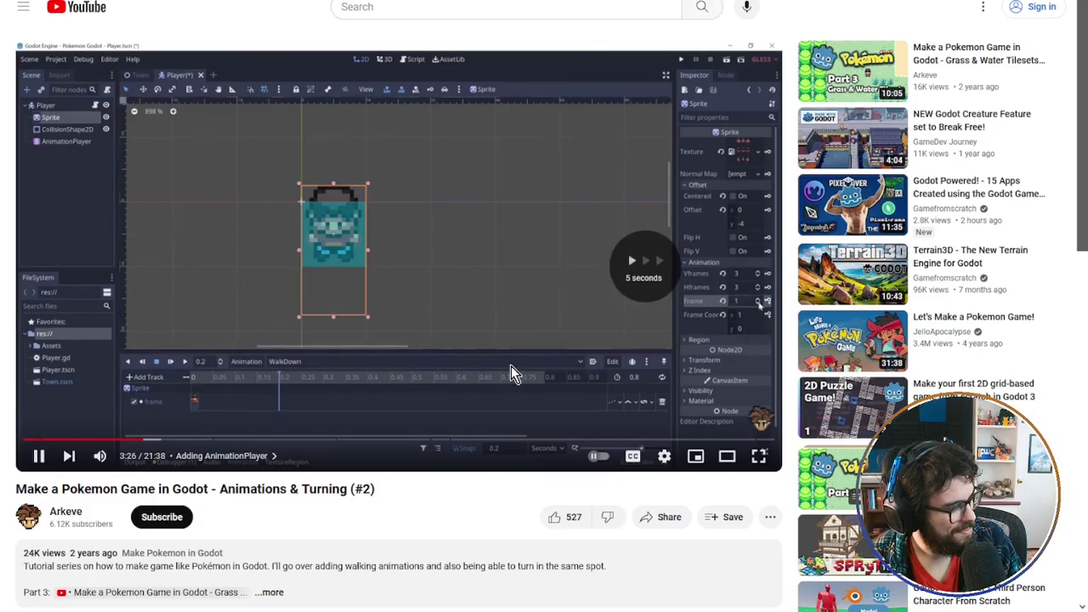
pyautogui.press('Right')
pyautogui.press('Right')
pyautogui.press('Right')
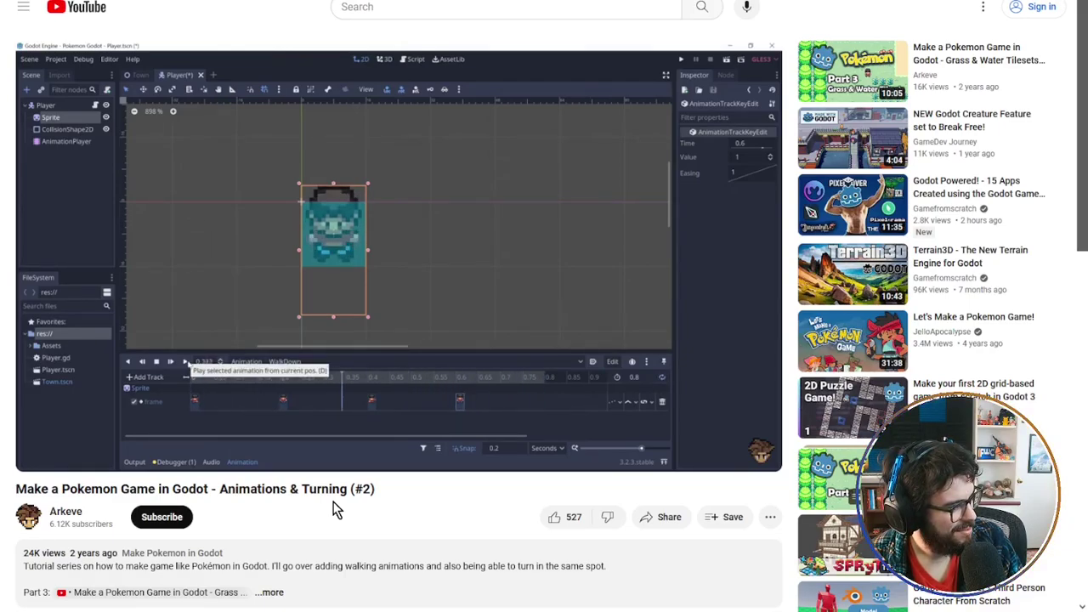
pyautogui.click(588, 257)
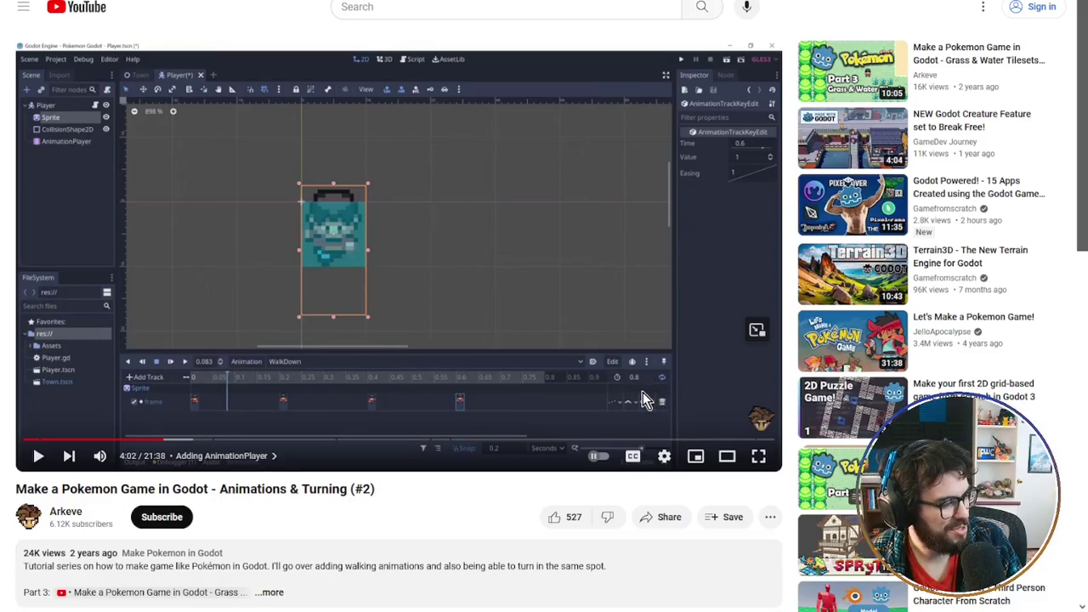
# Skim the tutorial from duplicating the walk animations for the other directions to choosing a Tree Root for the AnimationTree.
pyautogui.click(463, 225)
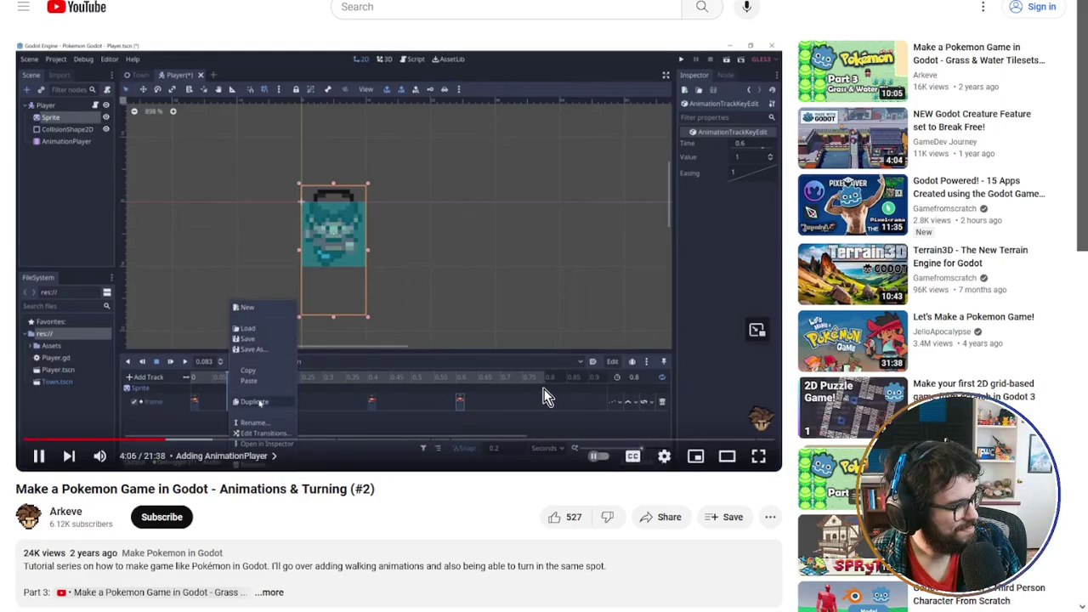
pyautogui.press('Right')
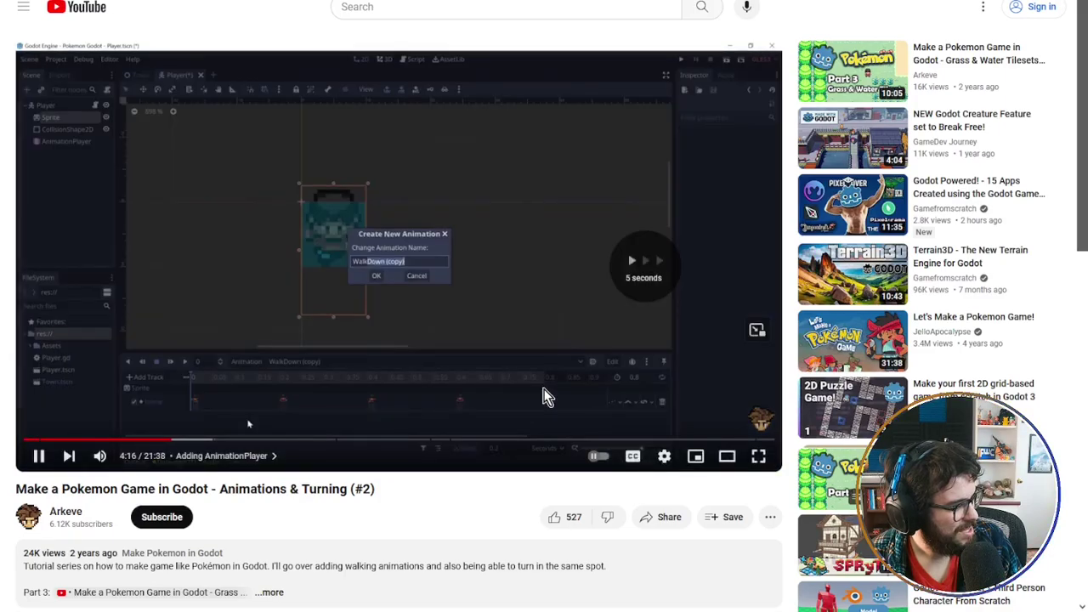
pyautogui.press('Right')
pyautogui.press('Right')
pyautogui.press('Right')
pyautogui.press('Right')
pyautogui.press('Right')
pyautogui.press('Right')
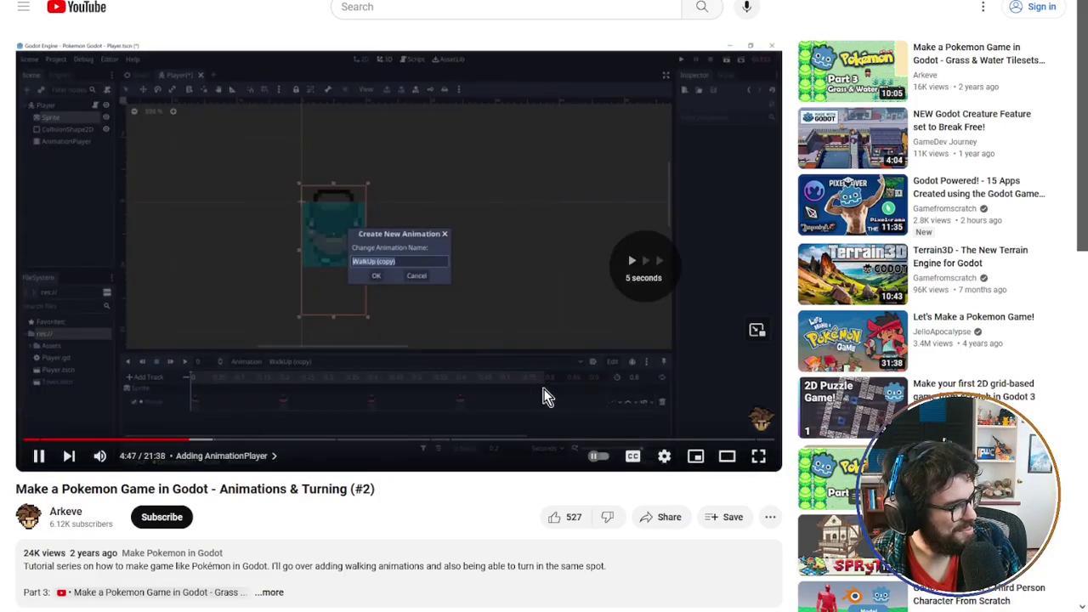
pyautogui.press('Right')
pyautogui.press('Right')
pyautogui.press('Right')
pyautogui.press('Right')
pyautogui.press('Right')
pyautogui.press('Right')
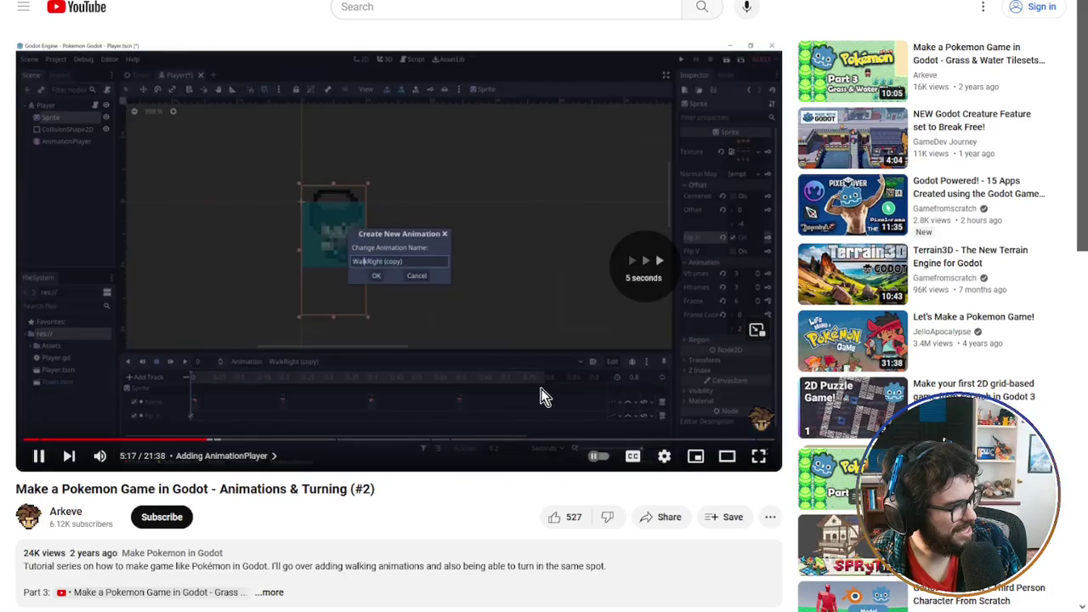
pyautogui.press('Right')
pyautogui.press('Right')
pyautogui.press('Right')
pyautogui.press('Right')
pyautogui.press('Right')
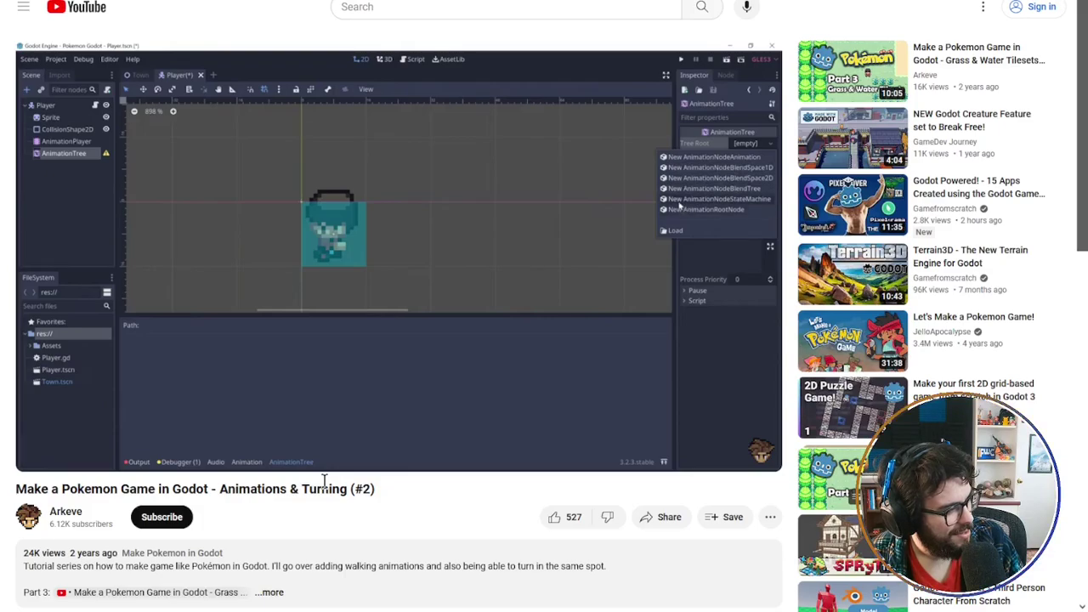
# Watch the tutorial's AnimationTree section, from choosing a state machine as Tree Root to adding animations in the Idle blend space.
pyautogui.click(465, 343)
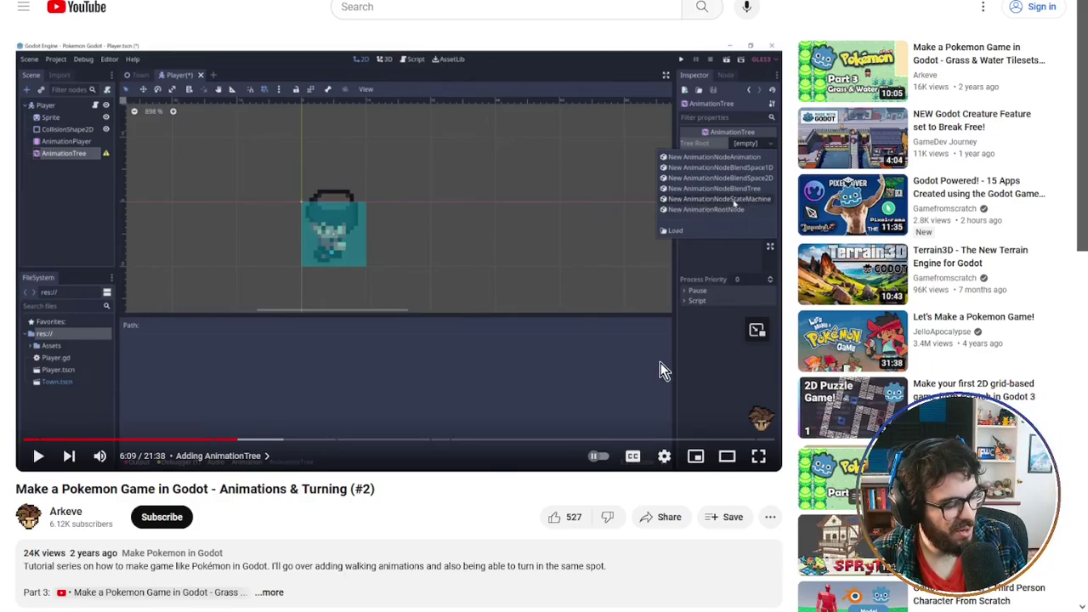
pyautogui.click(561, 361)
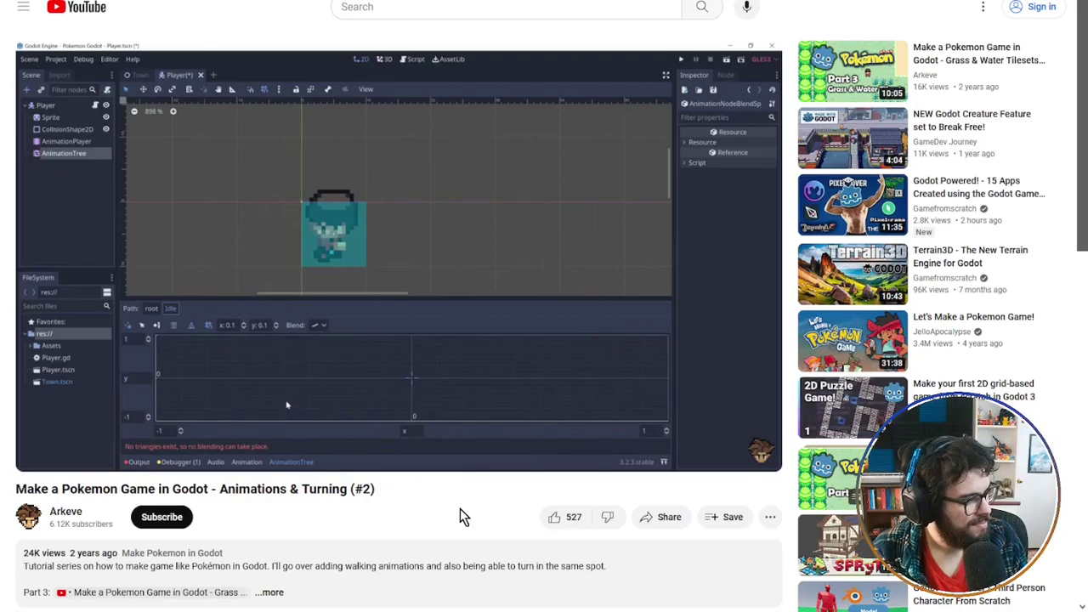
pyautogui.moveTo(353, 312)
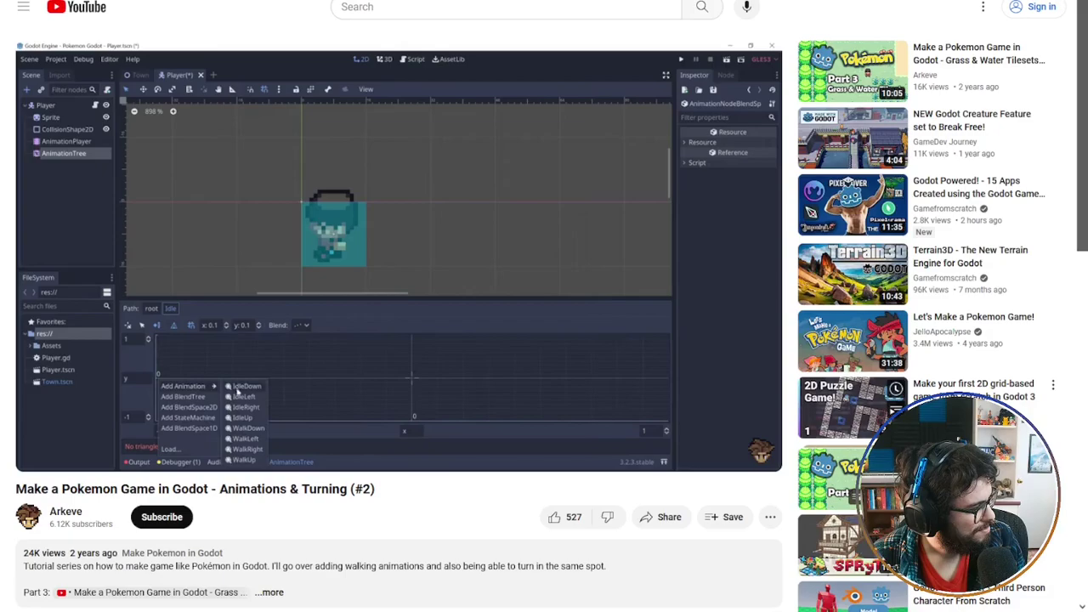
pyautogui.click(612, 328)
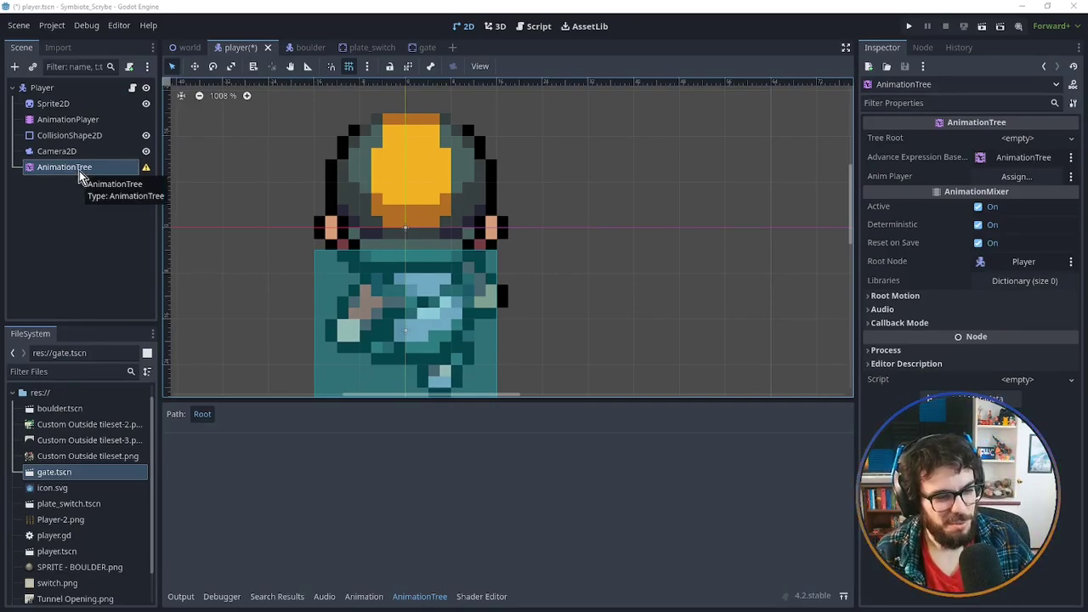
# Switch to Godot, assign the AnimationPlayer node as the AnimationTree's Anim Player and set its Tree Root to a new AnimationNodeStateMachine.
pyautogui.click(1012, 177)
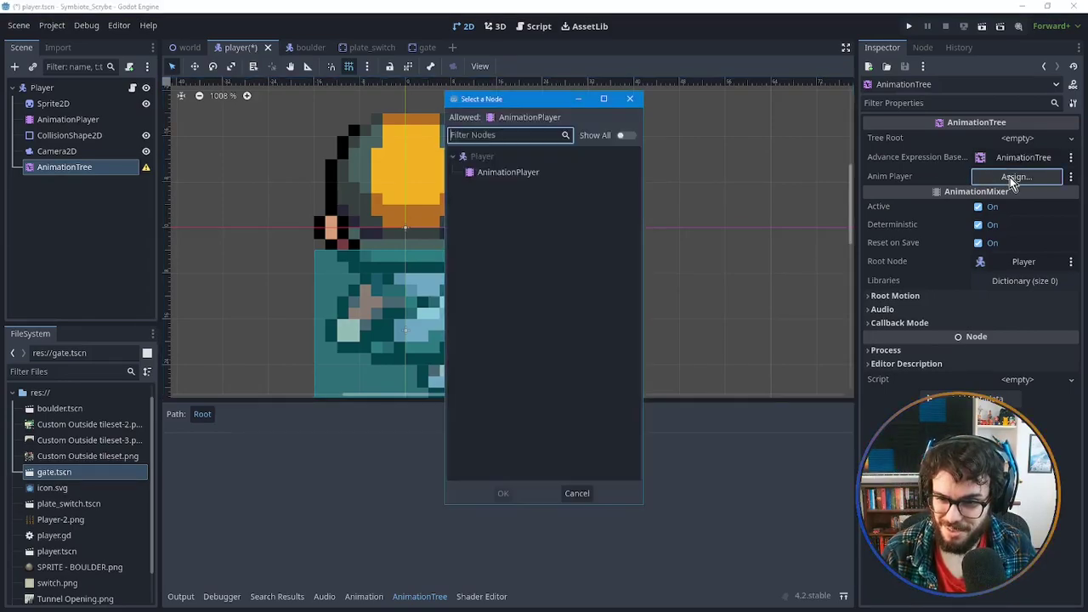
pyautogui.doubleClick(506, 172)
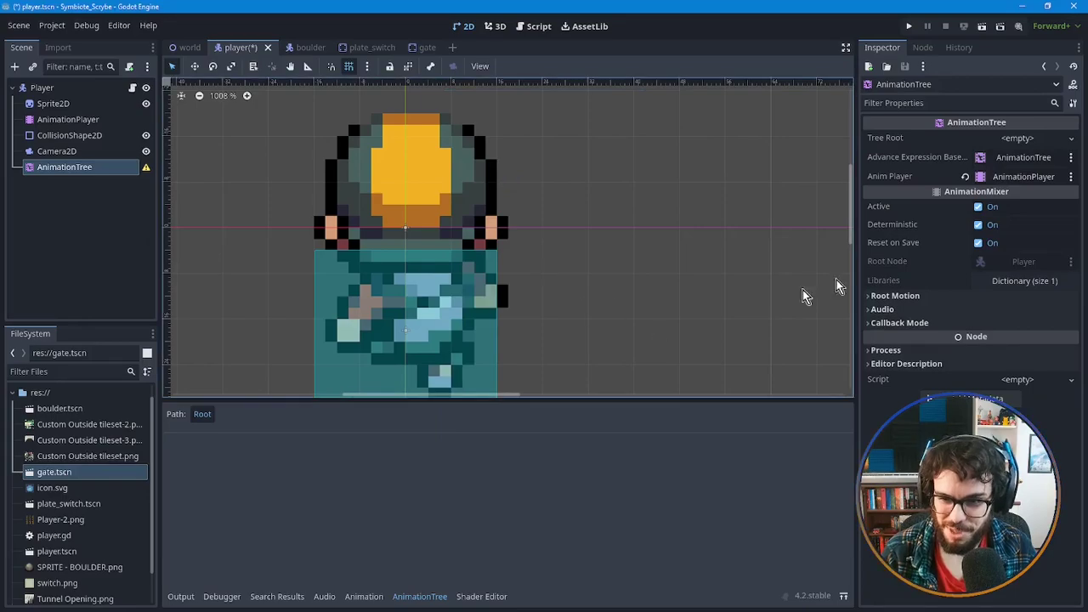
pyautogui.click(1034, 139)
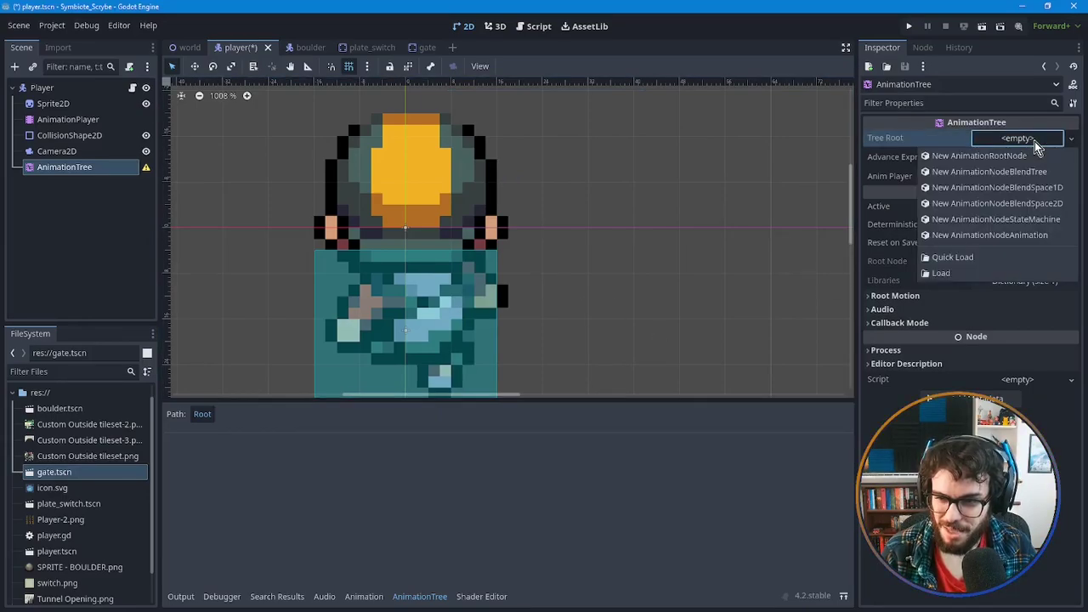
pyautogui.click(996, 219)
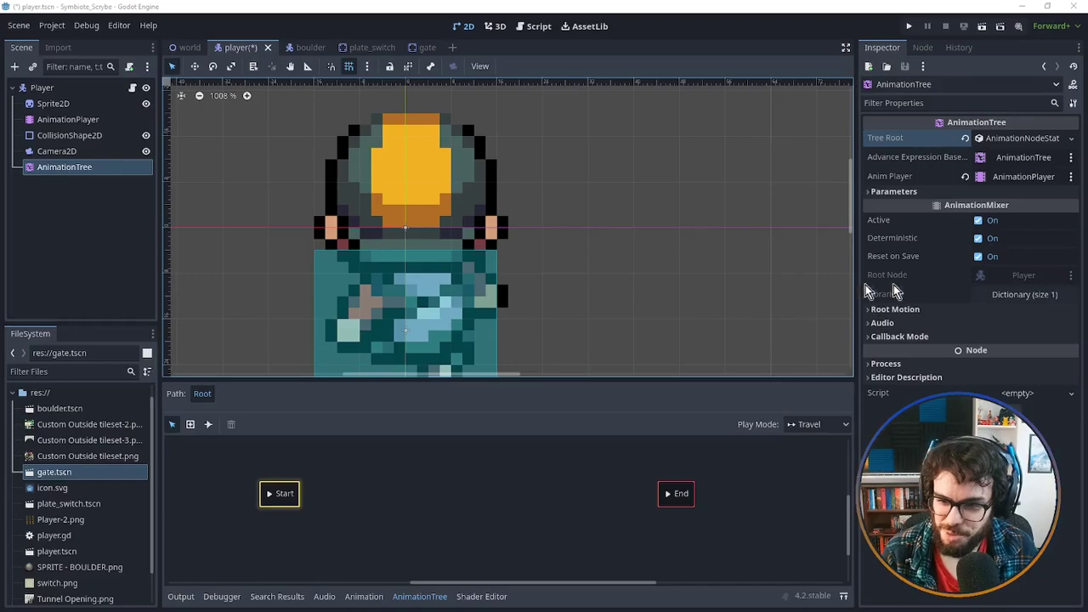
# Set the state machine's play mode to Immediate.
pyautogui.click(491, 489)
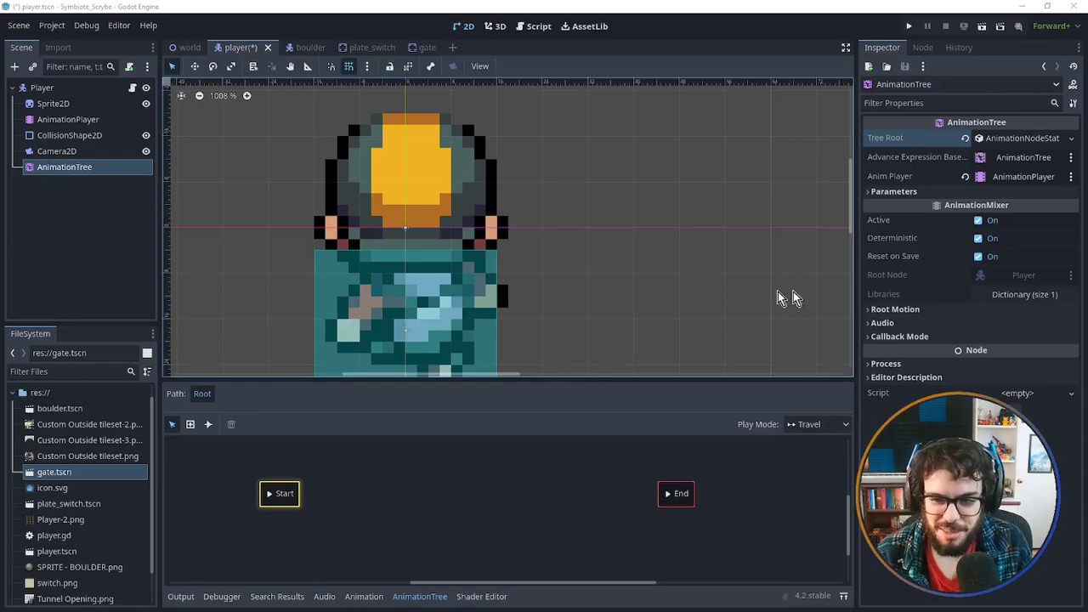
pyautogui.moveTo(926, 243)
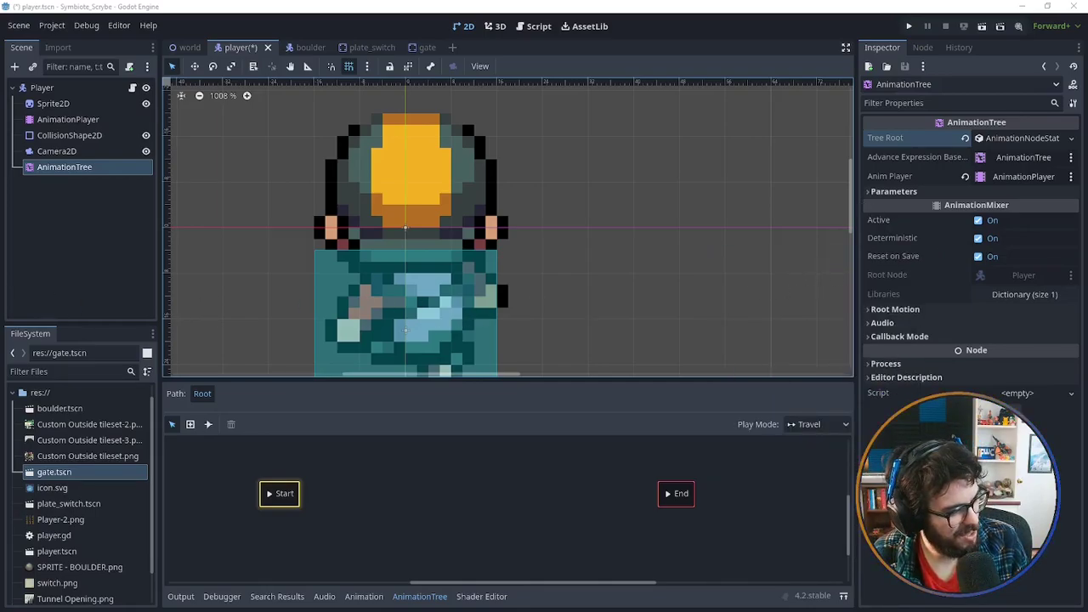
pyautogui.click(347, 521)
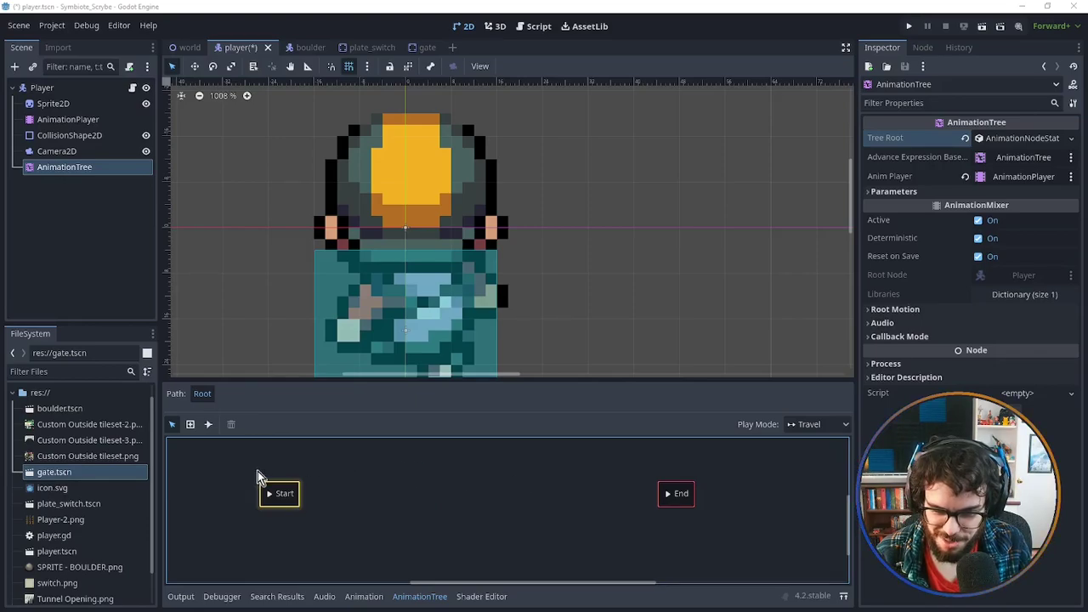
pyautogui.click(808, 425)
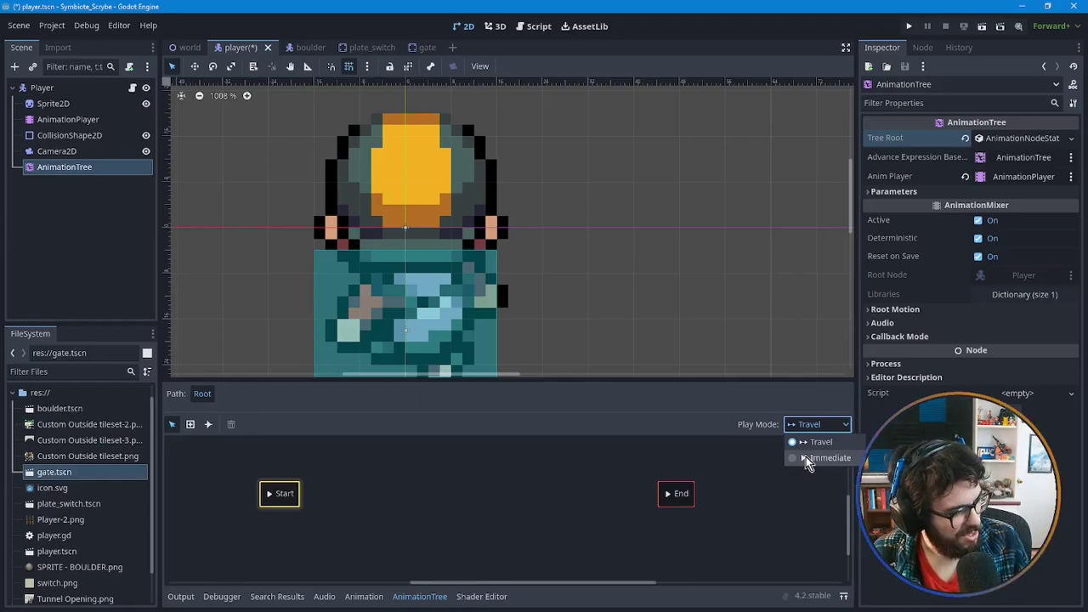
pyautogui.click(806, 457)
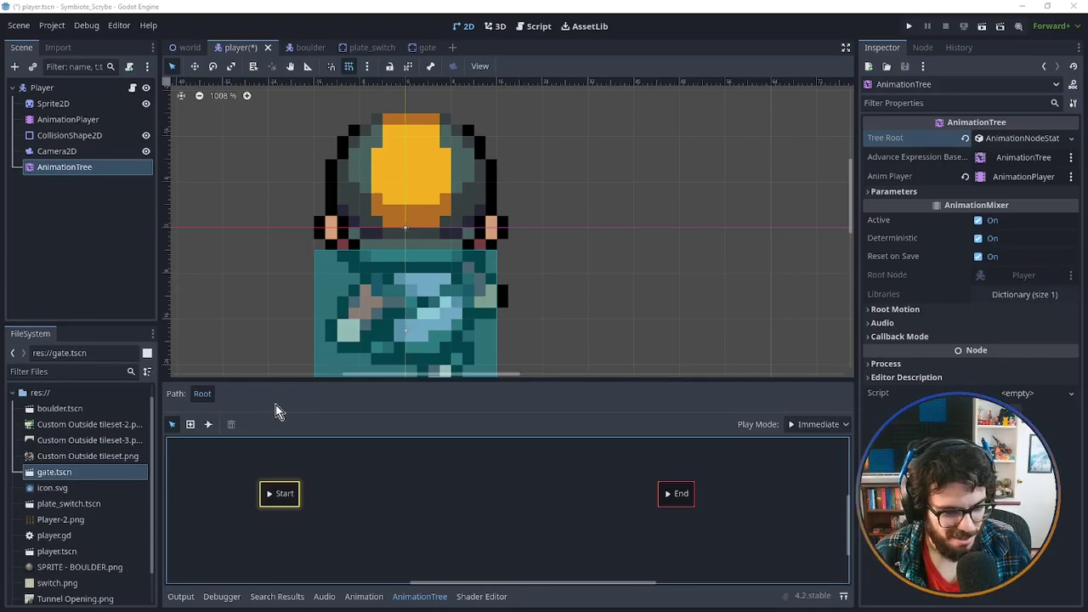
# Move the Start node slightly closer to the End node in the state machine graph.
pyautogui.rightClick(360, 473)
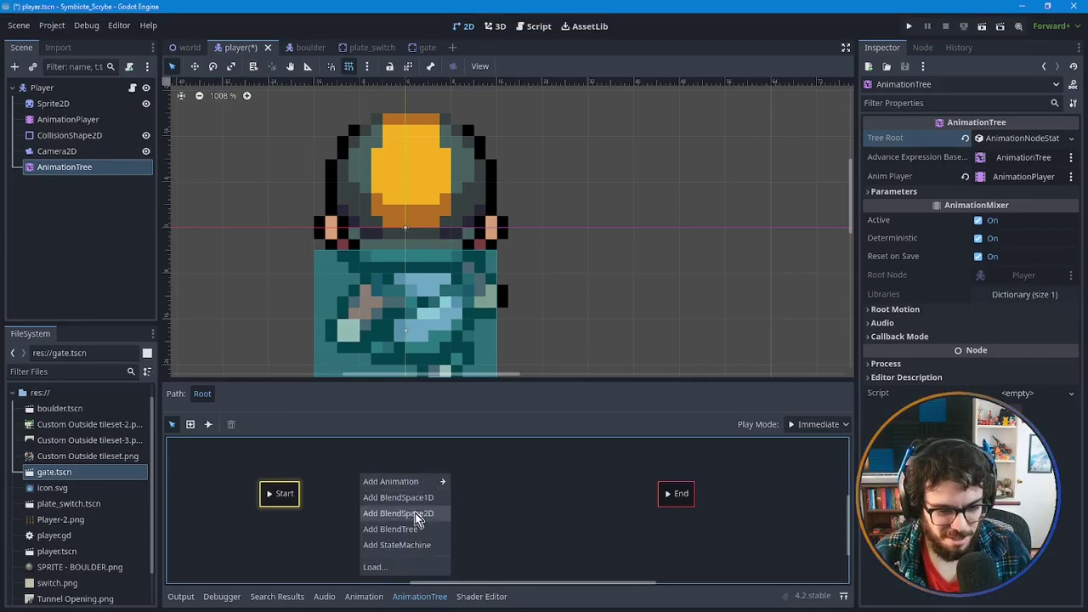
pyautogui.click(519, 470)
pyautogui.moveTo(286, 495); pyautogui.dragTo(321, 498)
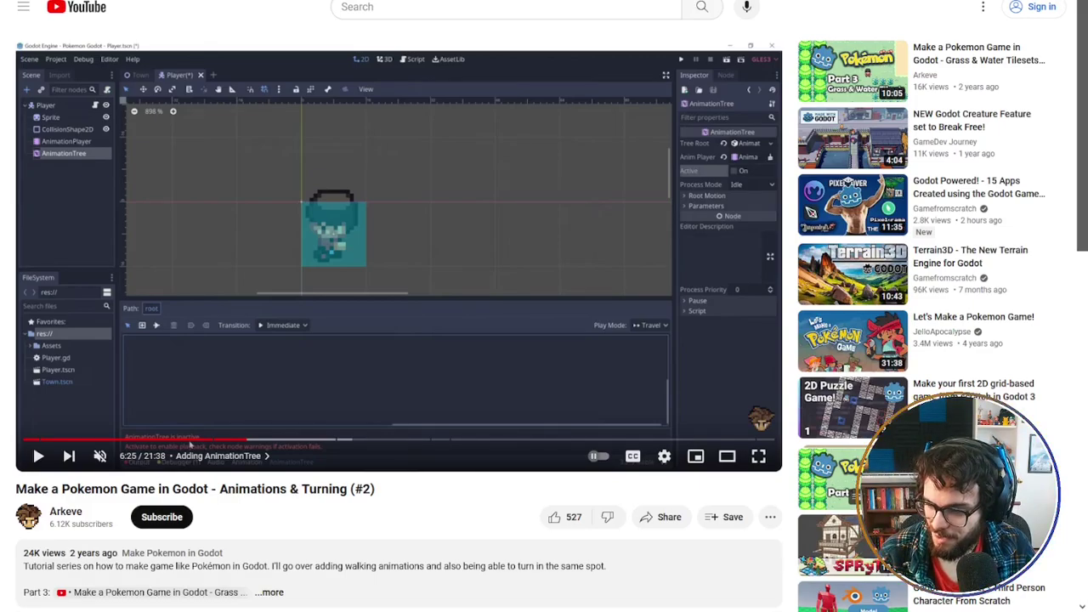
# Switch to the YouTube tutorial and replay the part on activating the AnimationTree, adding the Idle node, making it the start and opening its blend space.
pyautogui.click(242, 440)
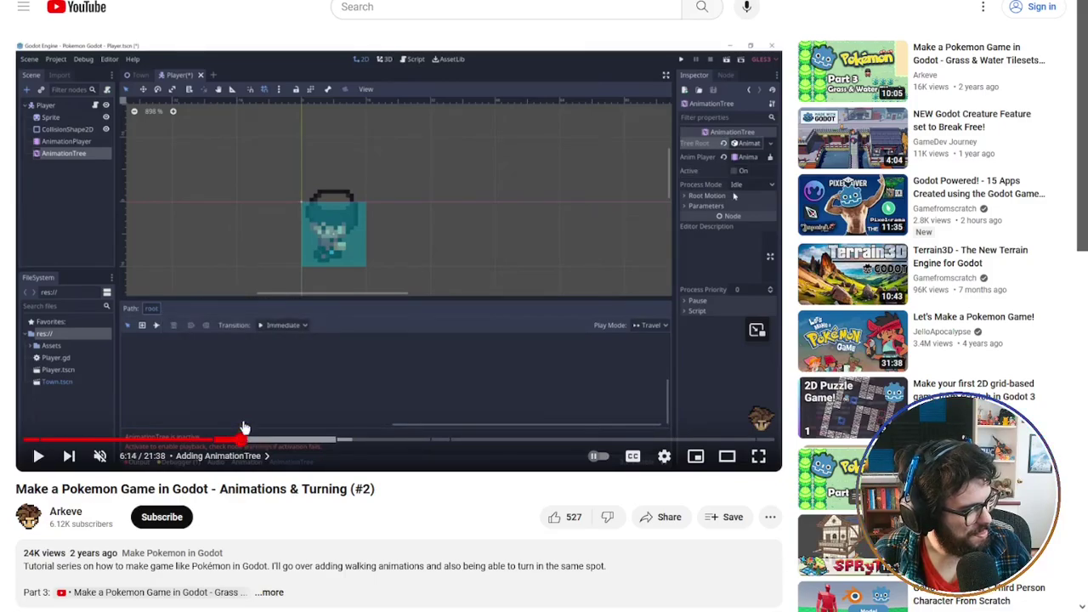
pyautogui.click(328, 414)
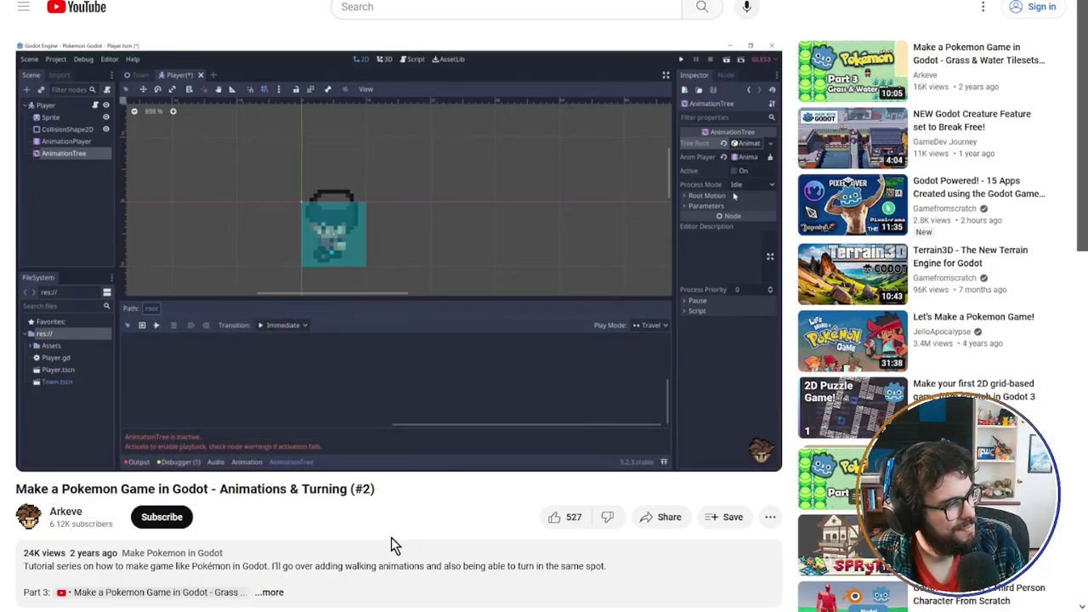
pyautogui.click(100, 456)
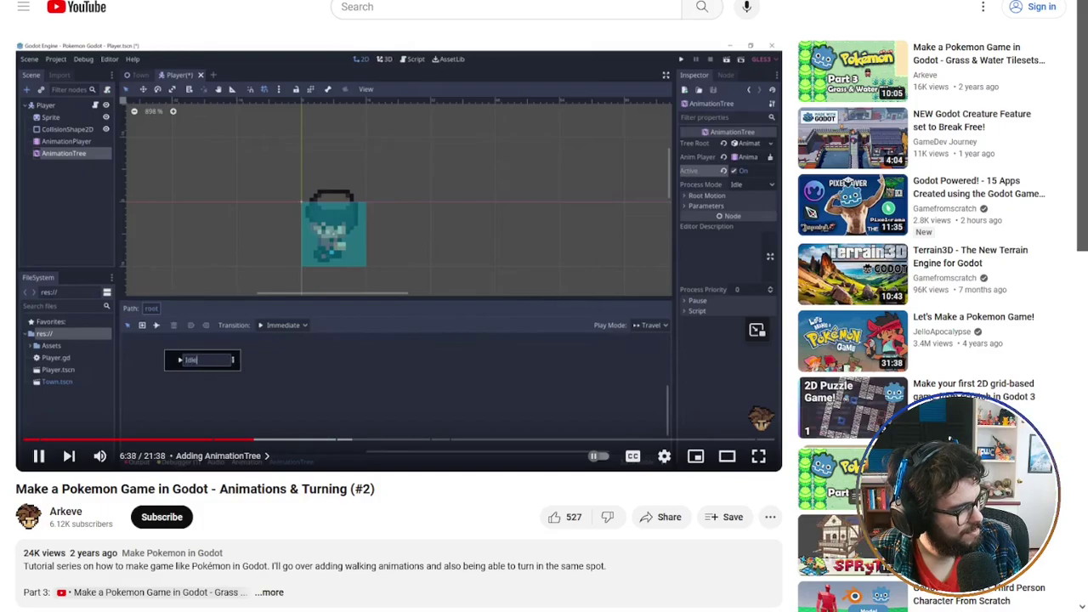
pyautogui.click(544, 368)
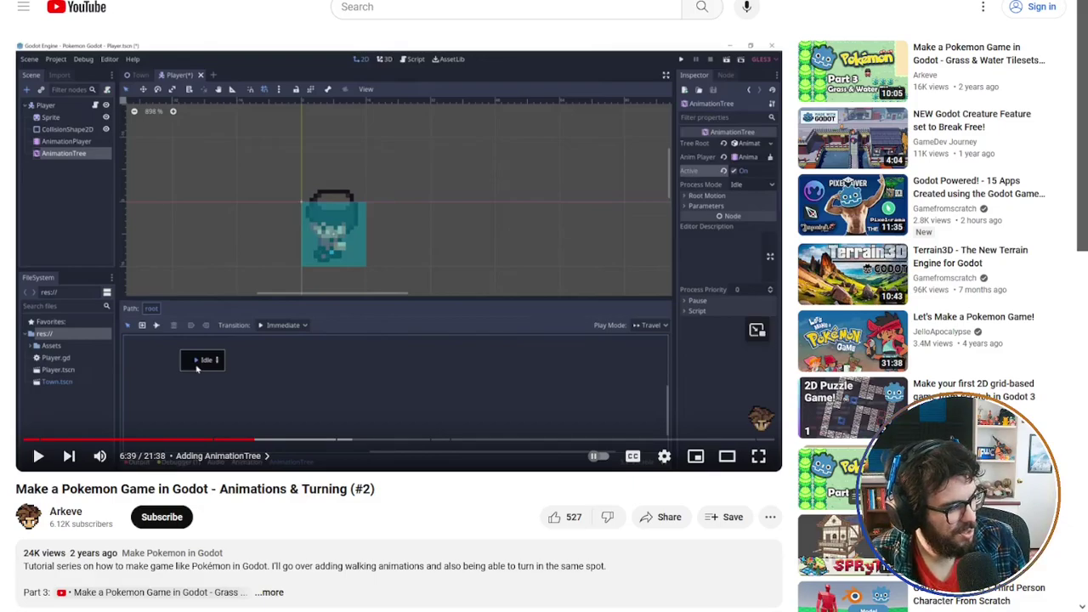
pyautogui.press('space')
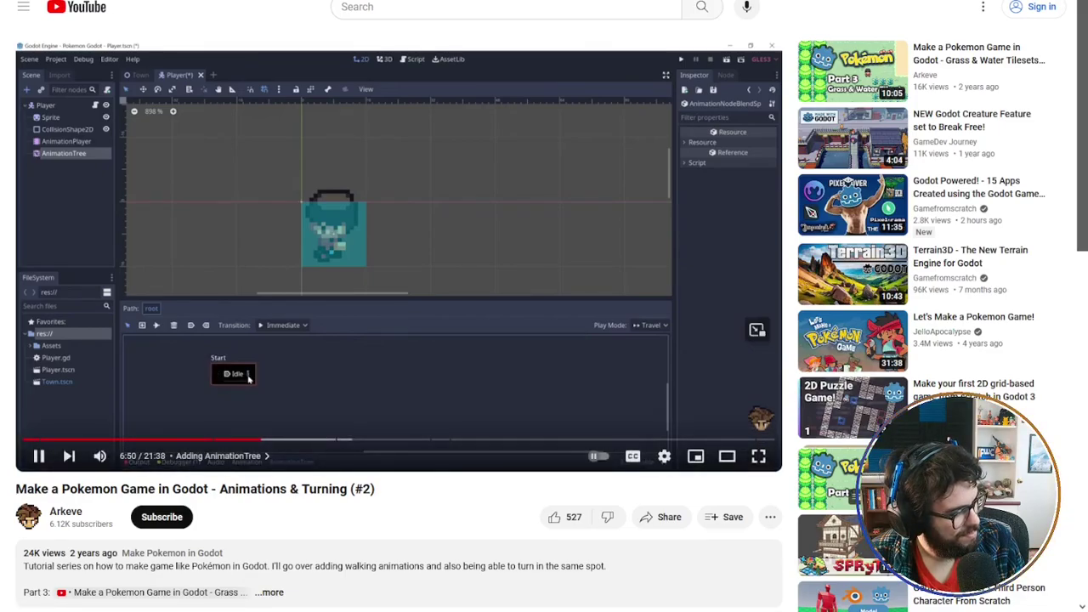
pyautogui.click(430, 384)
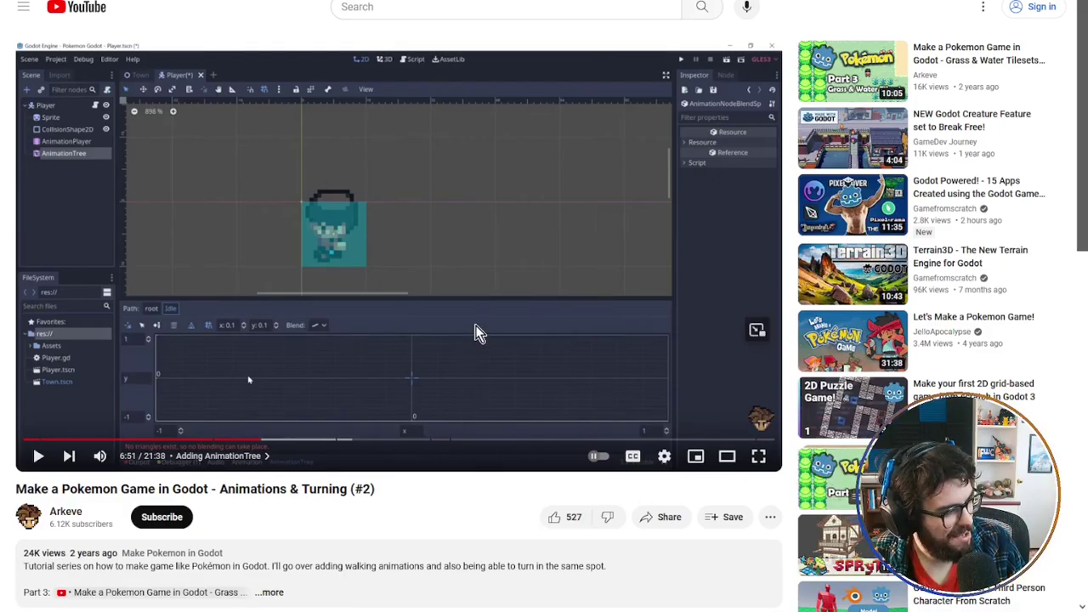
pyautogui.press('Left')
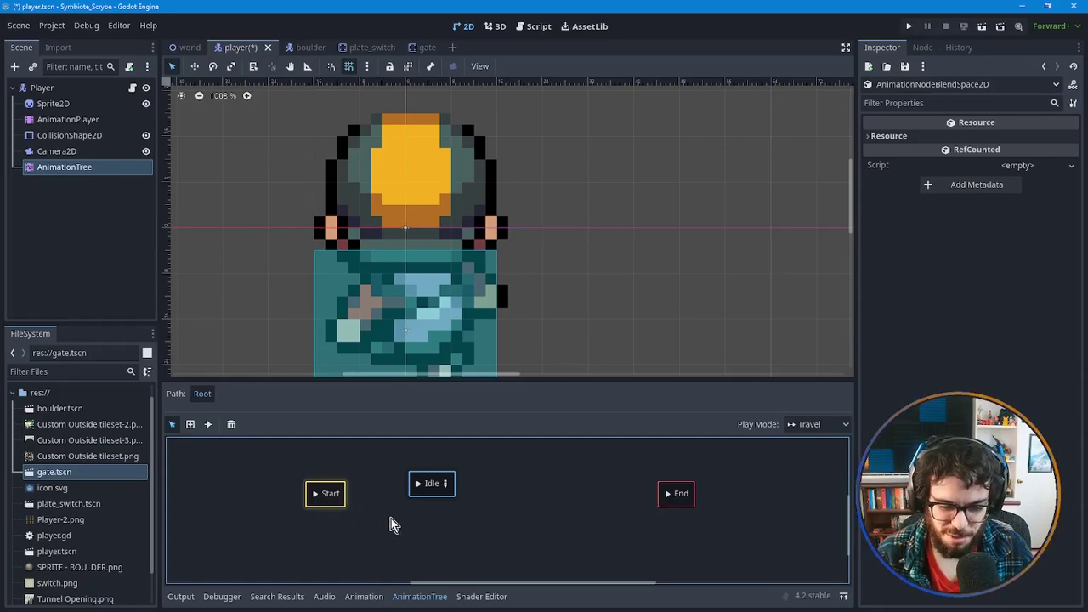
# In Godot, look through the Output, Debugger, Search Results, Audio, Animation and AnimationTree panels and inspect the AnimationPlayer, Sprite2D and Player nodes.
pyautogui.click(427, 528)
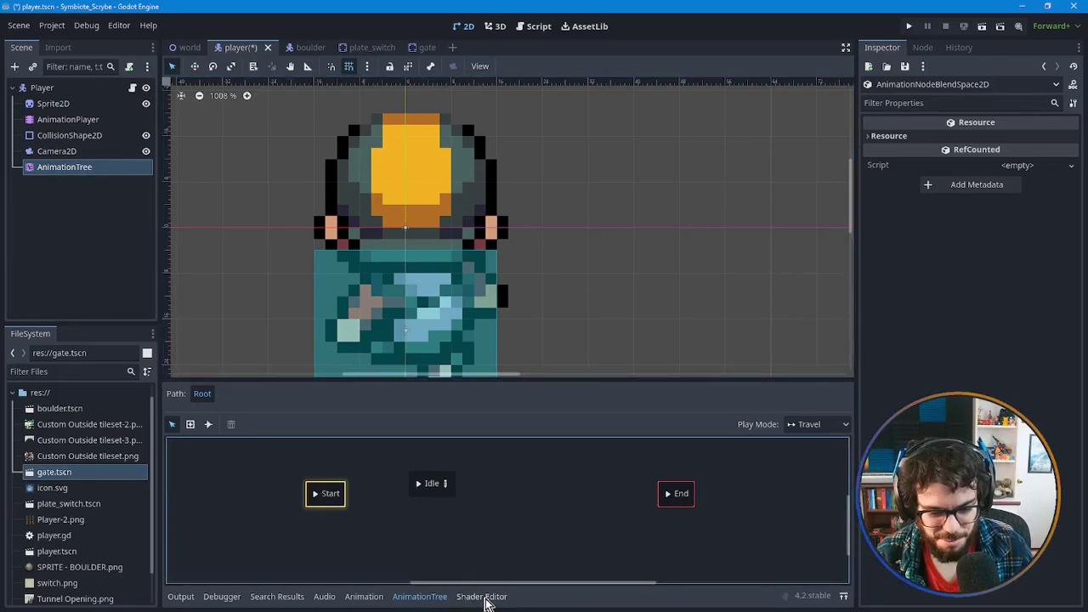
pyautogui.click(180, 595)
pyautogui.click(222, 597)
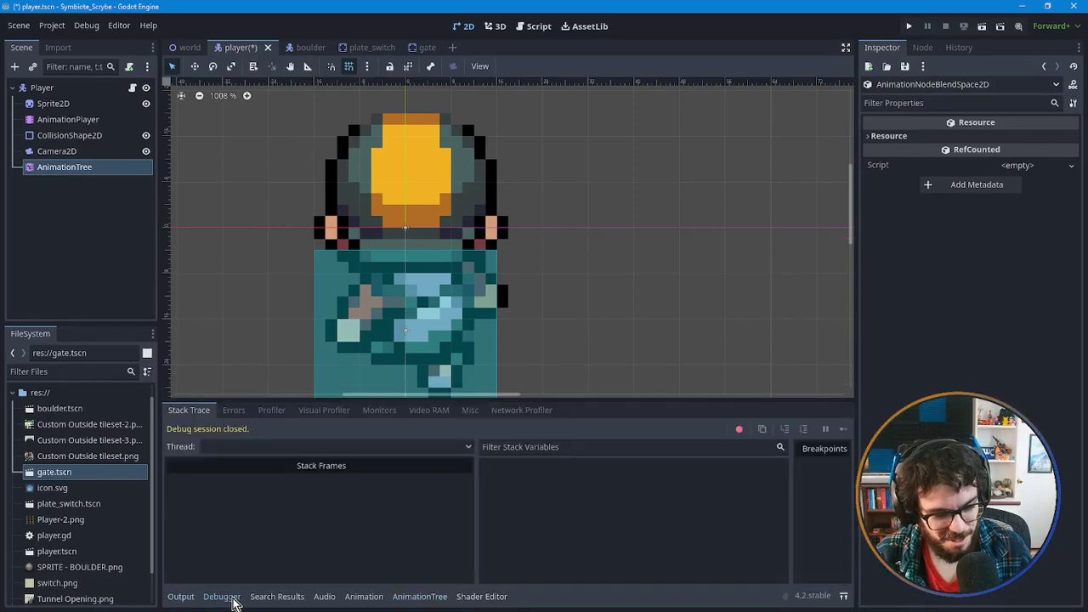
pyautogui.click(263, 599)
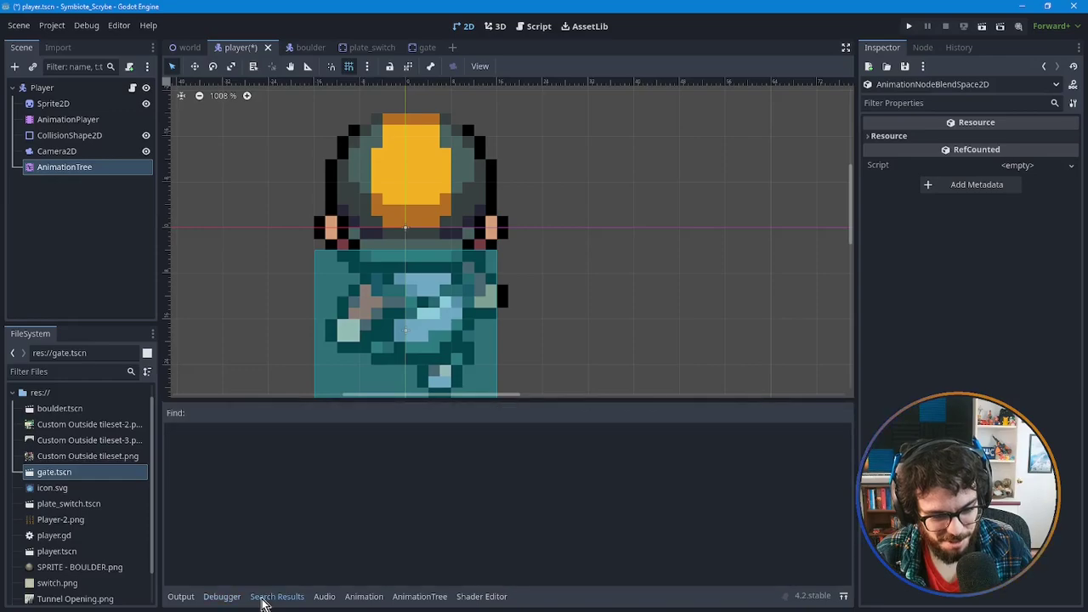
pyautogui.click(324, 599)
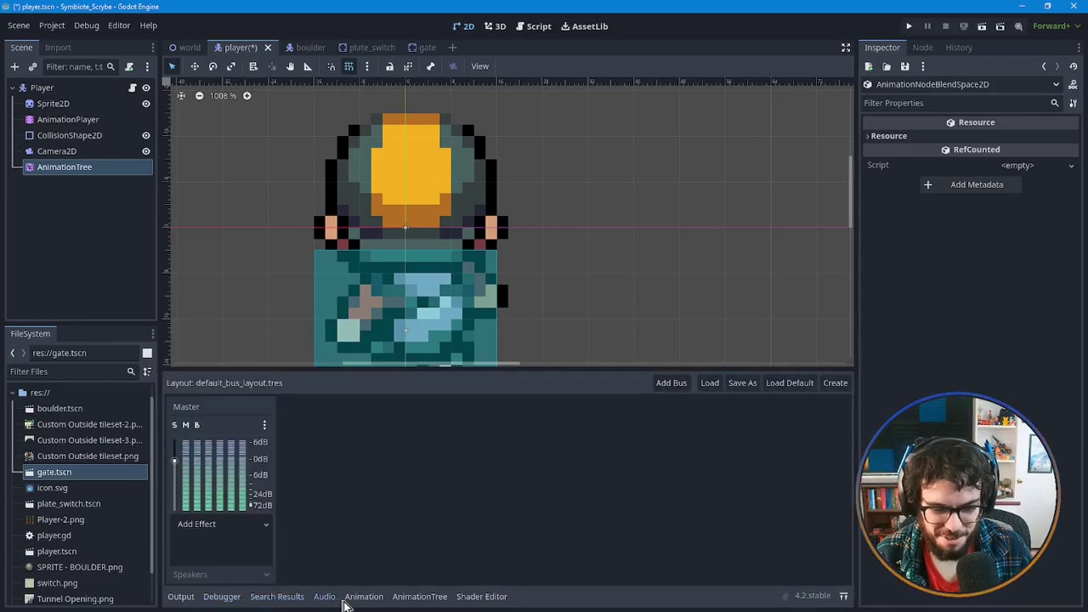
pyautogui.click(363, 598)
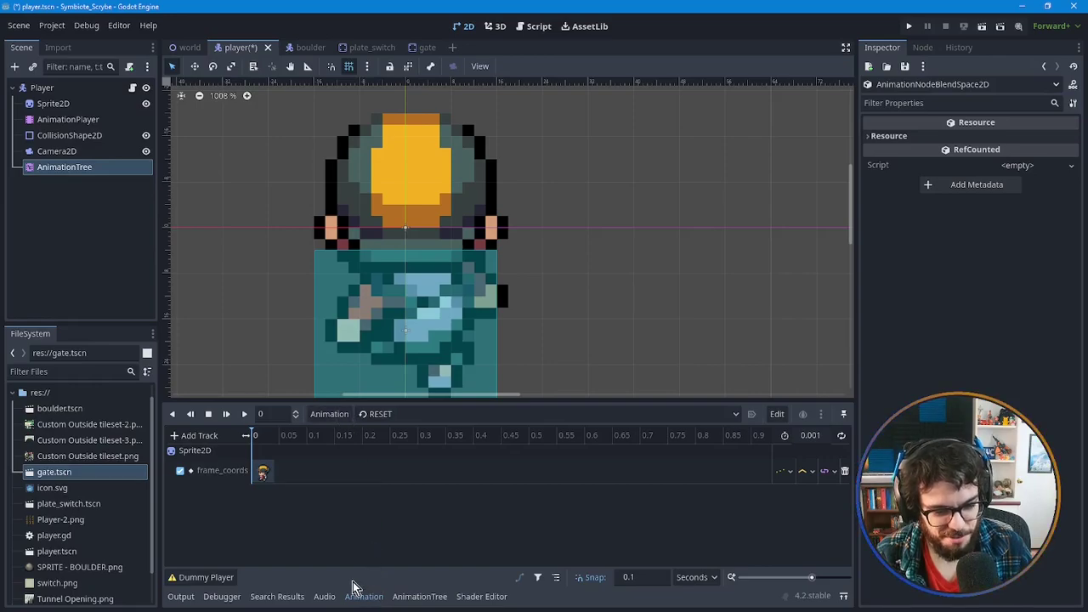
pyautogui.click(422, 597)
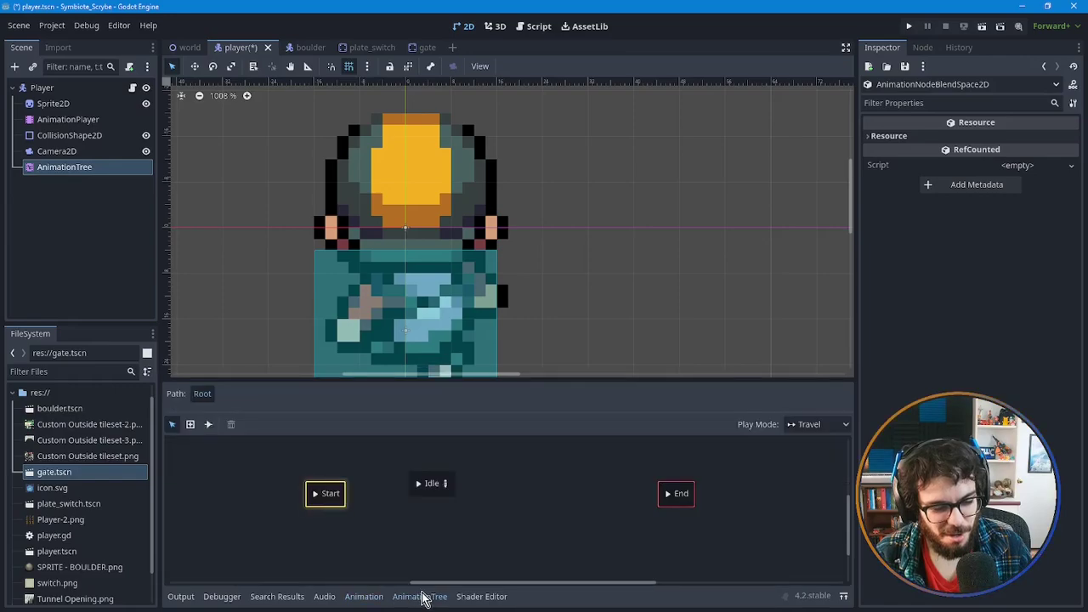
pyautogui.click(362, 596)
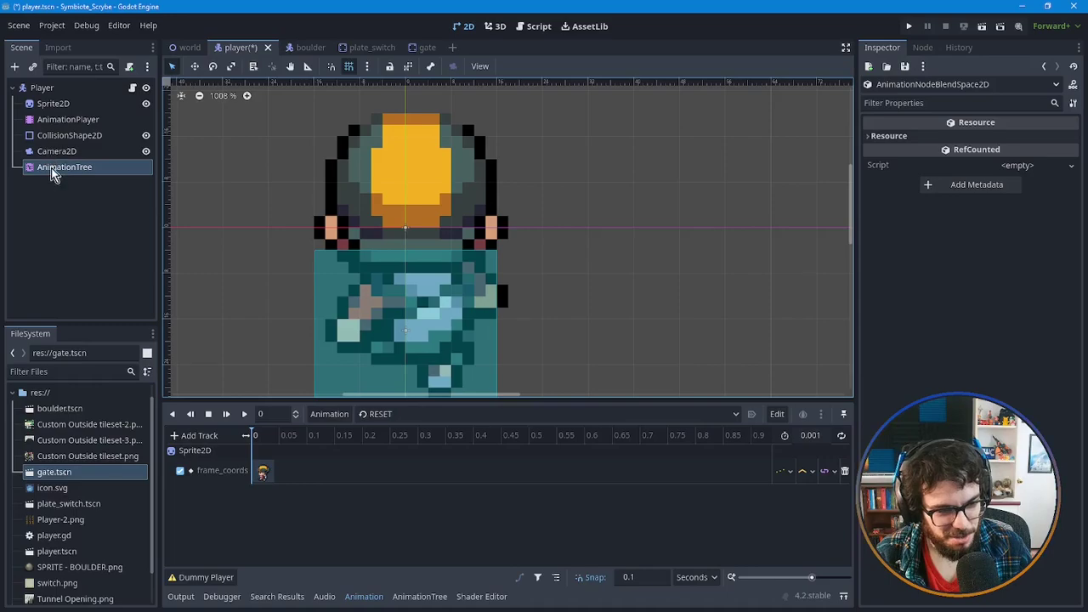
pyautogui.click(64, 120)
pyautogui.click(52, 104)
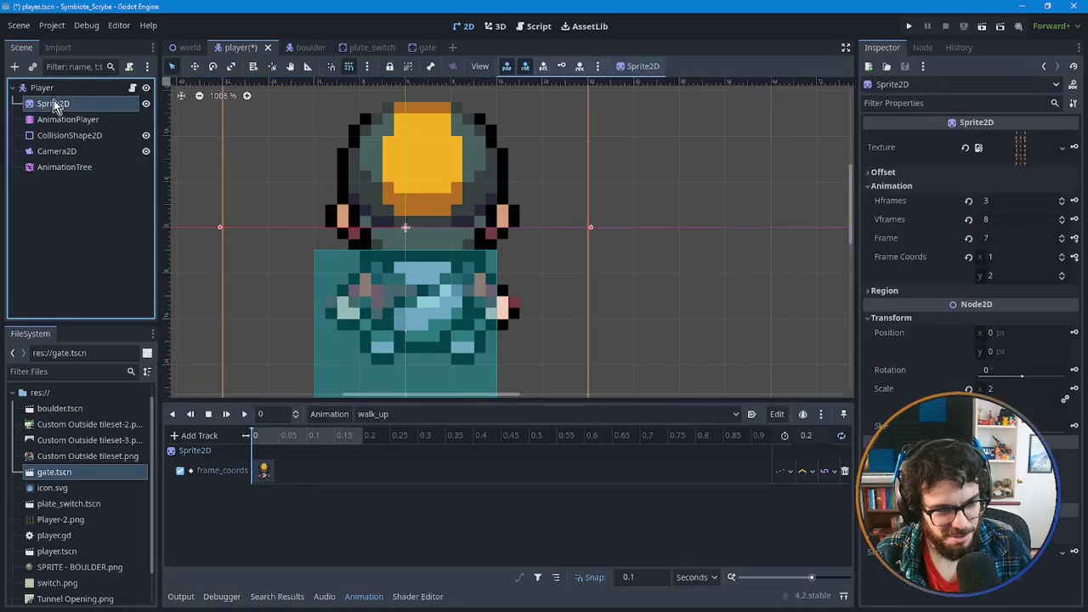
pyautogui.click(53, 88)
pyautogui.click(53, 103)
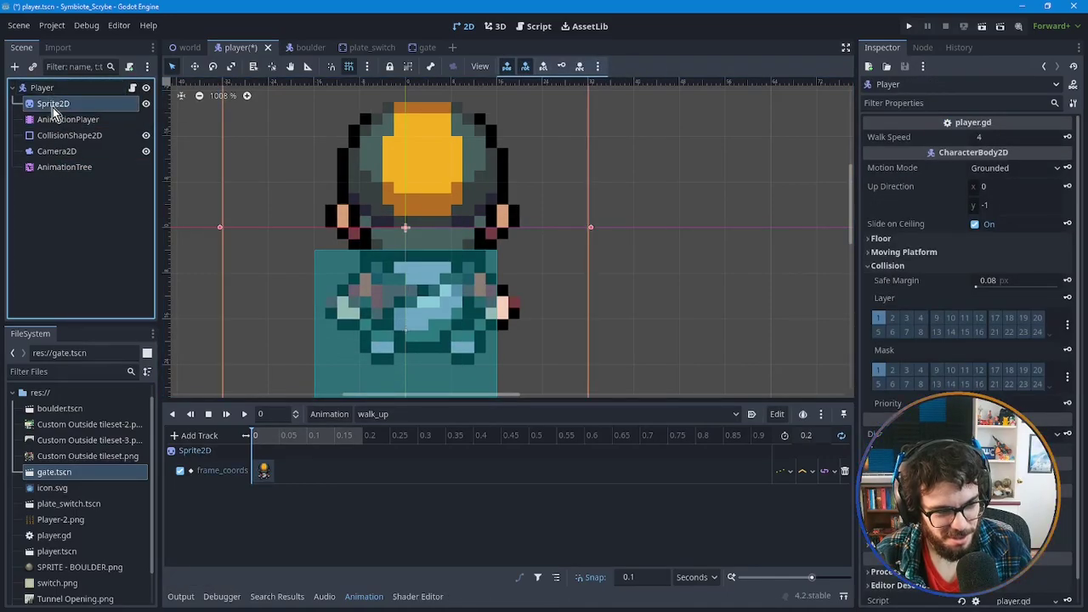
# Check the options offered at the state machine's Idle and Start nodes, and move the Start node level with Idle.
pyautogui.click(64, 168)
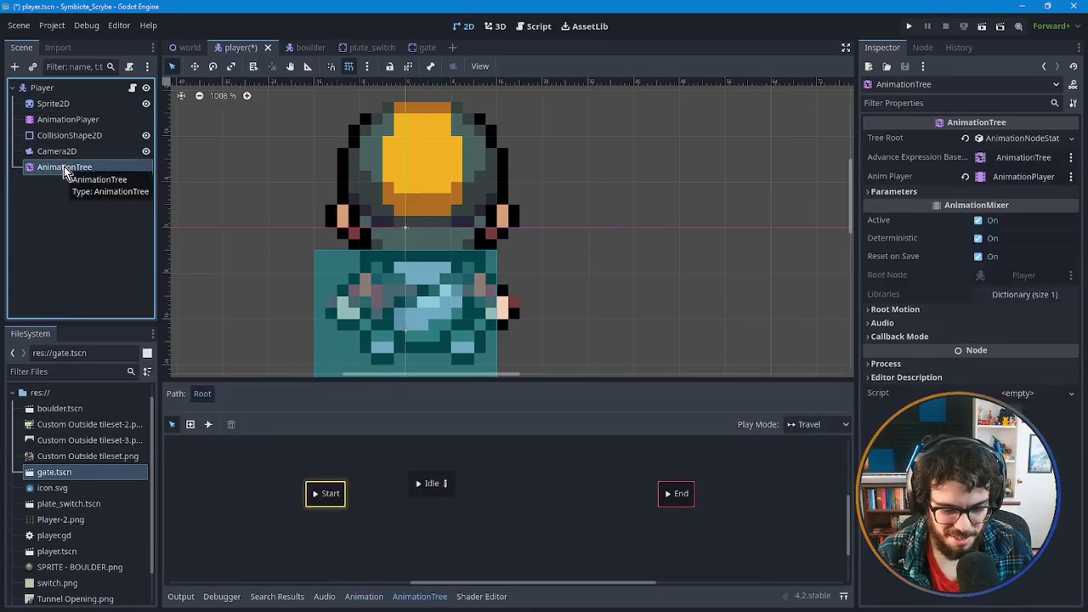
pyautogui.click(364, 596)
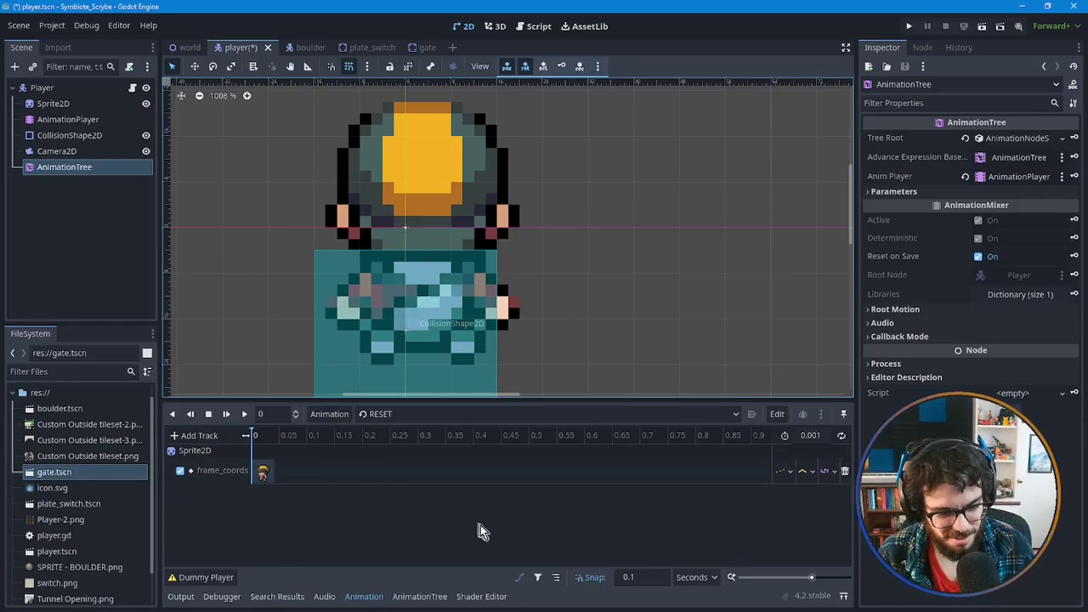
pyautogui.click(420, 596)
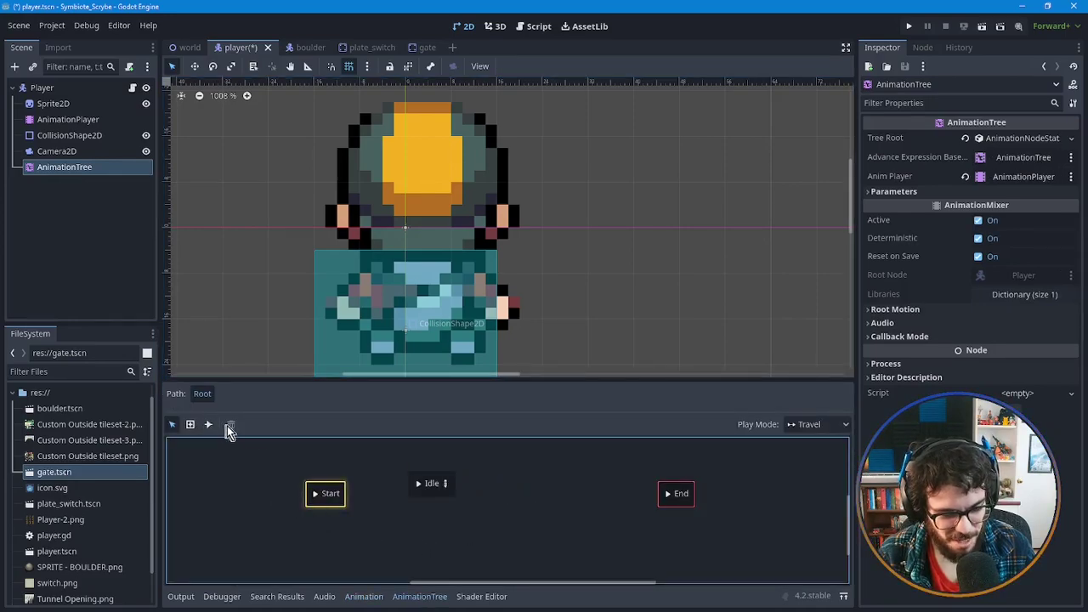
pyautogui.rightClick(426, 483)
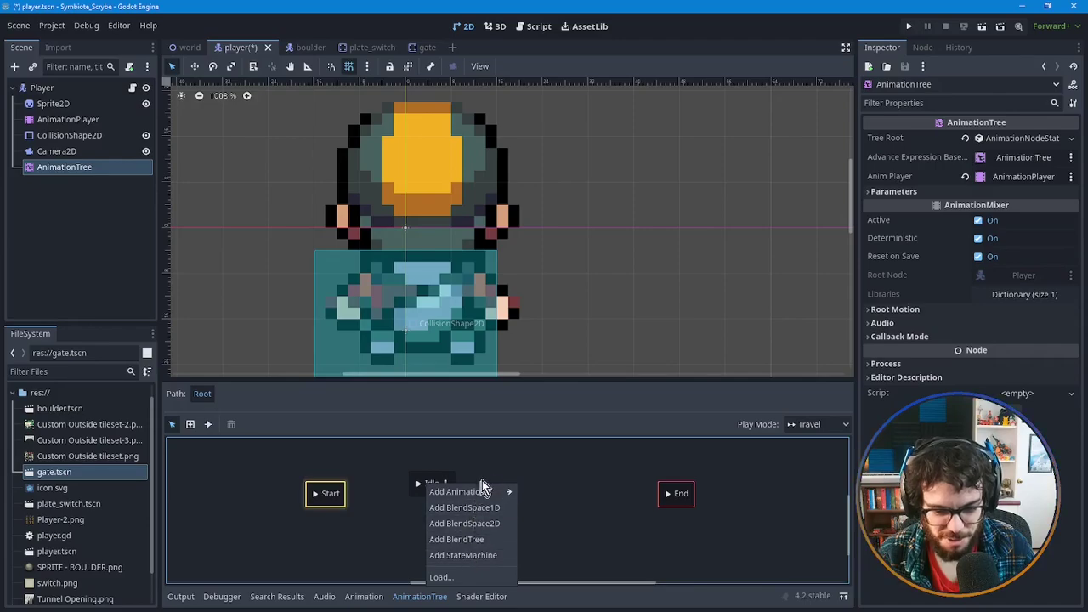
pyautogui.click(508, 461)
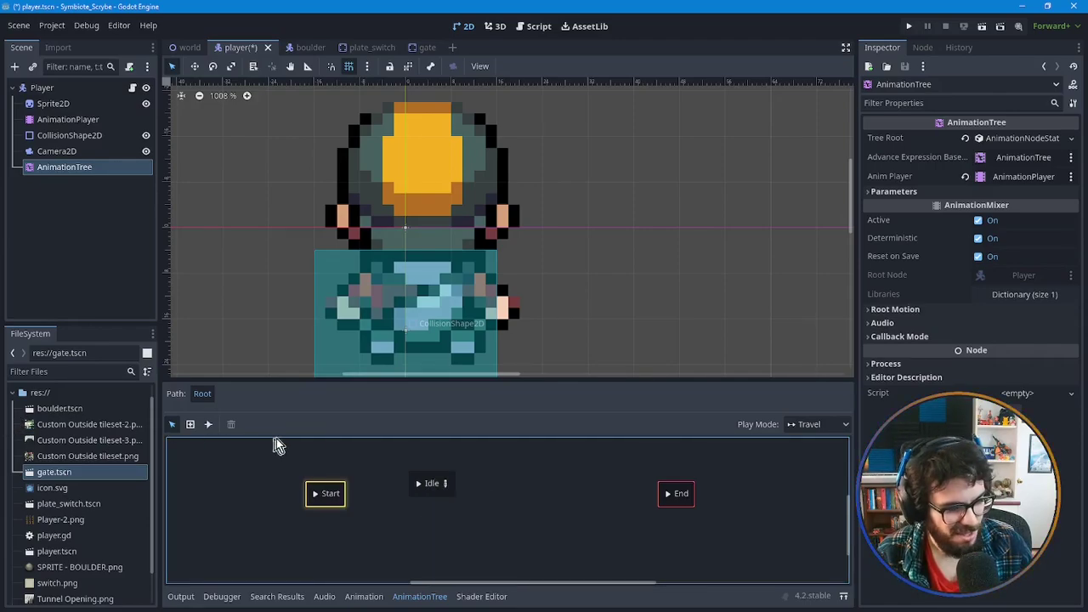
pyautogui.rightClick(337, 498)
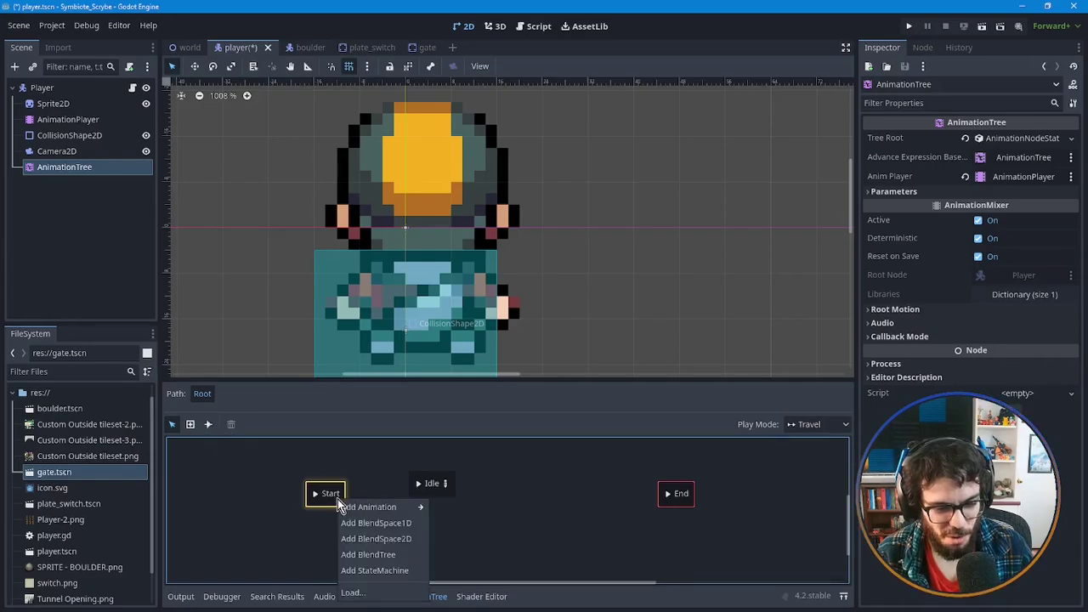
pyautogui.click(319, 514)
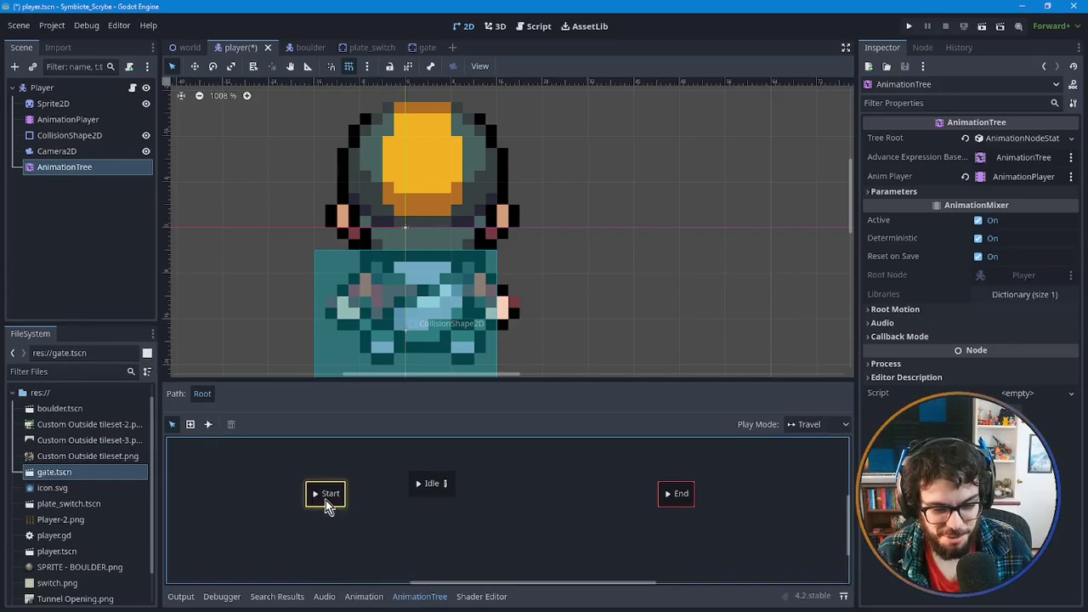
pyautogui.moveTo(325, 500); pyautogui.dragTo(329, 488)
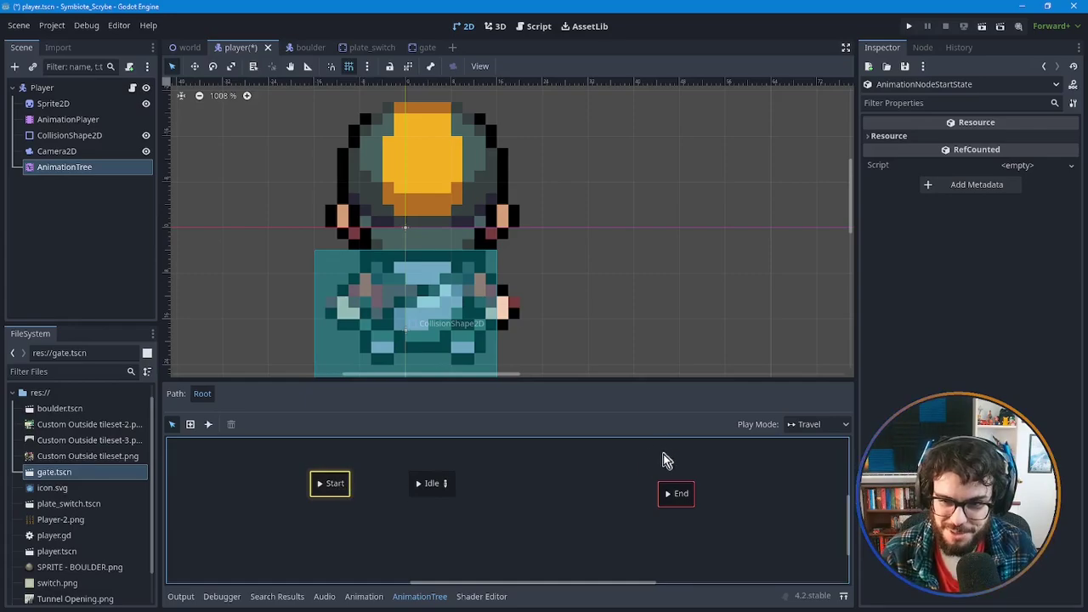
# Inspect the Idle node's name and resource properties, and review the list of animations in the AnimationPlayer.
pyautogui.doubleClick(432, 483)
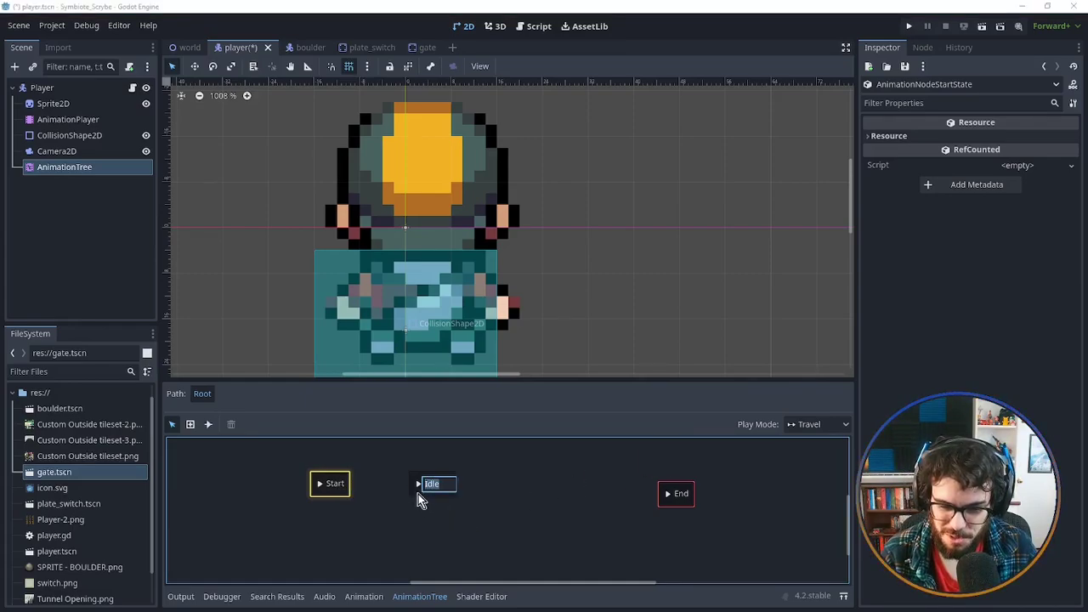
pyautogui.press('Return')
pyautogui.click(418, 493)
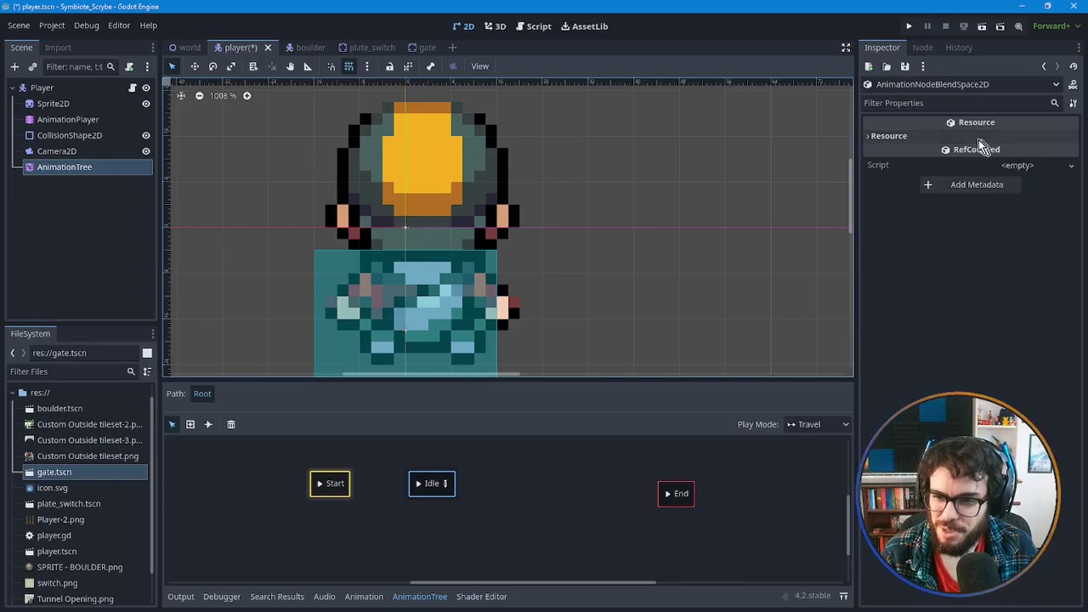
pyautogui.click(899, 138)
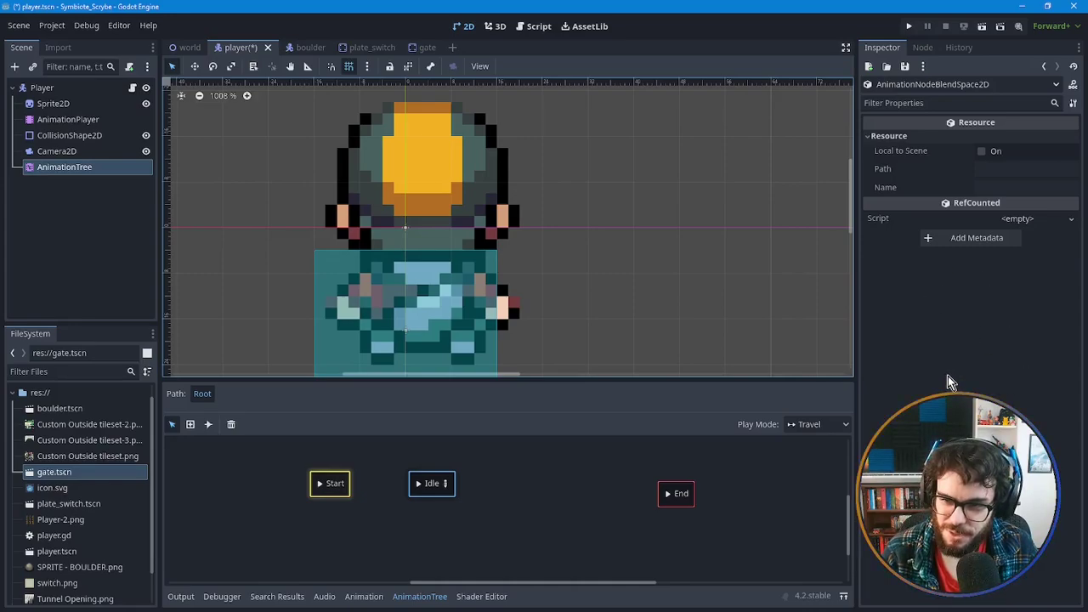
pyautogui.click(508, 497)
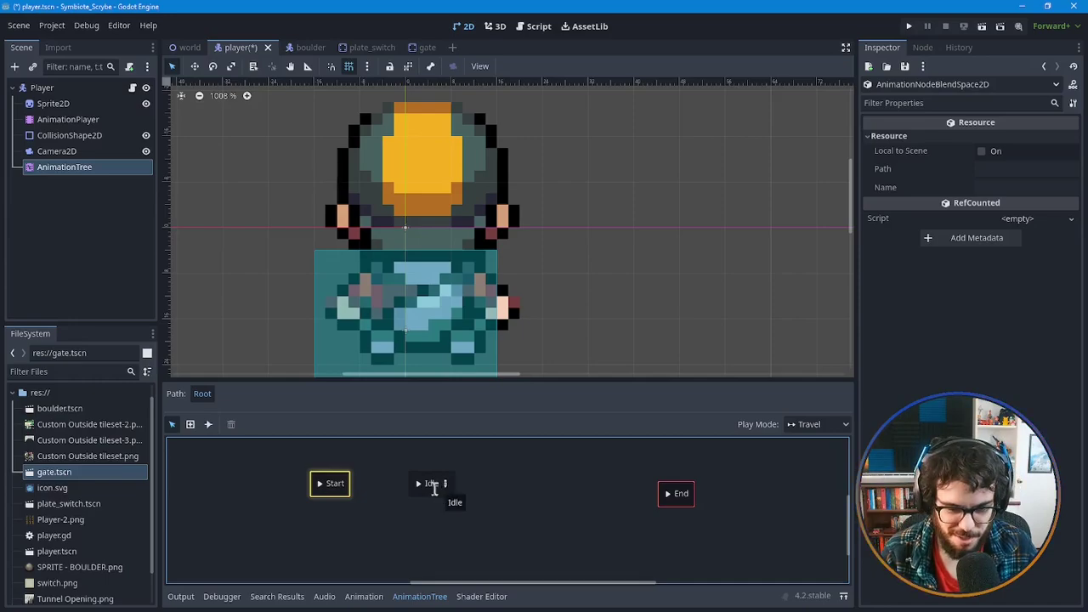
pyautogui.click(57, 119)
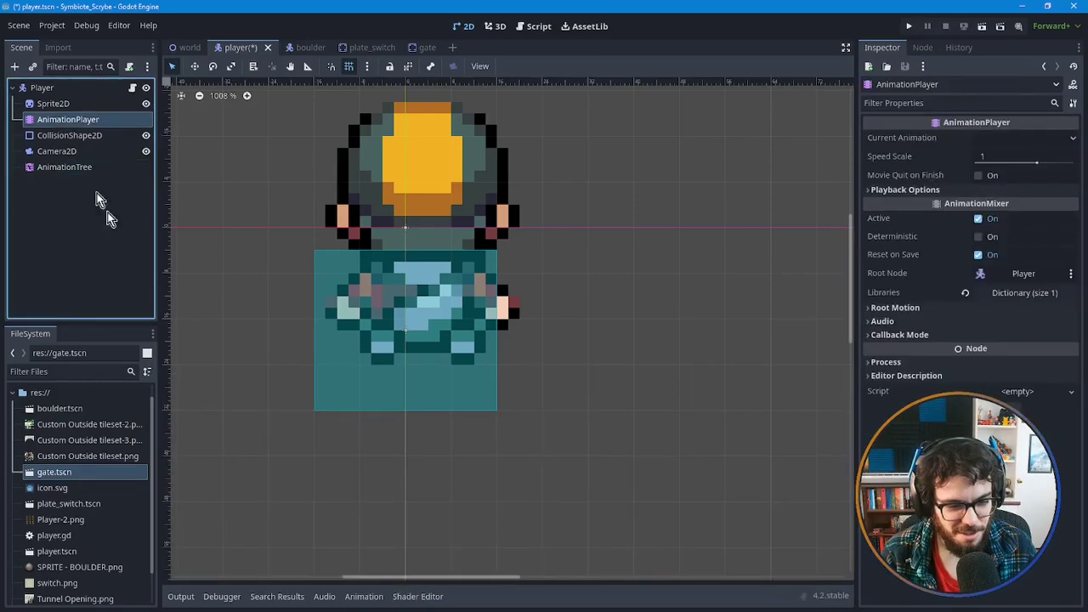
pyautogui.click(364, 596)
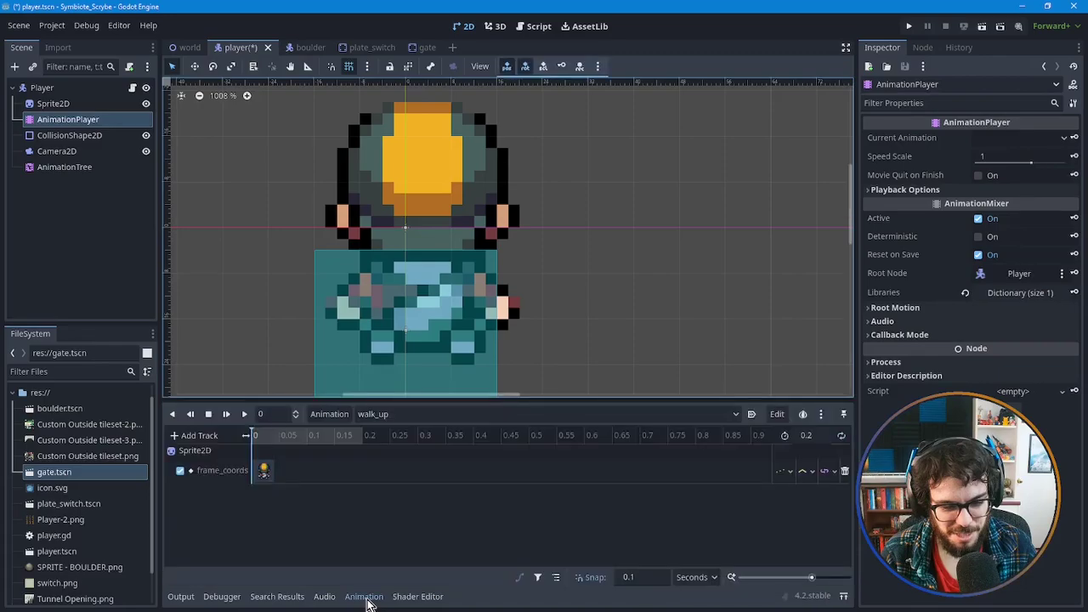
pyautogui.click(390, 415)
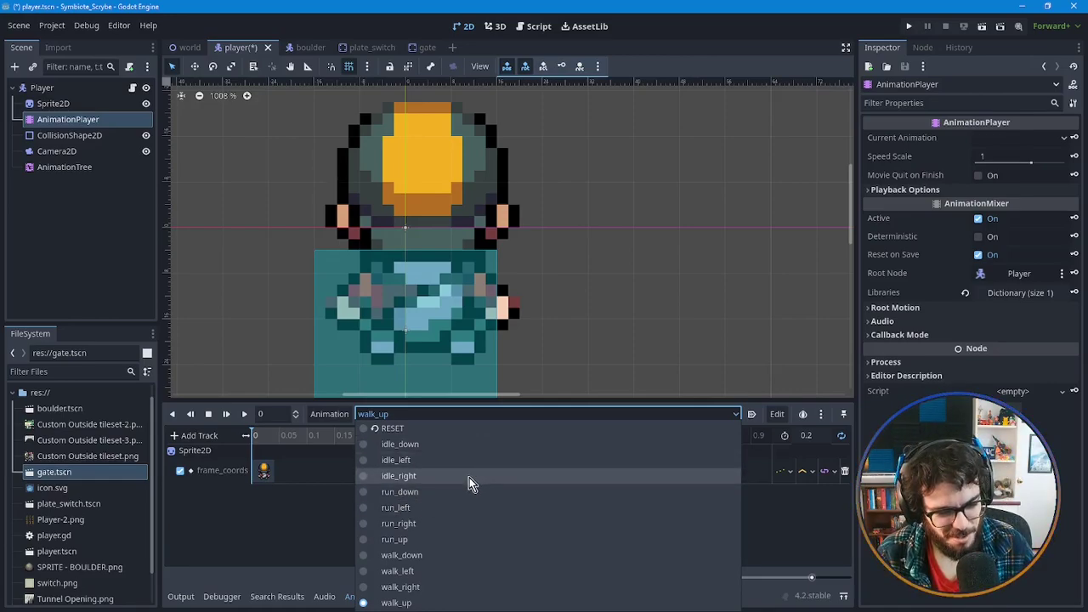
pyautogui.click(287, 515)
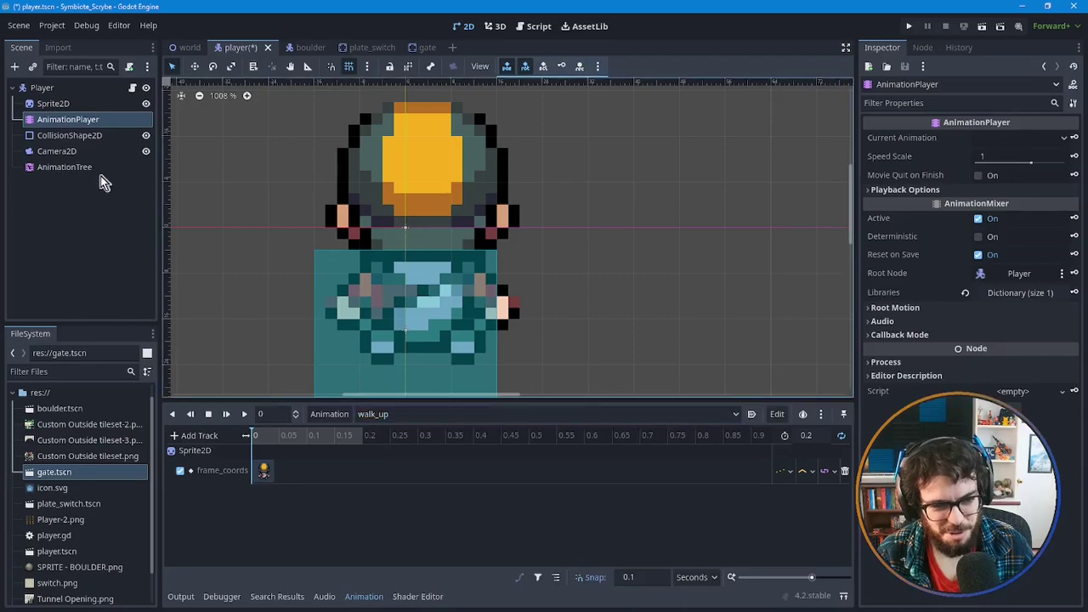
# Open the Idle node's blend space in the AnimationTree and set its blend mode to discrete.
pyautogui.click(68, 167)
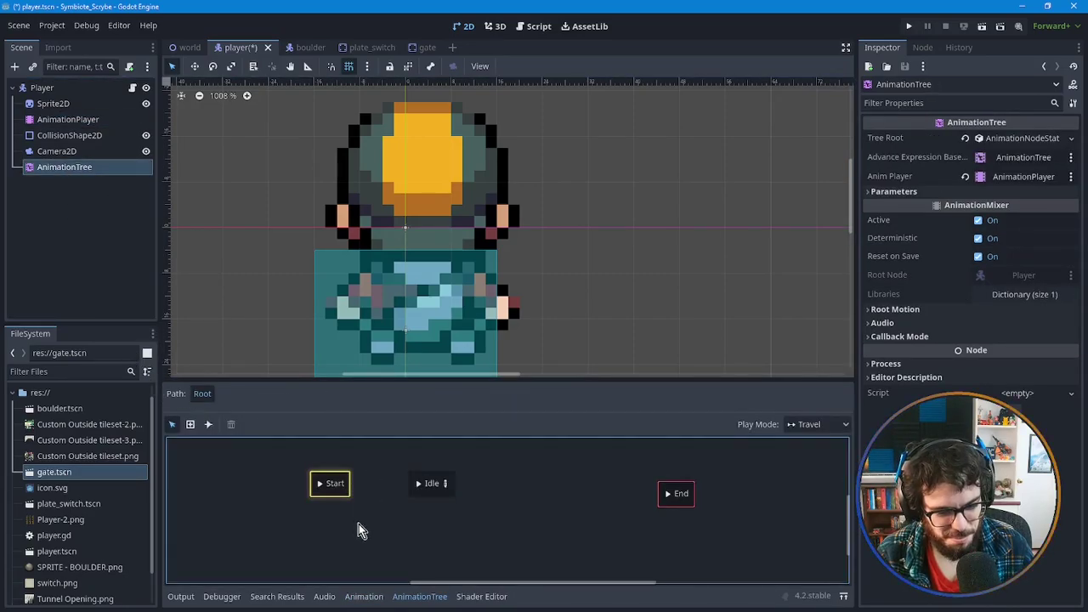
pyautogui.click(539, 521)
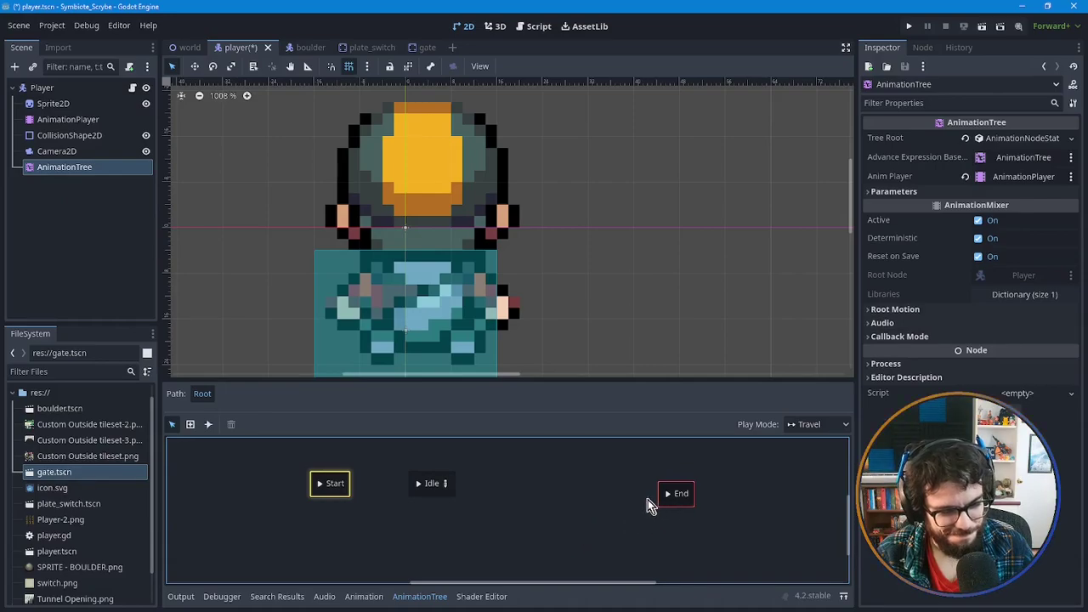
pyautogui.doubleClick(430, 484)
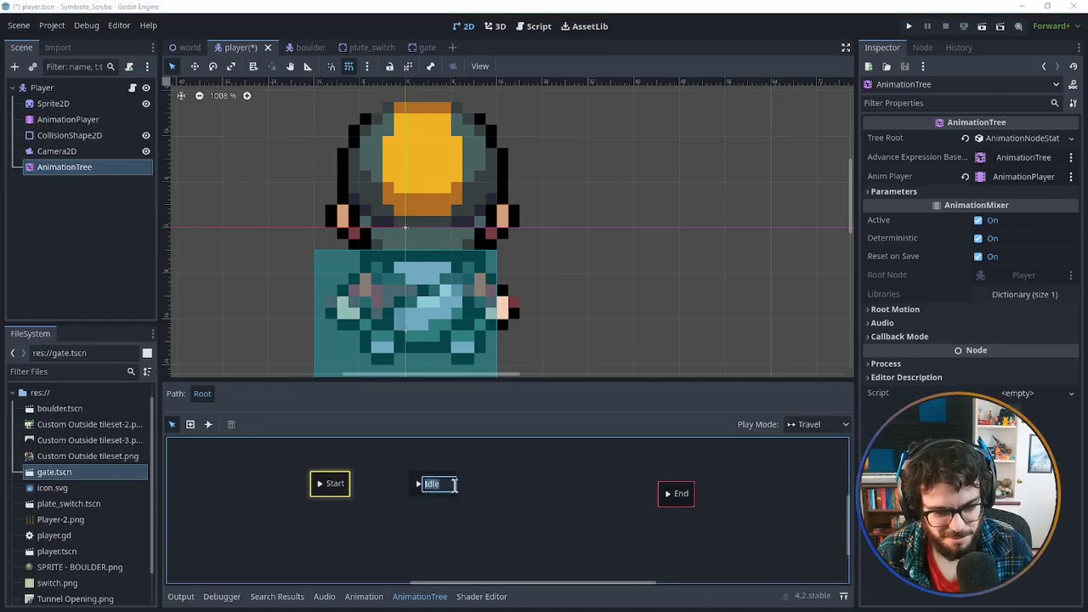
pyautogui.click(498, 503)
pyautogui.click(446, 483)
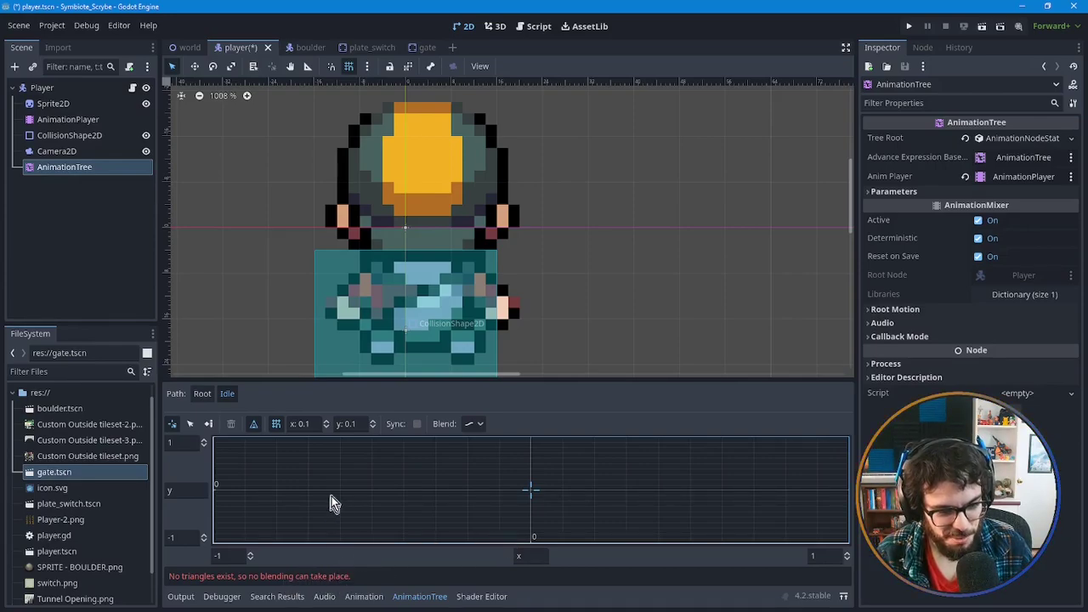
pyautogui.click(475, 425)
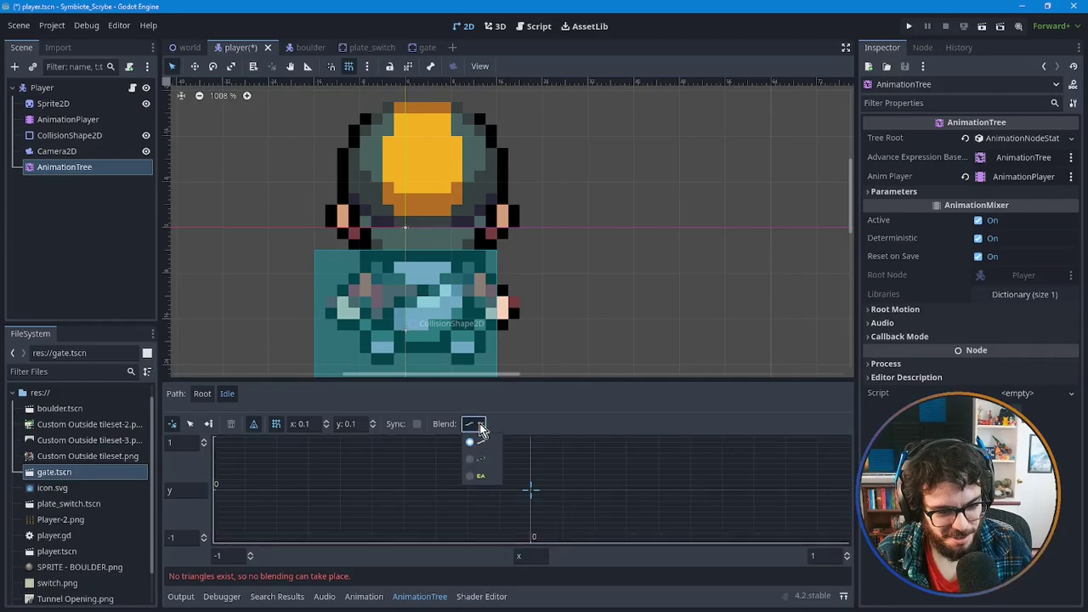
pyautogui.click(475, 462)
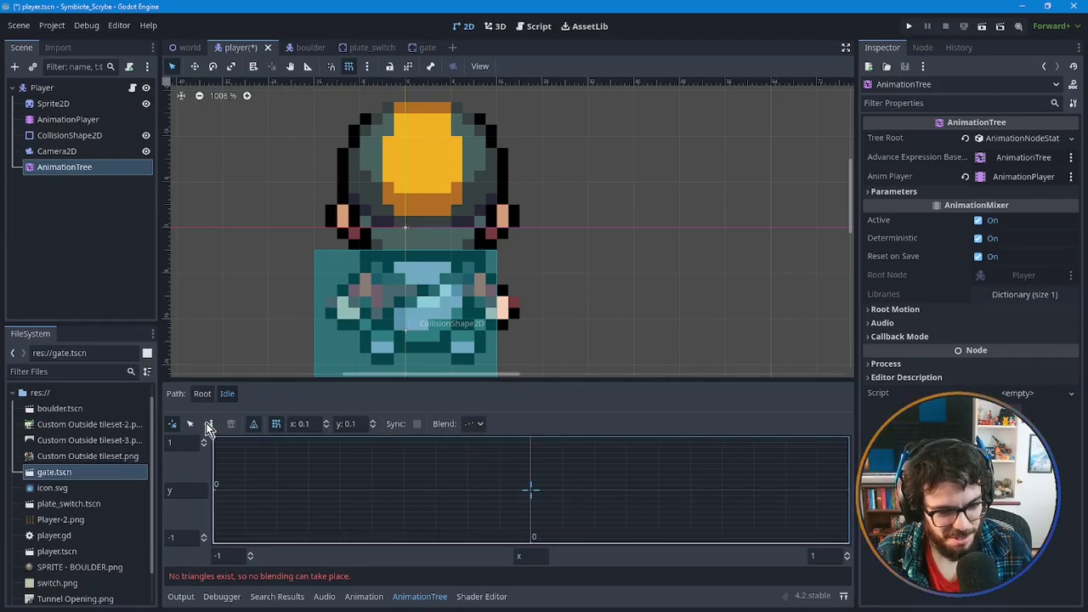
pyautogui.click(171, 425)
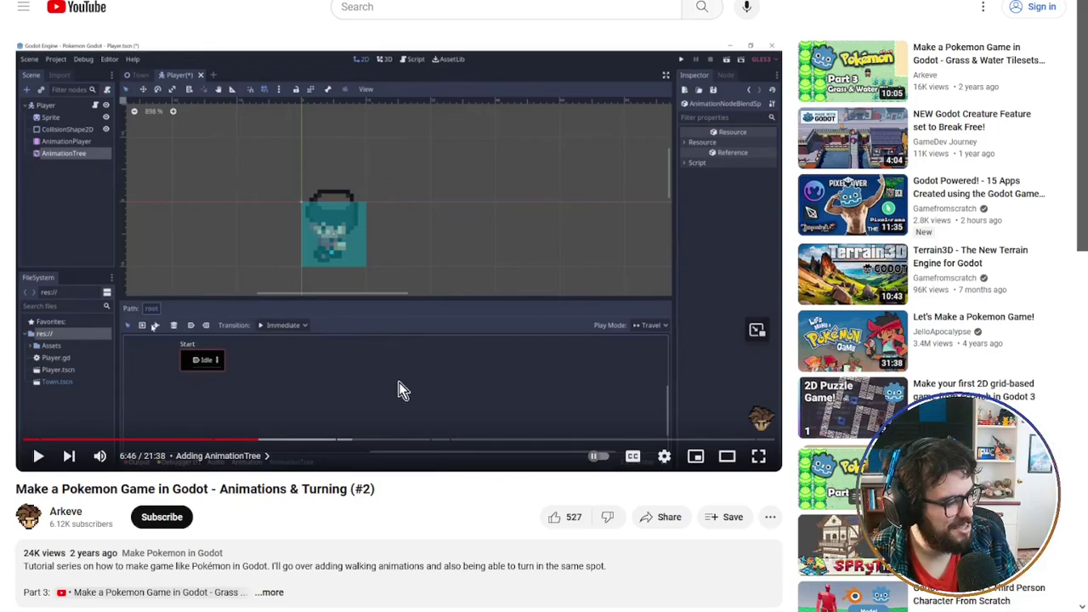
# Switch to the YouTube tutorial and watch the part on adding idle and walk blend points and connecting the Idle and Walk states.
pyautogui.click(423, 353)
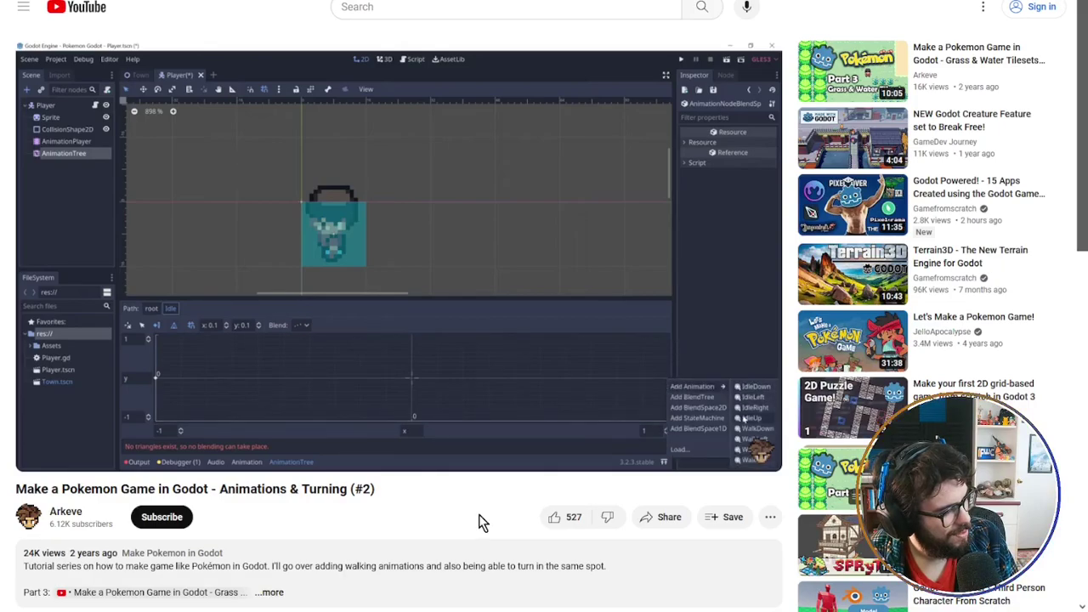
pyautogui.click(430, 363)
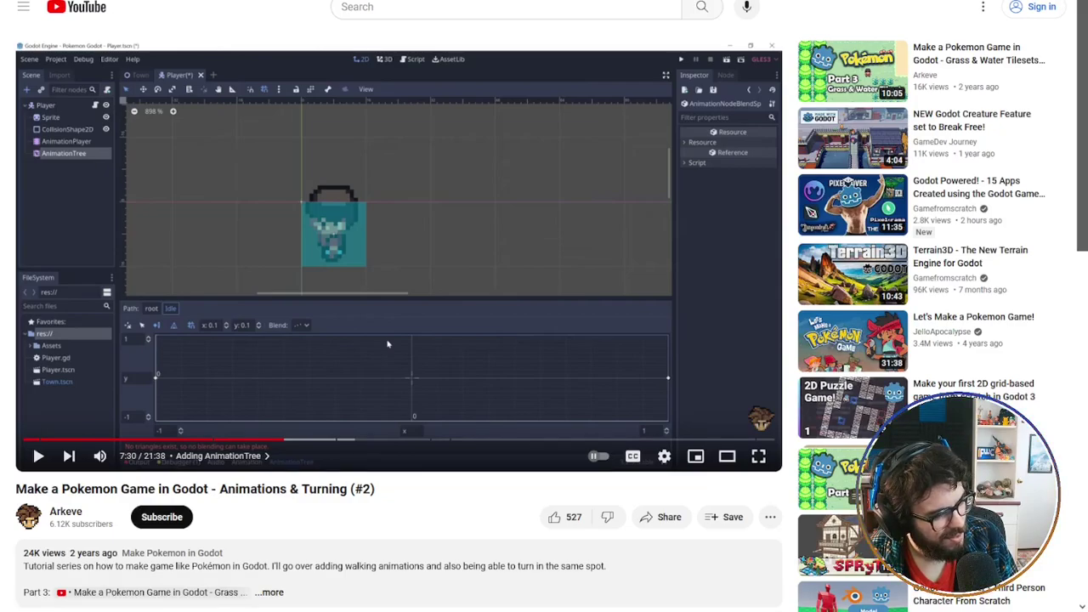
pyautogui.click(428, 332)
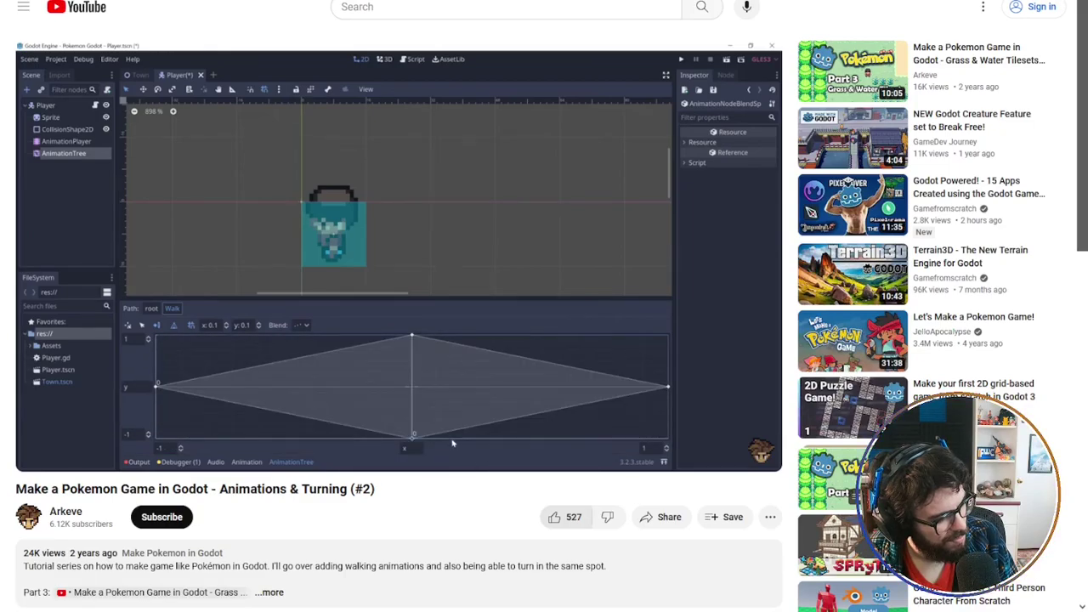
pyautogui.moveTo(412, 441); pyautogui.dragTo(412, 441)
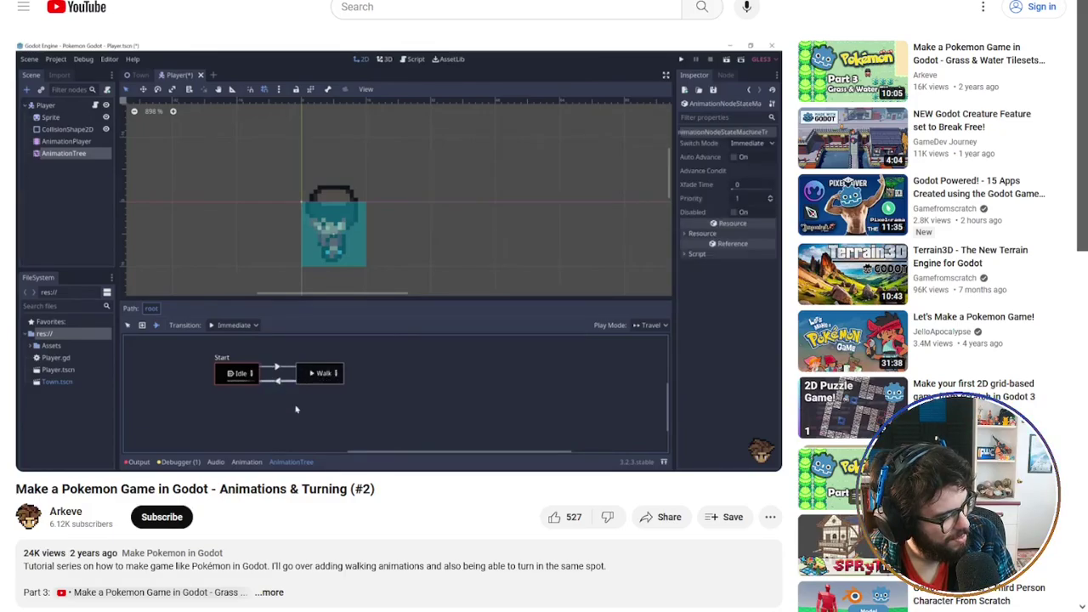
pyautogui.click(447, 333)
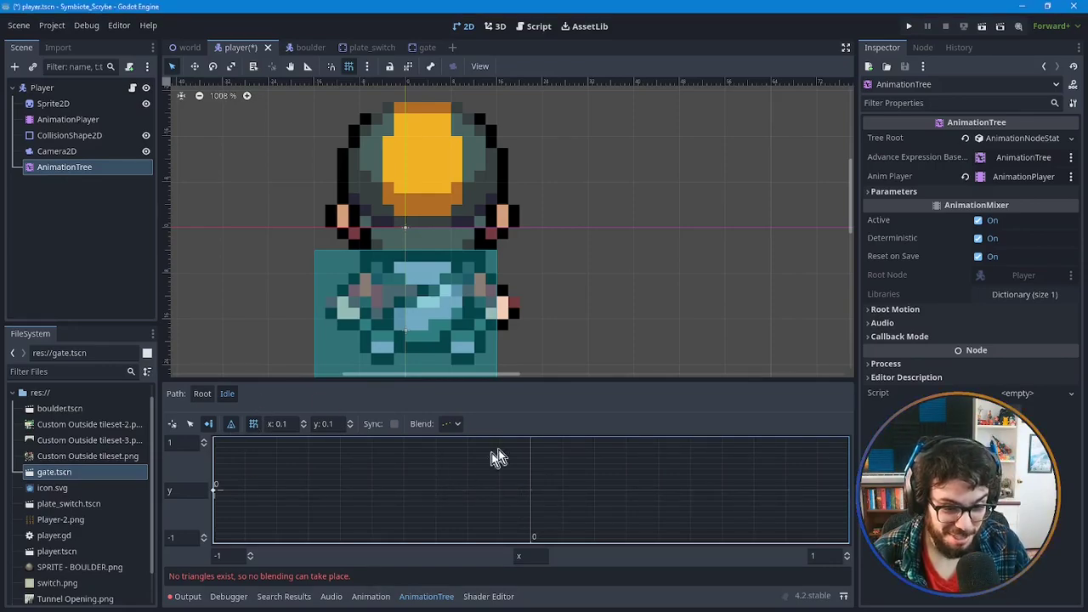
# In Godot, return to the root of the AnimationTree's state machine and delete the Idle node.
pyautogui.click(209, 425)
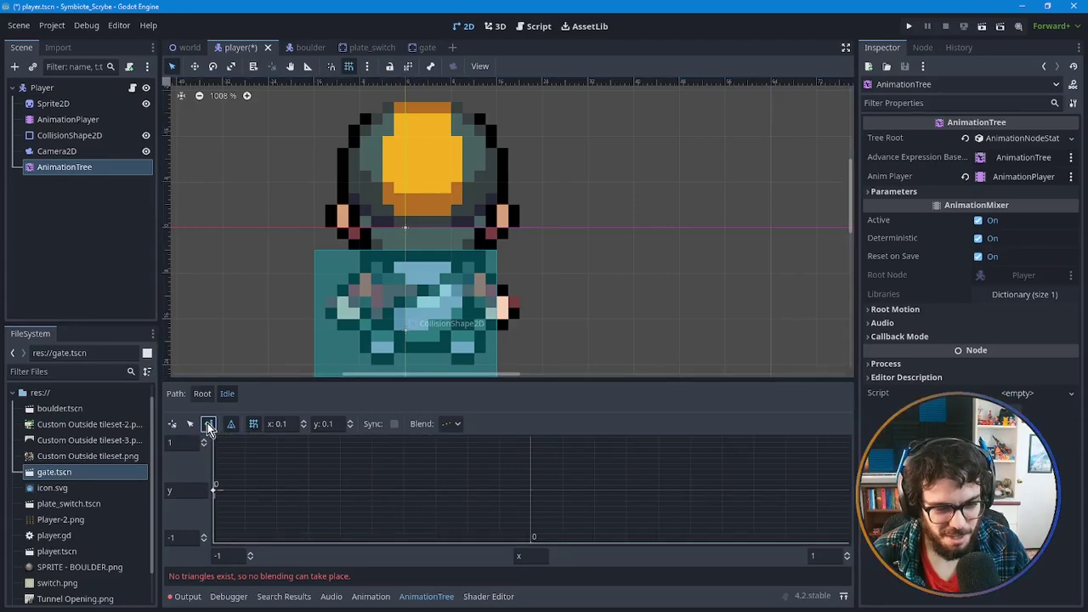
pyautogui.click(420, 599)
pyautogui.click(421, 598)
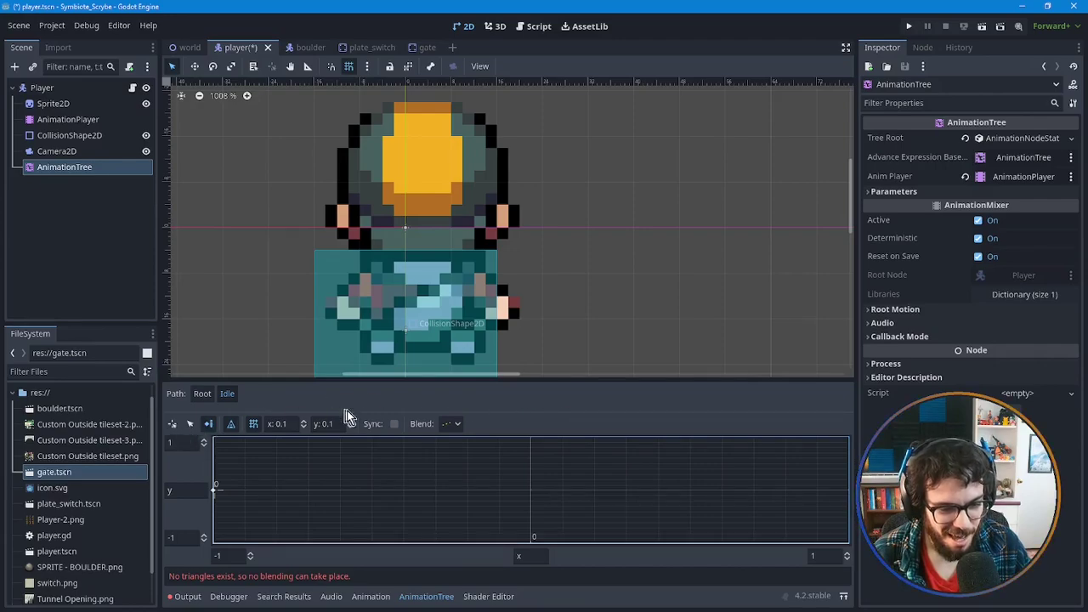
pyautogui.click(203, 394)
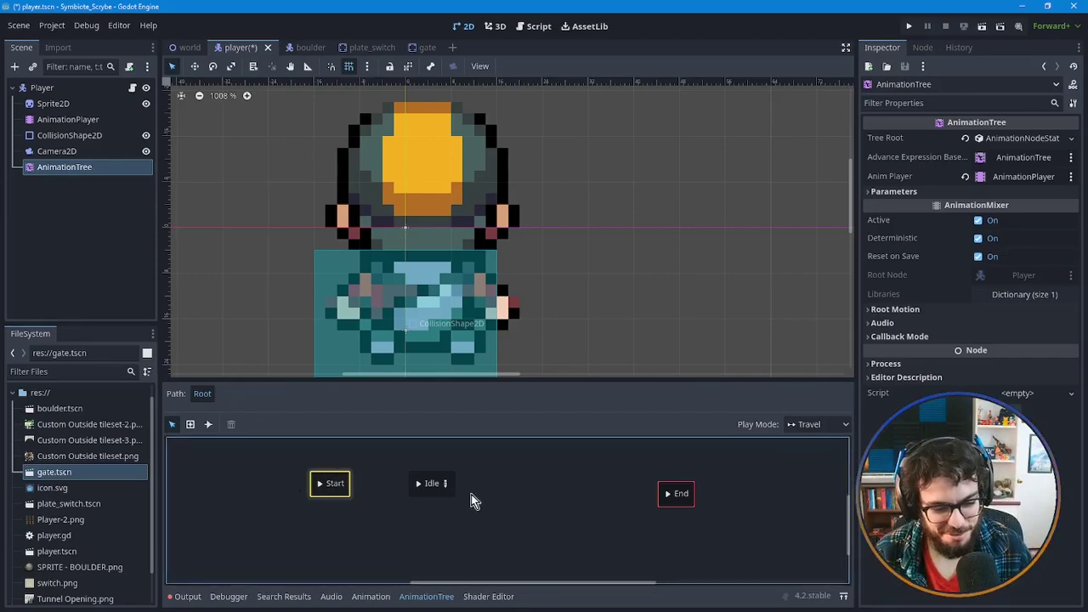
pyautogui.rightClick(423, 488)
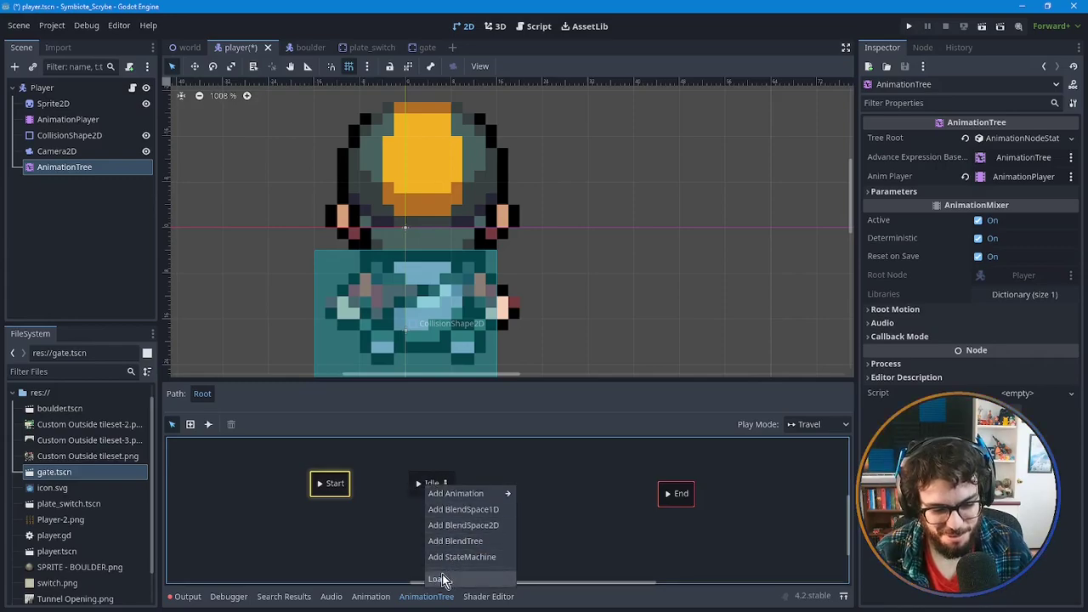
pyautogui.click(434, 485)
pyautogui.click(435, 489)
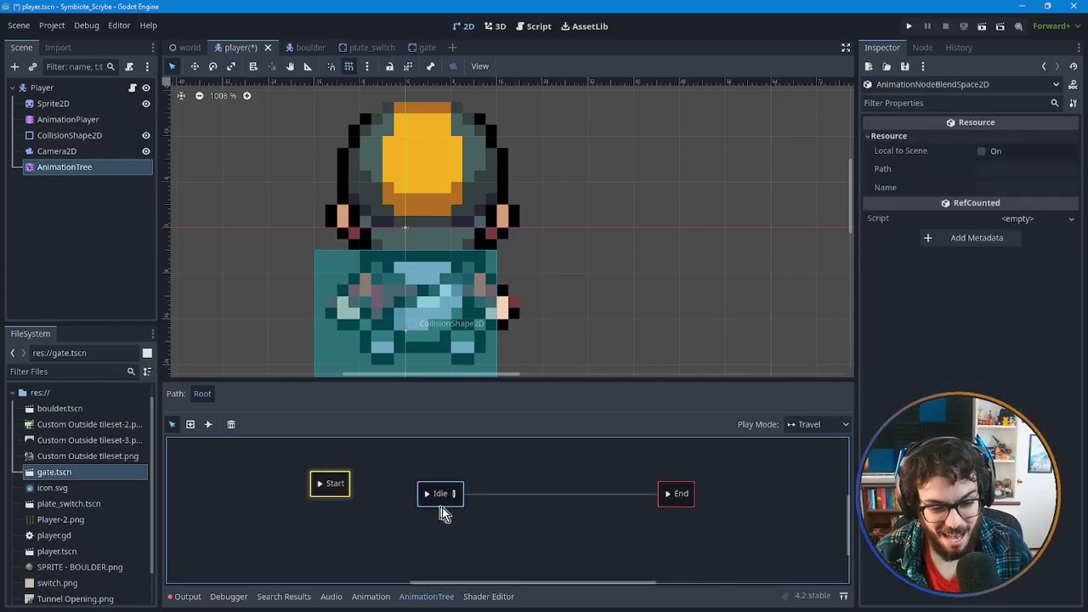
pyautogui.moveTo(435, 489); pyautogui.dragTo(496, 484)
pyautogui.click(236, 425)
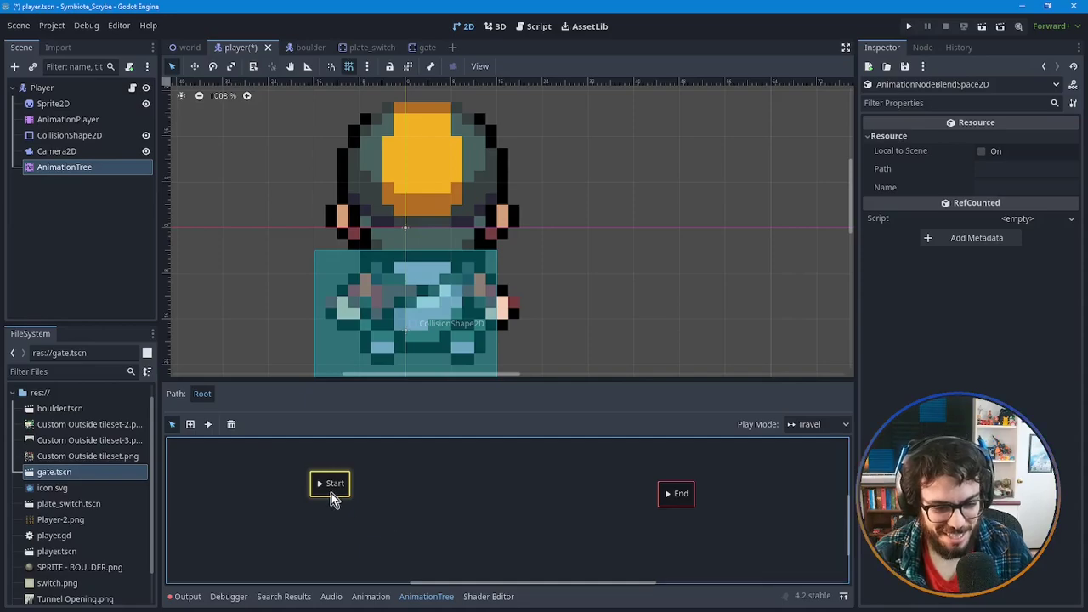
# Undo the deletion of the Idle node in the AnimationTree's root state machine.
pyautogui.click(330, 484)
pyautogui.rightClick(330, 484)
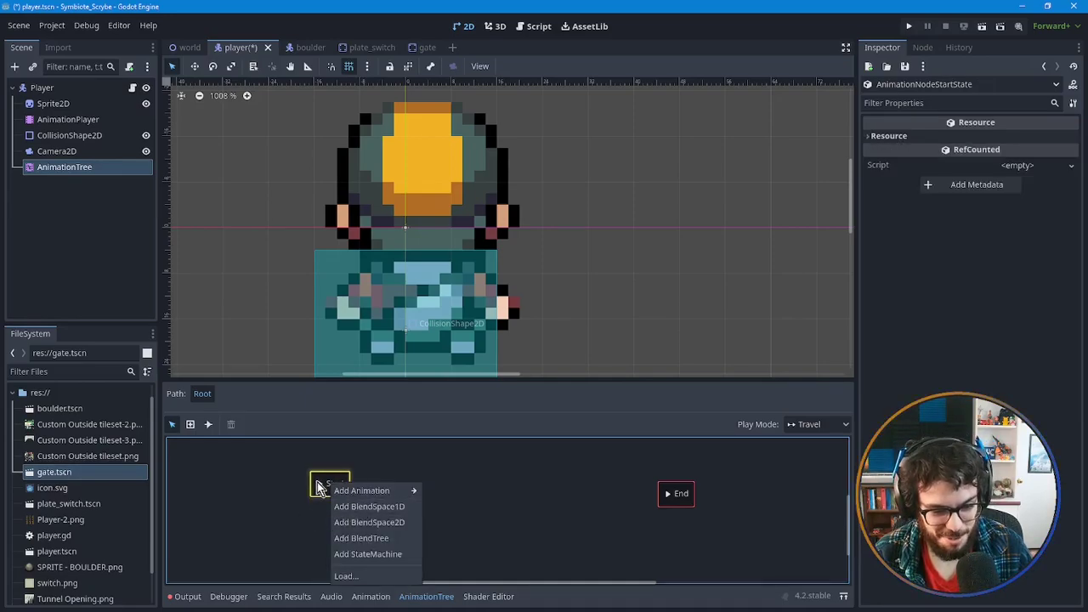
pyautogui.click(330, 483)
pyautogui.rightClick(333, 481)
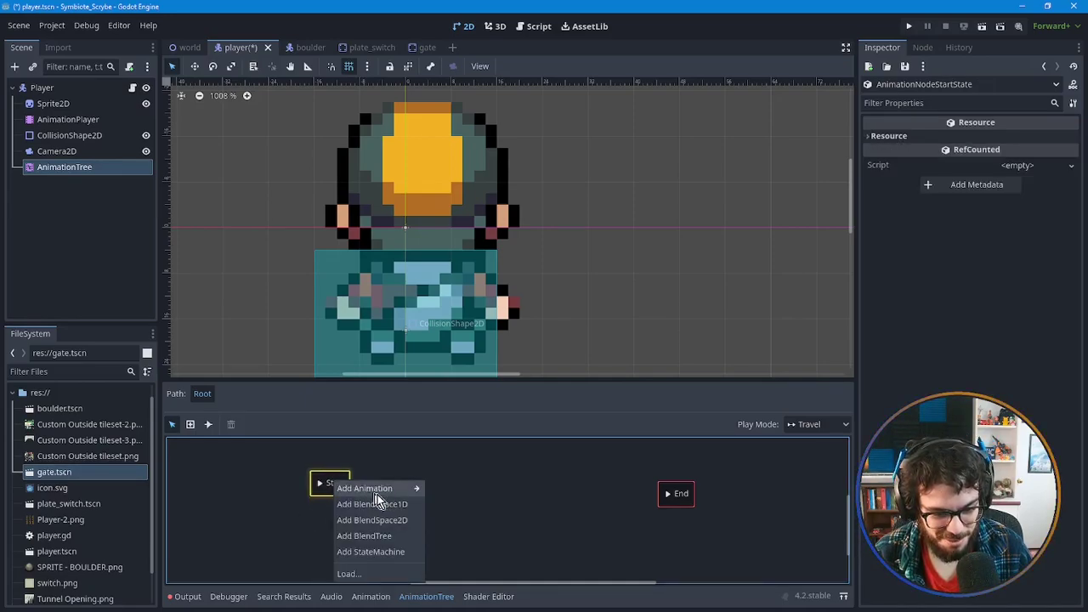
pyautogui.click(489, 520)
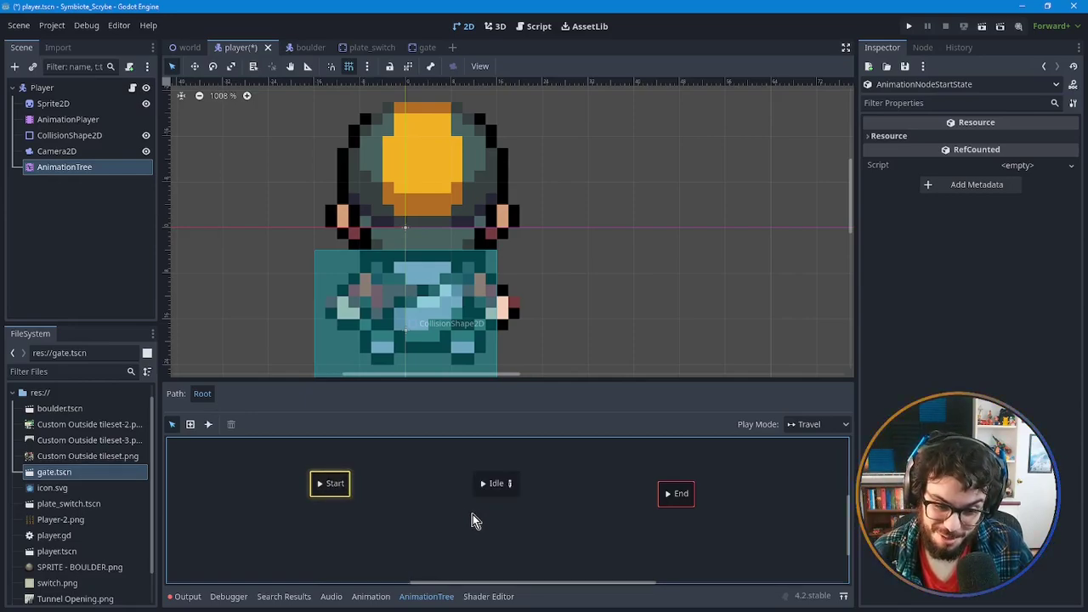
# Reposition the Start node slightly and move the Idle node close beside it, level with Start, in the state machine.
pyautogui.rightClick(333, 484)
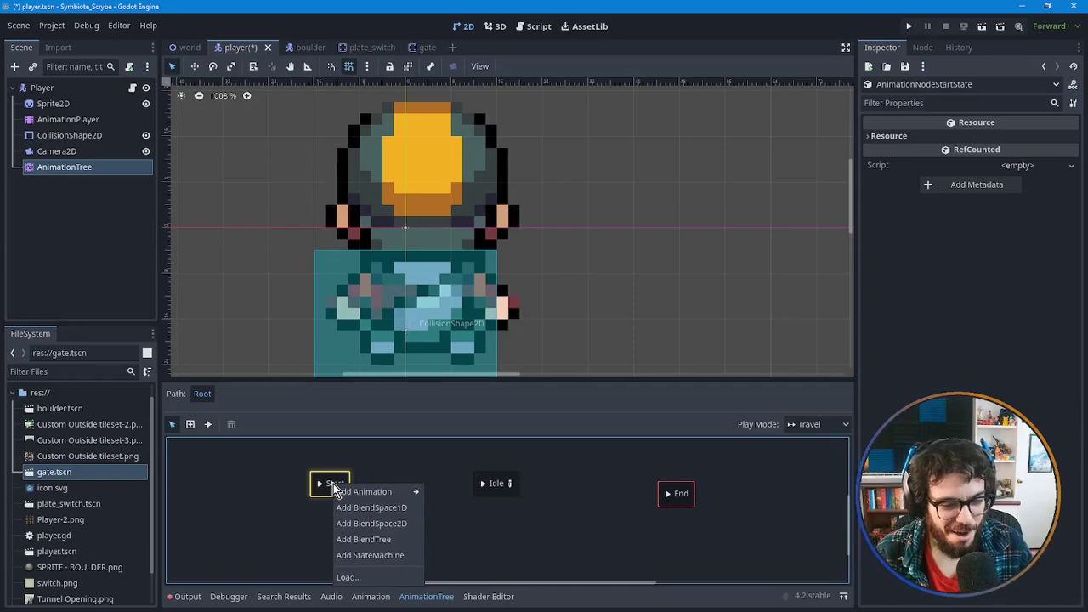
pyautogui.click(332, 444)
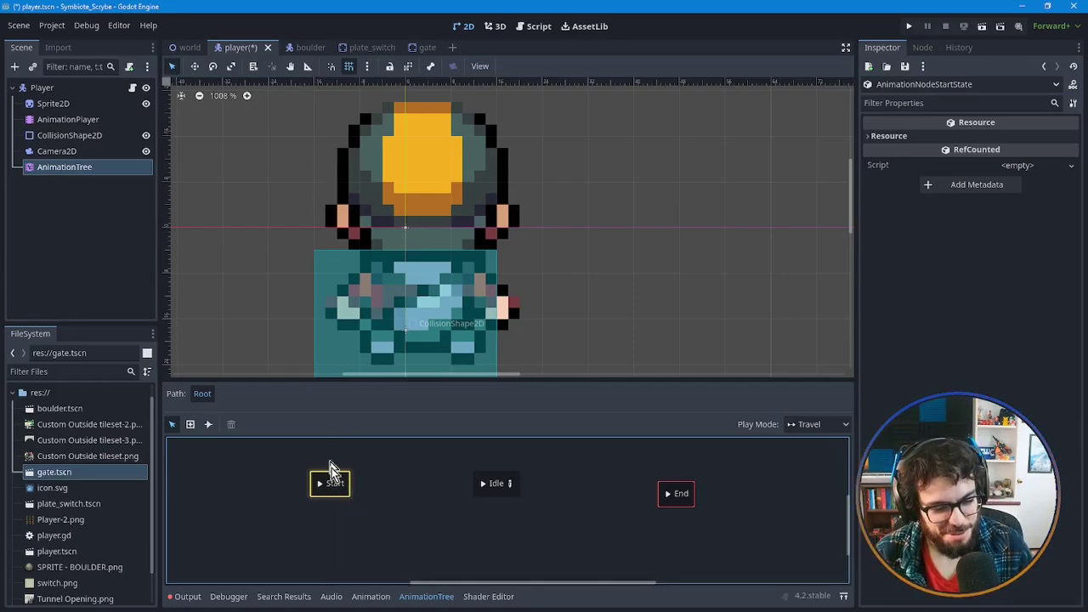
pyautogui.moveTo(335, 482); pyautogui.dragTo(318, 498)
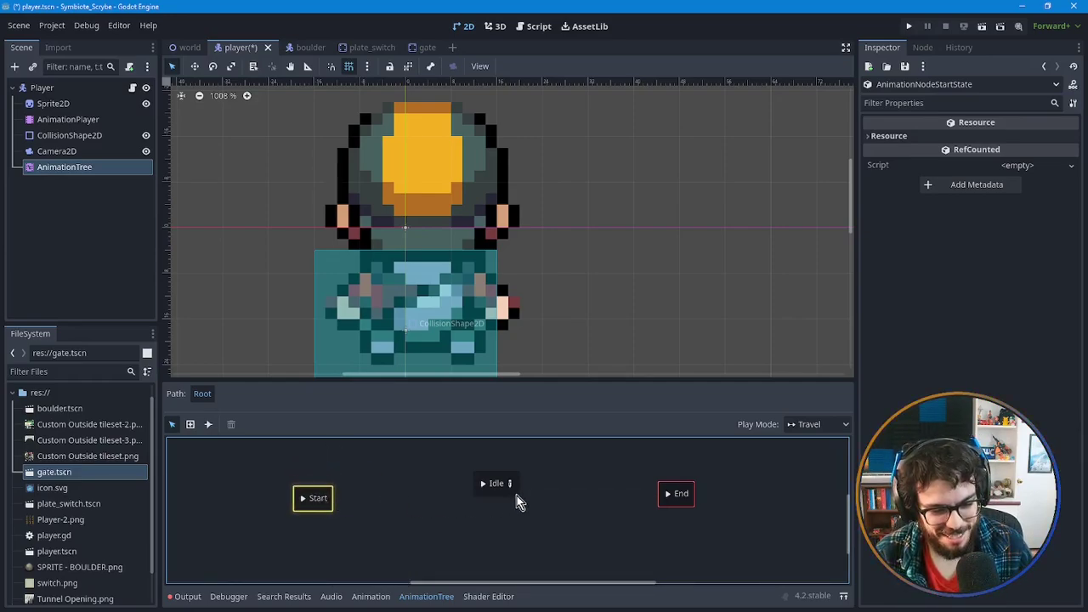
pyautogui.rightClick(326, 500)
pyautogui.moveTo(379, 508)
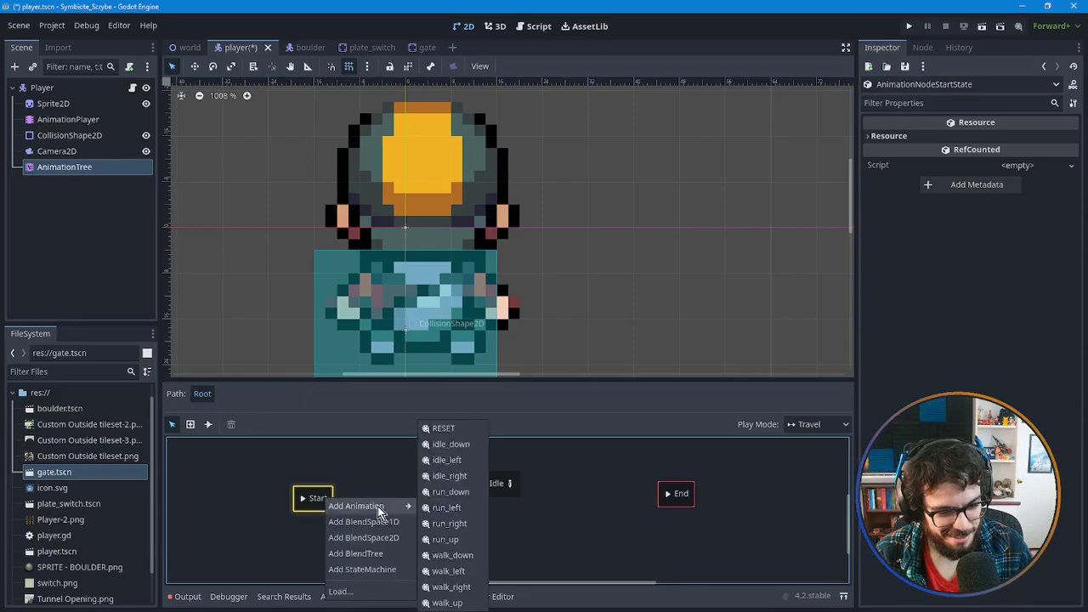
pyautogui.click(351, 454)
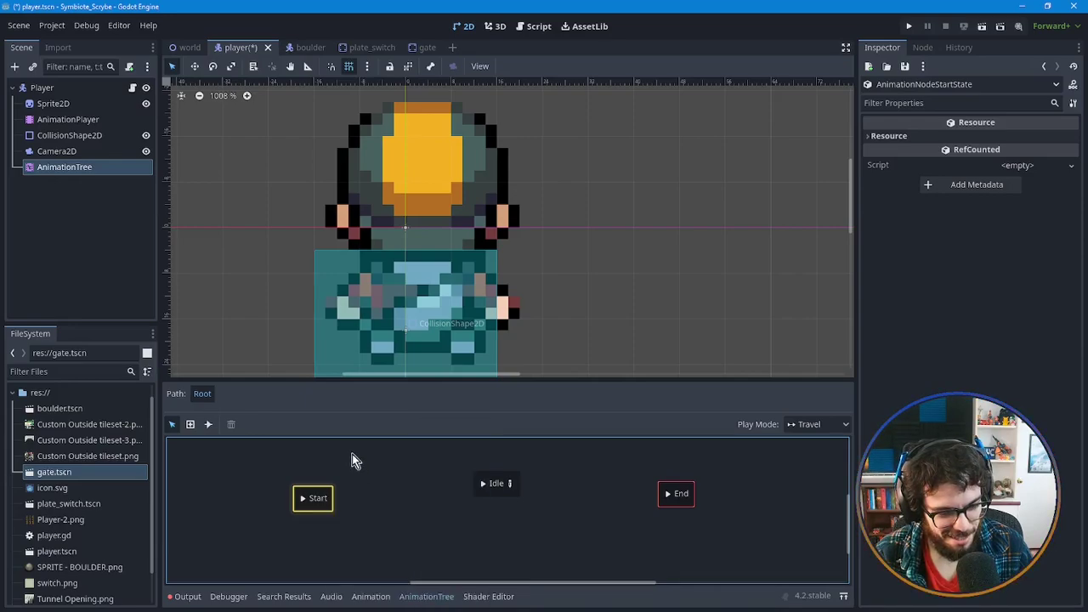
pyautogui.click(484, 486)
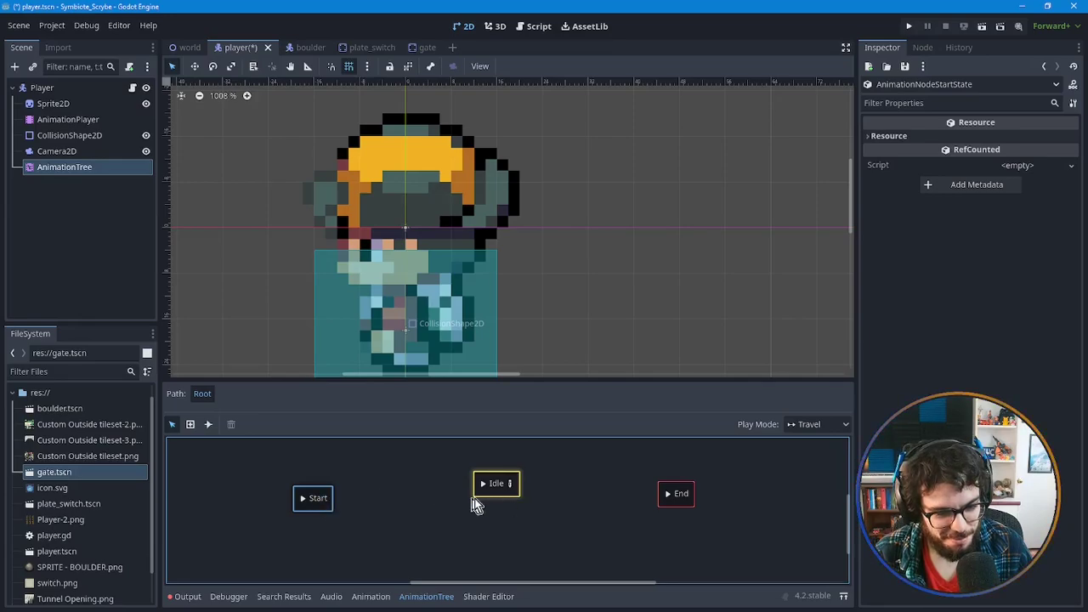
pyautogui.moveTo(506, 499); pyautogui.dragTo(429, 510)
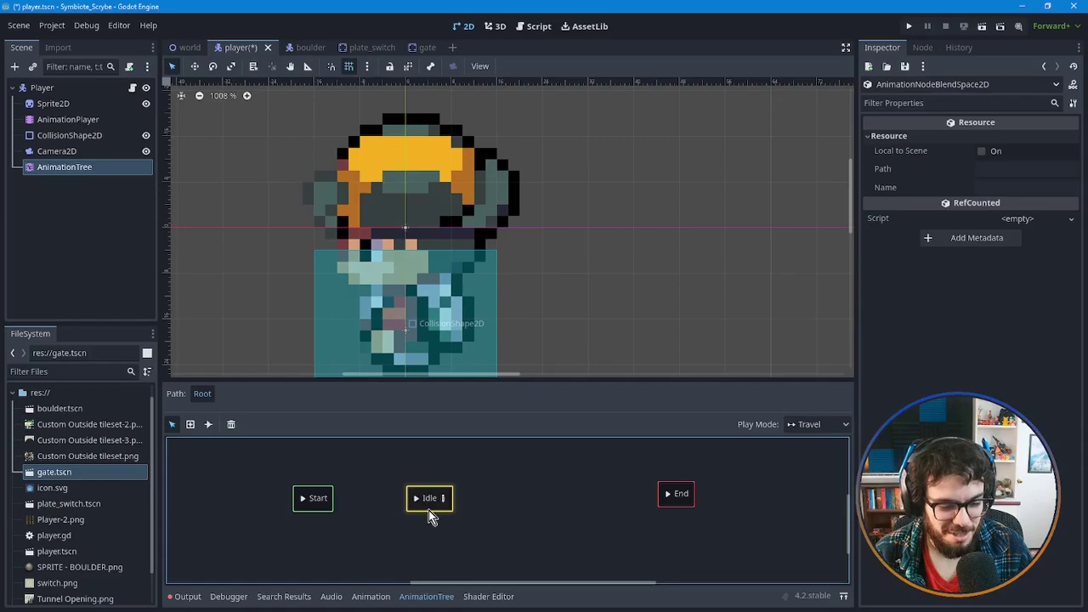
pyautogui.click(327, 506)
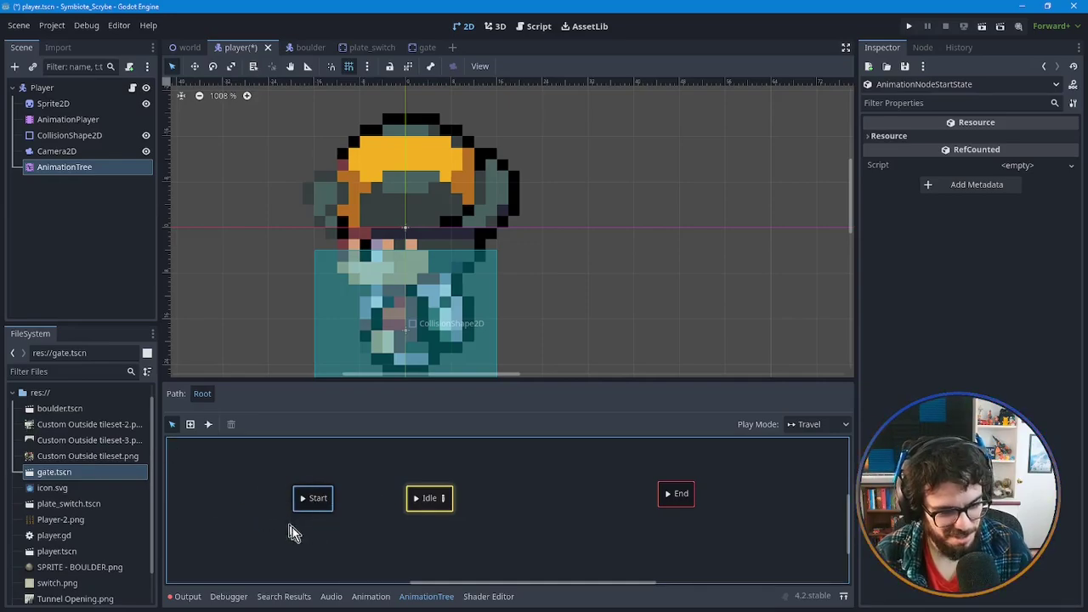
# Open the Idle node's blend space and add the idle_left animation at (-1, 0) and idle_right at (1, 0).
pyautogui.click(442, 498)
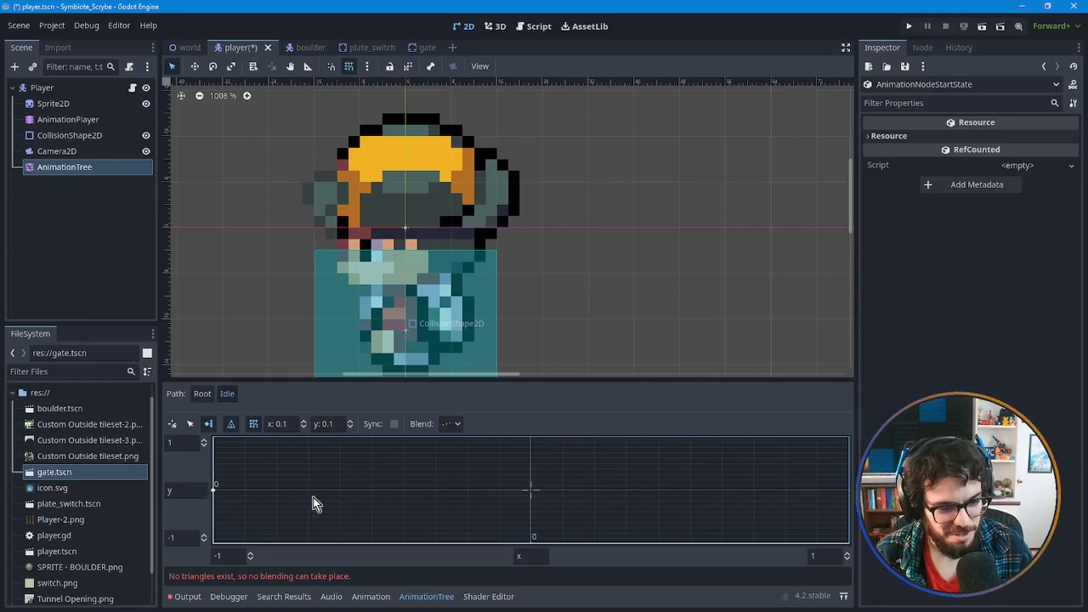
pyautogui.rightClick(218, 494)
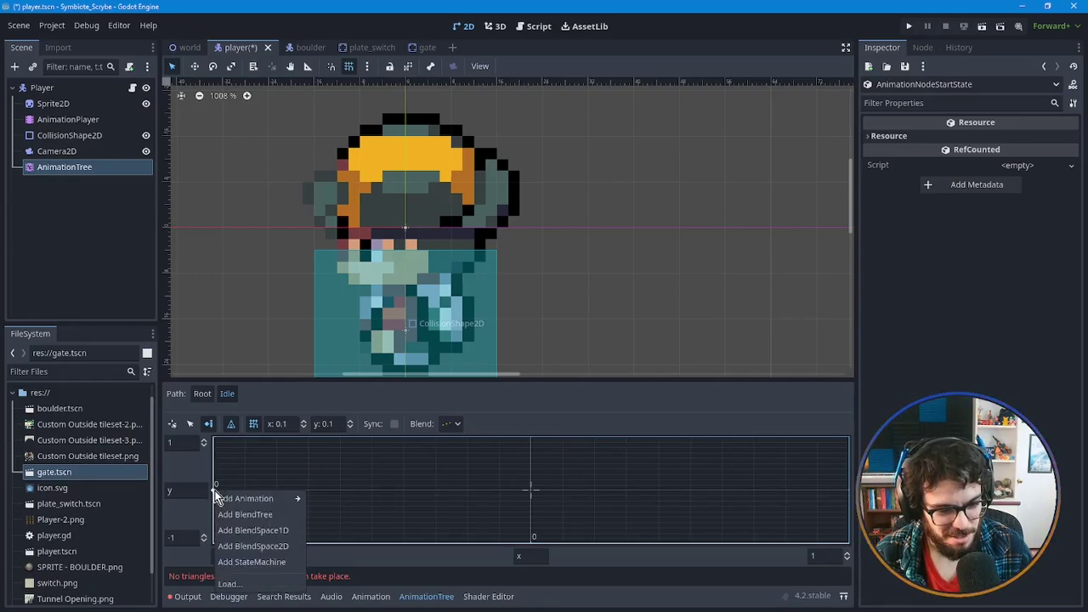
pyautogui.moveTo(241, 497)
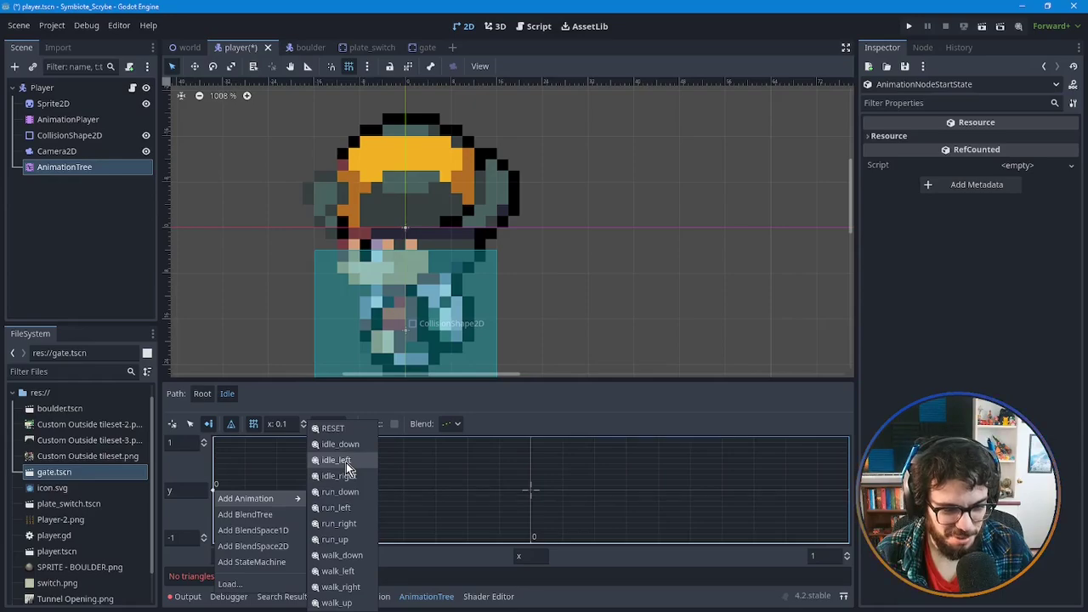
pyautogui.click(346, 463)
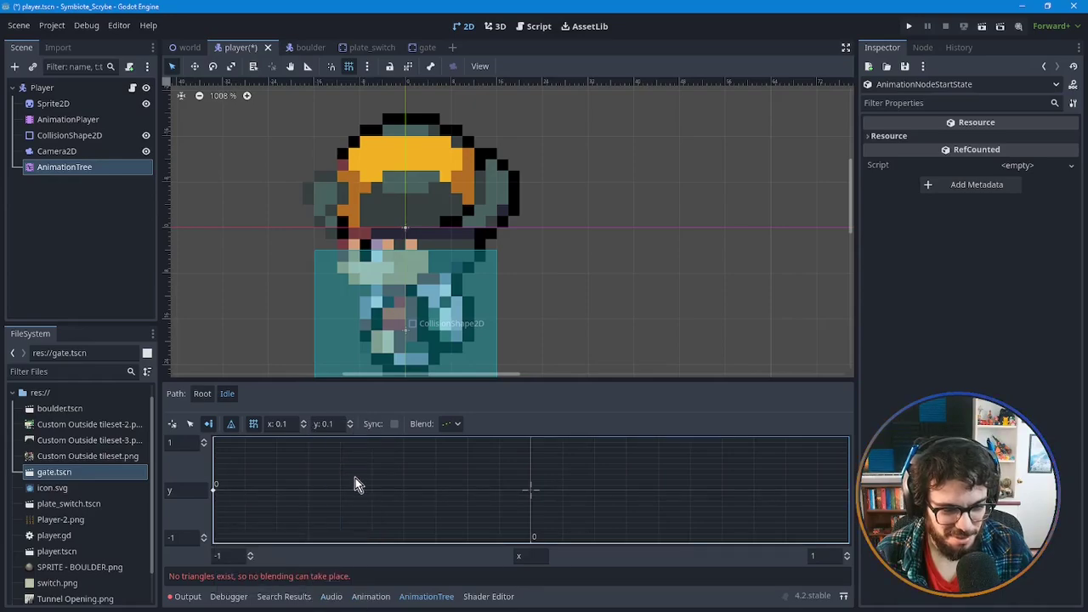
pyautogui.rightClick(849, 490)
pyautogui.moveTo(866, 500)
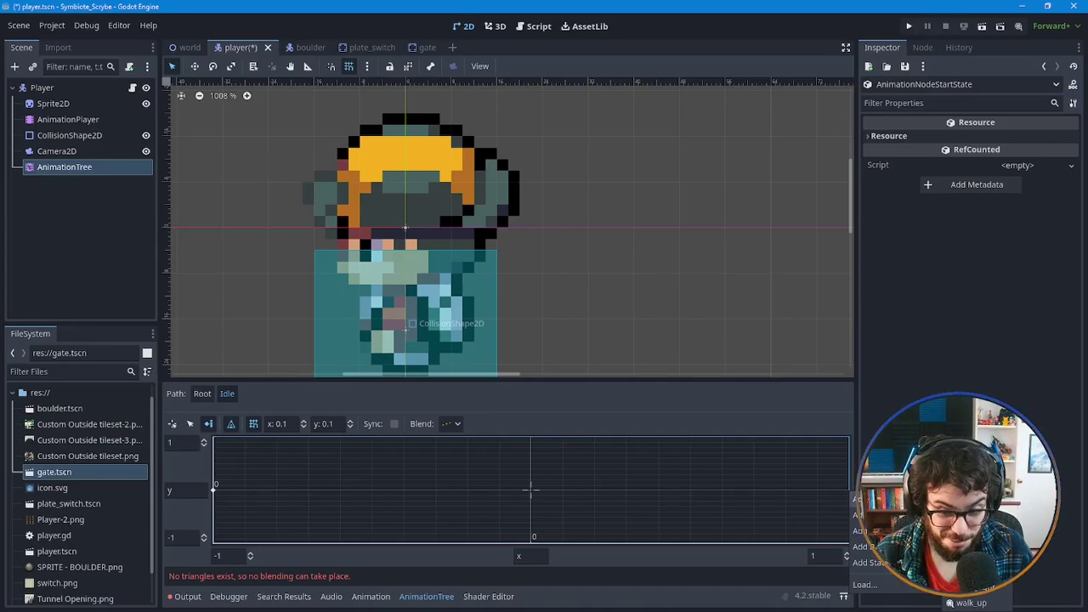
pyautogui.click(969, 603)
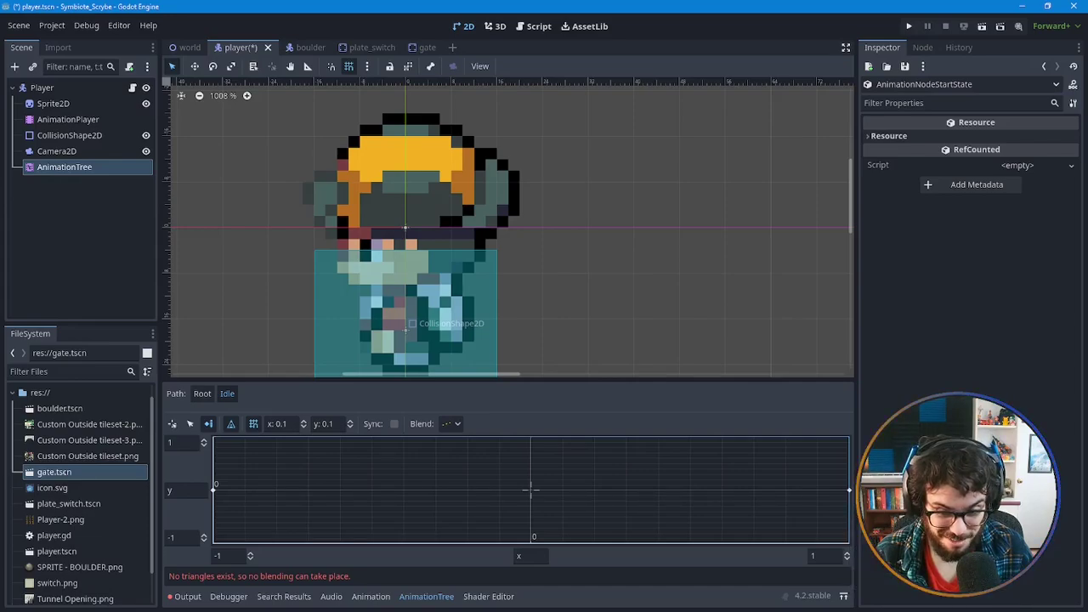
# Add the run_down animation at (0, 1) and run_up at (0, -1) in the Idle blend space.
pyautogui.rightClick(532, 444)
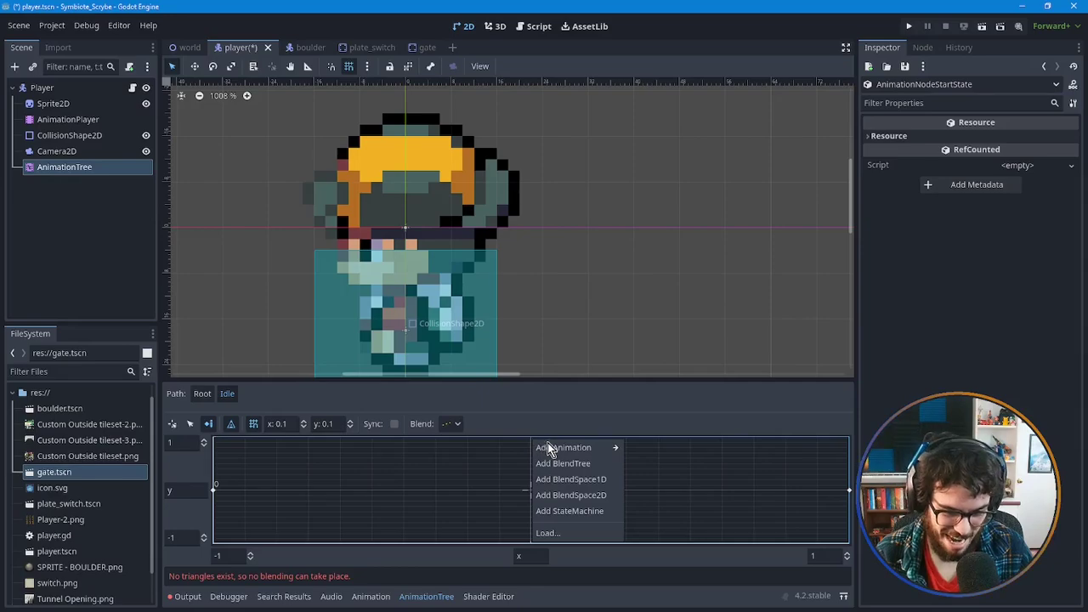
pyautogui.moveTo(548, 448)
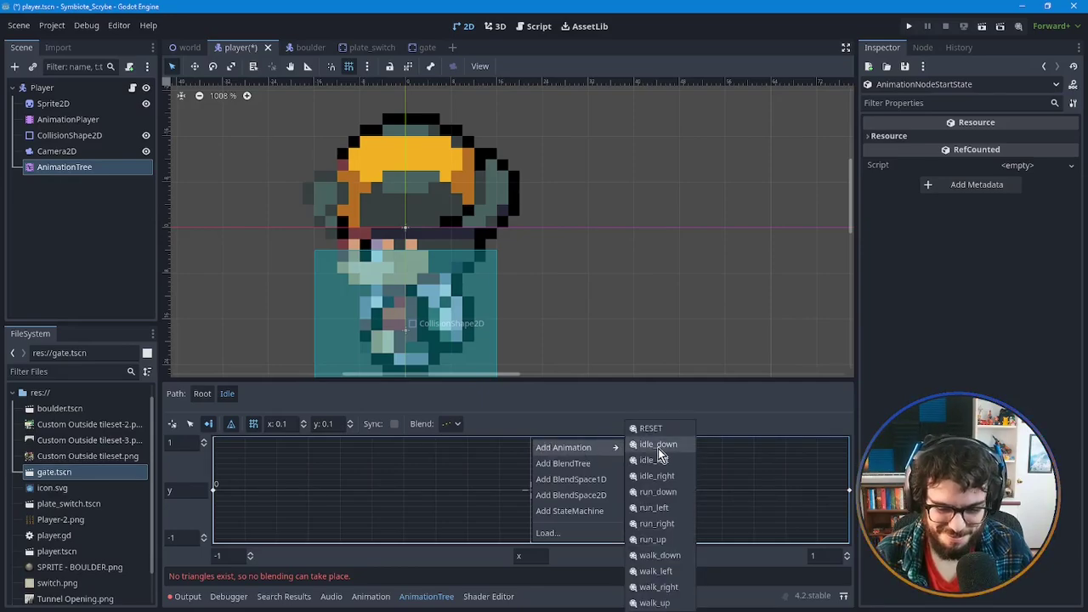
pyautogui.click(652, 491)
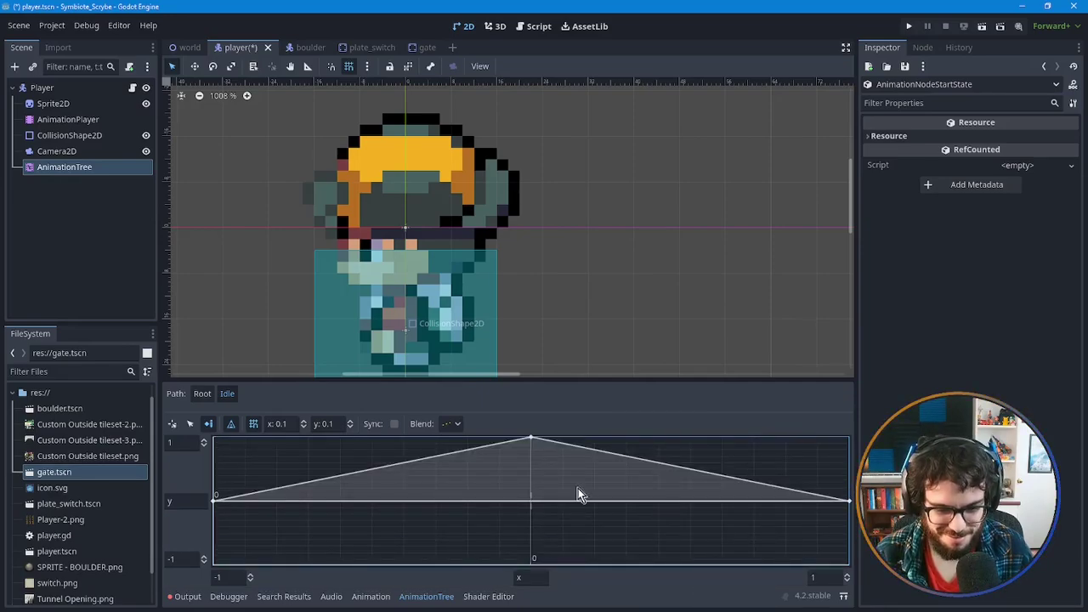
pyautogui.rightClick(533, 565)
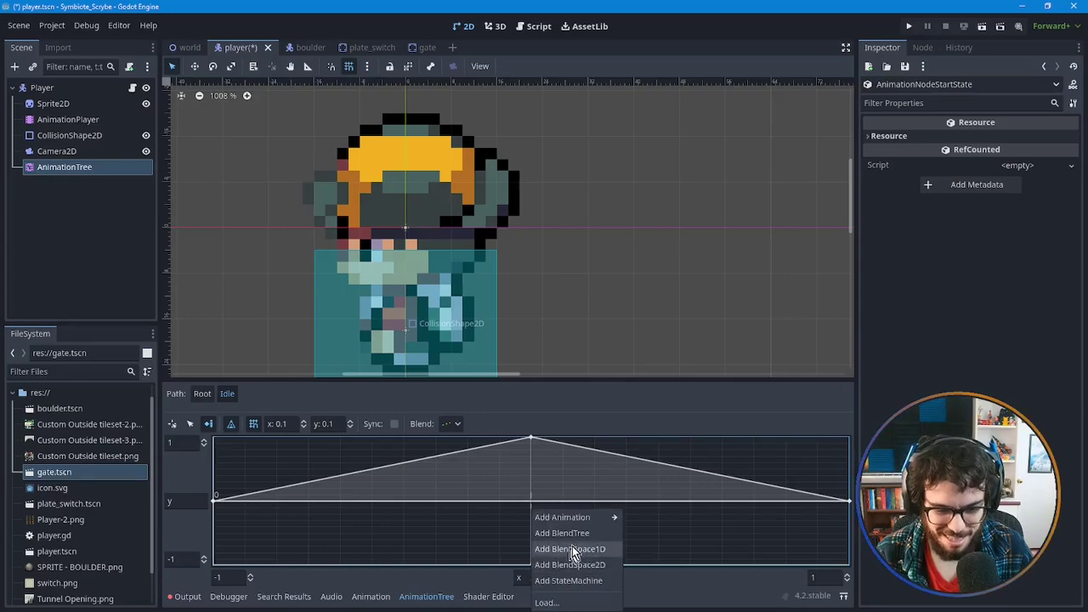
pyautogui.moveTo(595, 517)
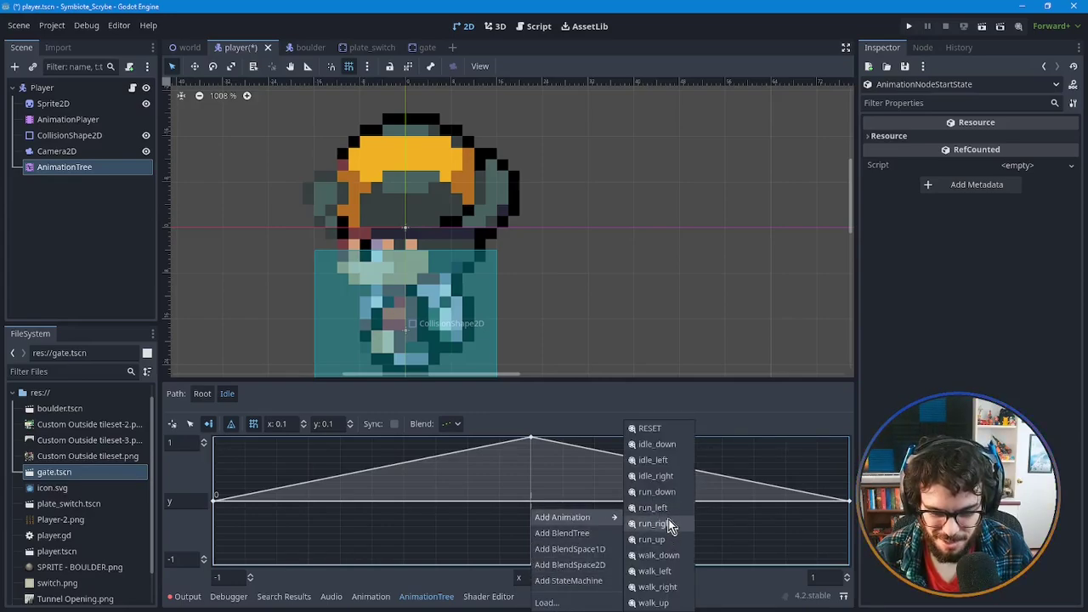
pyautogui.click(652, 538)
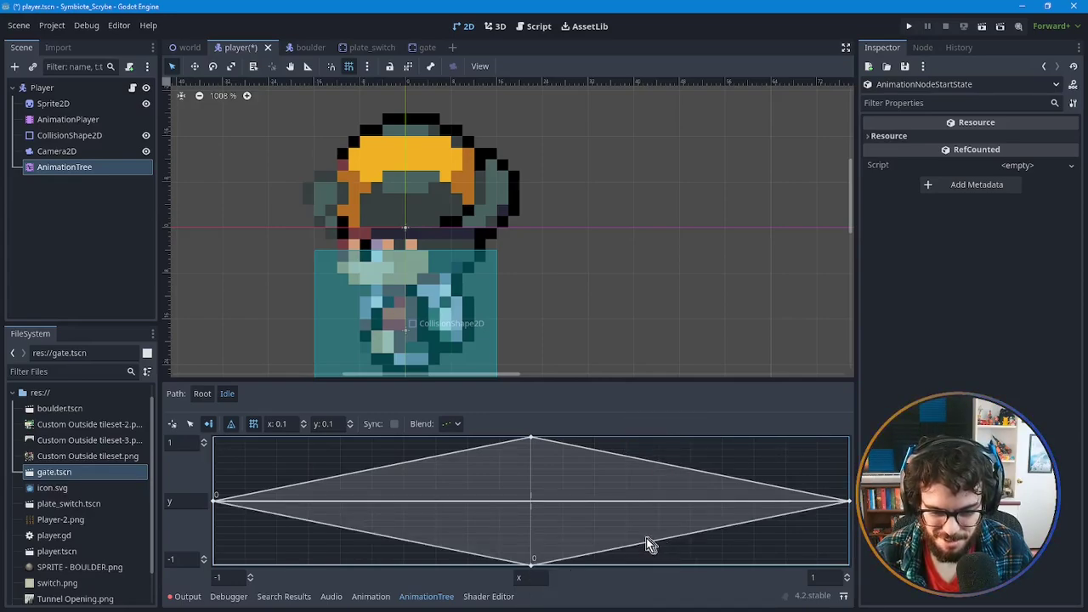
pyautogui.rightClick(533, 567)
pyautogui.click(530, 574)
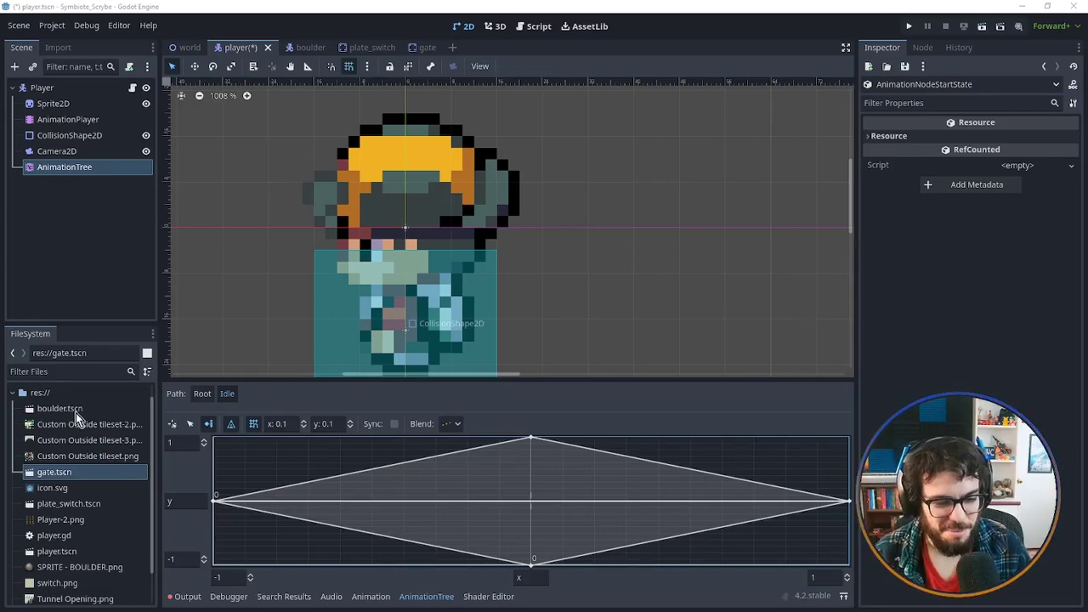
# Select each of the four blend points in the Idle blend space and check its assigned animation and coordinates.
pyautogui.click(191, 424)
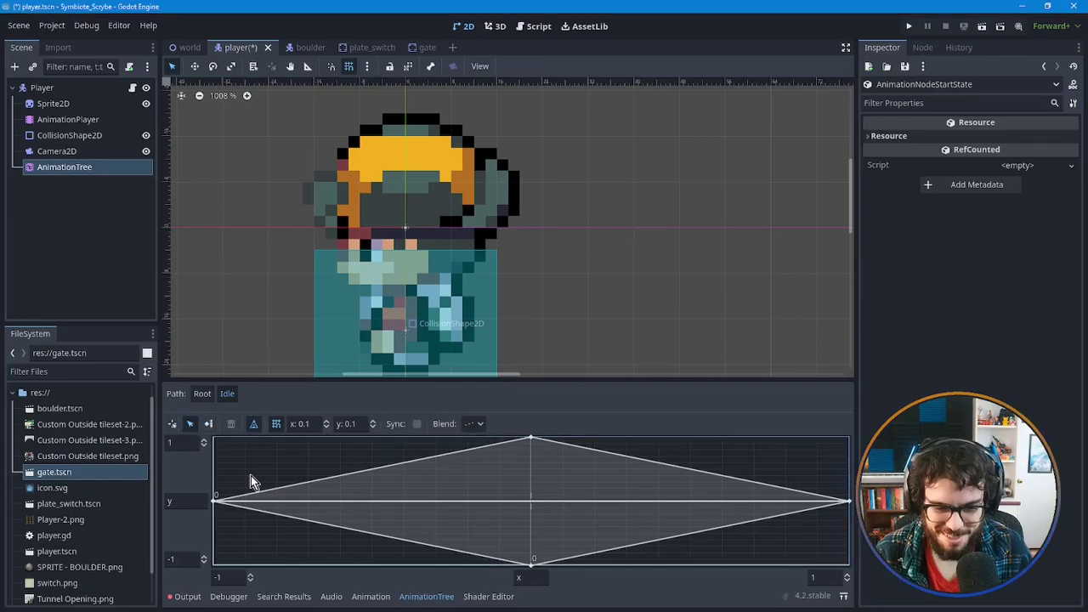
pyautogui.click(215, 501)
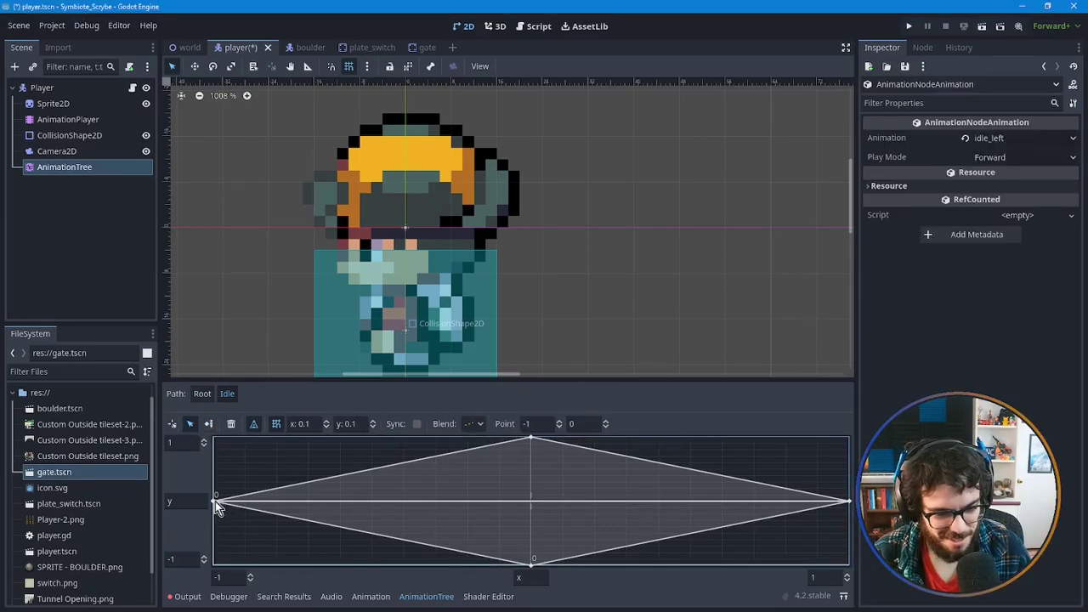
pyautogui.click(531, 440)
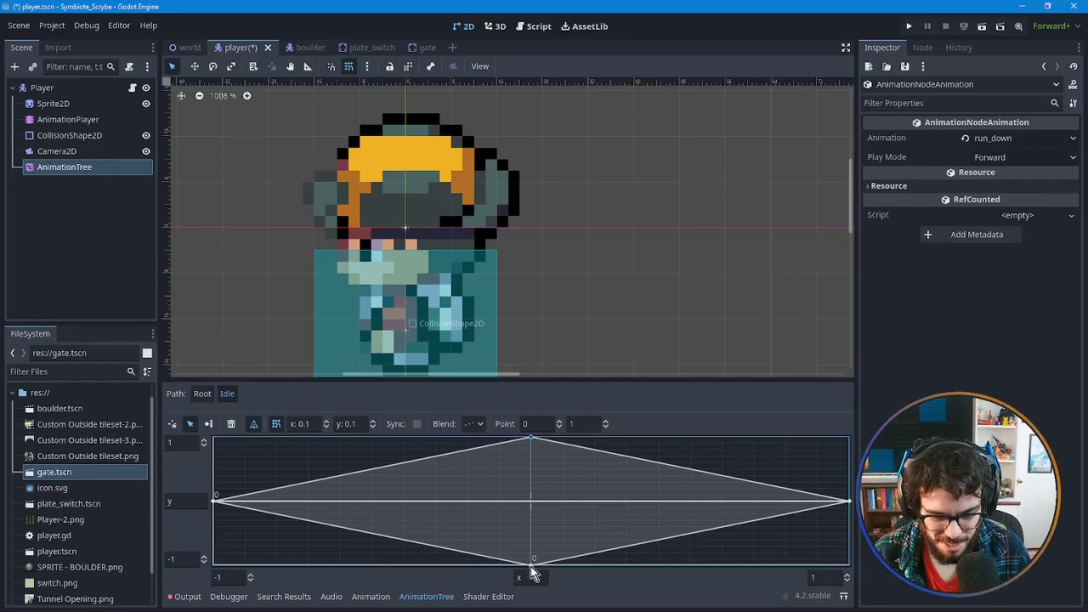
pyautogui.click(850, 501)
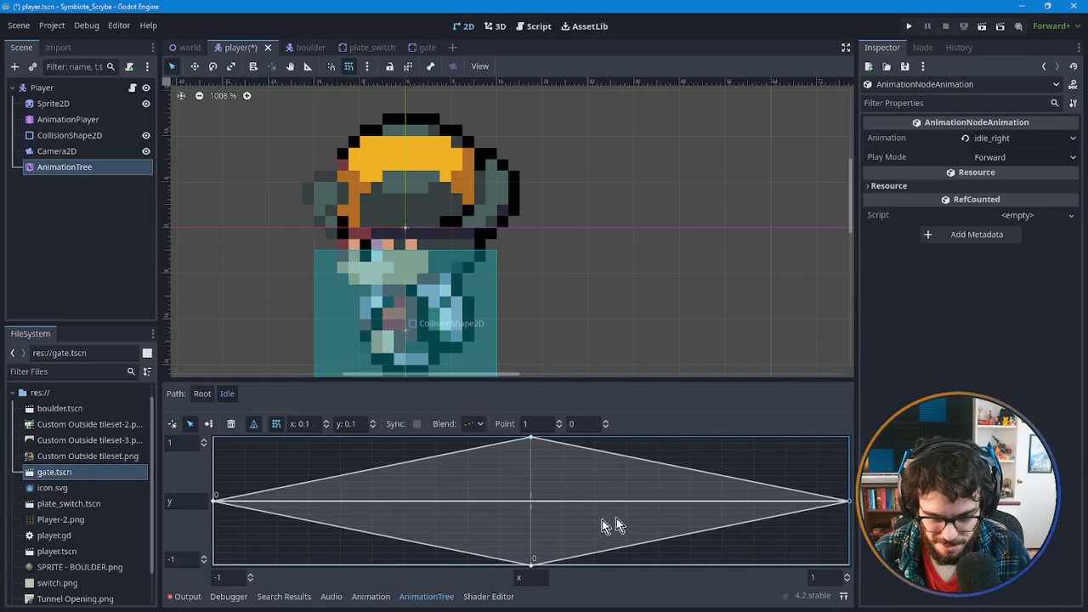
pyautogui.click(532, 562)
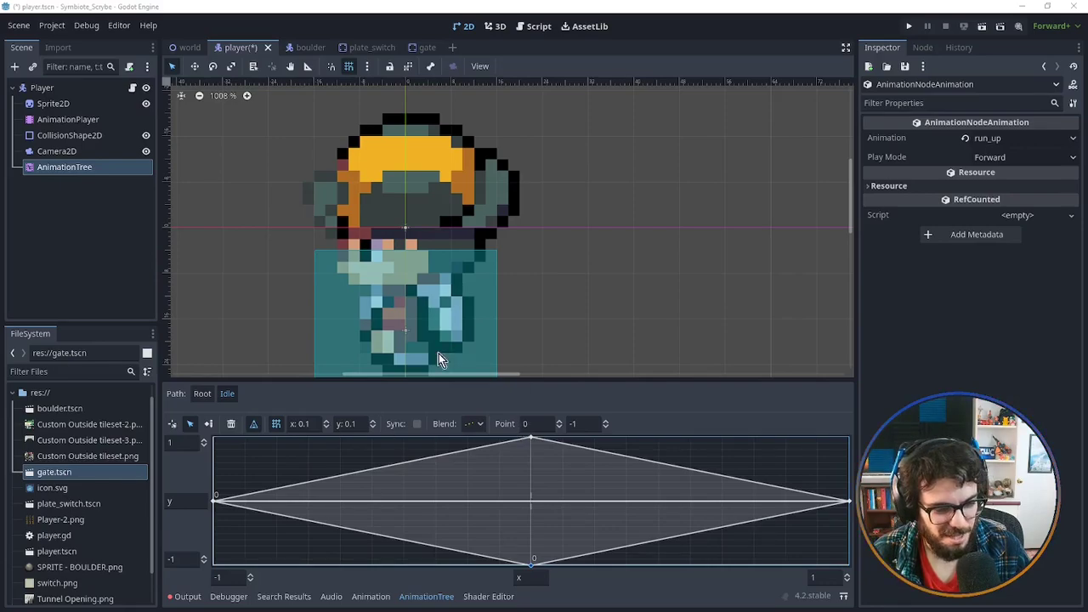
# Return to the root of the state machine and add a BlendSpace2D node beside Idle.
pyautogui.click(202, 394)
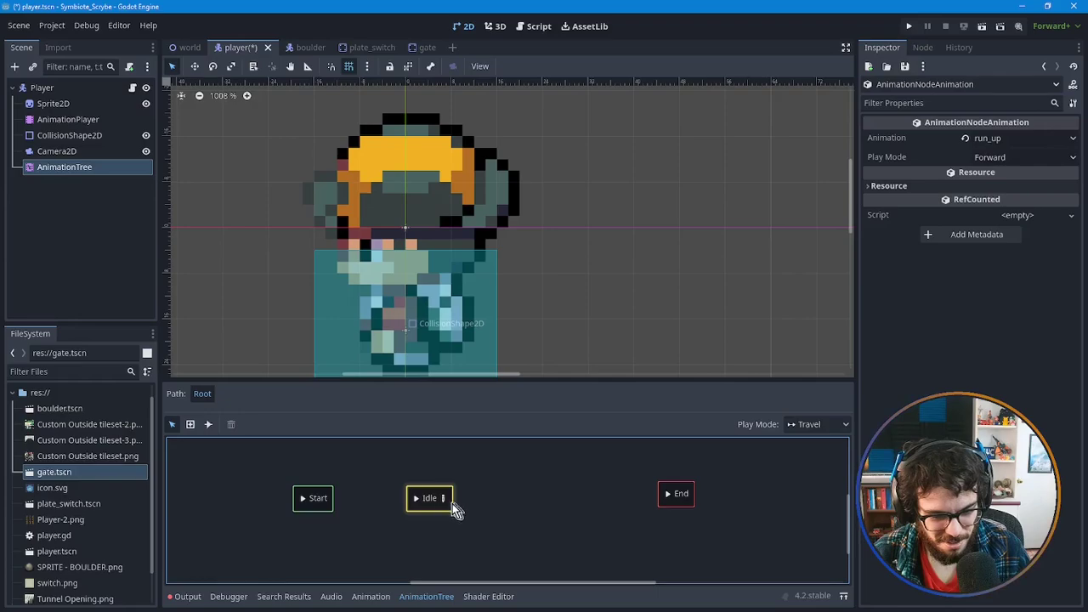
pyautogui.rightClick(417, 501)
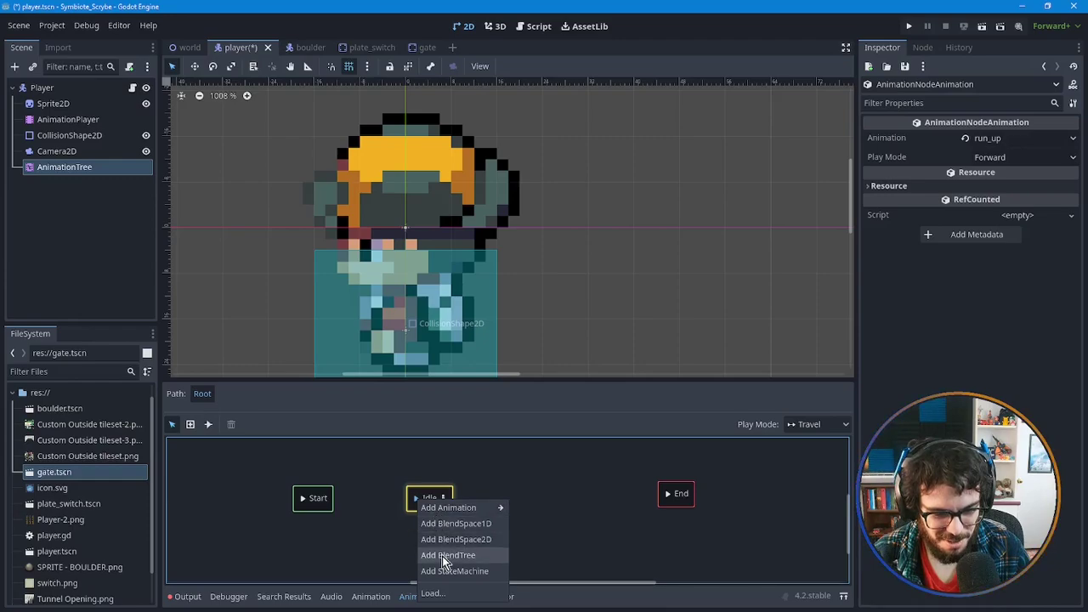
pyautogui.rightClick(515, 489)
pyautogui.rightClick(499, 490)
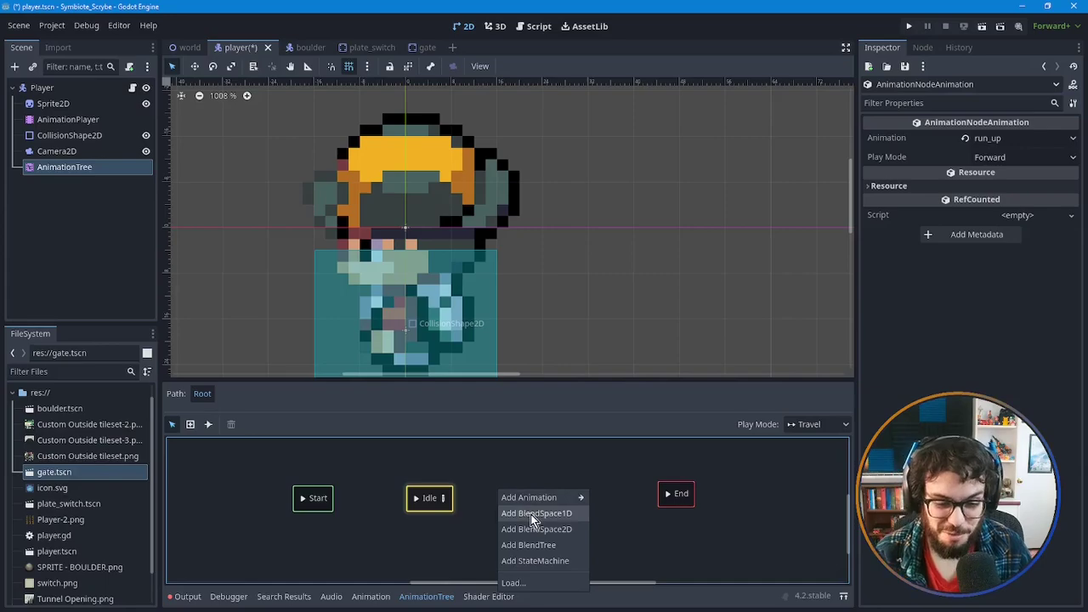
pyautogui.click(528, 530)
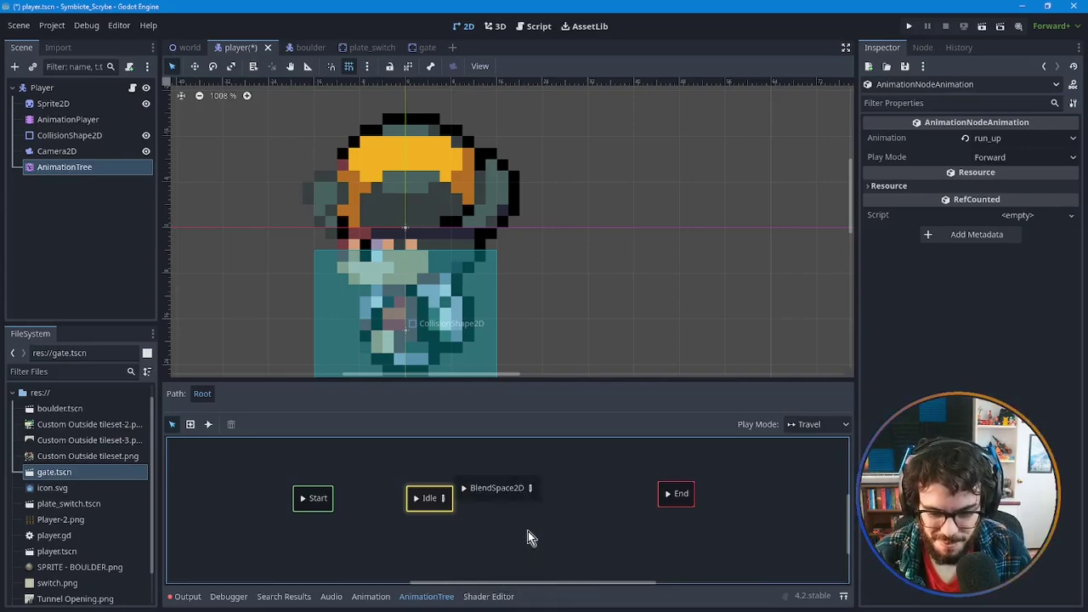
# Move the new BlendSpace2D node between Idle and End and rename it Walk.
pyautogui.doubleClick(497, 491)
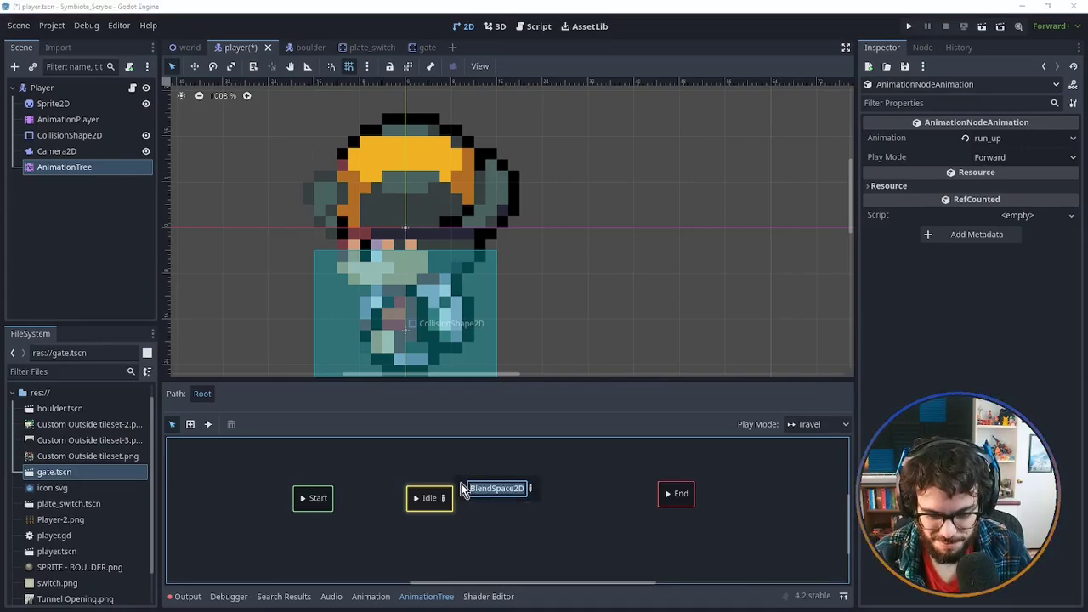
pyautogui.click(501, 491)
pyautogui.moveTo(459, 500); pyautogui.dragTo(512, 503)
pyautogui.doubleClick(557, 505)
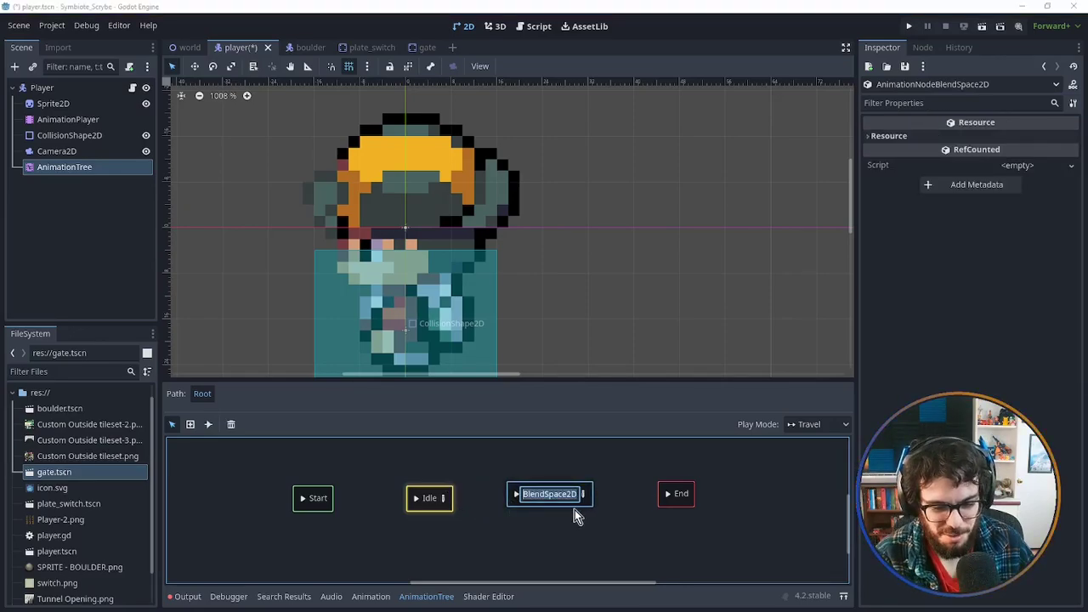
pyautogui.write('Walk')
pyautogui.press('Return')
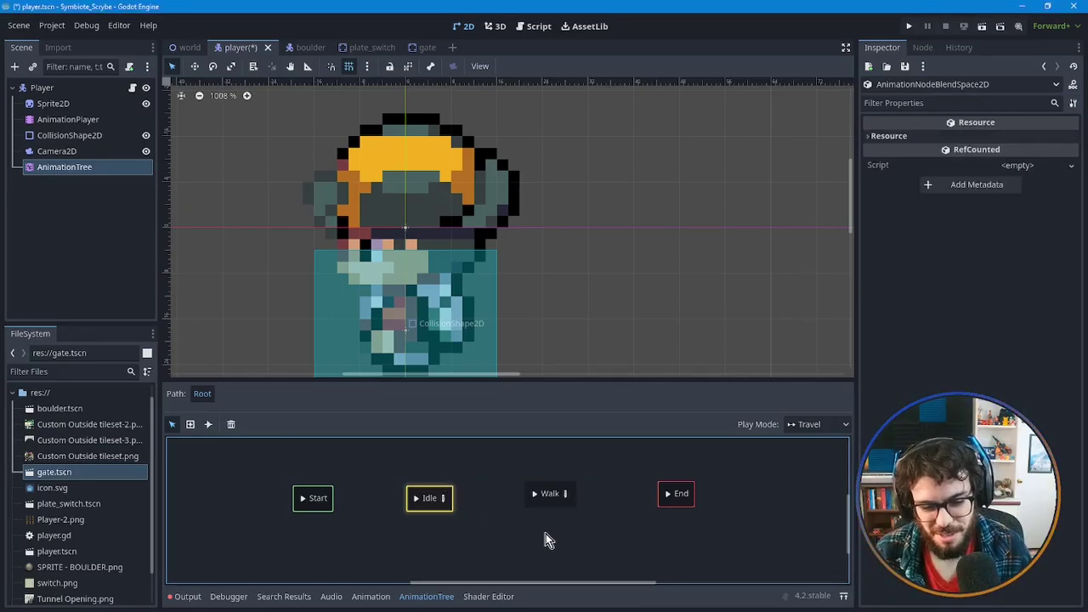
# Open the Walk node's blend space and set its blend mode to discrete.
pyautogui.click(567, 494)
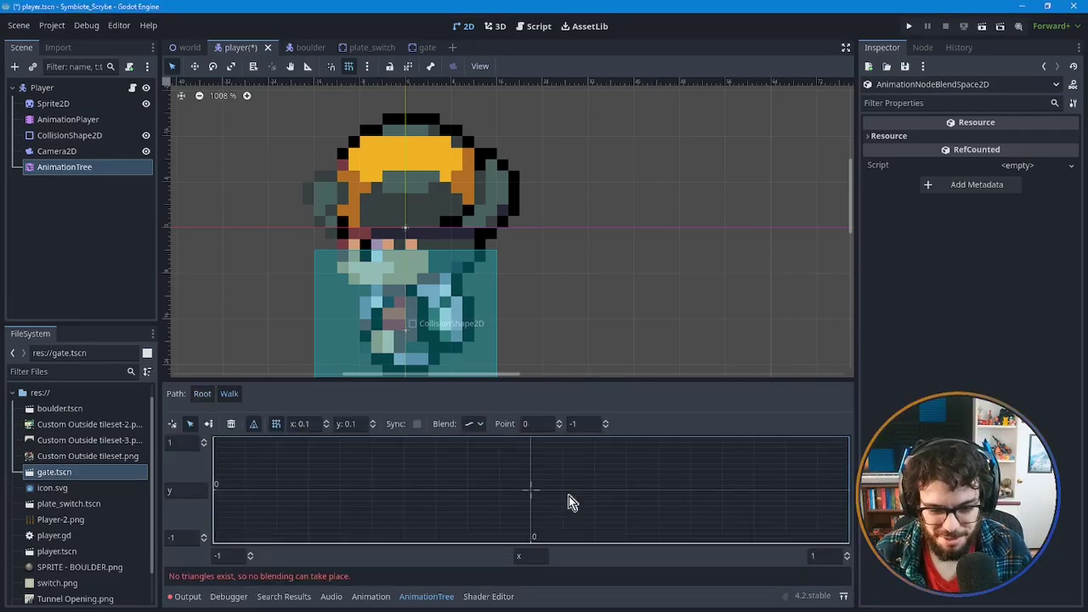
pyautogui.click(473, 423)
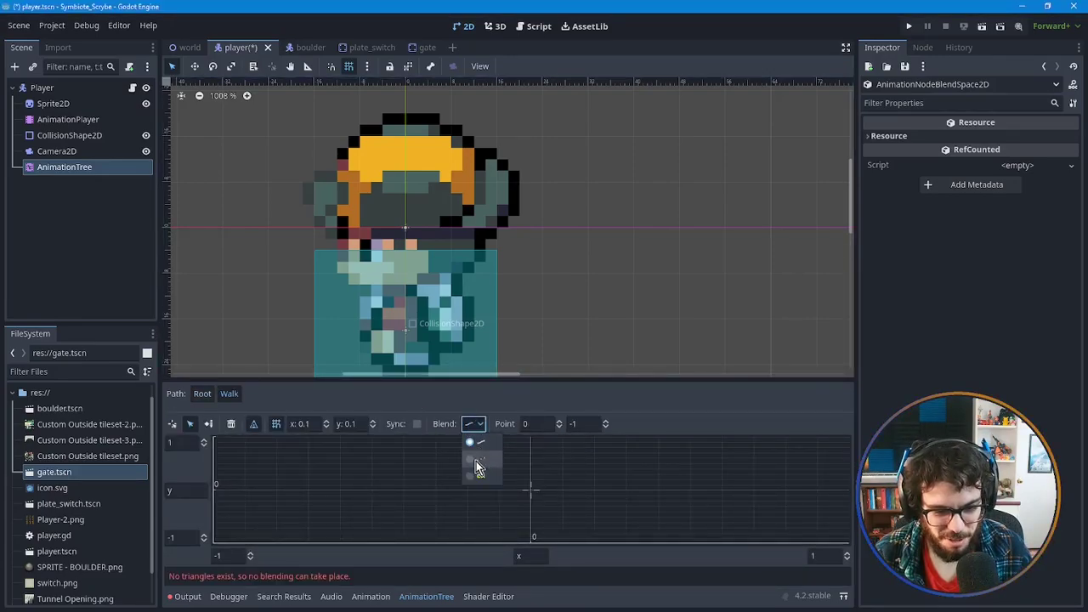
pyautogui.click(478, 459)
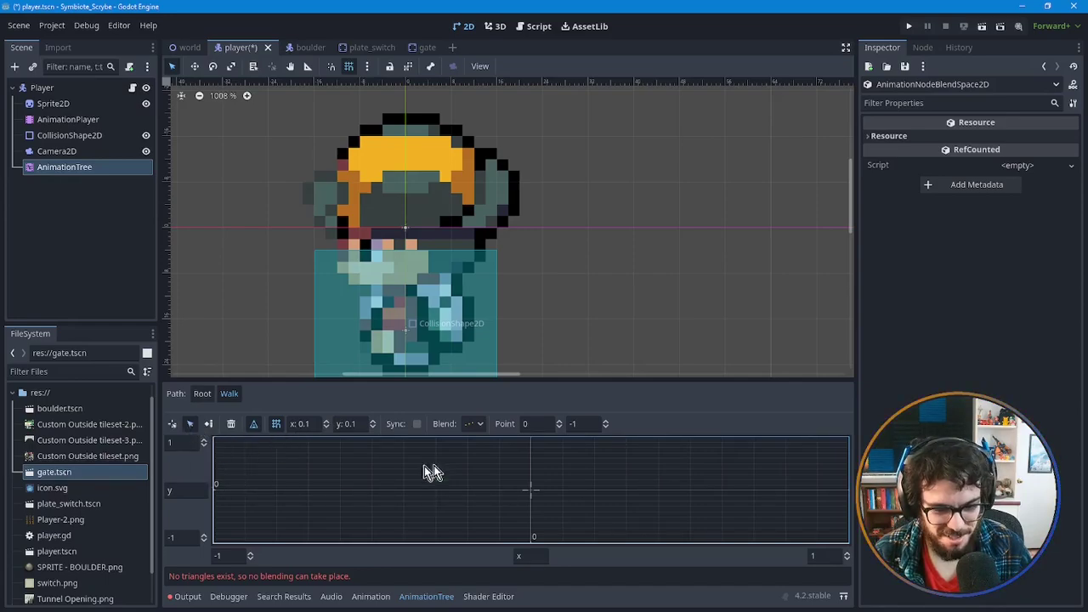
# Add the walk_left animation at (-1, 0) and walk_right at (1, 0) in the Walk blend space.
pyautogui.click(218, 496)
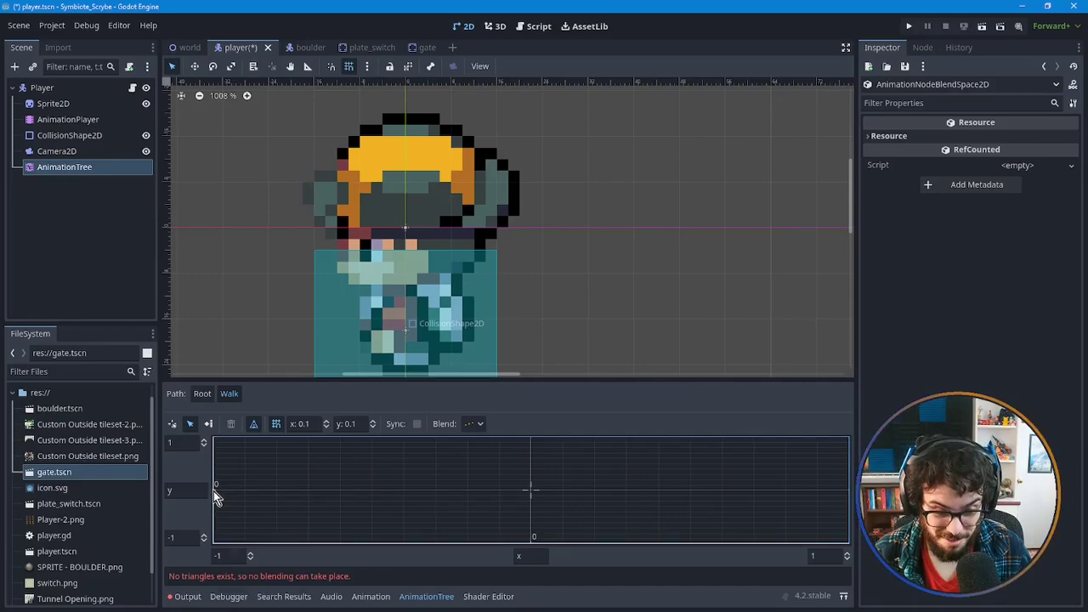
pyautogui.rightClick(213, 491)
pyautogui.moveTo(241, 502)
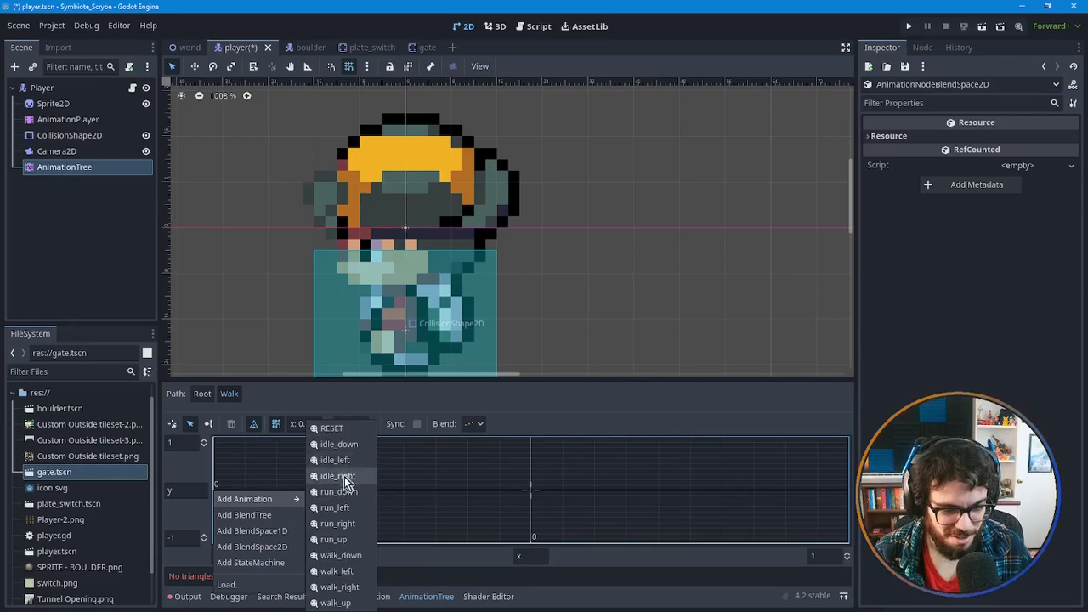
pyautogui.click(350, 570)
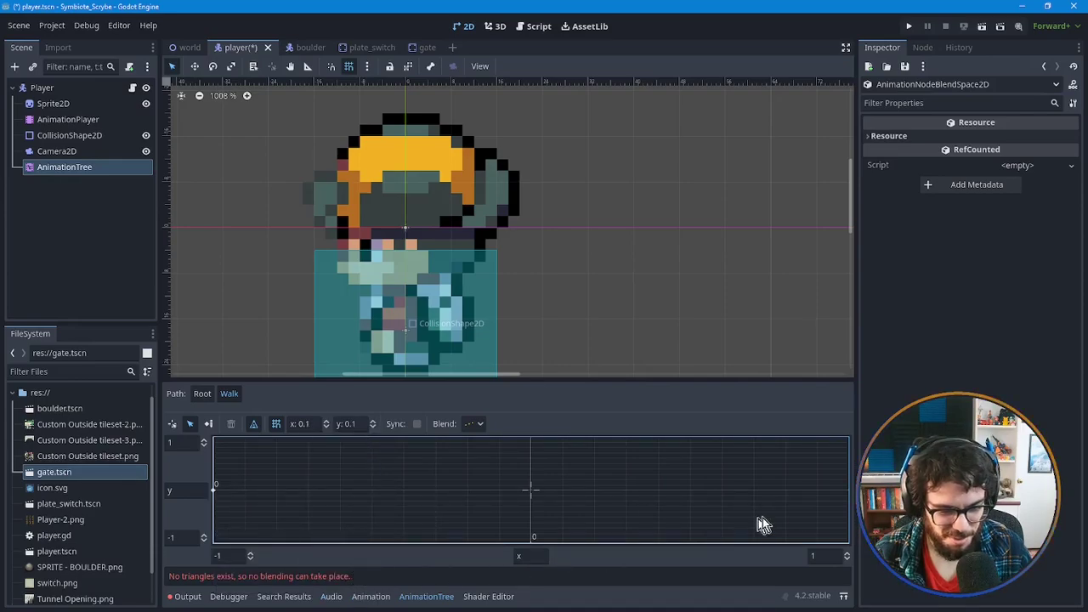
pyautogui.rightClick(846, 491)
pyautogui.moveTo(859, 499)
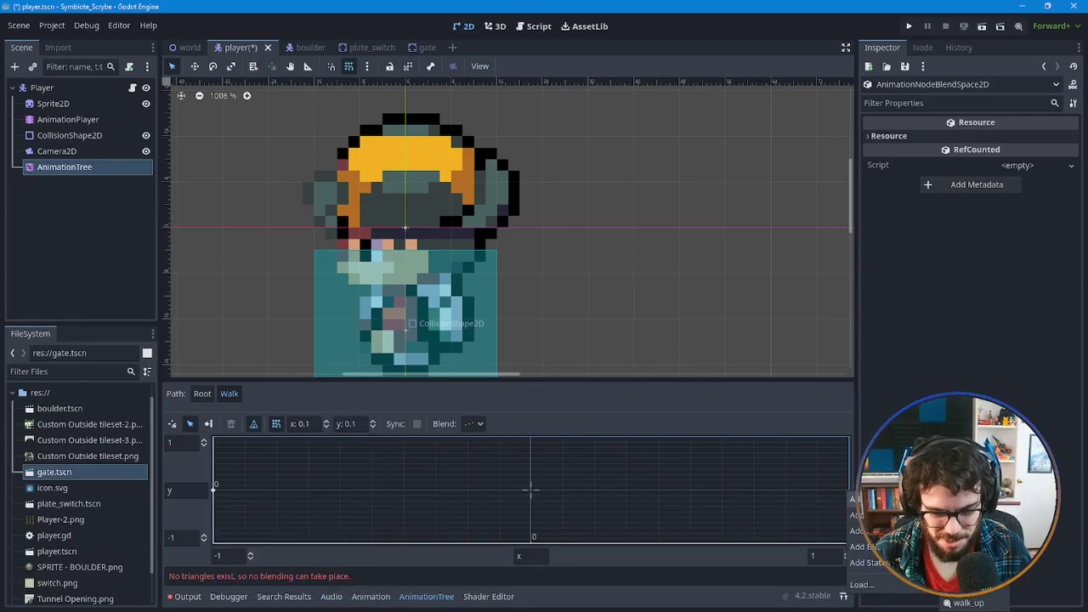
pyautogui.click(986, 600)
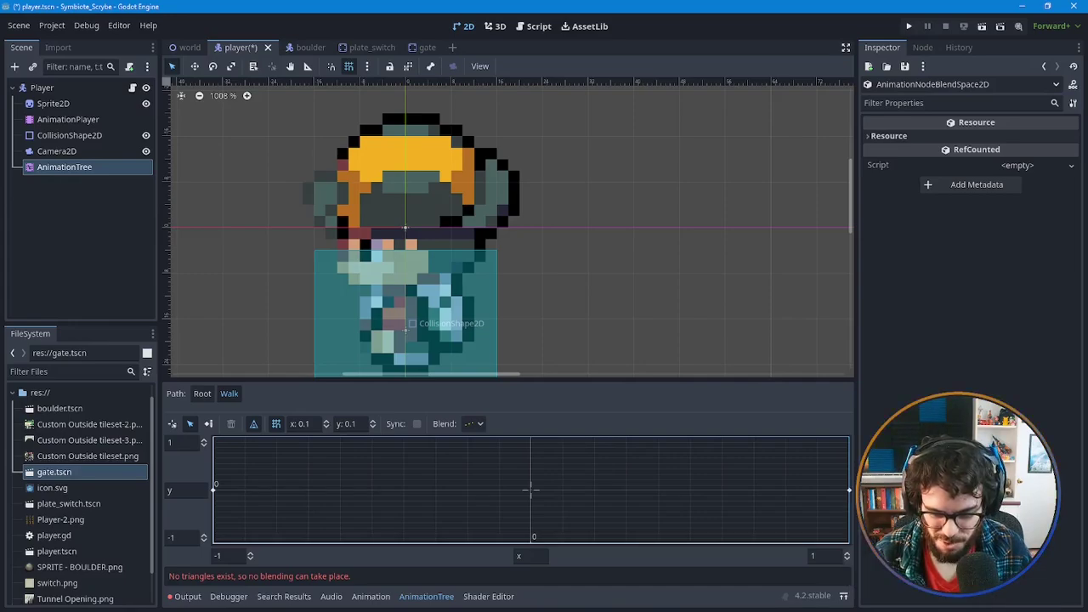
# Add the walk_down animation at (0, 1) and walk_up at (0, -1) in the Walk blend space.
pyautogui.rightClick(530, 438)
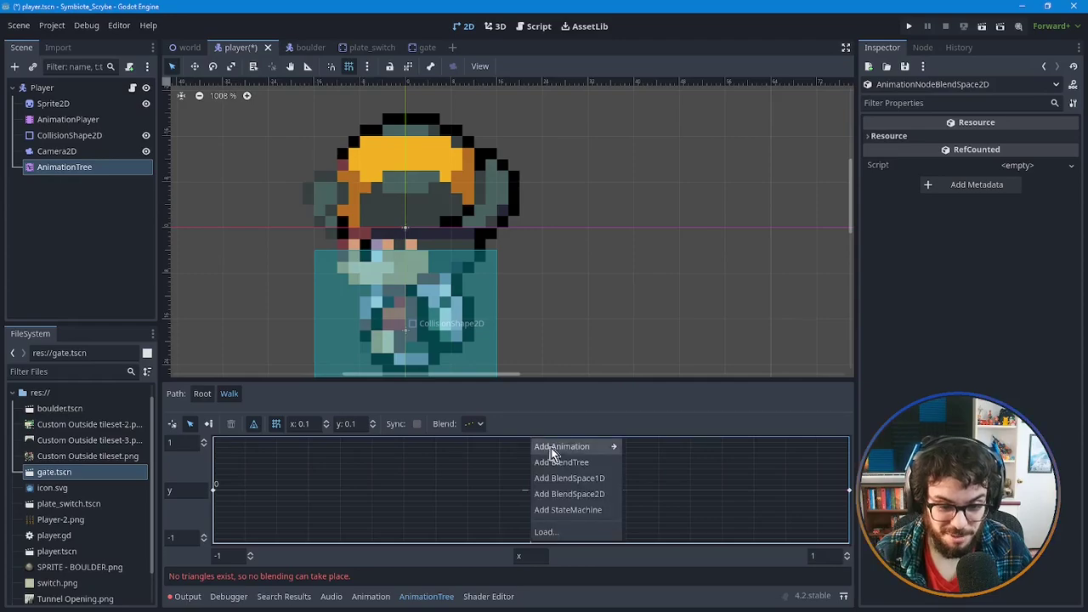
pyautogui.moveTo(585, 449)
pyautogui.click(675, 557)
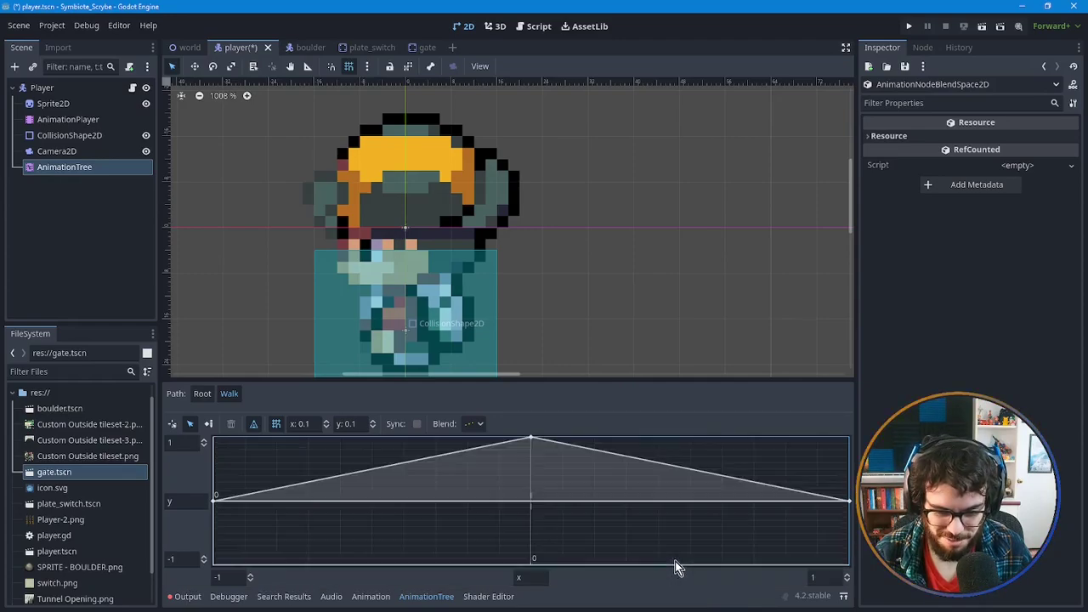
pyautogui.rightClick(533, 571)
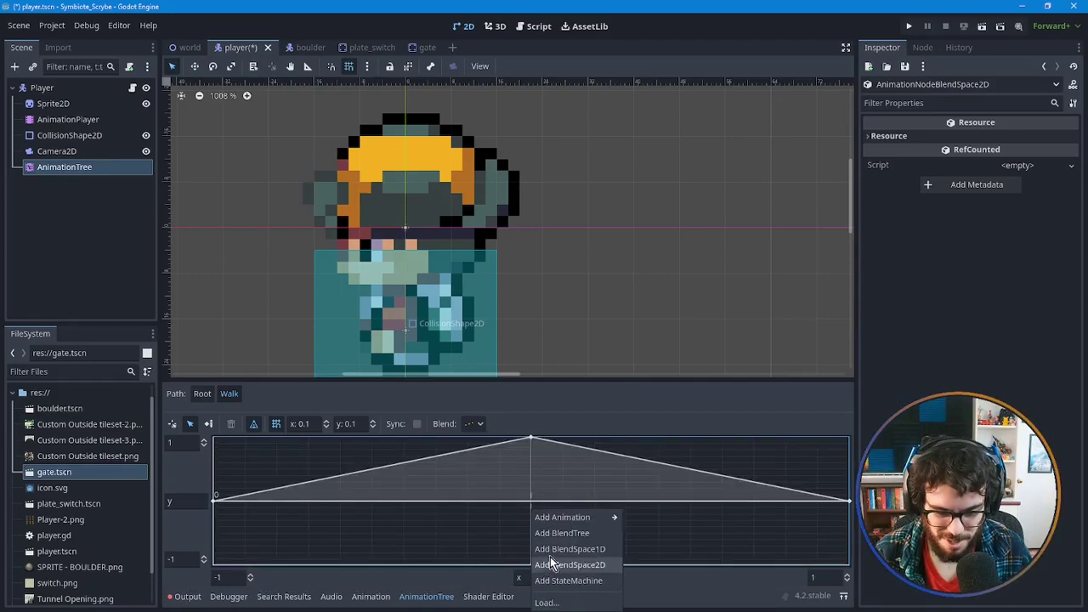
pyautogui.moveTo(578, 517)
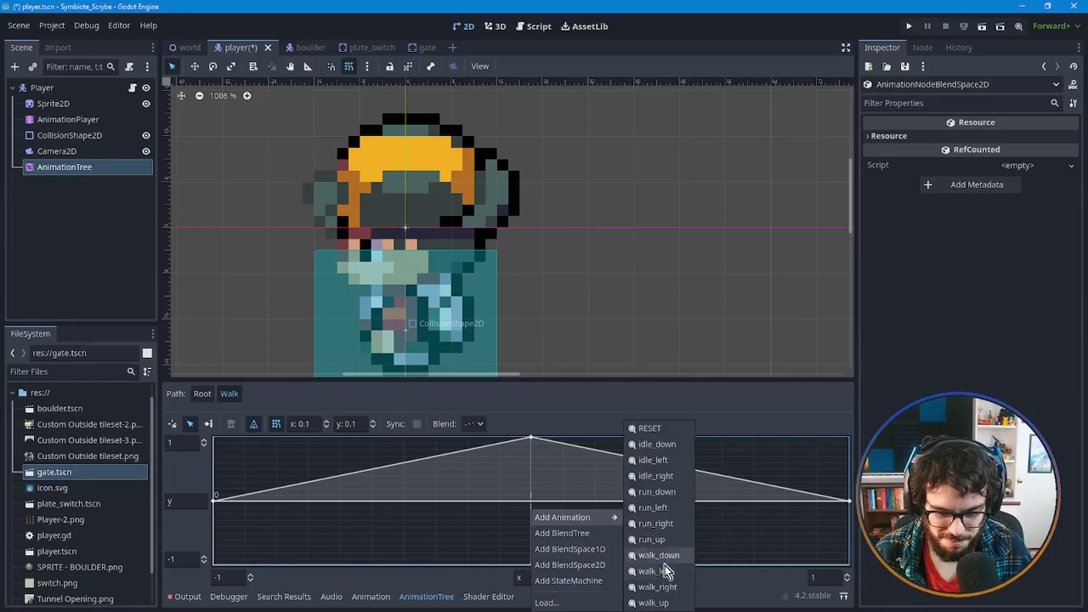
pyautogui.click(653, 603)
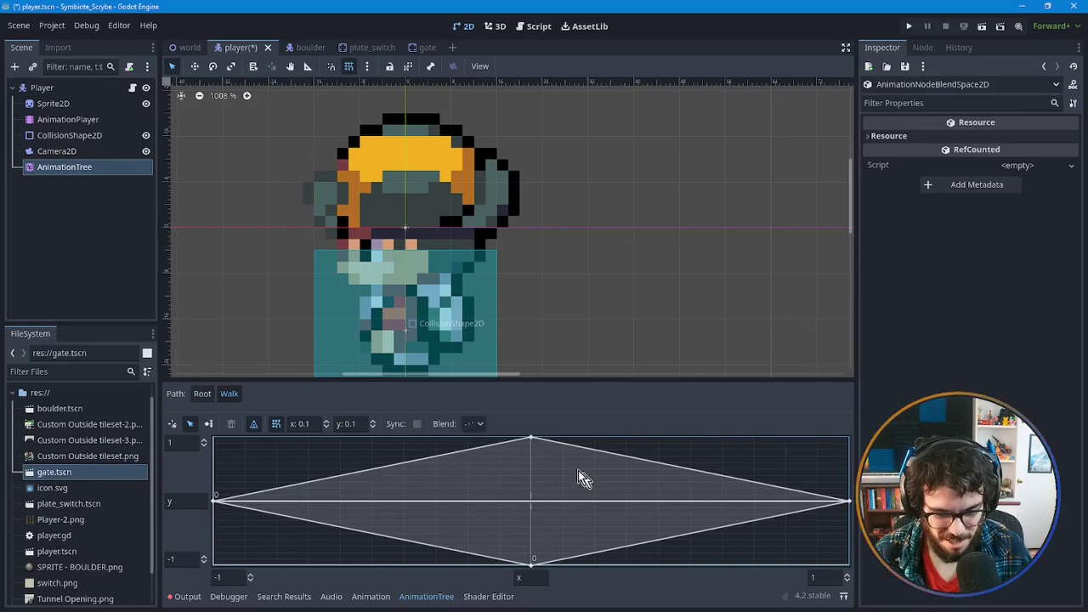
# Select each of the four Walk blend points and check its assigned animation and coordinates.
pyautogui.click(212, 503)
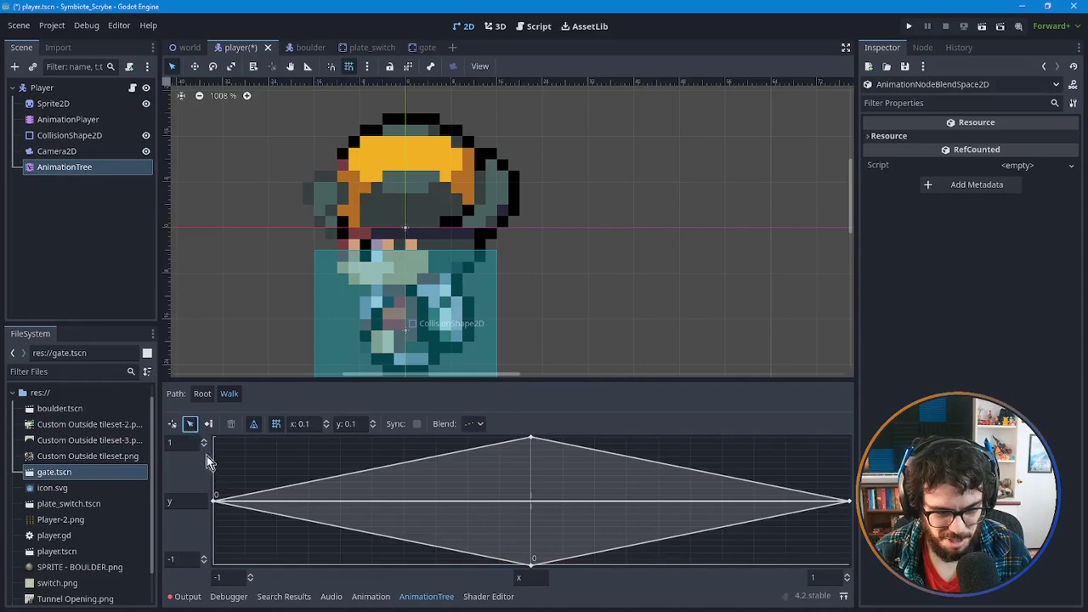
pyautogui.click(214, 500)
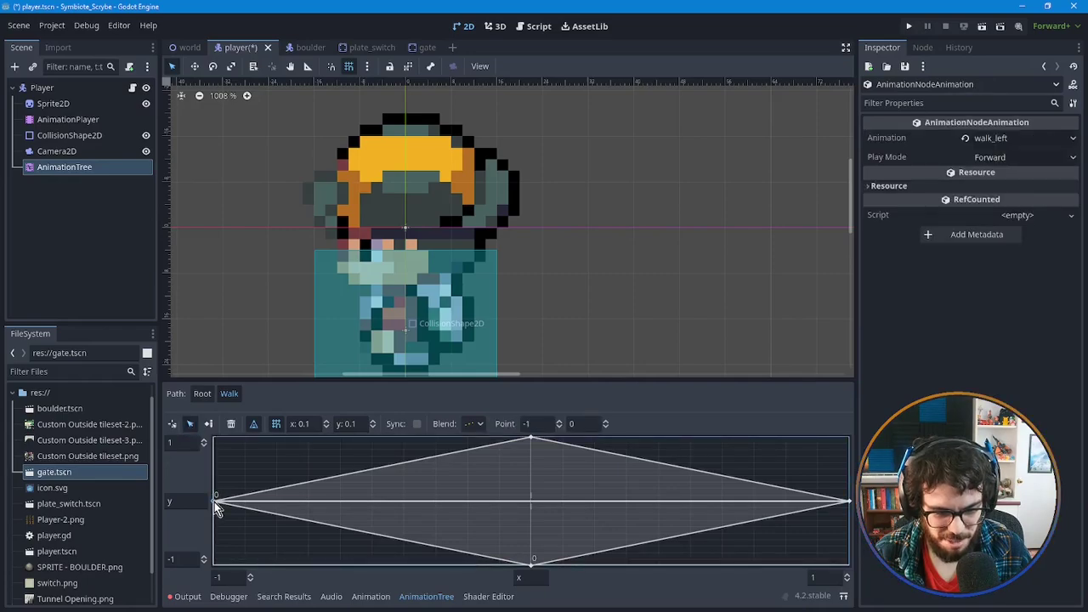
pyautogui.click(531, 441)
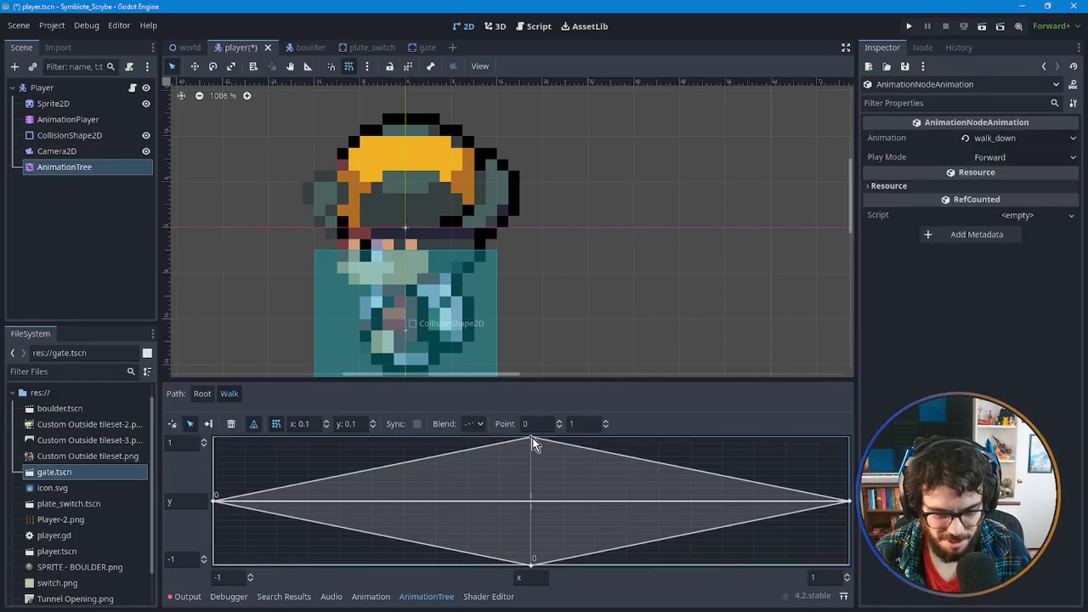
pyautogui.click(847, 501)
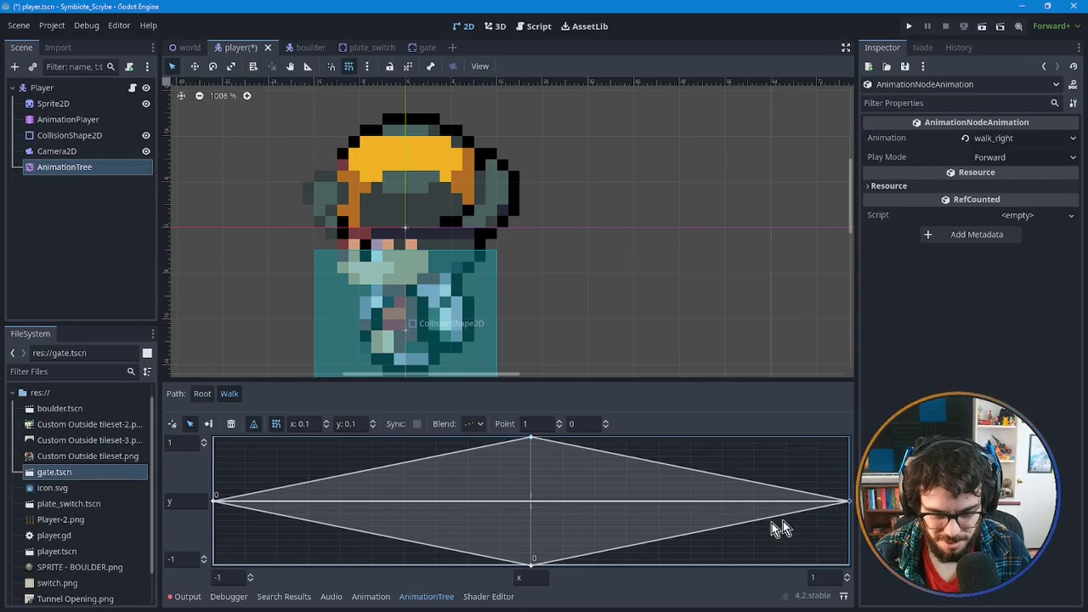
pyautogui.click(534, 562)
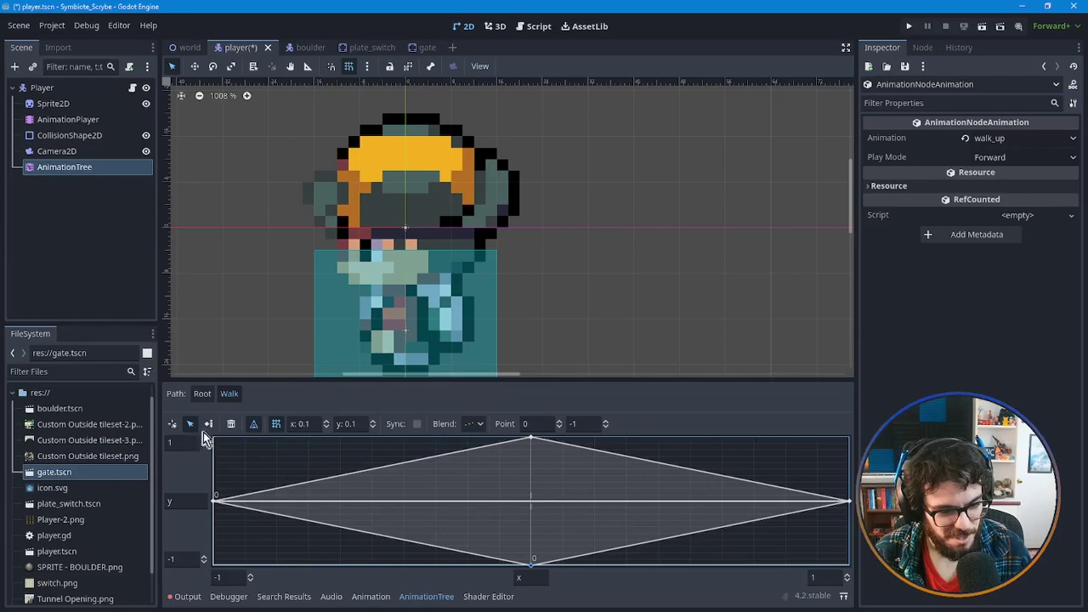
# Return to the root of the state machine and connect Idle to Walk with a transition.
pyautogui.click(202, 393)
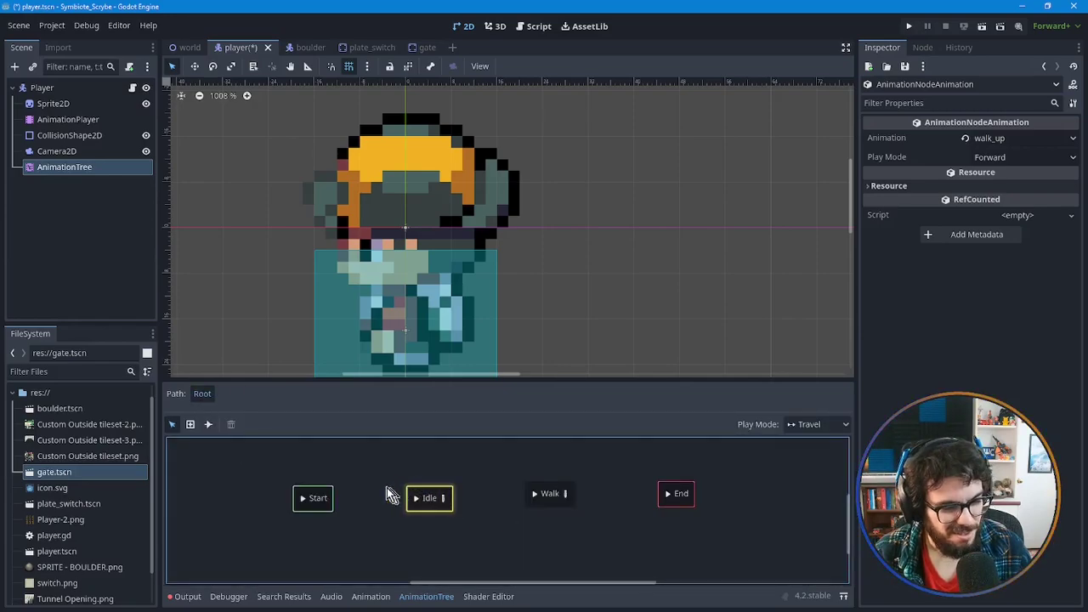
pyautogui.click(208, 425)
pyautogui.moveTo(433, 498); pyautogui.dragTo(550, 493)
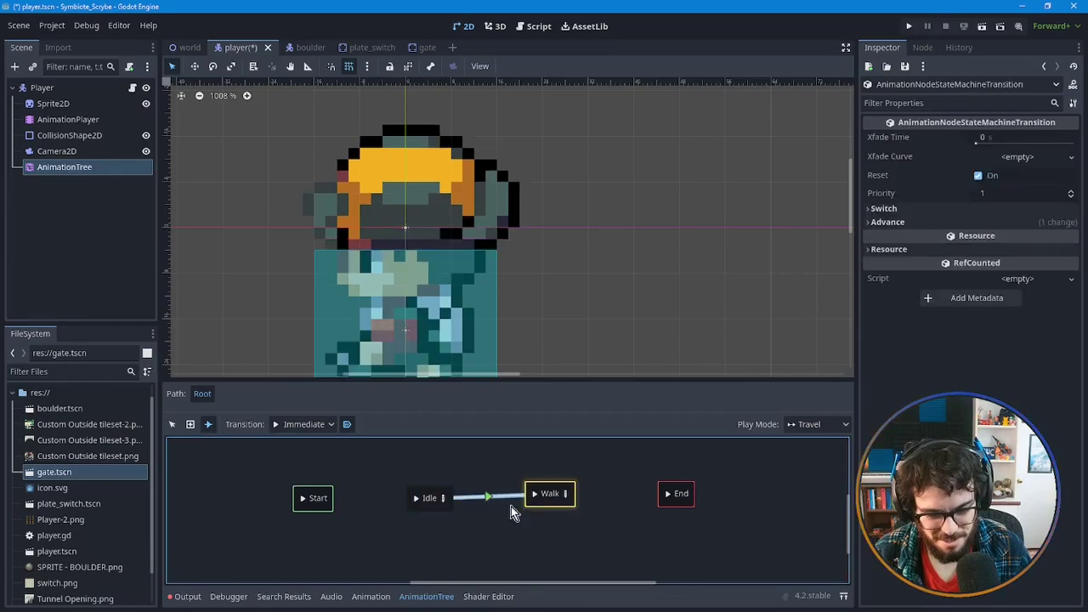
# Add a transition leading from Walk back to Idle.
pyautogui.rightClick(403, 507)
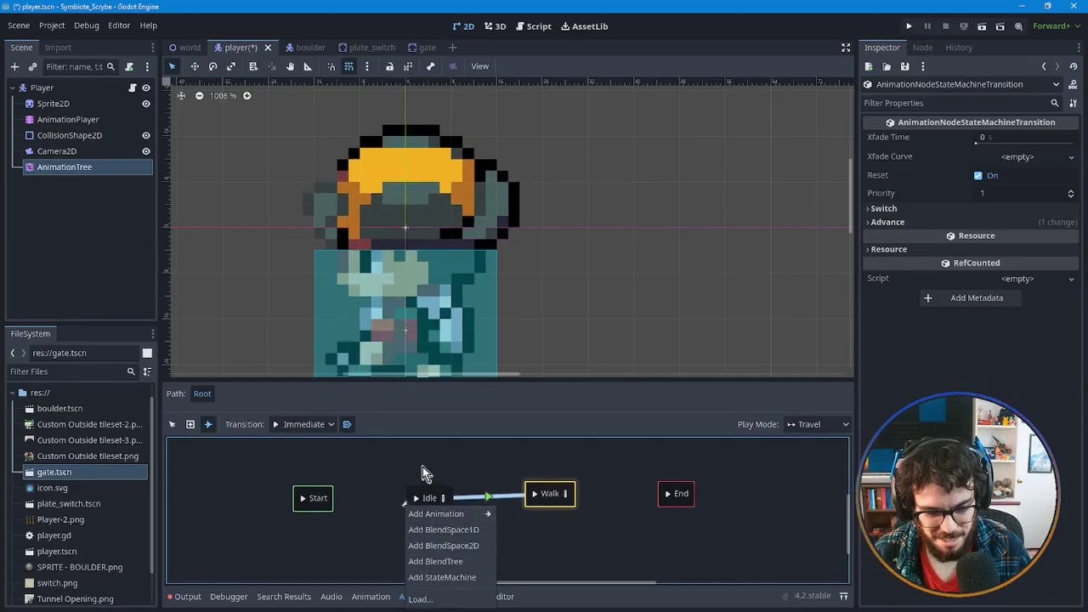
pyautogui.click(419, 458)
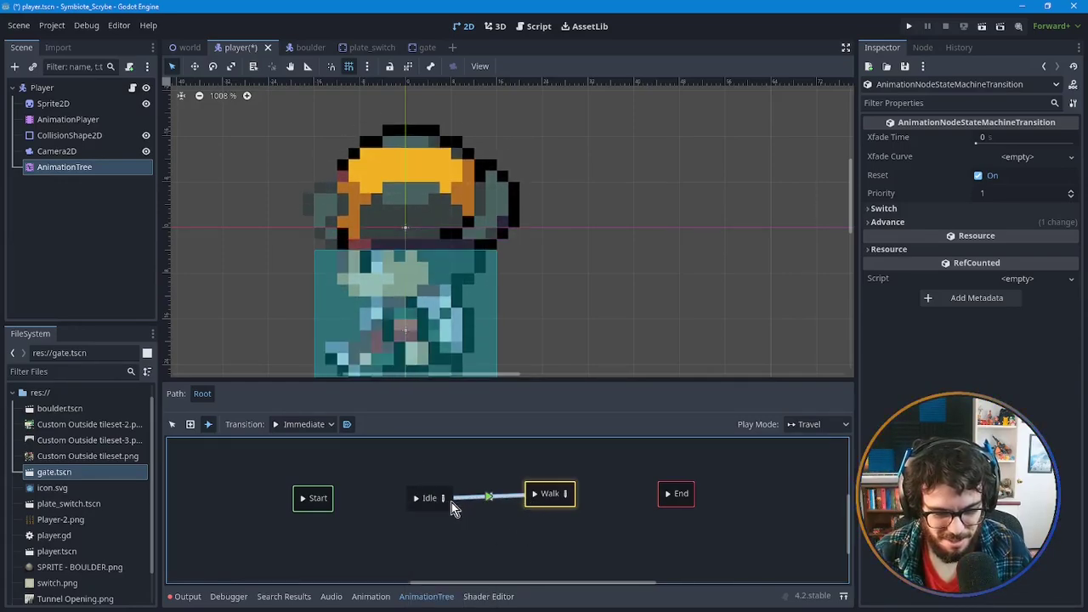
pyautogui.moveTo(451, 503); pyautogui.dragTo(451, 502)
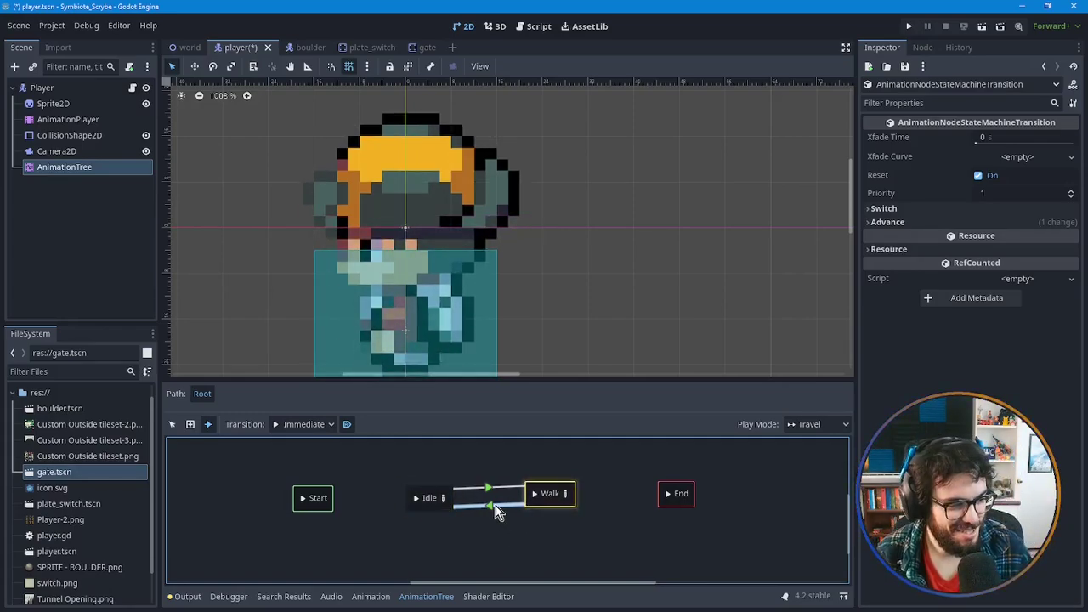
# Delete the transition leading from Walk back to Idle.
pyautogui.rightClick(420, 500)
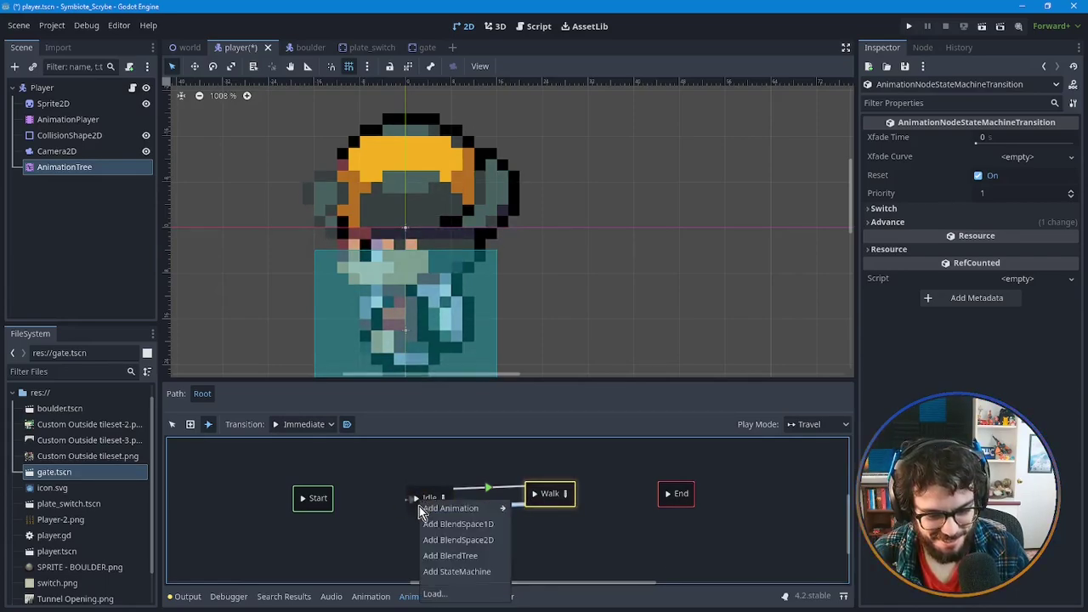
pyautogui.click(415, 497)
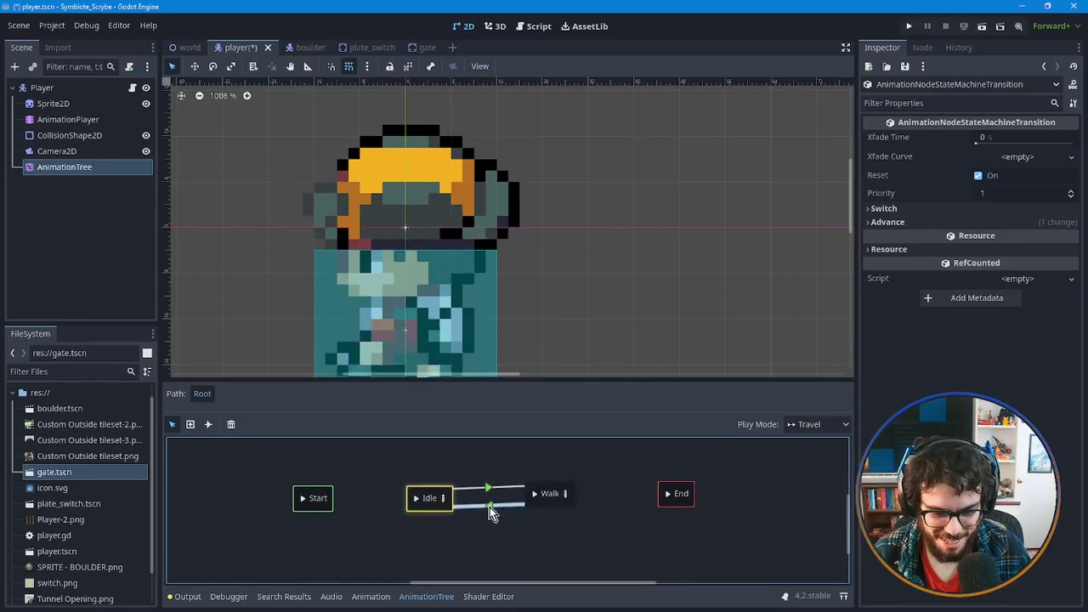
pyautogui.press('Delete')
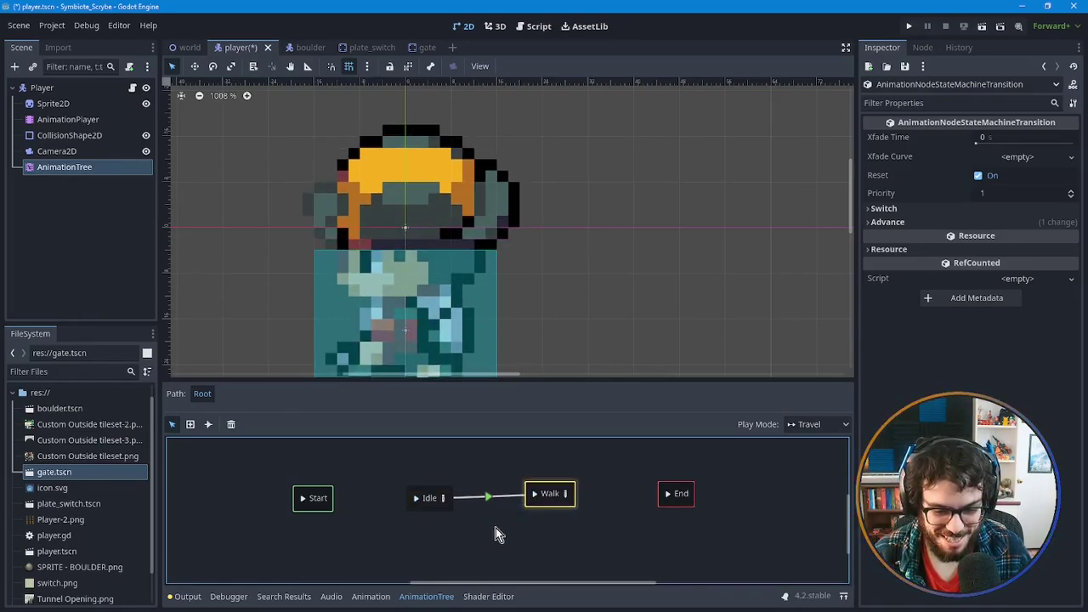
# Move the Idle node up slightly so it lines up level with Walk.
pyautogui.click(422, 493)
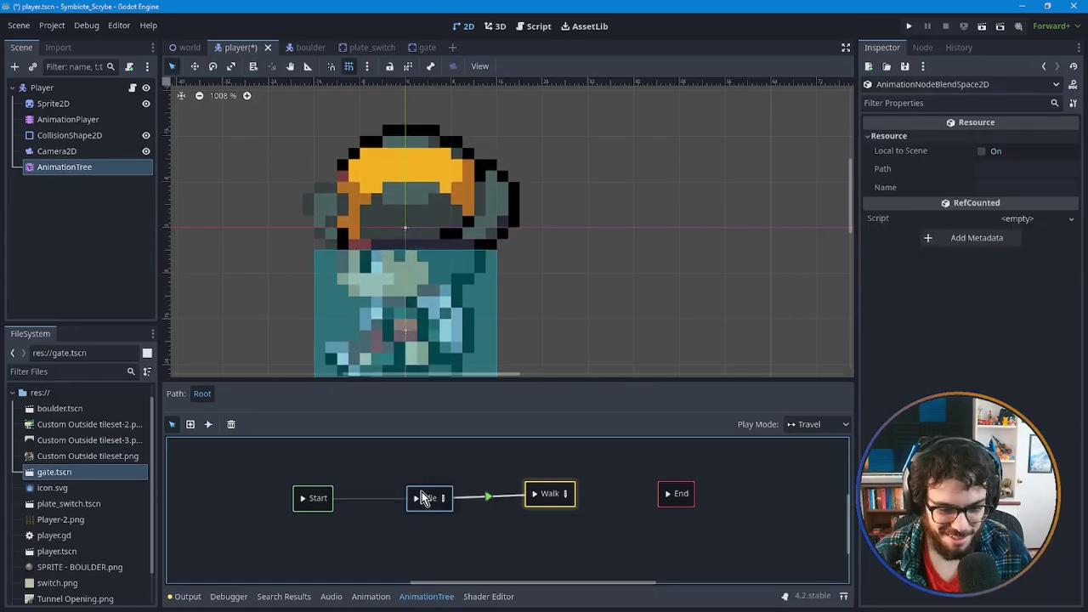
pyautogui.moveTo(418, 499); pyautogui.dragTo(420, 493)
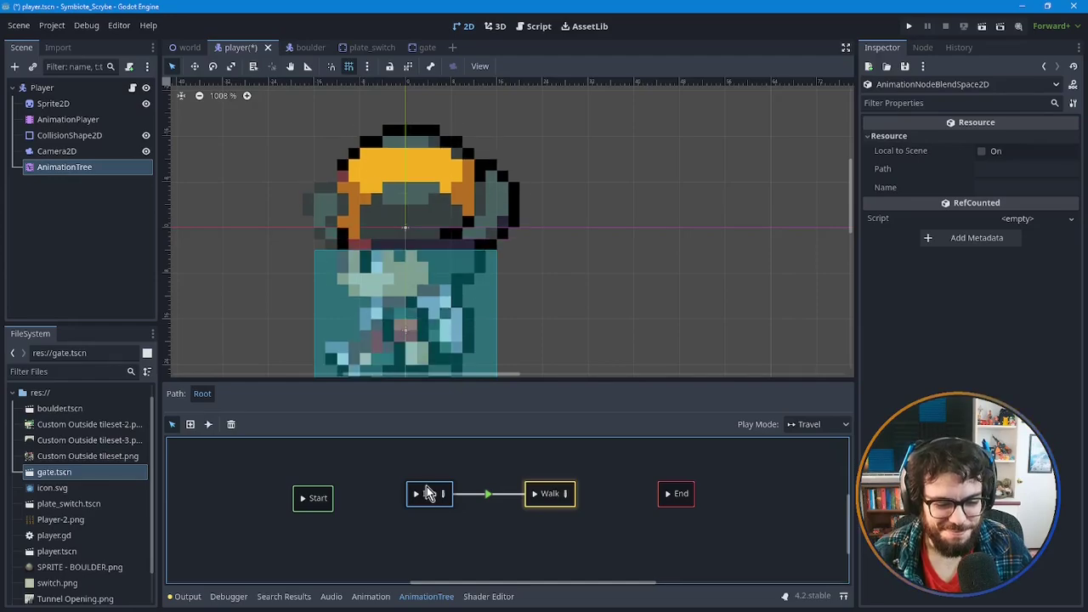
# Try to delete the Start node from the state machine.
pyautogui.rightClick(307, 504)
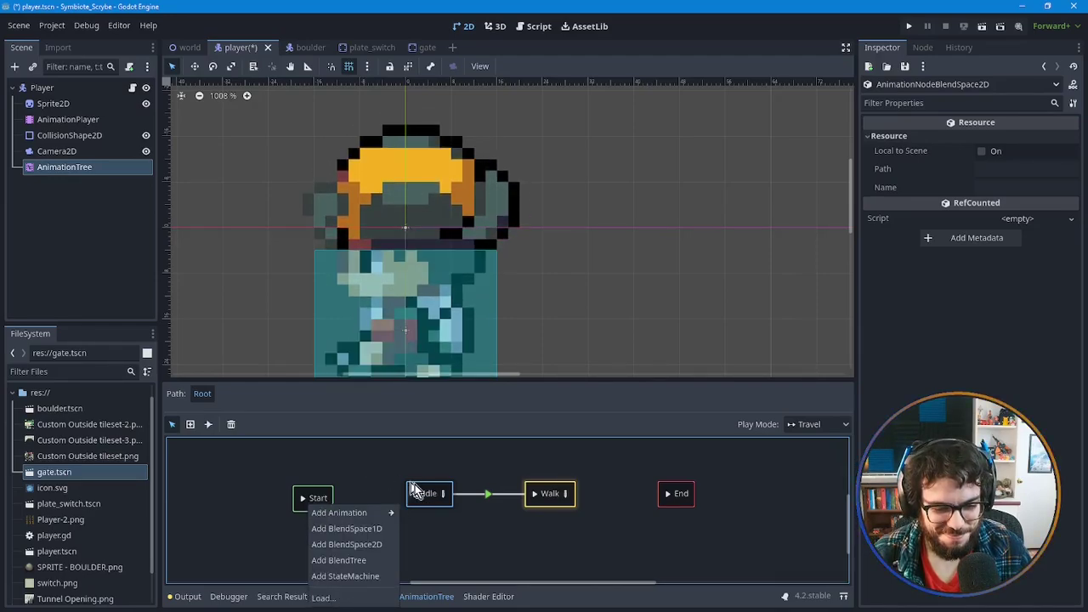
pyautogui.click(306, 503)
pyautogui.click(305, 503)
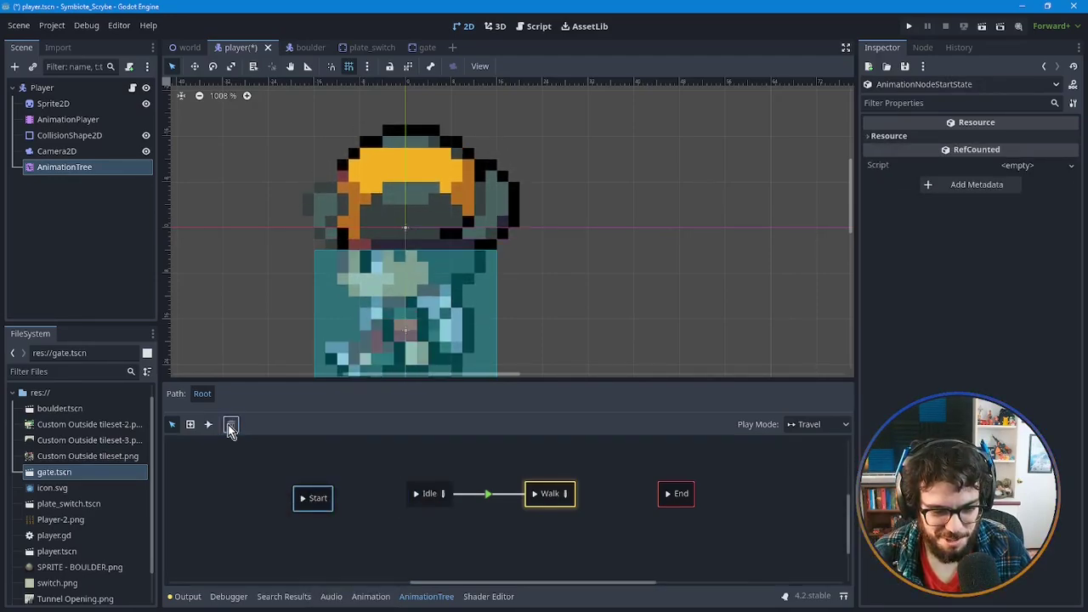
pyautogui.click(229, 425)
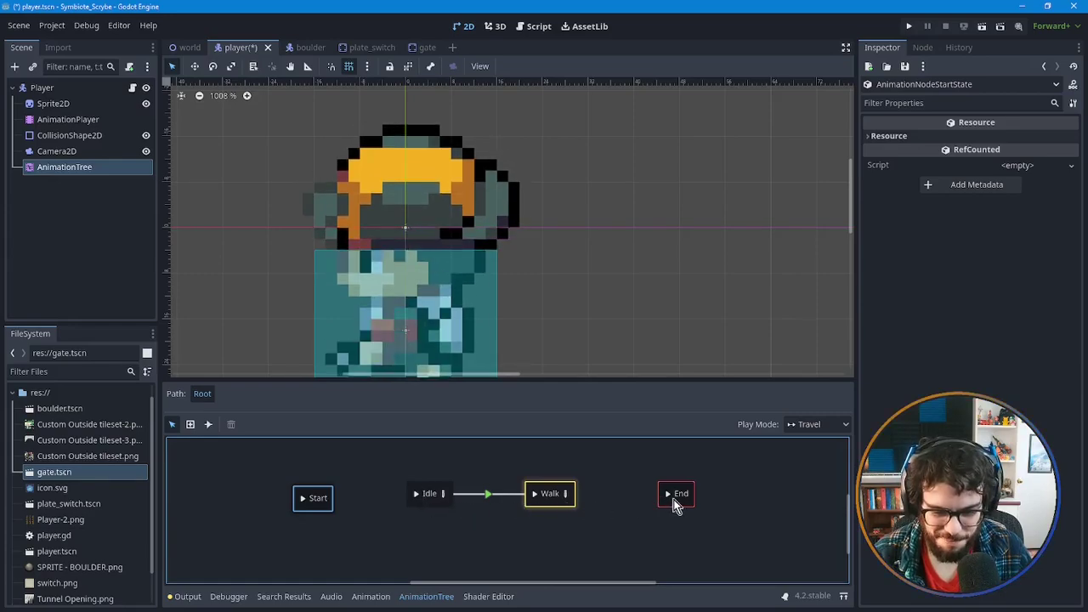
pyautogui.click(427, 501)
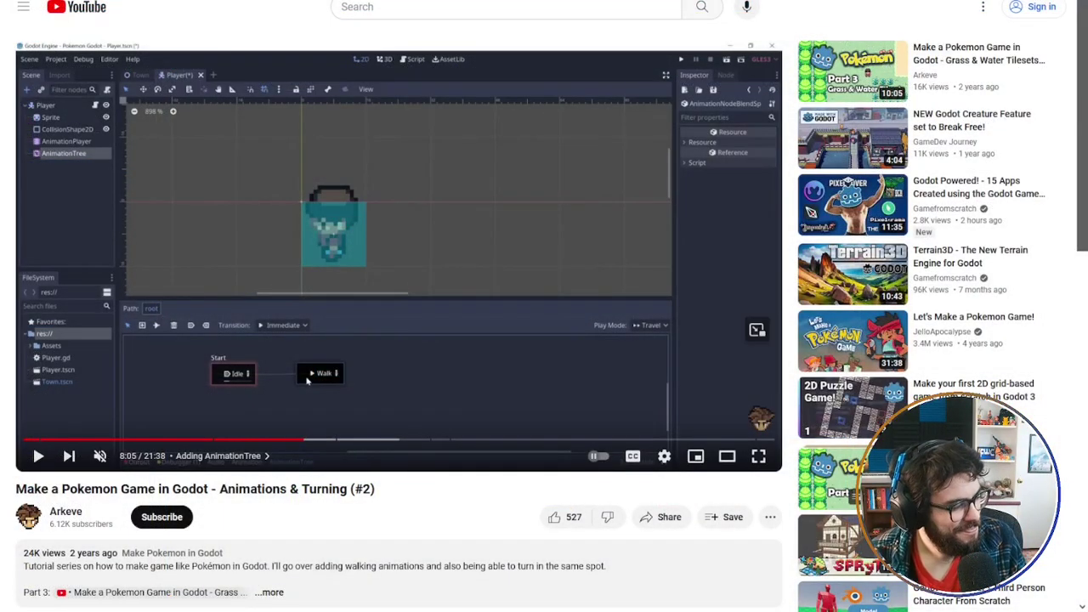
# Watch the tutorial video with sound from 8:05, covering the Walk blend space, the two-way Idle–Walk transitions and the player script.
pyautogui.click(143, 457)
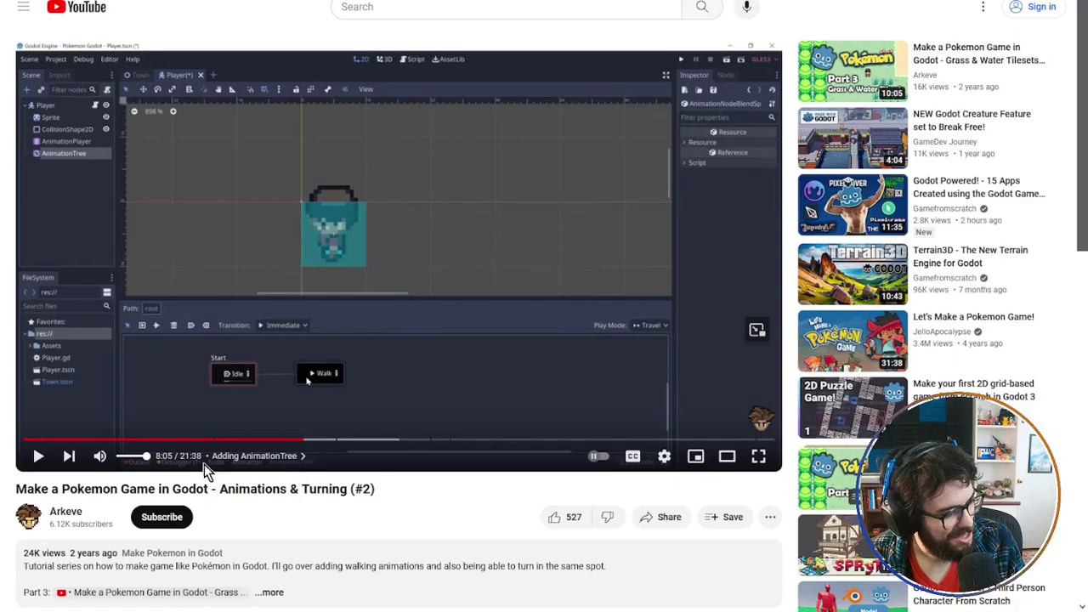
pyautogui.click(483, 289)
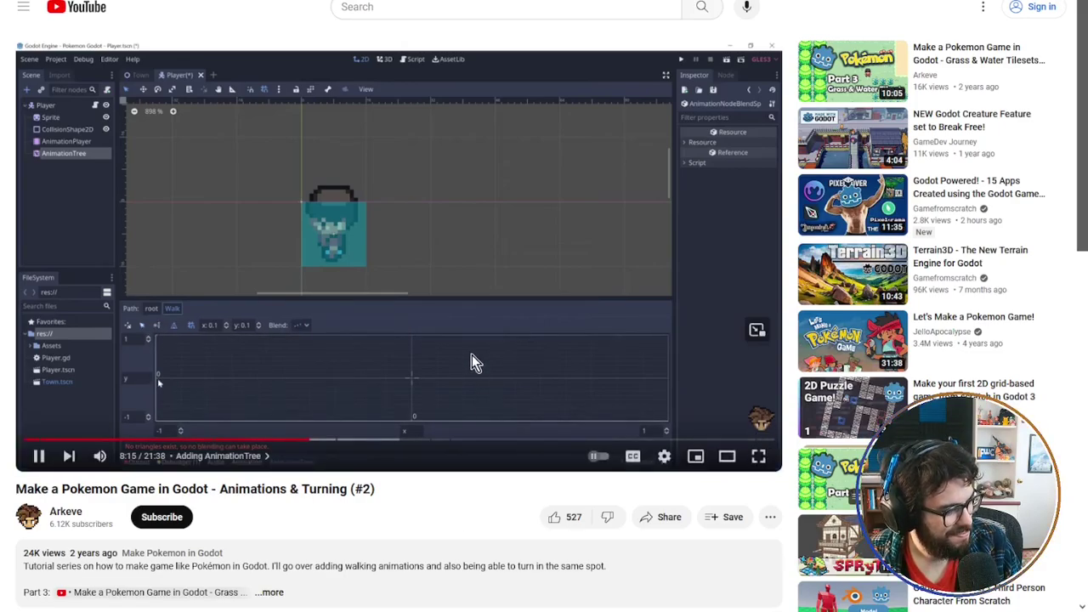
pyautogui.press('Right')
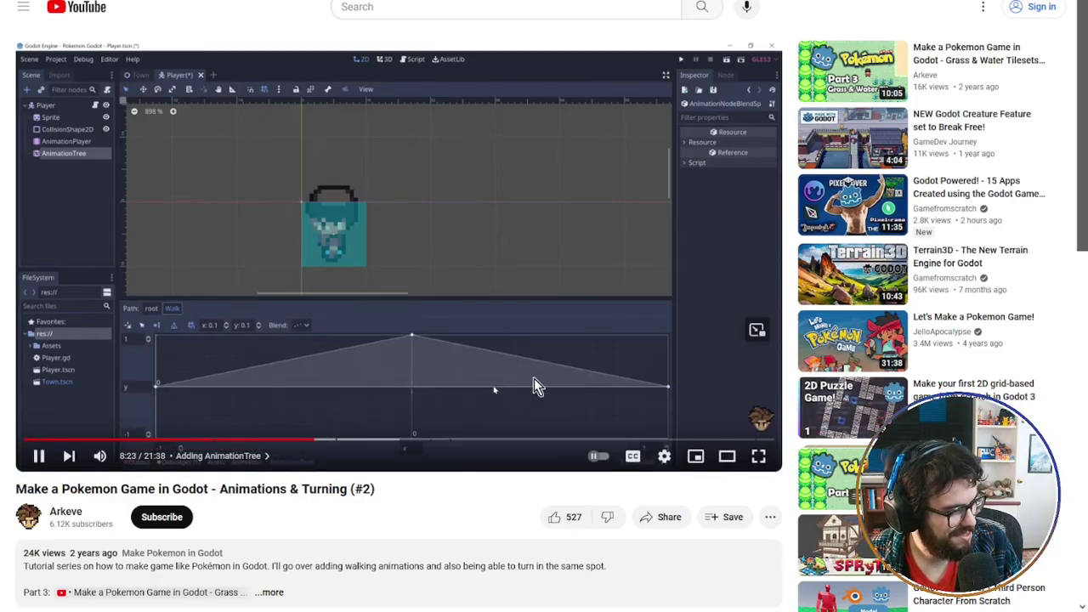
pyautogui.press('Right')
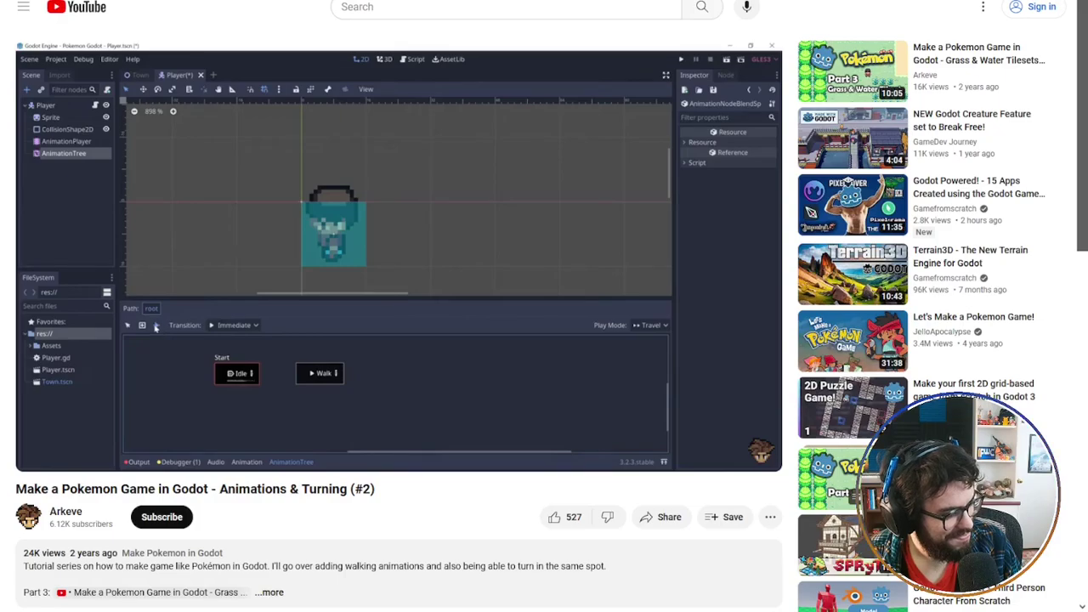
pyautogui.moveTo(581, 349)
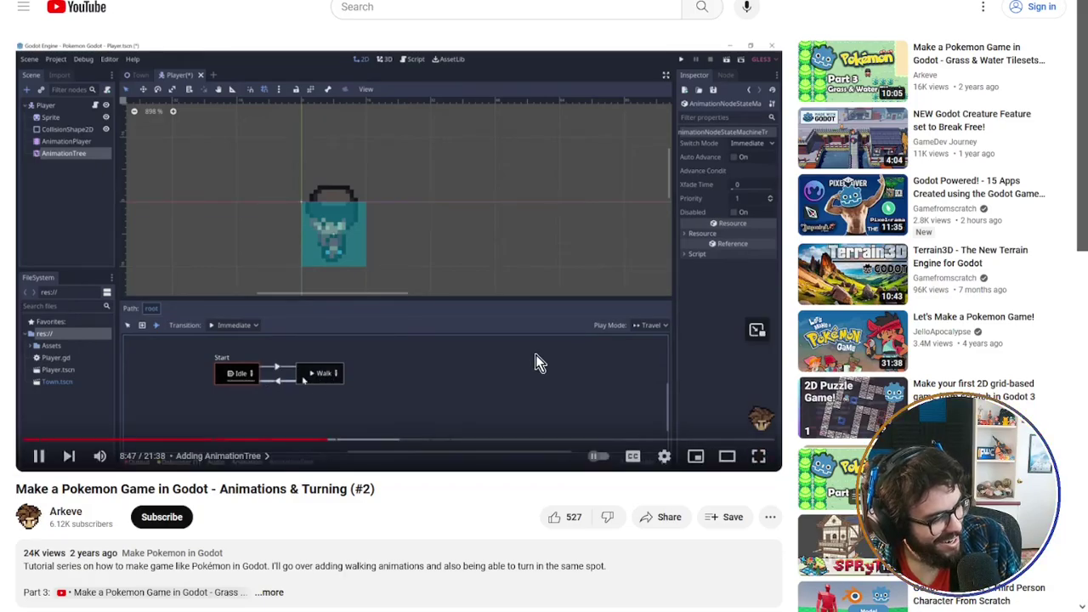
pyautogui.click(459, 367)
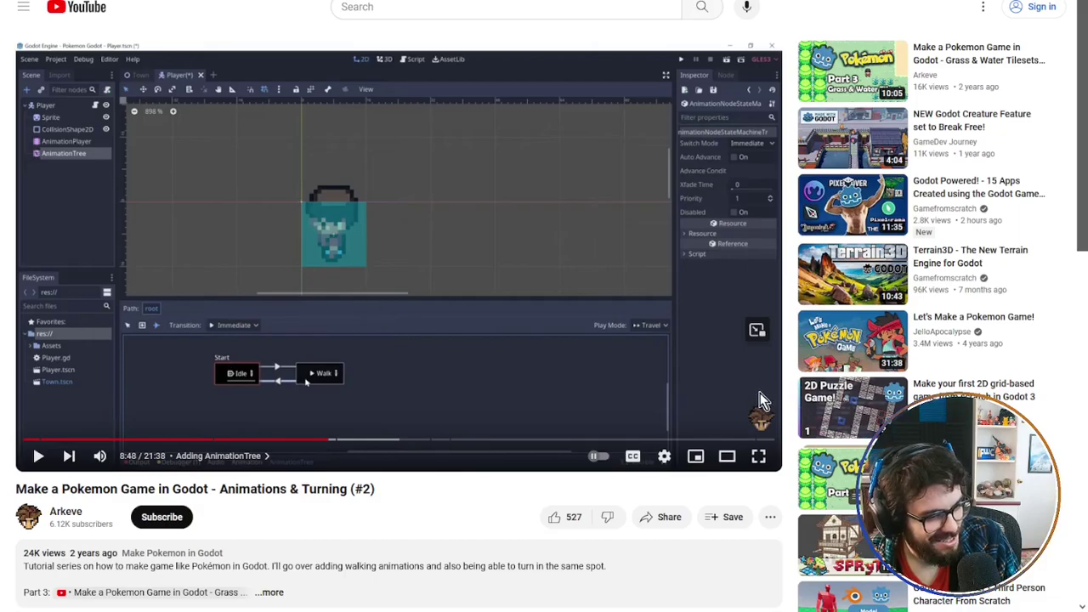
pyautogui.click(399, 332)
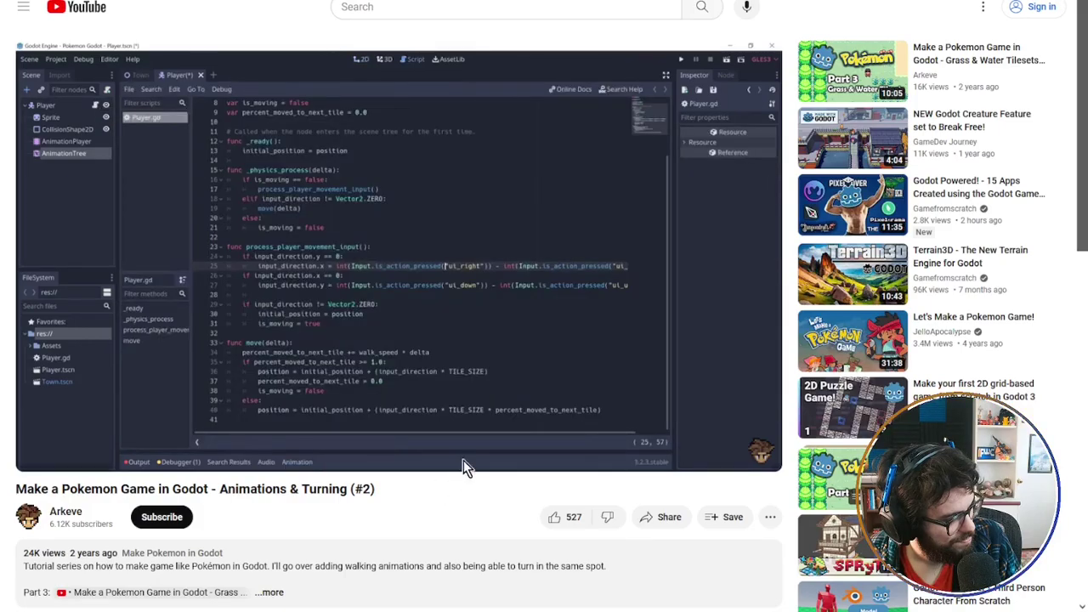
pyautogui.click(544, 416)
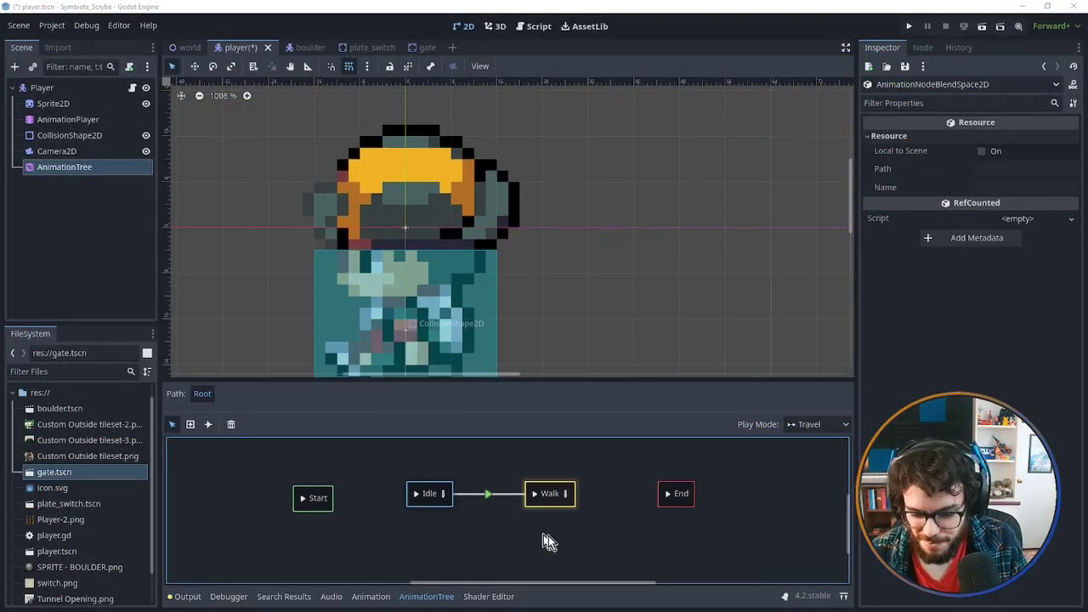
# Try a transition from Walk back to Idle in the state machine, and delete it again.
pyautogui.click(208, 427)
pyautogui.moveTo(530, 504); pyautogui.dragTo(443, 498)
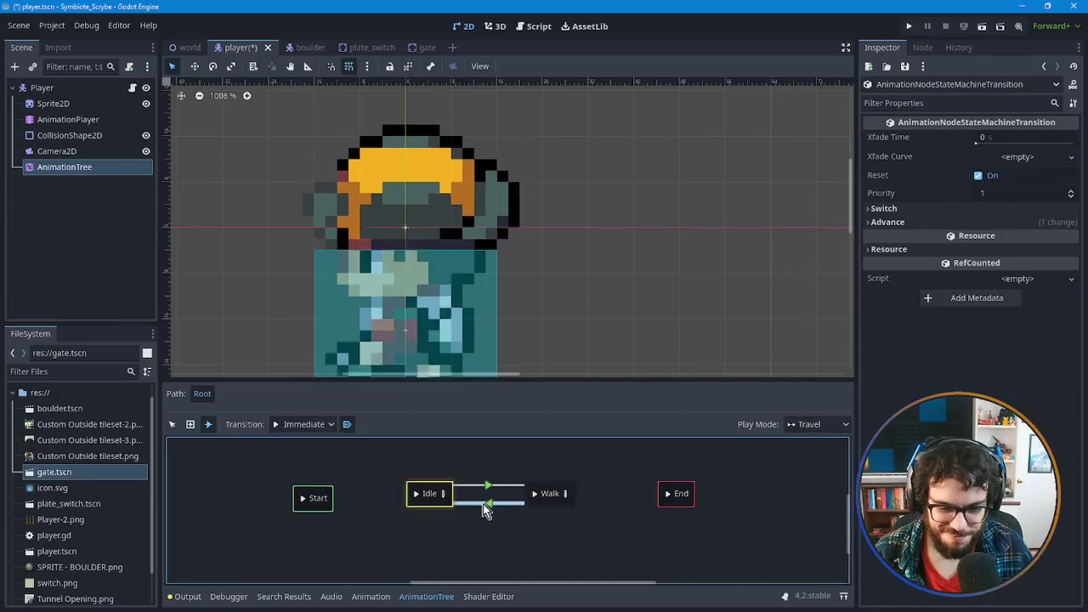
pyautogui.press('Delete')
pyautogui.click(606, 316)
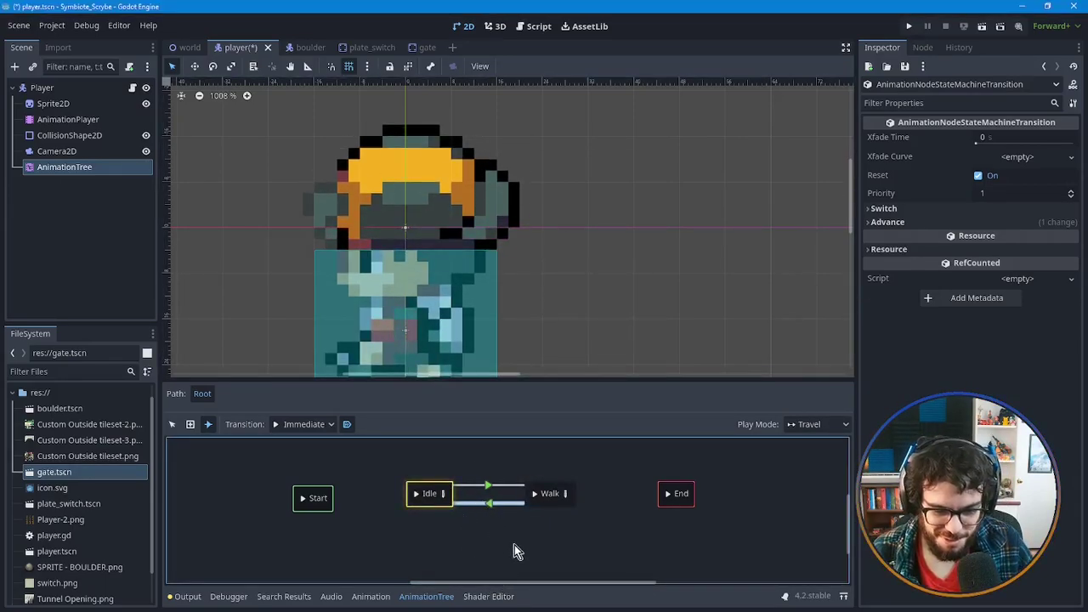
pyautogui.press('Delete')
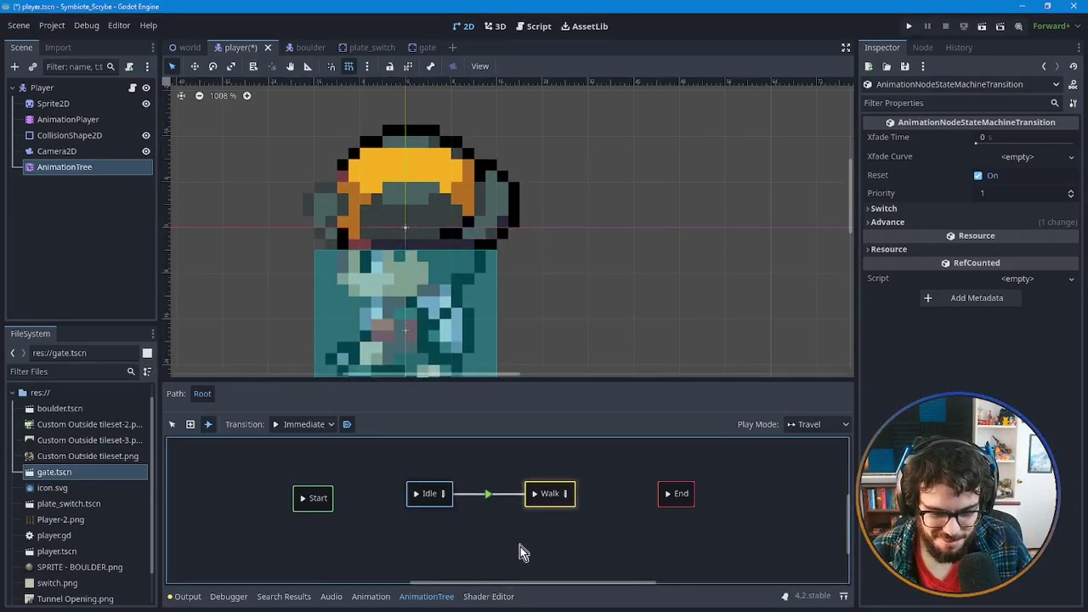
# Try a transition from Walk to End in the state machine, and delete it again.
pyautogui.rightClick(431, 491)
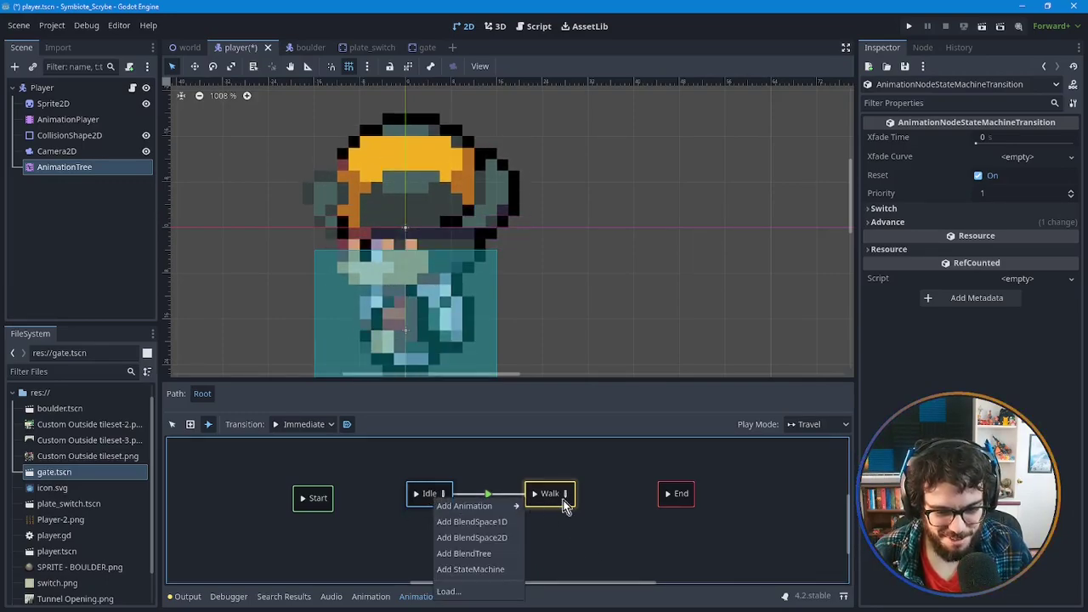
pyautogui.click(569, 531)
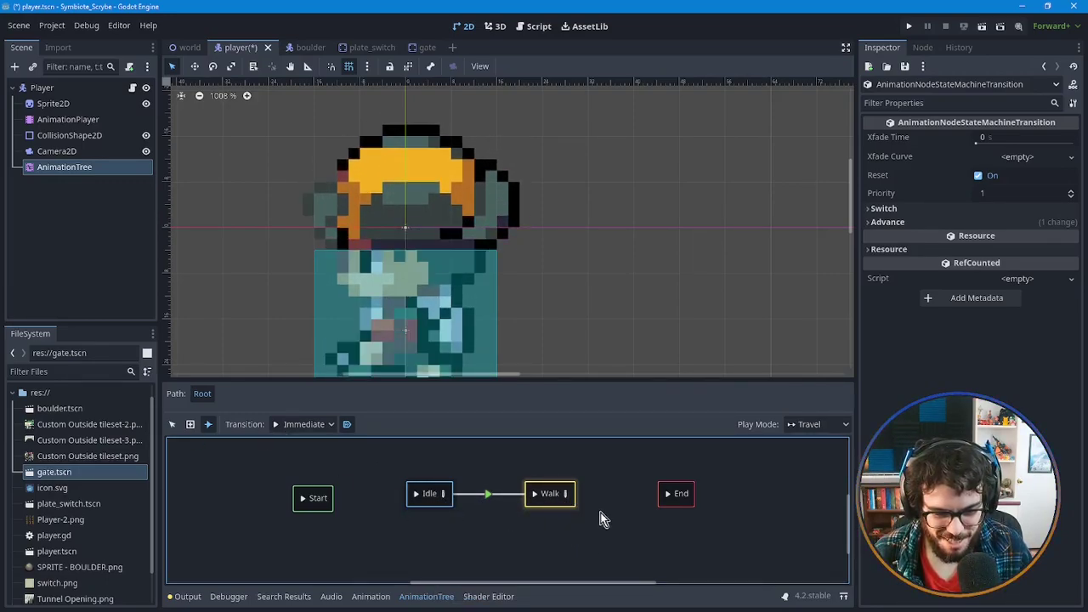
pyautogui.moveTo(576, 504); pyautogui.dragTo(708, 494)
pyautogui.rightClick(709, 494)
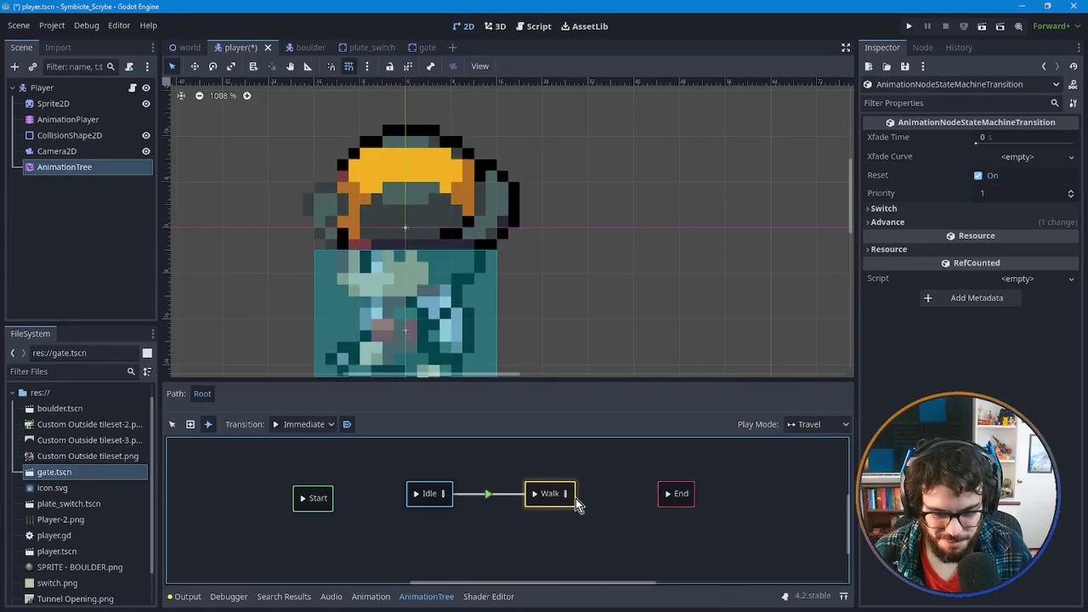
pyautogui.moveTo(576, 498); pyautogui.dragTo(672, 495)
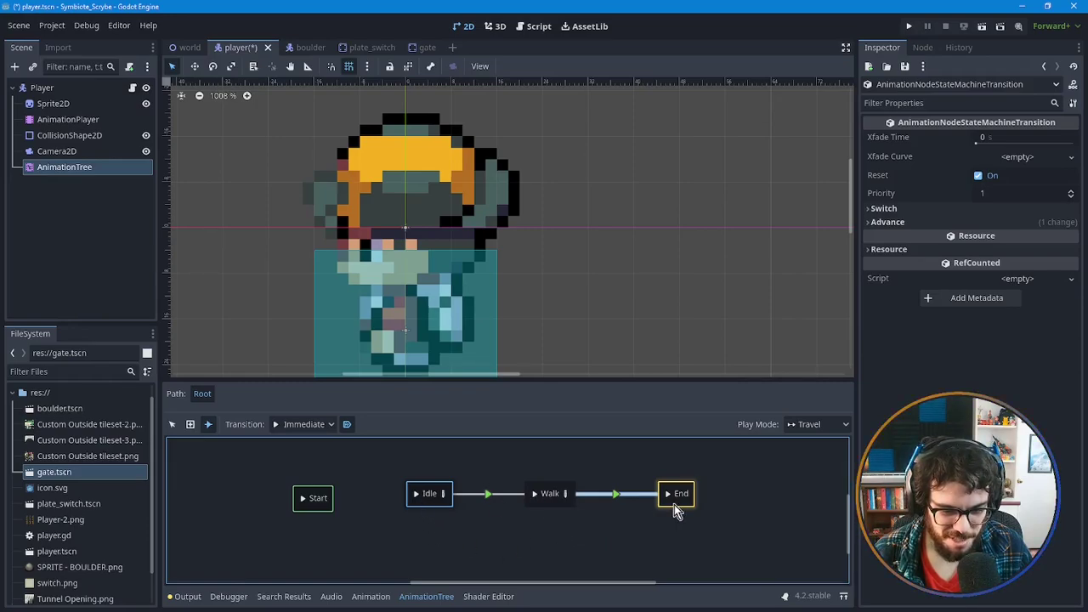
pyautogui.press('Delete')
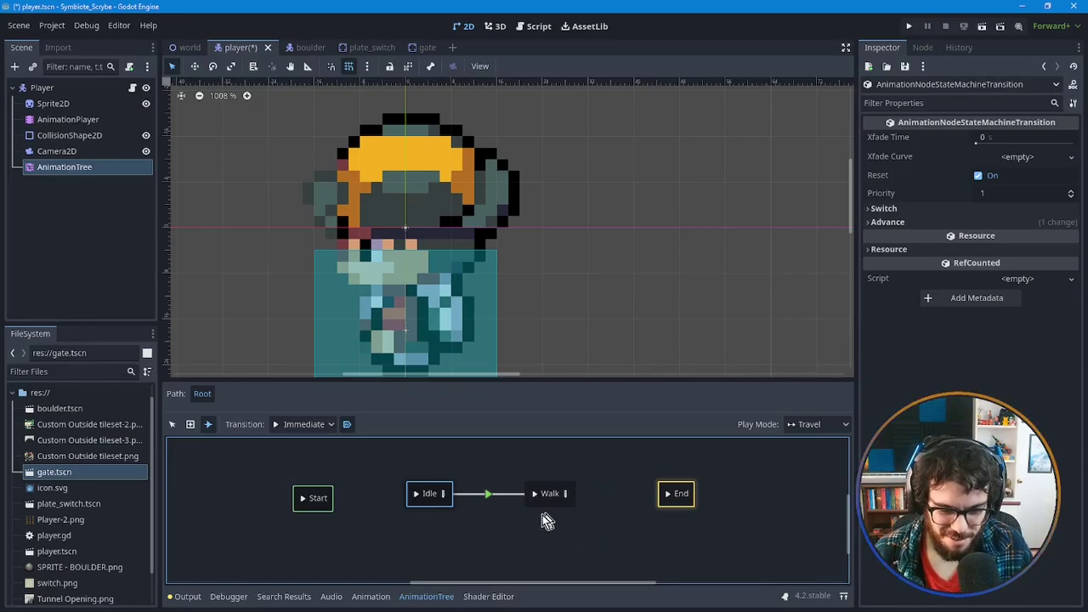
# Add transitions from Start to Idle, from Walk to End, and from Walk back to Idle.
pyautogui.rightClick(312, 500)
pyautogui.click(333, 486)
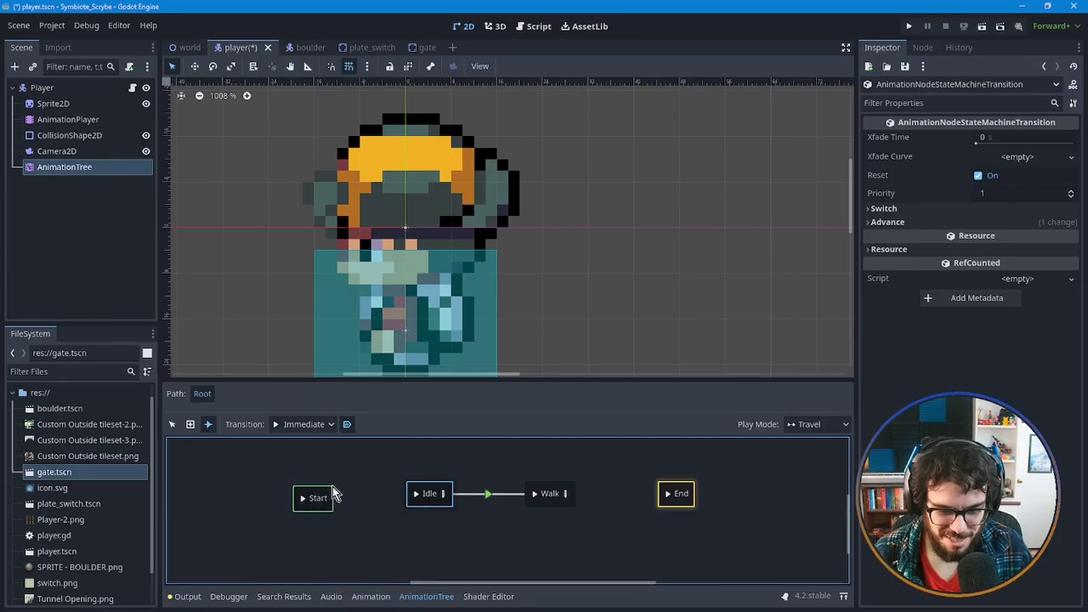
pyautogui.moveTo(316, 500); pyautogui.dragTo(408, 496)
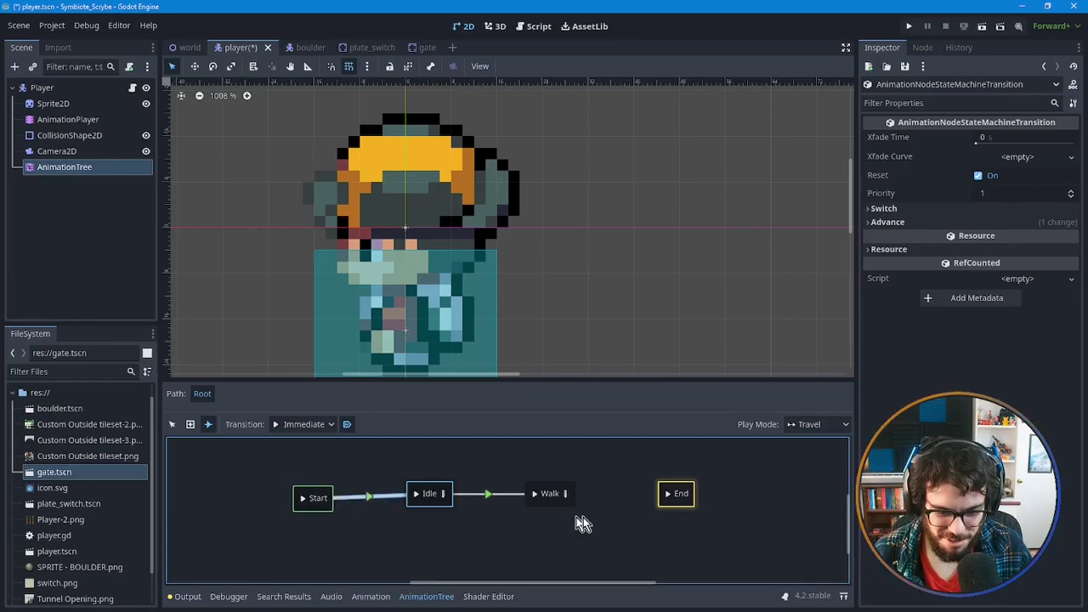
pyautogui.moveTo(574, 496); pyautogui.dragTo(672, 492)
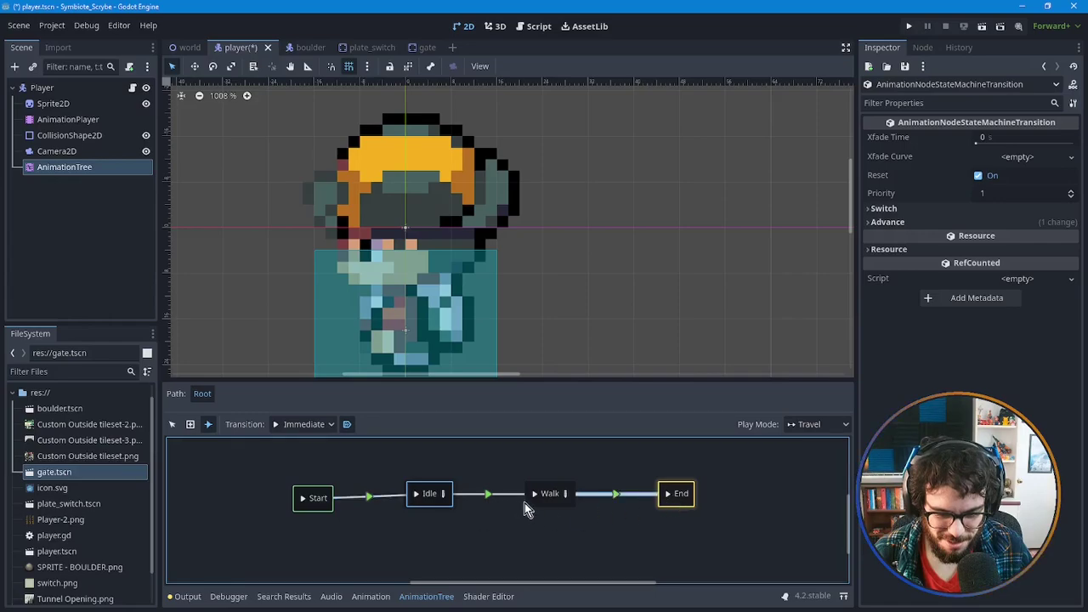
pyautogui.moveTo(524, 502); pyautogui.dragTo(442, 498)
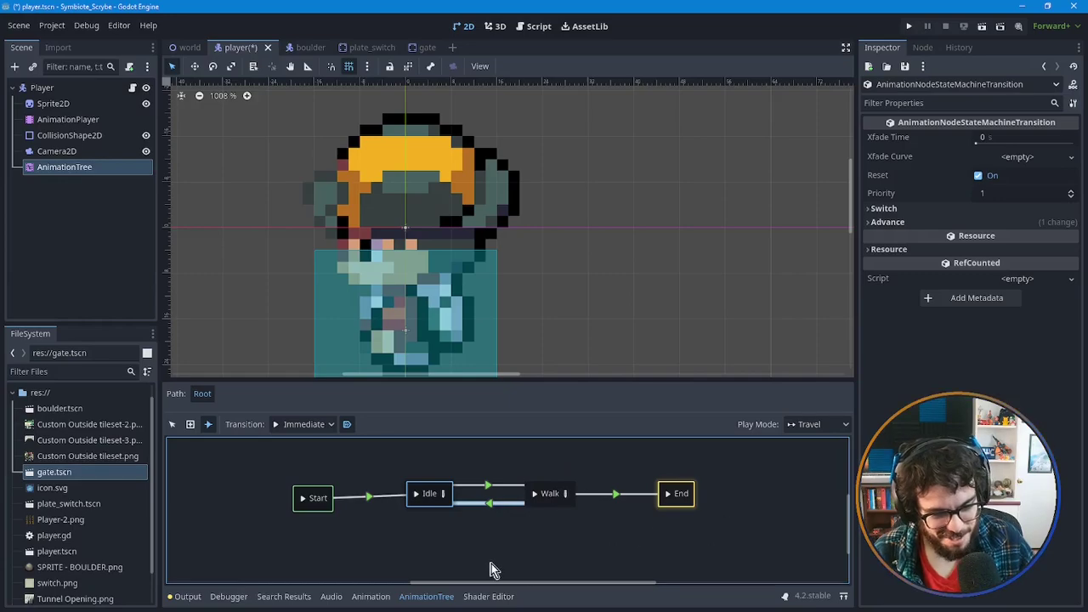
# Undo the last three added transitions, leaving only the one from Idle to Walk.
pyautogui.hotkey('ctrl', 'z')
pyautogui.hotkey('ctrl', 'z')
pyautogui.hotkey('ctrl', 'z')
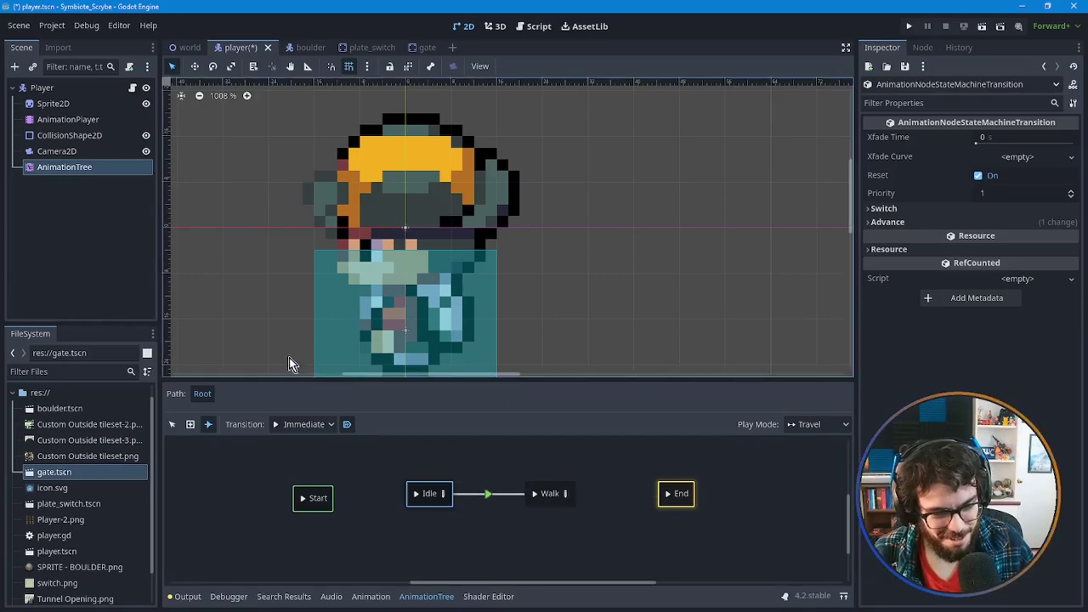
# Open the Player node's script player.gd and review its variables and movement functions.
pyautogui.click(60, 103)
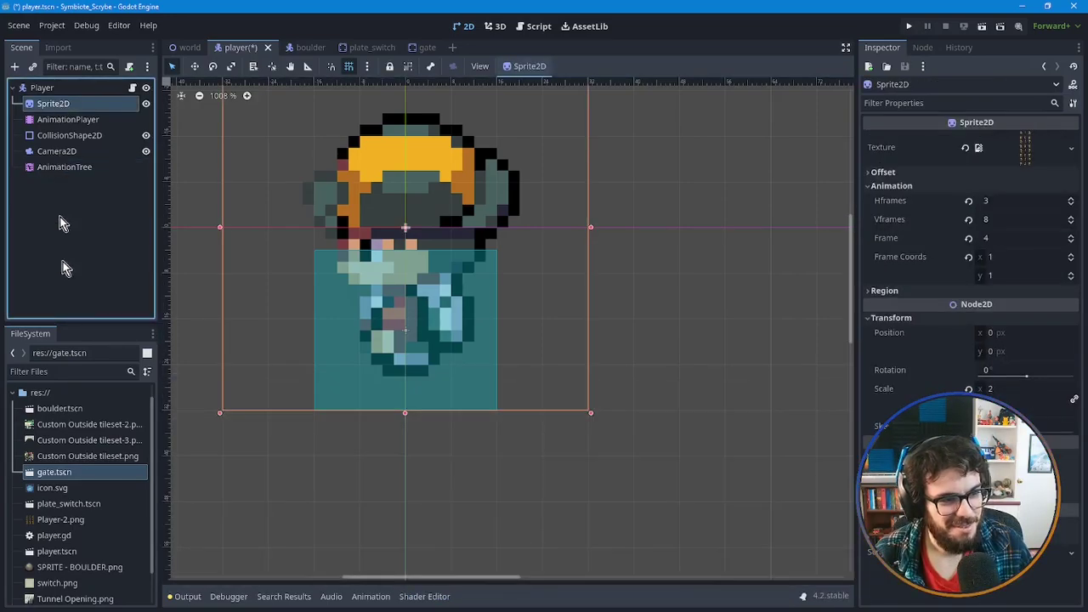
pyautogui.click(44, 90)
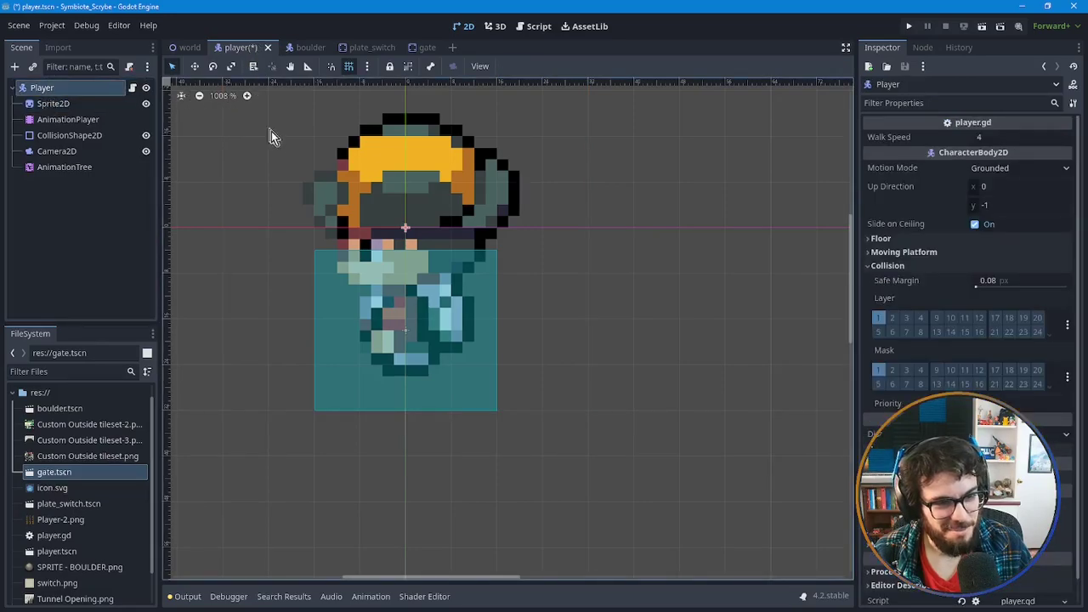
pyautogui.click(536, 28)
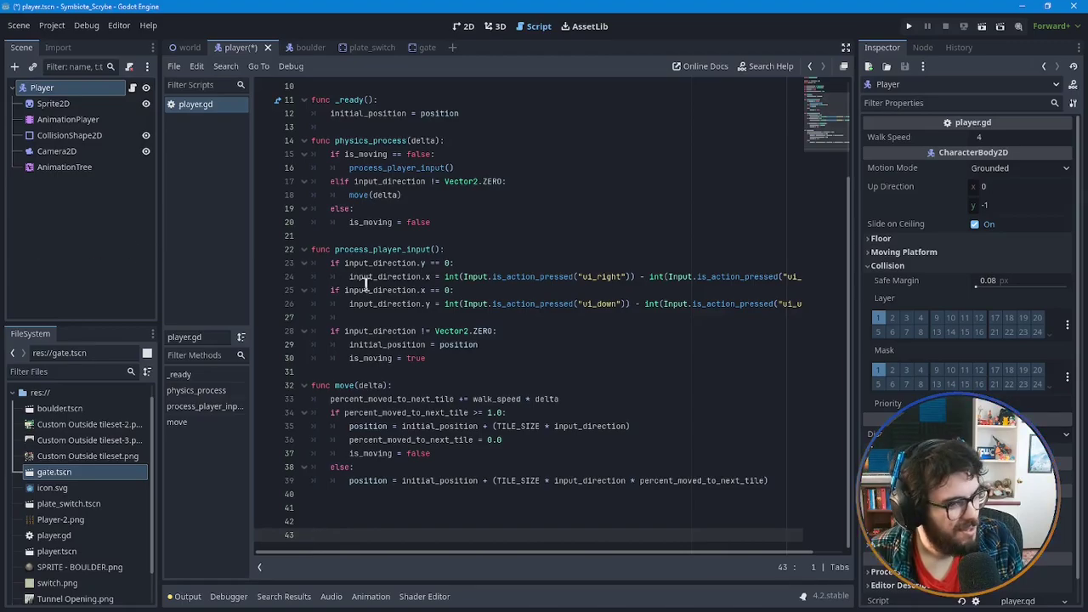
pyautogui.scroll(3, 367, 285)
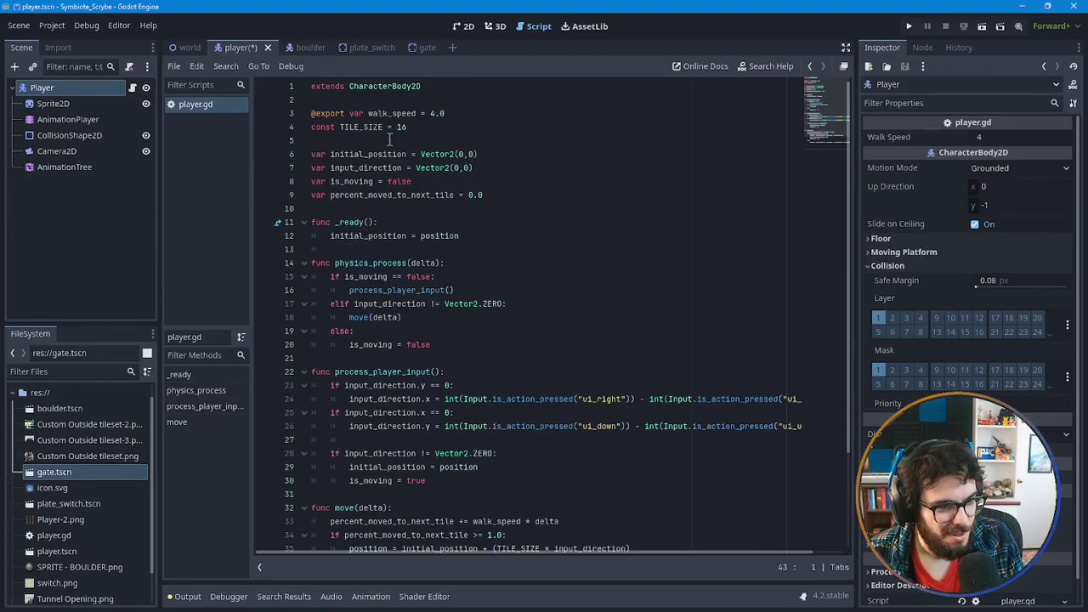
pyautogui.scroll(-2, 469, 190)
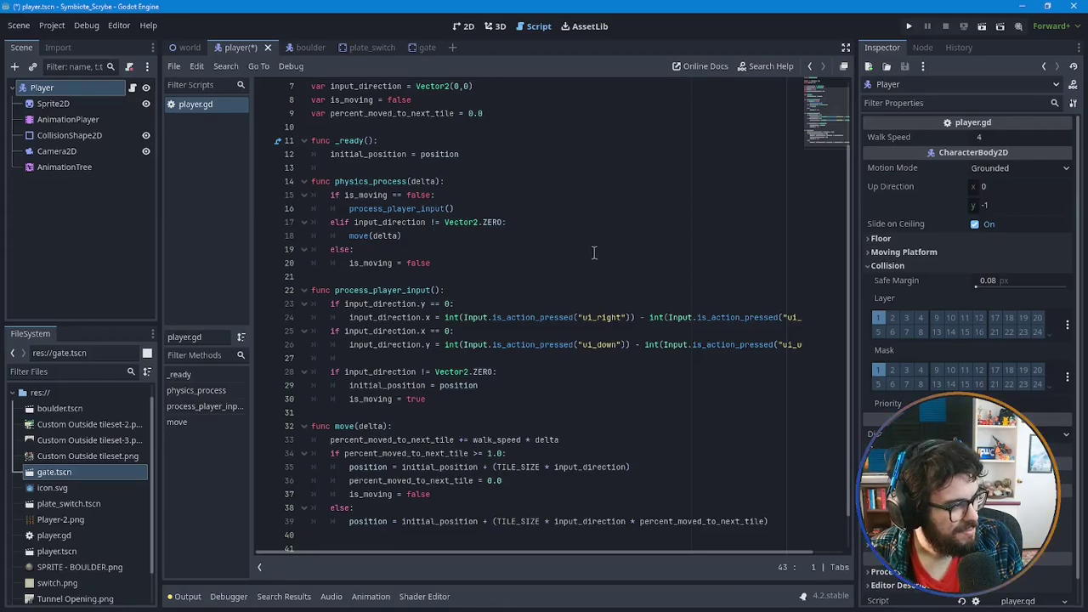
# Rename the process_player_input() call inside physics_process to process_player_movement_input().
pyautogui.moveTo(478, 209); pyautogui.dragTo(348, 209)
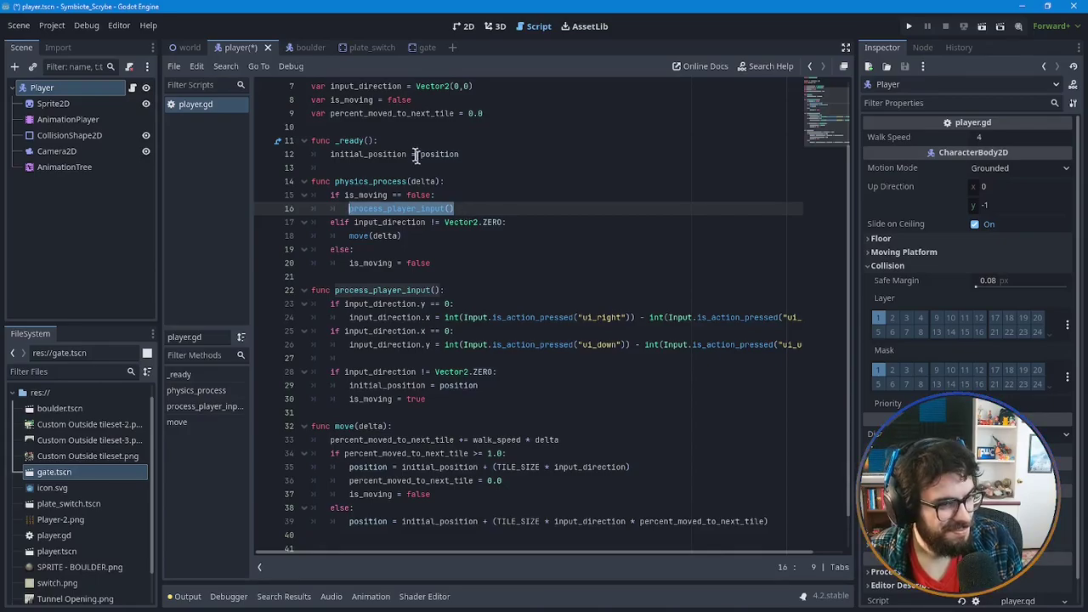
pyautogui.moveTo(454, 208); pyautogui.dragTo(347, 208)
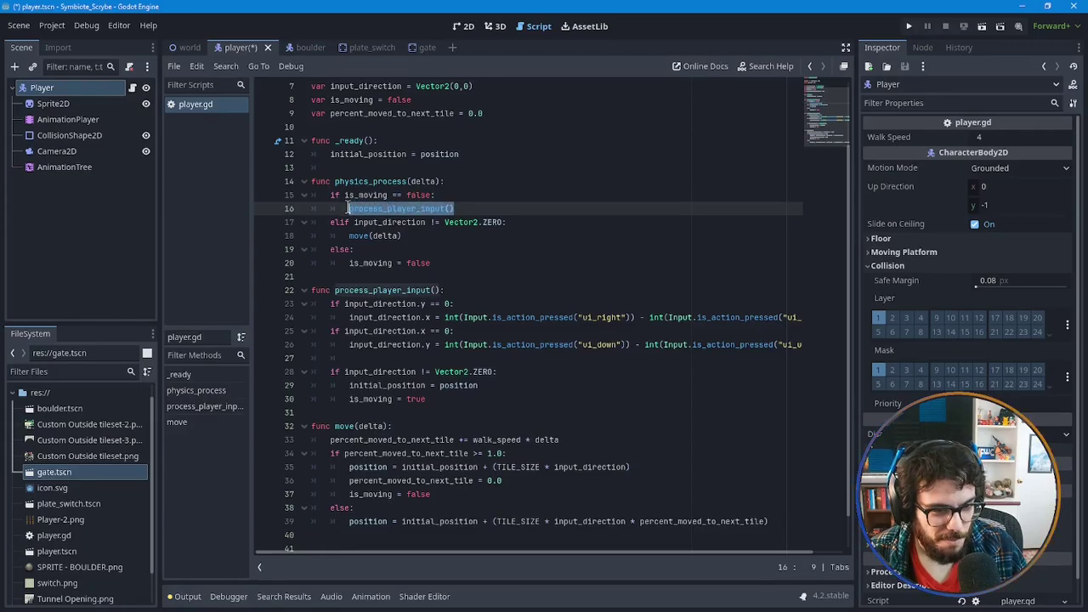
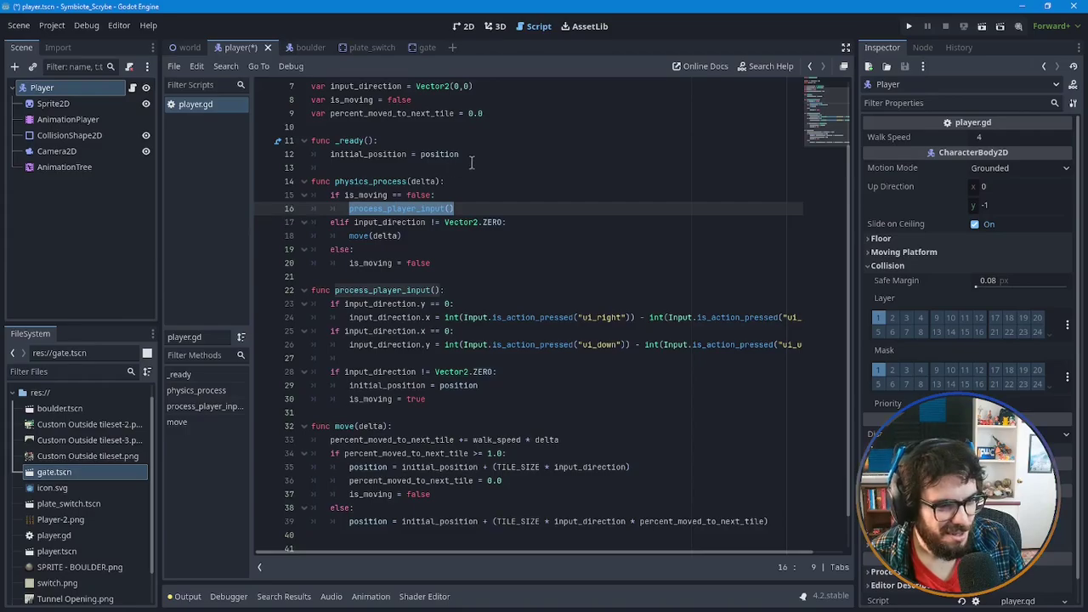
pyautogui.click(399, 208)
pyautogui.click(416, 208)
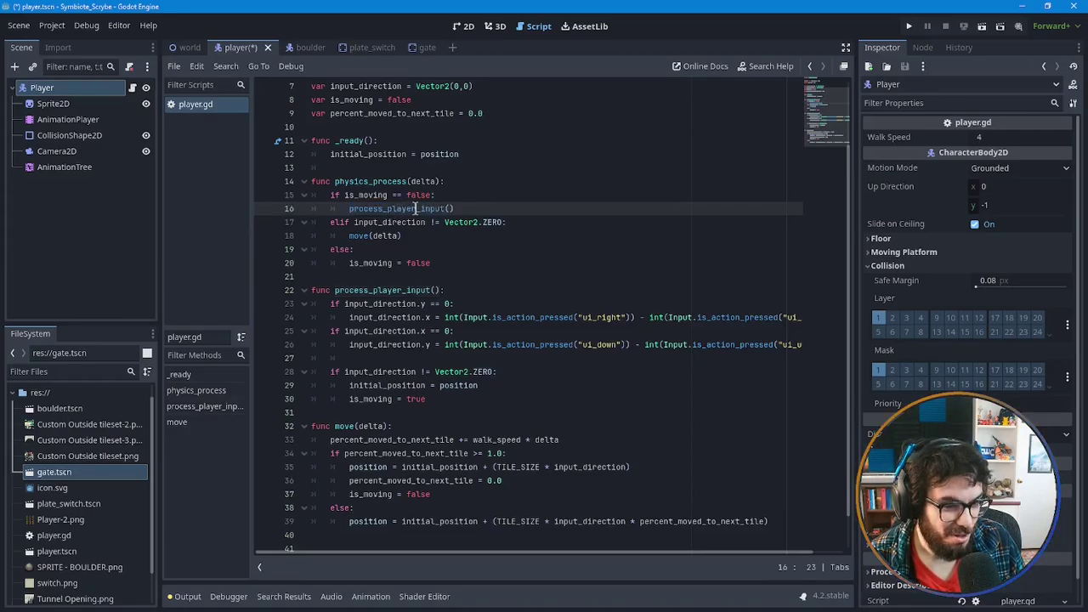
pyautogui.click(422, 209)
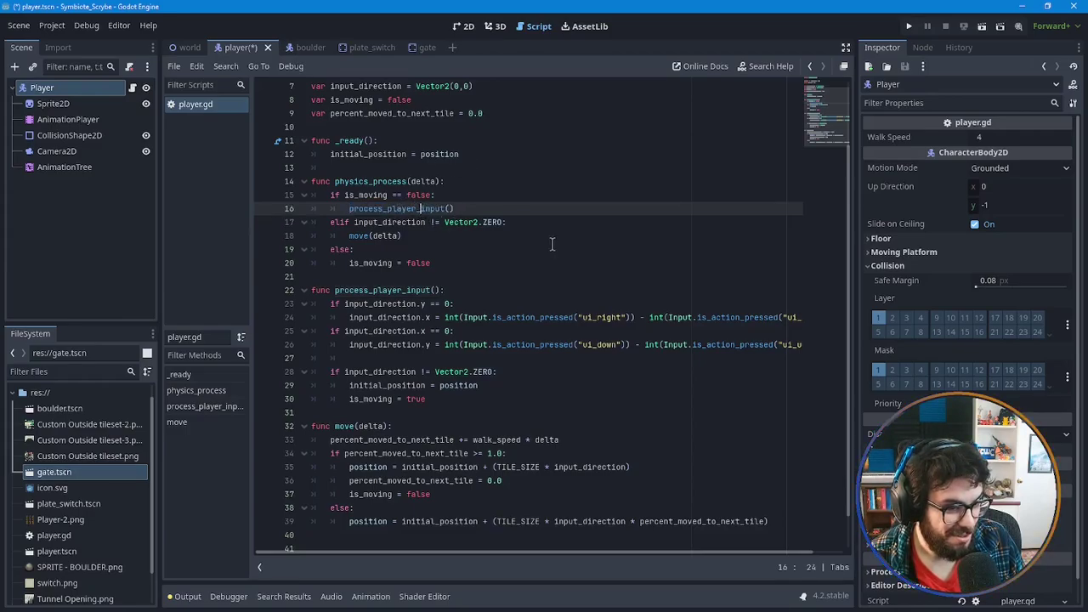
pyautogui.write('movement_')
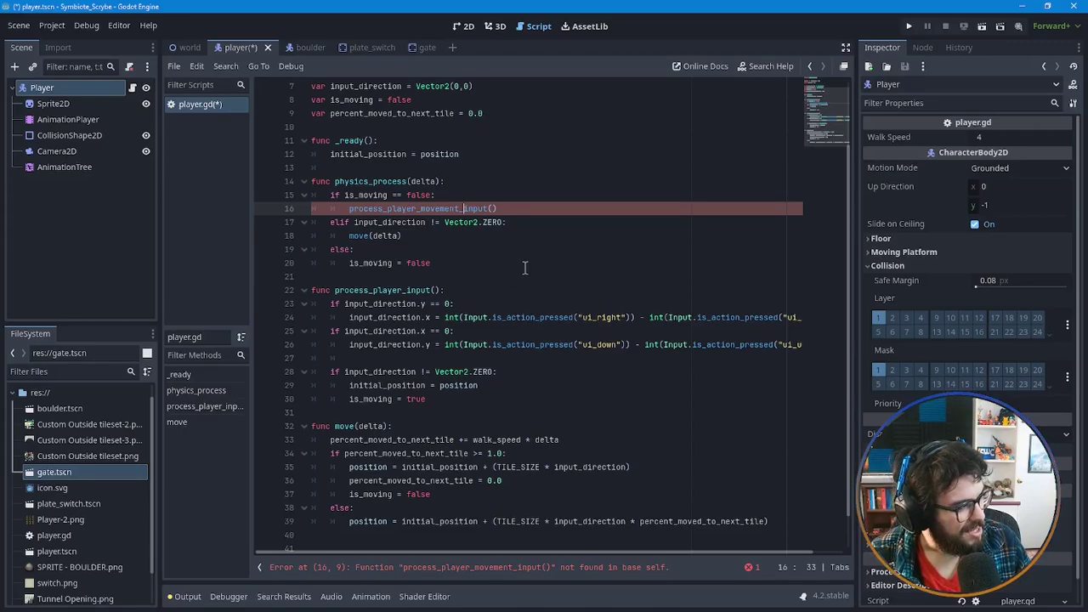
# Check the remaining physics_process branches and select the function name process_player_input in its definition.
pyautogui.click(430, 222)
pyautogui.press('Down')
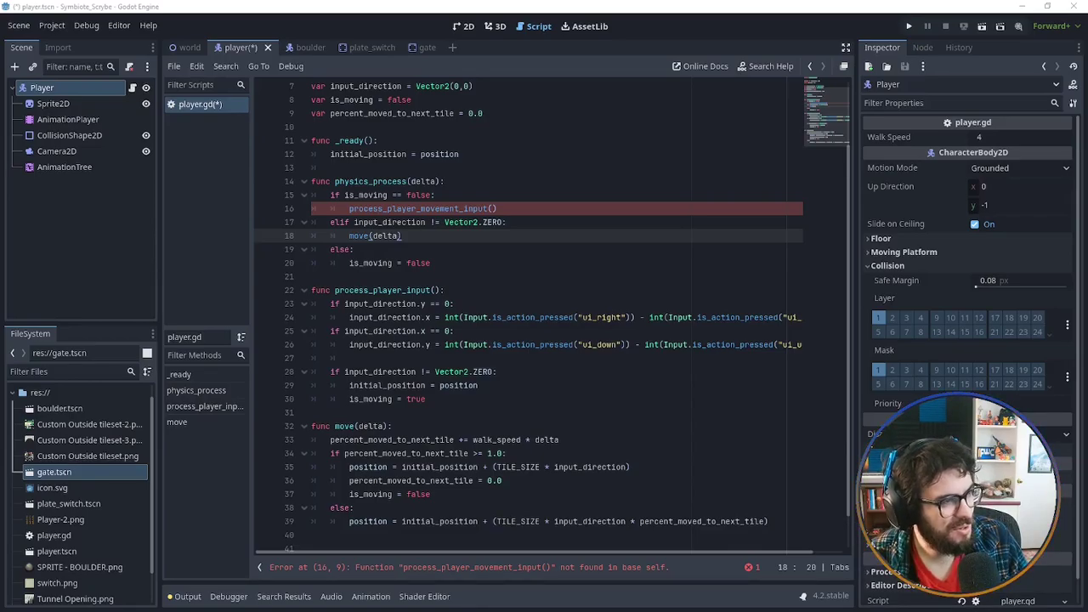
pyautogui.click(503, 234)
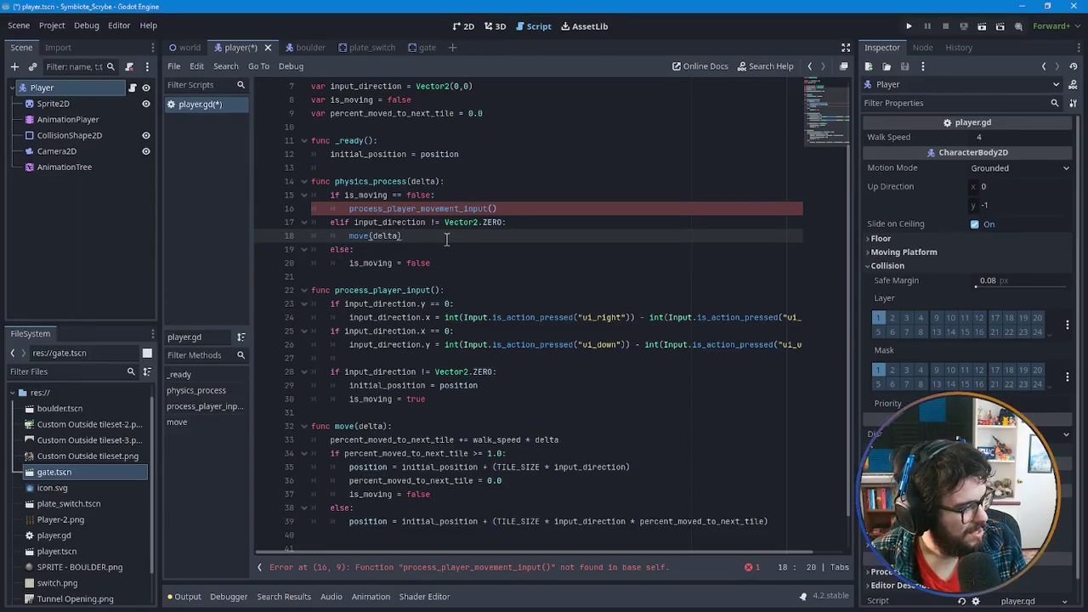
pyautogui.click(446, 263)
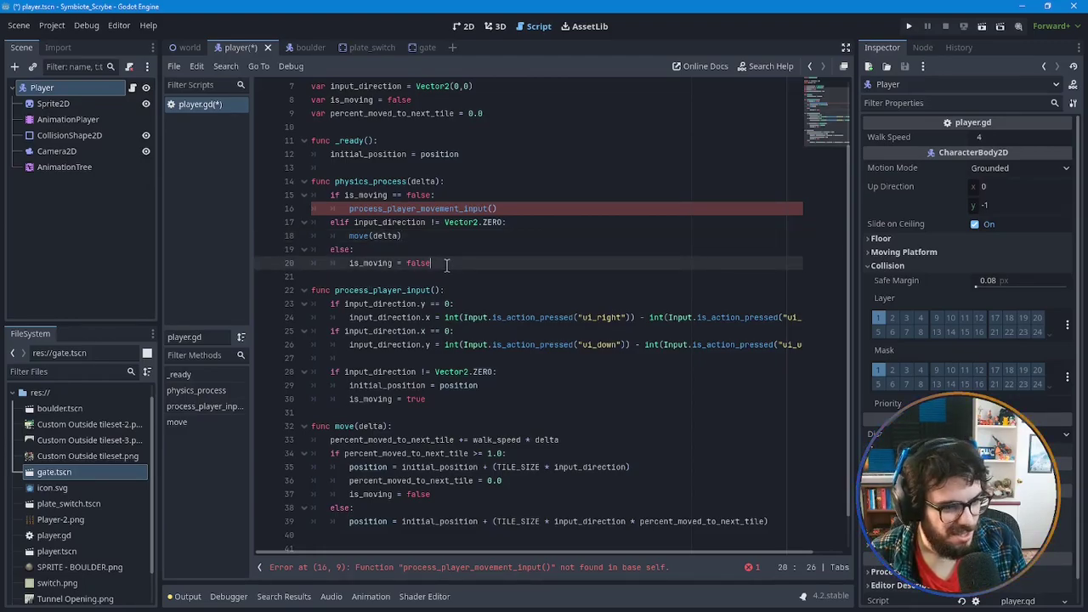
pyautogui.moveTo(430, 290); pyautogui.dragTo(335, 289)
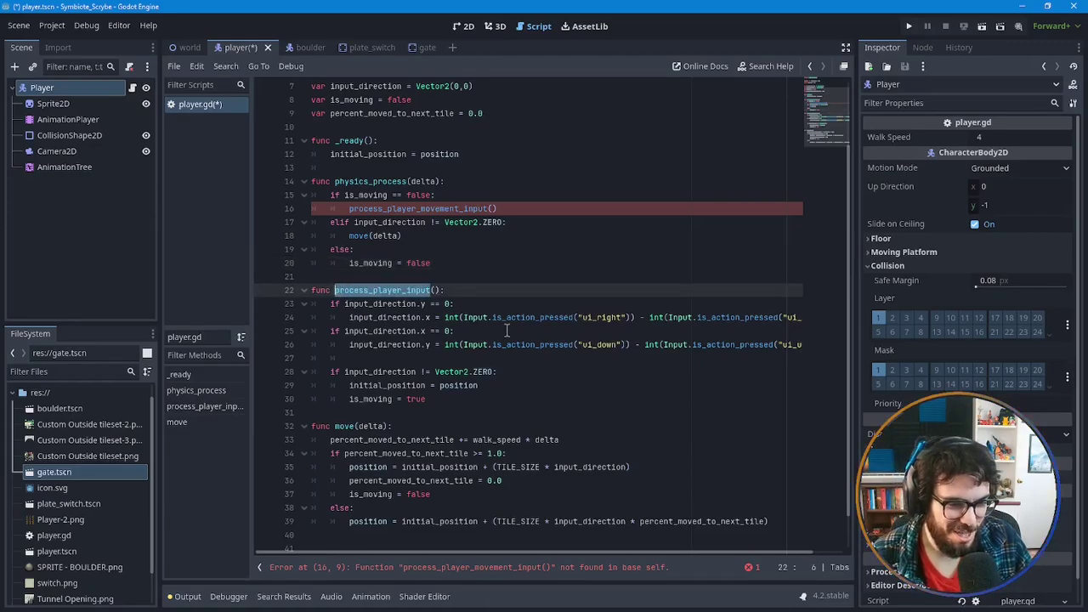
# Rename the process_player_input function definition to process_player_movement_input to match its call in physics_process, and save the script.
pyautogui.moveTo(498, 209); pyautogui.dragTo(347, 208)
pyautogui.hotkey('ctrl', 'c')
pyautogui.moveTo(442, 289); pyautogui.dragTo(338, 289)
pyautogui.click(532, 208)
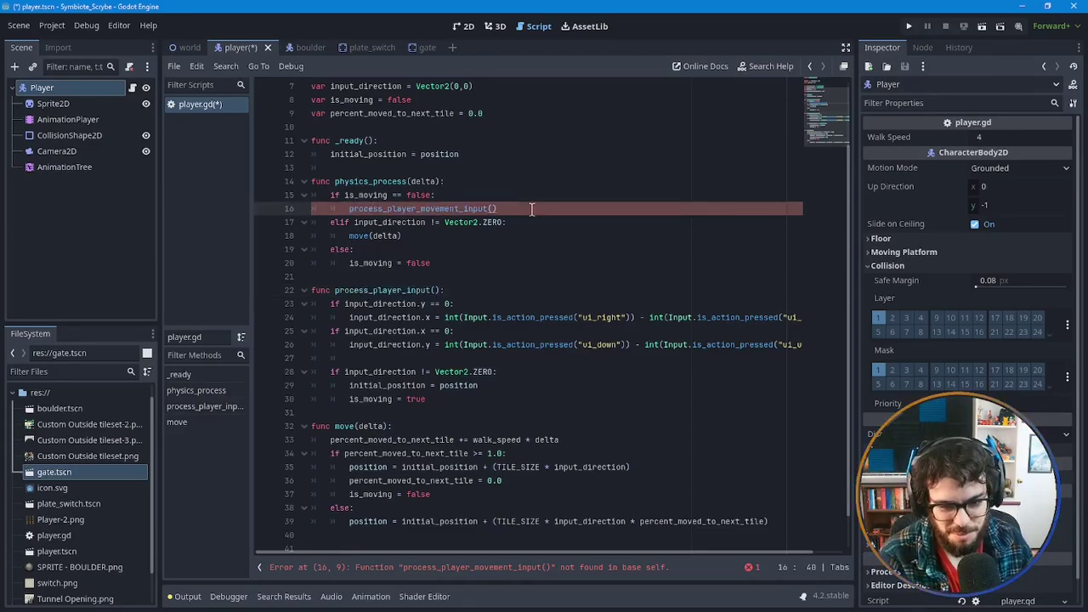
pyautogui.write(':')
pyautogui.moveTo(444, 290); pyautogui.dragTo(331, 290)
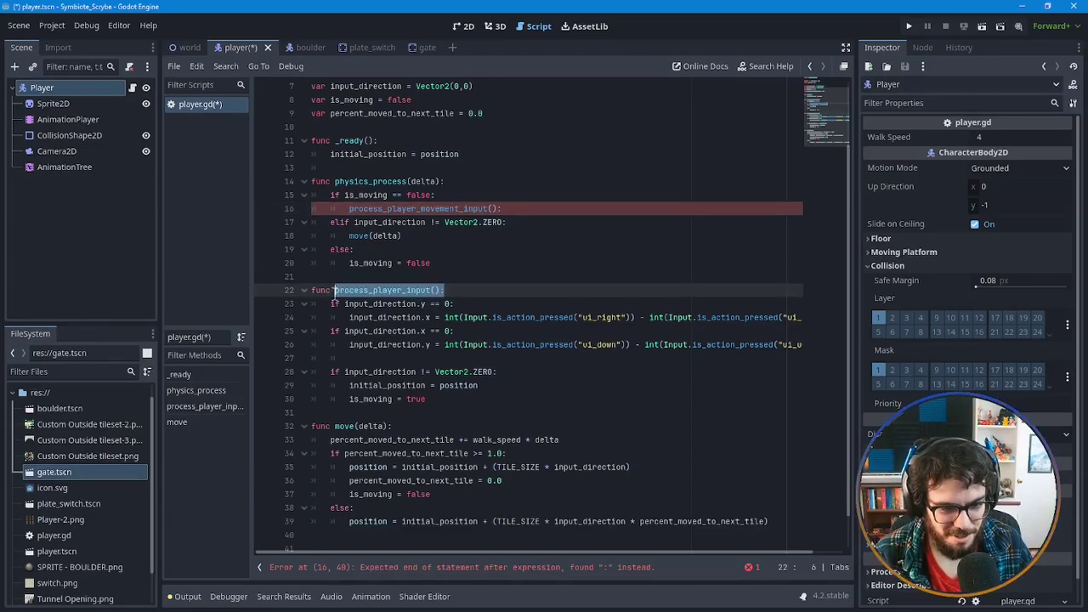
pyautogui.hotkey('ctrl', 'v')
pyautogui.write(':')
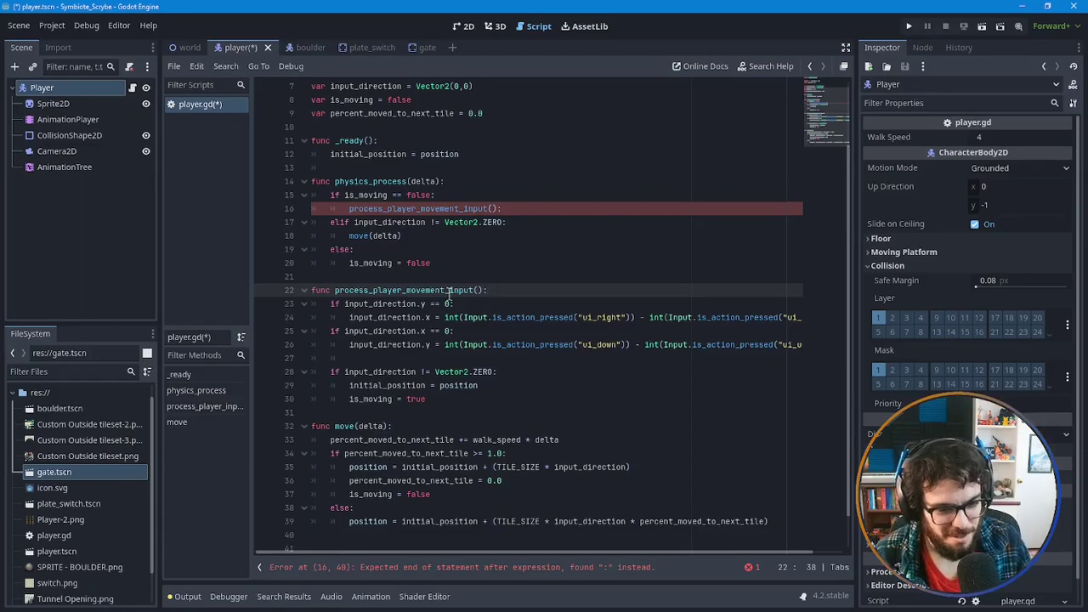
pyautogui.click(452, 303)
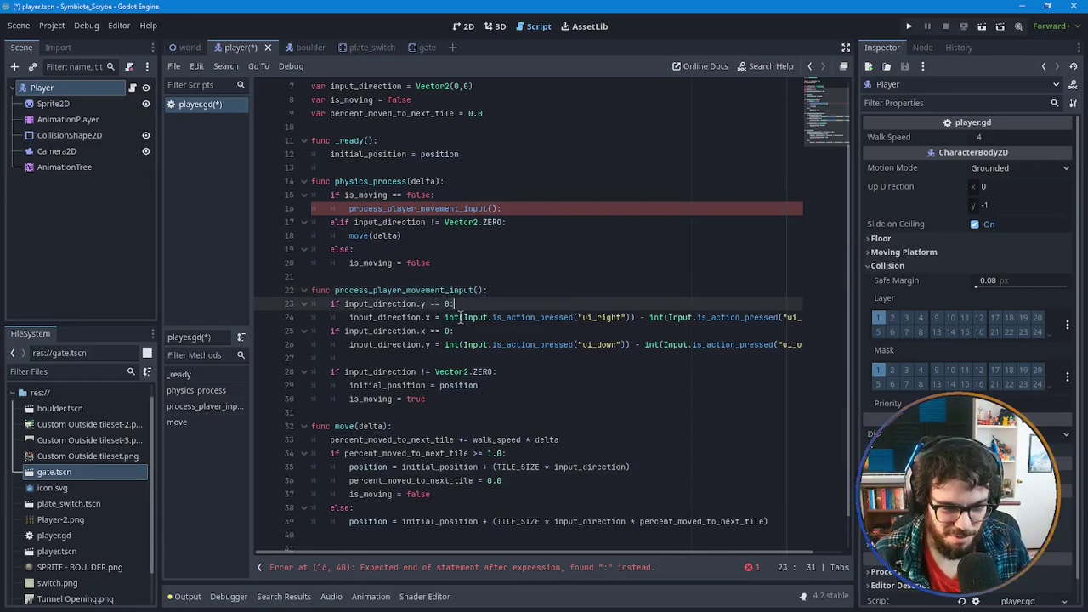
pyautogui.click(516, 291)
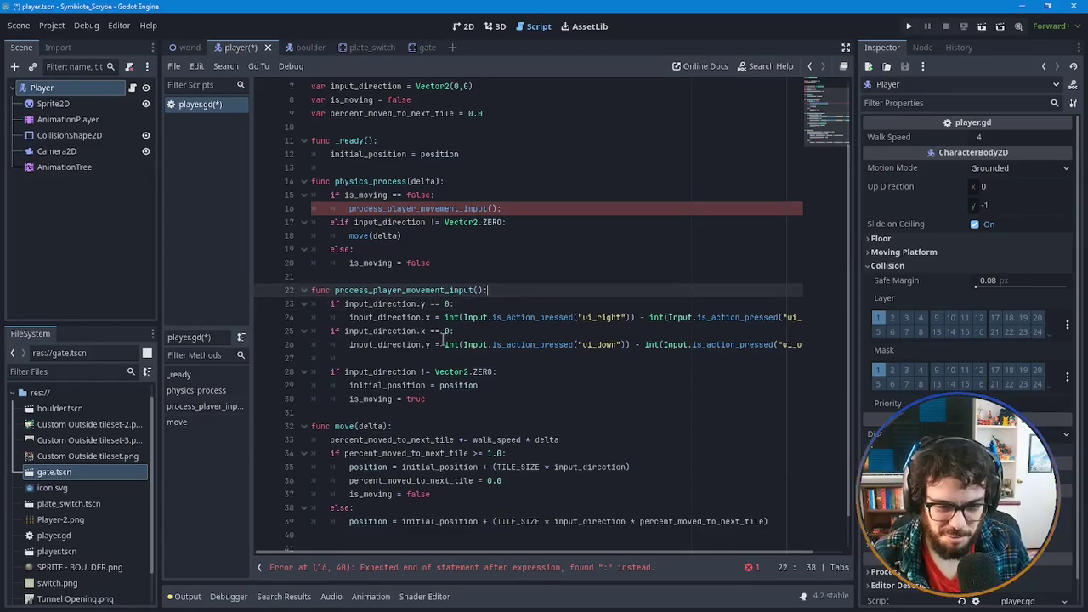
pyautogui.hotkey('ctrl', 's')
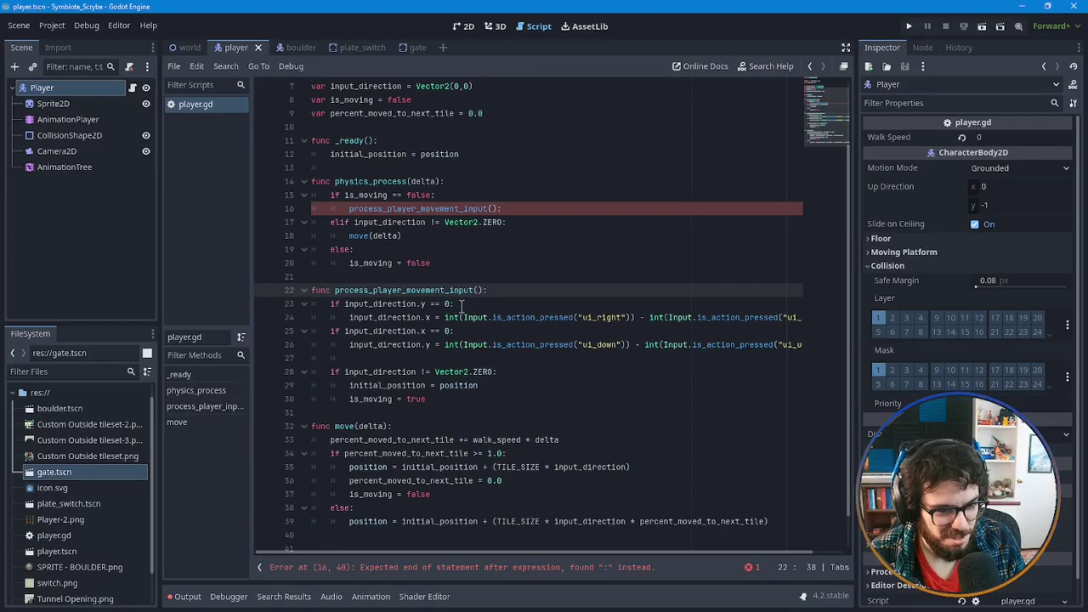
# Remove the trailing colon from the process_player_movement_input() call in physics_process.
pyautogui.click(528, 206)
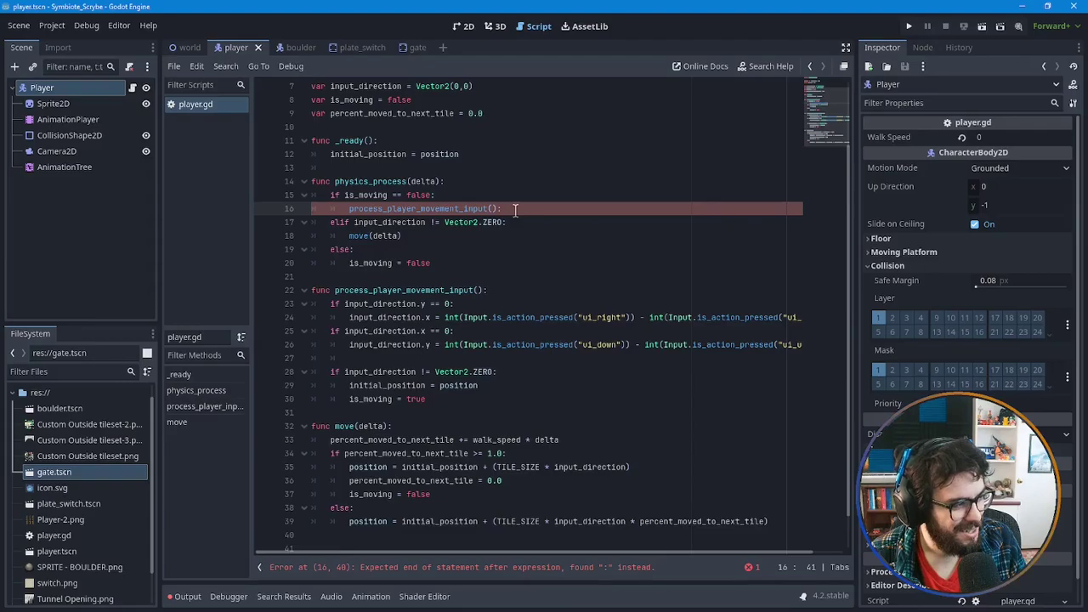
pyautogui.press('BackSpace')
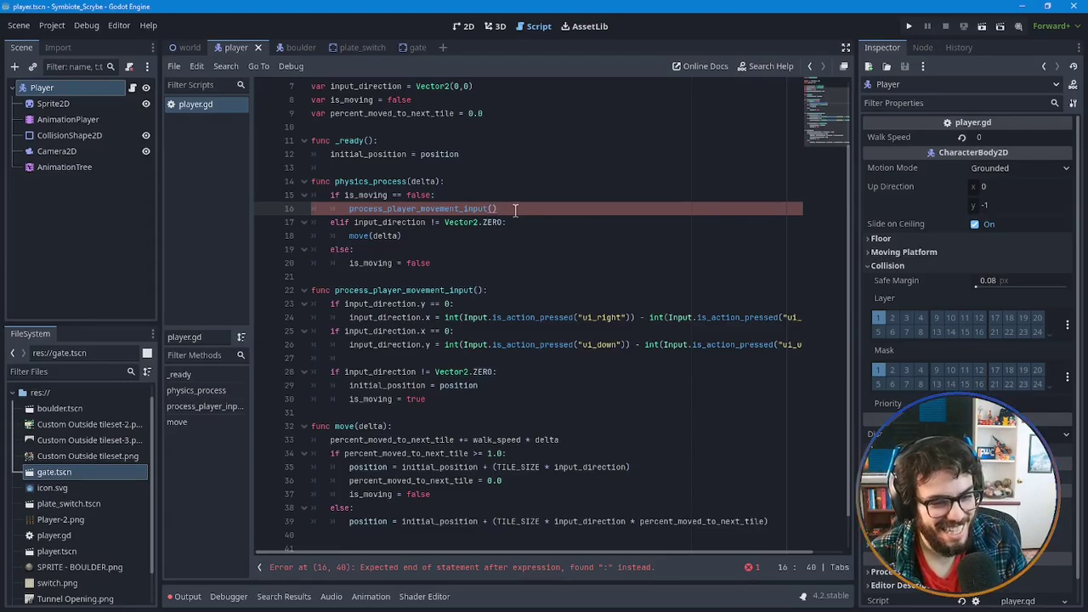
pyautogui.click(507, 371)
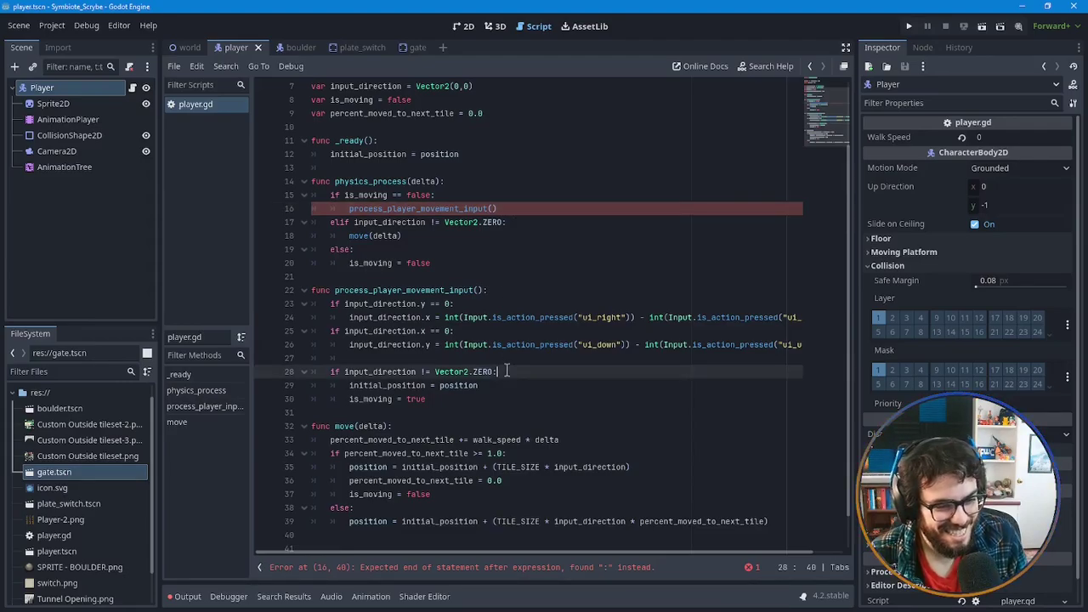
pyautogui.click(502, 330)
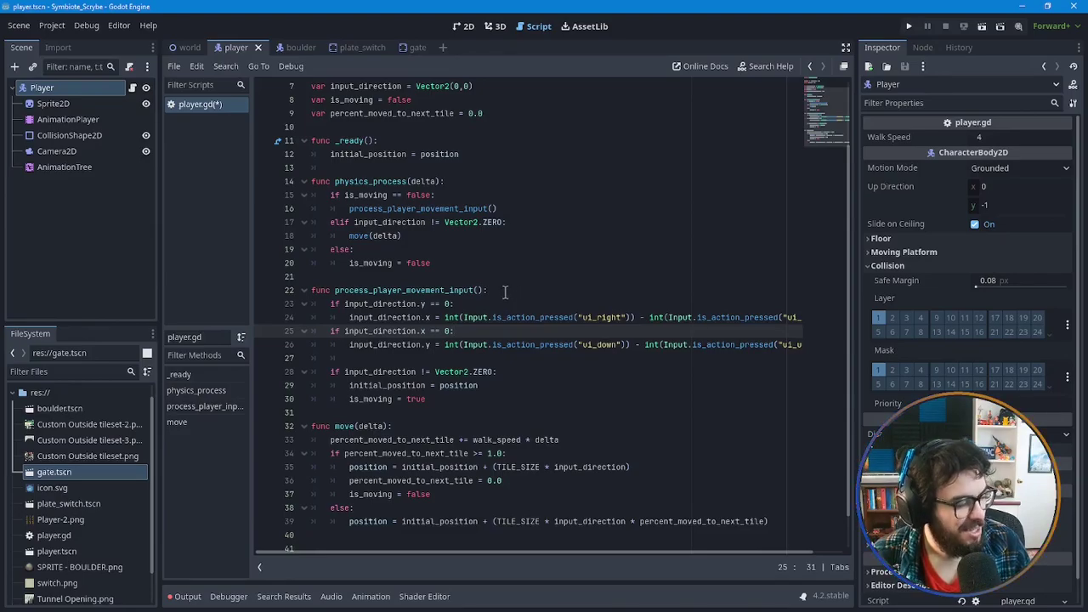
# Review how process_player_movement_input derives input_direction with its int() conversions and sets initial_position and is_moving.
pyautogui.click(471, 317)
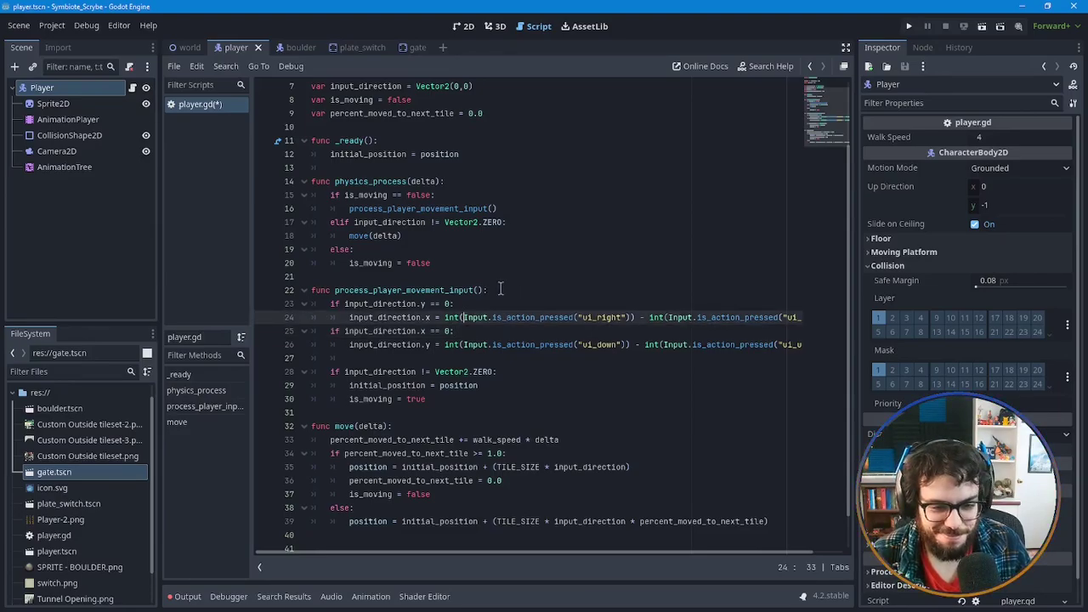
pyautogui.click(500, 290)
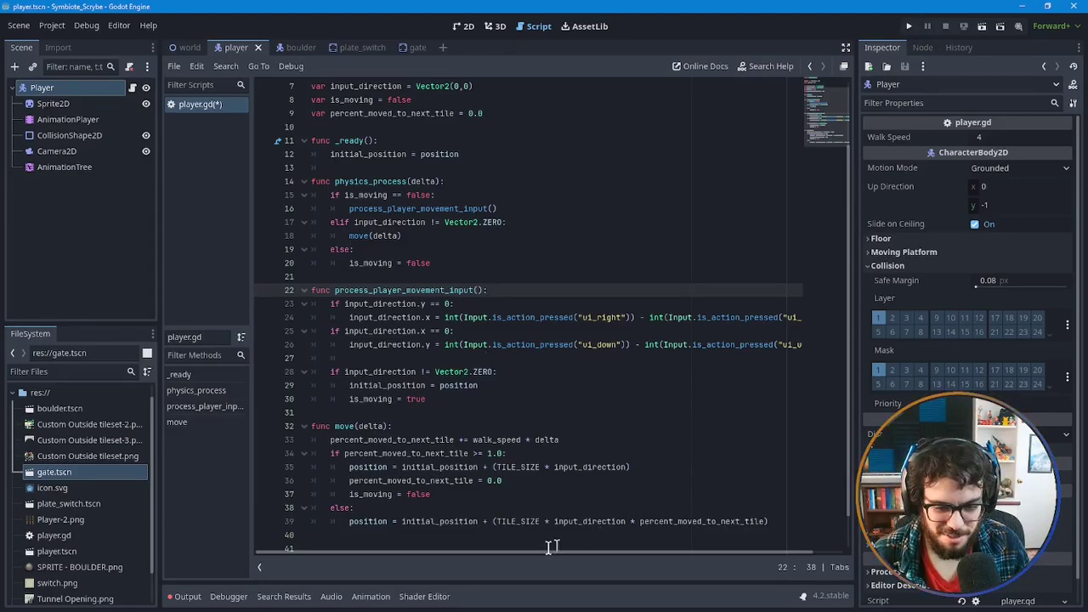
pyautogui.moveTo(534, 553); pyautogui.dragTo(567, 553)
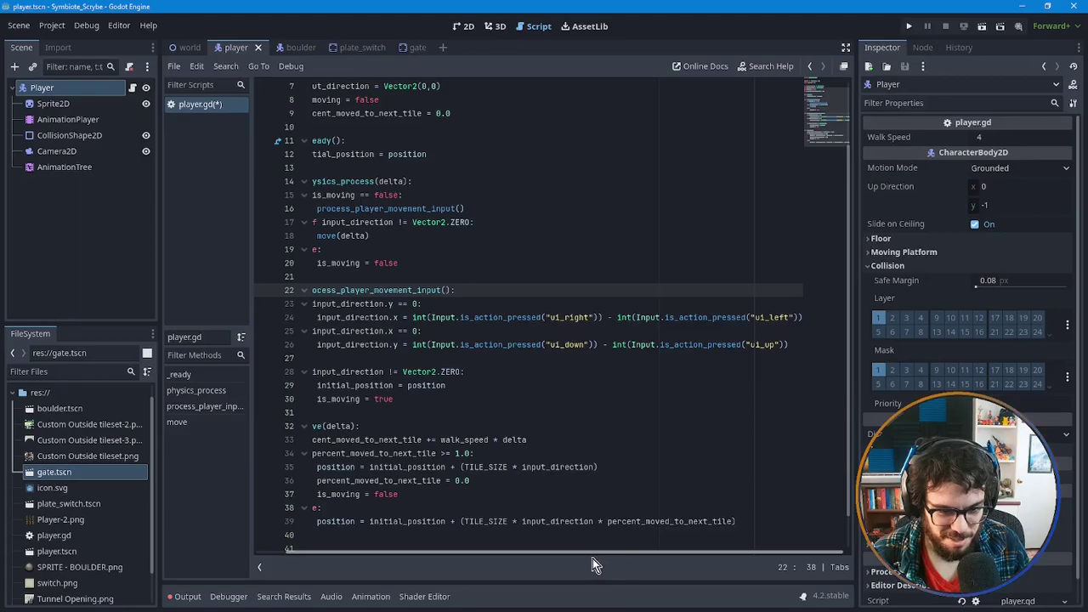
pyautogui.keyDown('shift'); pyautogui.hscroll(-2, 535, 554); pyautogui.keyUp('shift')
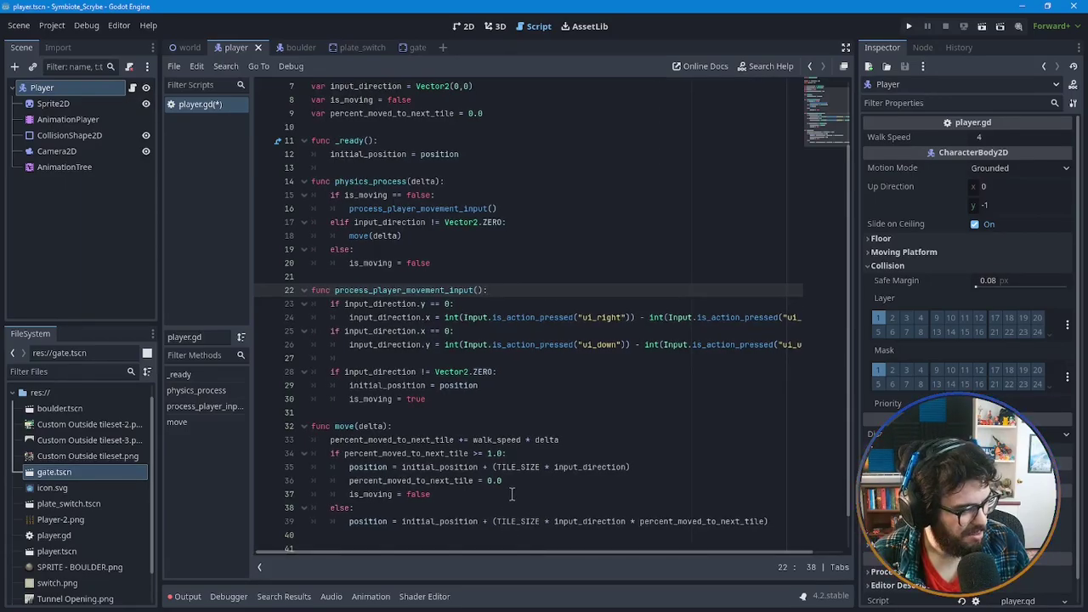
pyautogui.click(336, 372)
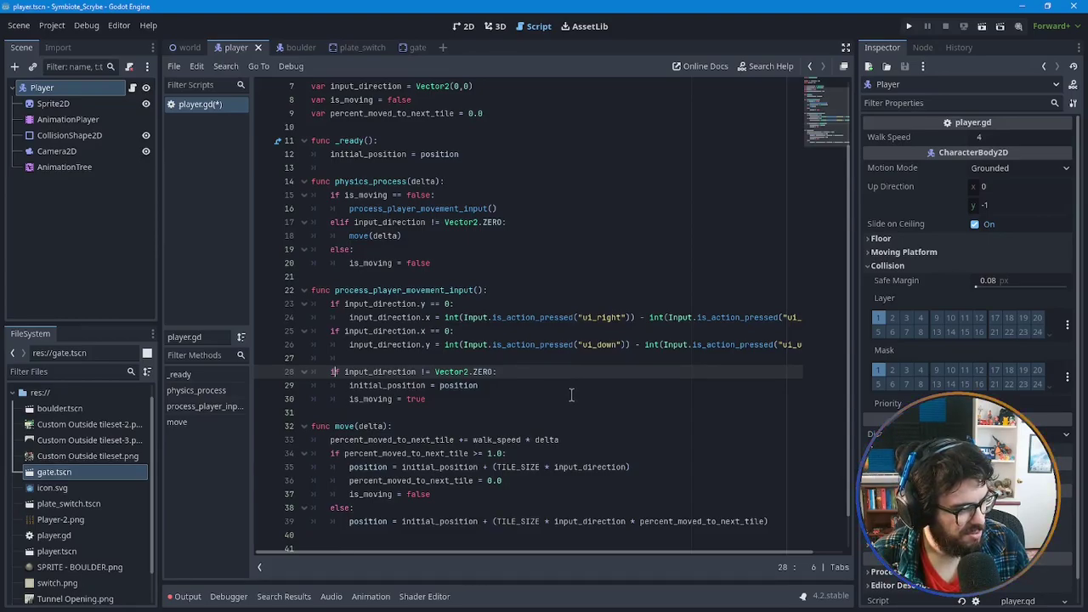
pyautogui.click(520, 389)
pyautogui.click(495, 408)
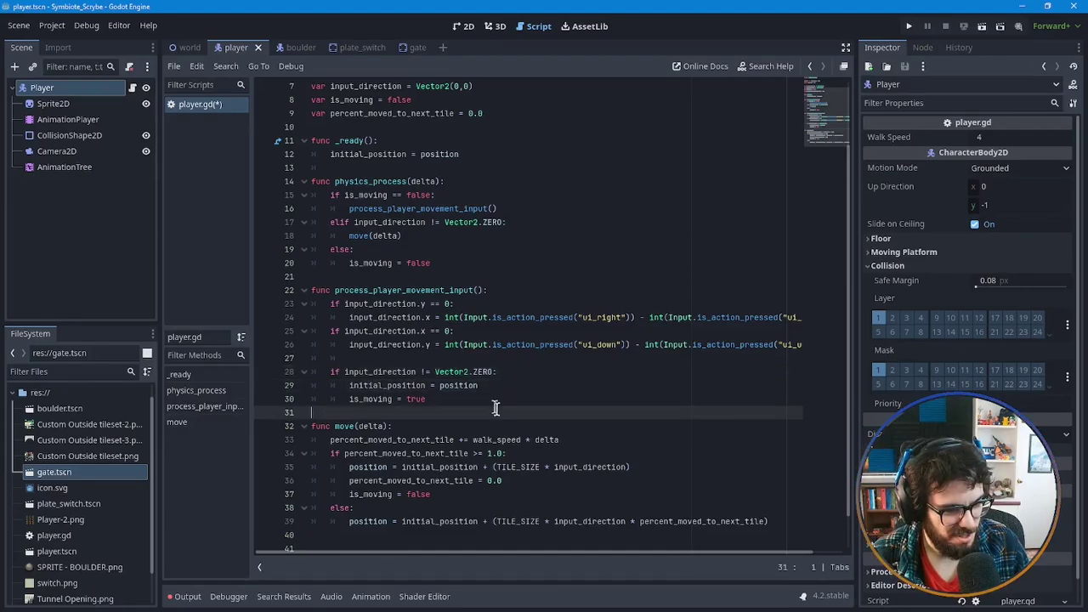
pyautogui.click(492, 396)
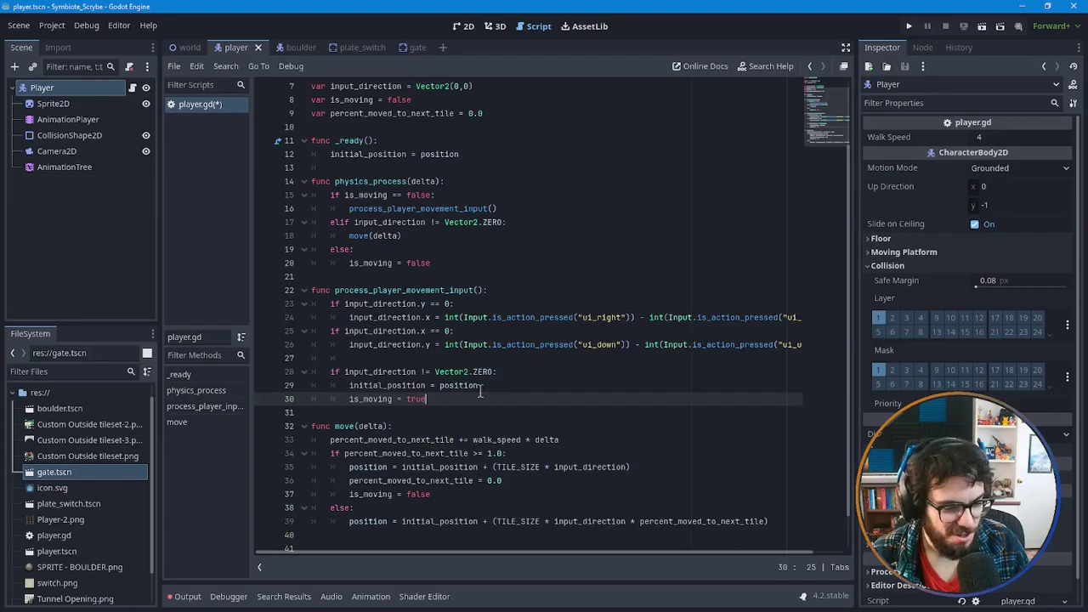
pyautogui.scroll(-1, 456, 420)
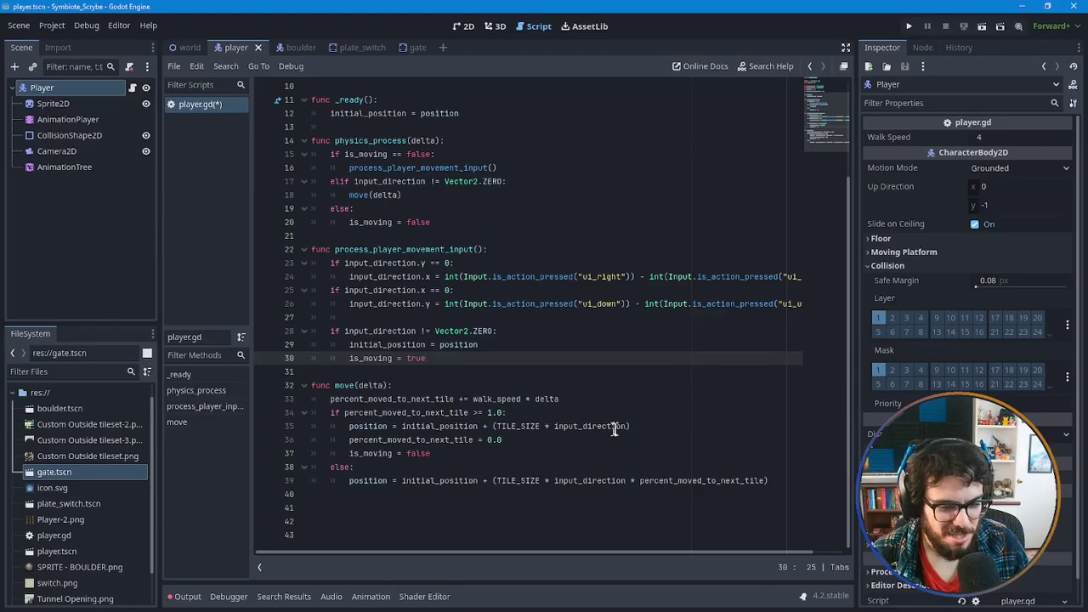
pyautogui.moveTo(627, 429); pyautogui.dragTo(496, 429)
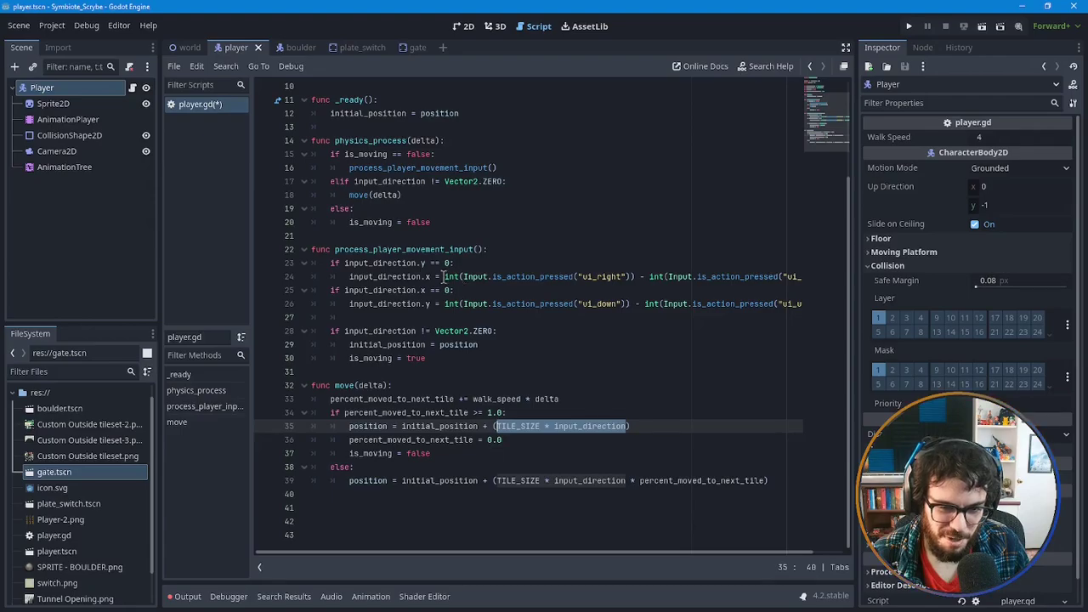
pyautogui.moveTo(445, 277); pyautogui.dragTo(459, 276)
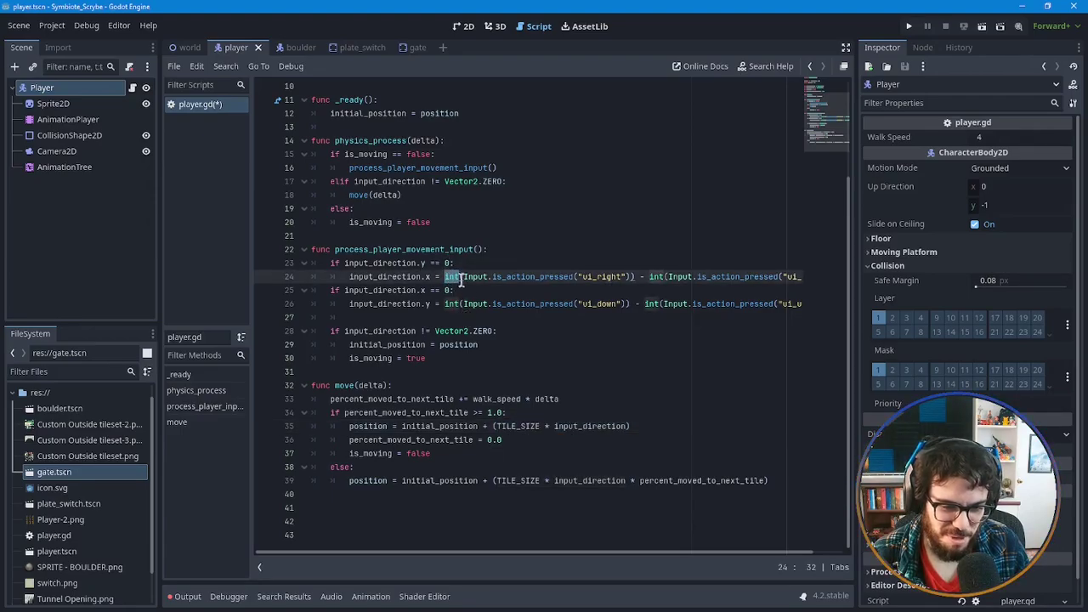
pyautogui.click(459, 276)
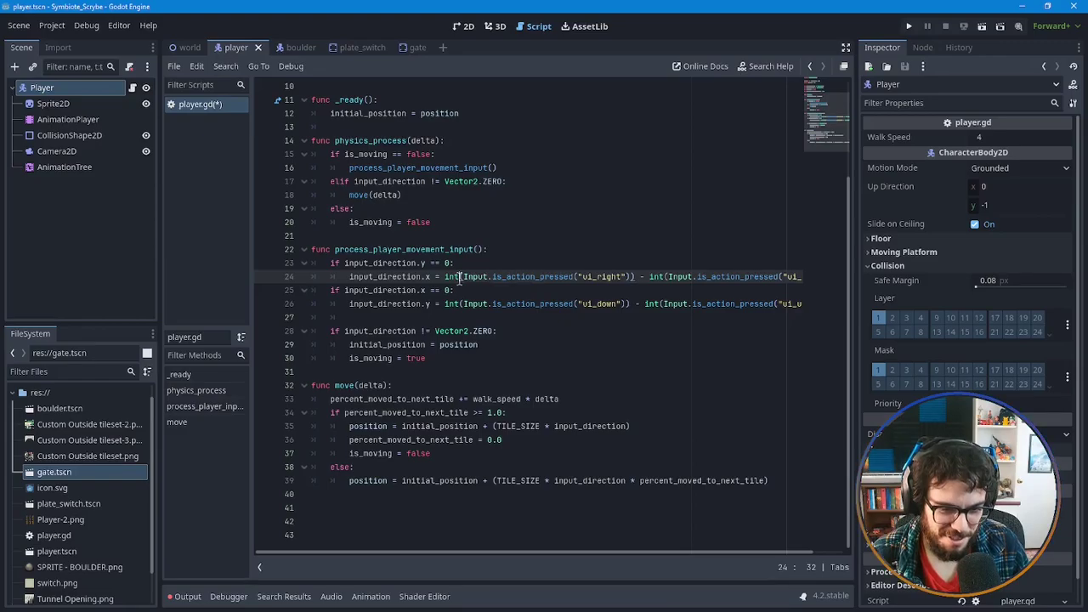
pyautogui.moveTo(458, 276); pyautogui.dragTo(444, 276)
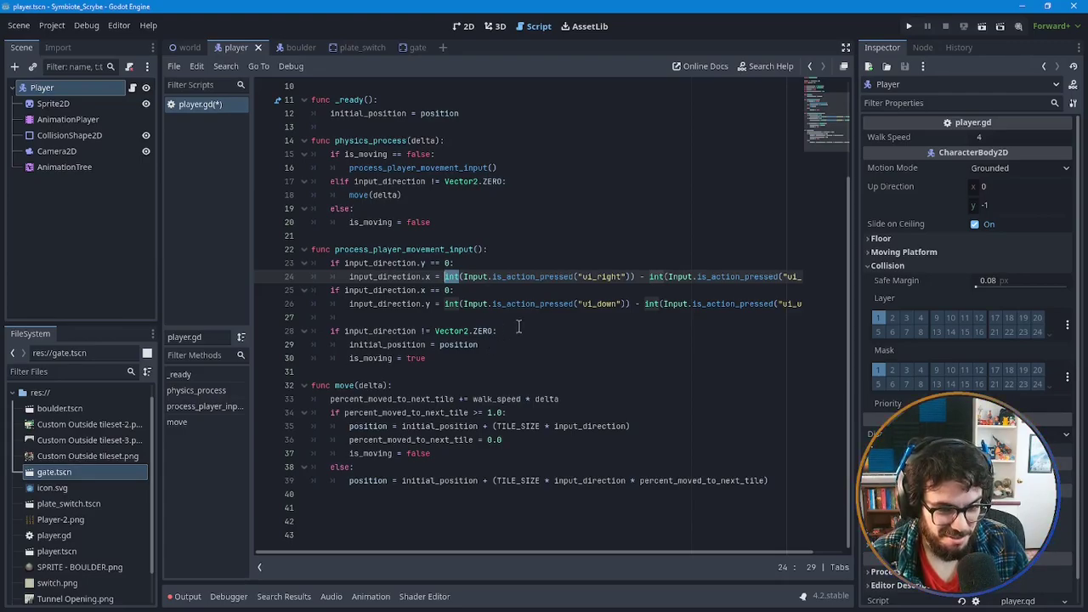
pyautogui.click(531, 304)
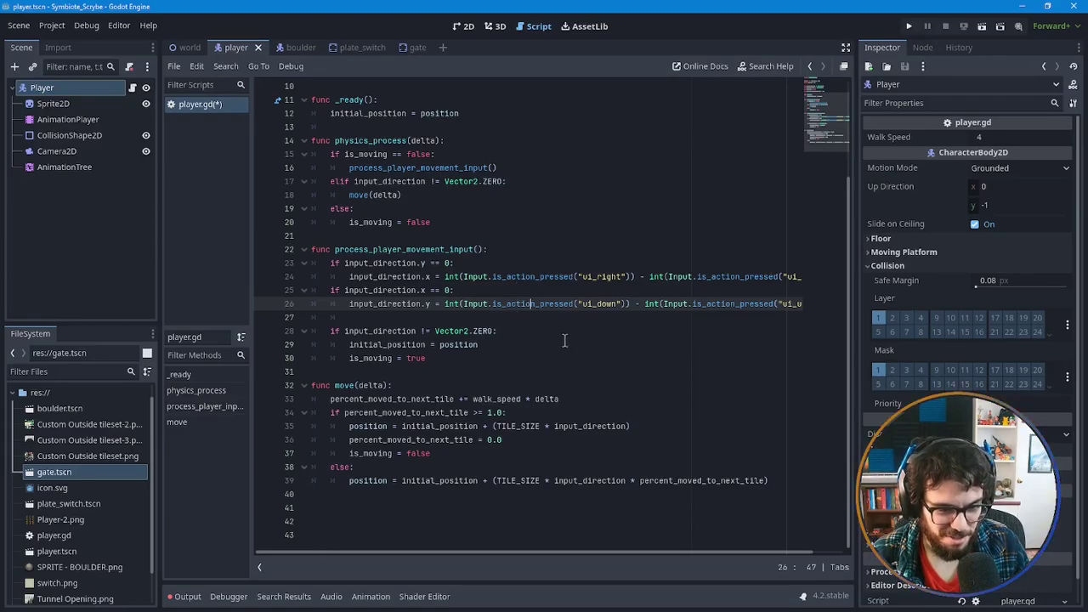
pyautogui.click(502, 358)
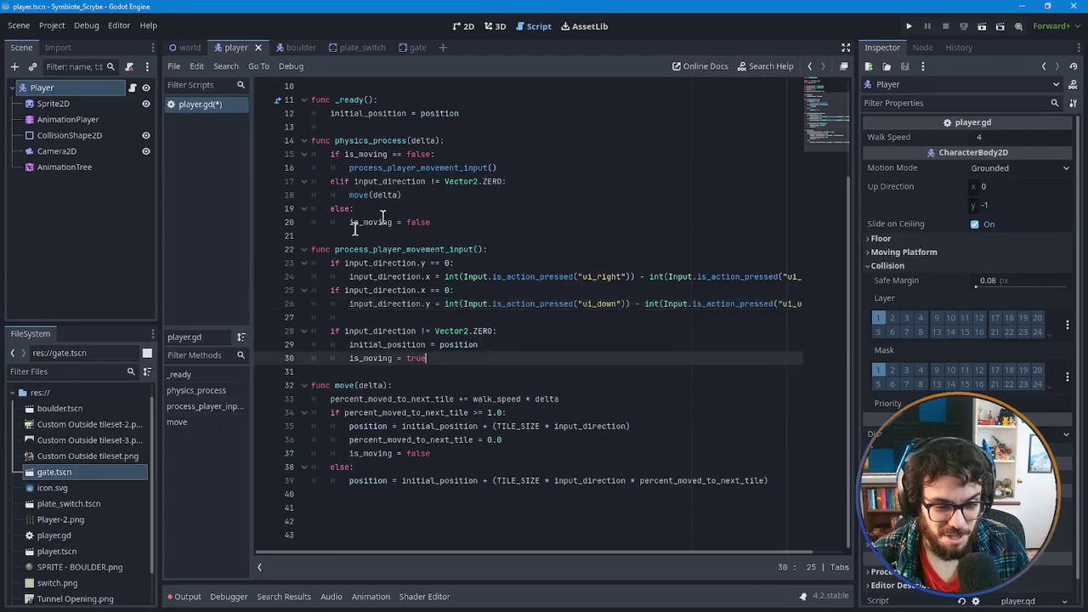
# Review the move function's percent_moved_to_next_tile update, its reset, and the position calculation in the else branch.
pyautogui.click(592, 403)
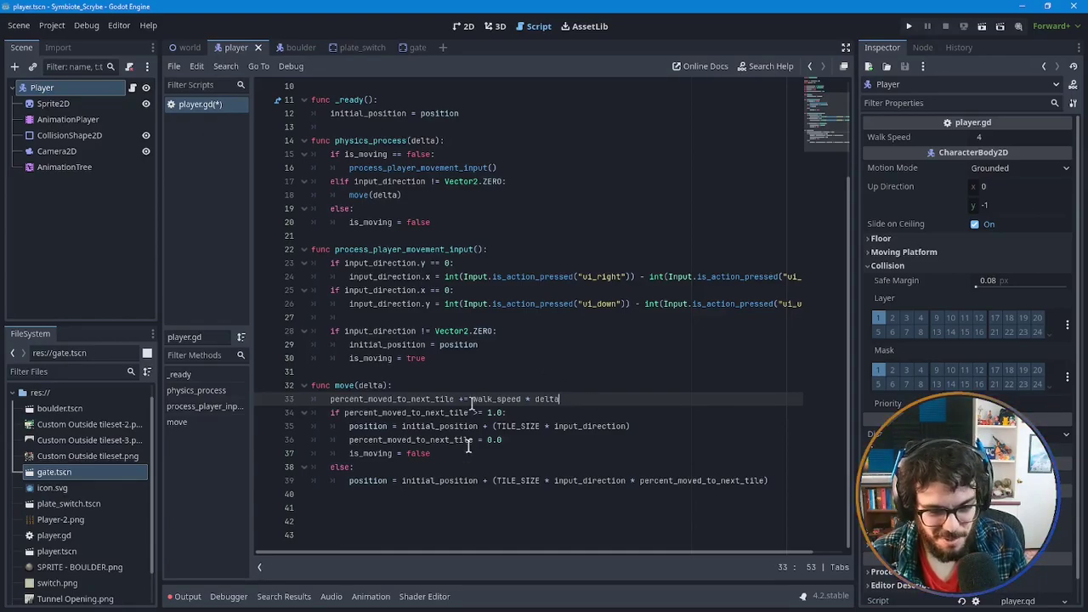
pyautogui.click(590, 442)
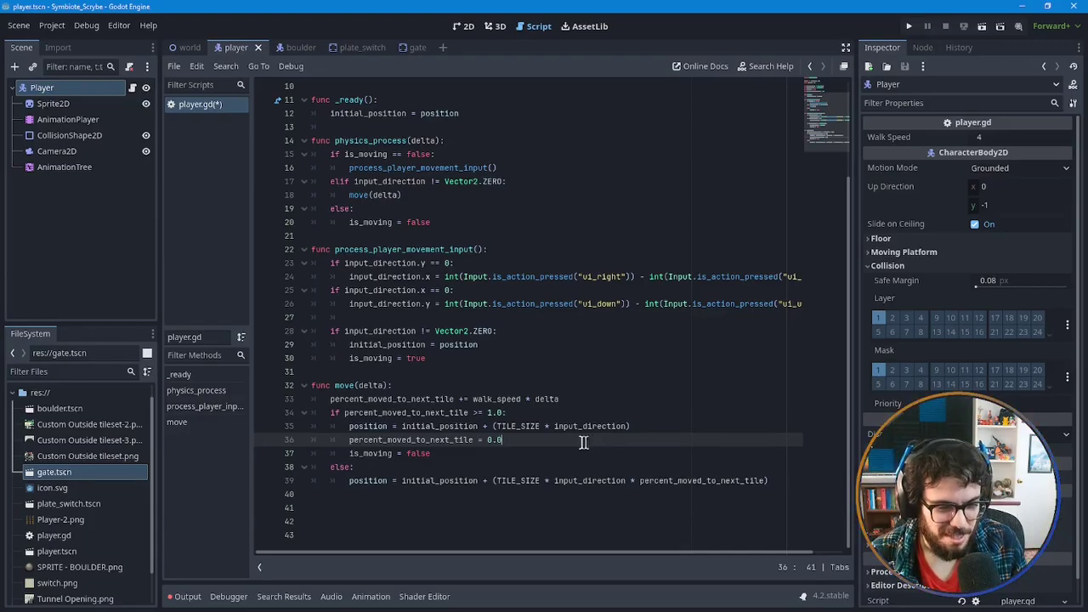
pyautogui.moveTo(512, 440); pyautogui.dragTo(350, 440)
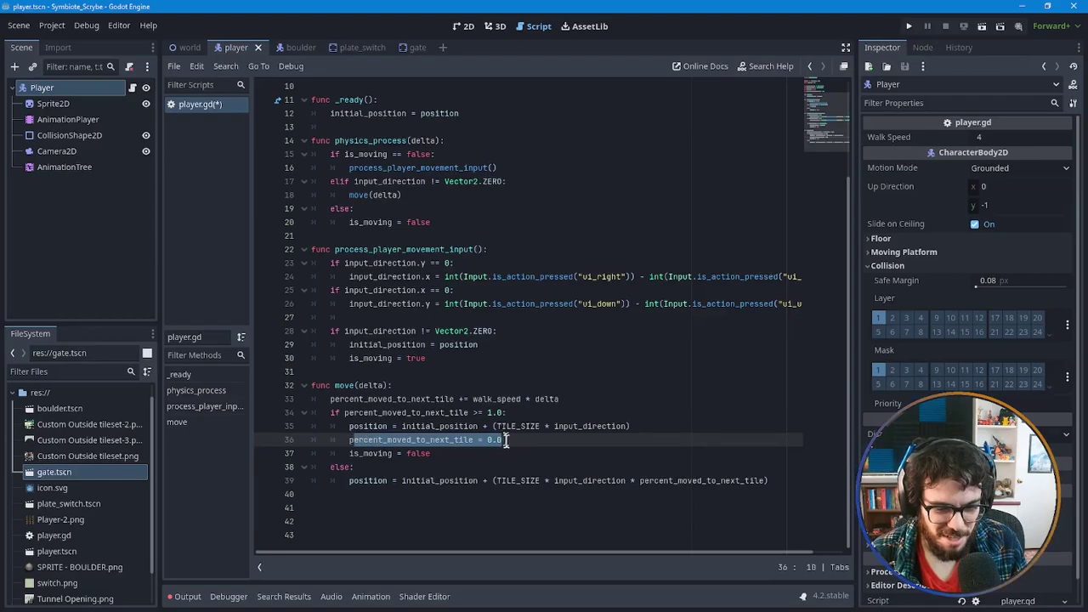
pyautogui.press('Right')
pyautogui.press('Down')
pyautogui.press('Home')
pyautogui.hotkey('ctrl', 'Right')
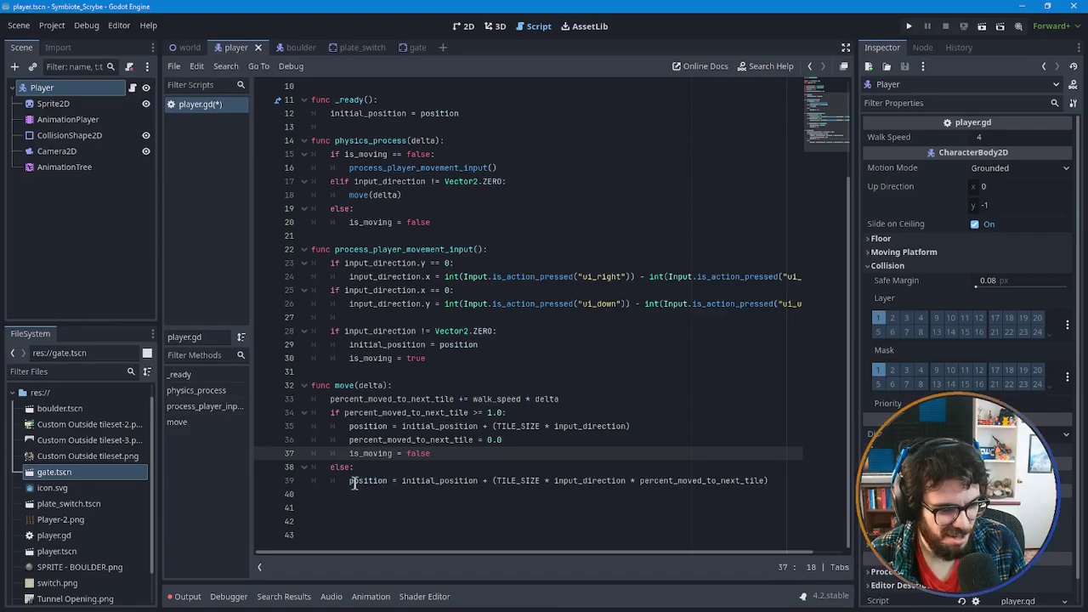
pyautogui.moveTo(348, 483); pyautogui.dragTo(764, 483)
pyautogui.click(740, 504)
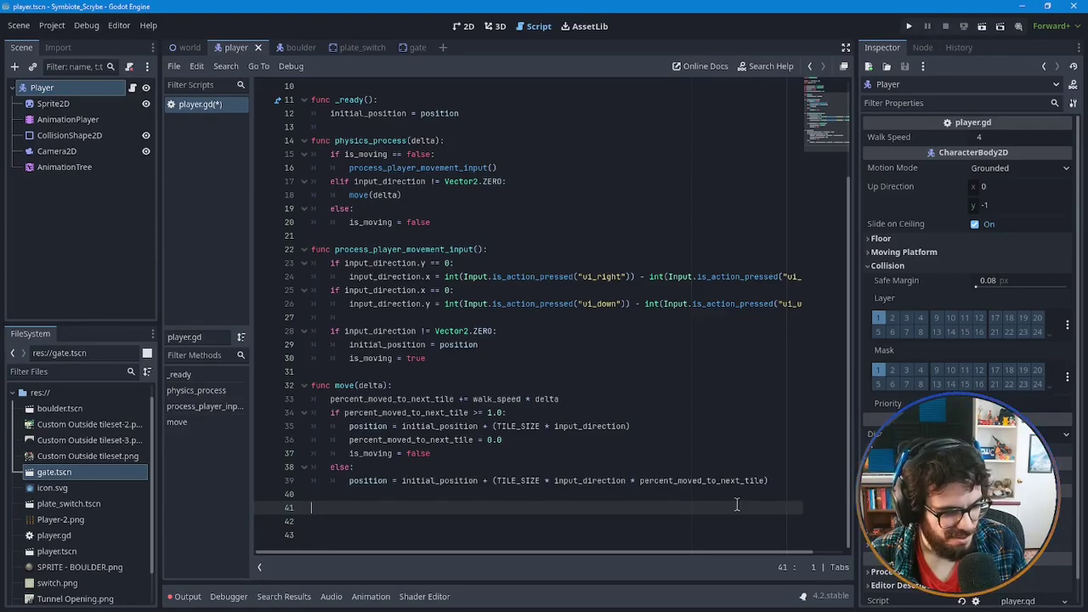
# Save the player script, run the project to test the player's movement, and close the game window.
pyautogui.click(413, 317)
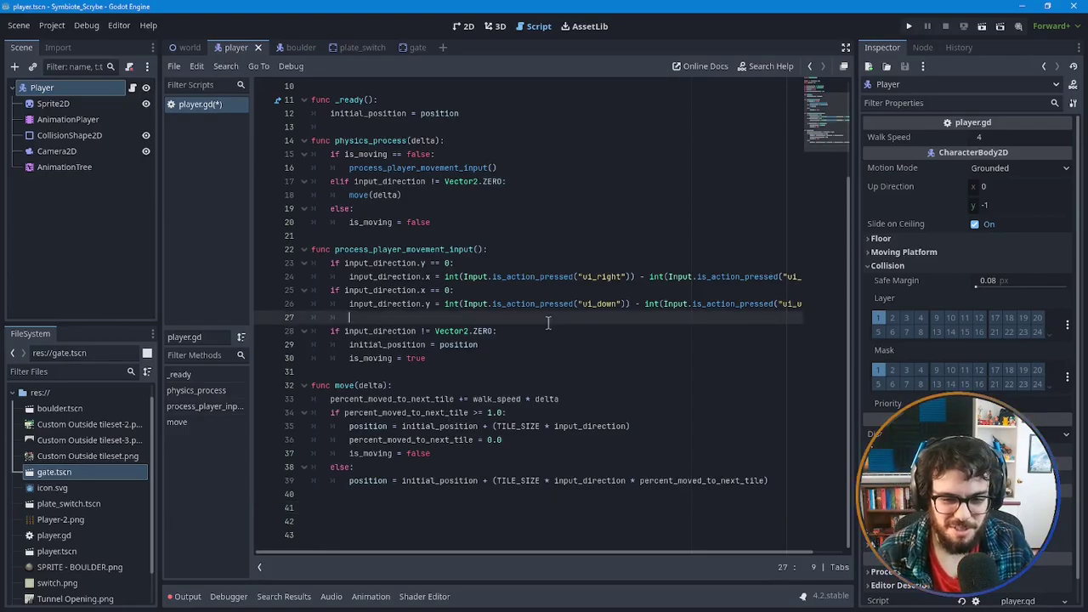
pyautogui.hotkey('ctrl', 's')
pyautogui.scroll(2, 548, 322)
pyautogui.scroll(1, 549, 322)
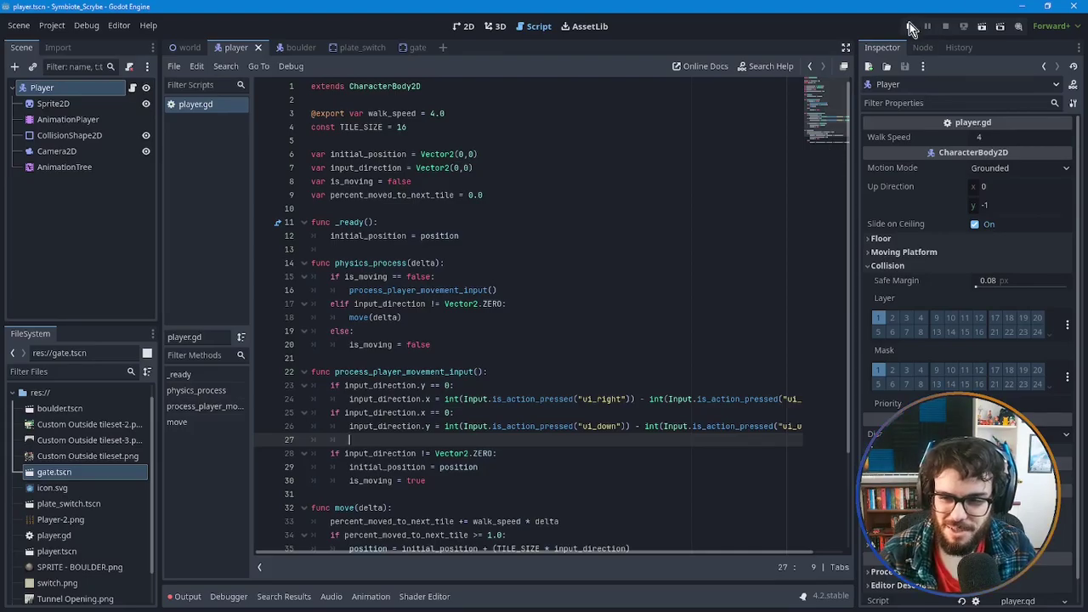
pyautogui.click(906, 29)
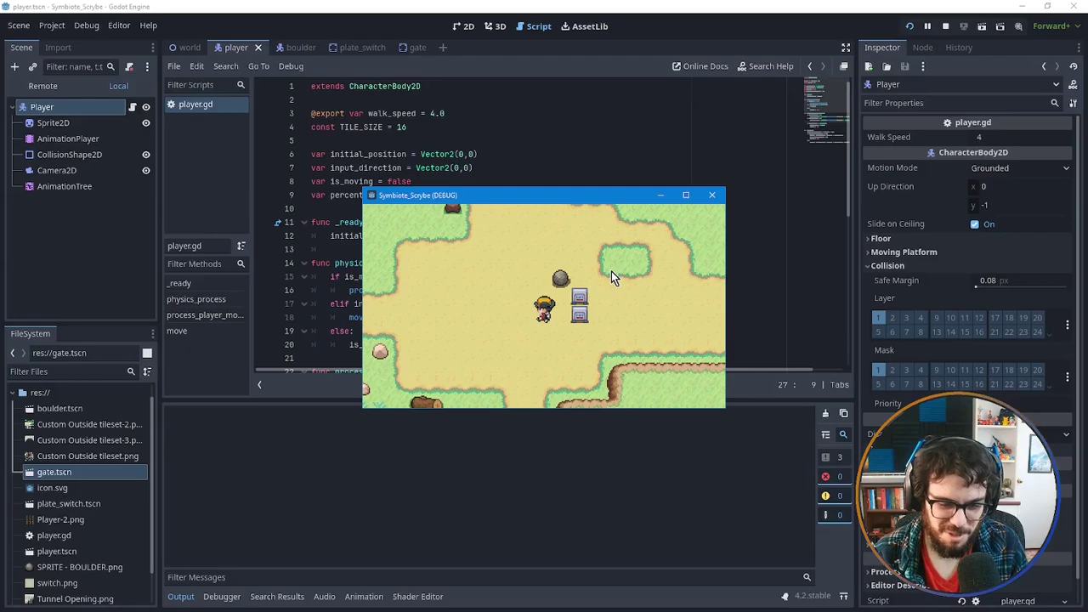
pyautogui.click(712, 196)
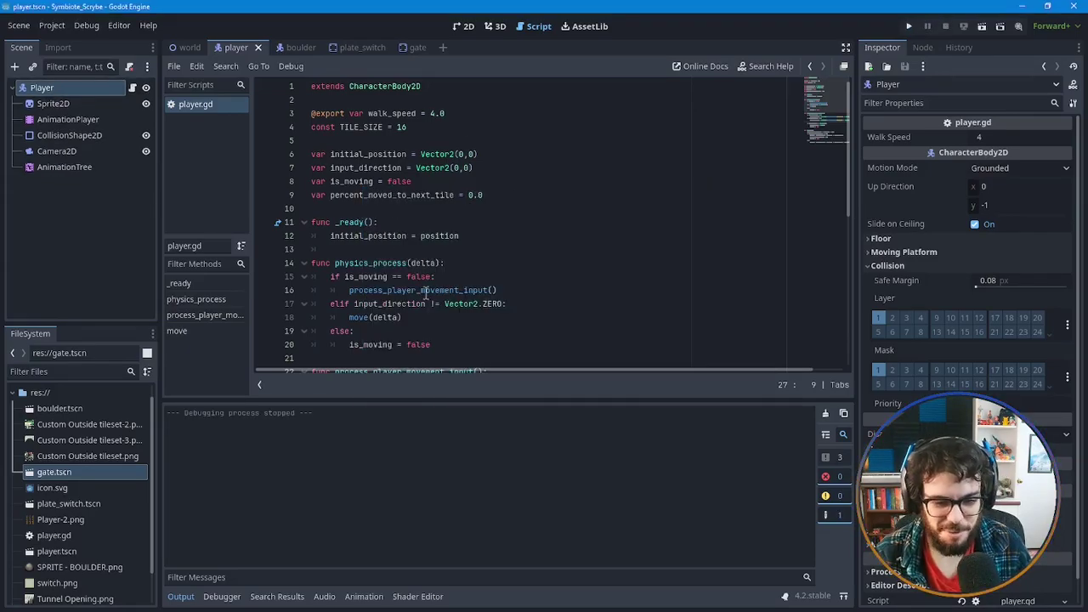
# Re-read player.gd, checking the variable declarations, physics_process, the process_player_movement_input declaration, and the move function.
pyautogui.scroll(-3, 467, 267)
pyautogui.click(498, 249)
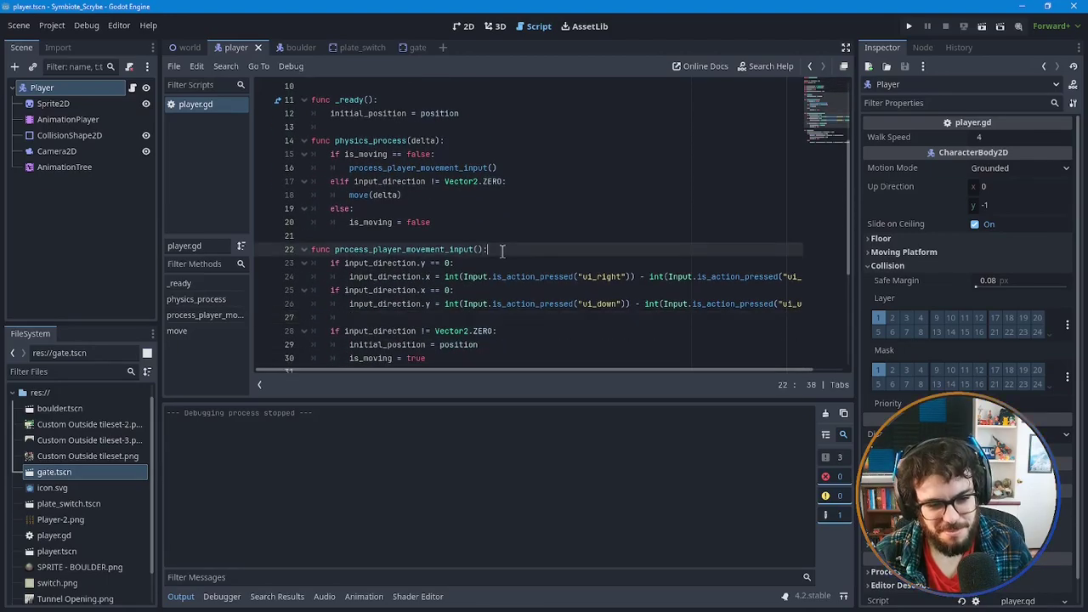
pyautogui.moveTo(489, 249); pyautogui.dragTo(312, 249)
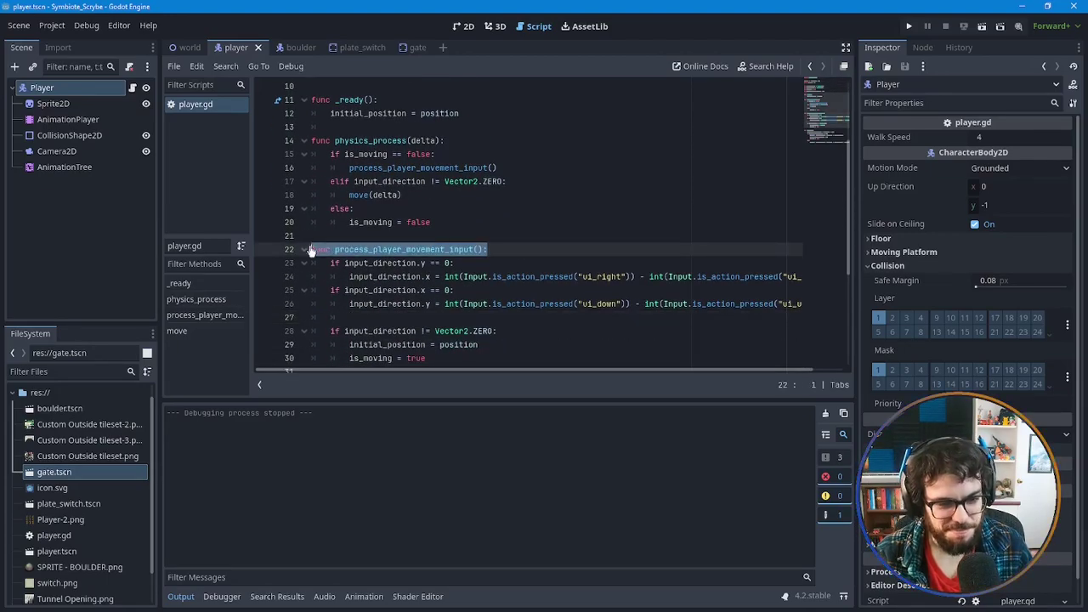
pyautogui.moveTo(489, 249); pyautogui.dragTo(326, 249)
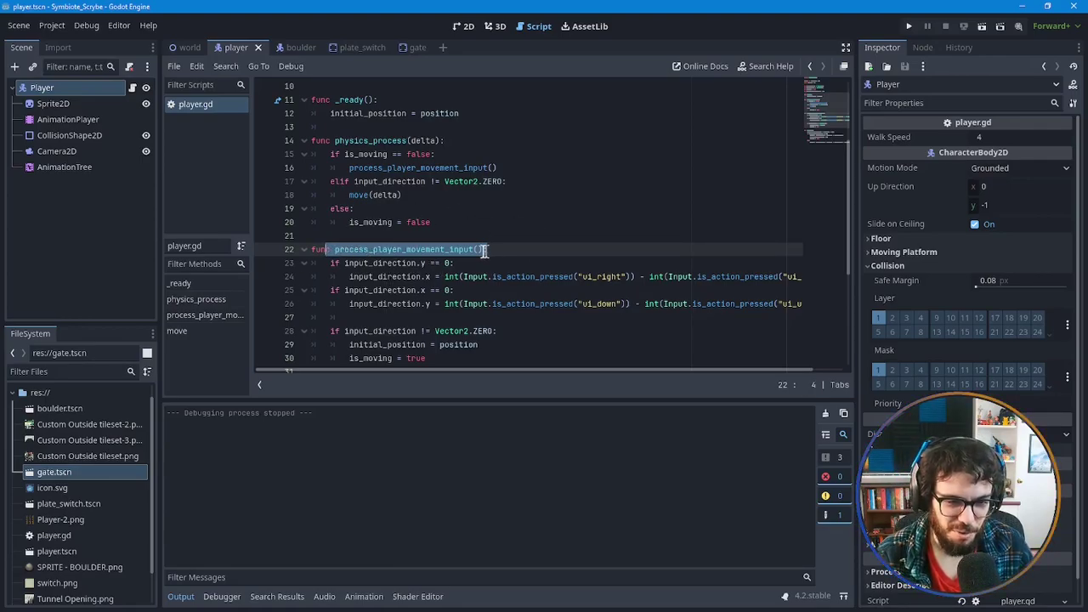
pyautogui.click(464, 249)
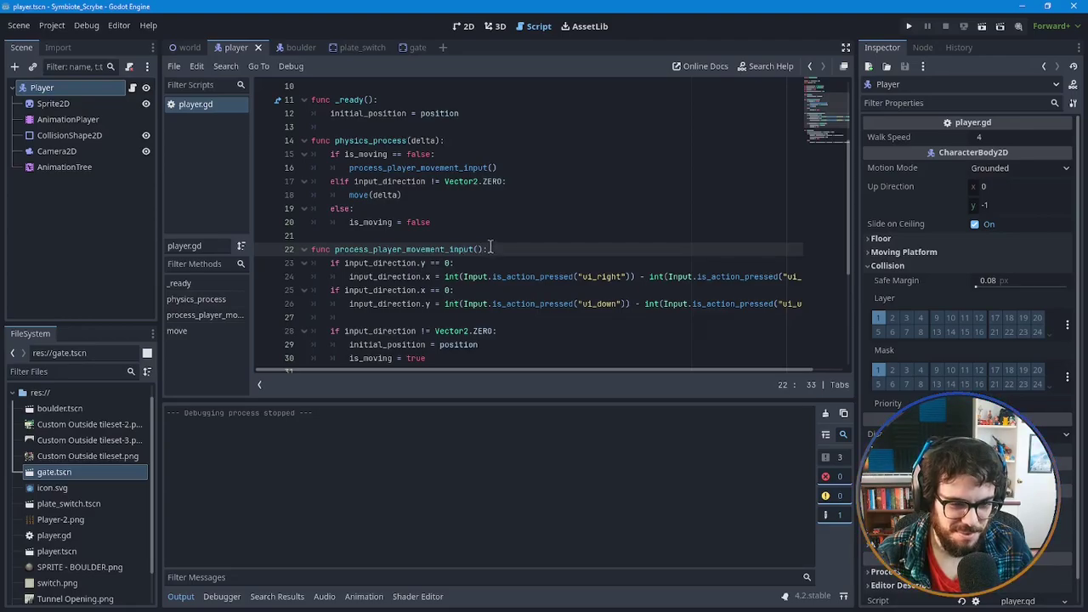
pyautogui.scroll(3, 491, 246)
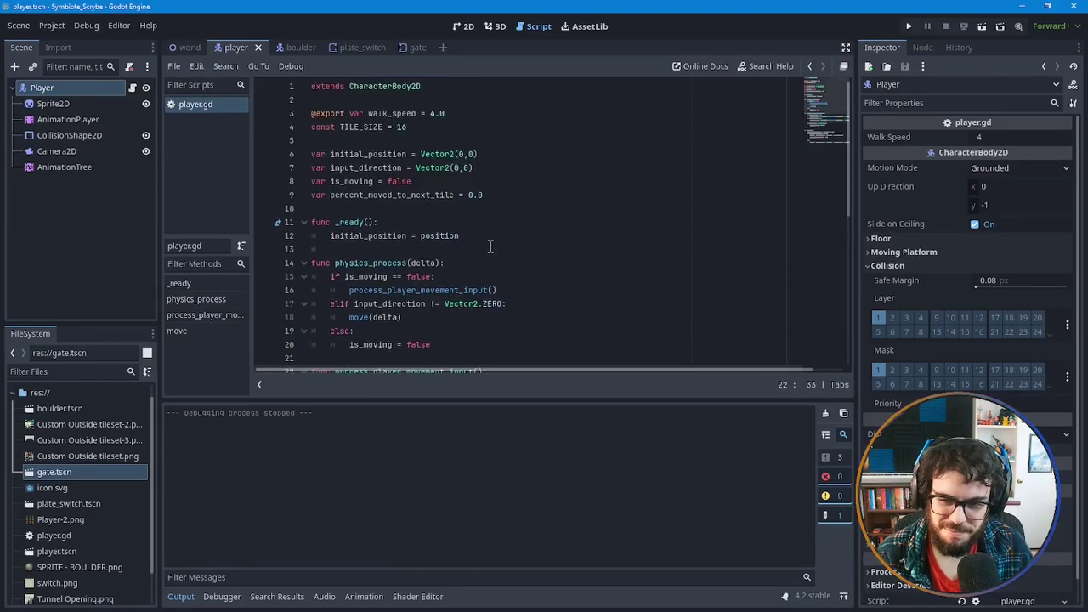
pyautogui.click(420, 165)
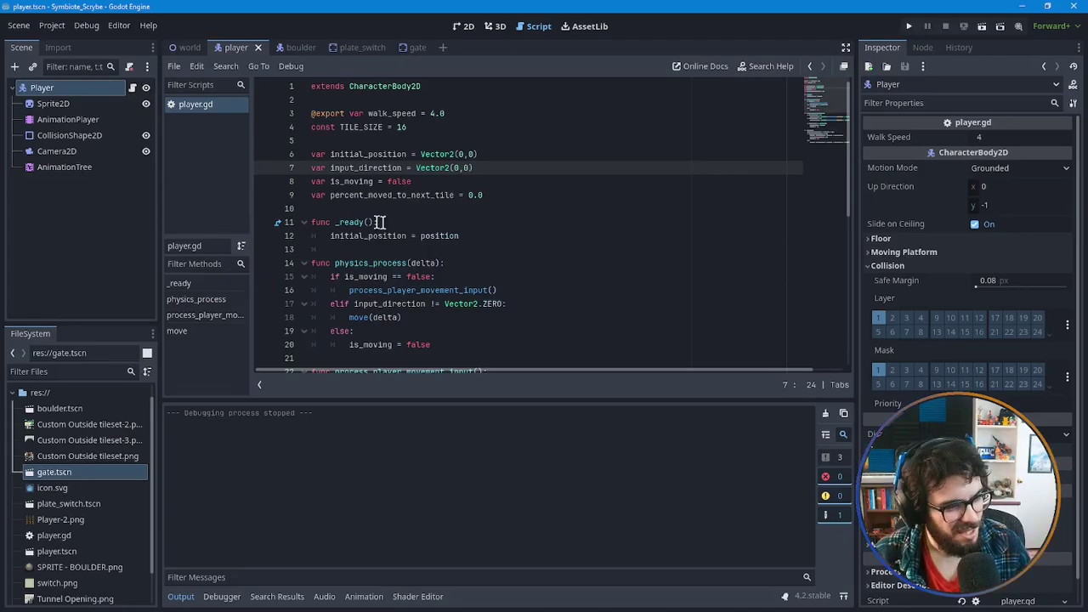
pyautogui.scroll(-7, 534, 214)
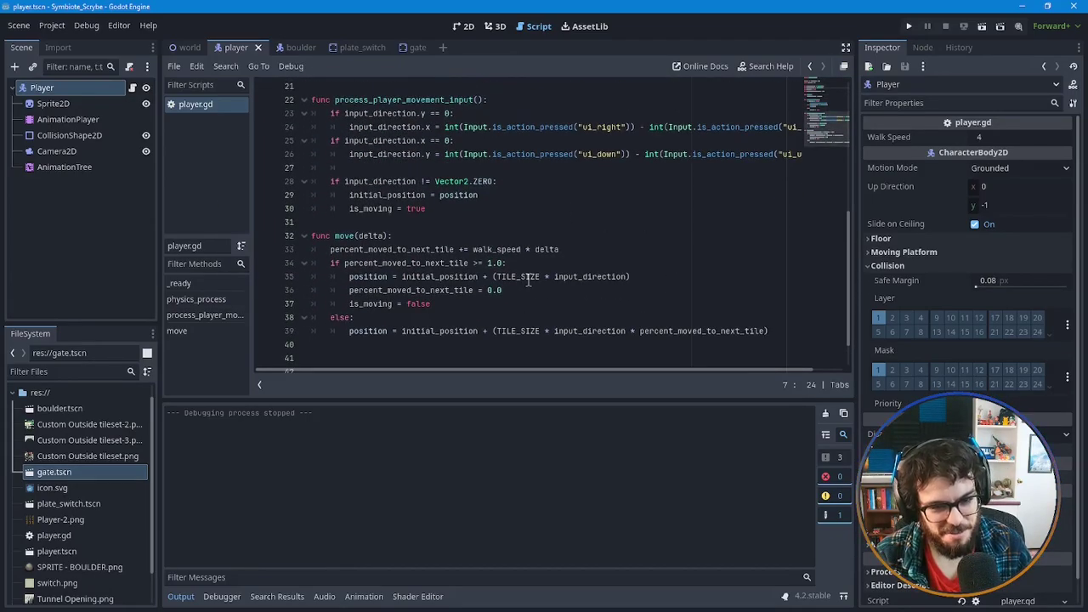
pyautogui.scroll(1, 528, 281)
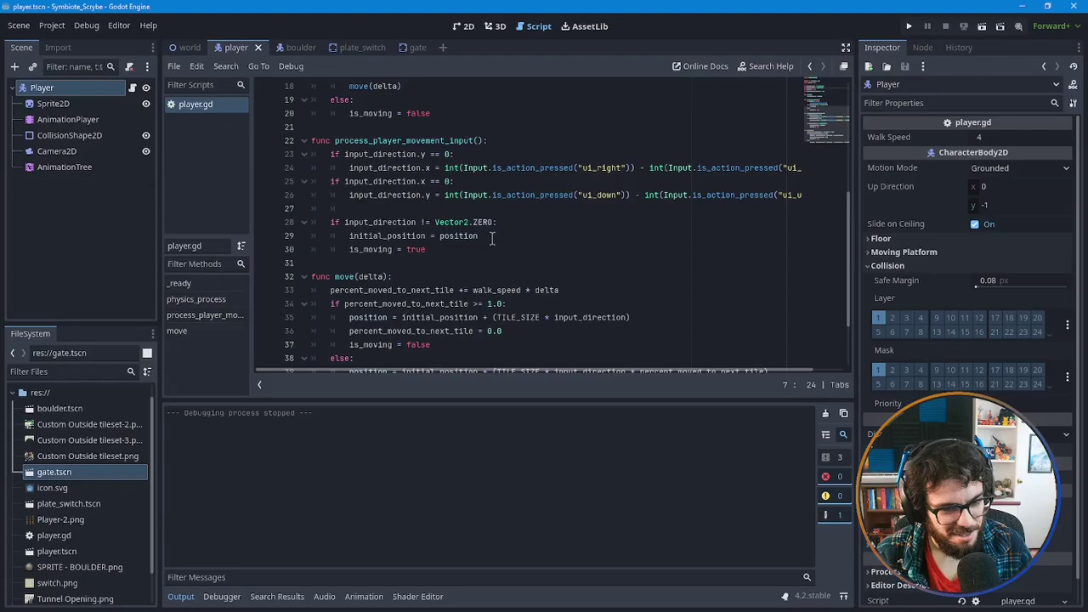
pyautogui.scroll(5, 491, 238)
pyautogui.click(488, 194)
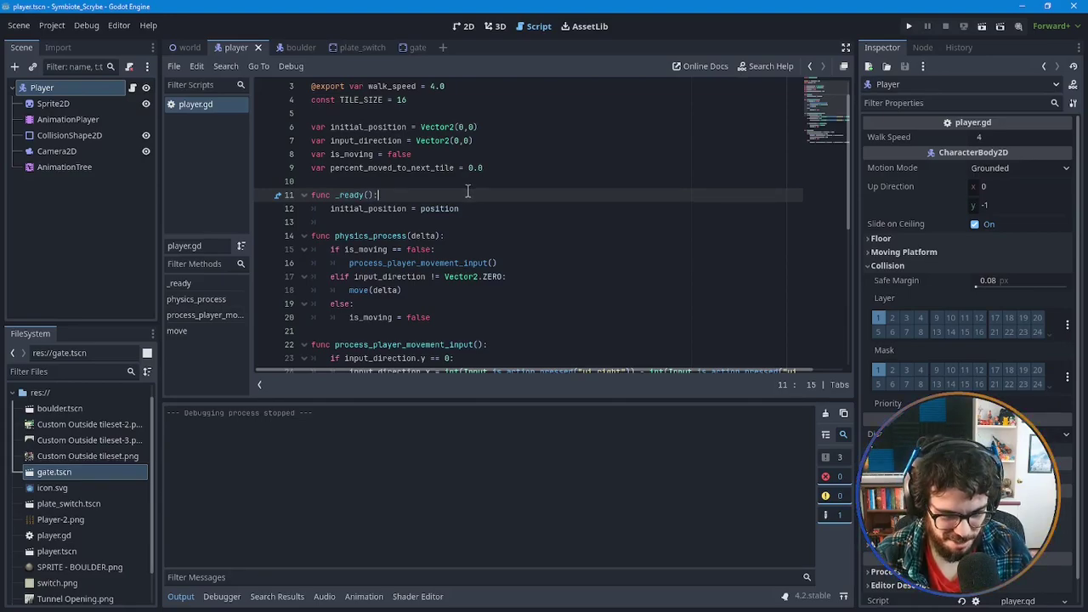
pyautogui.scroll(-3, 516, 200)
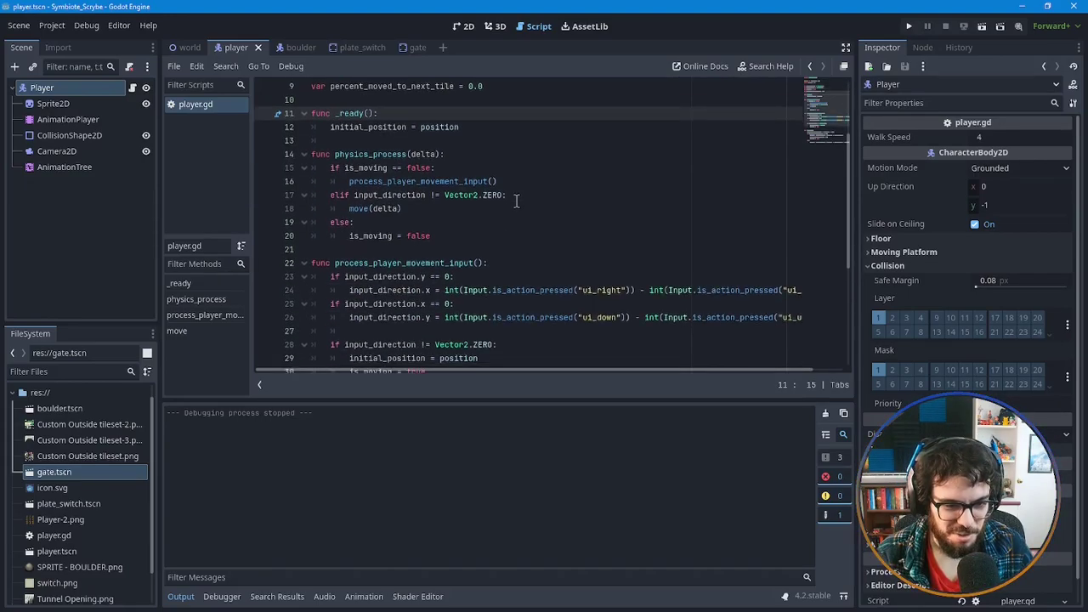
pyautogui.scroll(-1, 516, 200)
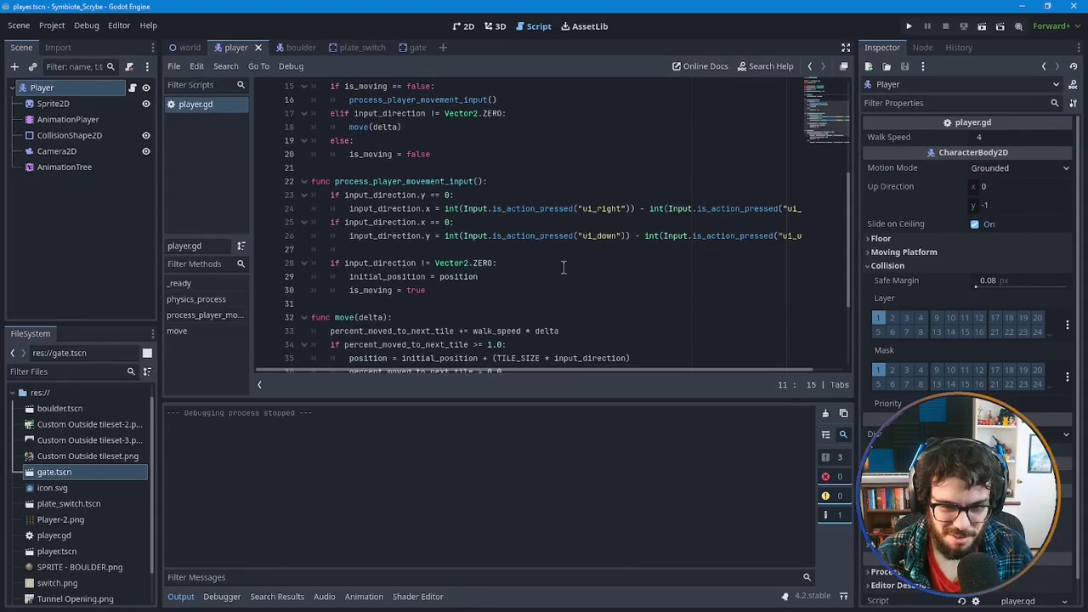
pyautogui.scroll(-3, 561, 267)
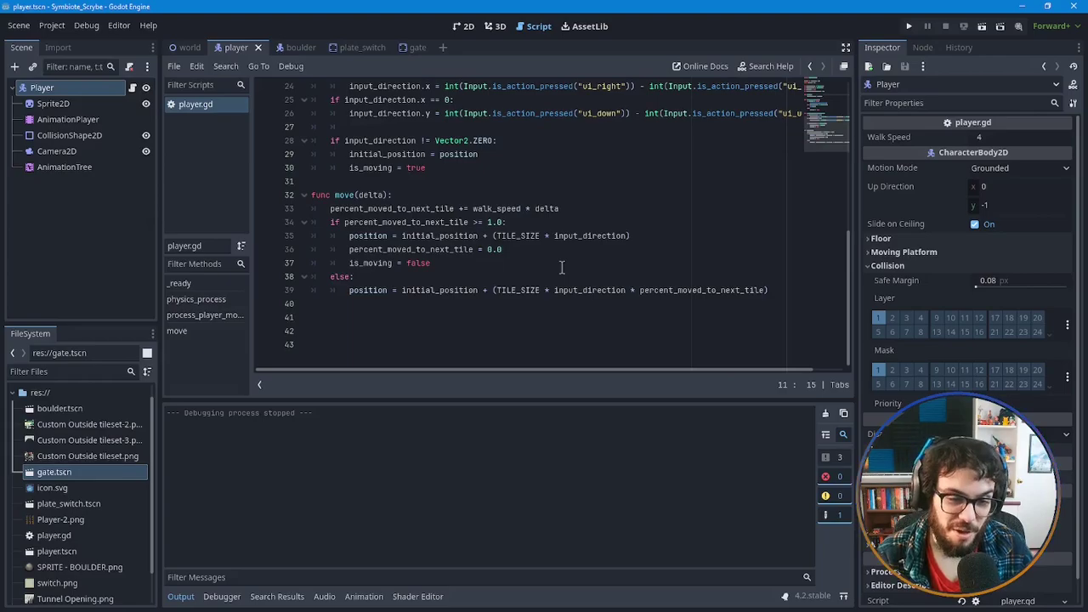
pyautogui.scroll(8, 559, 238)
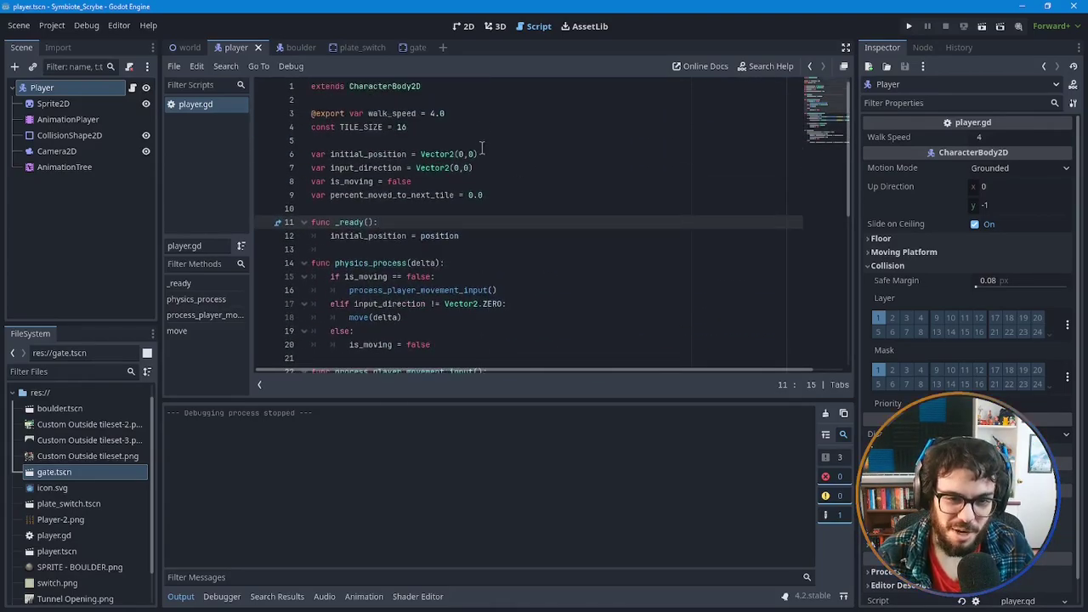
pyautogui.click(476, 128)
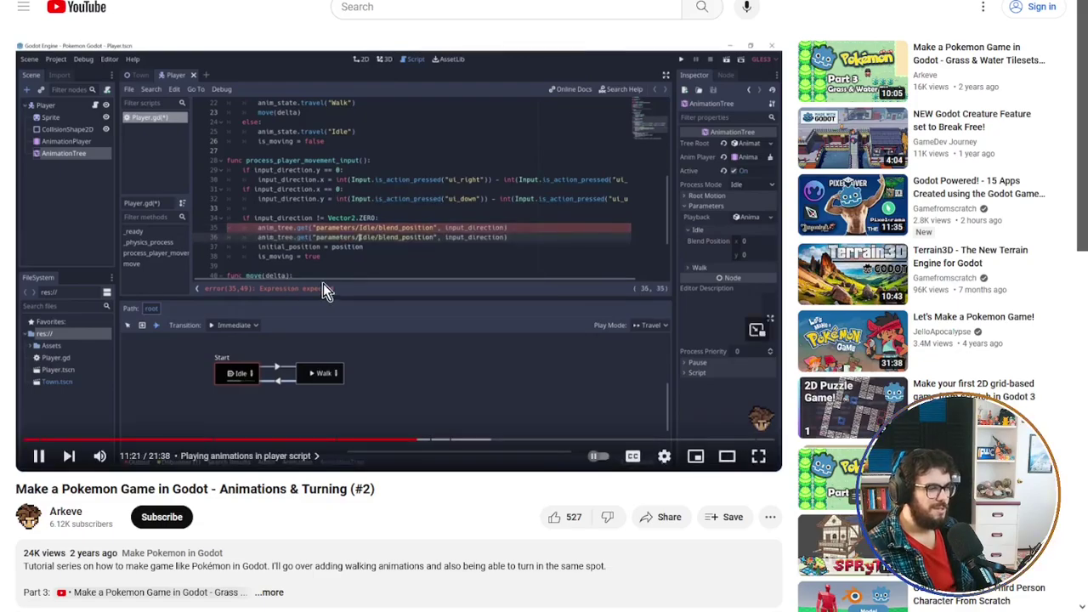
# Switch to YouTube and watch the Pokemon-style Godot tutorial on animations and turning, pausing at the blend_position code and the turn animation setup.
pyautogui.click(429, 323)
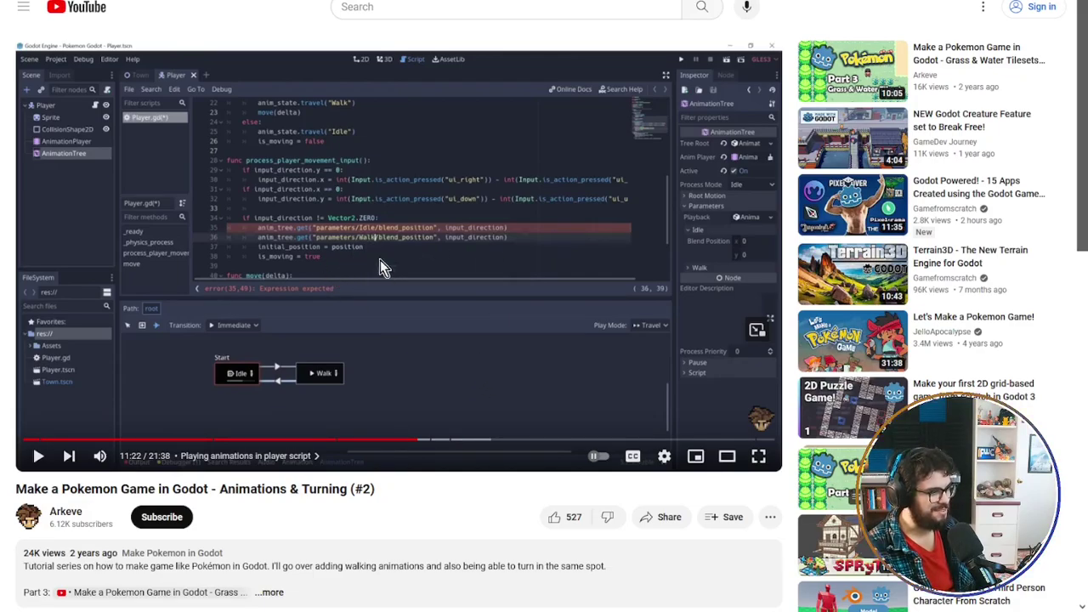
pyautogui.click(449, 397)
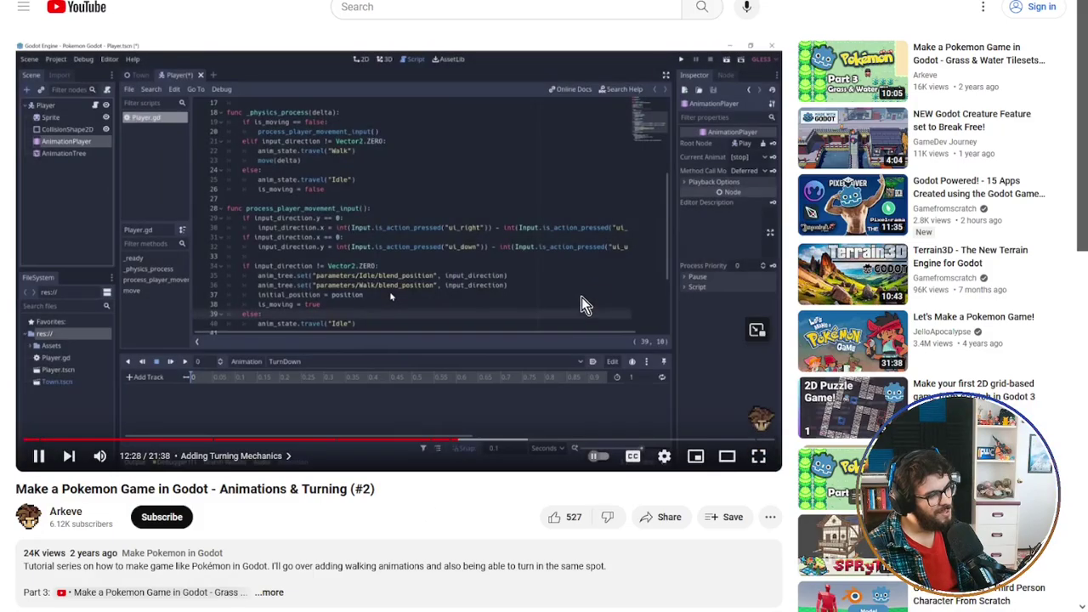
pyautogui.click(450, 348)
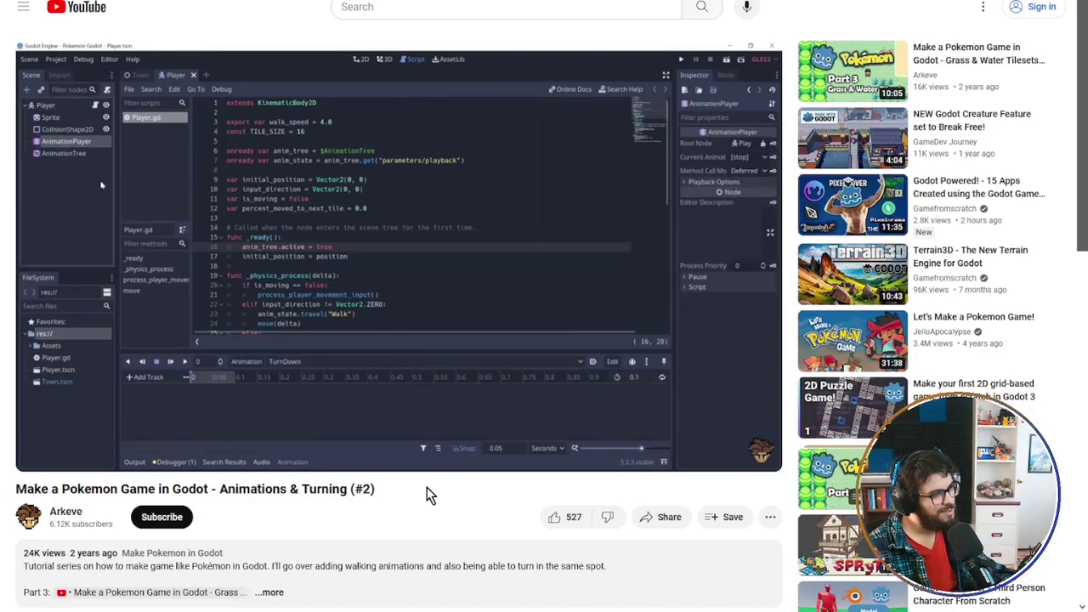
pyautogui.click(431, 285)
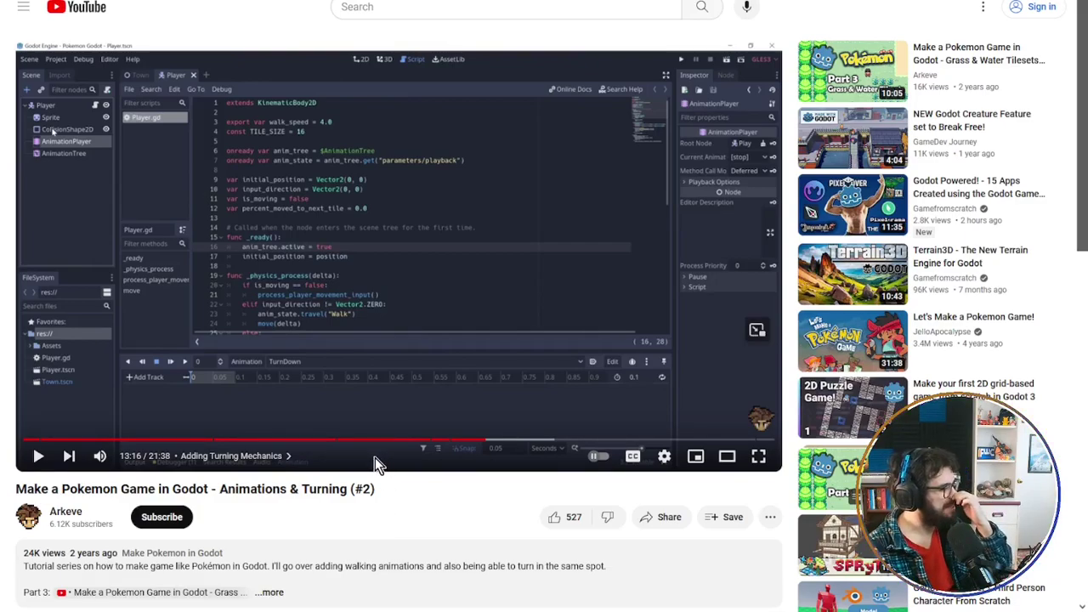
pyautogui.click(420, 308)
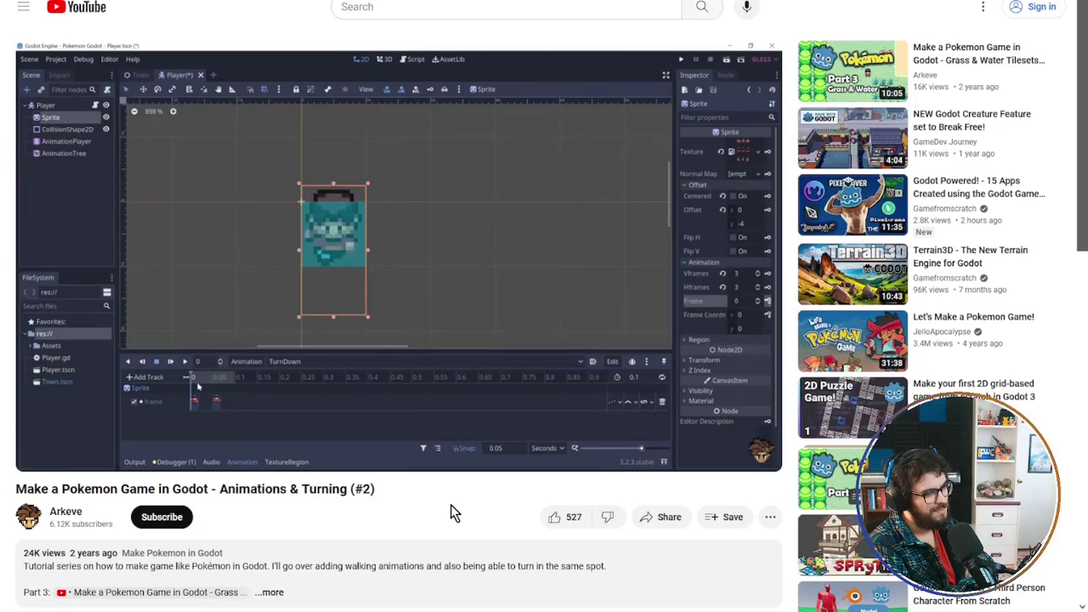
pyautogui.click(563, 286)
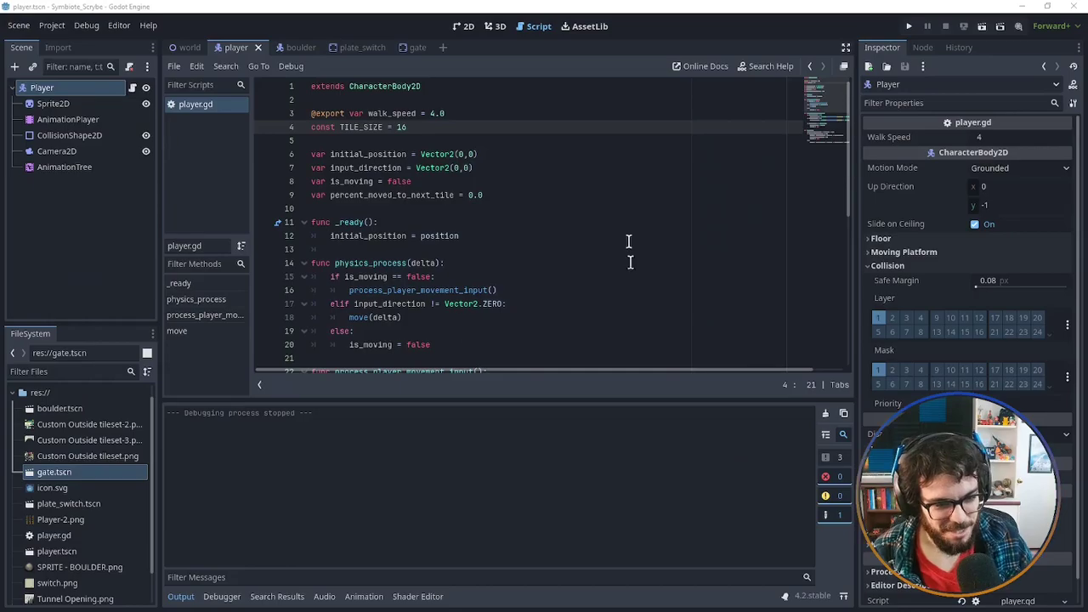
# Return to Godot, show the player scene in the 2D view, and load the AnimationPlayer's walk_down animation.
pyautogui.click(63, 119)
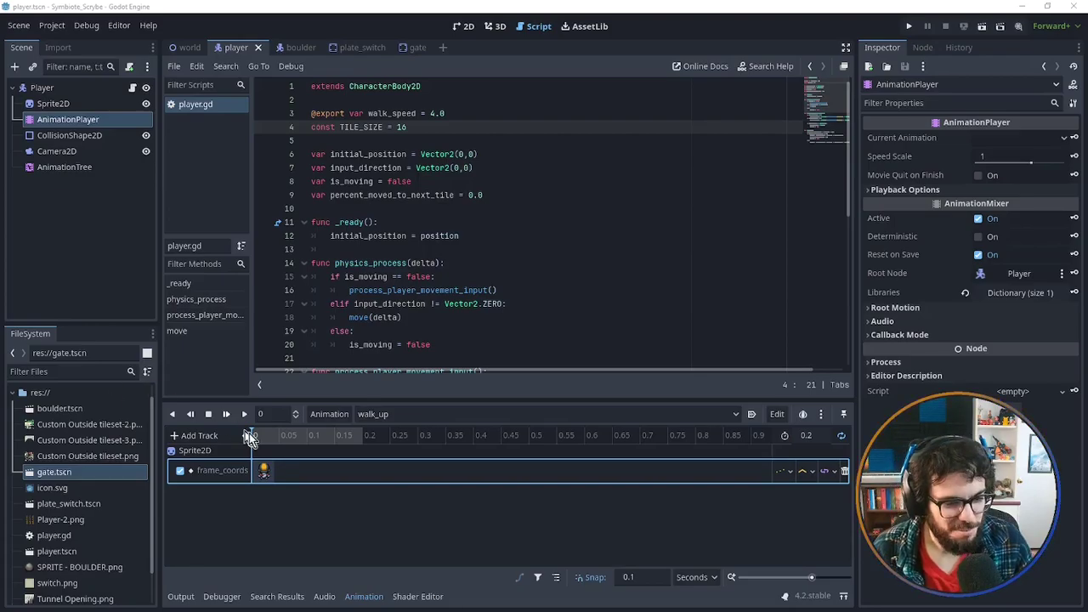
pyautogui.click(380, 414)
pyautogui.click(380, 414)
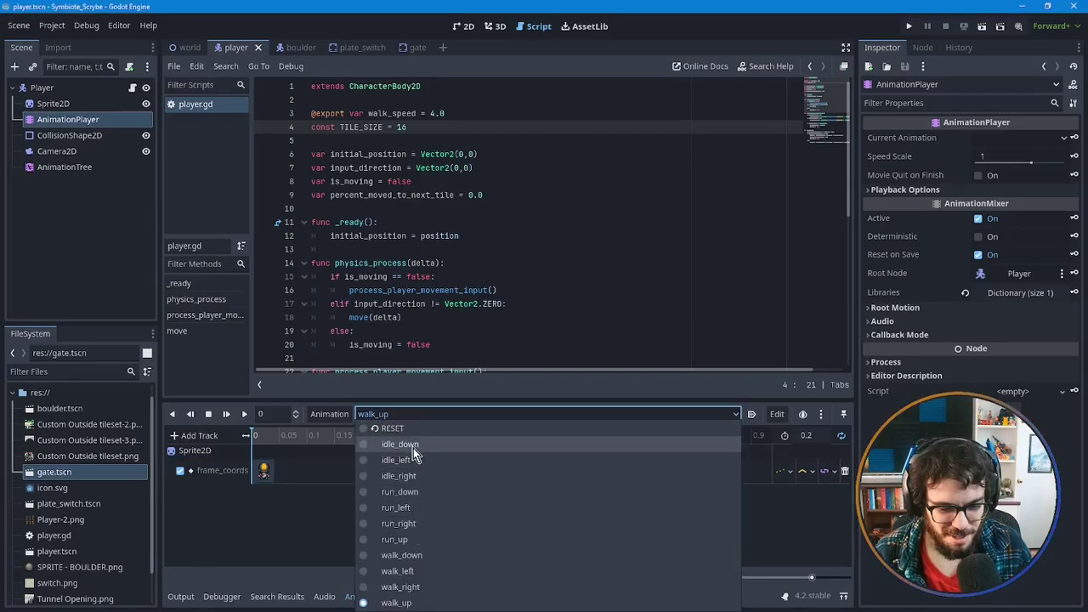
pyautogui.click(470, 25)
pyautogui.click(470, 26)
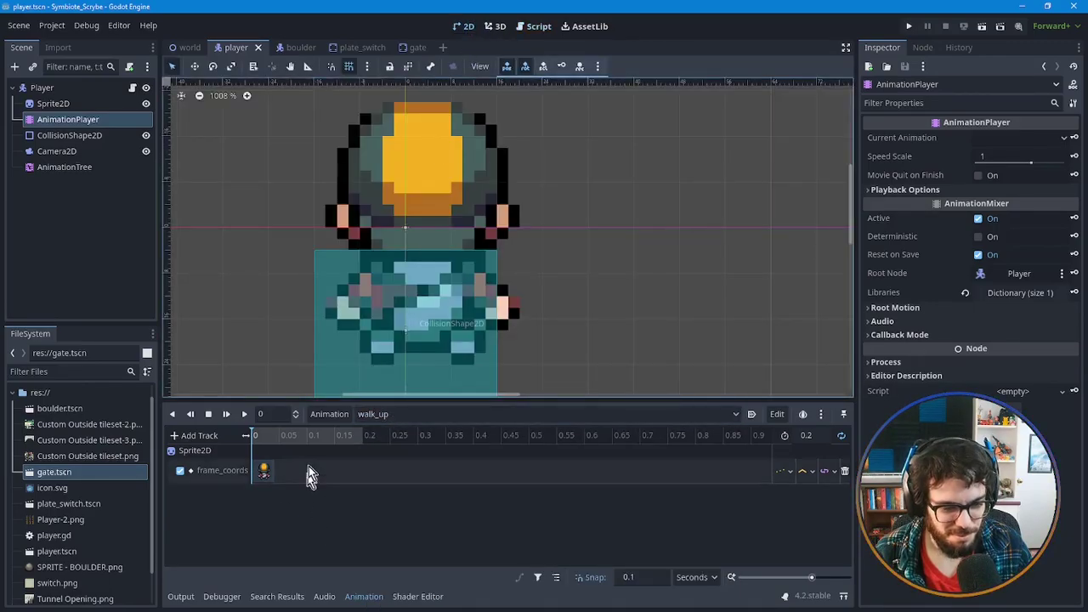
pyautogui.click(380, 414)
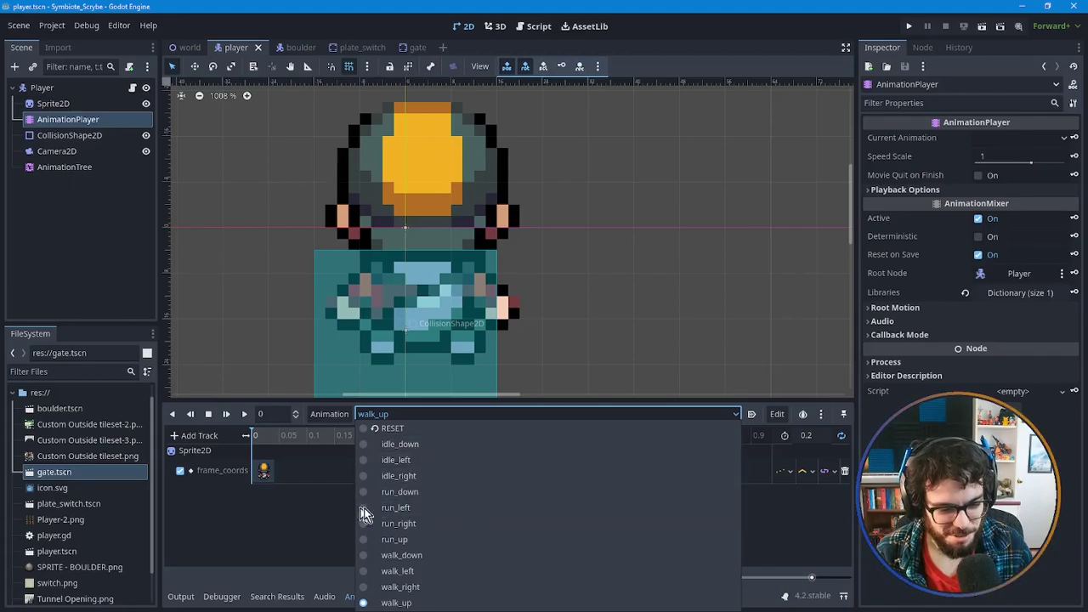
pyautogui.click(410, 557)
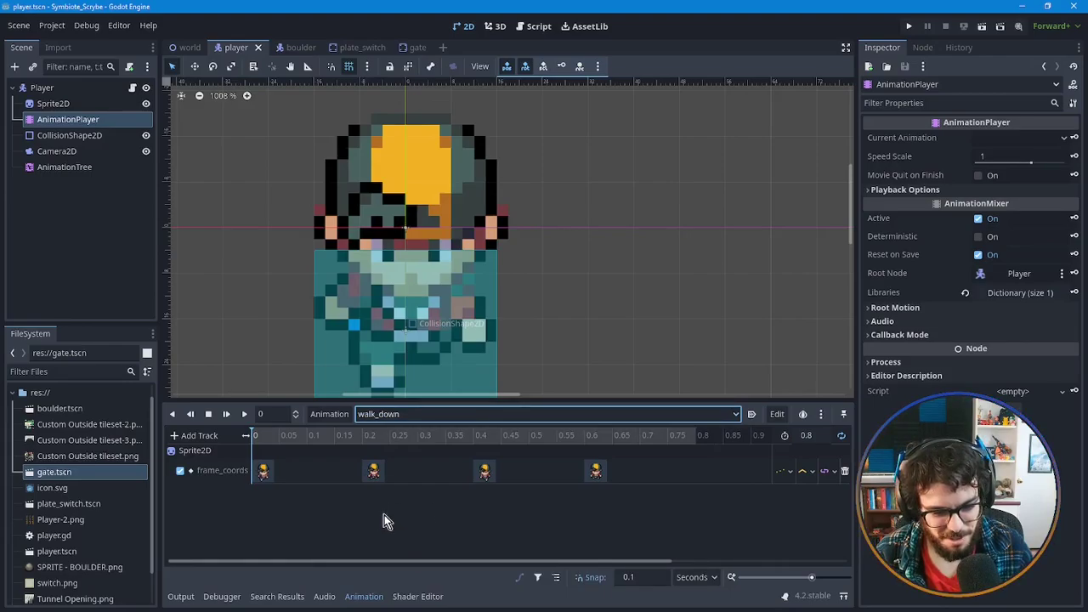
# Duplicate the walk_down animation under the name turn_down.
pyautogui.click(329, 414)
pyautogui.click(337, 480)
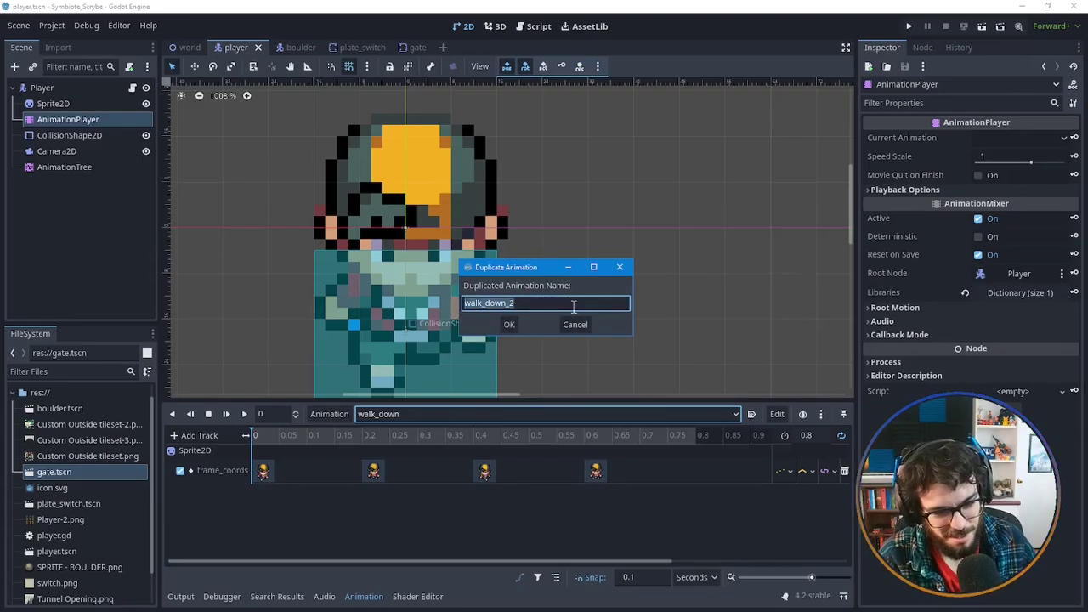
pyautogui.write('turn_down')
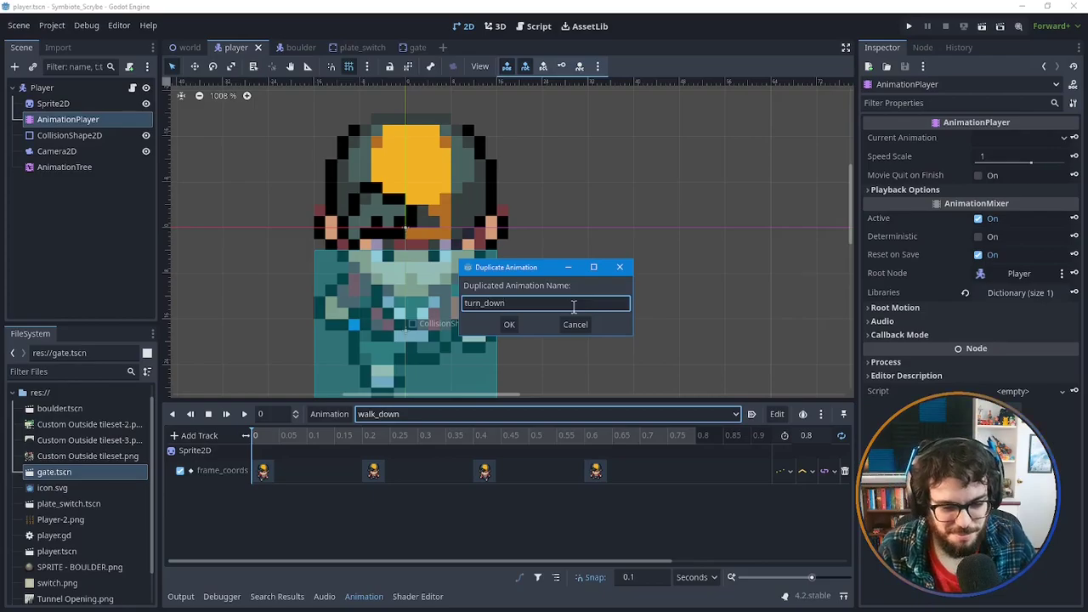
pyautogui.click(516, 324)
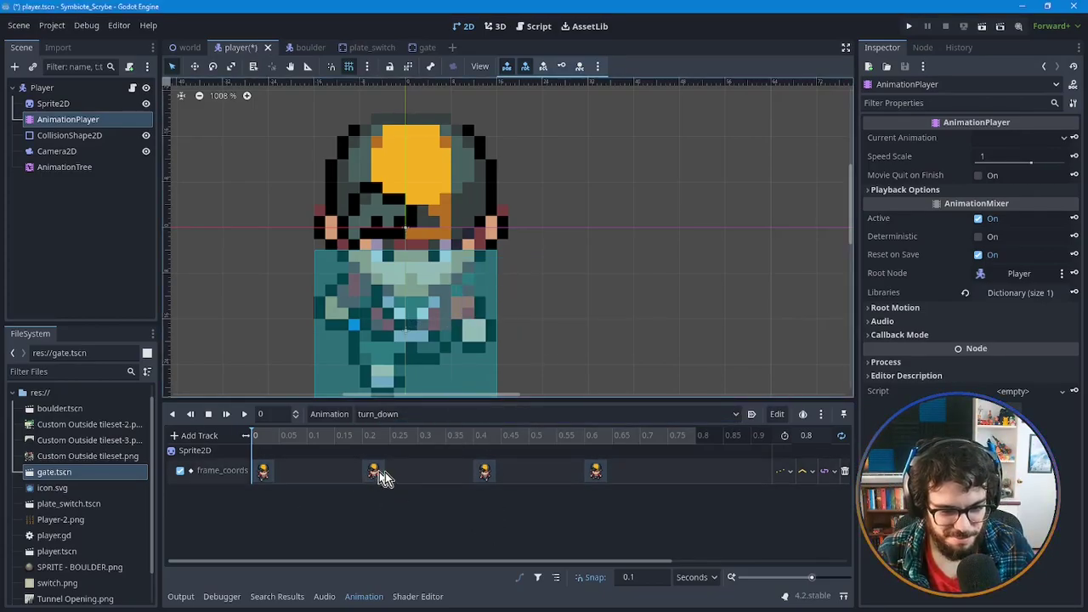
# Delete the frame_coords keyframes at 0.4 and 0.6 seconds from the turn_down animation.
pyautogui.click(485, 473)
pyautogui.press('Delete')
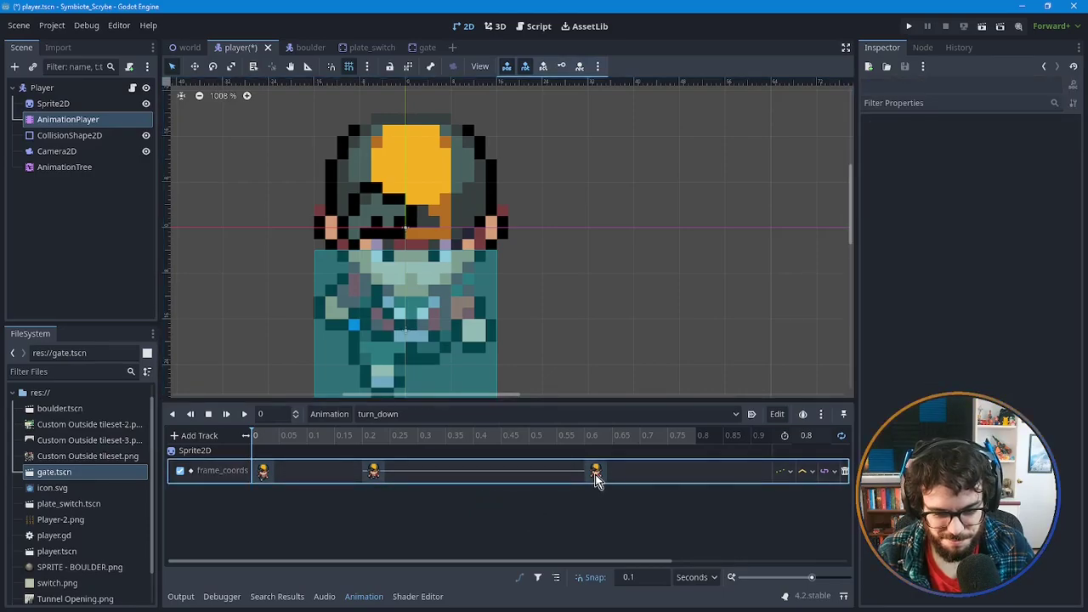
pyautogui.click(595, 473)
pyautogui.press('Delete')
pyautogui.click(374, 472)
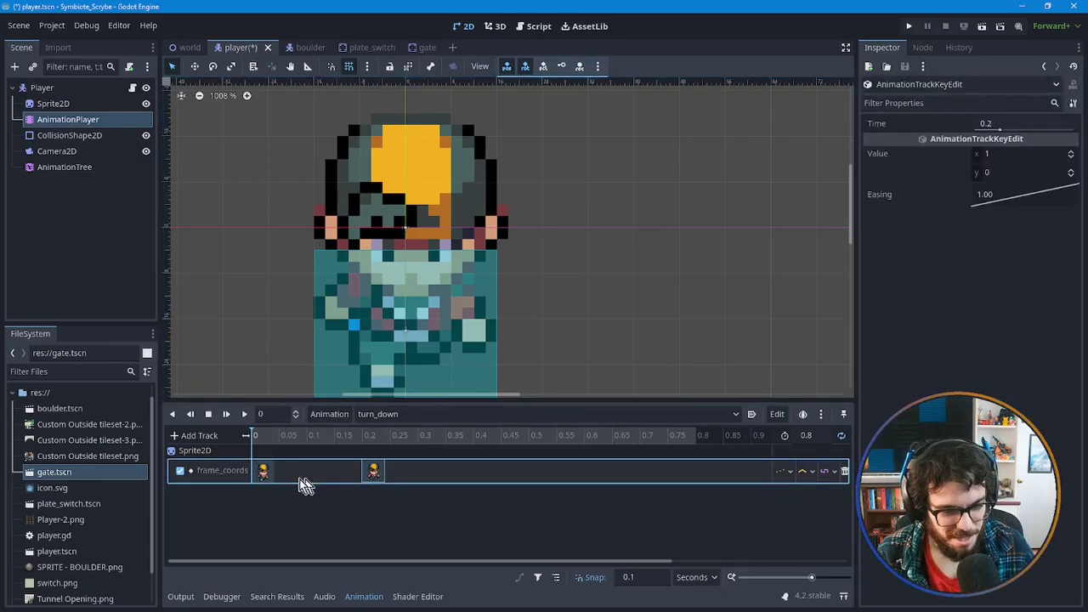
pyautogui.click(264, 472)
pyautogui.click(423, 515)
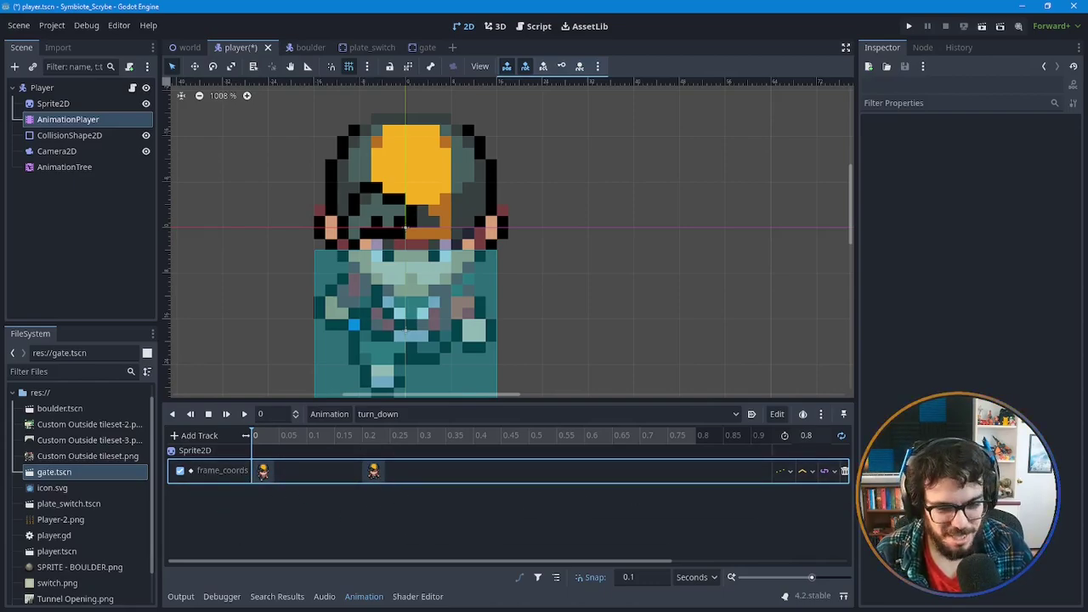
# Set the turn_down animation's length to 0.1 seconds.
pyautogui.click(818, 437)
pyautogui.doubleClick(817, 436)
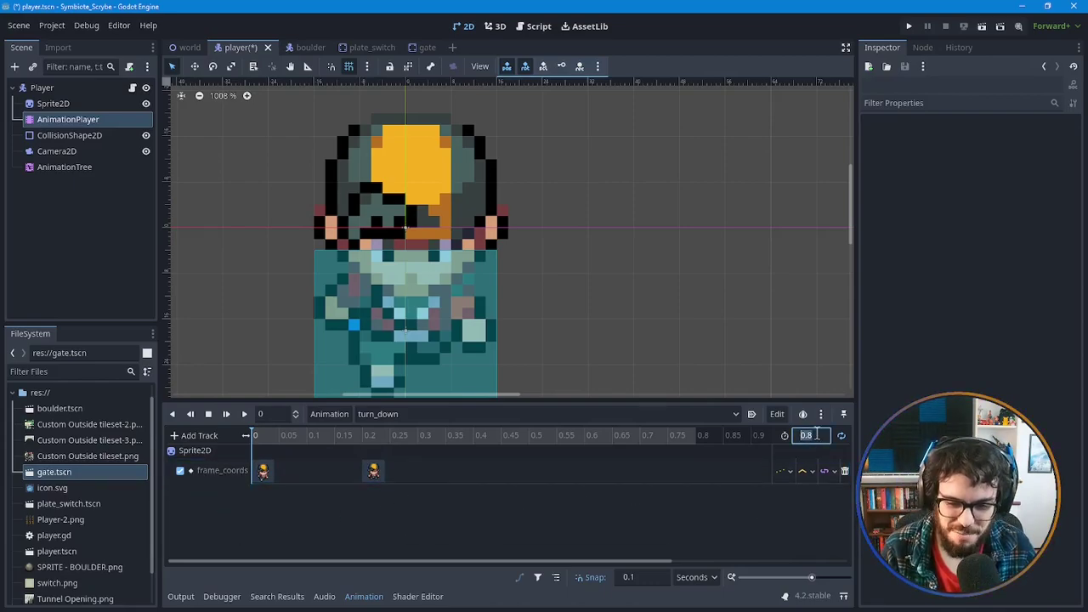
pyautogui.press('BackSpace')
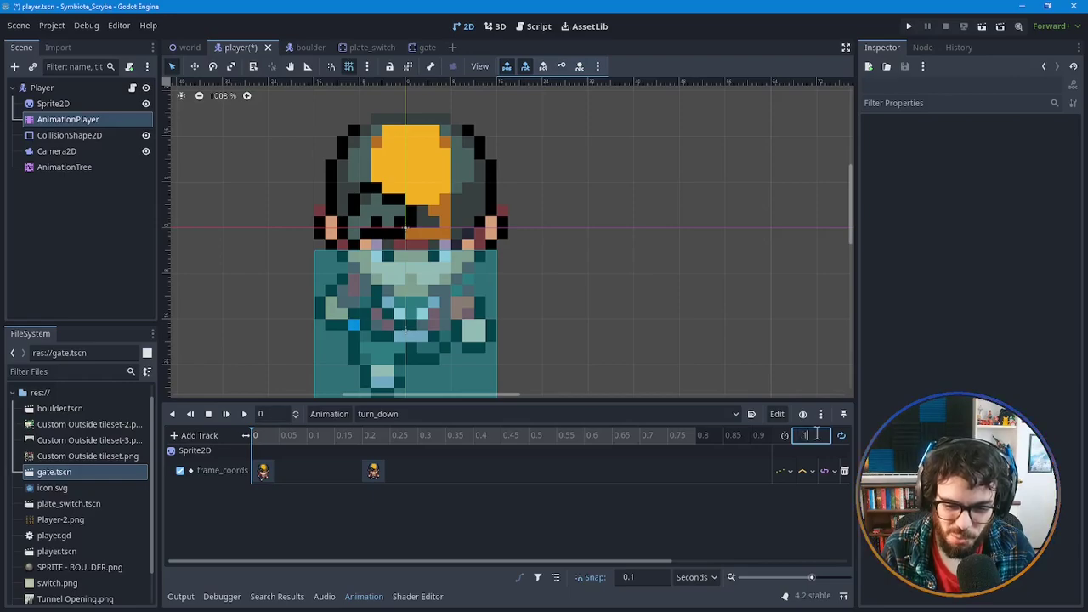
pyautogui.write('.1')
pyautogui.press('Return')
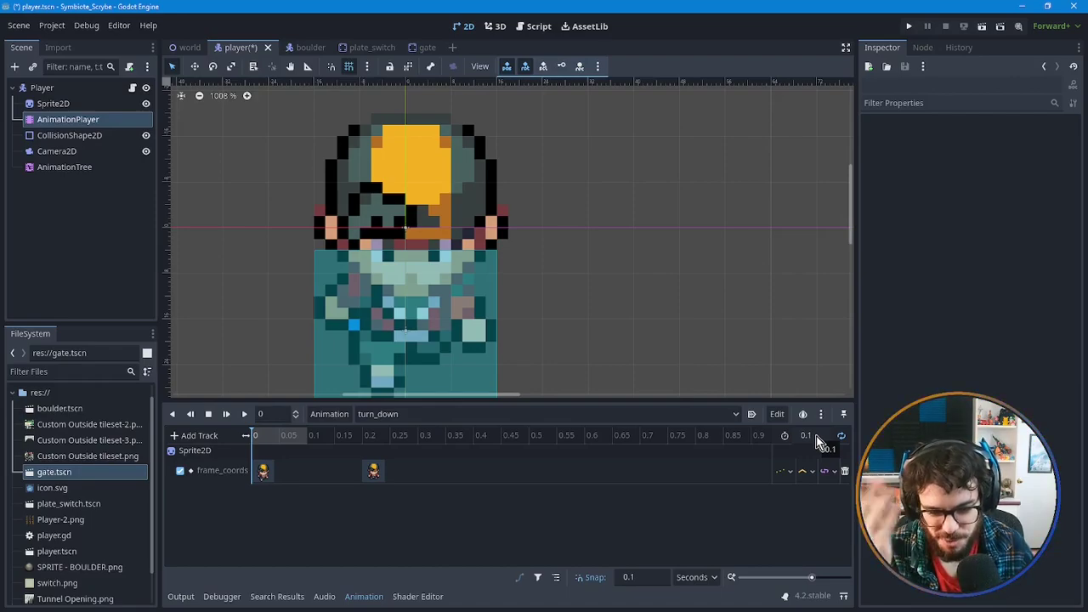
# Set the timeline snap to 0.05 seconds and move turn_down's frame_coords keyframe from 0.2 to 0.05 seconds.
pyautogui.click(651, 577)
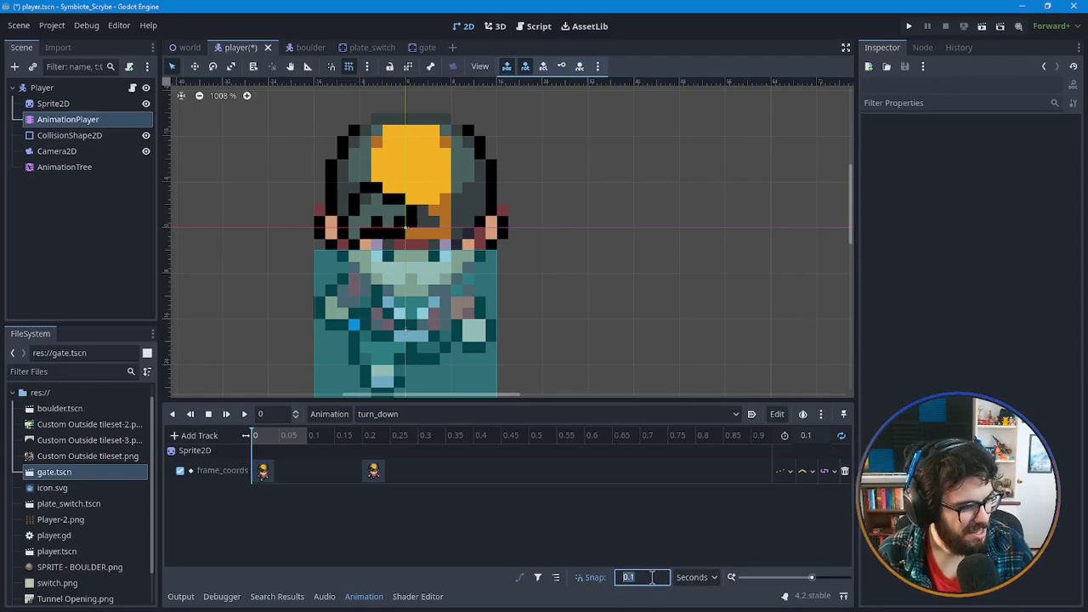
pyautogui.write('0.05')
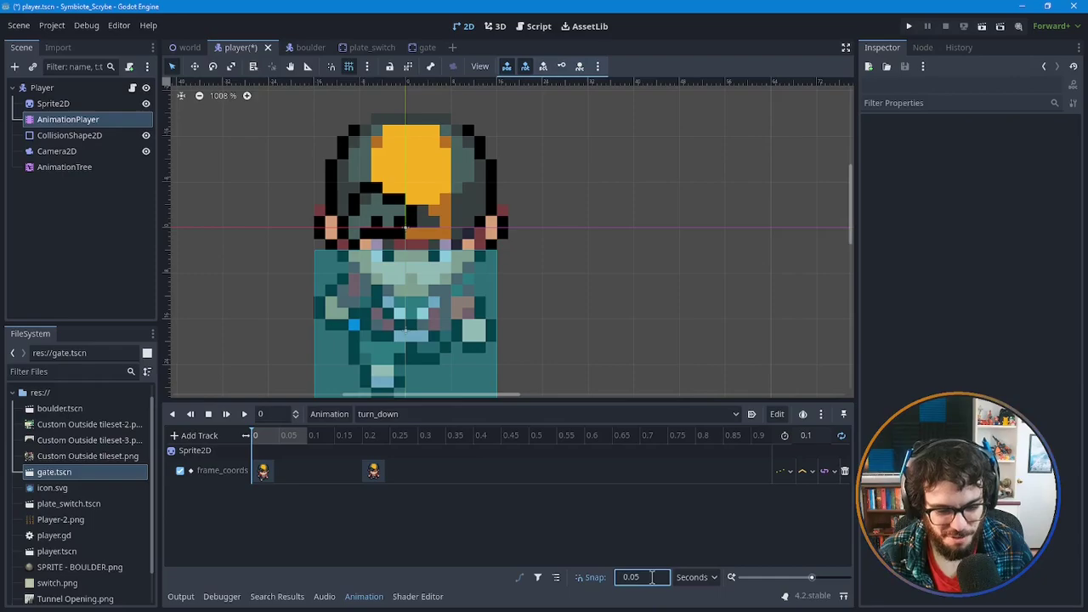
pyautogui.click(373, 472)
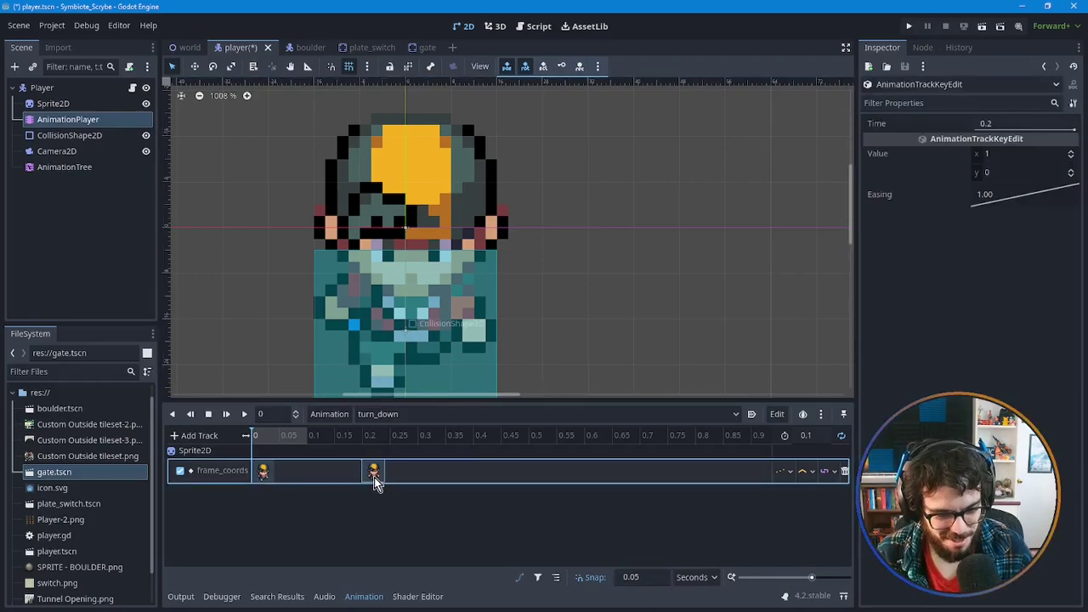
pyautogui.moveTo(374, 474); pyautogui.dragTo(290, 473)
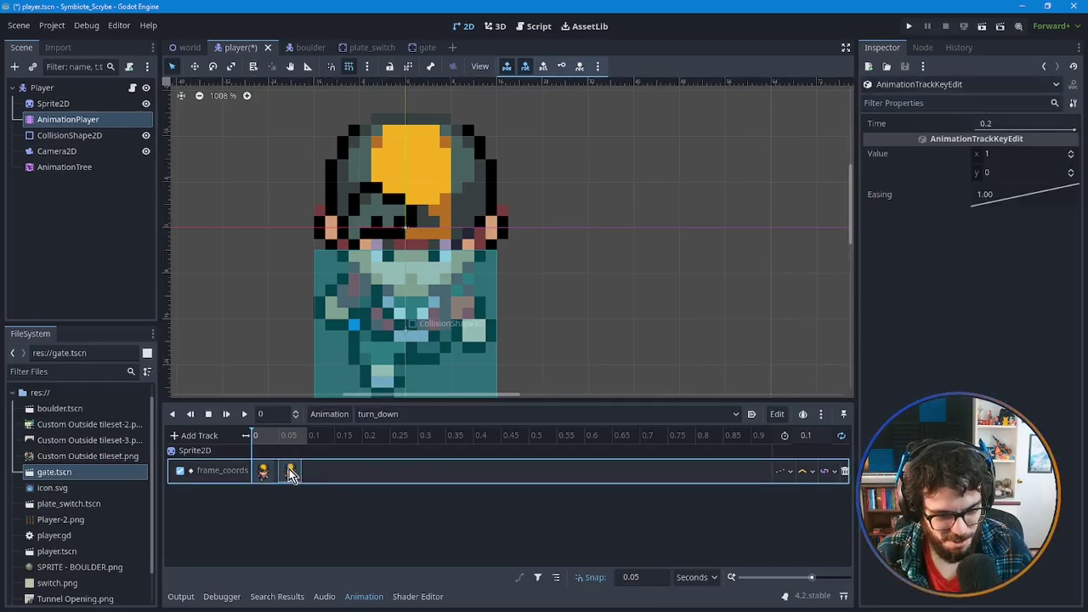
pyautogui.click(346, 511)
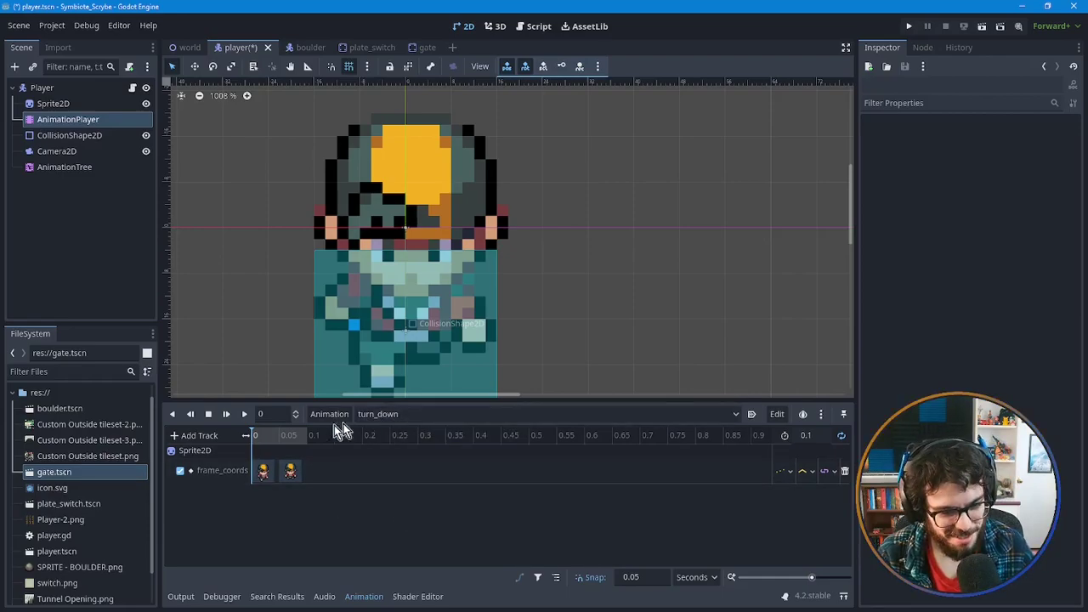
# Duplicate the walk_left animation under the name turn_left.
pyautogui.click(387, 413)
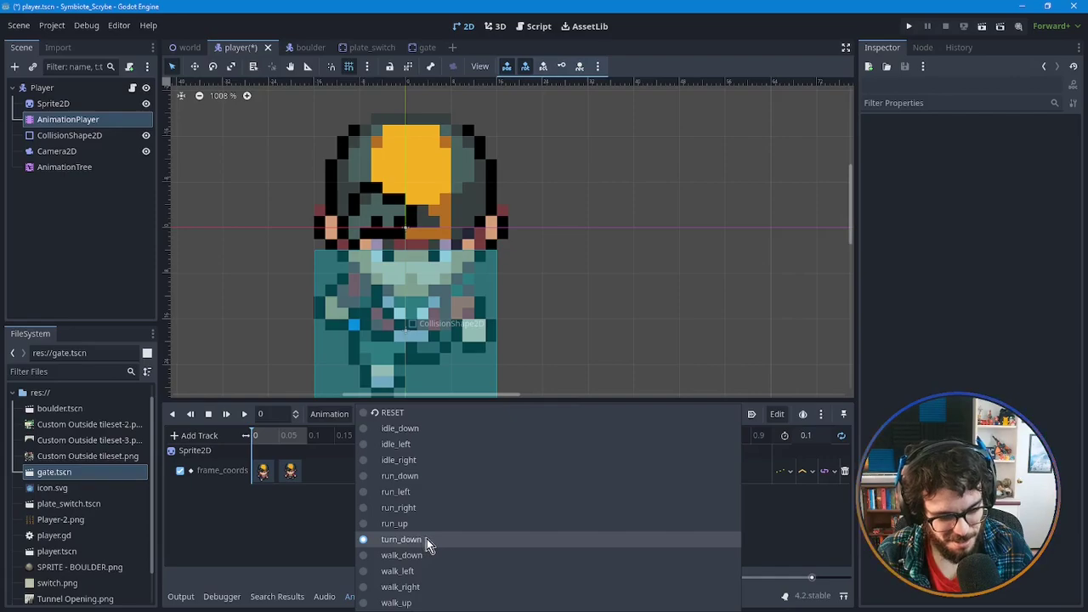
pyautogui.click(402, 575)
pyautogui.click(319, 414)
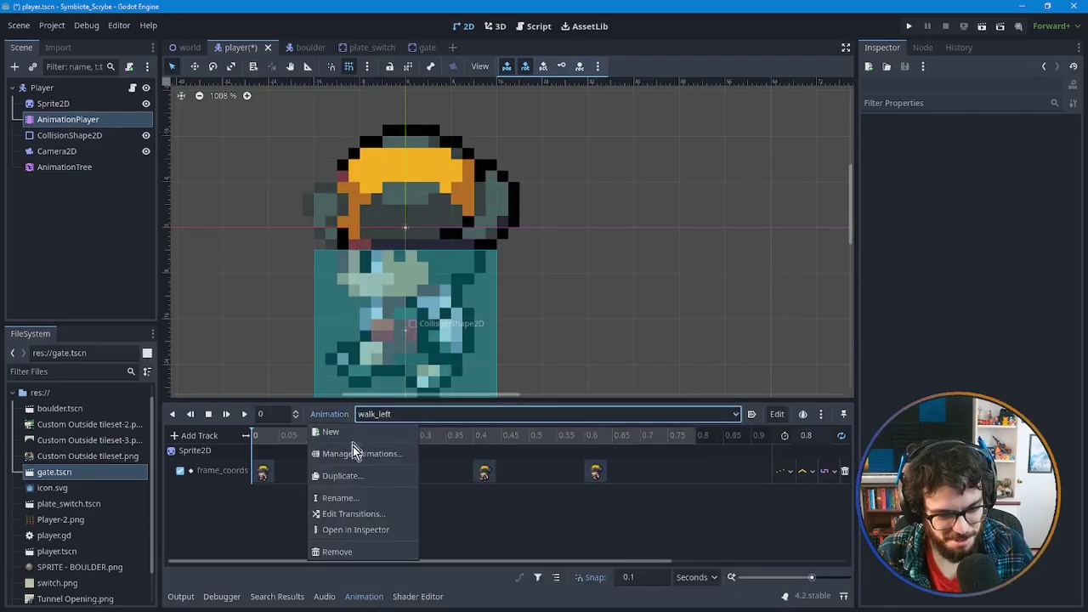
pyautogui.click(343, 475)
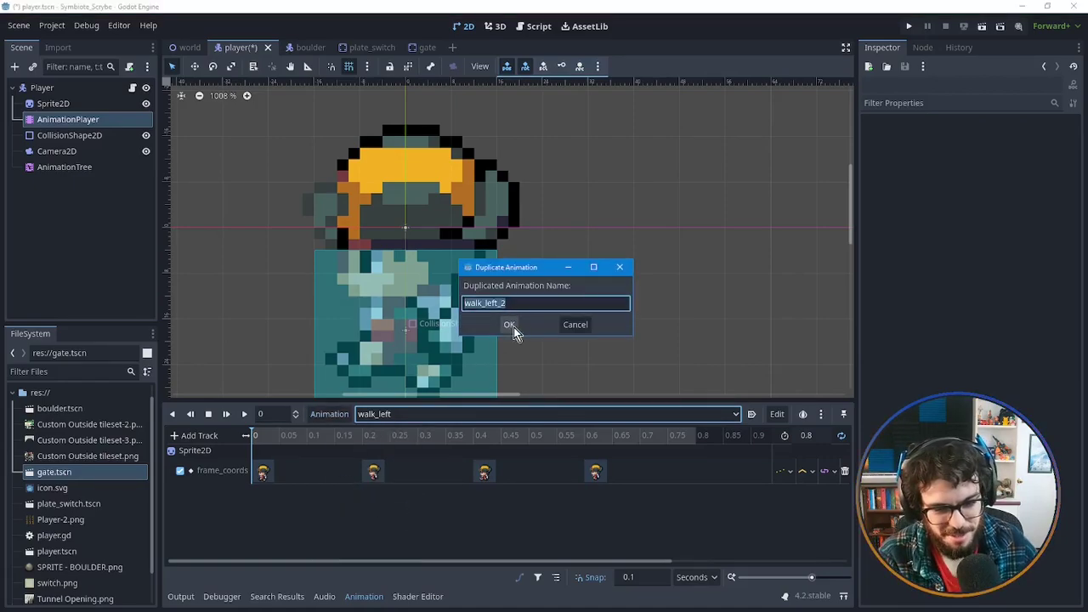
pyautogui.write('turn_left')
pyautogui.press('Return')
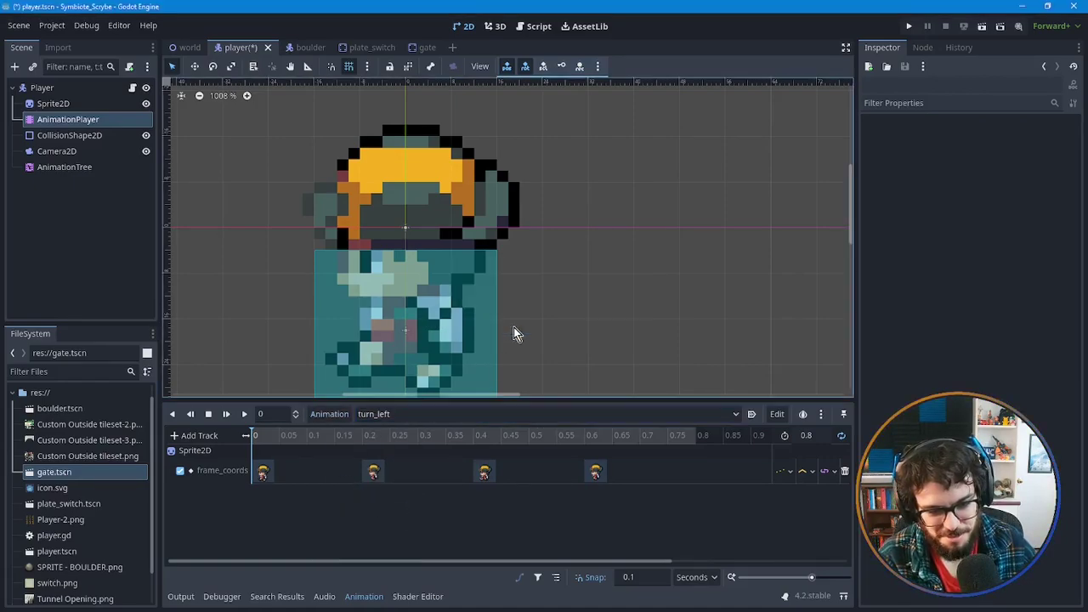
# Set the turn_left animation's length to 0.1 seconds and its timeline snap to 0.05 seconds.
pyautogui.click(817, 435)
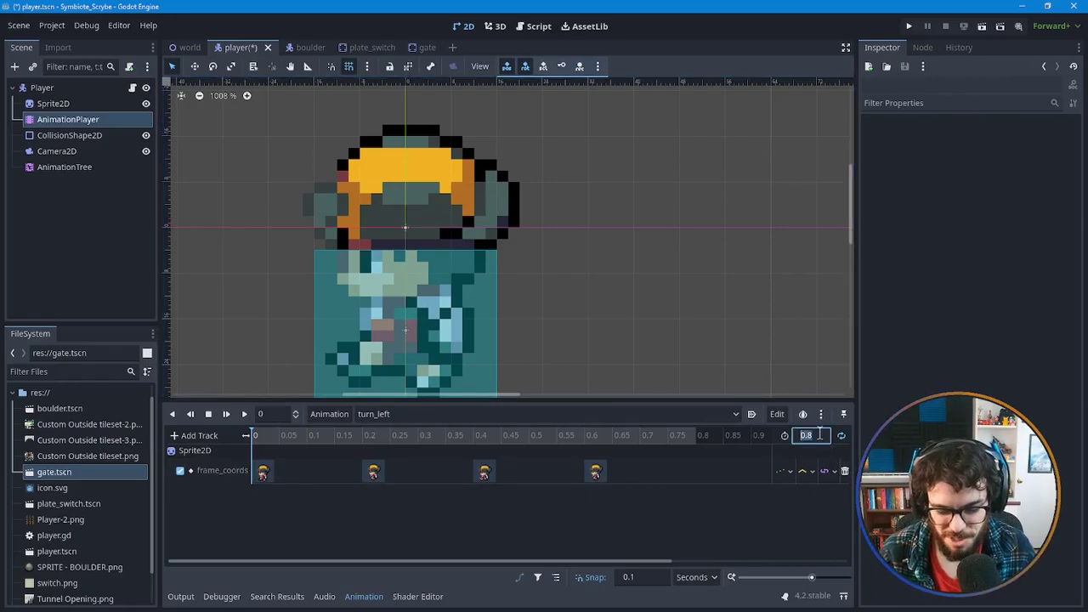
pyautogui.write('0.1')
pyautogui.press('Return')
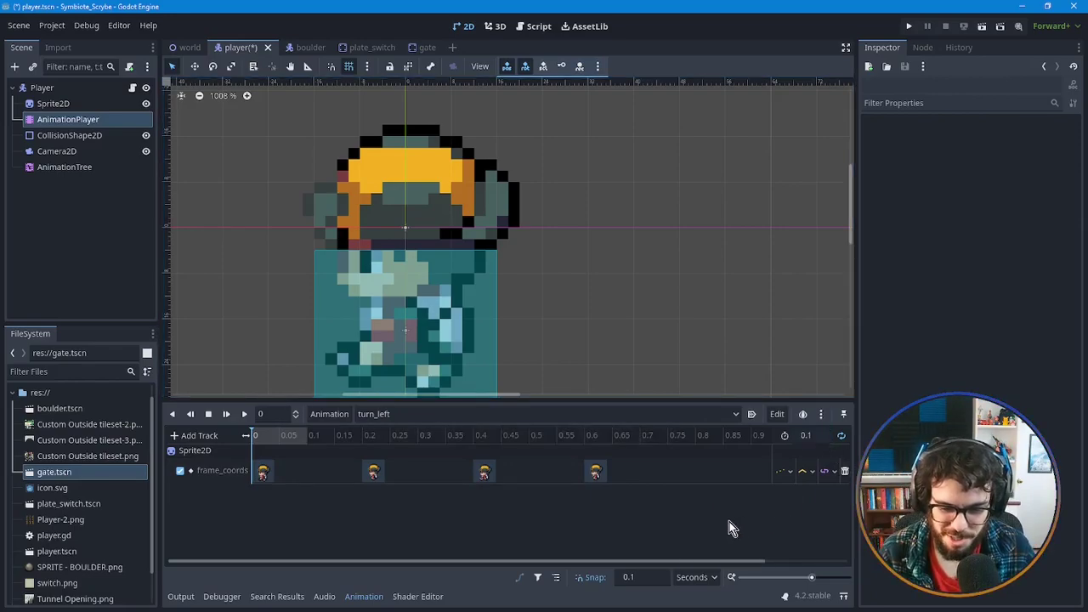
pyautogui.click(643, 577)
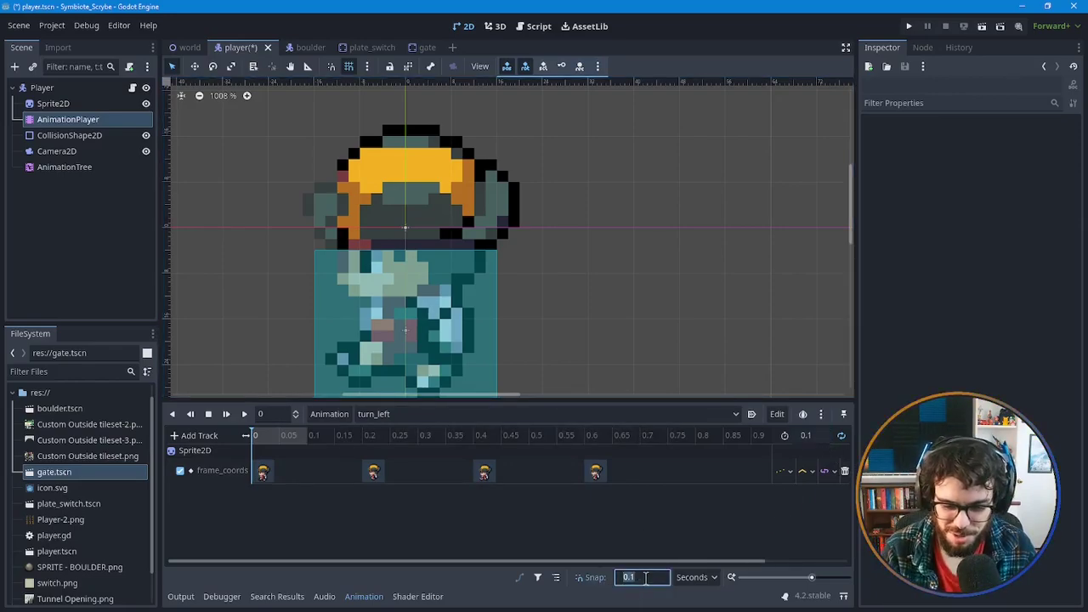
pyautogui.write('0.05')
pyautogui.click(630, 507)
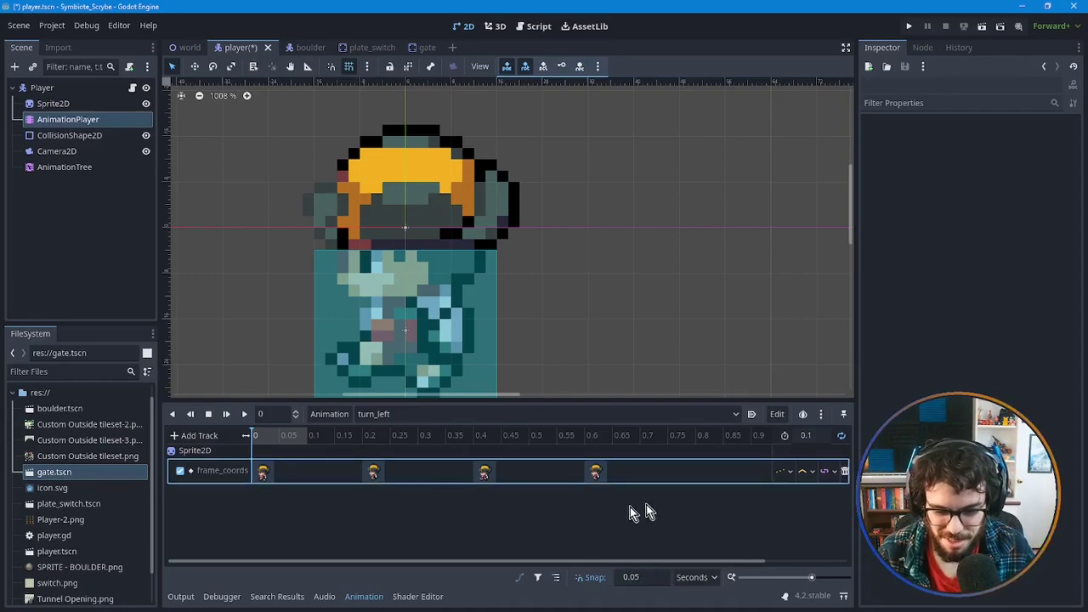
# Delete turn_left's frame_coords keyframes at 0.4 and 0.6 seconds, and move the one at 0.2 to 0.05 seconds.
pyautogui.click(484, 472)
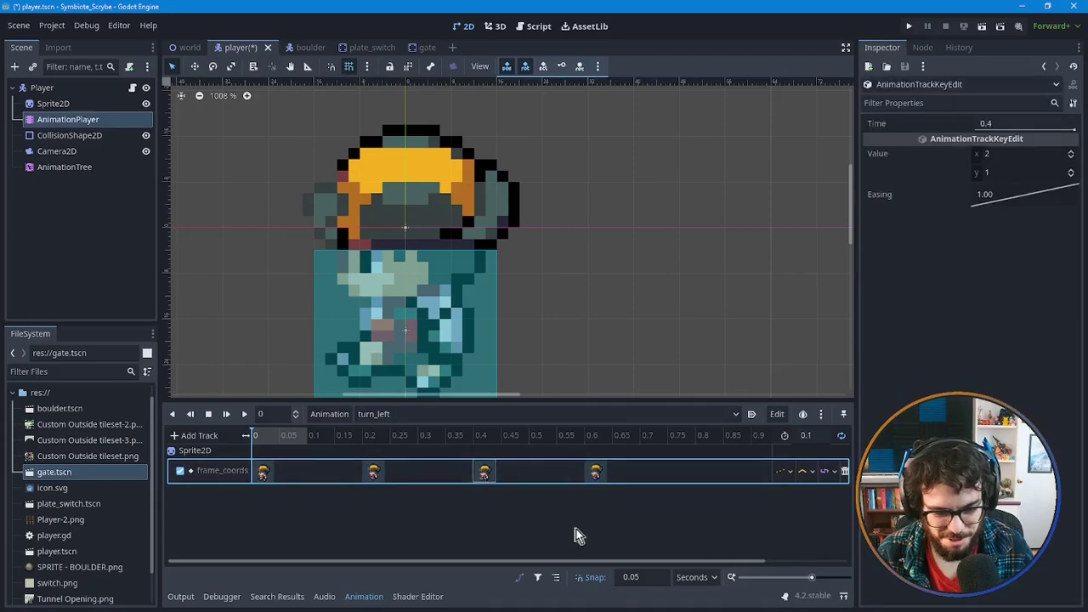
pyautogui.press('Delete')
pyautogui.click(596, 474)
pyautogui.press('Delete')
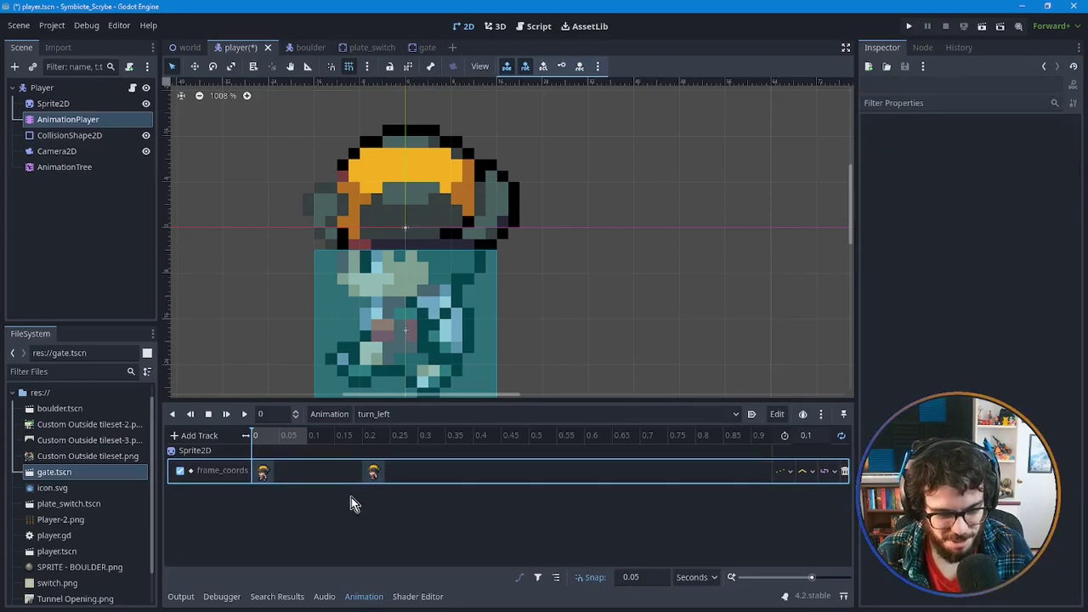
pyautogui.click(376, 473)
pyautogui.moveTo(374, 475); pyautogui.dragTo(283, 482)
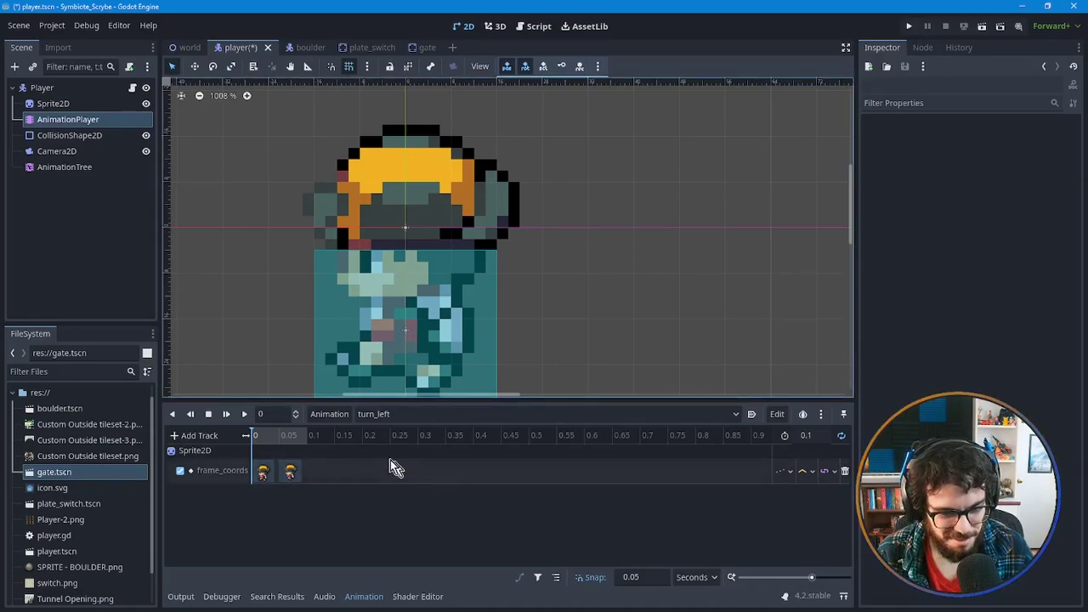
# Duplicate the walk_right animation under the name turn_right.
pyautogui.click(380, 415)
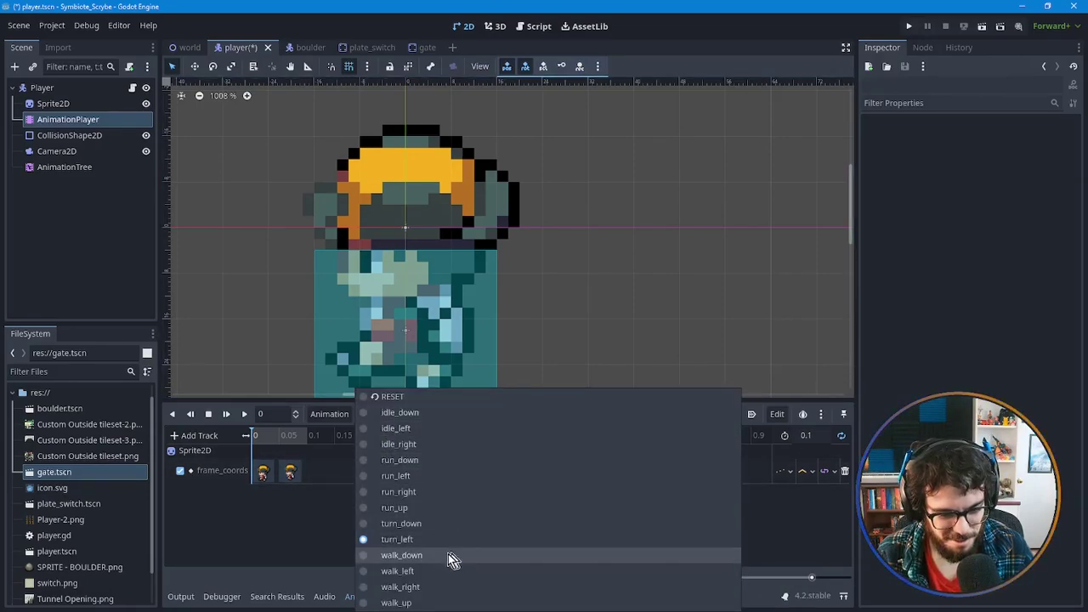
pyautogui.click(412, 588)
pyautogui.click(329, 416)
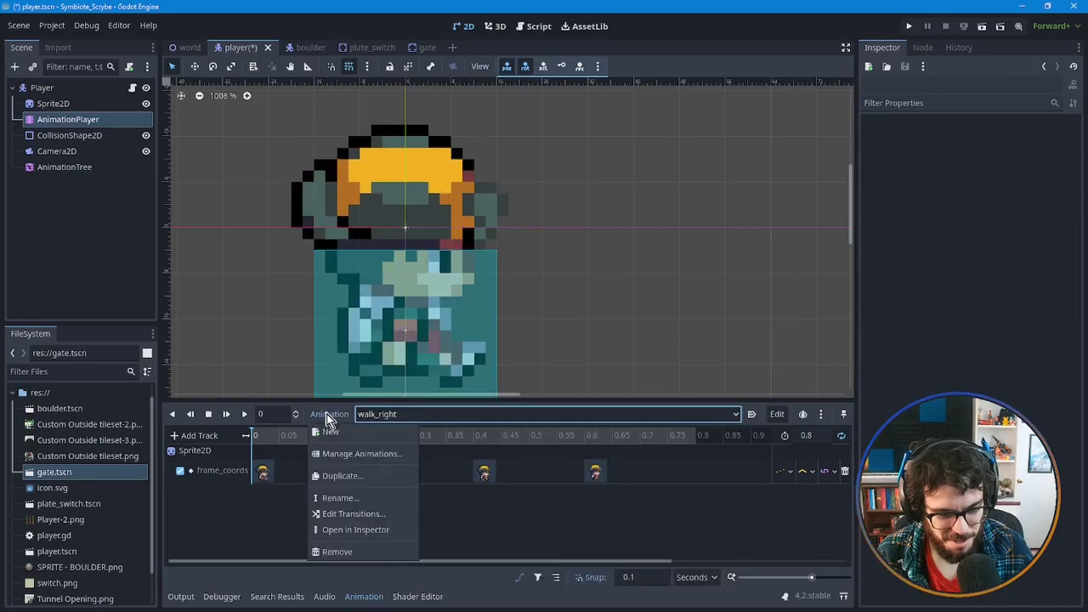
pyautogui.click(338, 476)
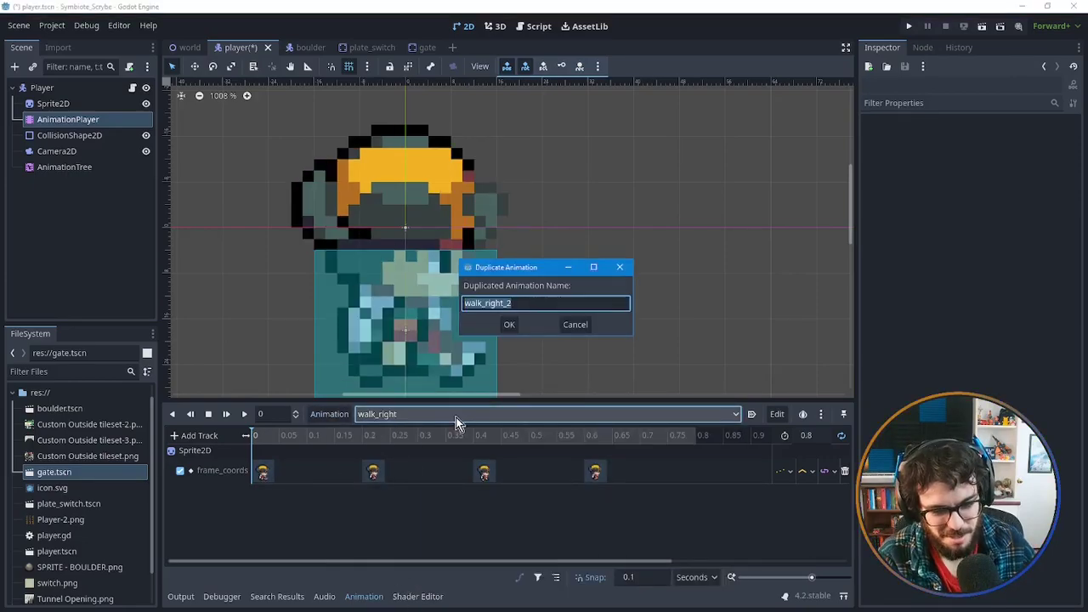
pyautogui.write('turn_right')
pyautogui.press('Return')
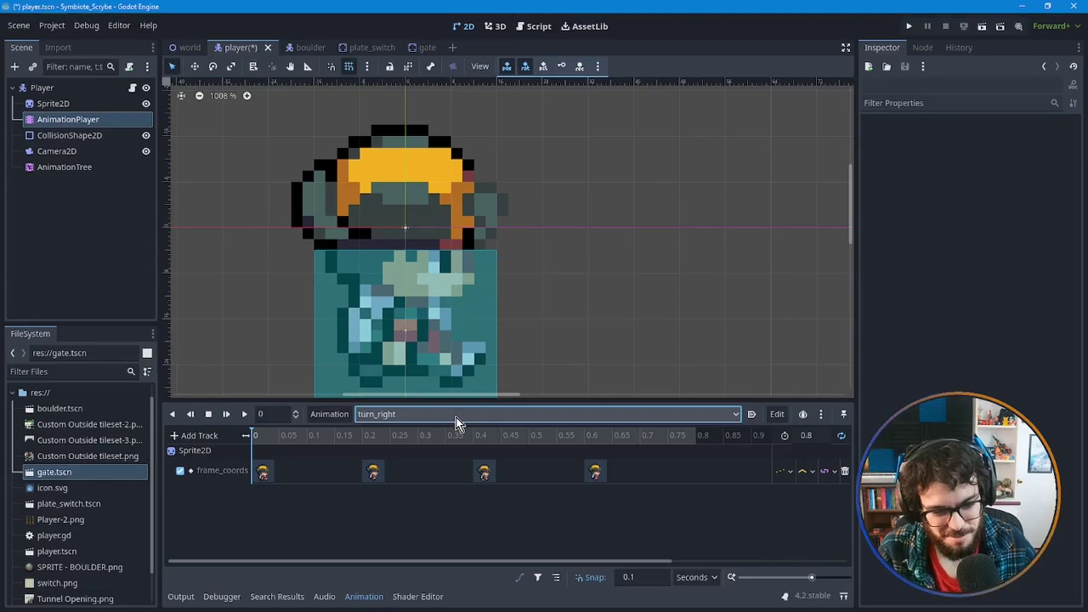
# Set turn_right's length to 0.1 seconds and, with a 0.05-second snap, move its 0.2-second frame_coords keyframe to 0.05 seconds.
pyautogui.click(818, 436)
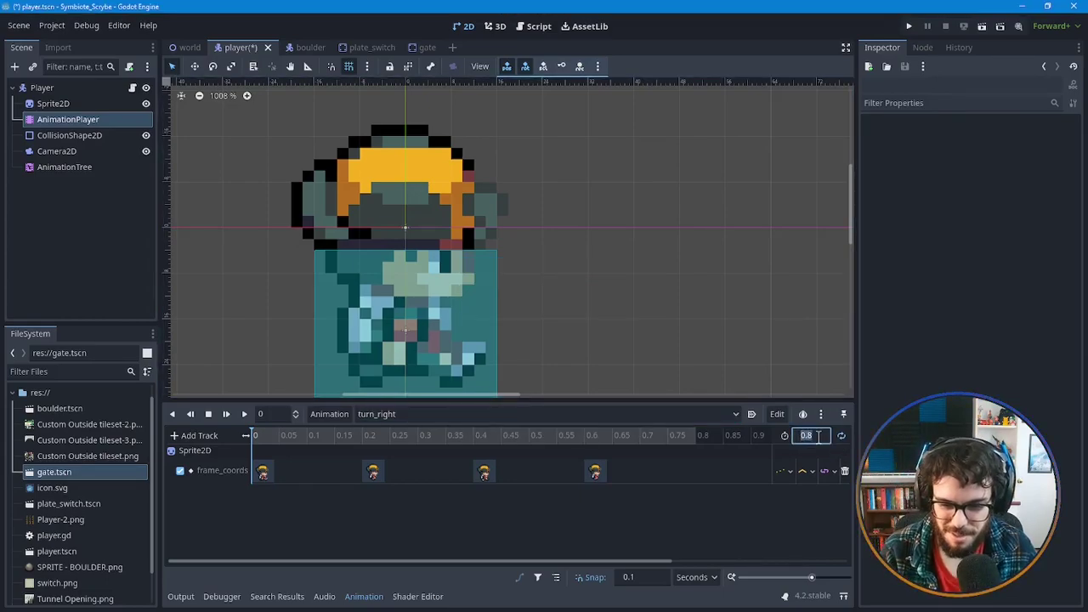
pyautogui.write('0.1')
pyautogui.click(633, 578)
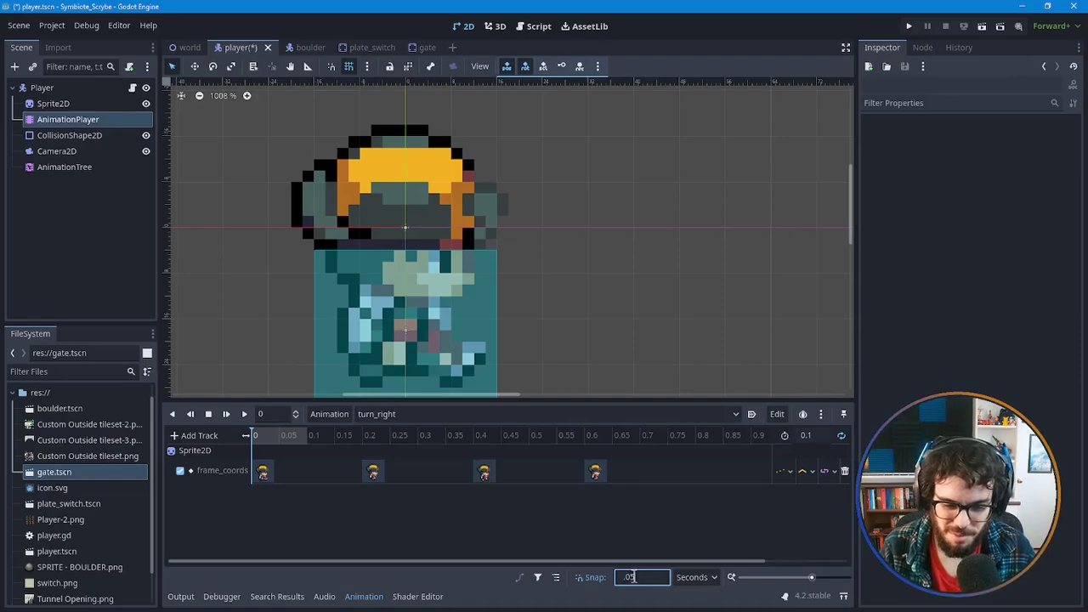
pyautogui.click(372, 473)
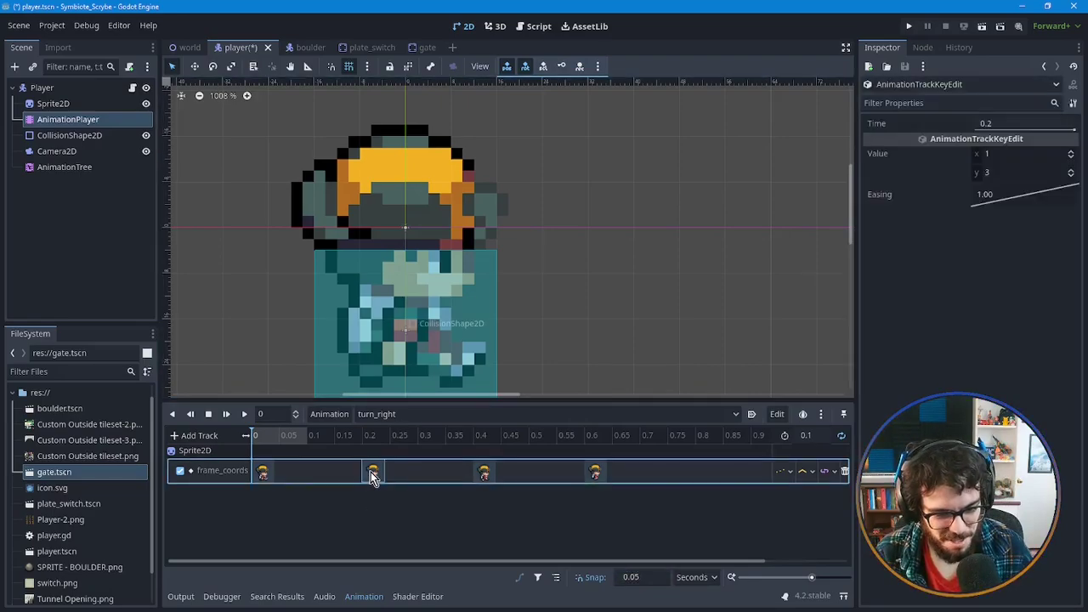
# Delete the frame_coords keyframes at 0.4 and 0.6 seconds from the turn_right animation and save the player scene.
pyautogui.click(483, 472)
pyautogui.press('Delete')
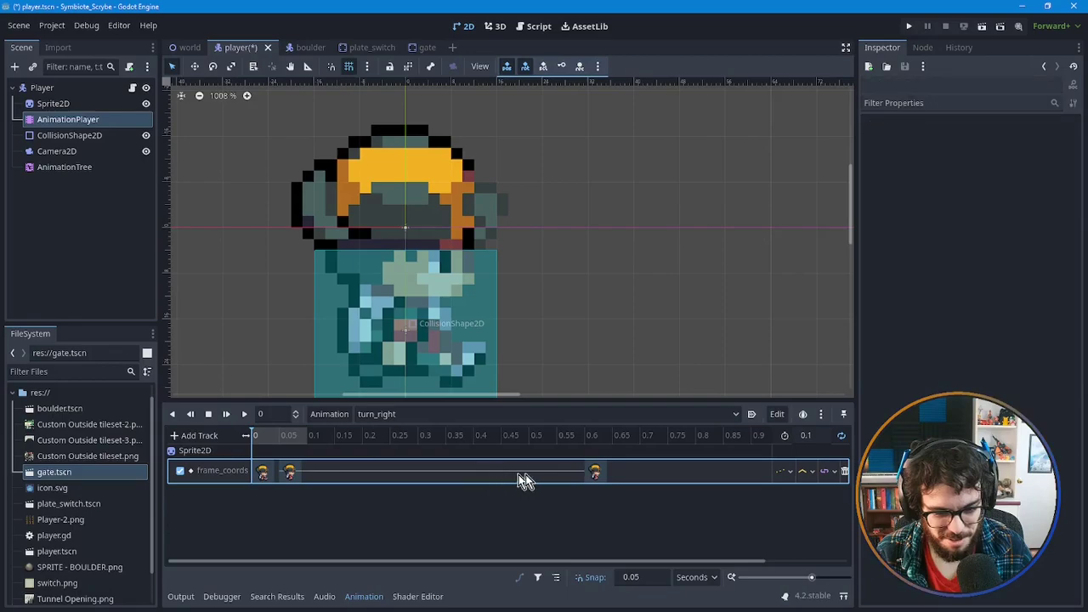
pyautogui.click(595, 473)
pyautogui.press('Delete')
pyautogui.click(381, 518)
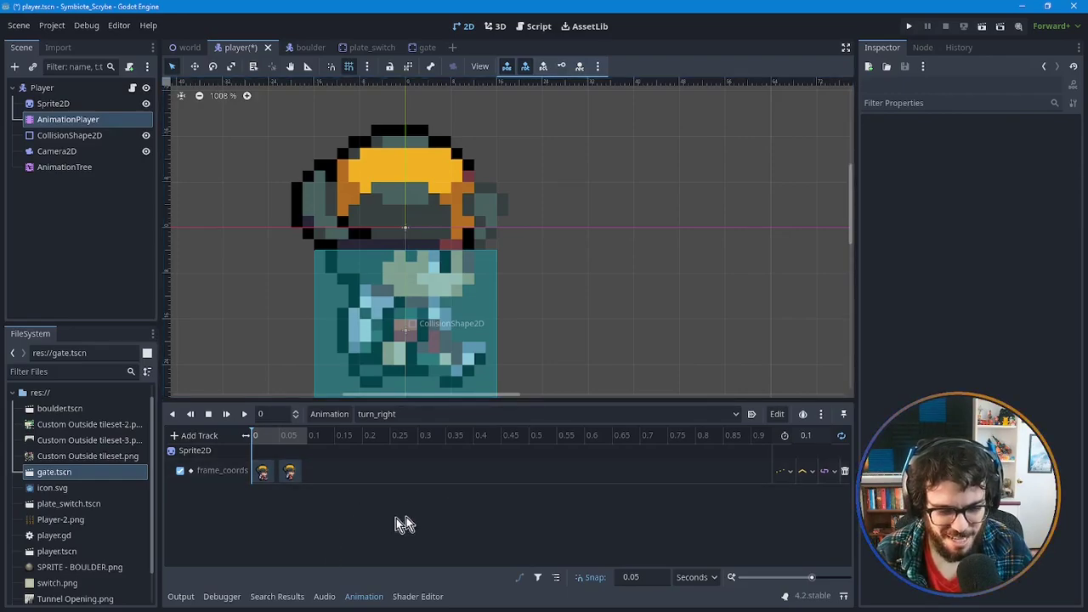
pyautogui.hotkey('ctrl', 's')
# Compare the keyframes of the walk_down, walk_left and walk_right animations with walk_up, ending with walk_up loaded.
pyautogui.click(371, 415)
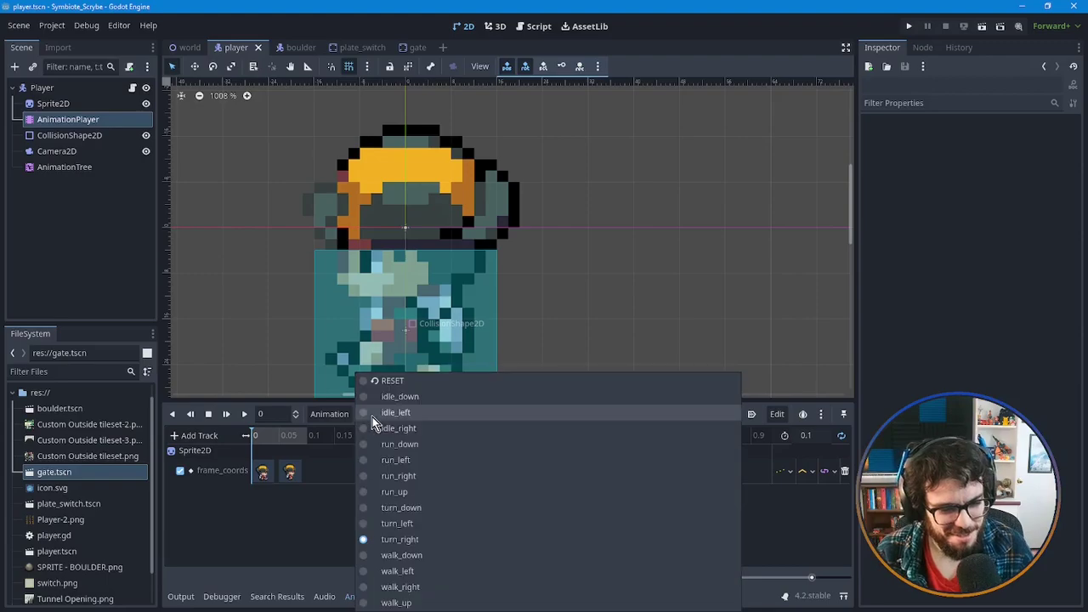
pyautogui.click(405, 604)
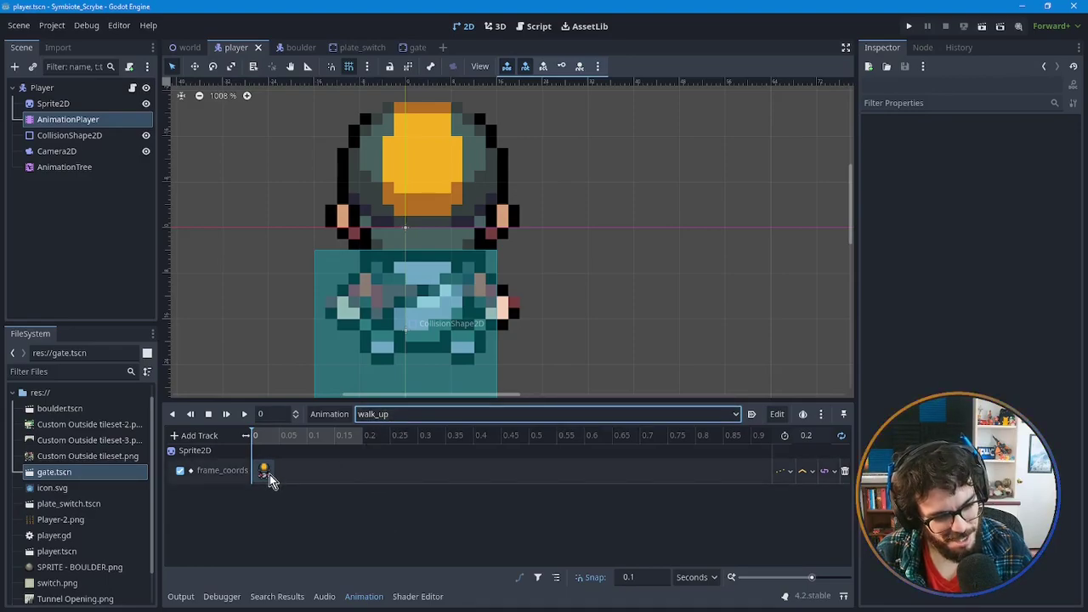
pyautogui.click(404, 413)
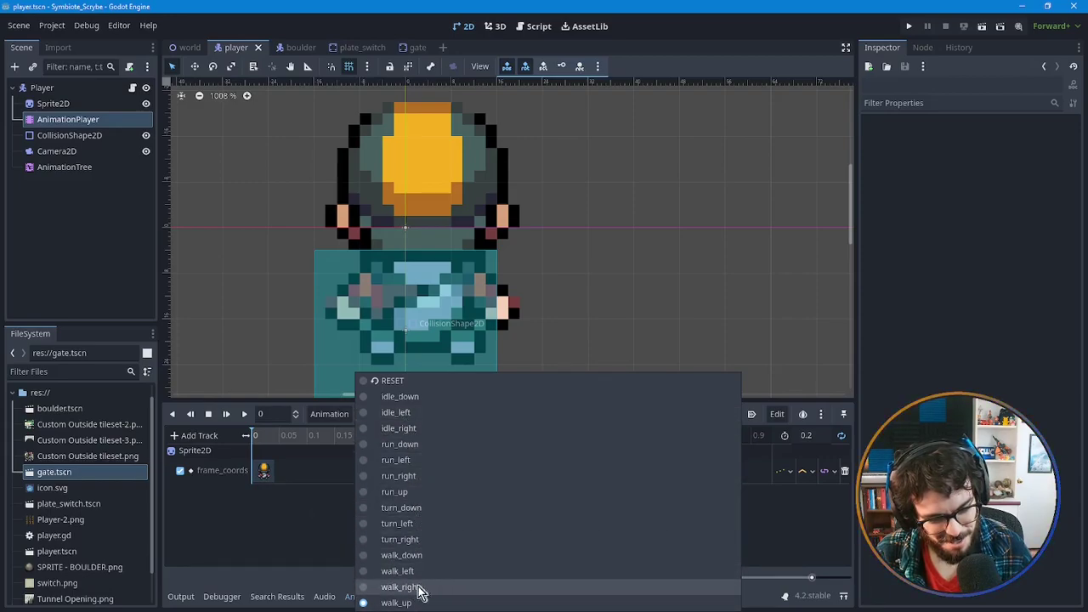
pyautogui.click(413, 555)
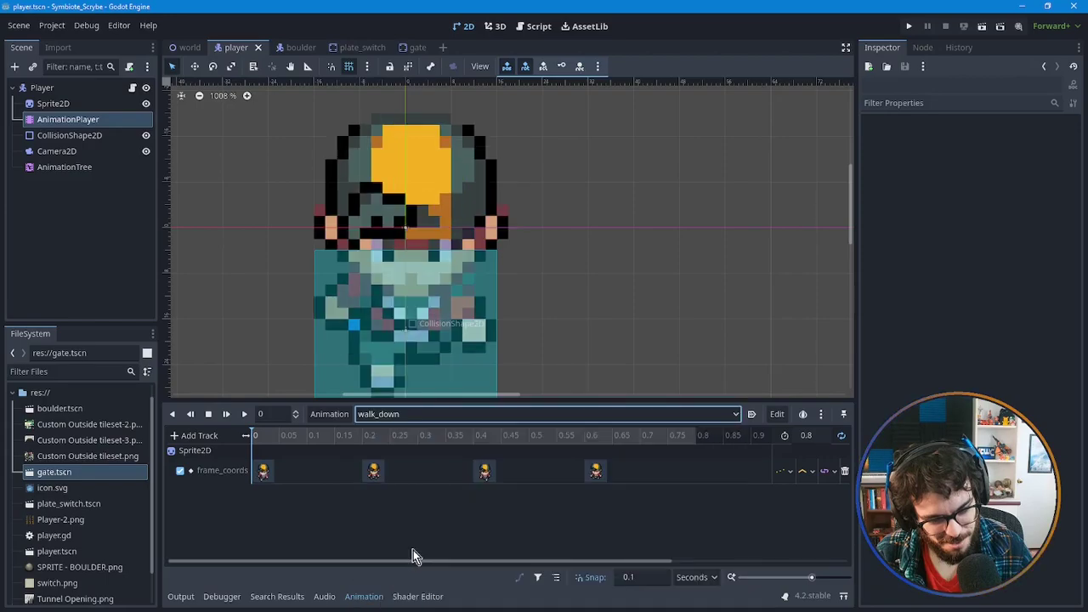
pyautogui.click(429, 418)
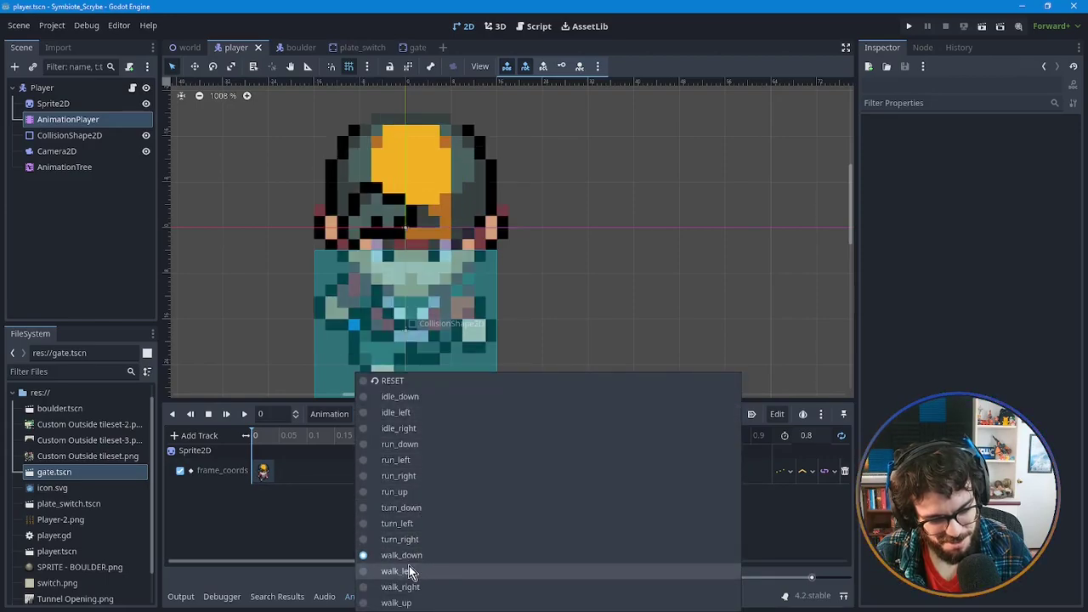
pyautogui.click(414, 557)
pyautogui.click(426, 418)
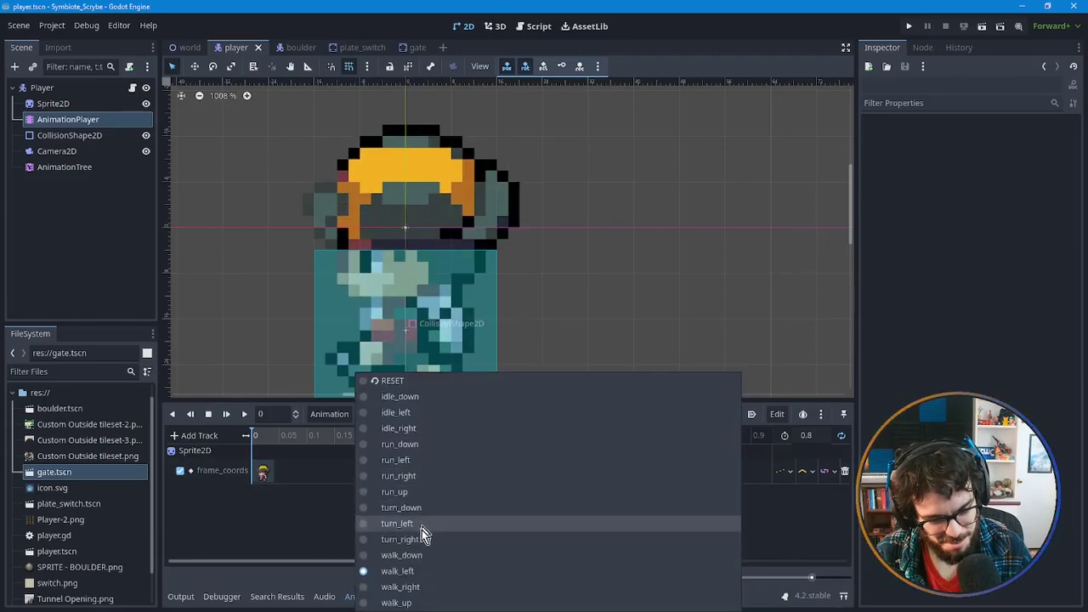
pyautogui.click(419, 588)
pyautogui.click(446, 414)
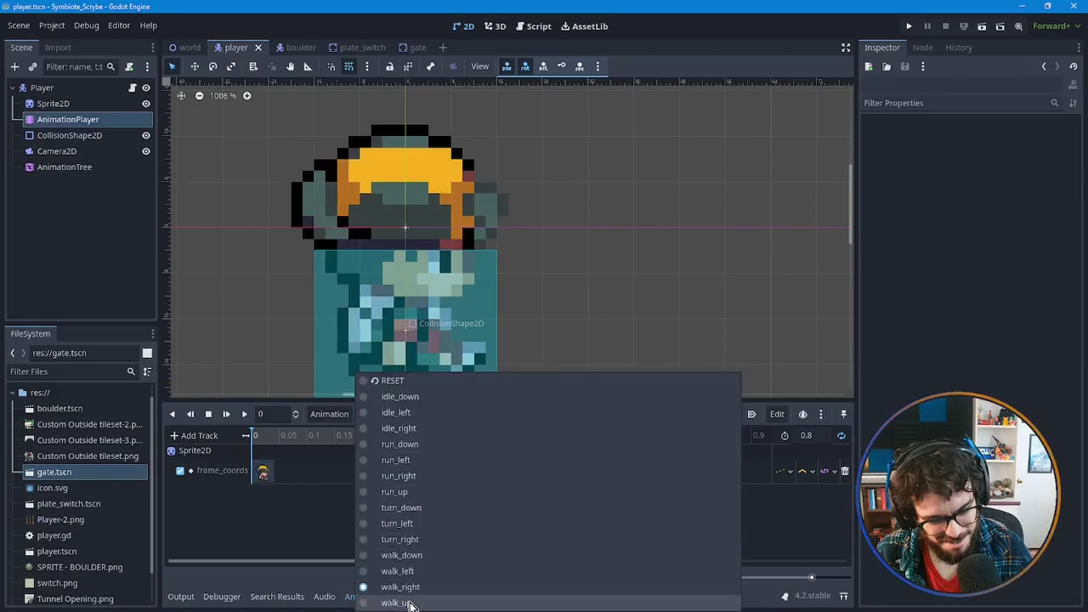
pyautogui.click(414, 597)
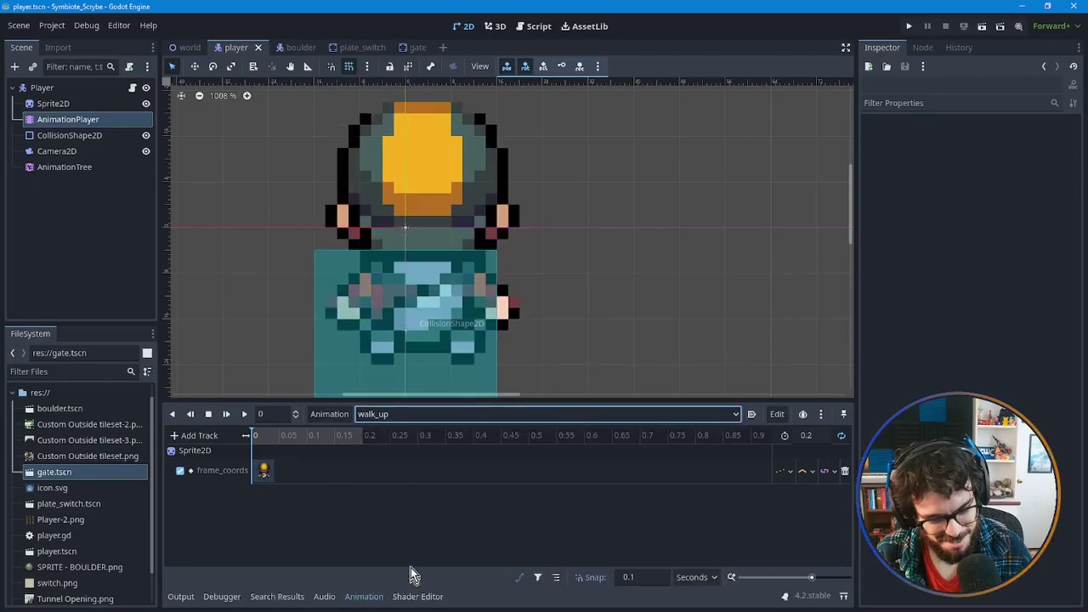
# Set Sprite2D's Frame Coords to x 2, y 2 and key them at 0 seconds in the walk_up animation.
pyautogui.click(291, 472)
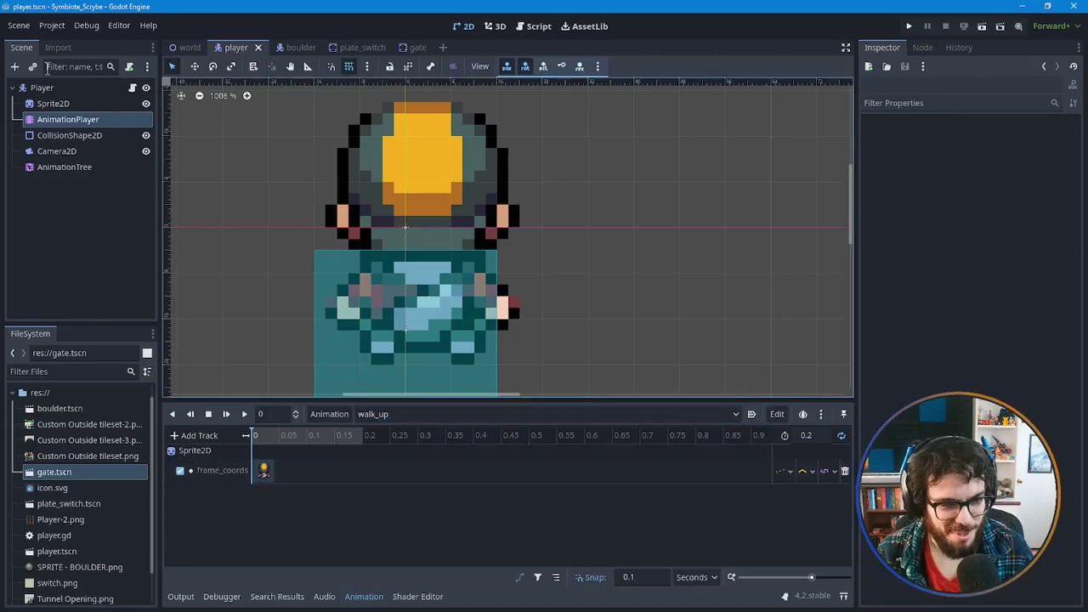
pyautogui.click(56, 104)
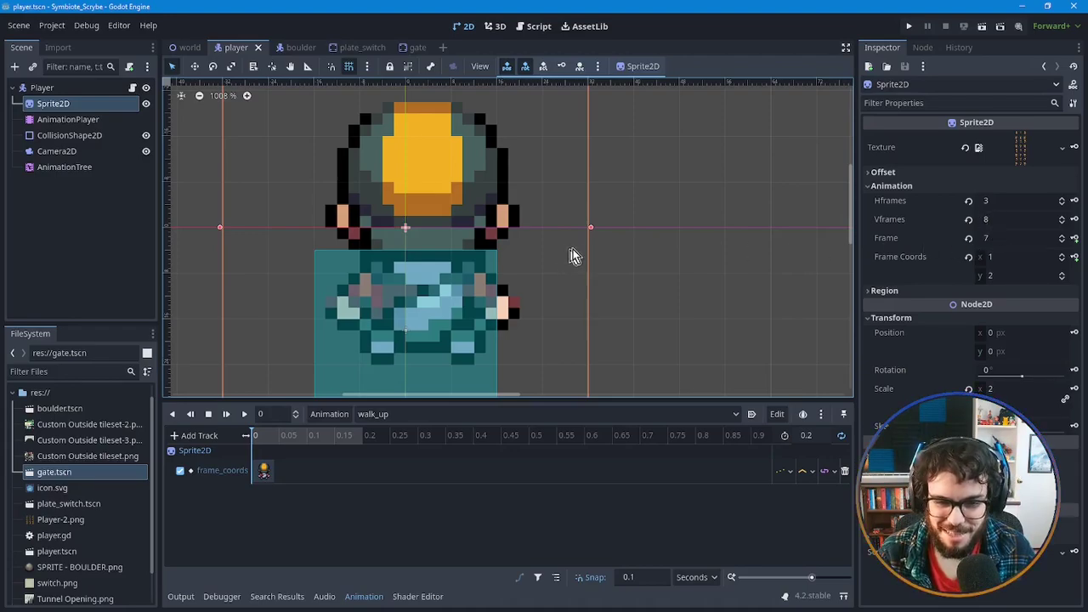
pyautogui.click(1063, 272)
pyautogui.click(1062, 279)
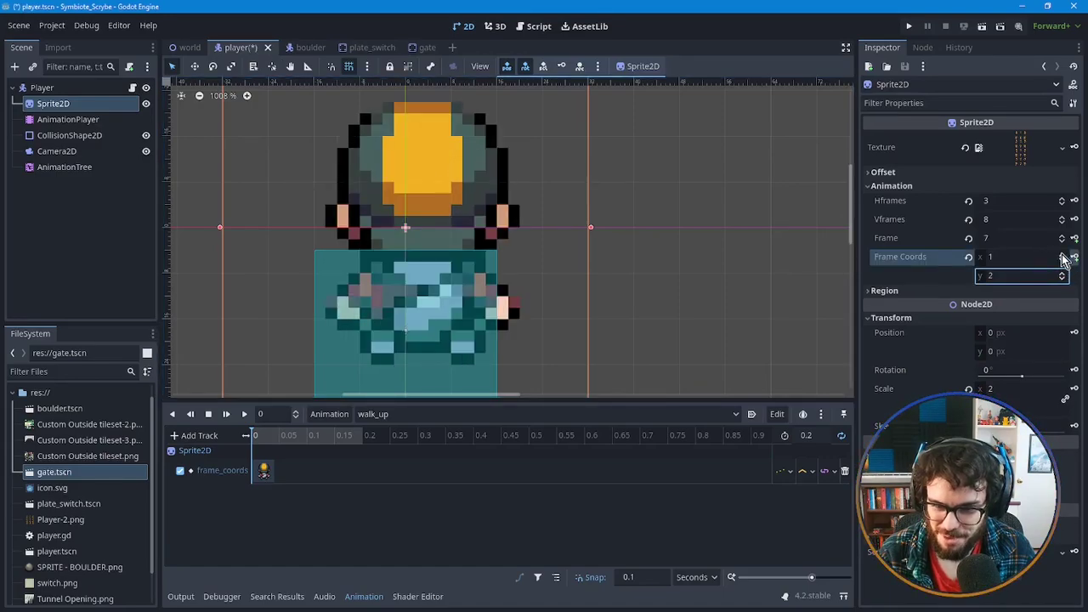
pyautogui.click(1062, 254)
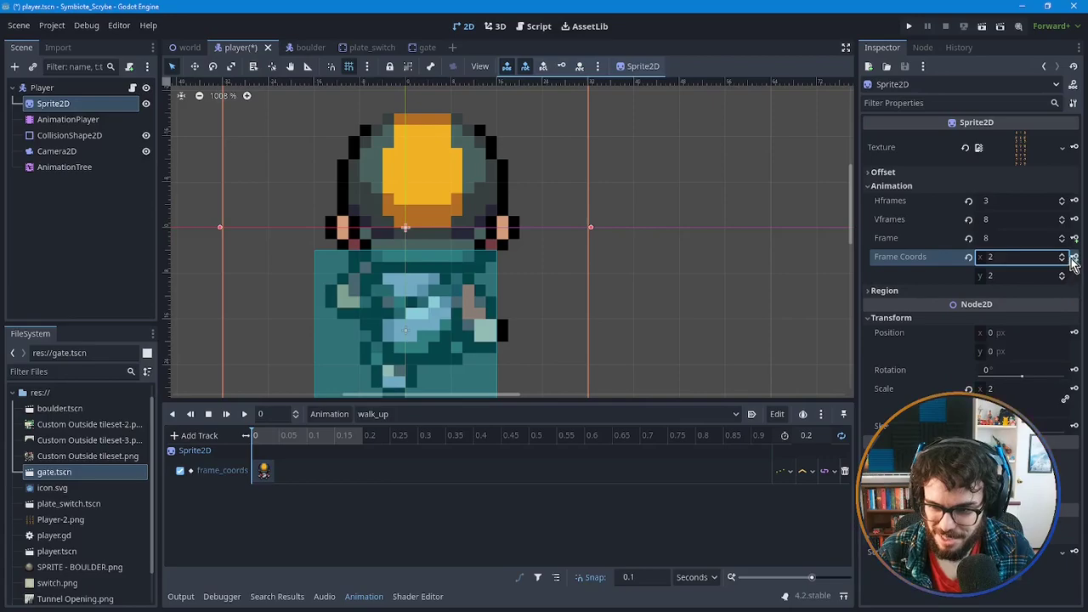
pyautogui.click(1075, 264)
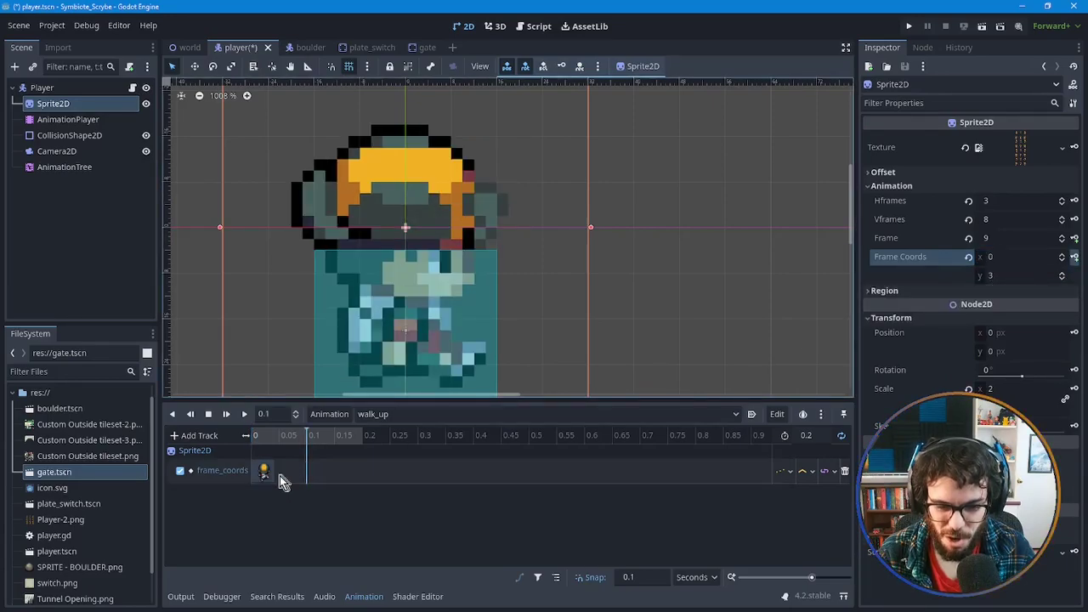
pyautogui.moveTo(263, 473); pyautogui.dragTo(321, 475)
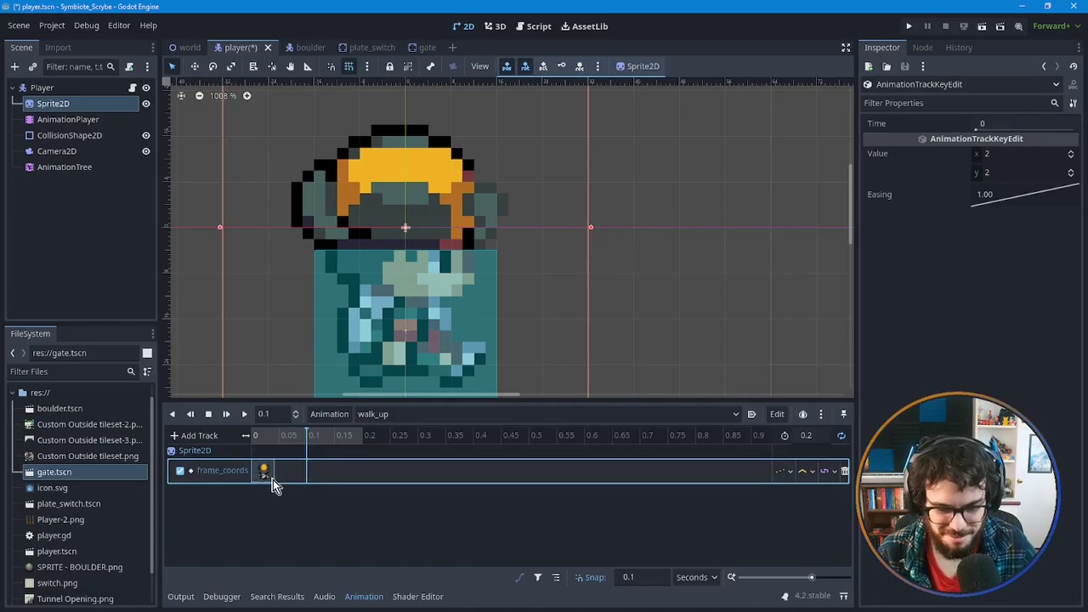
pyautogui.hotkey('ctrl', 'shift', 'z')
pyautogui.hotkey('ctrl', 'z')
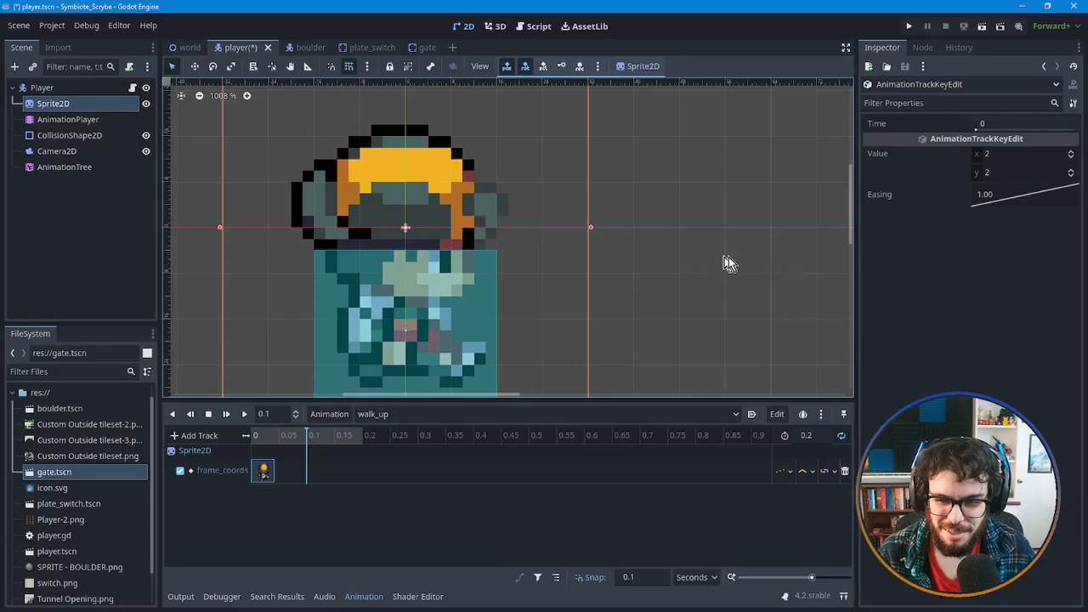
pyautogui.click(51, 103)
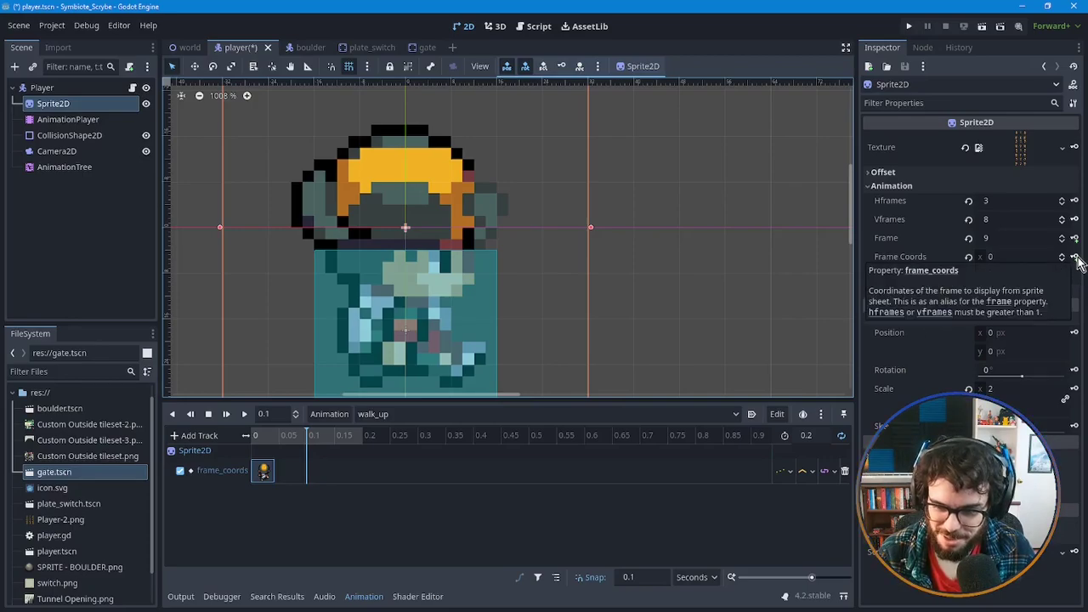
pyautogui.click(1073, 257)
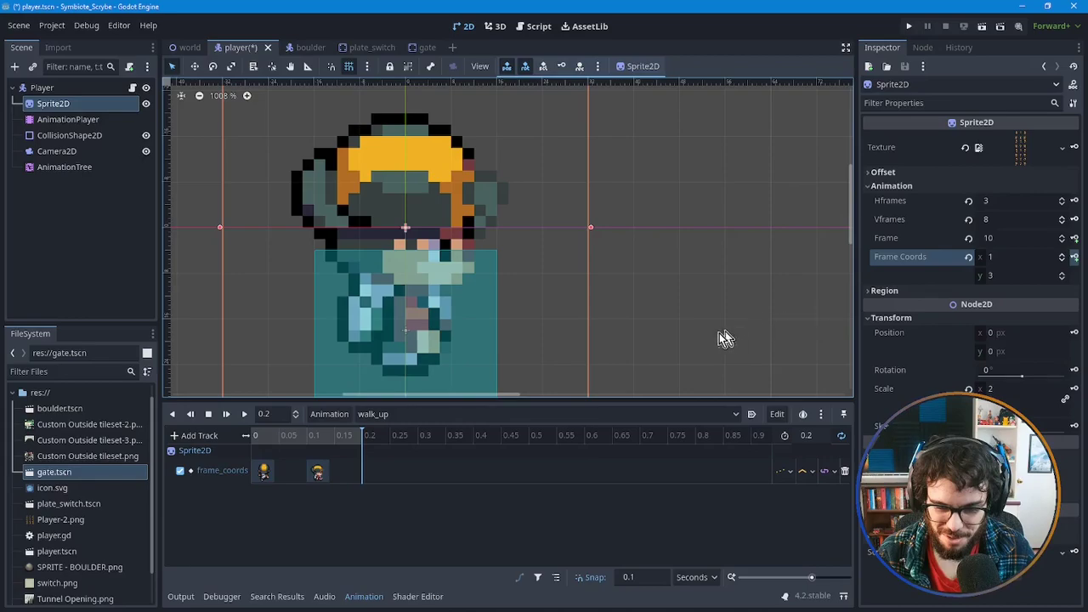
pyautogui.hotkey('ctrl', 'z')
pyautogui.hotkey('ctrl', 'z')
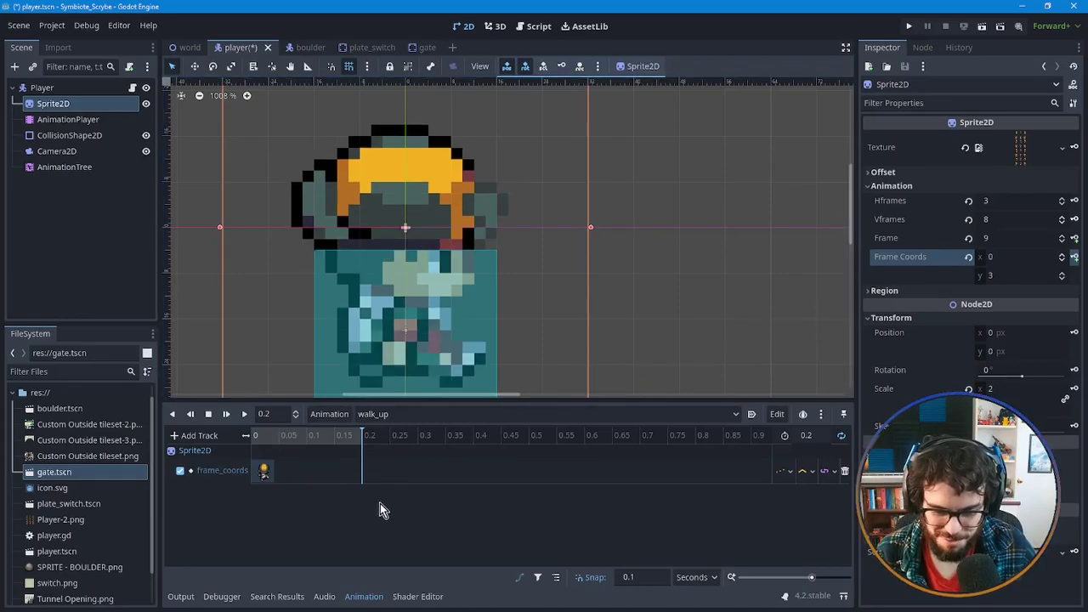
# Set Frame Coords to x 1, y 2, key them at 0.2 seconds in walk_up, and move that keyframe to 0.1 seconds.
pyautogui.click(1062, 280)
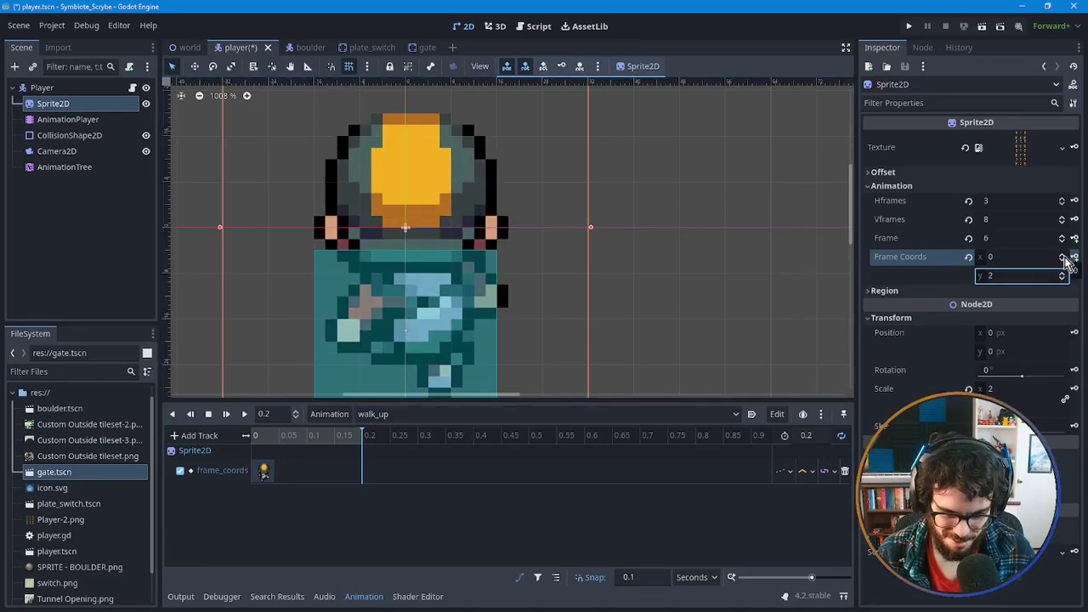
pyautogui.click(1063, 255)
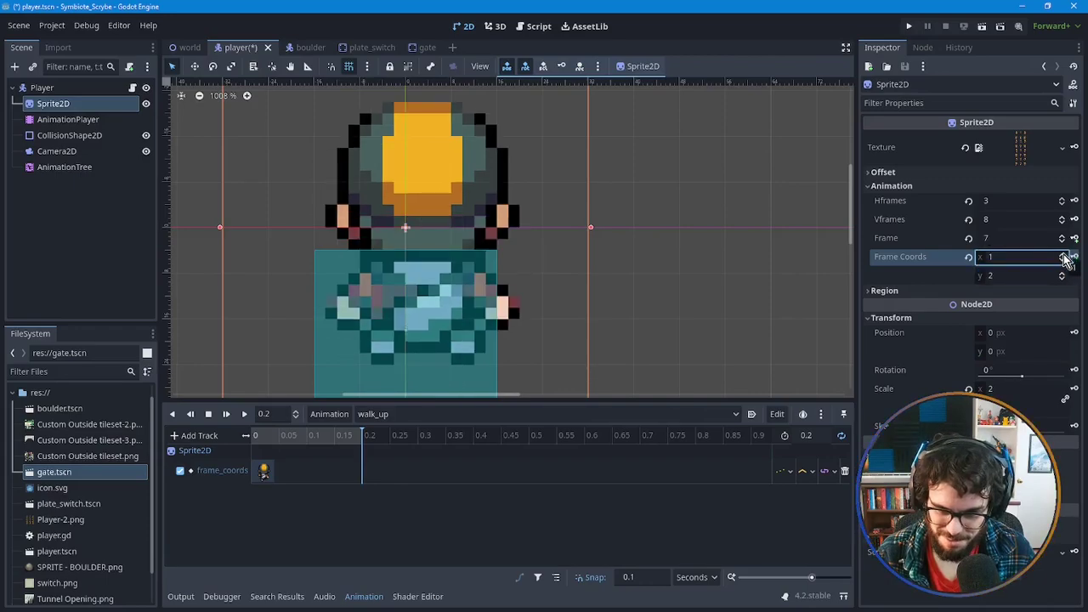
pyautogui.click(1074, 257)
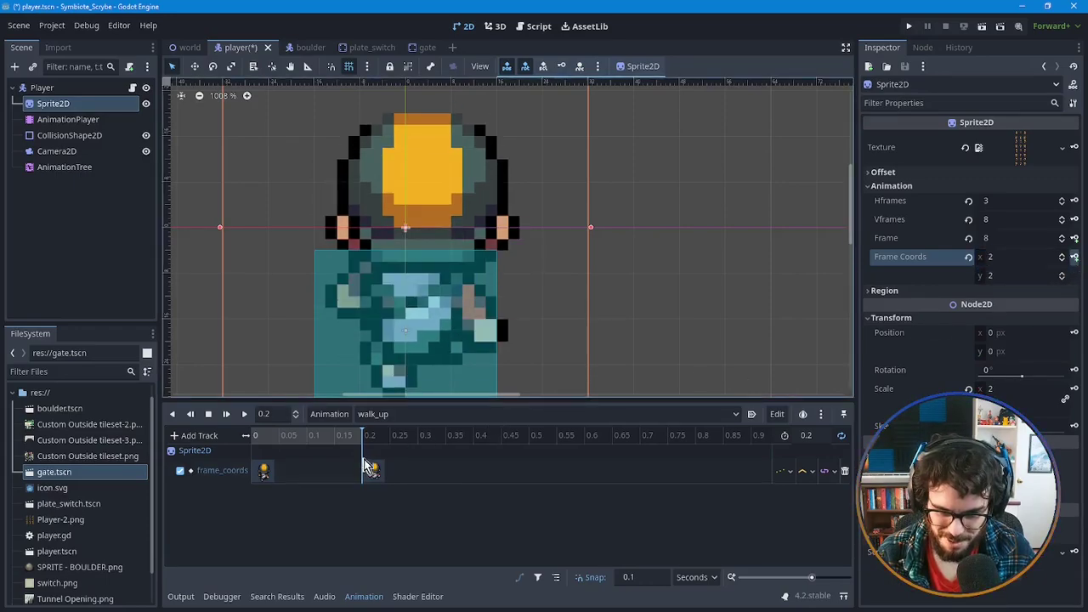
pyautogui.moveTo(365, 468); pyautogui.dragTo(340, 471)
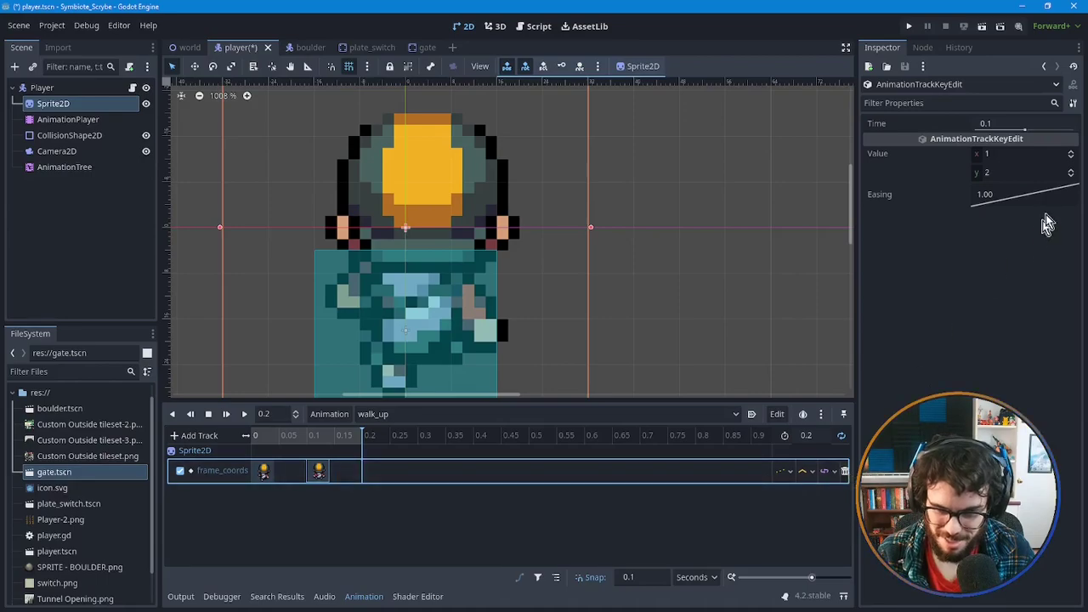
# Set the walk_up animation's length to 0.8 seconds.
pyautogui.click(814, 437)
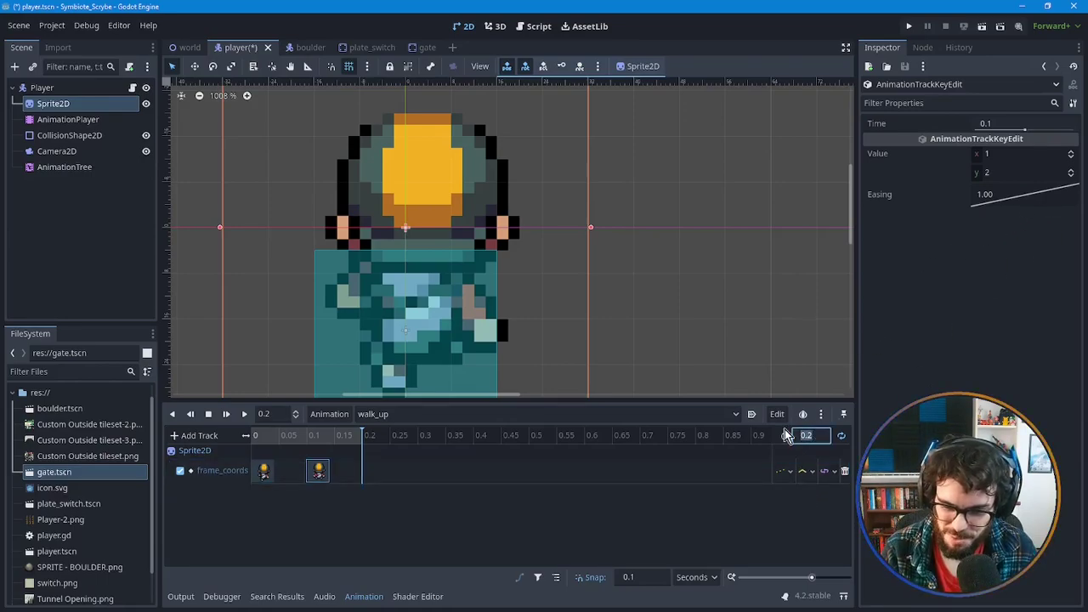
pyautogui.write('.8')
pyautogui.press('Return')
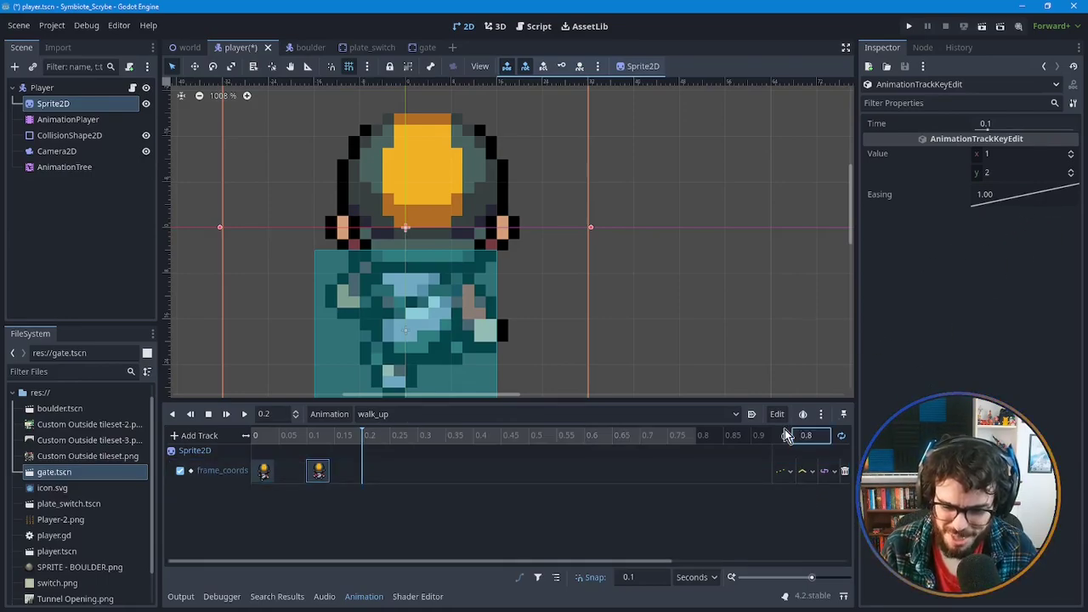
pyautogui.click(390, 414)
pyautogui.click(287, 528)
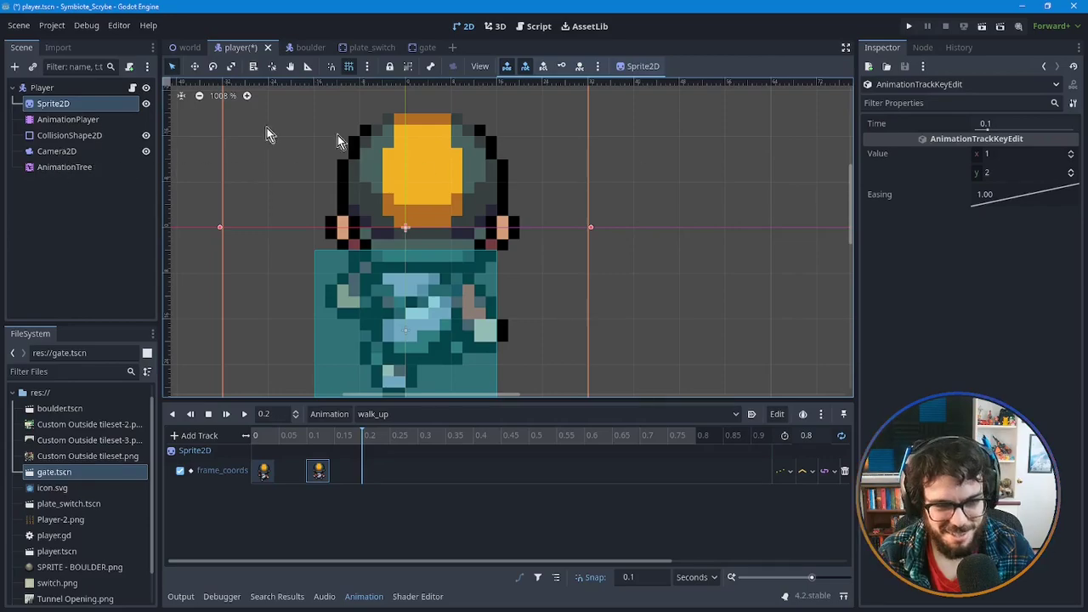
# Key Sprite2D's Frame Coords (2, 2) at 0.2 seconds in walk_up and duplicate the 0.1-second keyframe to 0.3 seconds.
pyautogui.click(38, 106)
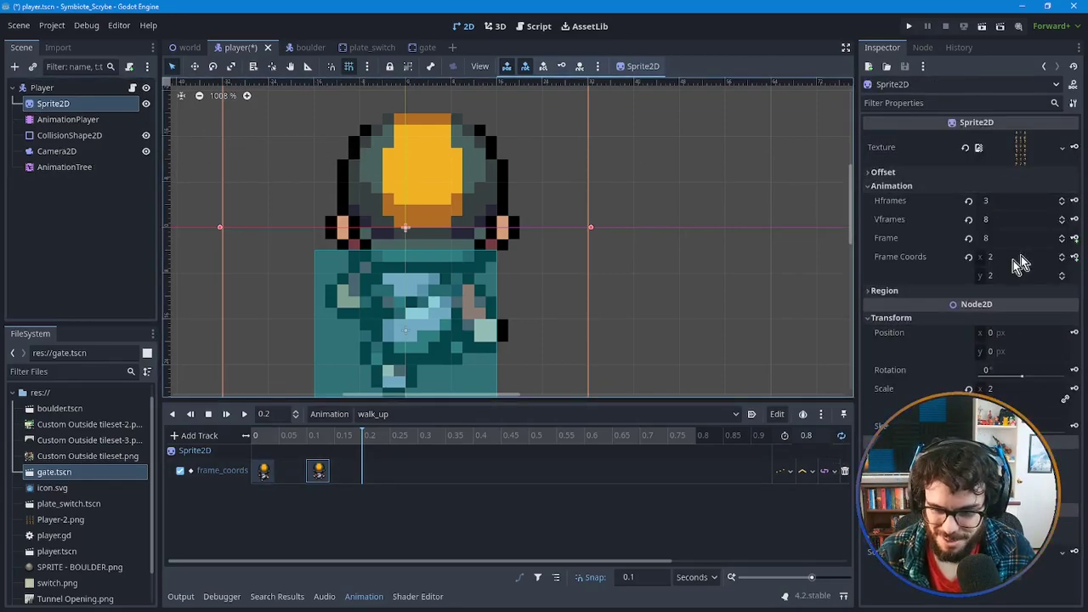
pyautogui.click(1059, 256)
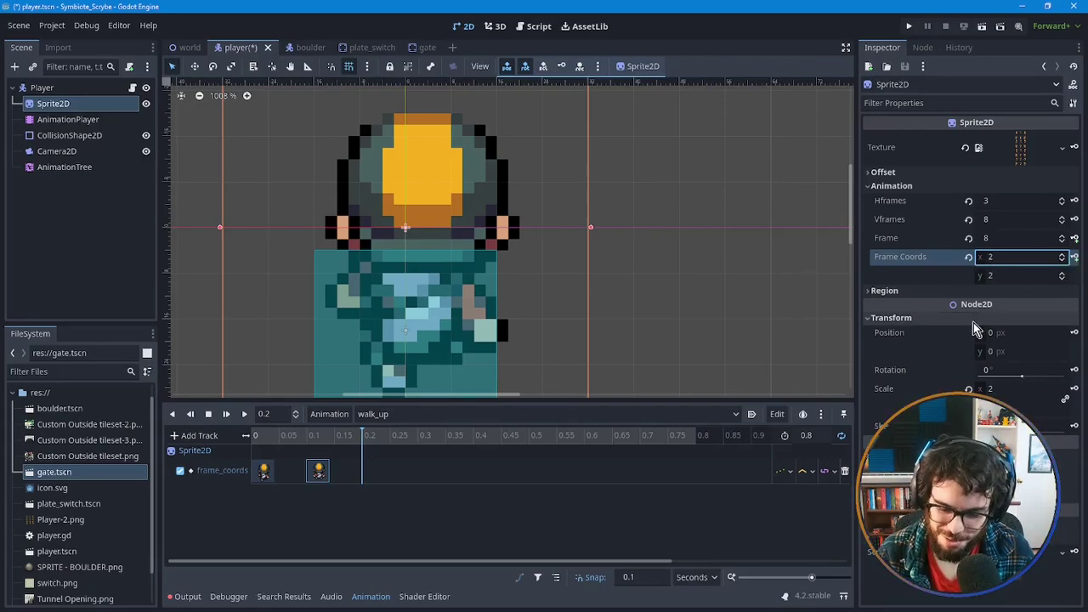
pyautogui.click(1074, 255)
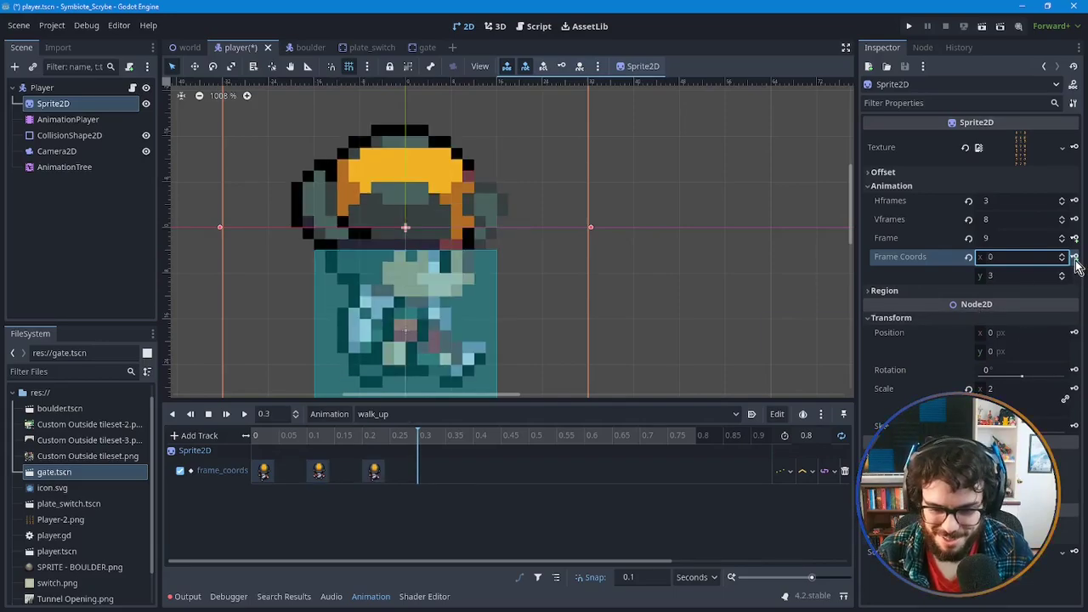
pyautogui.click(317, 471)
pyautogui.rightClick(320, 472)
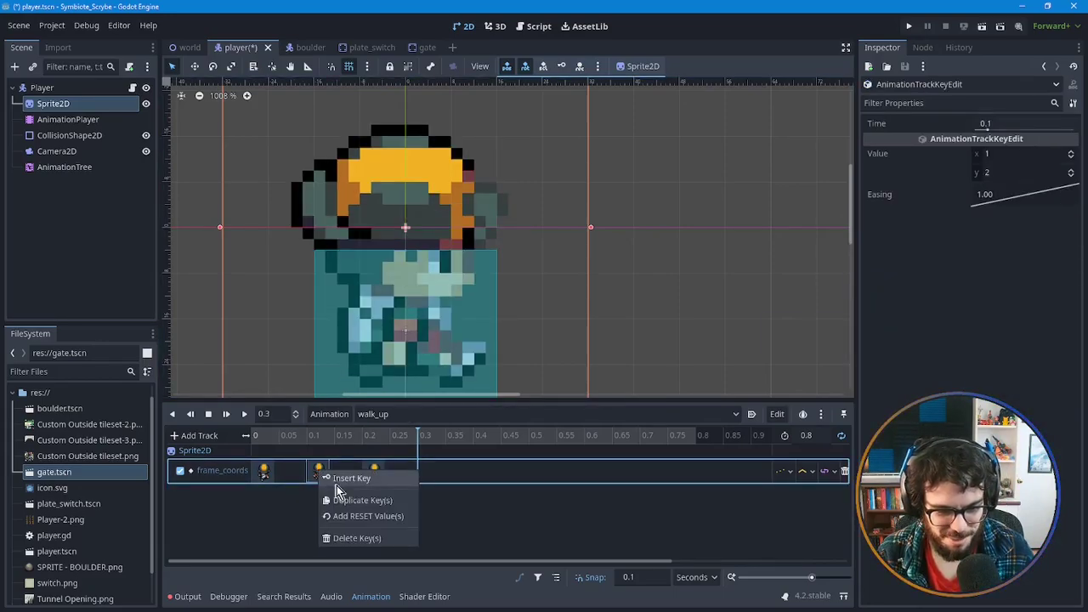
pyautogui.click(378, 500)
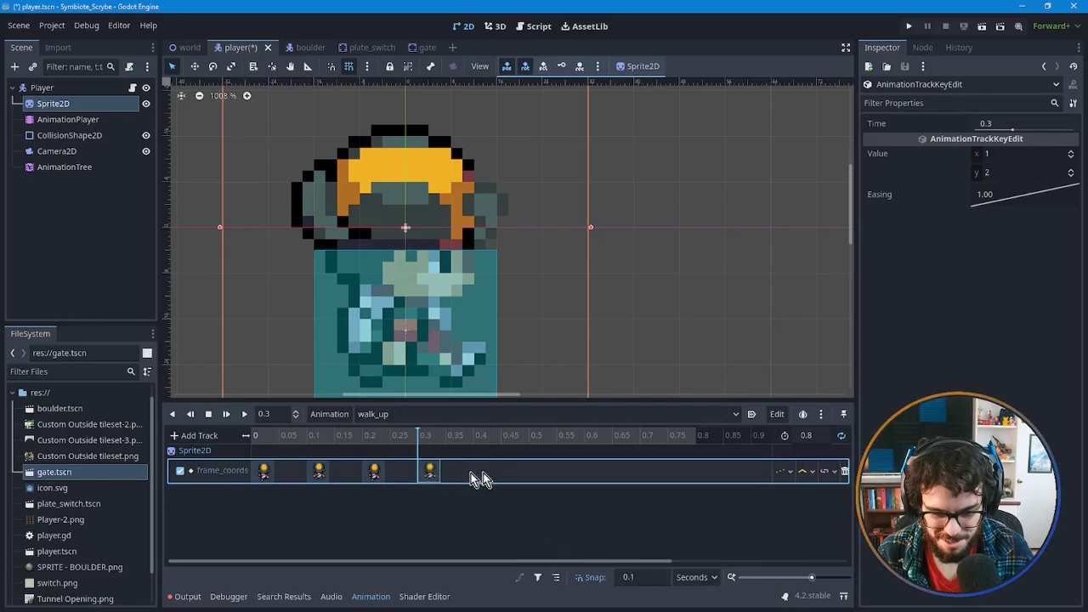
# Space out walk_up's frame_coords keyframes by moving those at 0.3, 0.2 and 0.1 seconds to 0.6, 0.4 and 0.2 seconds.
pyautogui.moveTo(471, 473); pyautogui.dragTo(596, 473)
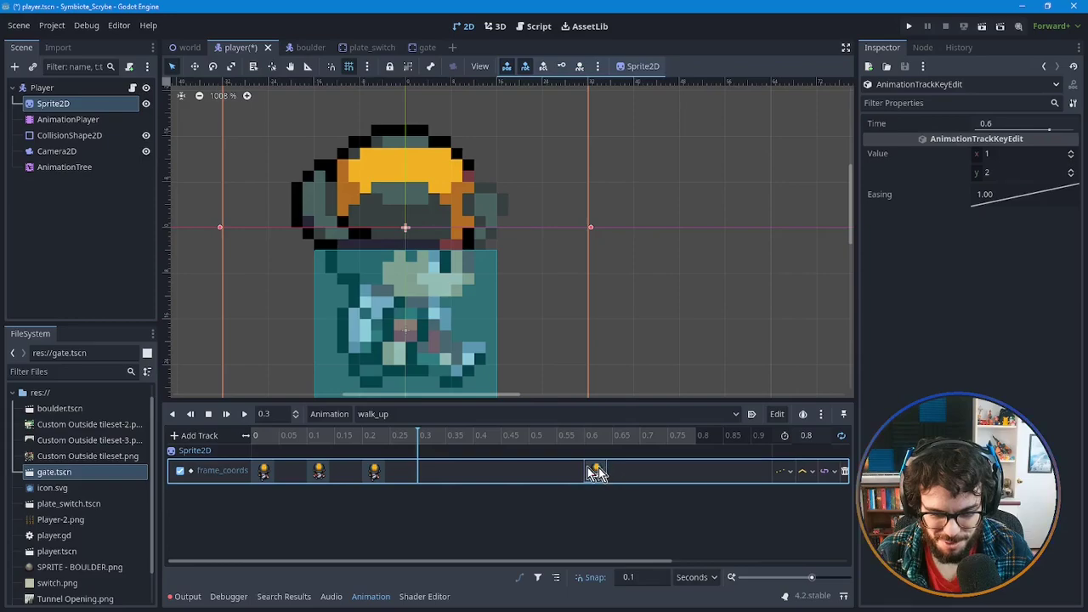
pyautogui.moveTo(374, 472); pyautogui.dragTo(486, 473)
pyautogui.click(320, 472)
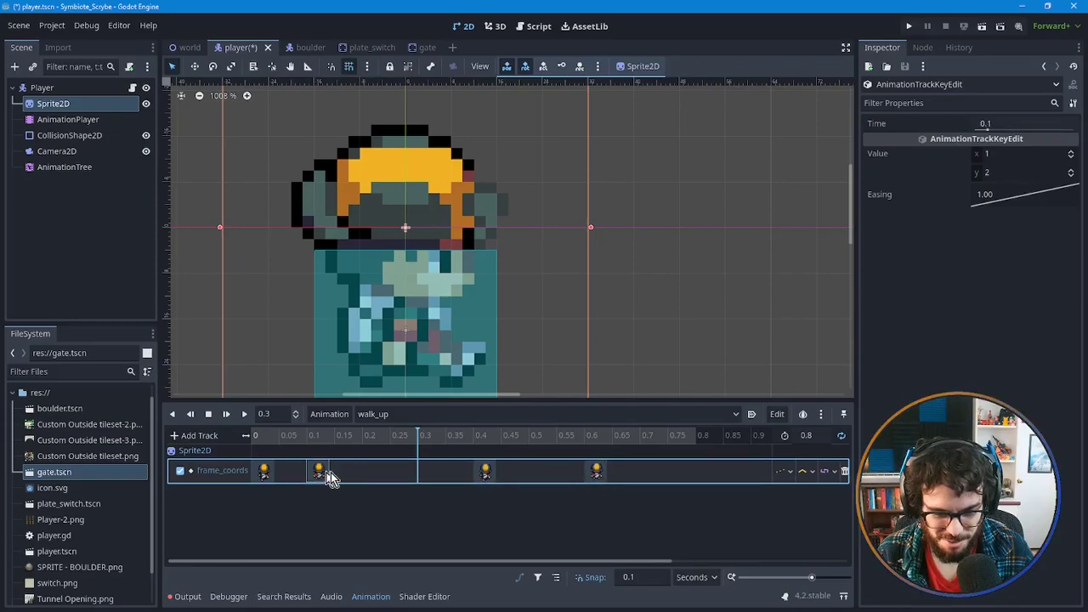
pyautogui.moveTo(330, 476); pyautogui.dragTo(385, 476)
# Preview the walk_up animation, stop playback and save the player scene.
pyautogui.click(241, 415)
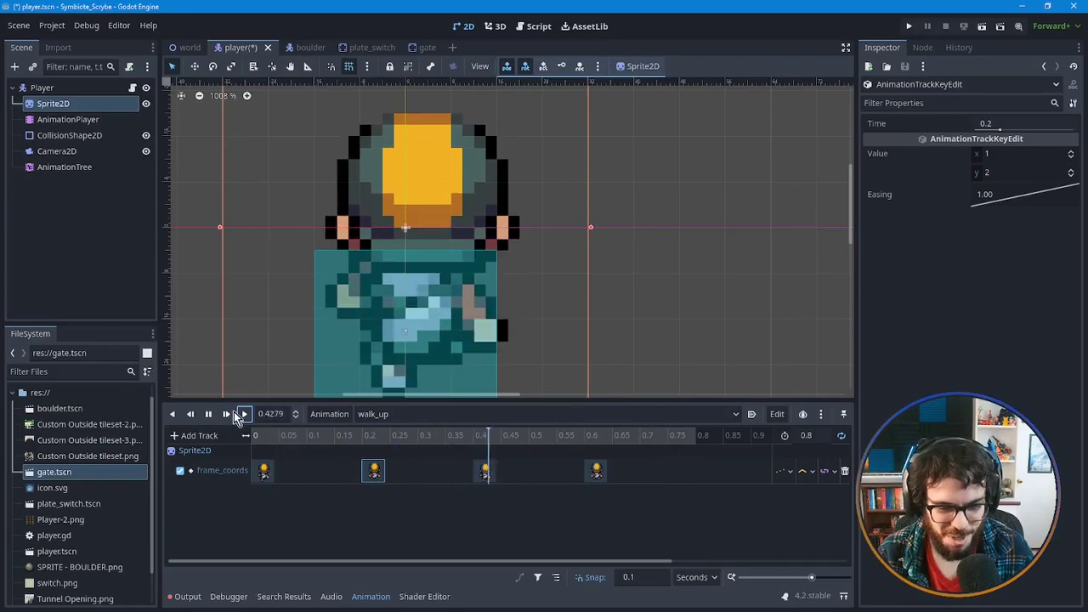
pyautogui.click(208, 415)
pyautogui.hotkey('ctrl', 's')
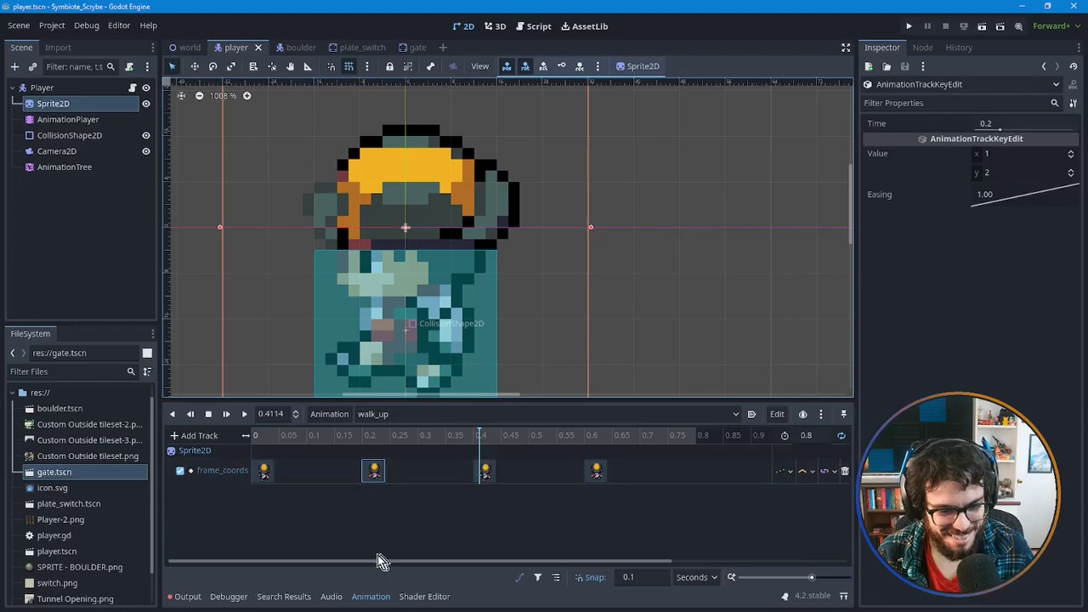
pyautogui.click(395, 415)
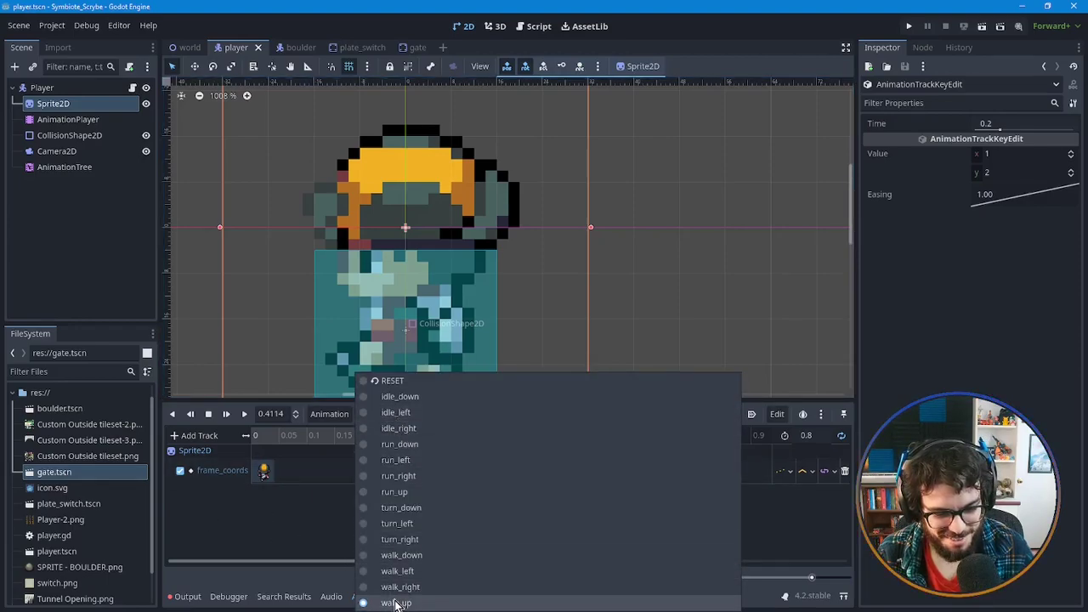
pyautogui.click(307, 433)
pyautogui.click(331, 414)
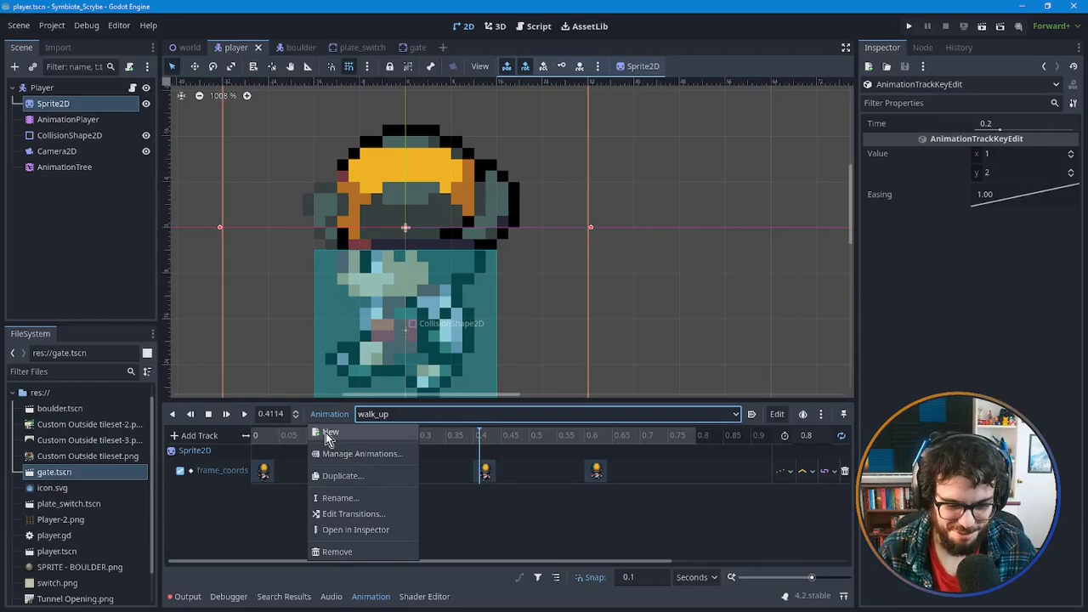
pyautogui.click(326, 433)
pyautogui.click(585, 323)
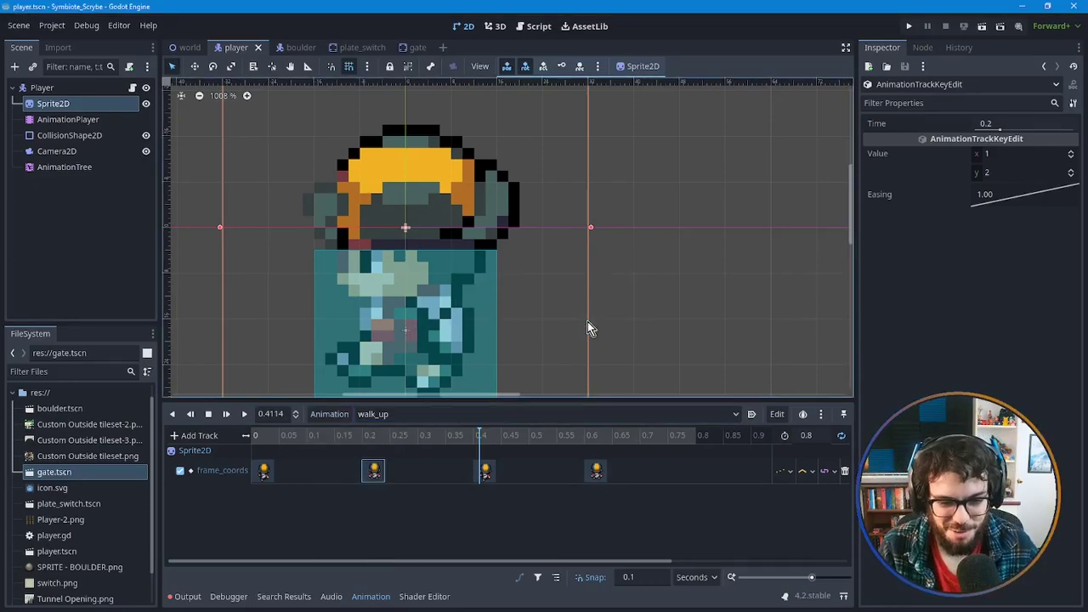
# Duplicate the walk_up animation under the name turn_up.
pyautogui.click(328, 414)
pyautogui.click(336, 475)
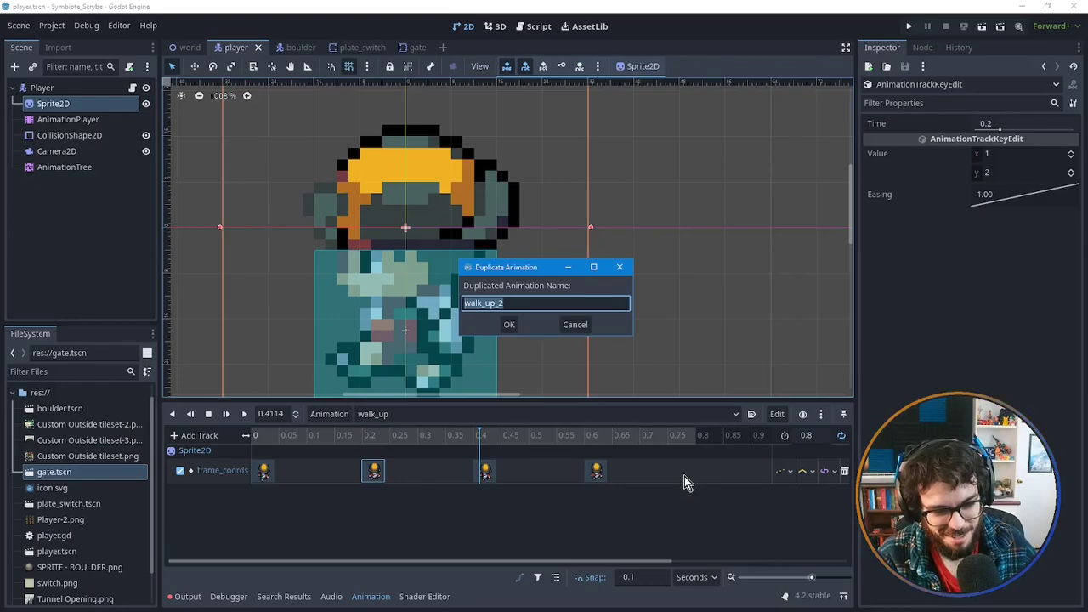
pyautogui.write('turn_up')
pyautogui.press('Return')
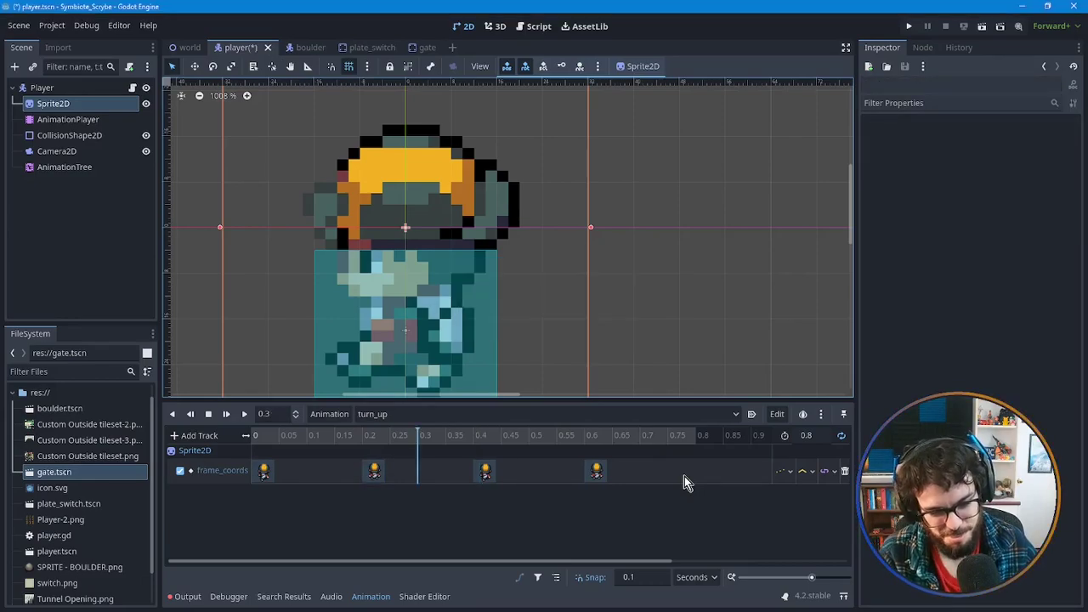
# Set turn_up's length to 0.1 seconds and the timeline snap to 0.05 seconds.
pyautogui.click(822, 441)
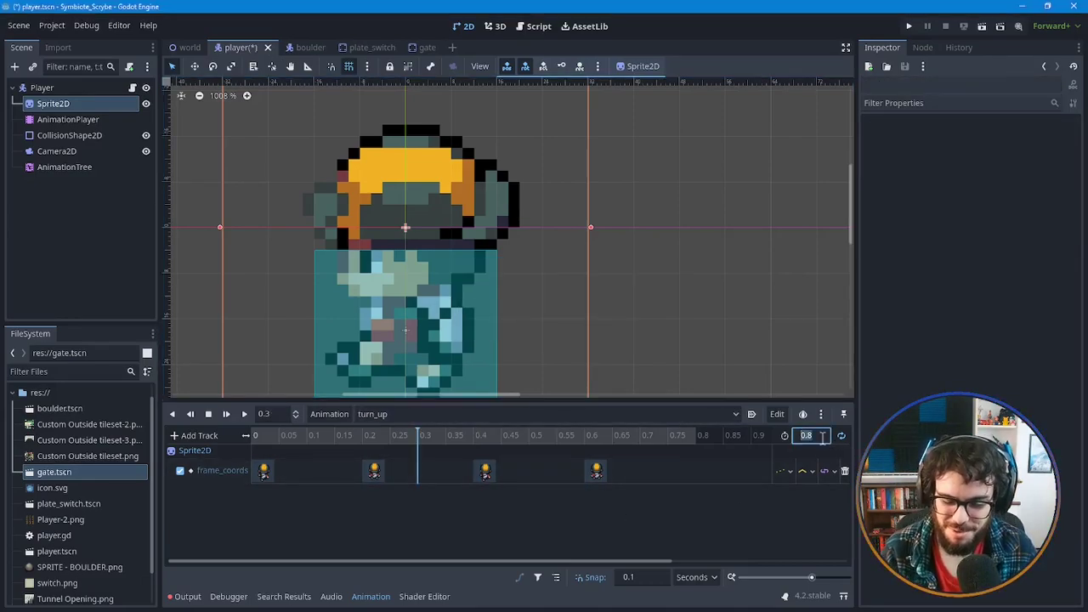
pyautogui.write('.2')
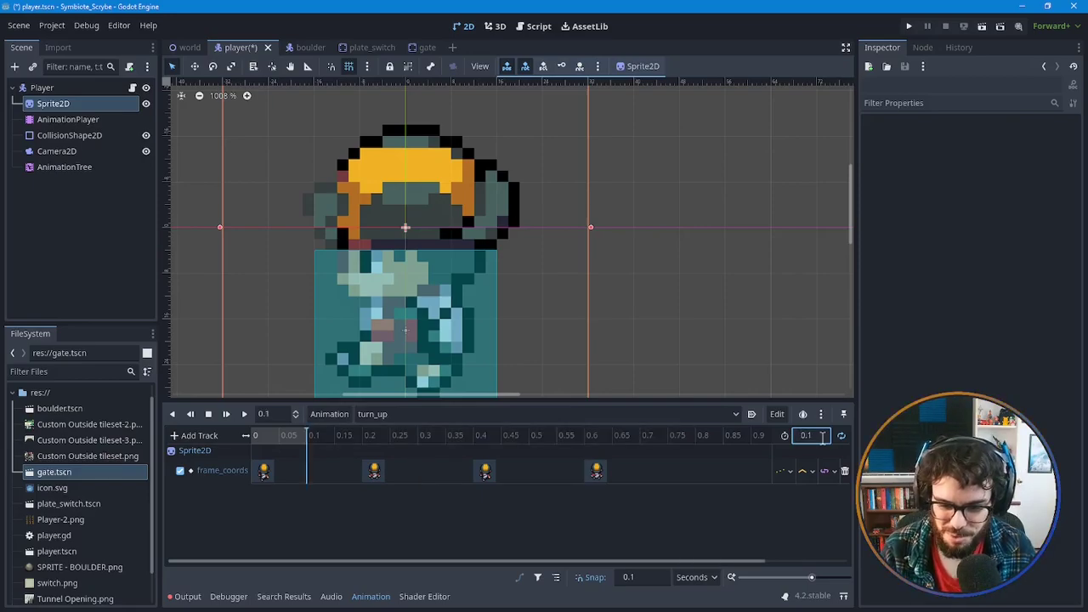
pyautogui.write('.1')
pyautogui.click(633, 577)
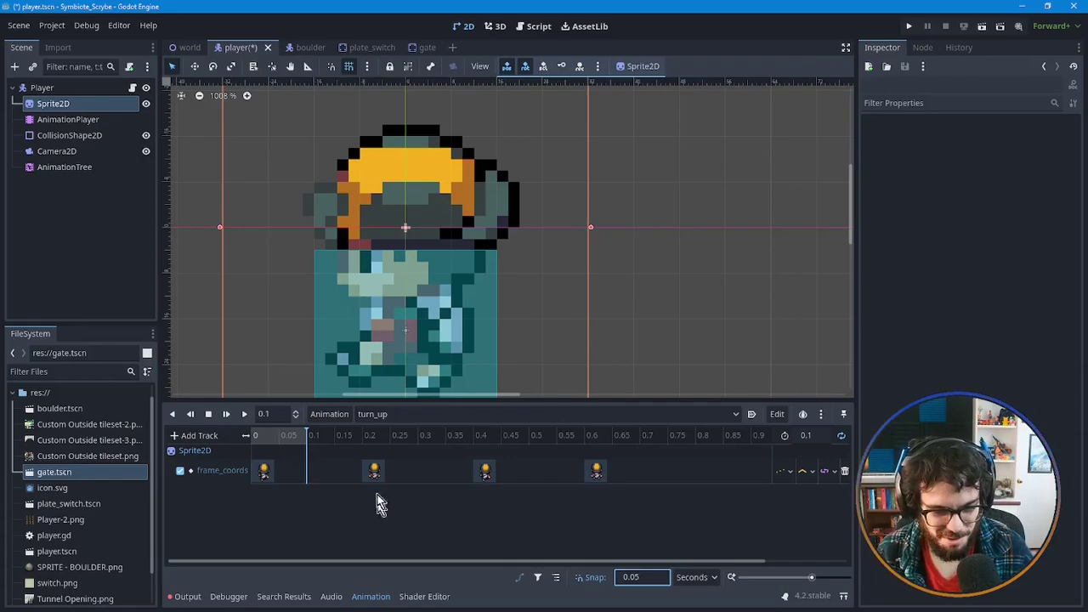
# Delete turn_up's frame_coords keyframes at 0.4 and 0.6 seconds and move the 0.2-second keyframe to 0.05 seconds.
pyautogui.press('Delete')
pyautogui.click(596, 472)
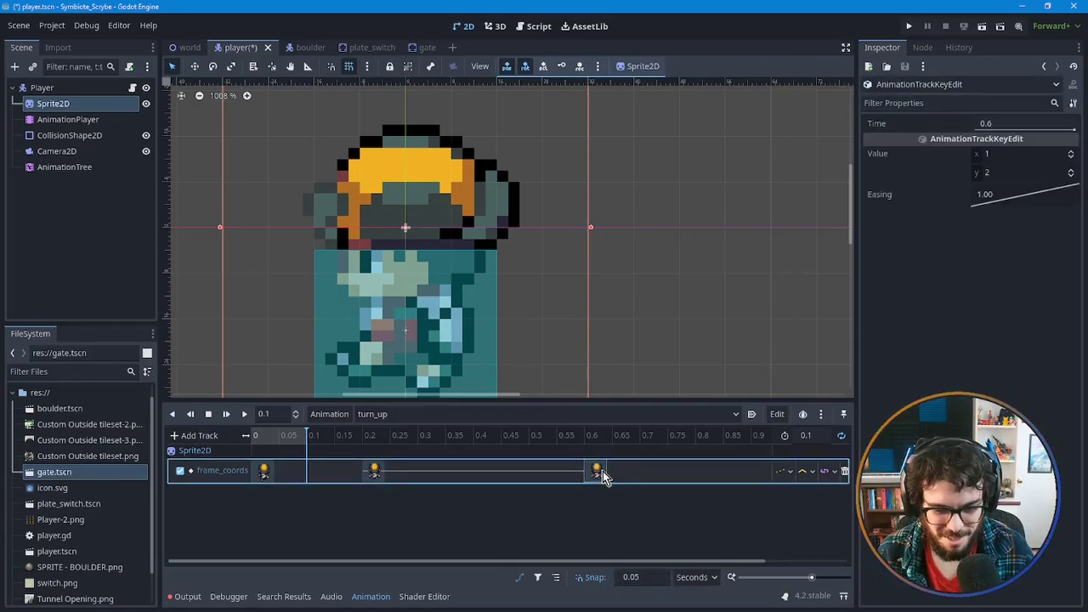
pyautogui.press('Delete')
pyautogui.moveTo(375, 471); pyautogui.dragTo(304, 471)
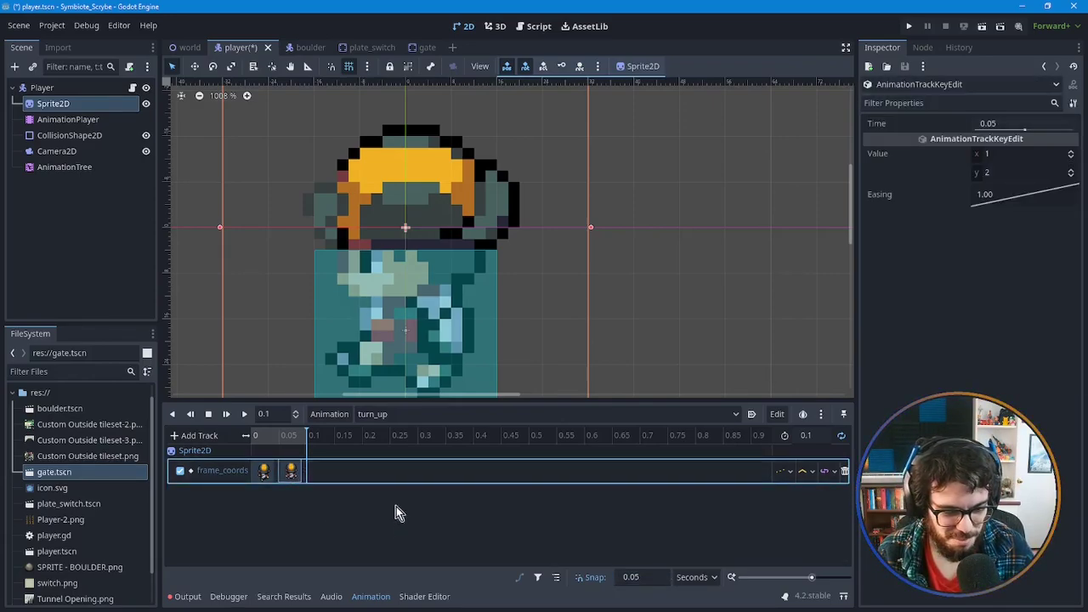
pyautogui.click(287, 496)
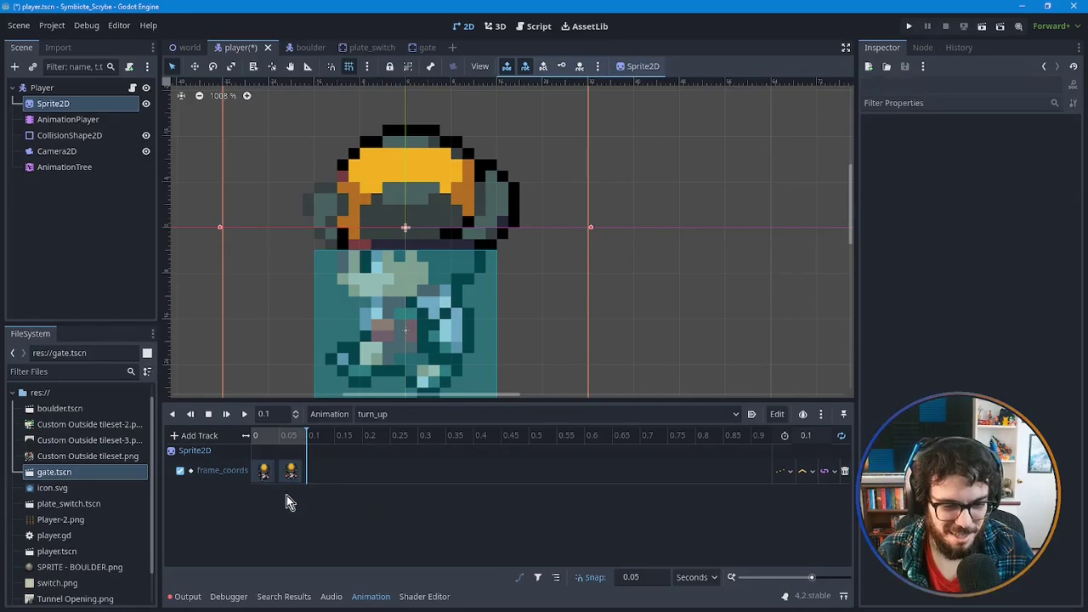
# Preview the turn_up animation and turn its looping off.
pyautogui.click(244, 414)
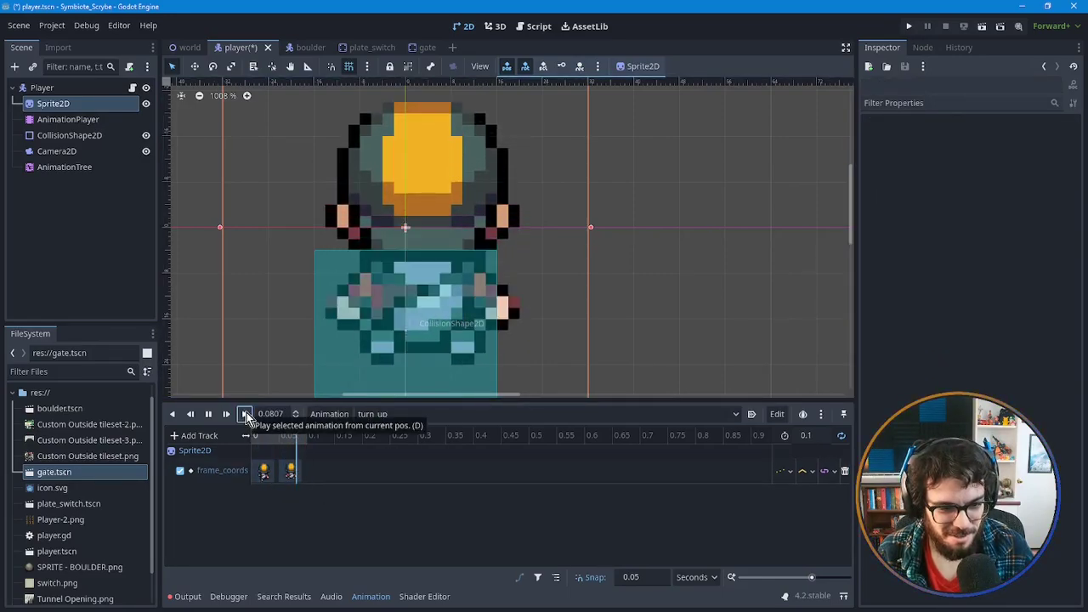
pyautogui.click(839, 438)
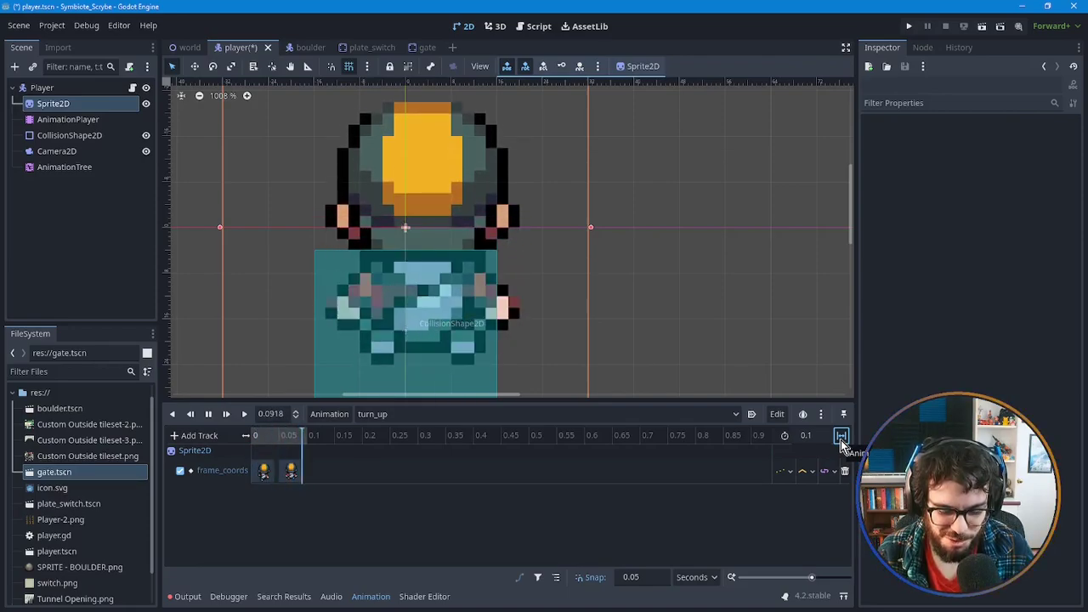
pyautogui.click(841, 440)
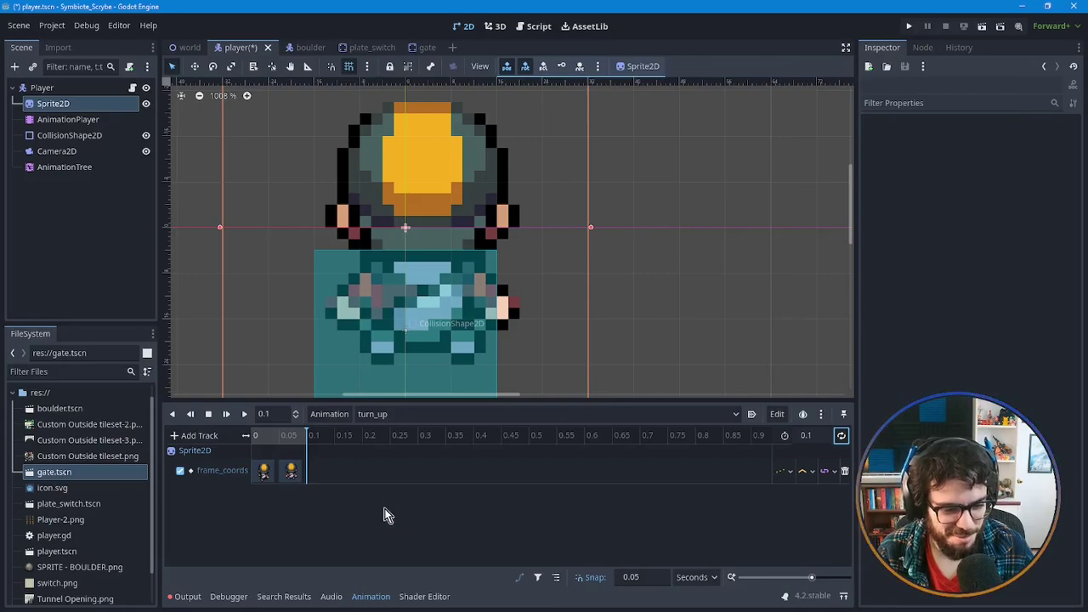
pyautogui.click(842, 437)
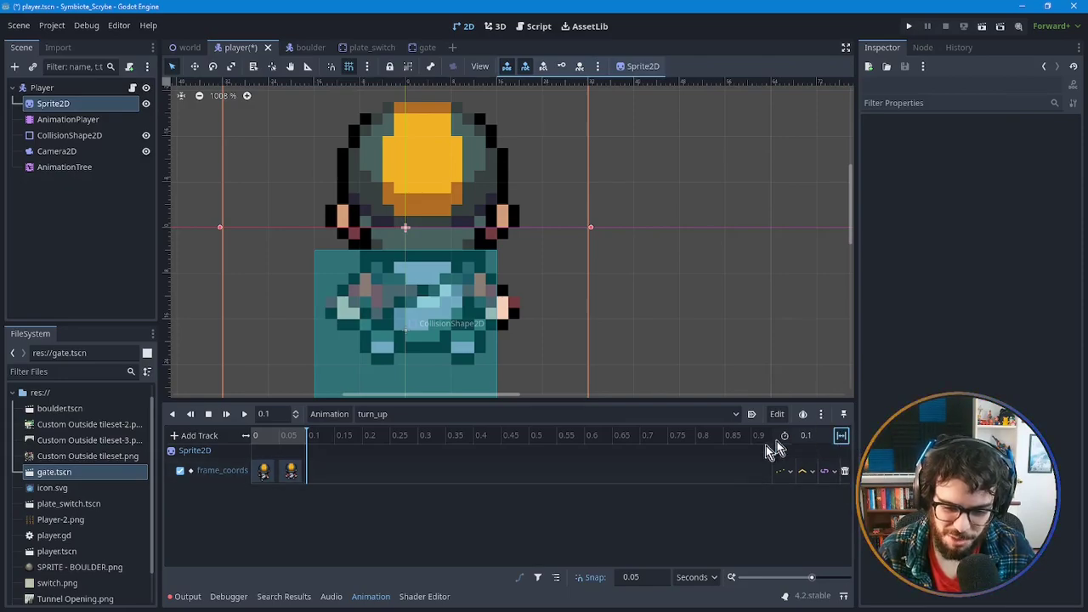
pyautogui.click(842, 436)
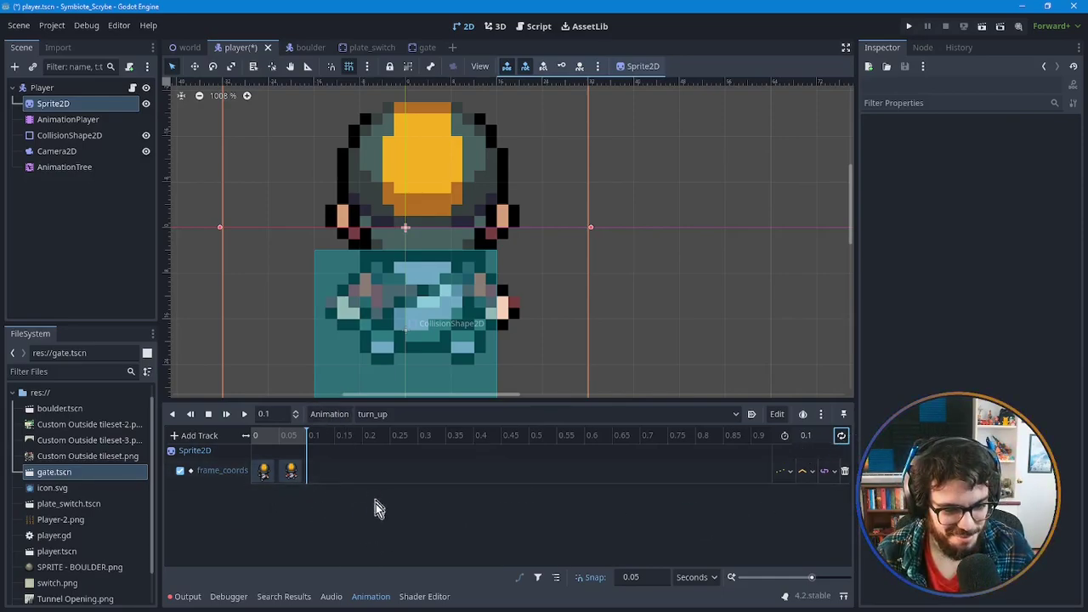
pyautogui.click(842, 437)
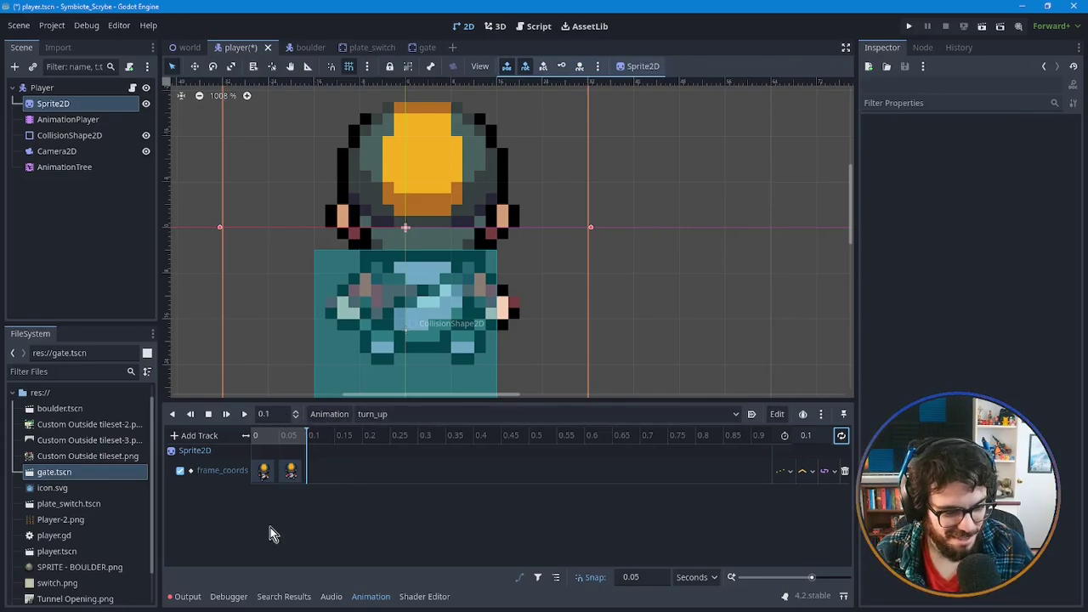
# Look through the animation list and check the idle_down, idle_left, idle_right and run_down animations.
pyautogui.click(399, 413)
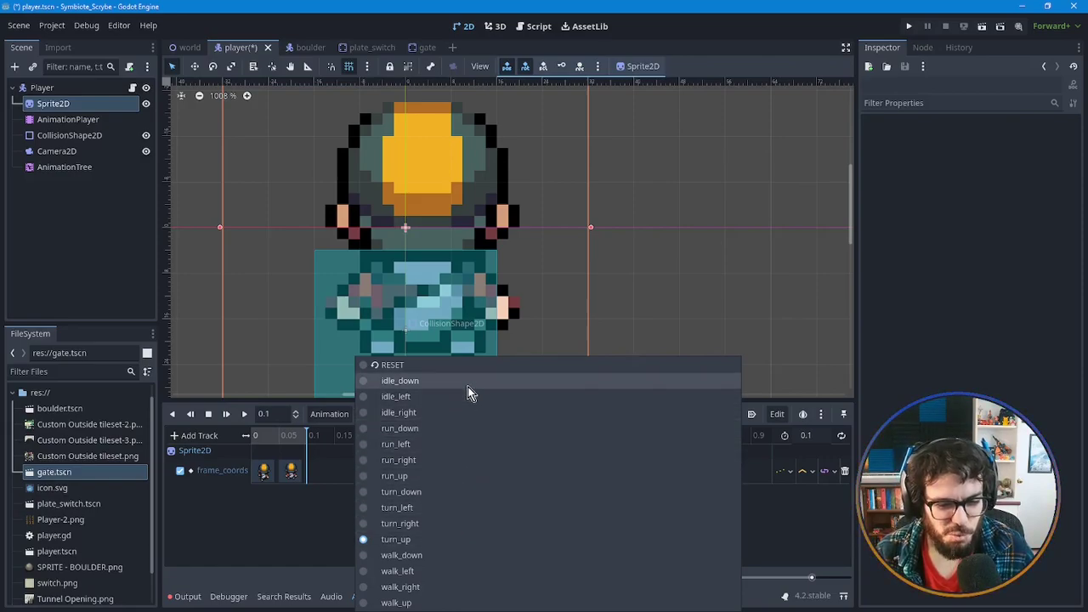
pyautogui.click(854, 427)
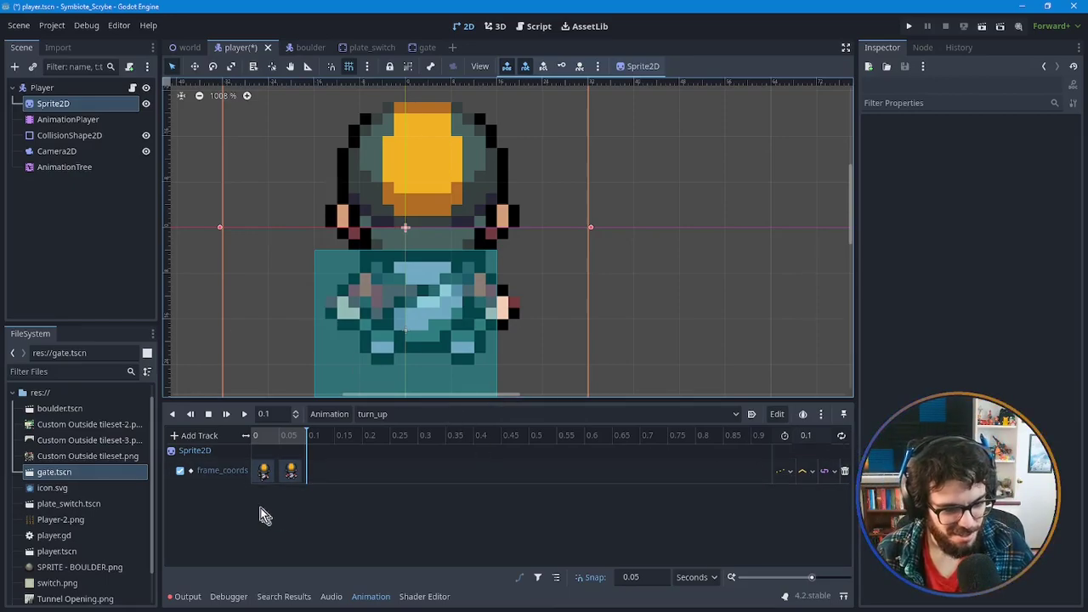
pyautogui.click(365, 418)
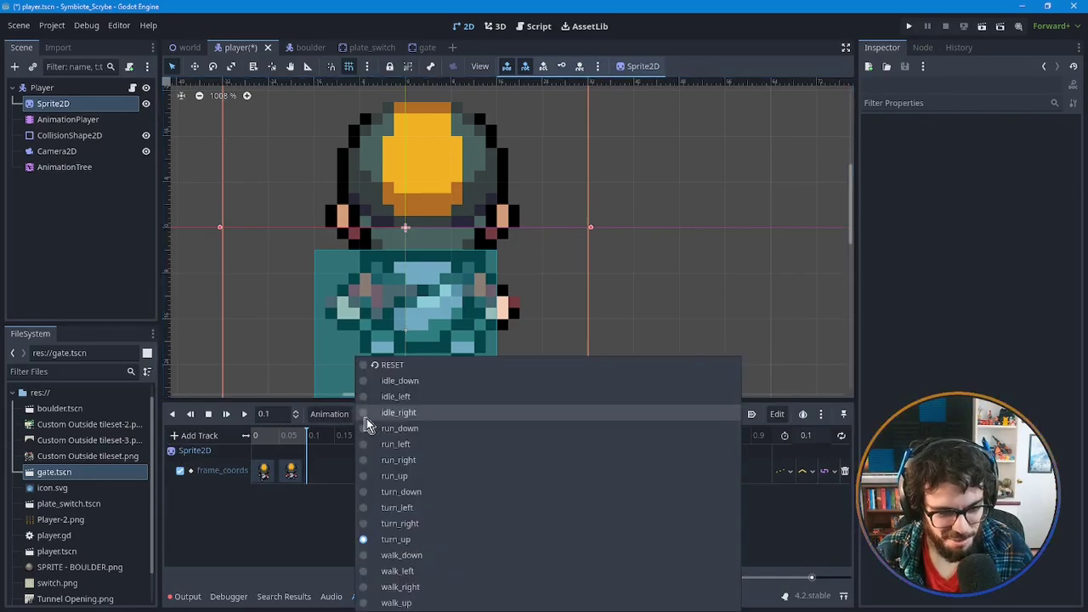
pyautogui.click(432, 385)
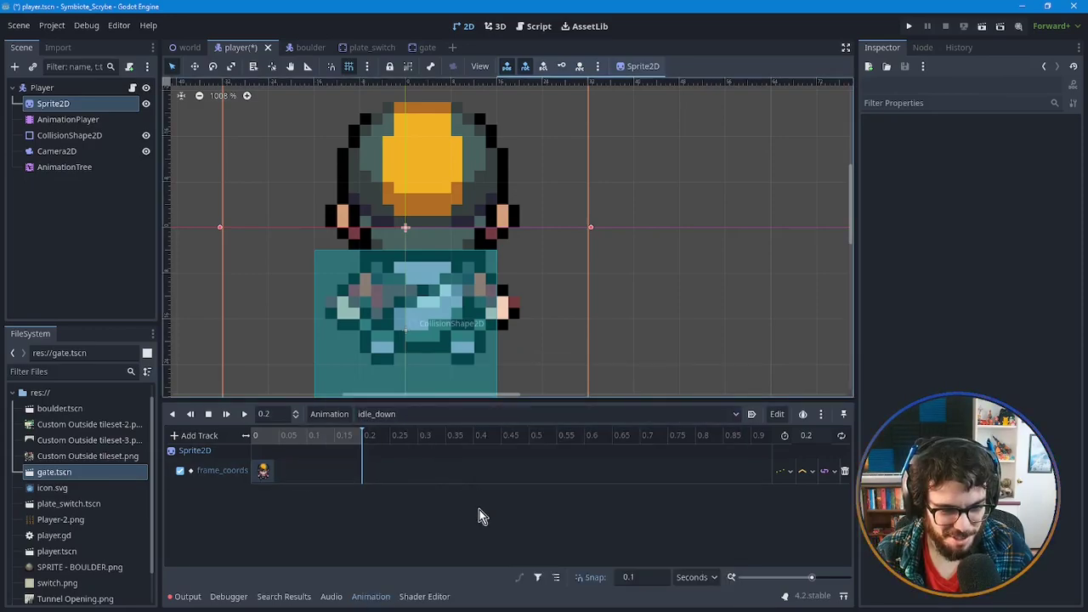
pyautogui.scroll(-1, 608, 304)
pyautogui.scroll(-1, 632, 304)
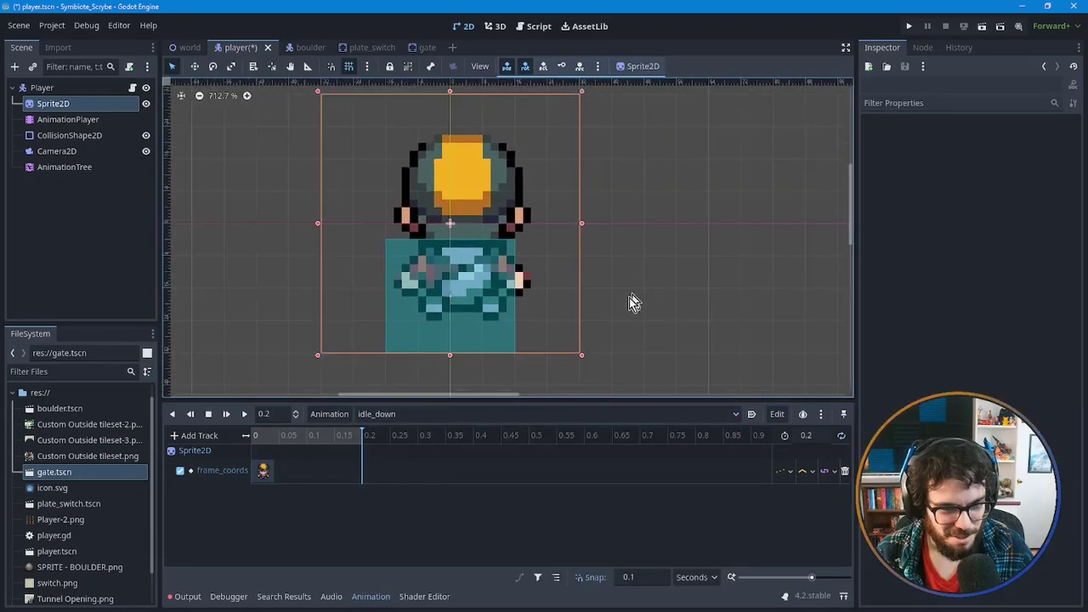
pyautogui.click(441, 415)
pyautogui.click(433, 397)
pyautogui.click(425, 416)
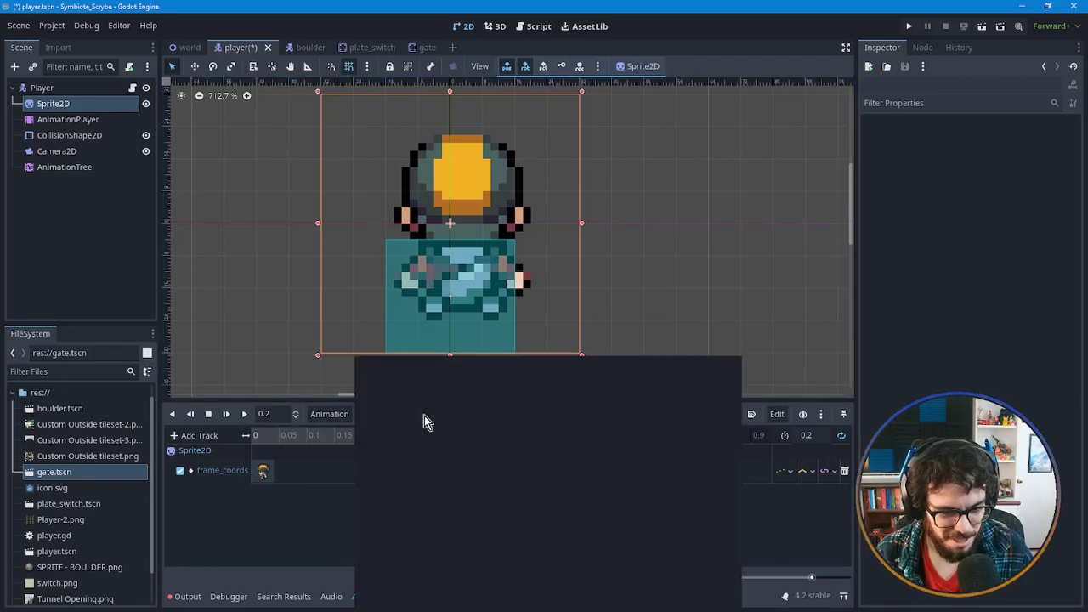
pyautogui.click(429, 412)
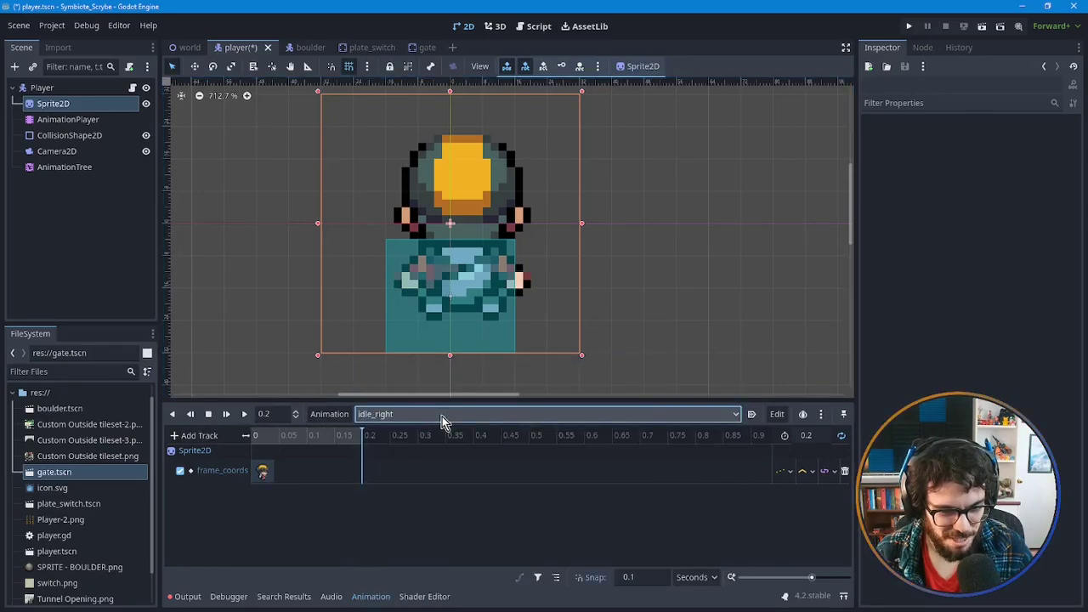
pyautogui.click(442, 416)
pyautogui.click(441, 431)
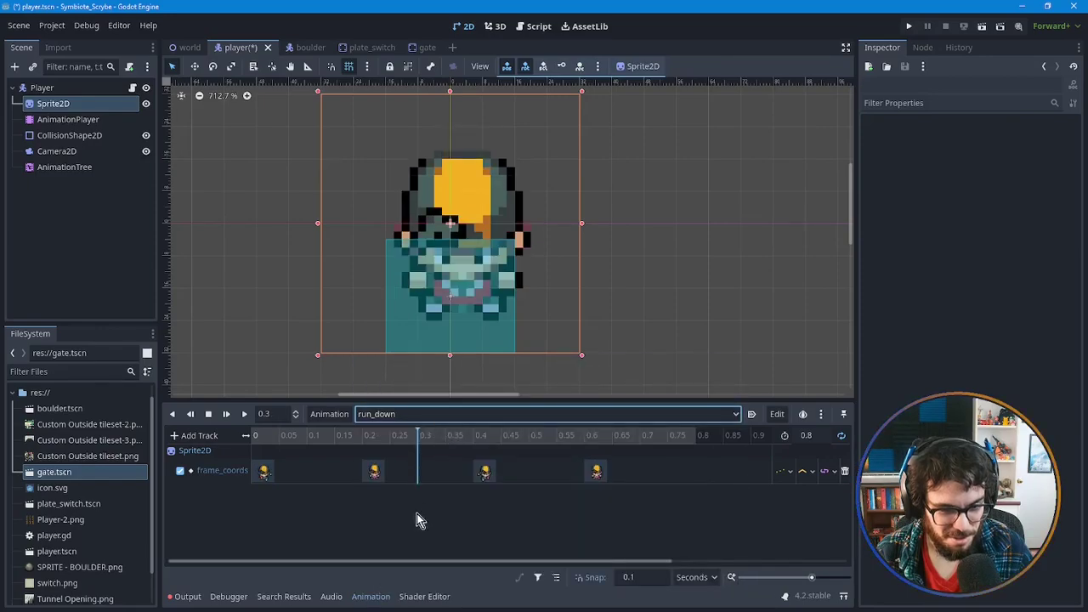
pyautogui.click(401, 415)
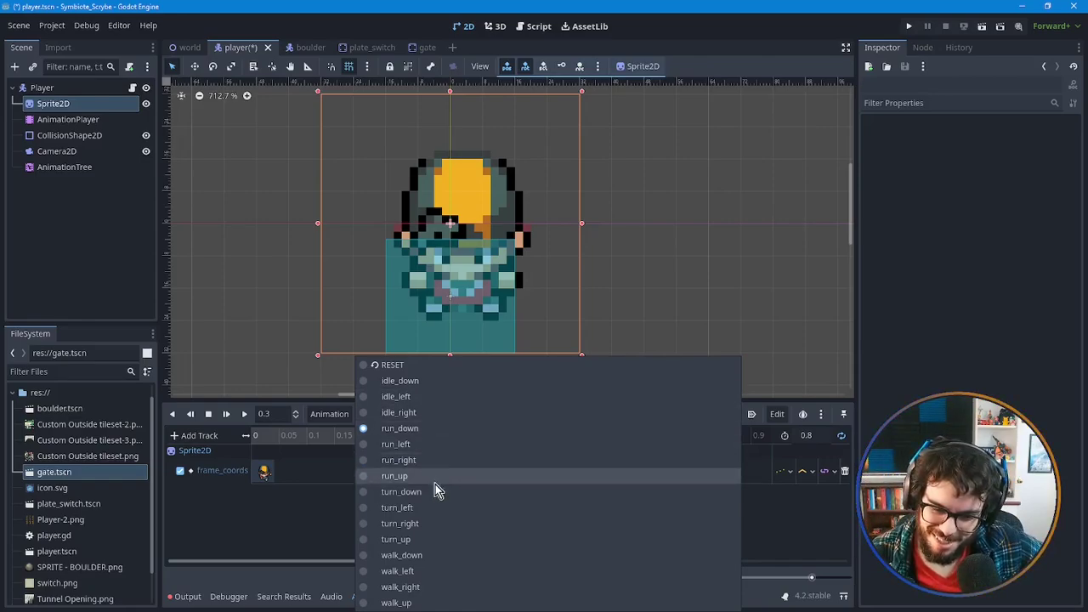
pyautogui.click(244, 549)
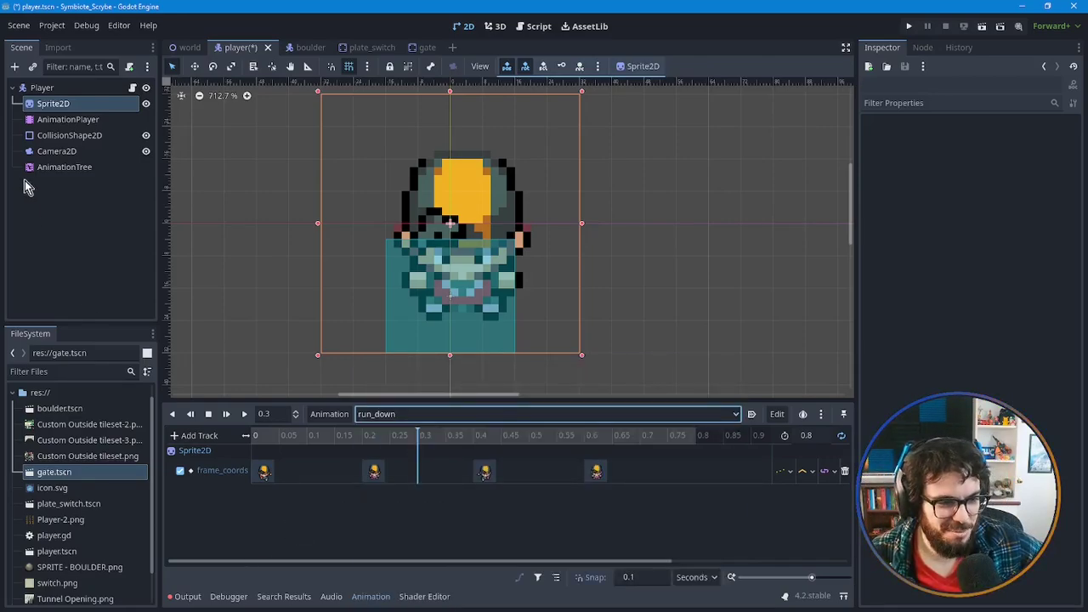
# Open the AnimationTree's Idle blend space and inspect which animation is assigned to its point at (0, -1).
pyautogui.click(73, 166)
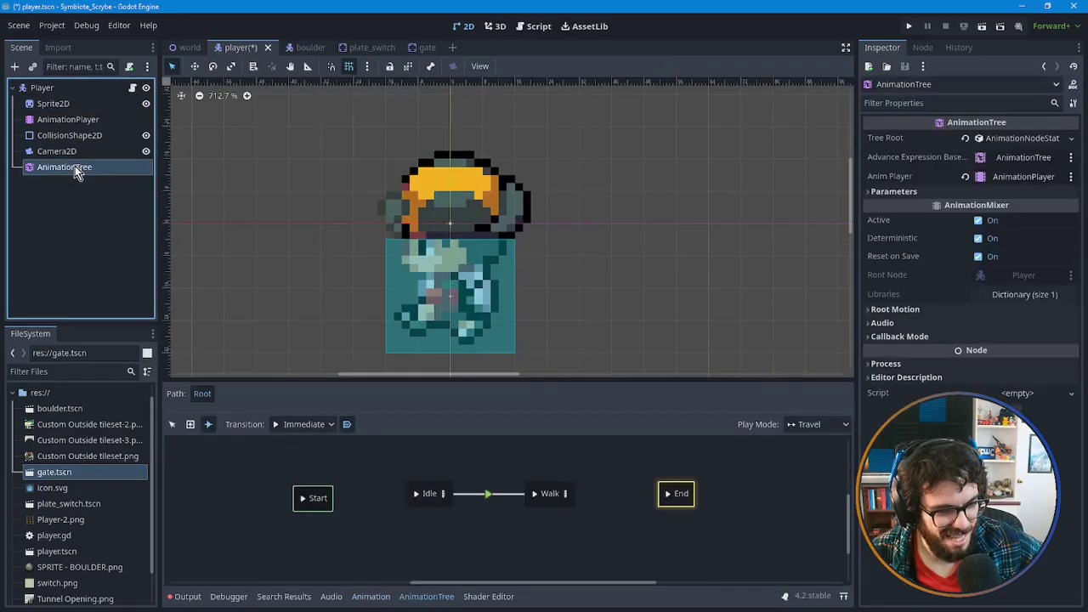
pyautogui.rightClick(440, 498)
pyautogui.press('Escape')
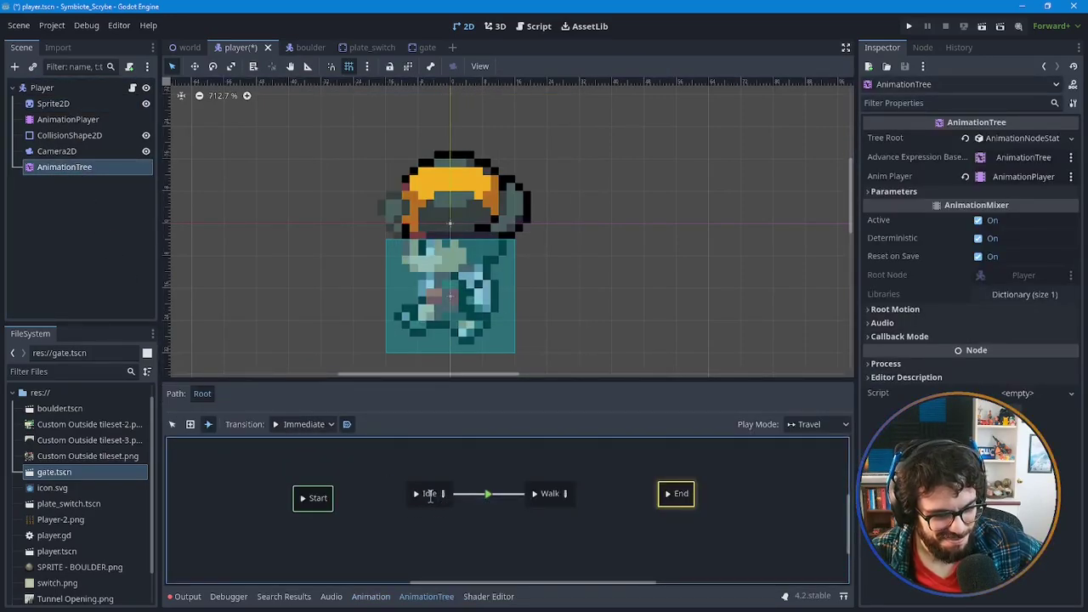
pyautogui.rightClick(431, 497)
pyautogui.press('Escape')
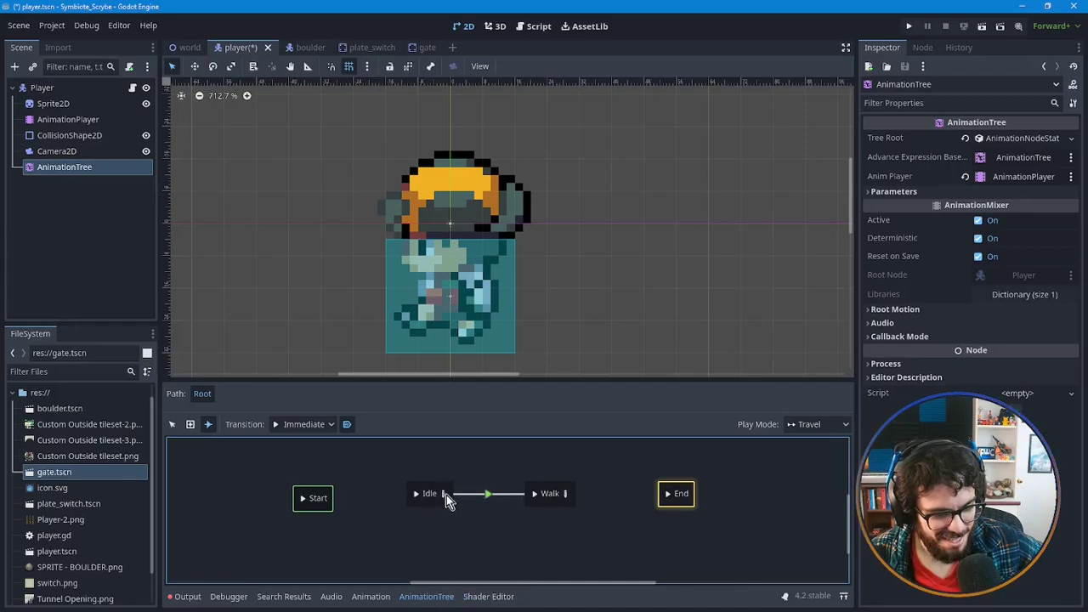
pyautogui.rightClick(446, 494)
pyautogui.press('Escape')
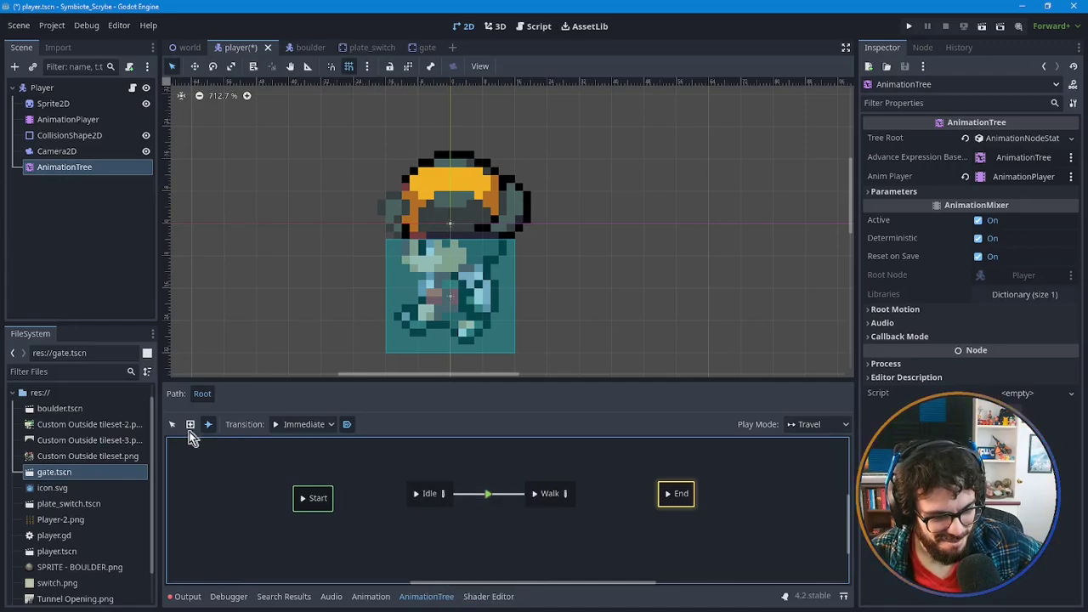
pyautogui.click(173, 424)
pyautogui.click(442, 494)
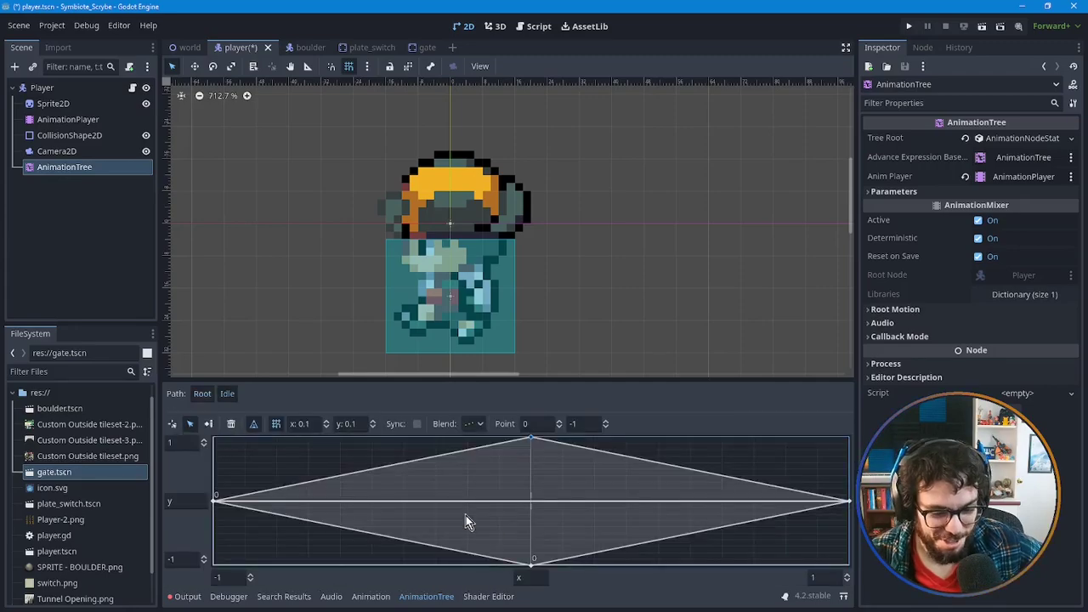
pyautogui.click(530, 565)
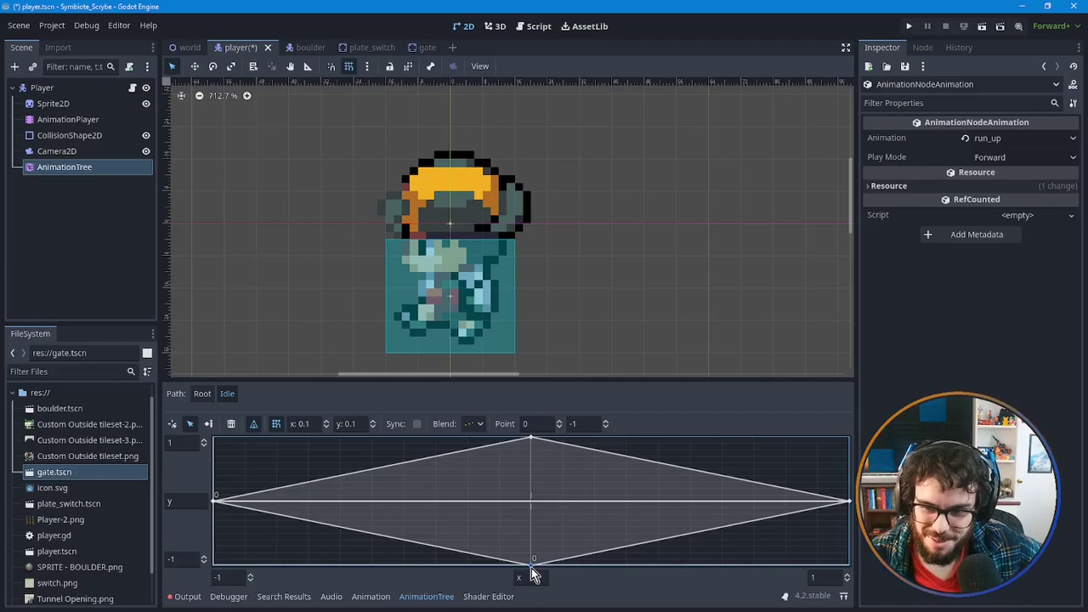
pyautogui.click(995, 138)
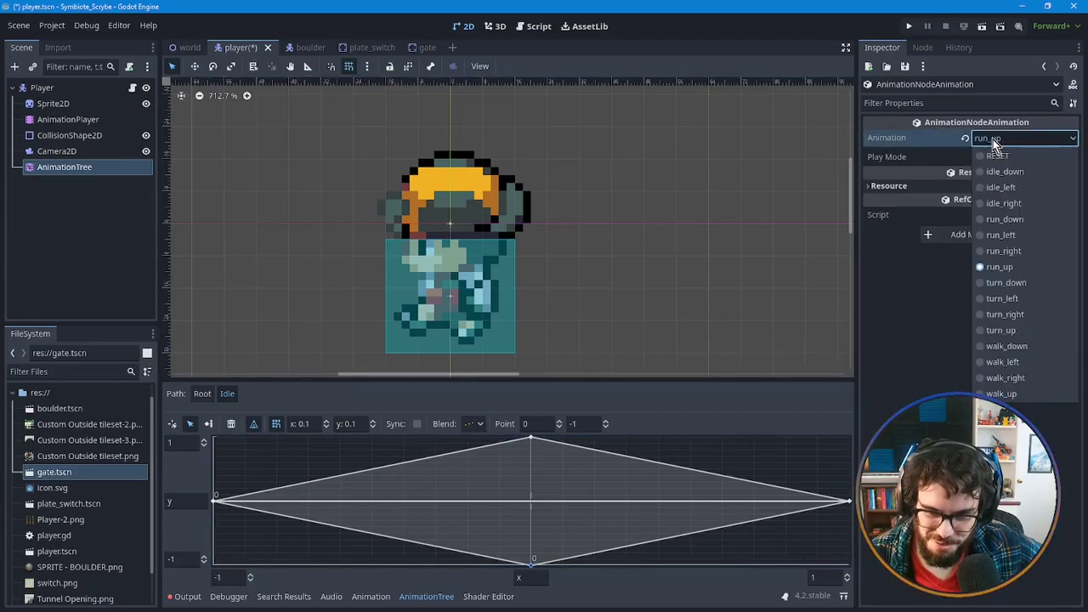
pyautogui.click(995, 141)
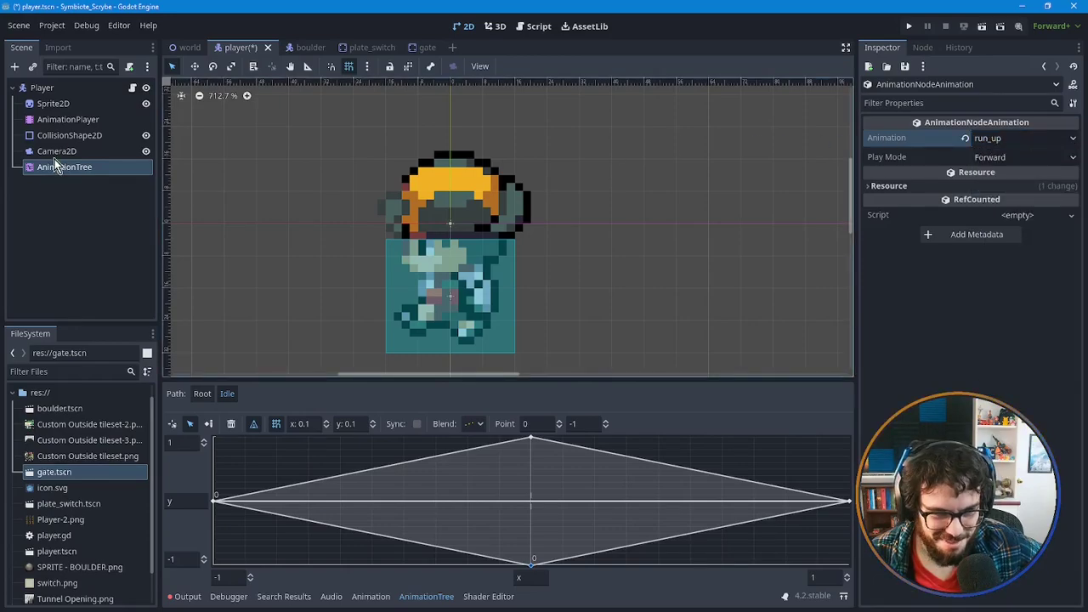
# Duplicate the AnimationPlayer's walk_up animation as idle_up and set the copy's length to 0.2 seconds.
pyautogui.click(60, 103)
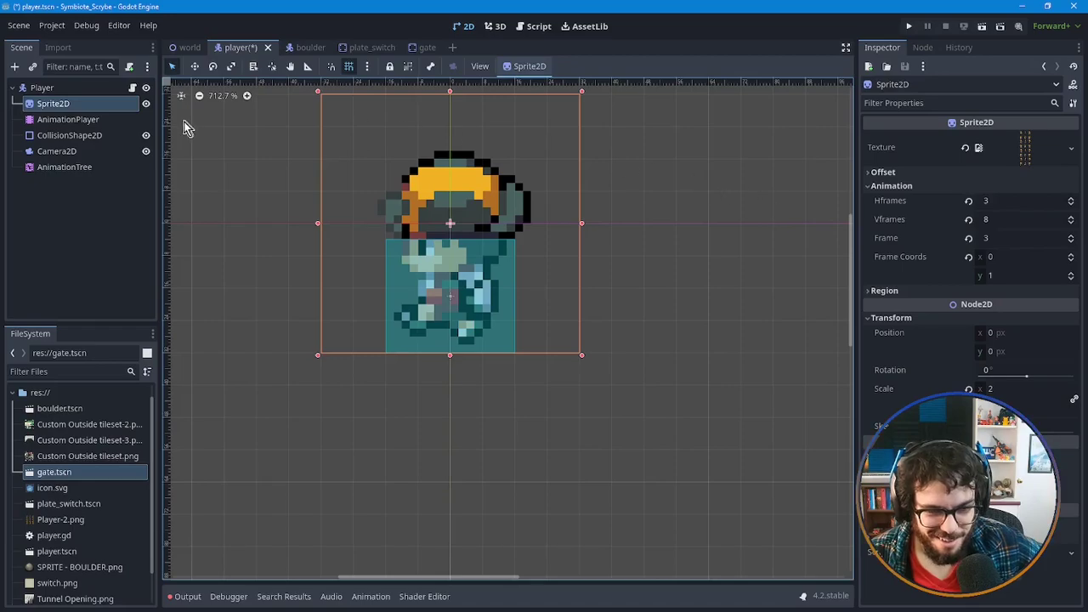
pyautogui.click(66, 119)
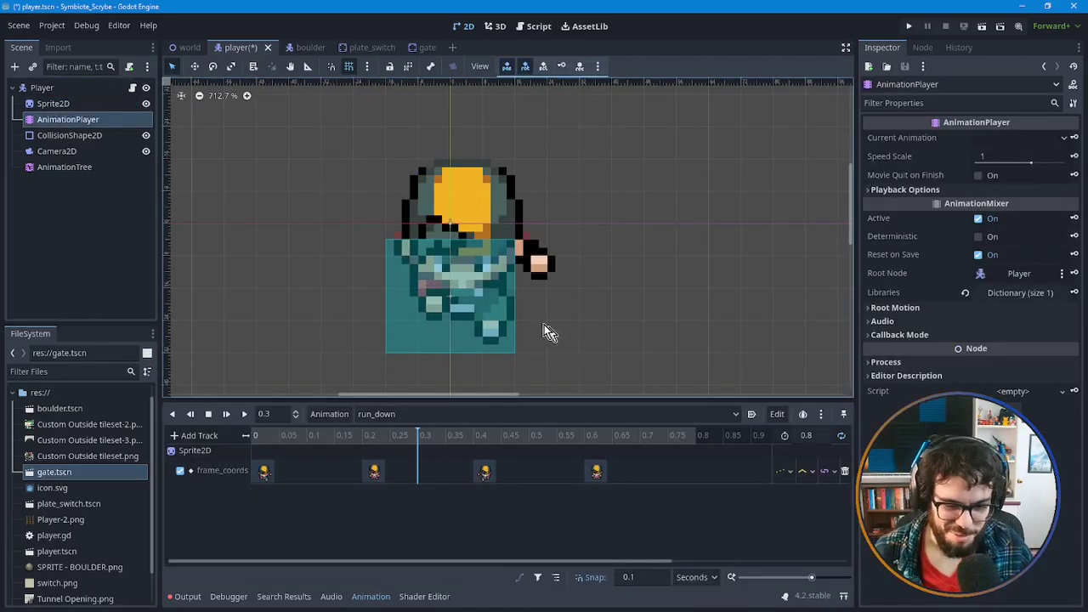
pyautogui.click(442, 411)
pyautogui.click(302, 501)
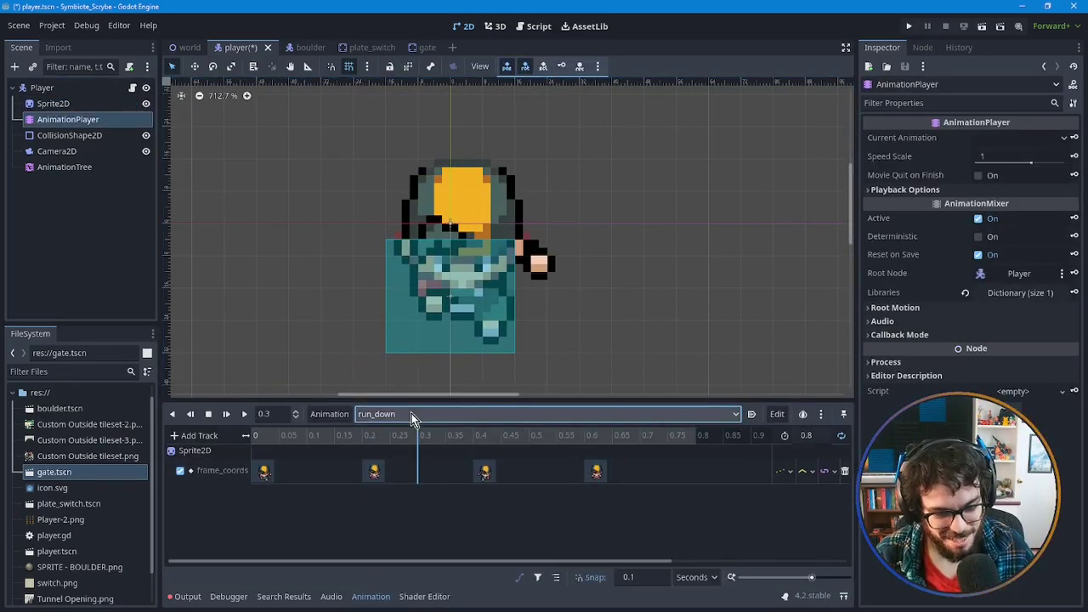
pyautogui.click(412, 413)
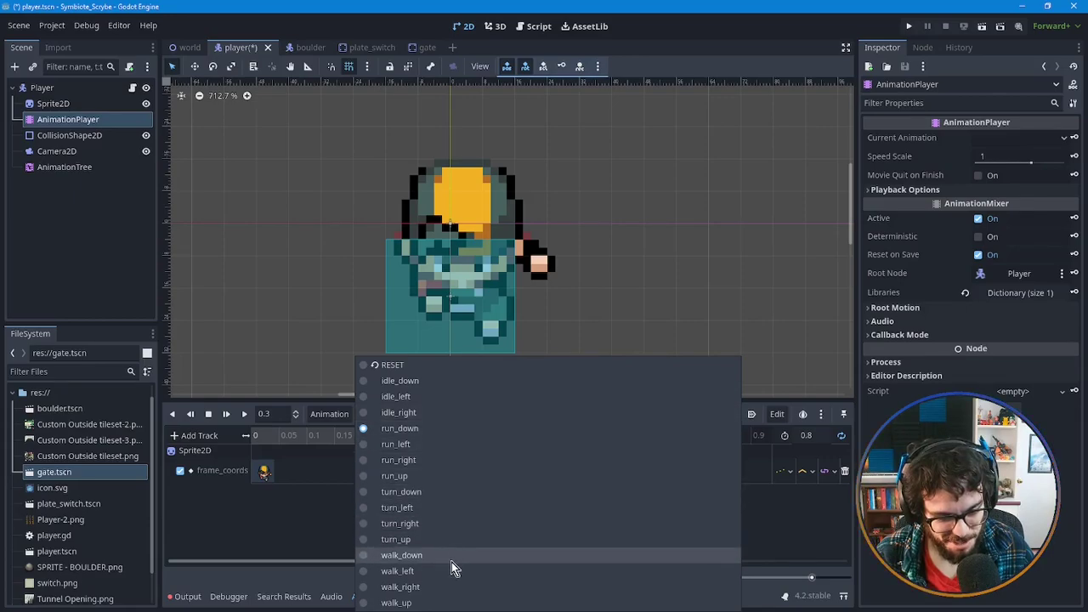
pyautogui.click(433, 603)
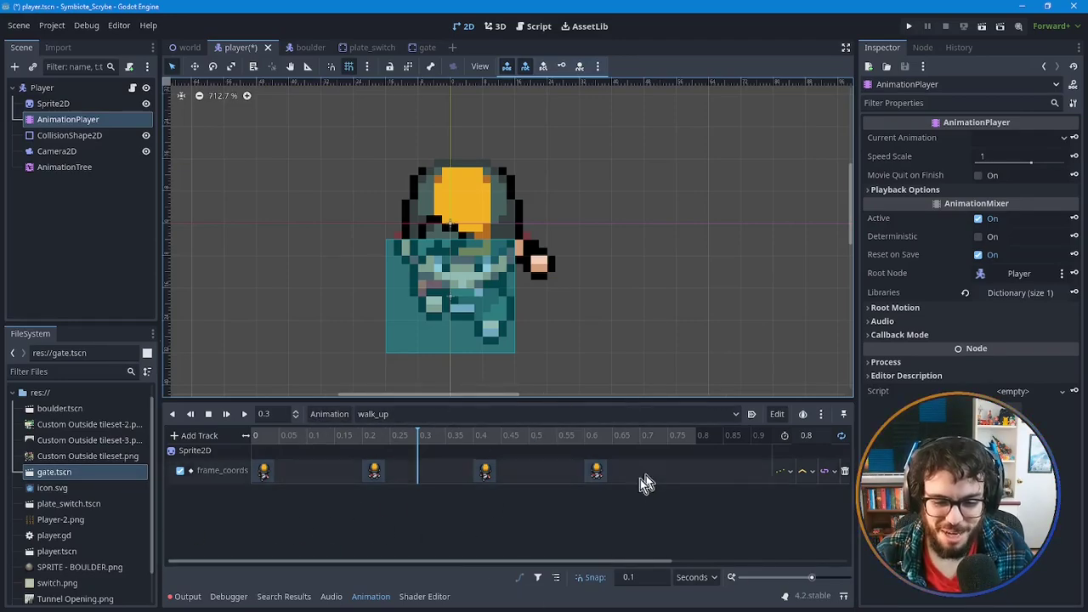
pyautogui.click(328, 416)
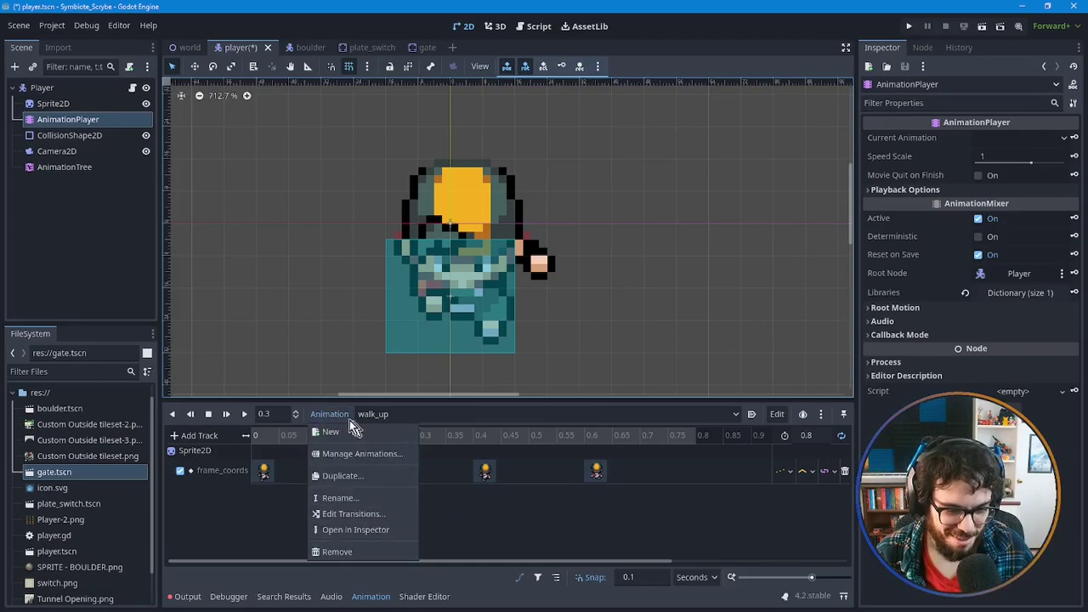
pyautogui.click(344, 481)
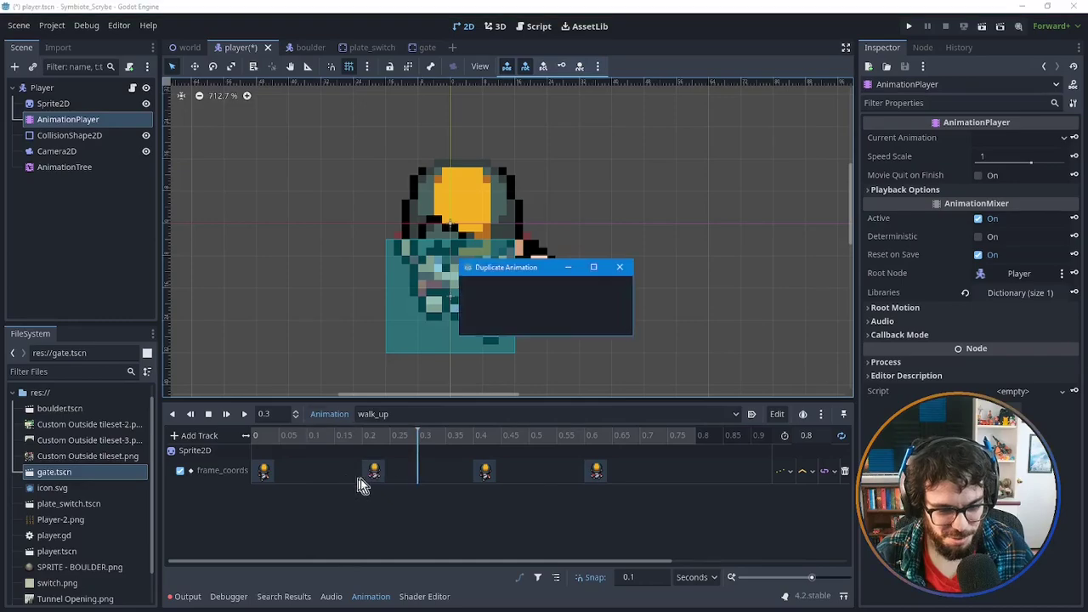
pyautogui.write('idle_up')
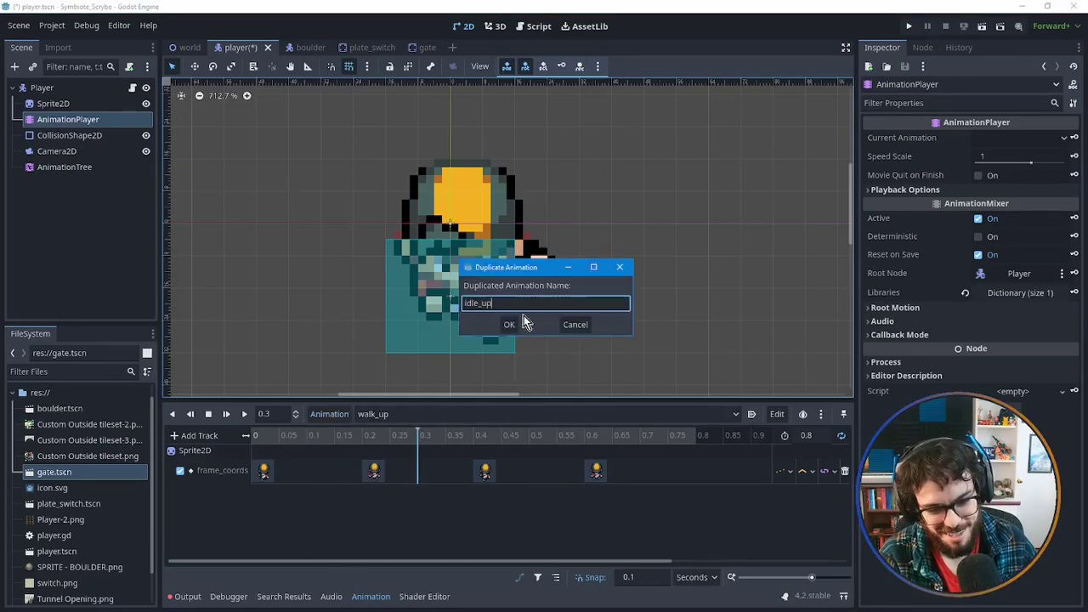
pyautogui.press('Return')
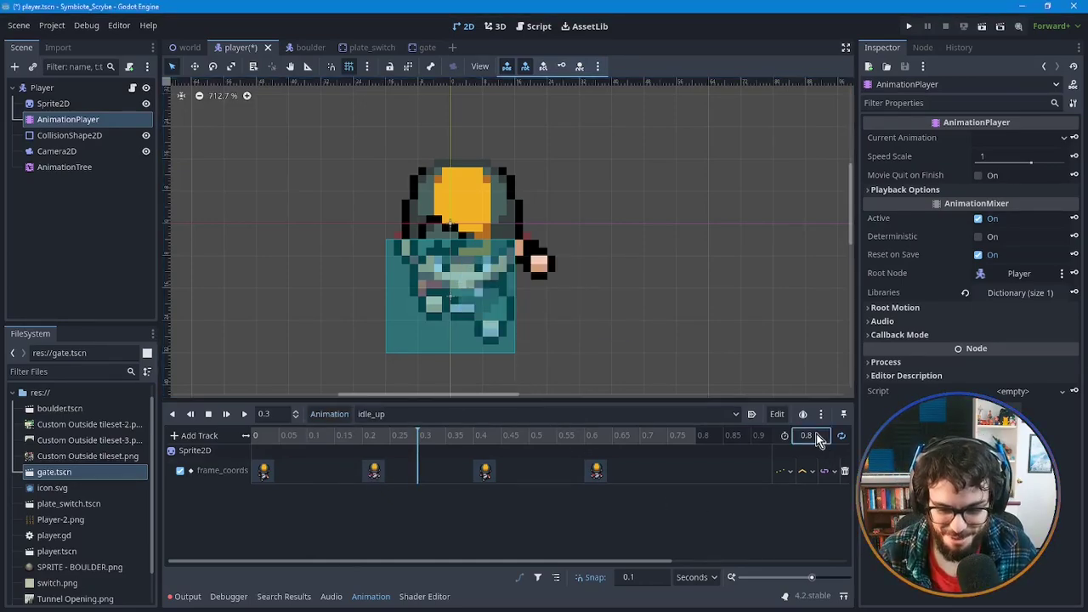
pyautogui.write('0.2')
pyautogui.press('Return')
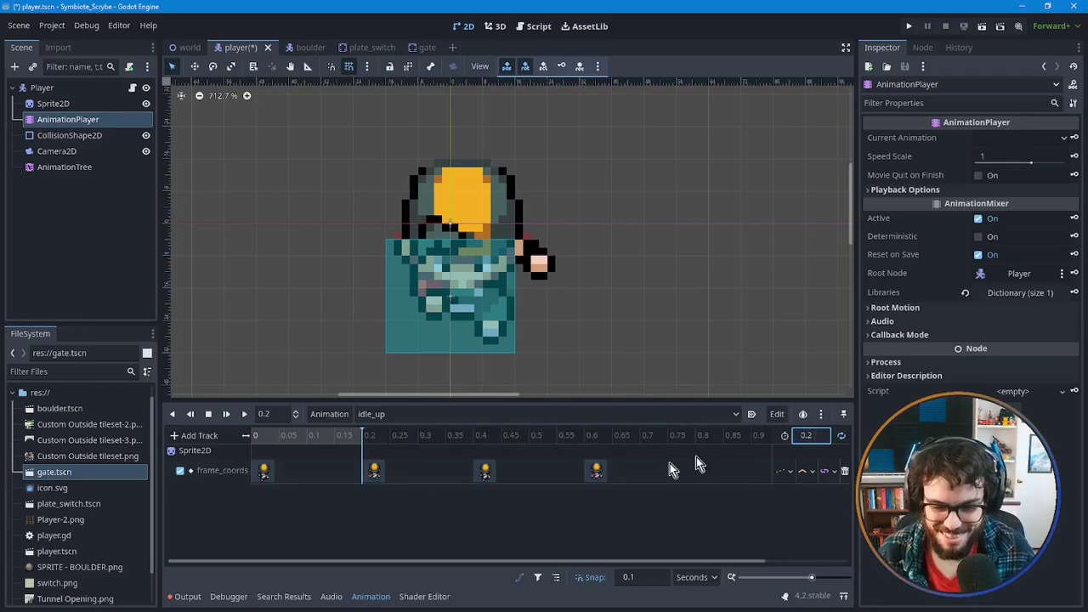
# Delete idle_up's frame_coords keyframes at 0, 0.4 and 0.6 seconds and move the 0.2-second keyframe to 0.
pyautogui.click(267, 472)
pyautogui.press('Delete')
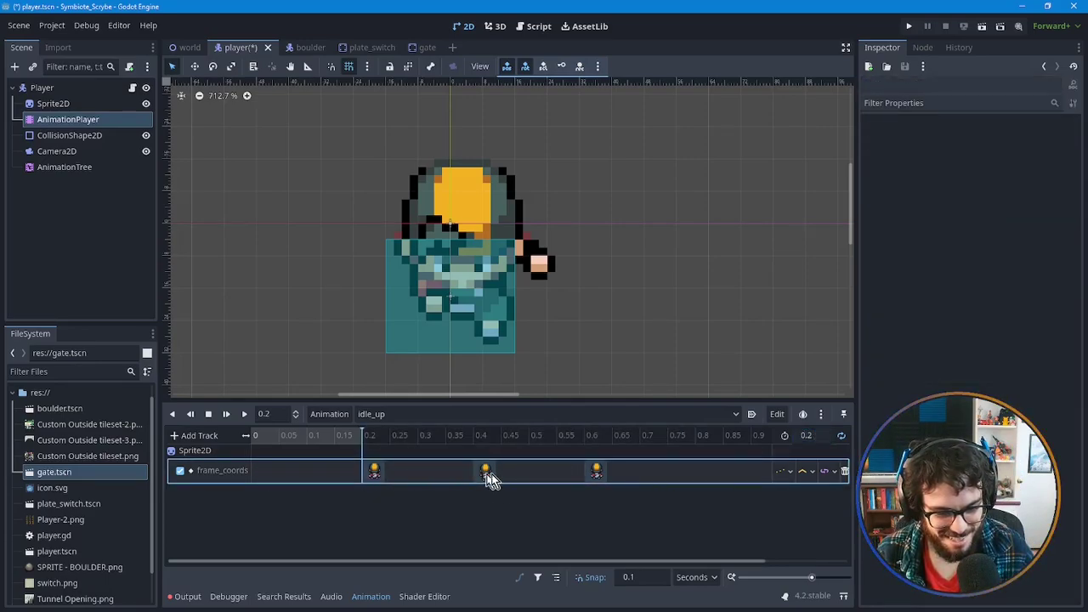
pyautogui.click(486, 471)
pyautogui.press('Delete')
pyautogui.click(596, 472)
pyautogui.press('Delete')
pyautogui.moveTo(370, 471); pyautogui.dragTo(263, 470)
# Compare the keyframes and lengths of the idle_down, idle_up, run_down, run_left, run_right, run_up and walk_up animations.
pyautogui.click(410, 416)
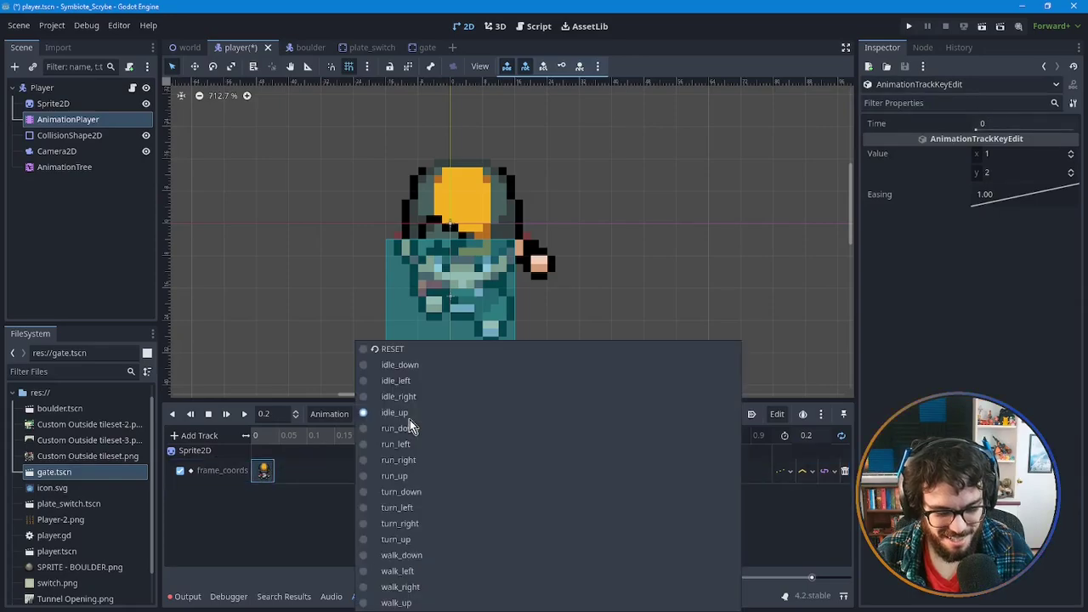
pyautogui.click(413, 367)
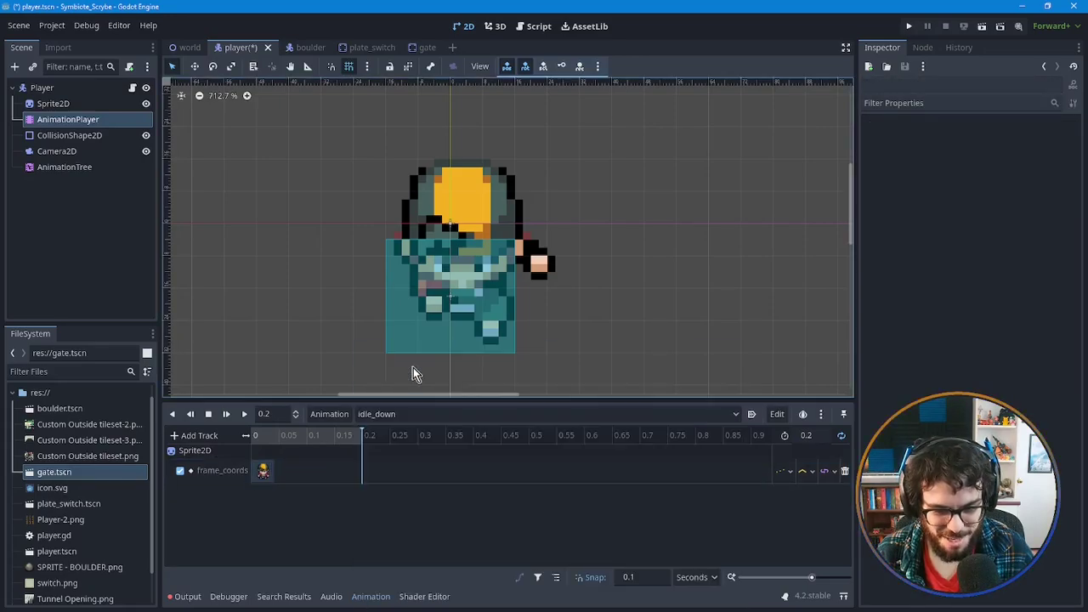
pyautogui.click(462, 415)
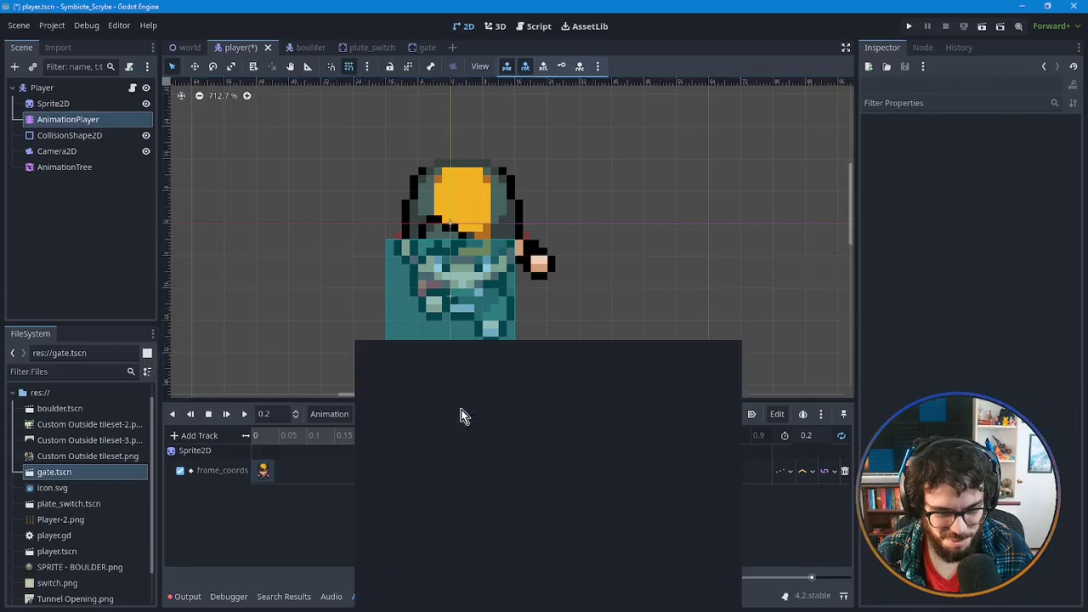
pyautogui.click(421, 416)
pyautogui.click(442, 417)
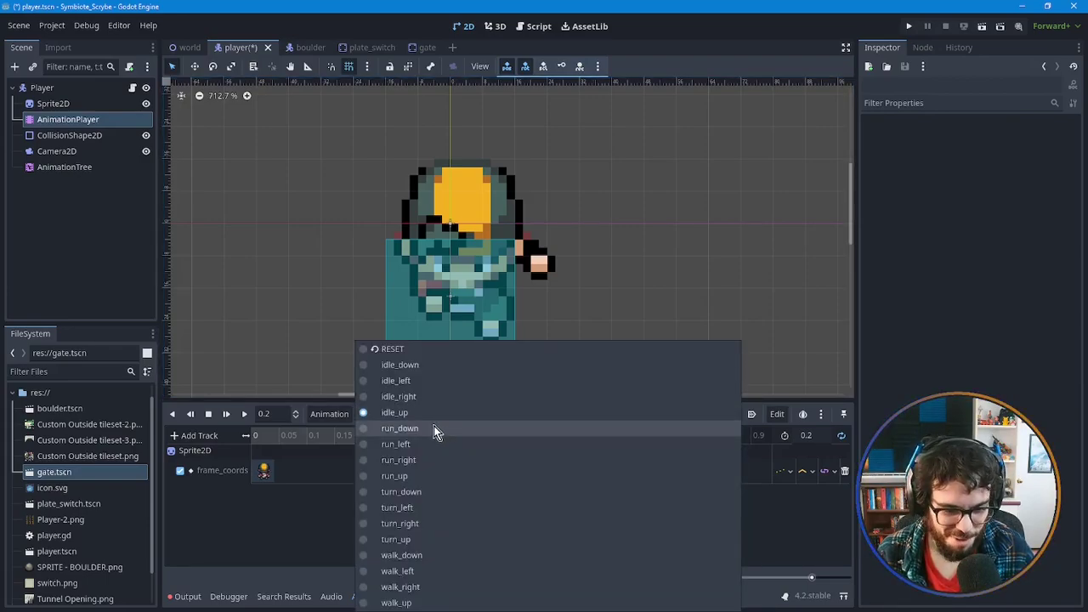
pyautogui.click(433, 429)
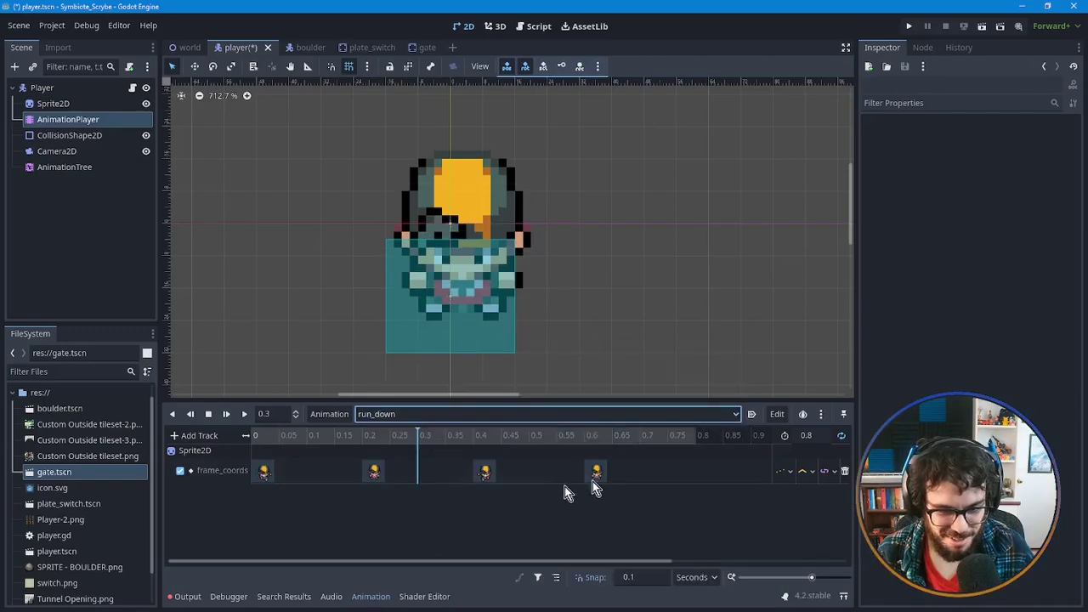
pyautogui.click(739, 414)
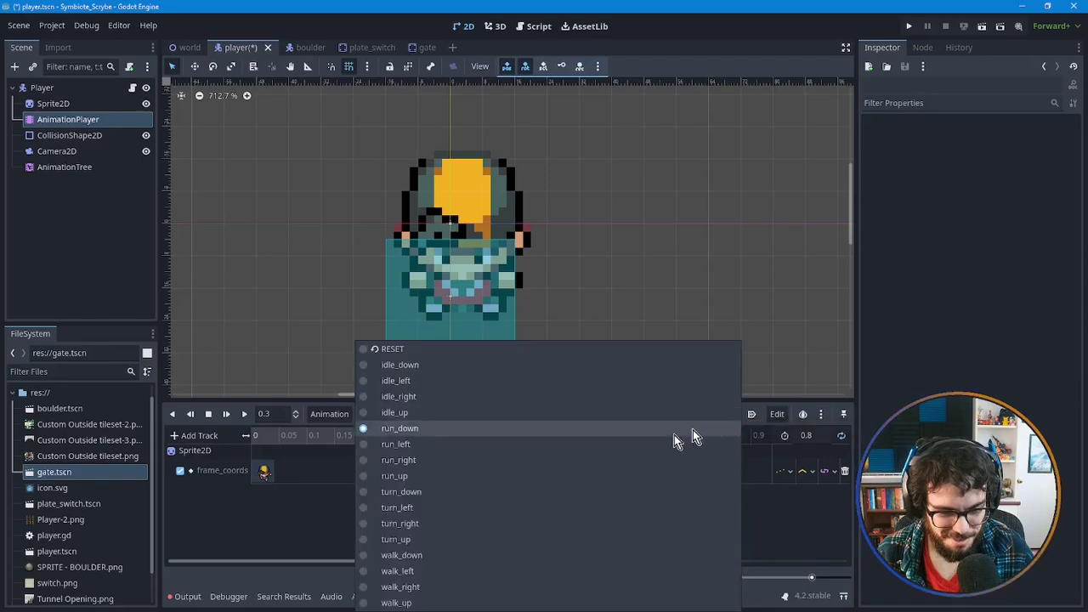
pyautogui.click(445, 445)
pyautogui.click(719, 418)
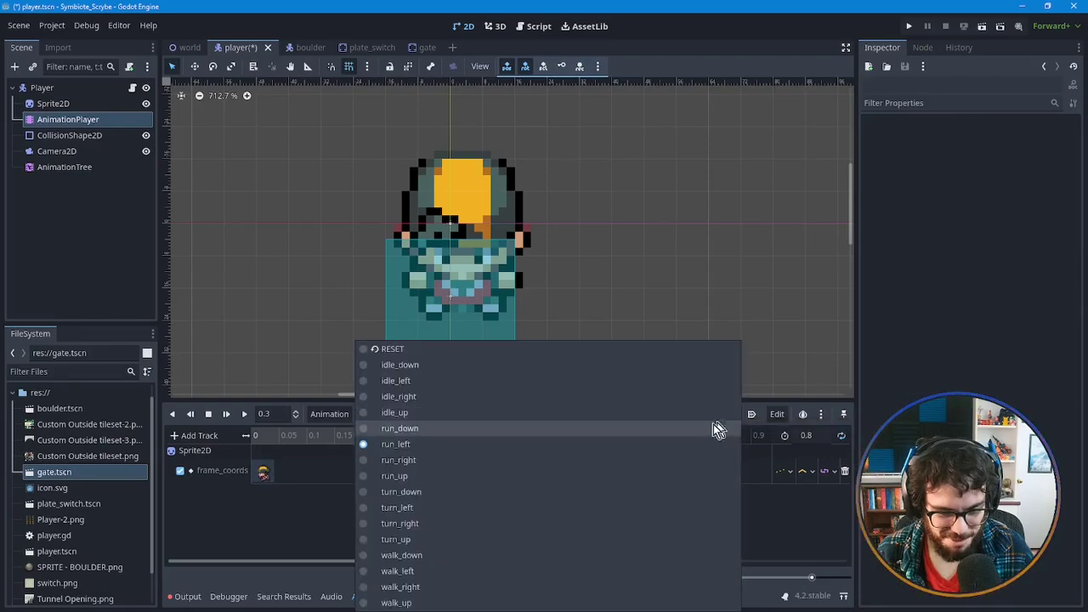
pyautogui.click(631, 461)
pyautogui.click(734, 417)
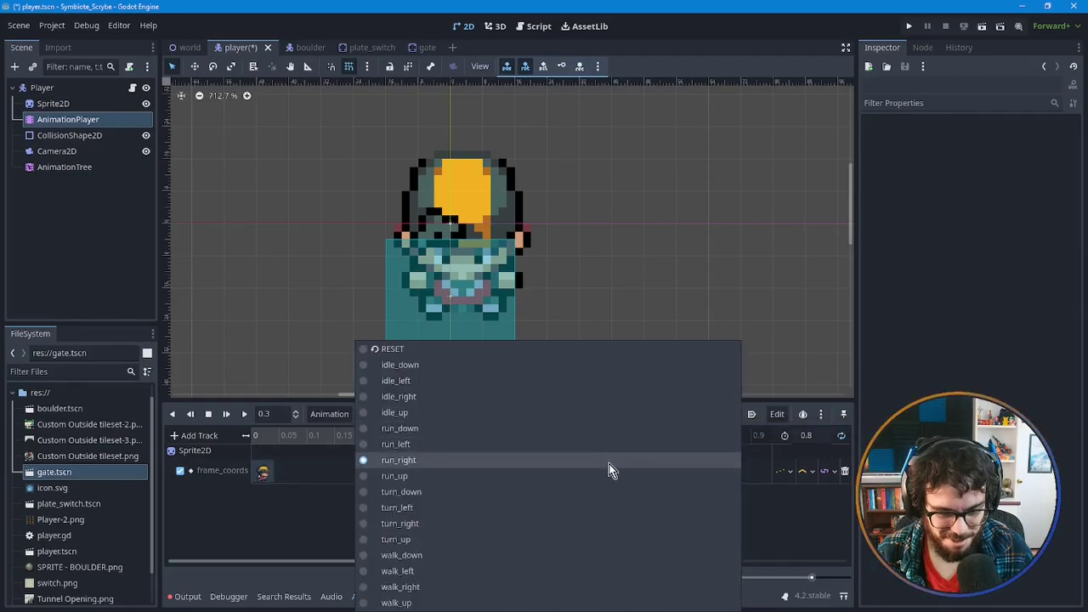
pyautogui.click(589, 475)
pyautogui.click(723, 417)
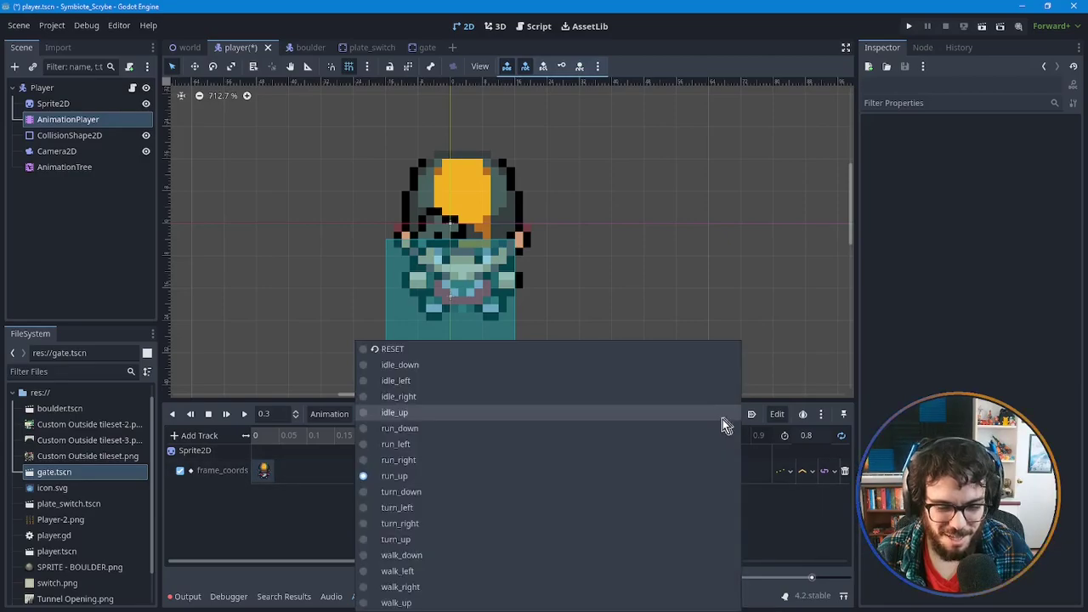
pyautogui.click(384, 605)
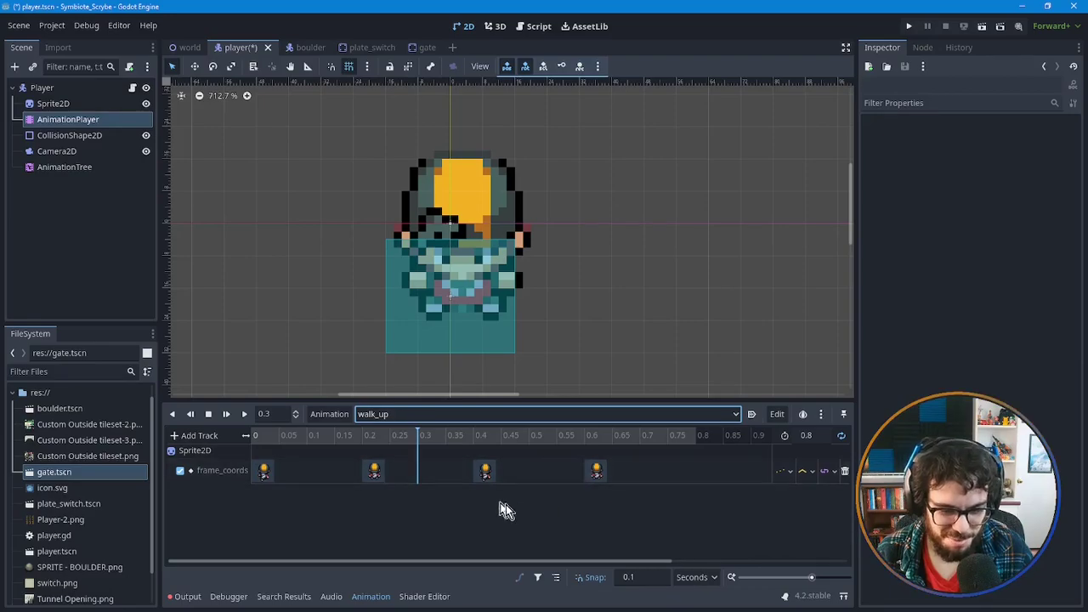
pyautogui.click(748, 473)
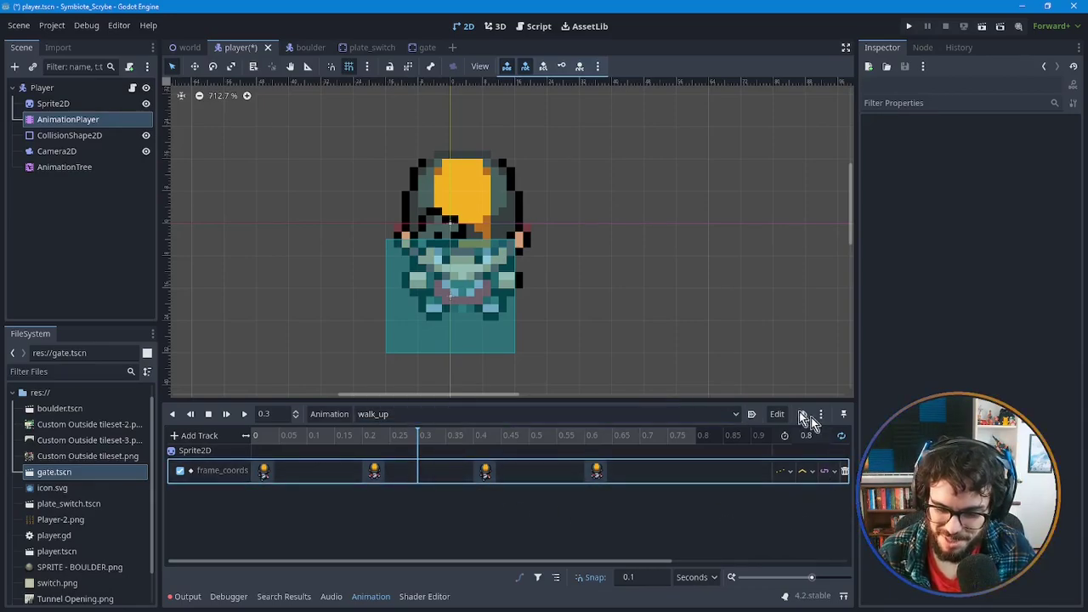
pyautogui.click(579, 499)
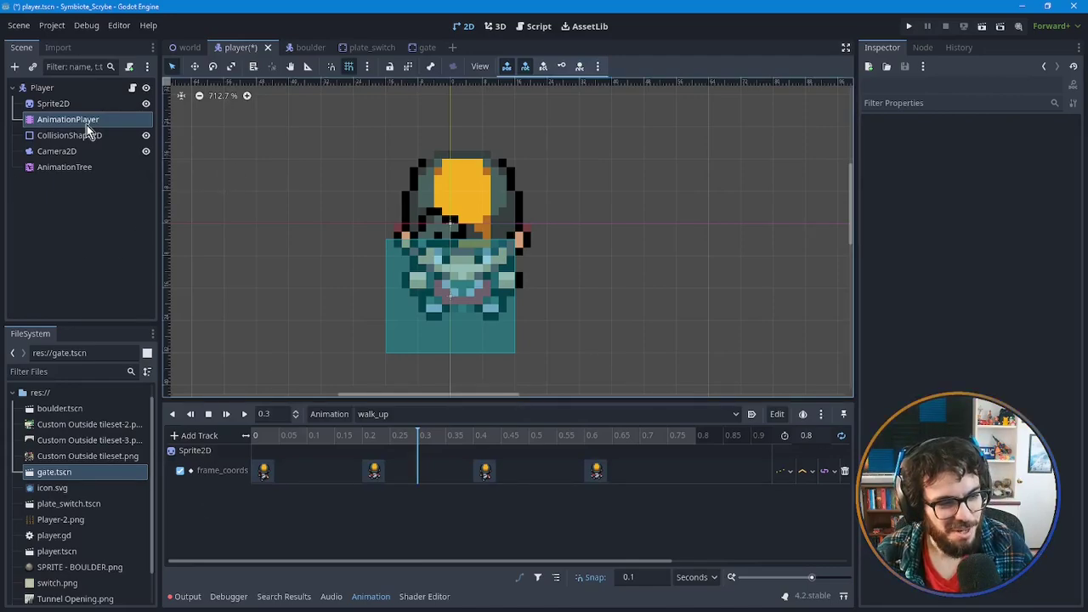
# Assign idle_up to the point at (0, -1) in the AnimationTree's Idle blend space and return to the root state machine.
pyautogui.click(68, 168)
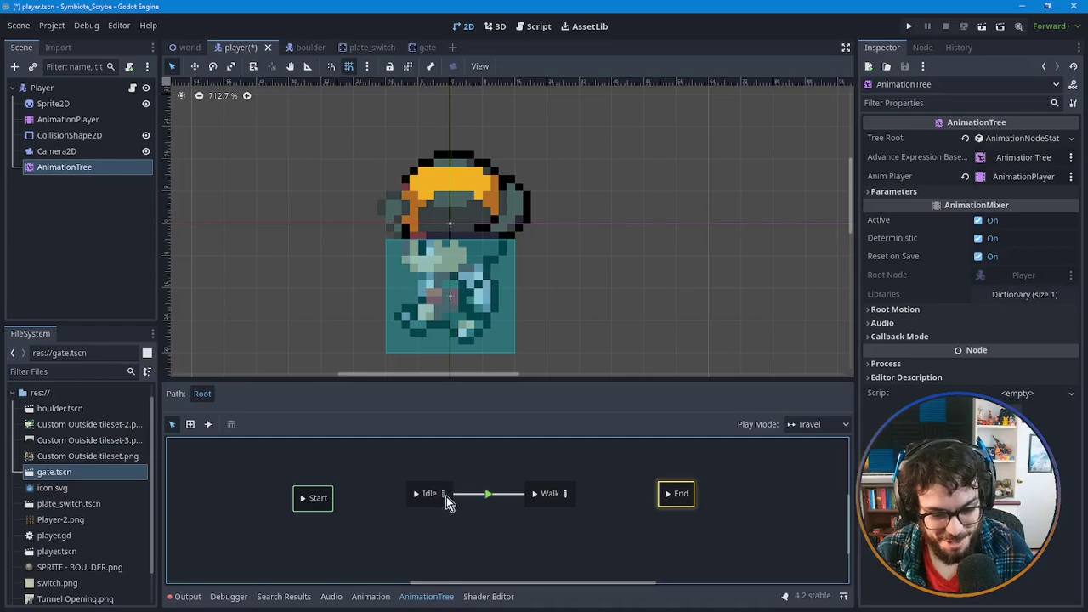
pyautogui.click(443, 494)
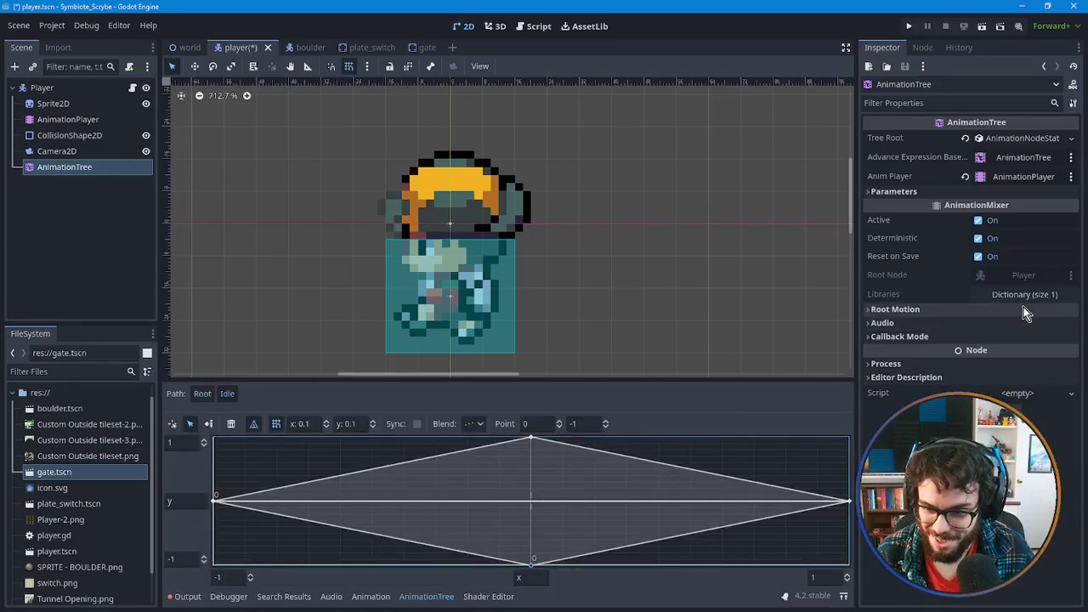
pyautogui.click(533, 563)
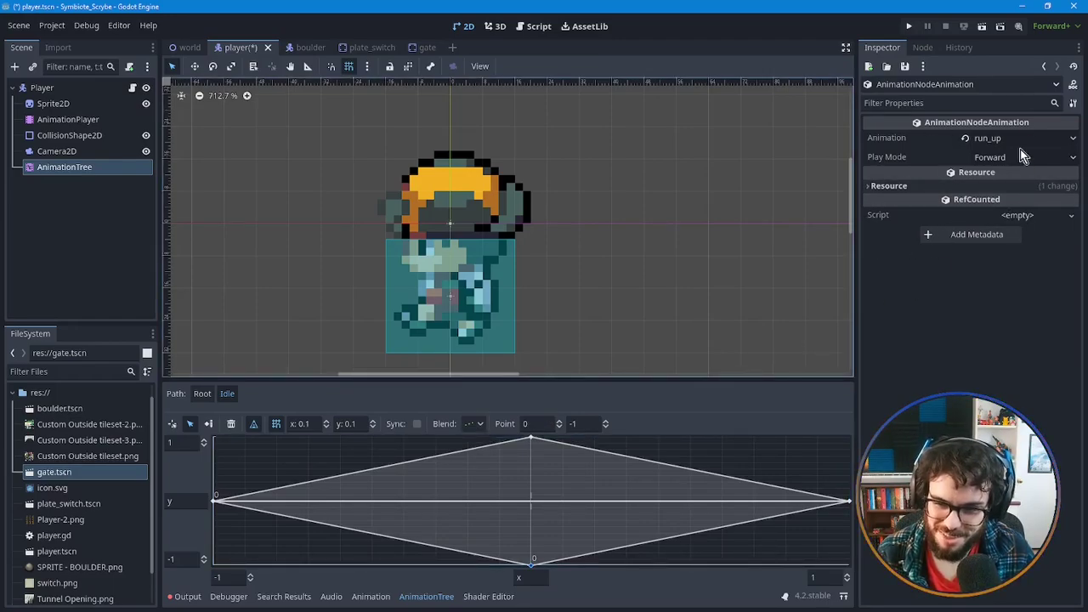
pyautogui.click(1071, 138)
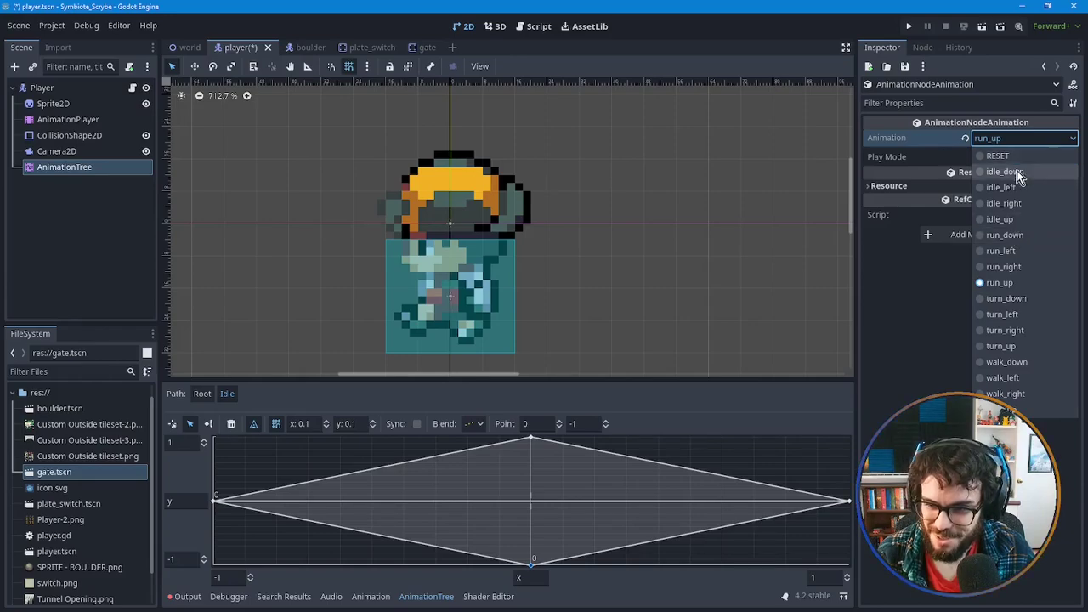
pyautogui.click(1009, 218)
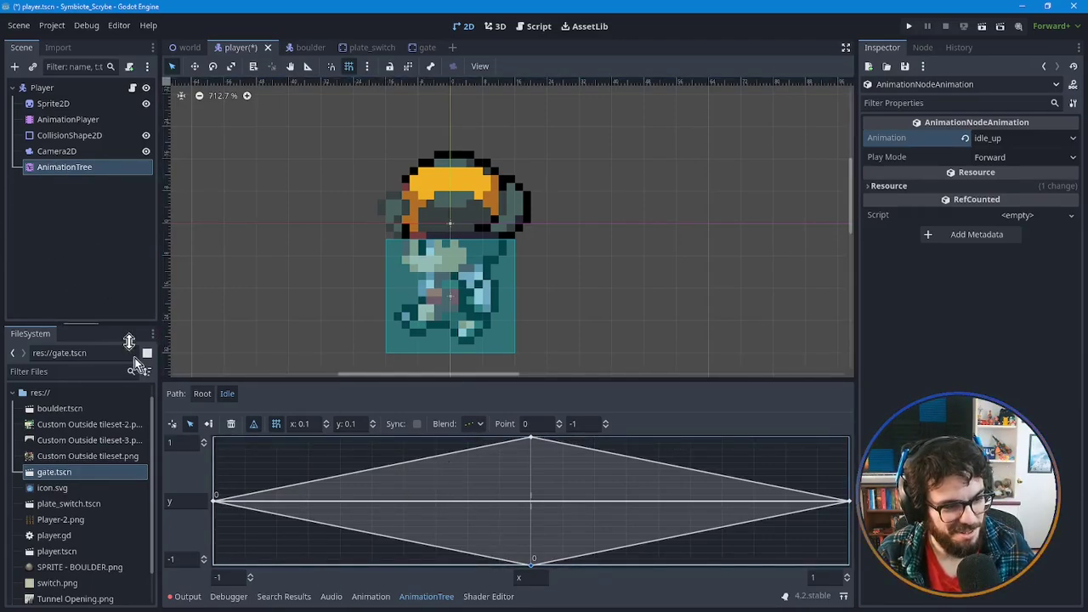
pyautogui.click(202, 394)
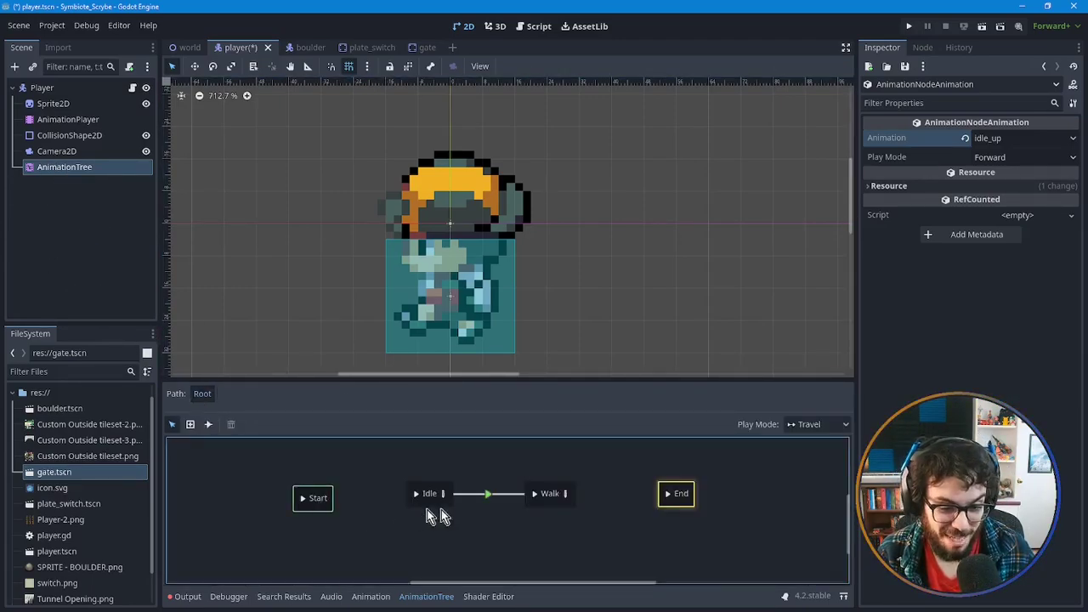
pyautogui.click(71, 230)
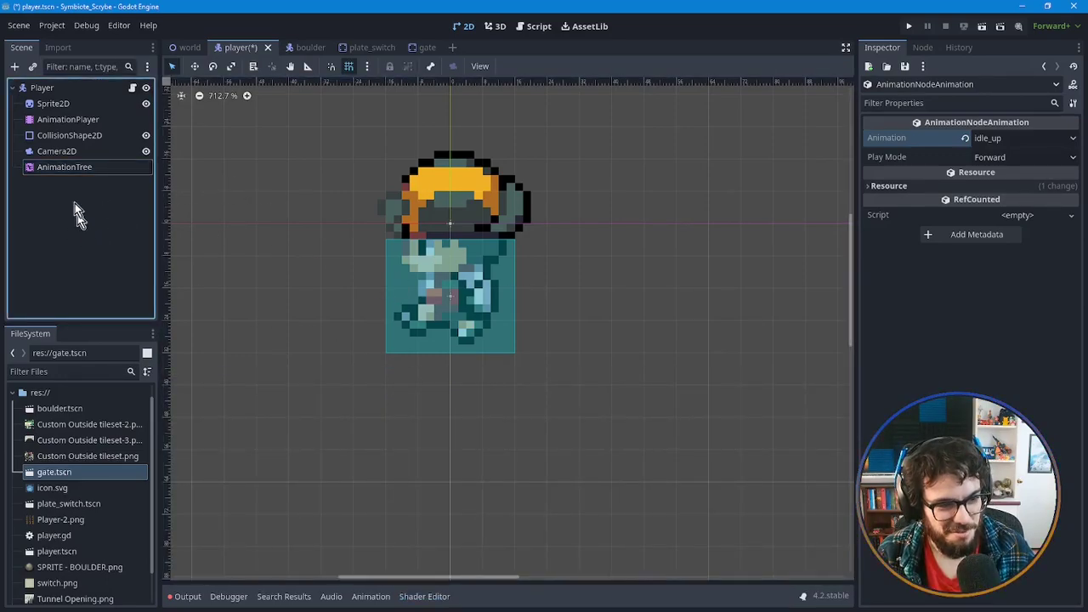
pyautogui.click(68, 168)
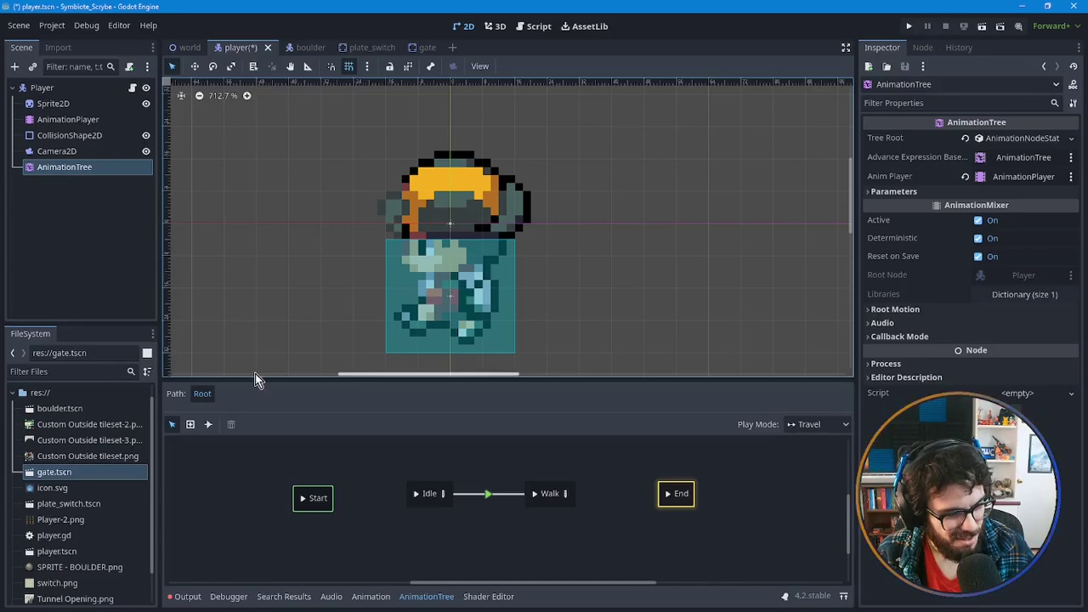
pyautogui.click(277, 463)
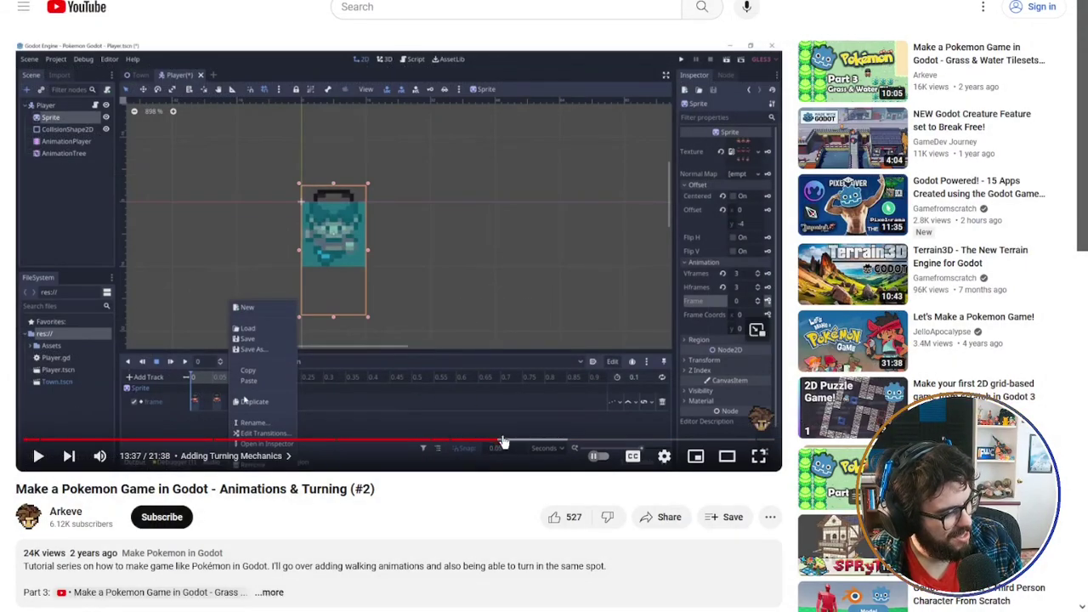
# Switch to the YouTube tutorial on animations and turning, skip ahead in Adding Turning Mechanics to the enum declaration, and resume playback.
pyautogui.moveTo(503, 442); pyautogui.dragTo(531, 442)
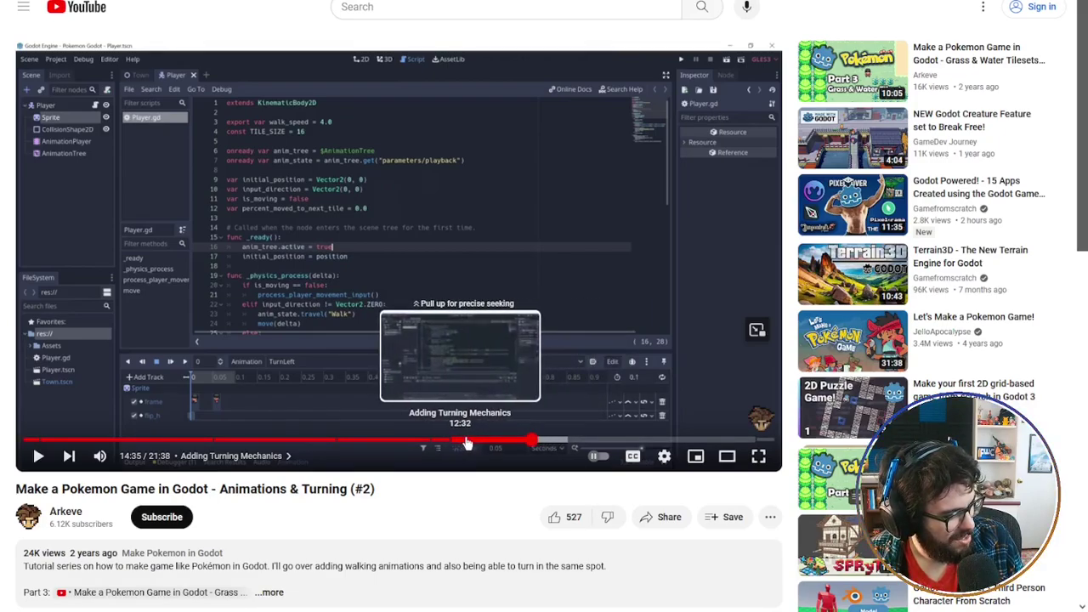
pyautogui.moveTo(466, 443); pyautogui.dragTo(539, 441)
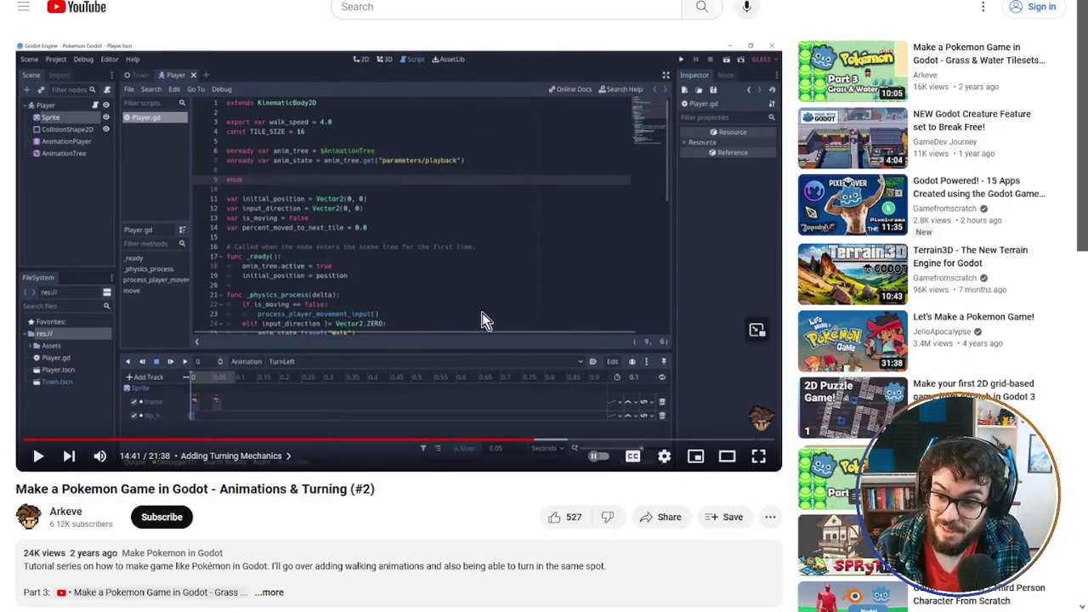
pyautogui.click(450, 281)
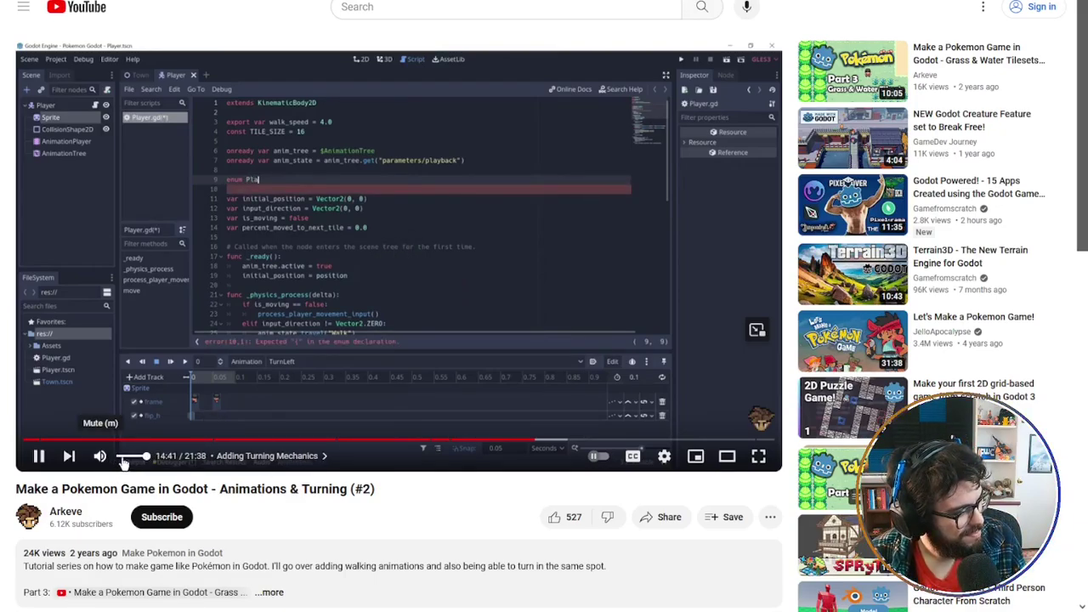
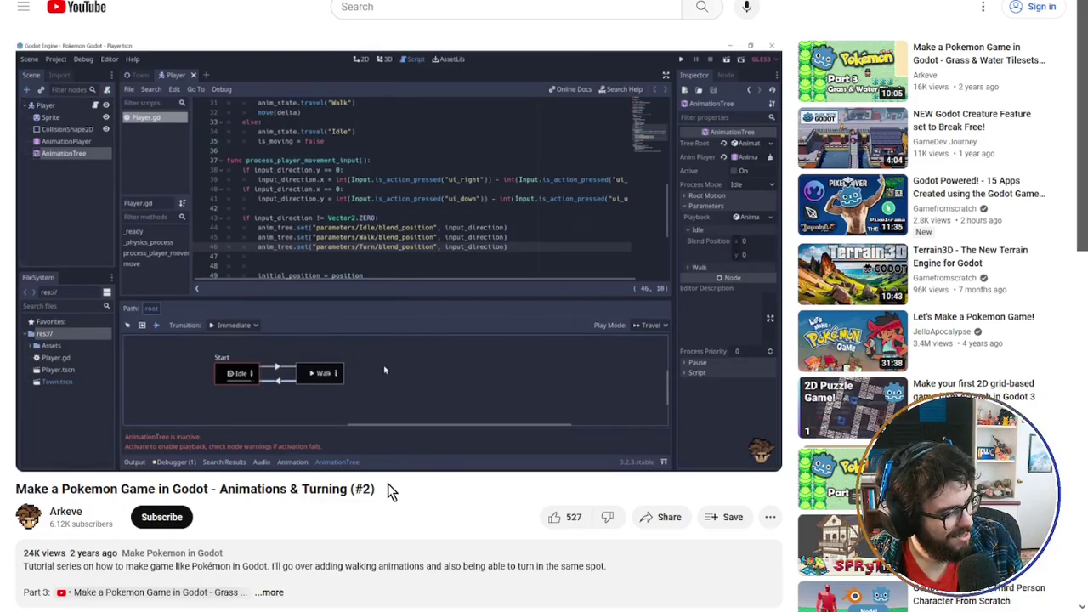
# Watch the tutorial build the Turn blend space in the Adding Turning Mechanics chapter, and pause at 17:10.
pyautogui.click(431, 375)
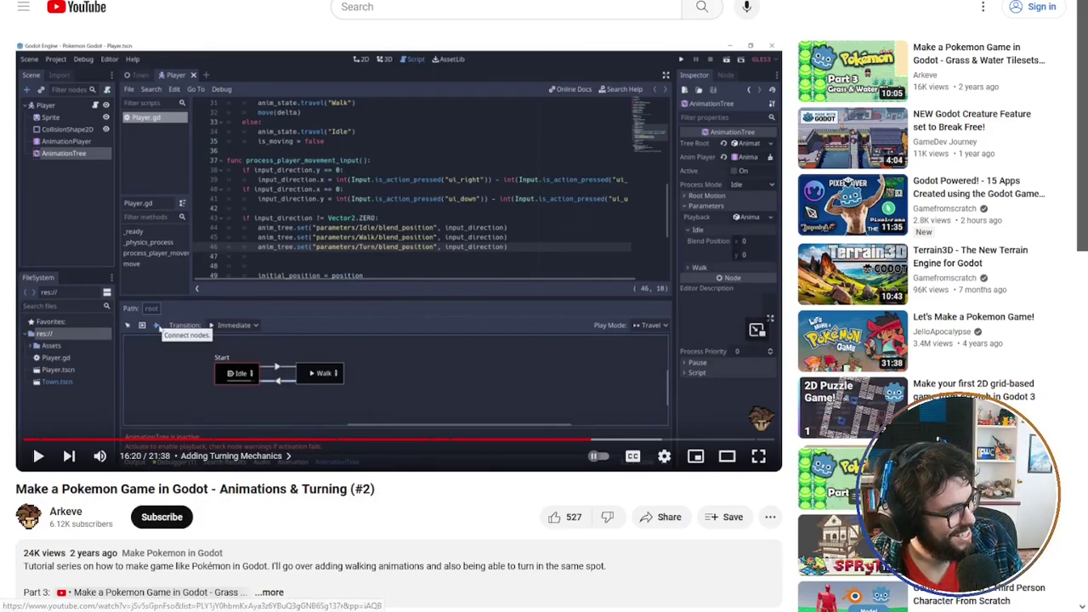
pyautogui.click(365, 318)
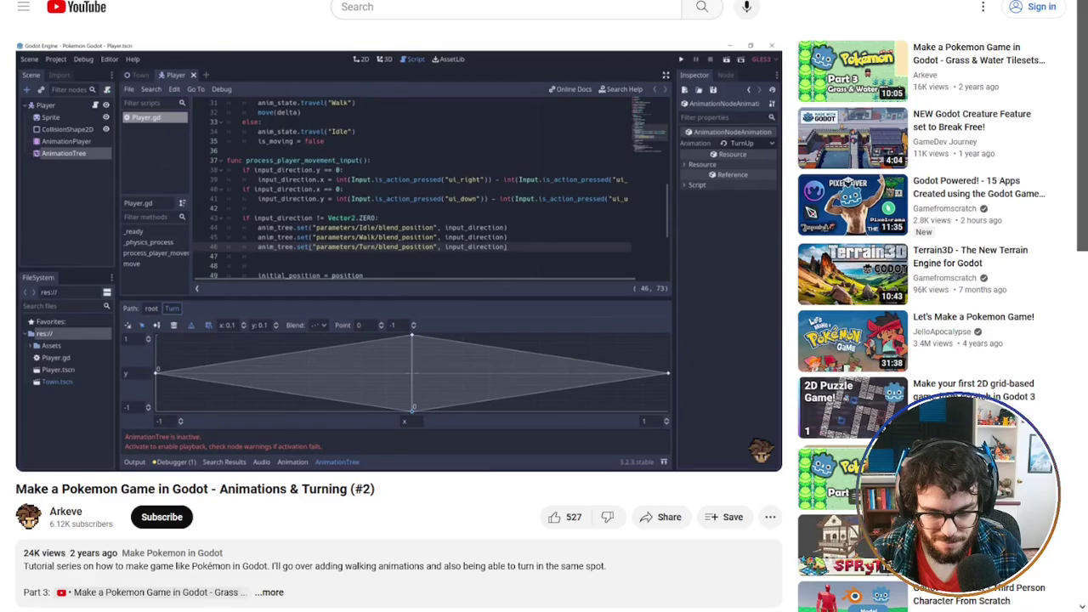
pyautogui.press('space')
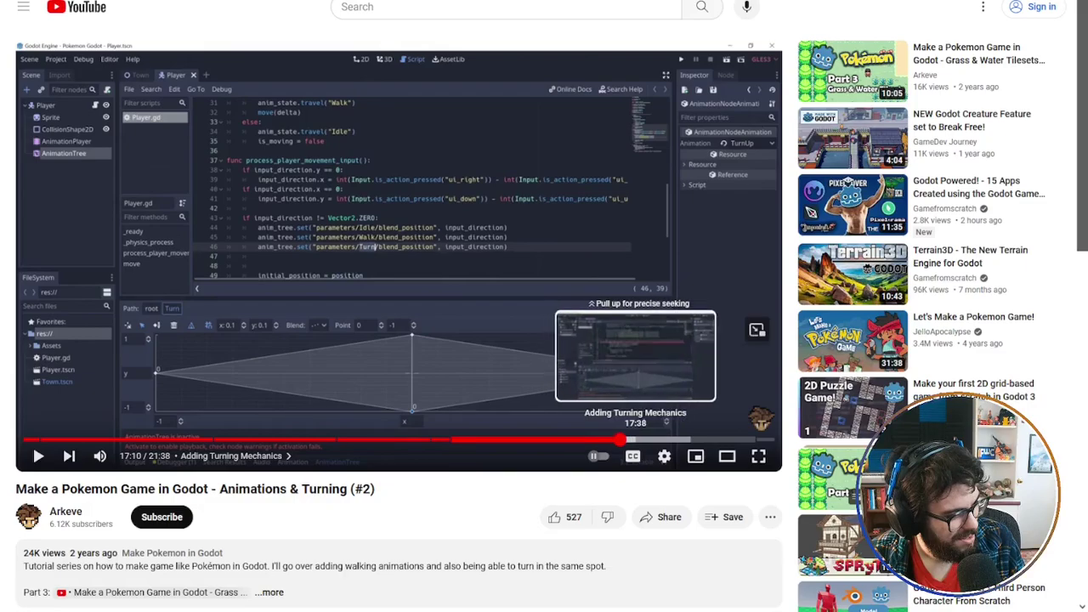
# Expand the tutorial video's description and open the linked Godot-Pokemon project files on GitHub.
pyautogui.scroll(-2, 323, 459)
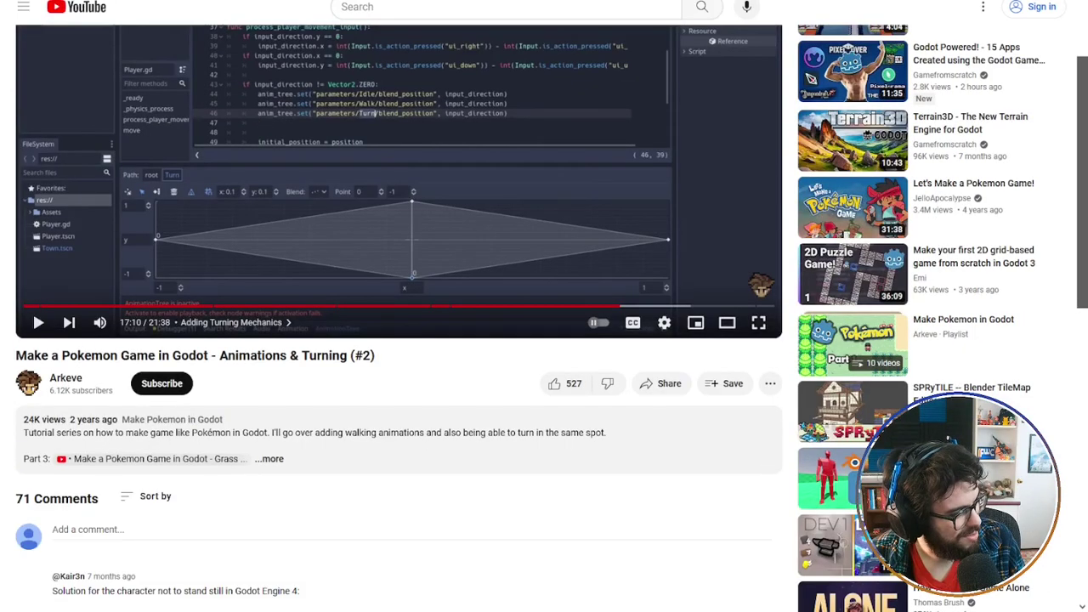
pyautogui.click(323, 459)
pyautogui.scroll(-2, 323, 459)
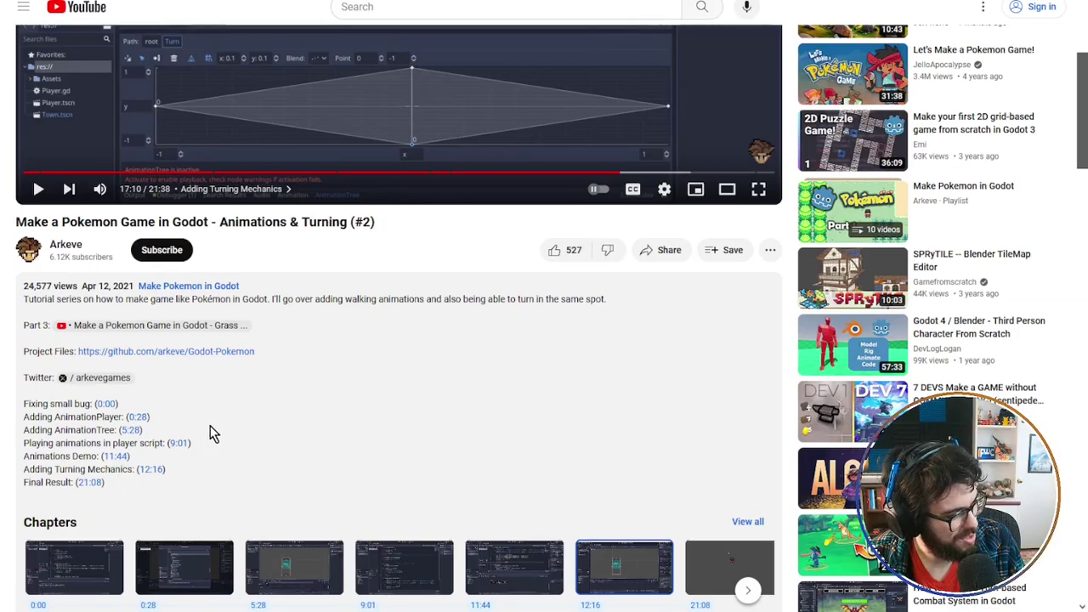
pyautogui.scroll(2, 243, 400)
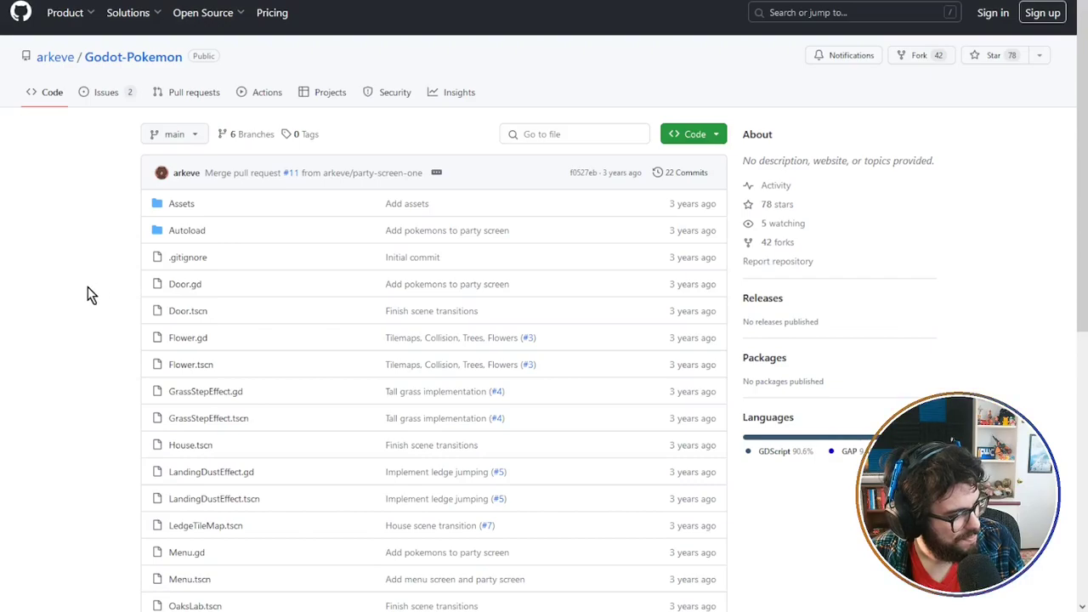
# Look through the Godot-Pokemon repository's file list for the player's script and scene files.
pyautogui.scroll(-2, 85, 293)
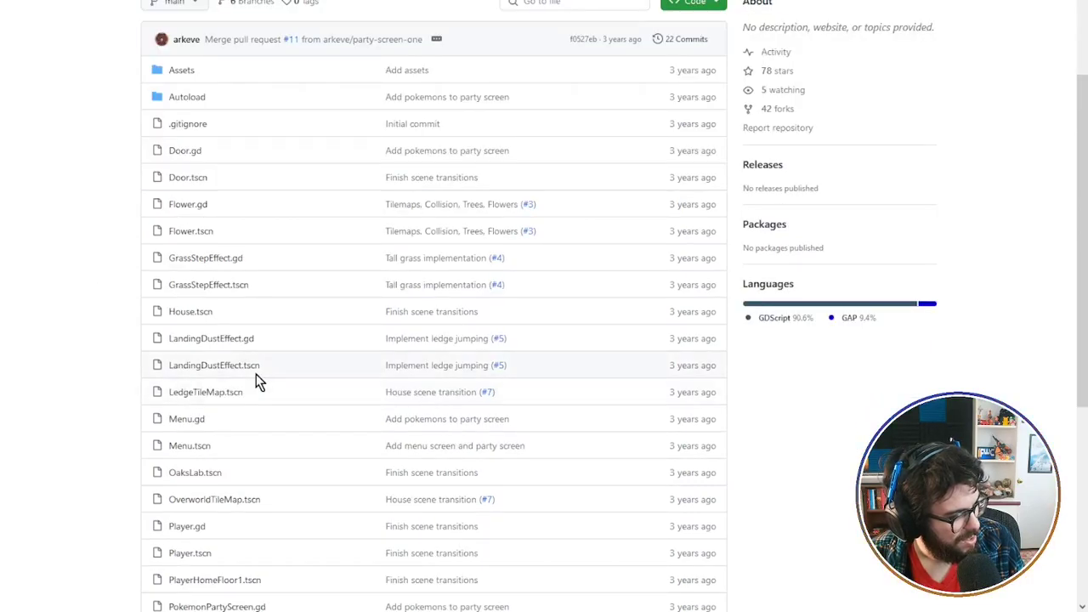
pyautogui.moveTo(253, 341); pyautogui.dragTo(179, 340)
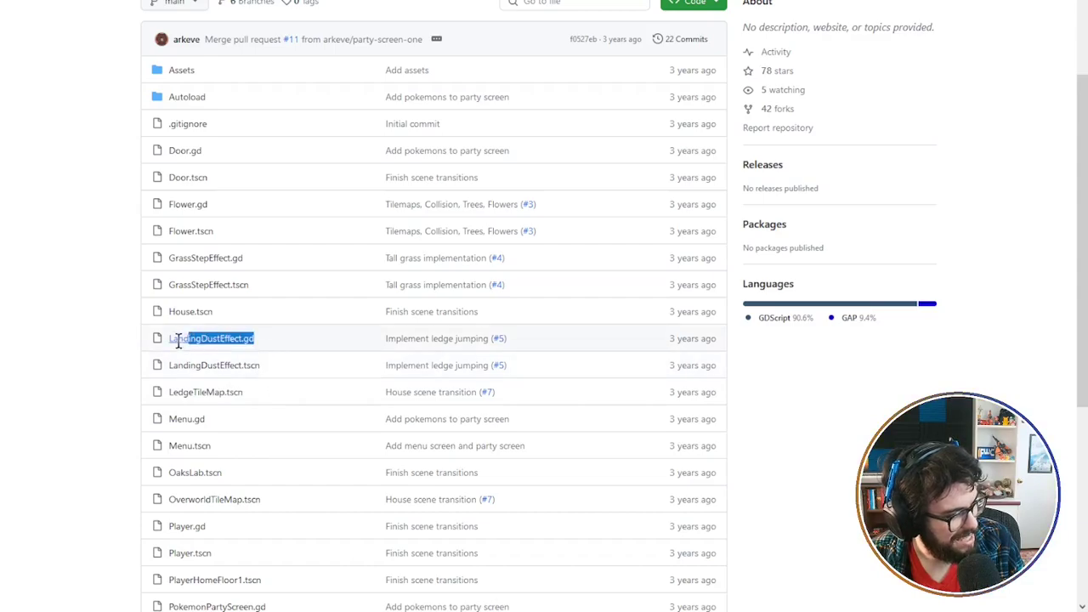
pyautogui.click(65, 382)
pyautogui.scroll(2, 71, 372)
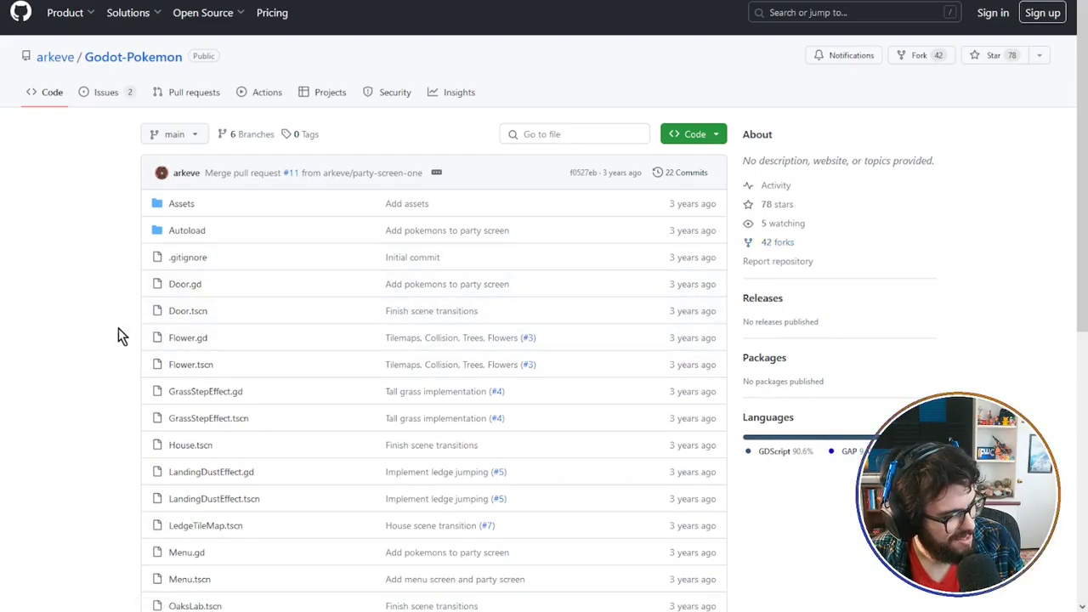
pyautogui.scroll(-5, 101, 326)
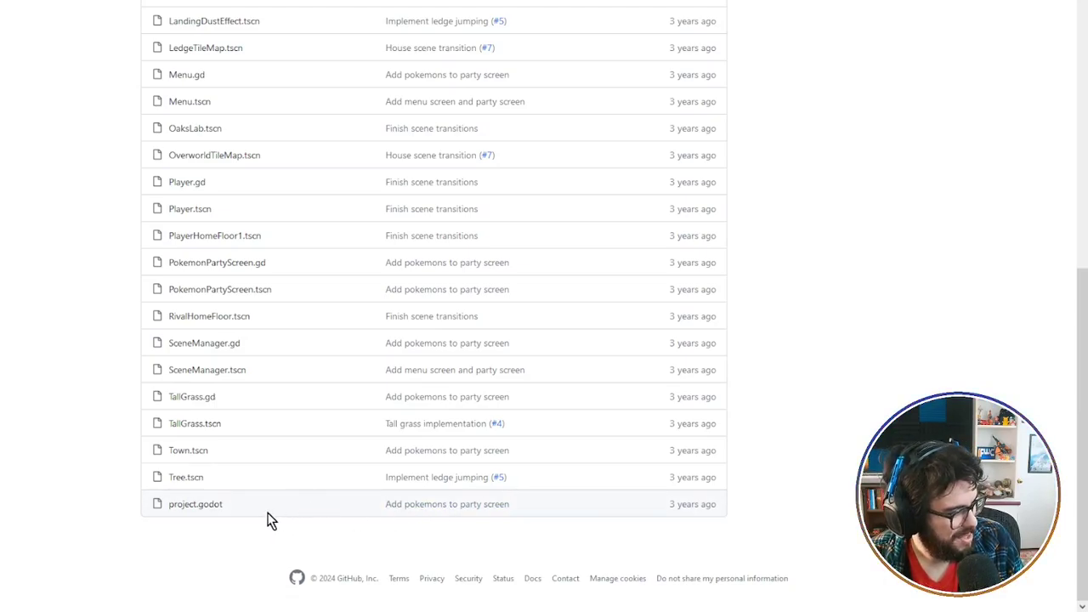
pyautogui.scroll(3, 270, 520)
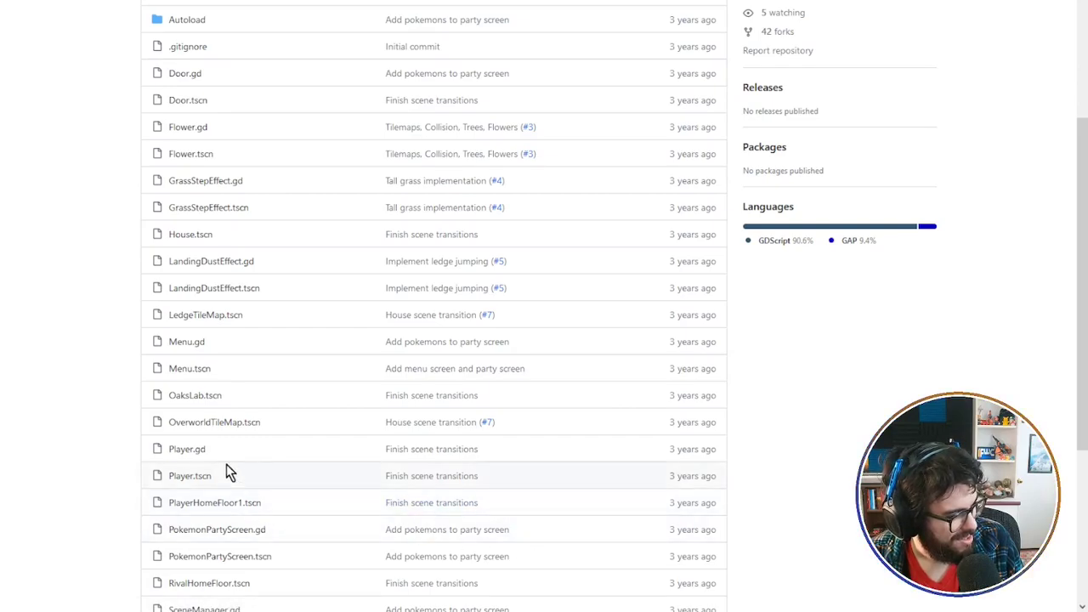
pyautogui.scroll(2, 102, 485)
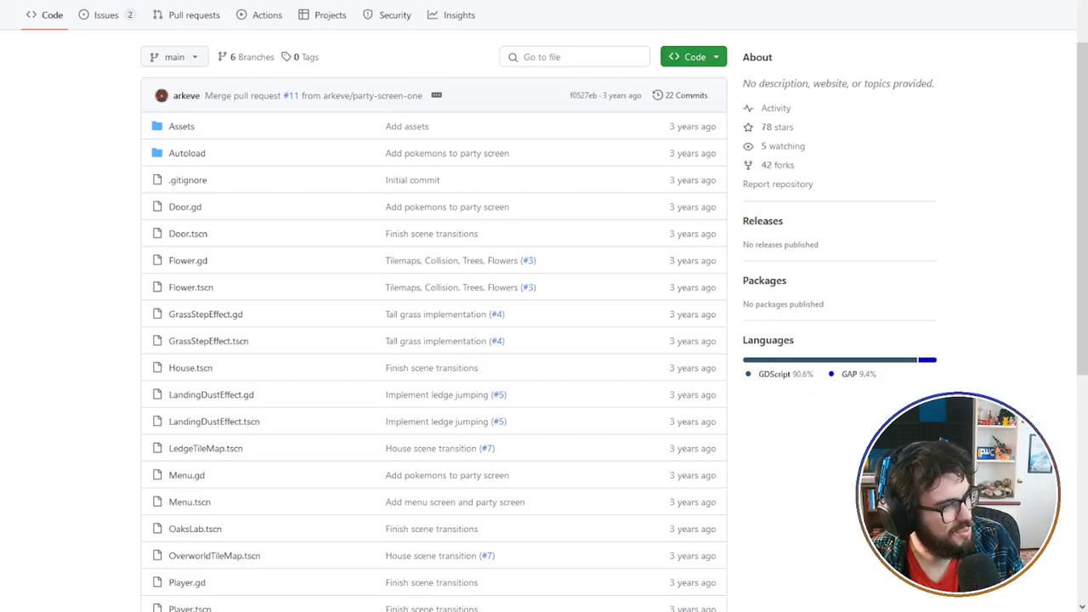
pyautogui.hotkey('ctrl', 'Tab')
pyautogui.scroll(2, 292, 351)
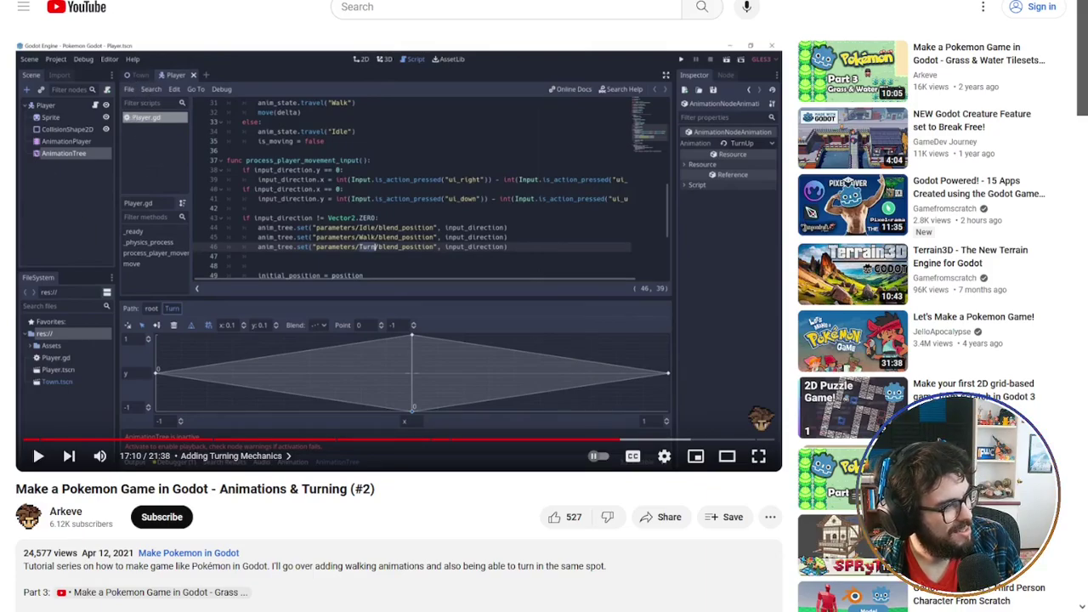
pyautogui.hotkey('ctrl', 'Tab')
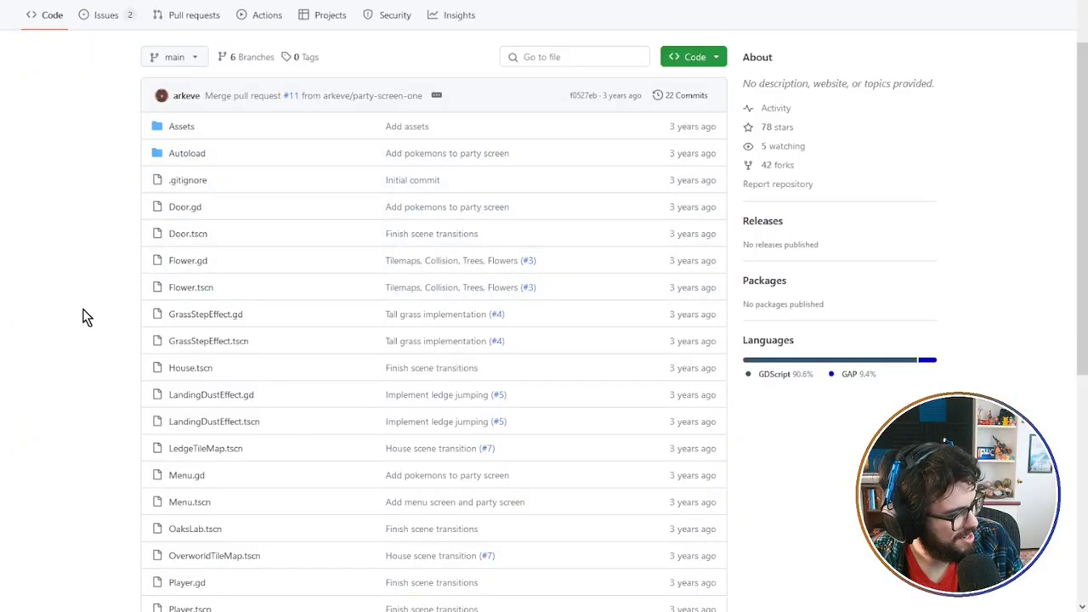
pyautogui.scroll(-2, 85, 316)
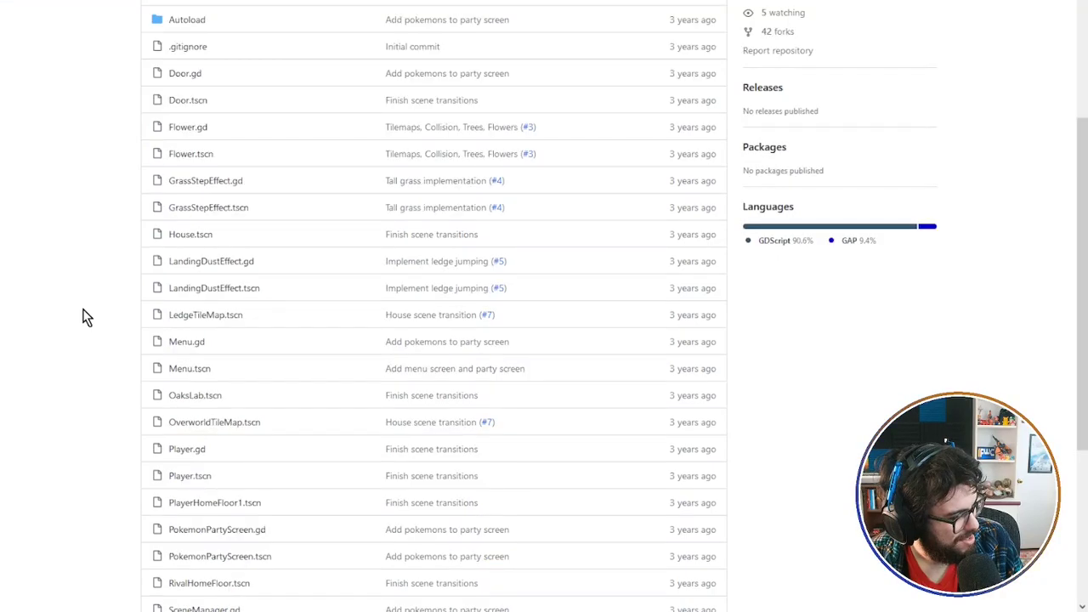
# Open Player.tscn in the repository and examine the idle, turn and walk animation definitions, including their lengths, steps and keyframes.
pyautogui.click(190, 477)
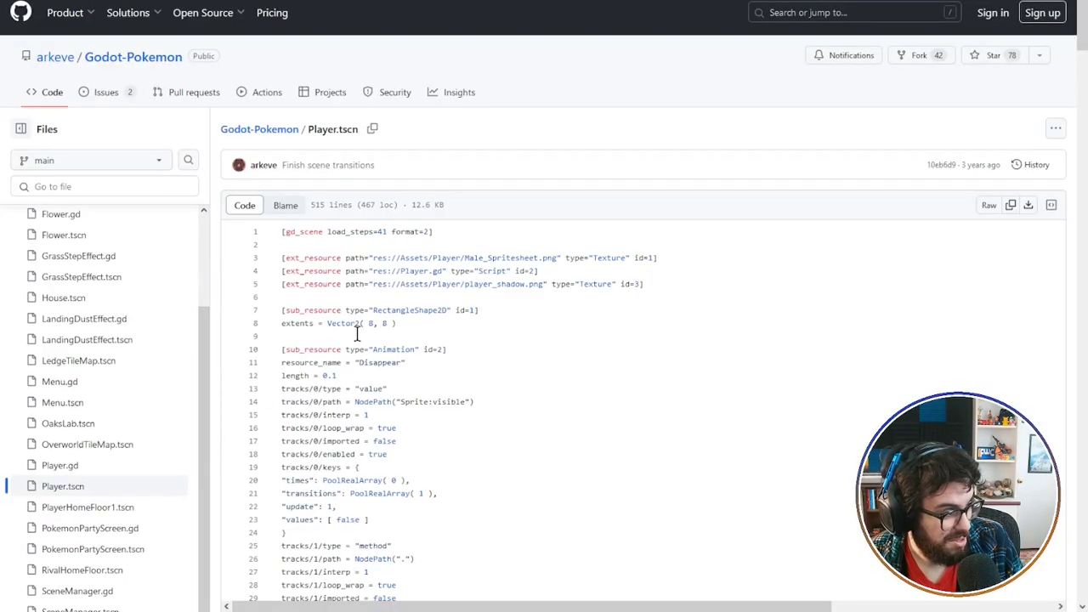
pyautogui.scroll(-5, 542, 331)
pyautogui.scroll(-3, 543, 331)
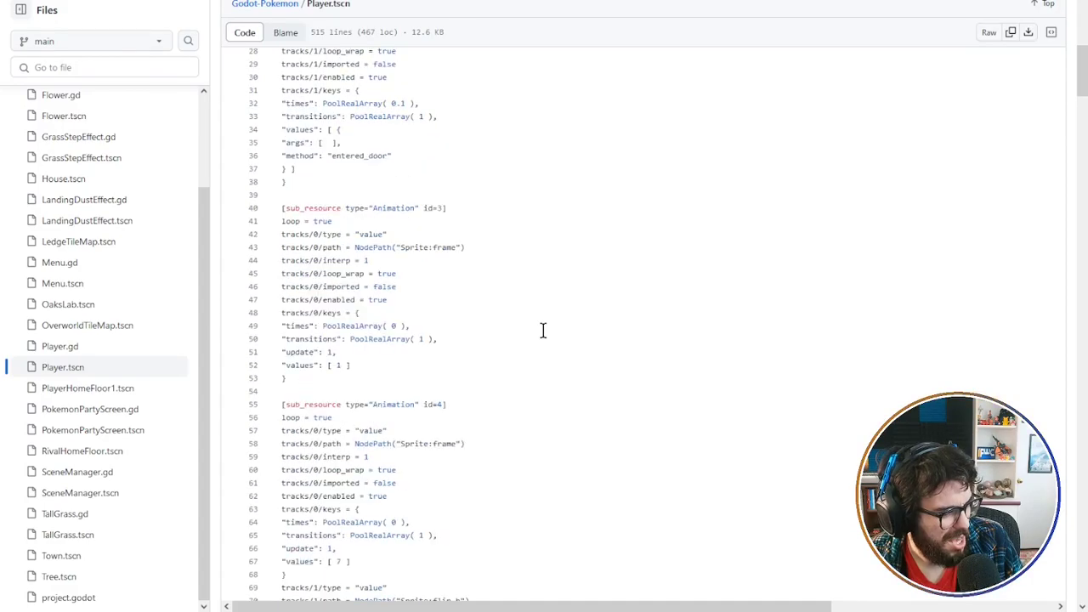
pyautogui.scroll(-3, 536, 331)
pyautogui.scroll(-15, 537, 330)
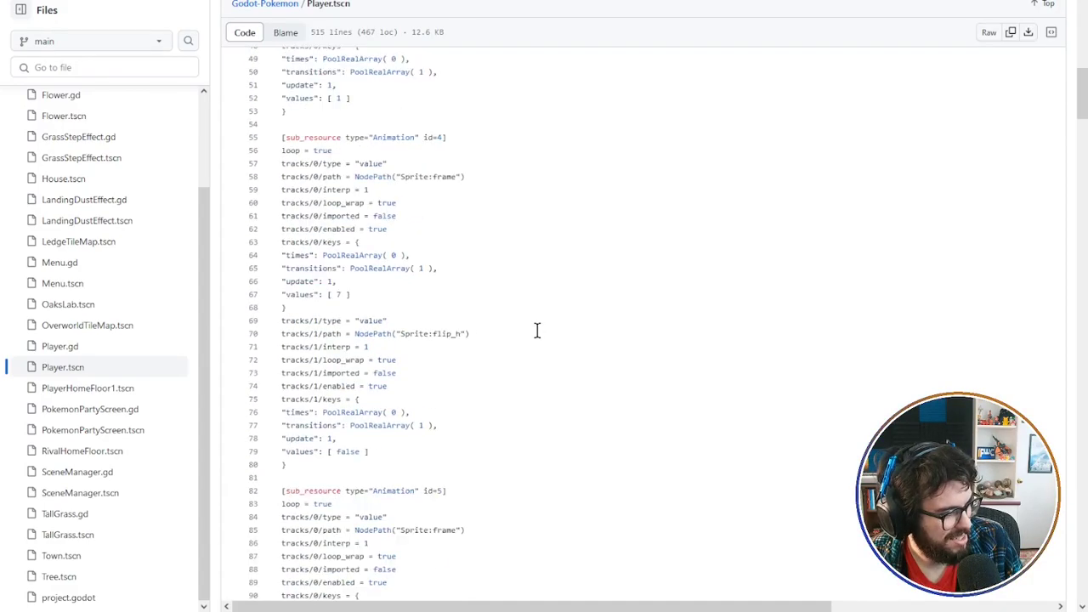
pyautogui.scroll(-6, 536, 331)
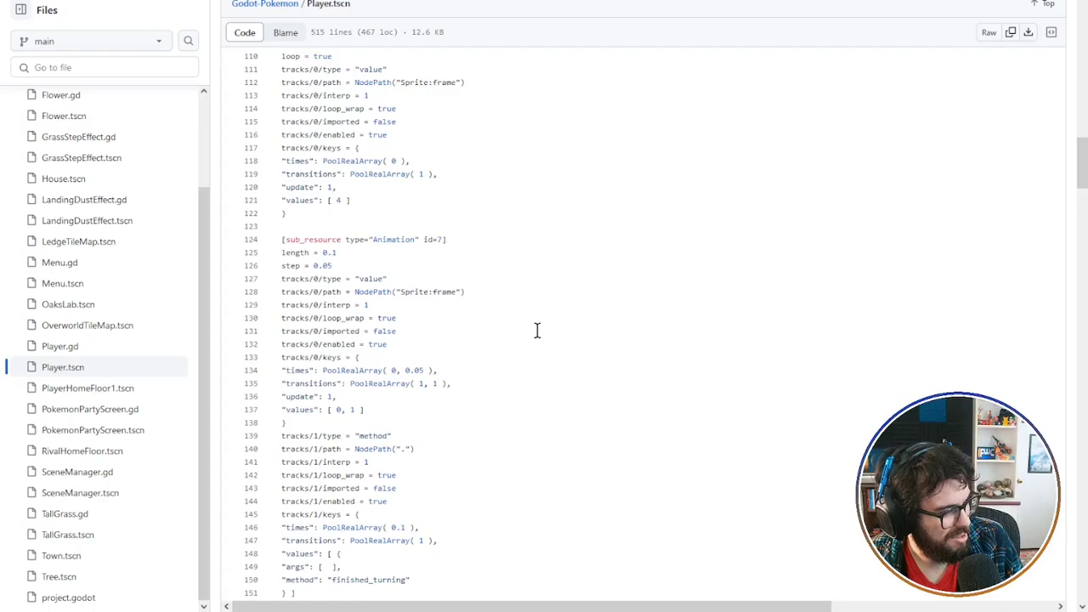
pyautogui.scroll(-12, 537, 331)
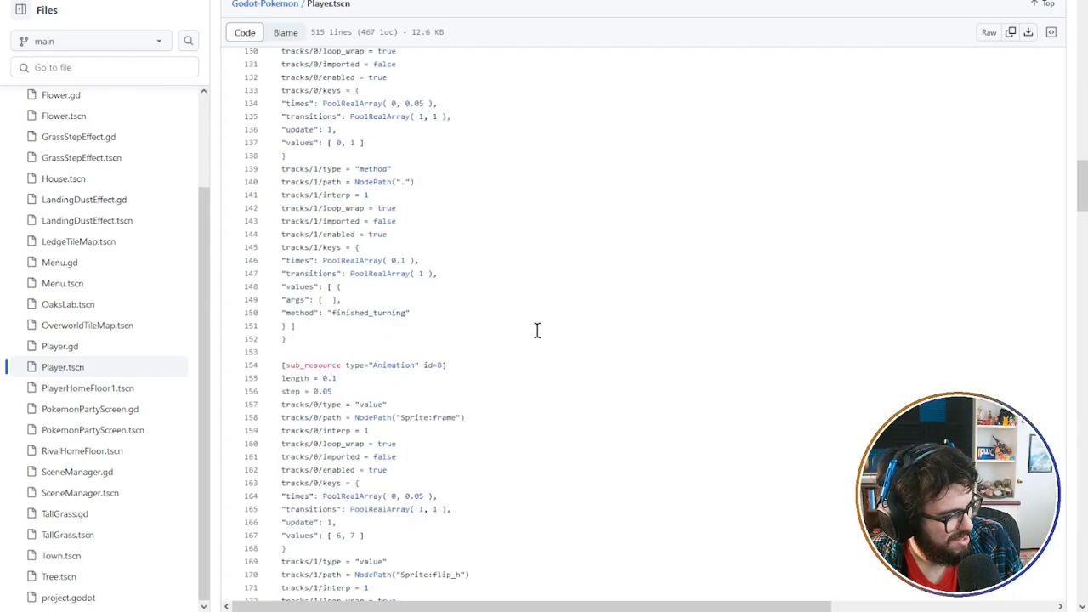
pyautogui.scroll(-6, 537, 331)
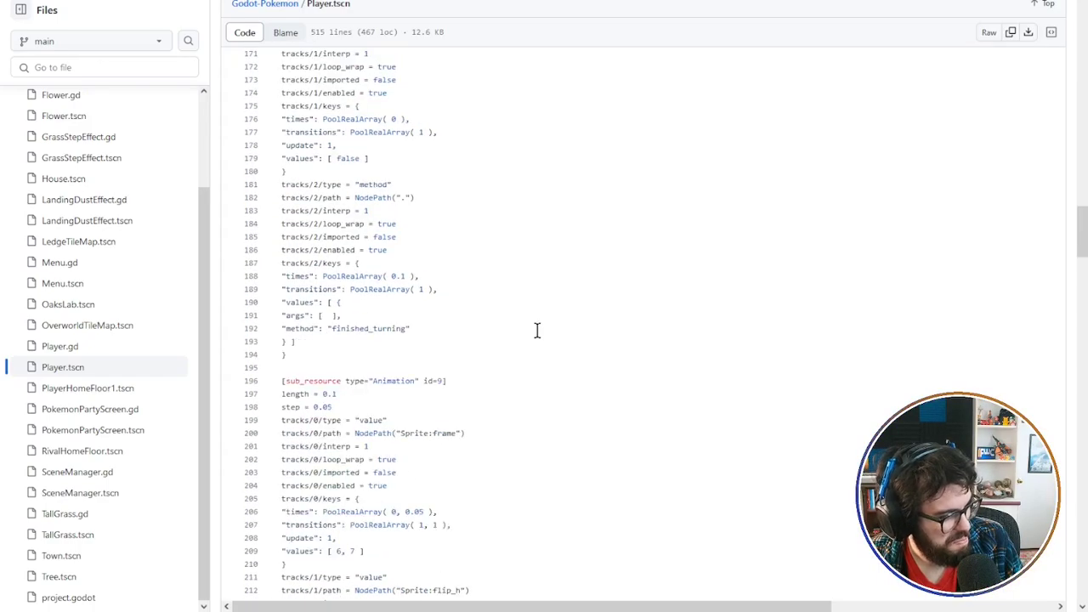
pyautogui.scroll(-18, 536, 330)
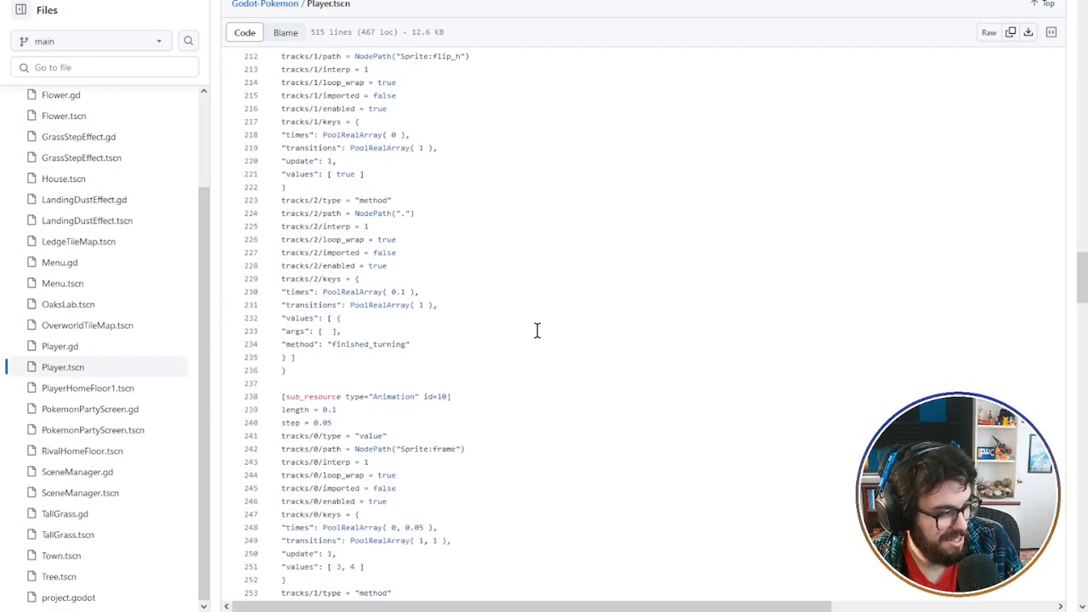
pyautogui.scroll(-20, 536, 331)
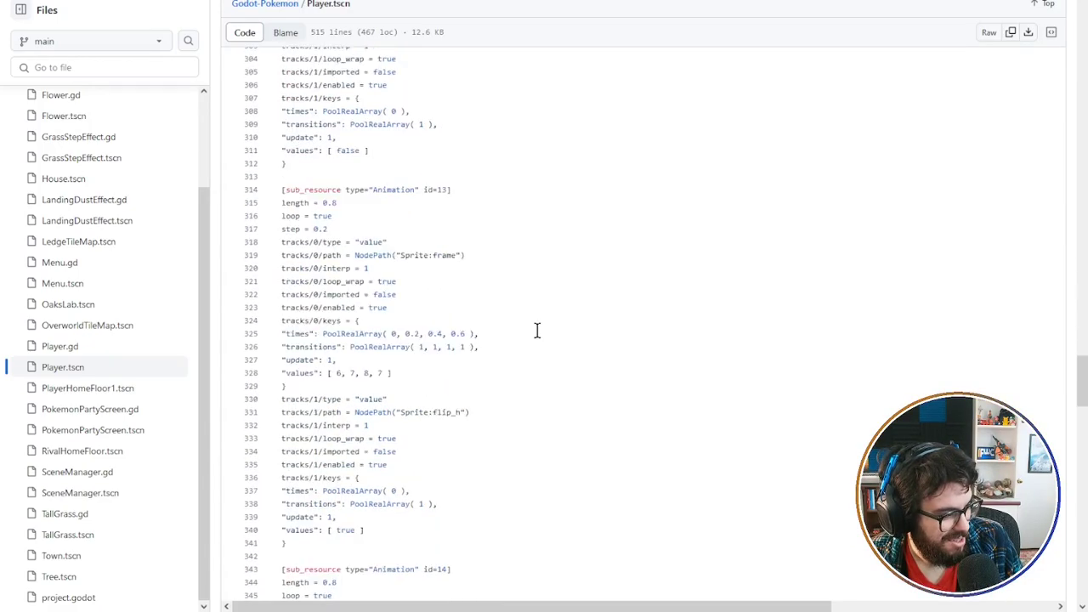
pyautogui.scroll(-3, 536, 330)
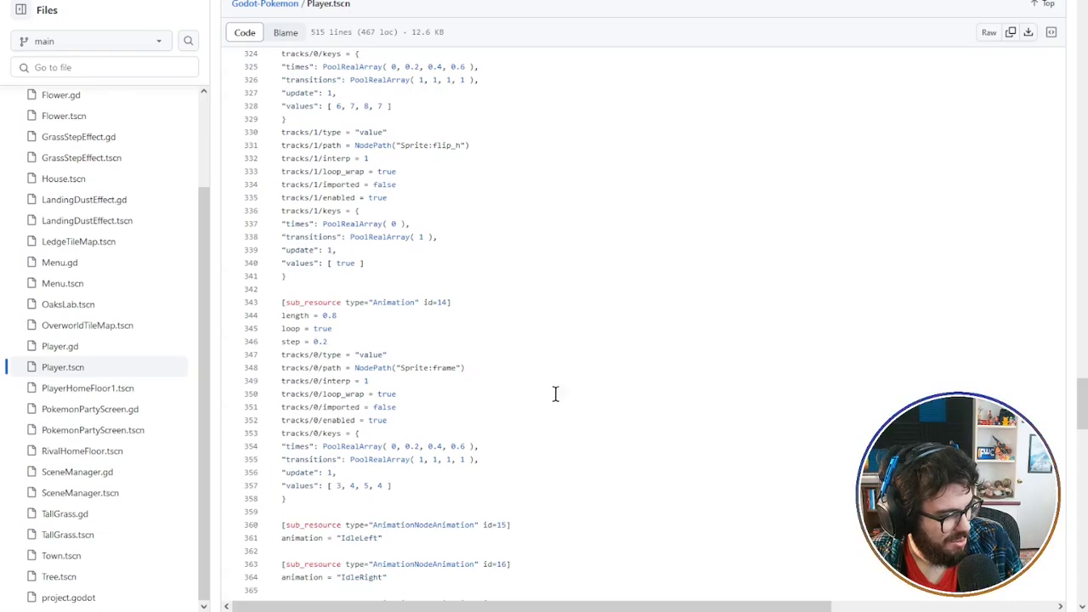
# Examine the Idle, Turn and Walk blend space points and the state machine transitions in Player.tscn.
pyautogui.scroll(-3, 545, 414)
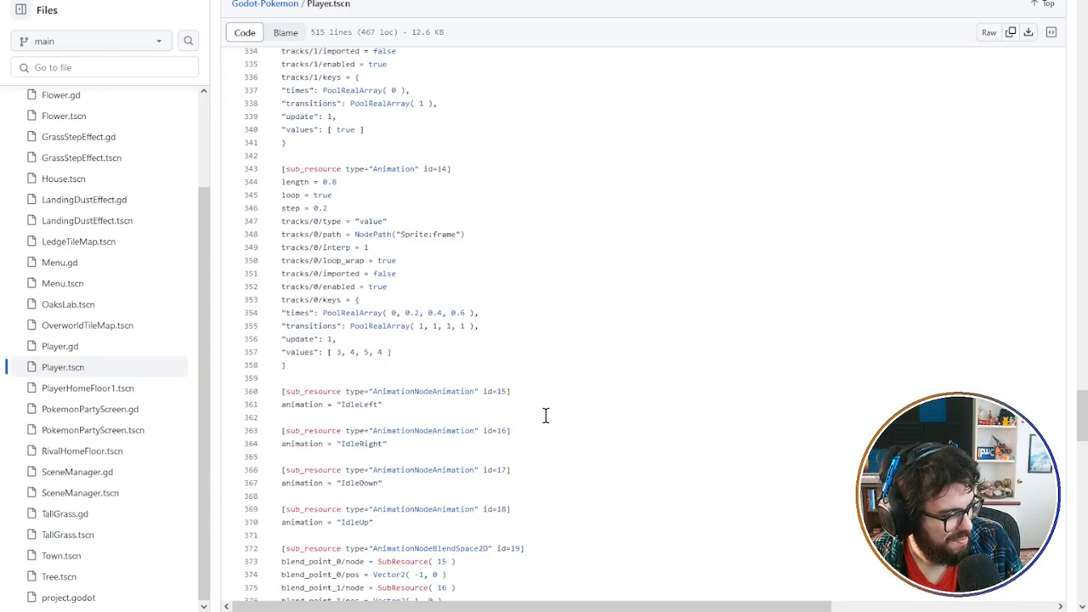
pyautogui.moveTo(380, 522); pyautogui.dragTo(281, 391)
pyautogui.click(587, 468)
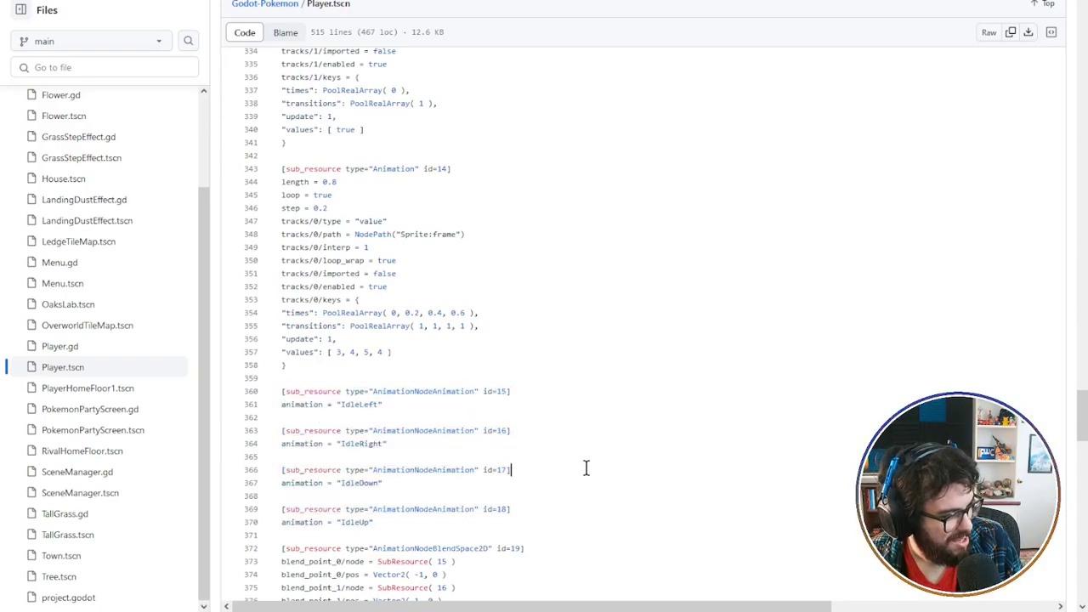
pyautogui.scroll(-6, 584, 465)
pyautogui.scroll(-6, 584, 463)
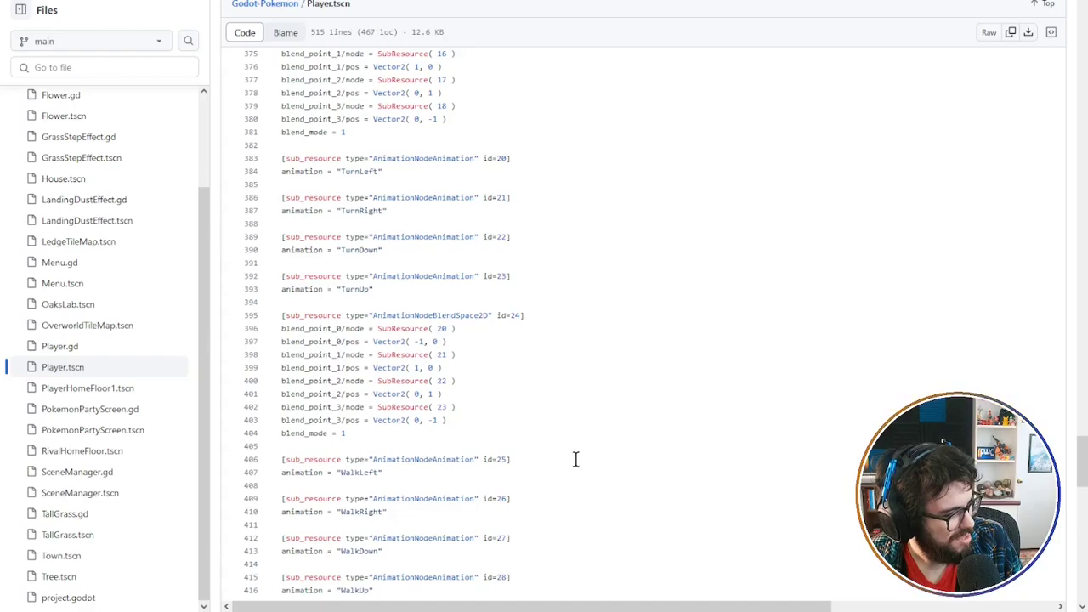
pyautogui.scroll(-3, 575, 459)
pyautogui.scroll(-5, 576, 458)
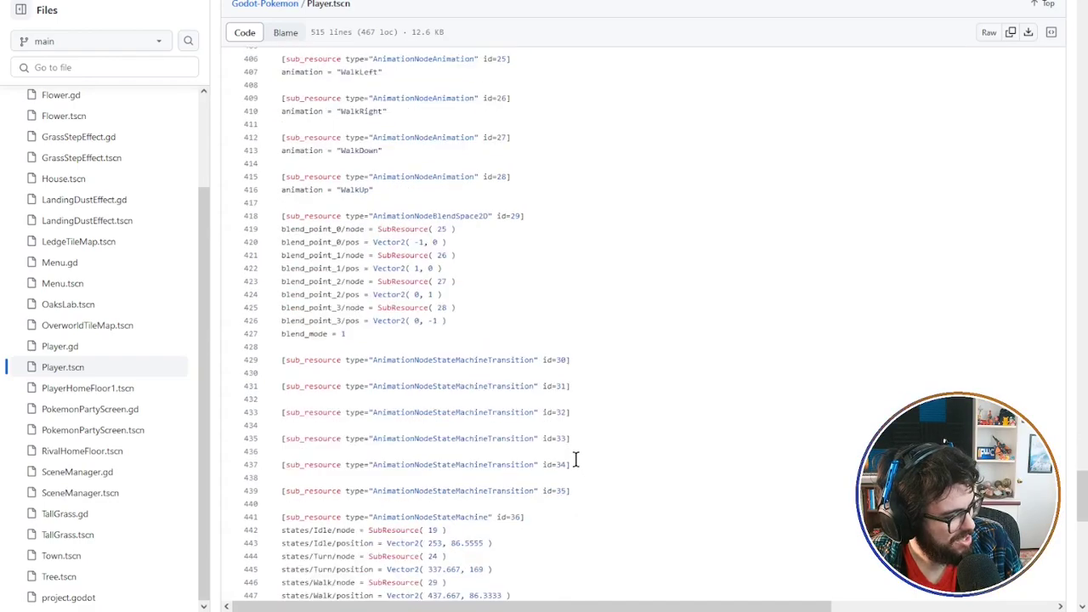
pyautogui.scroll(-3, 638, 451)
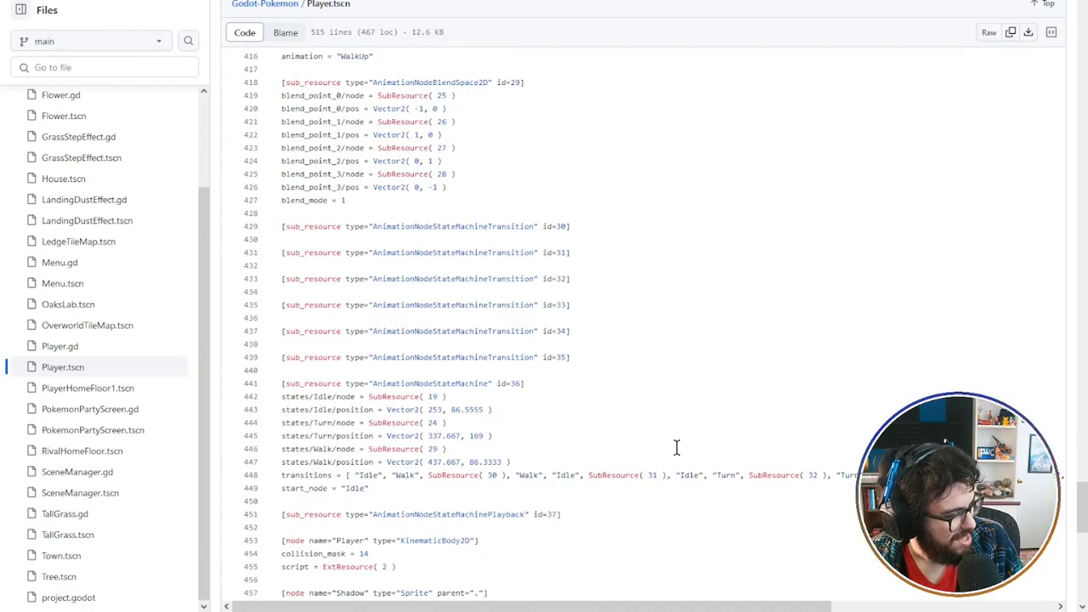
pyautogui.scroll(-3, 677, 447)
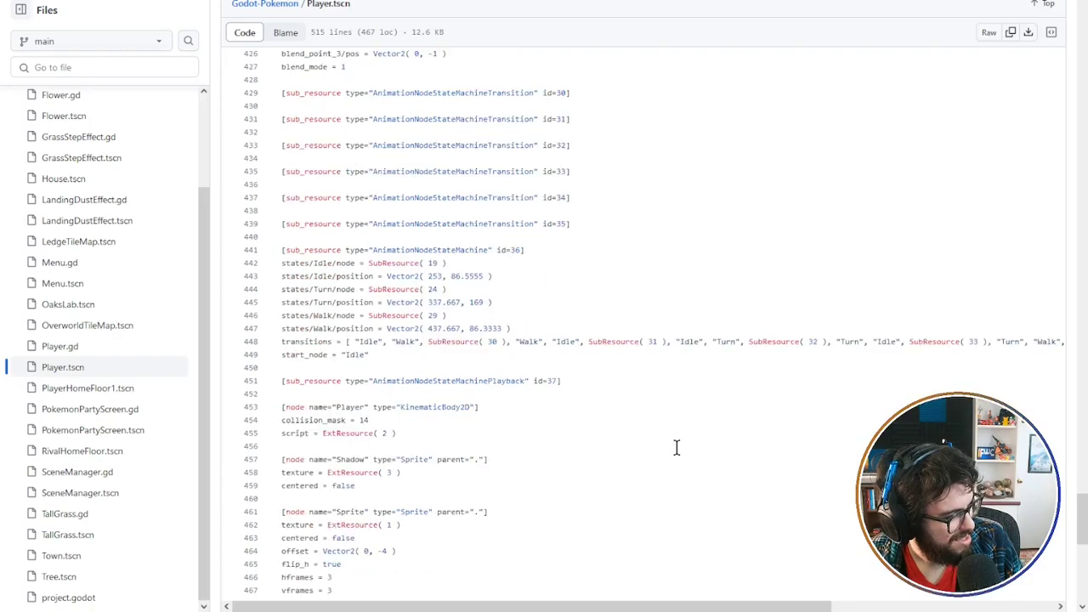
# Review the AnimationPlayer, AnimationTree and RayCast2D node definitions at the end of Player.tscn and return to the file's start.
pyautogui.scroll(-9, 675, 447)
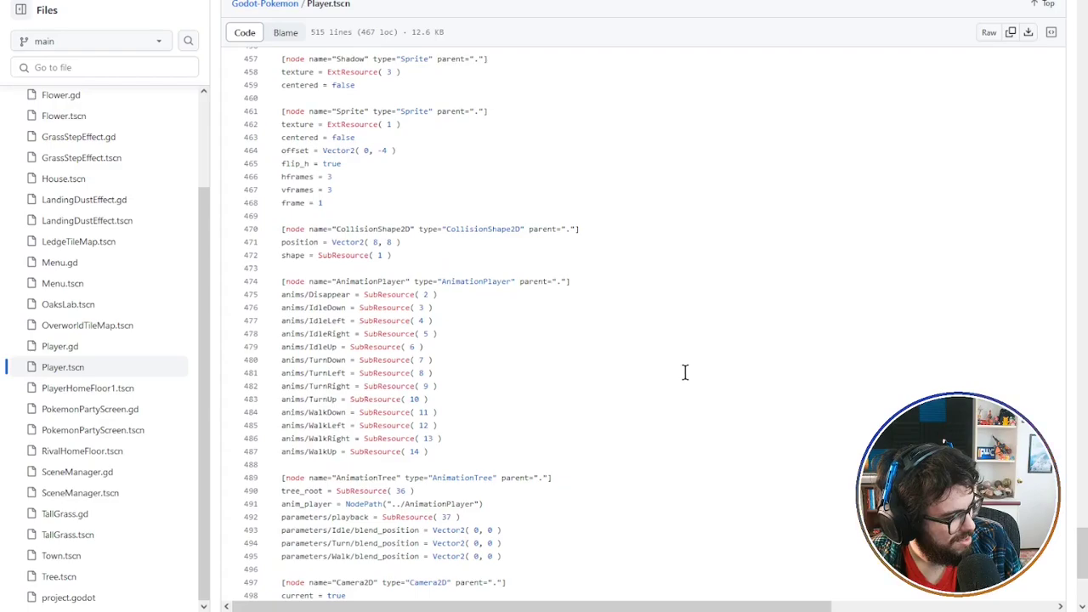
pyautogui.scroll(-6, 521, 449)
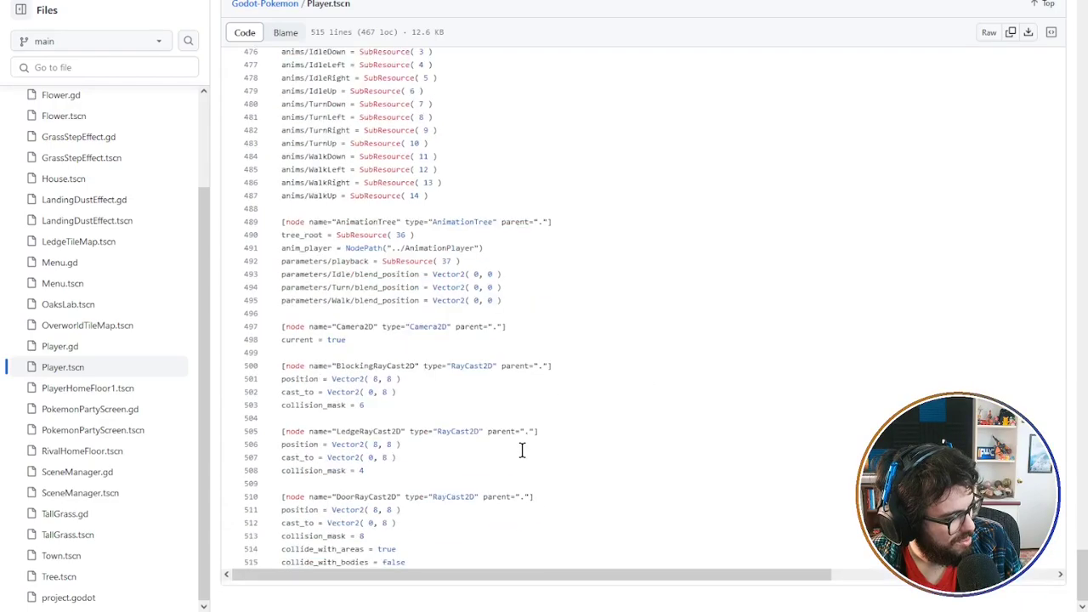
pyautogui.scroll(20, 694, 493)
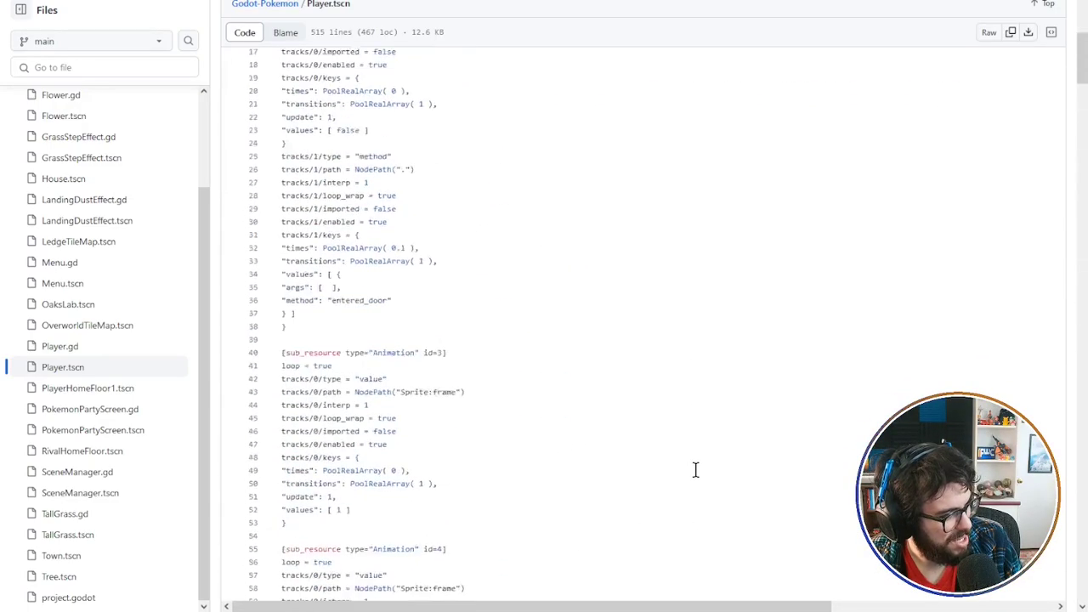
pyautogui.click(537, 366)
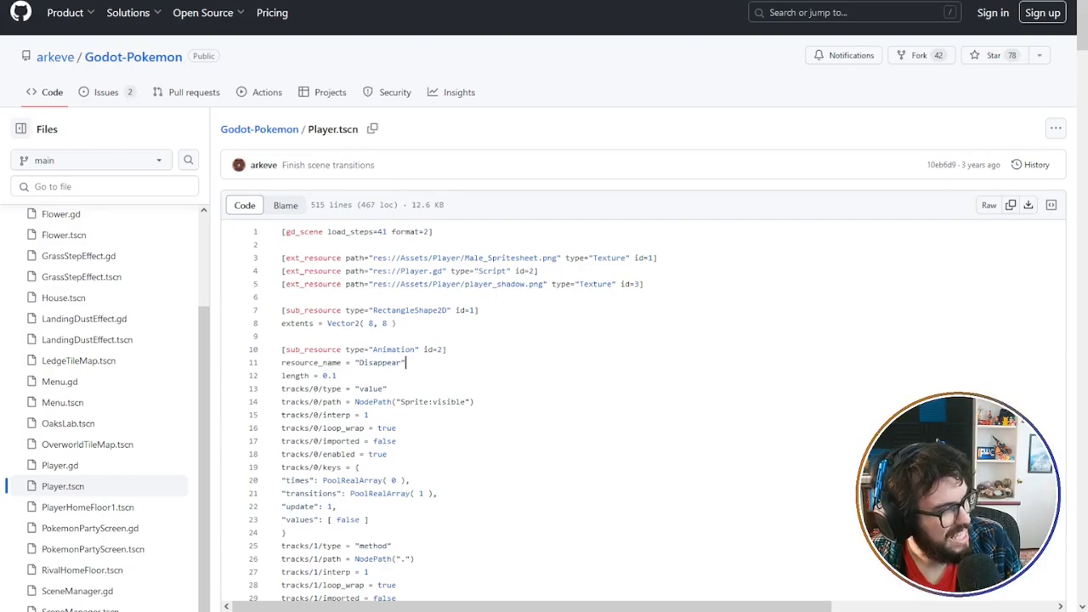
# Switch to the YouTube tutorial, go to the Adding AnimationPlayer chapter at 0:28, and check the video's publication date and description.
pyautogui.hotkey('ctrl', 'Tab')
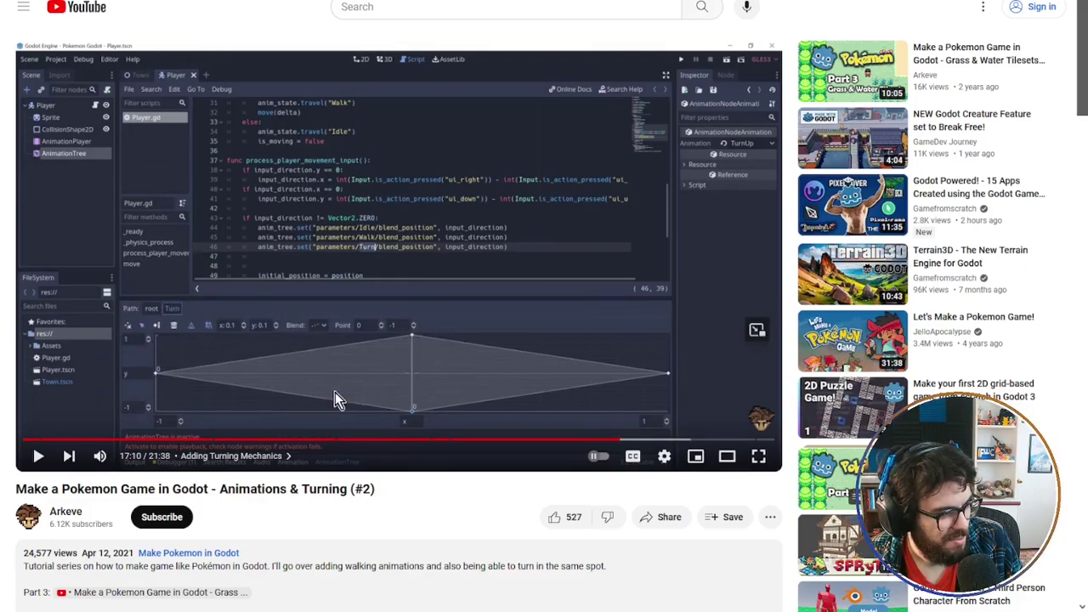
pyautogui.click(43, 441)
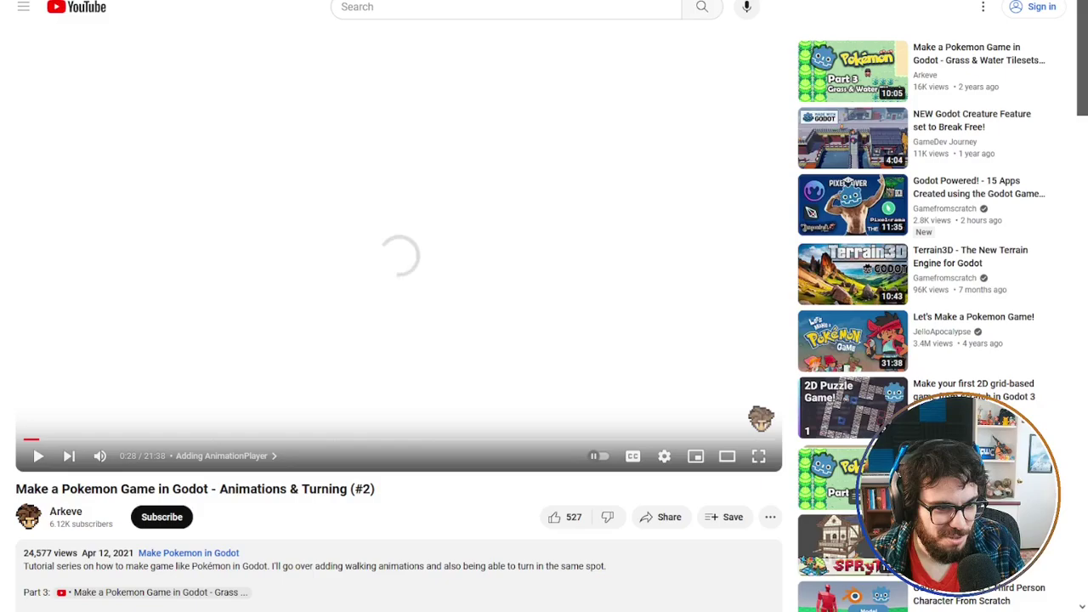
pyautogui.scroll(-2, 399, 340)
pyautogui.scroll(-2, 400, 433)
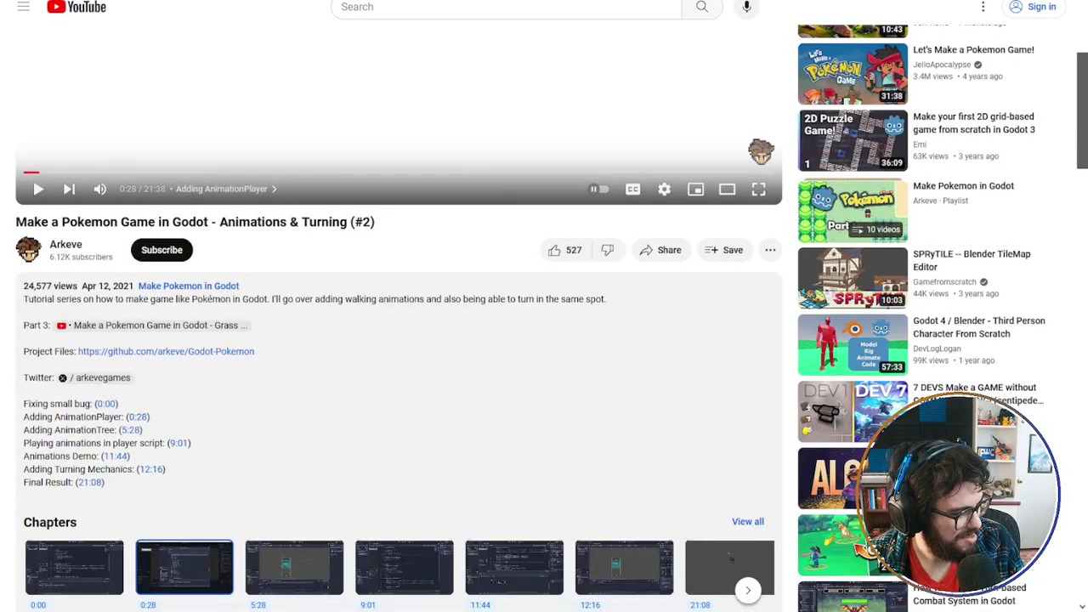
pyautogui.doubleClick(119, 286)
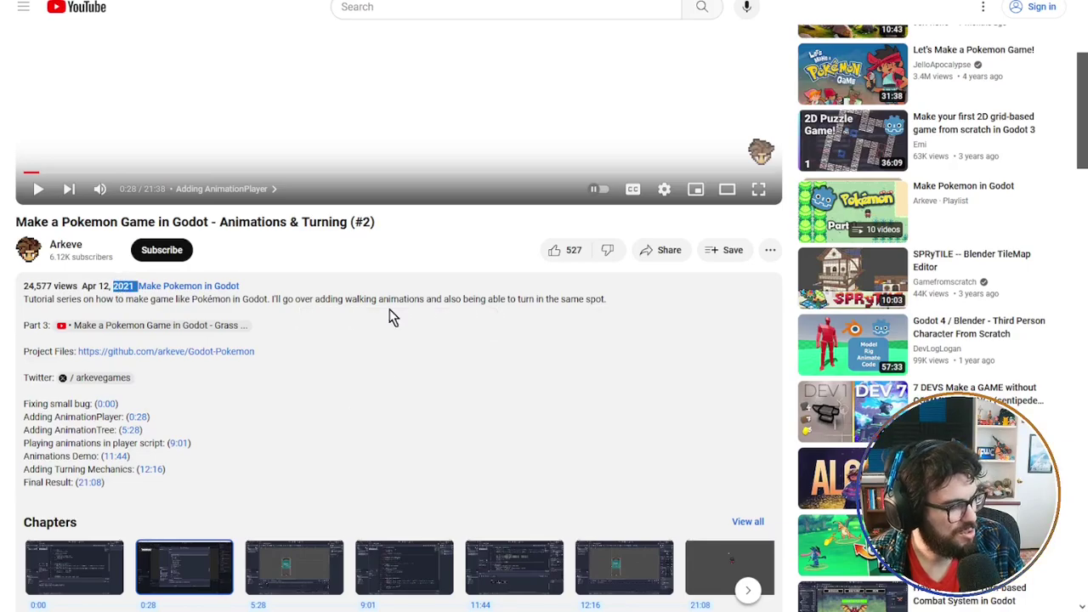
pyautogui.click(396, 286)
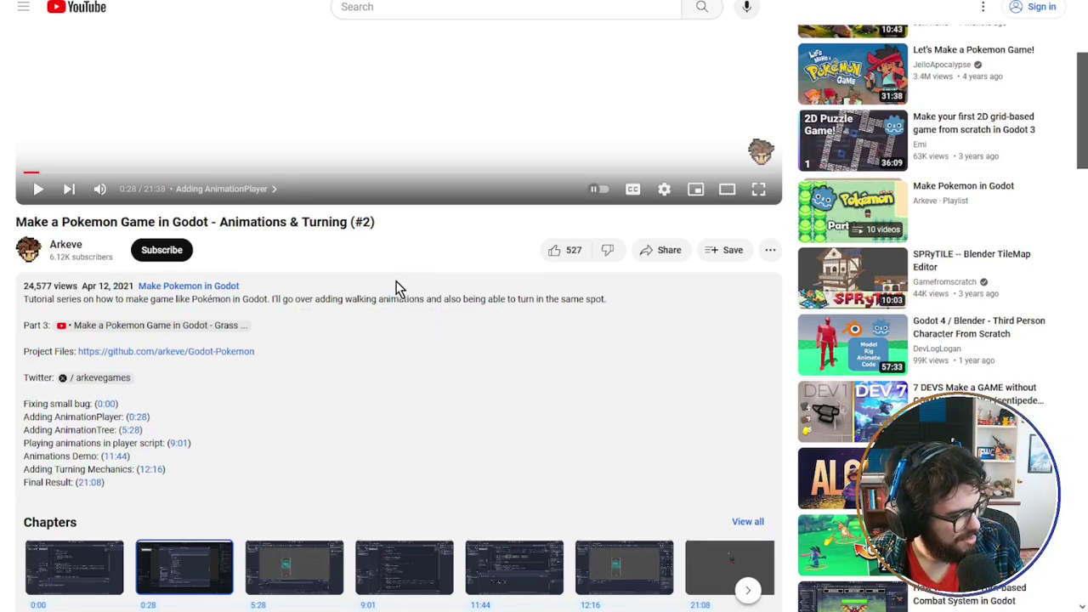
pyautogui.click(397, 288)
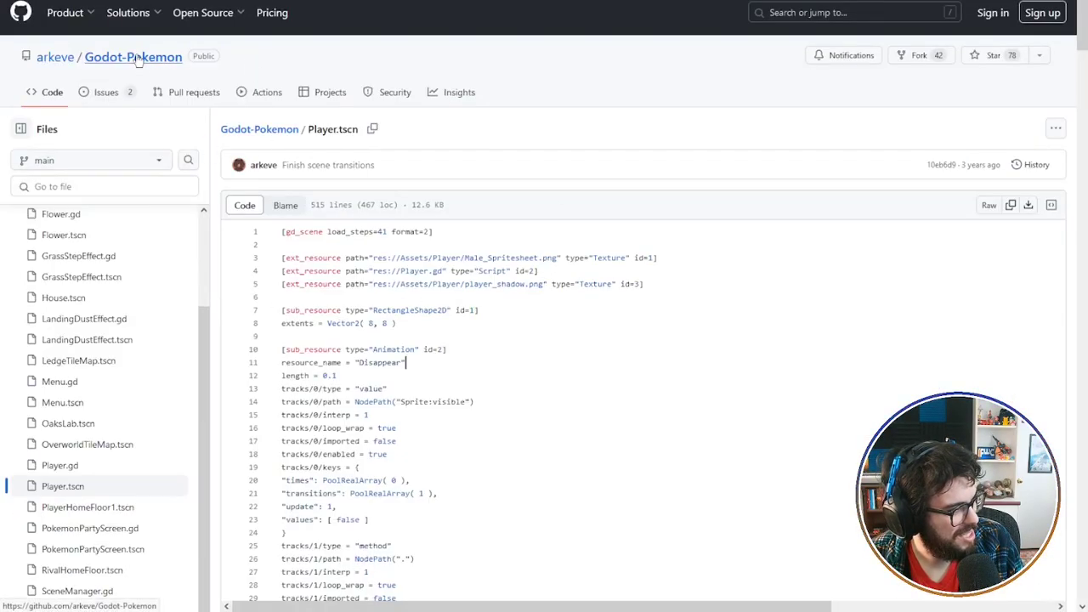
# Return to the Godot-Pokemon repository's main page on GitHub and look through its full file list.
pyautogui.click(52, 94)
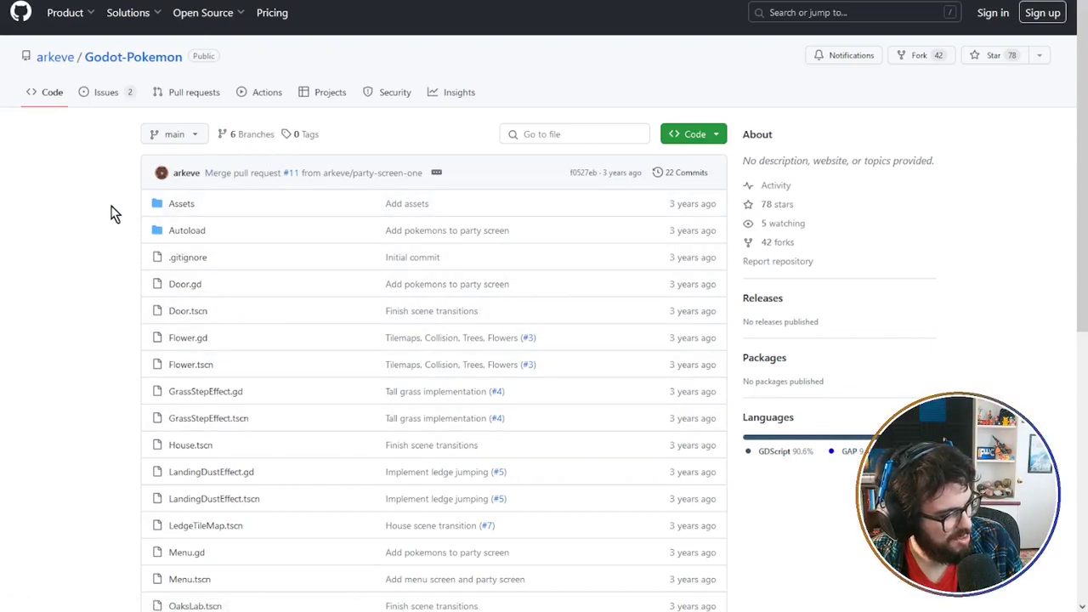
pyautogui.scroll(-2, 84, 259)
pyautogui.scroll(-5, 84, 258)
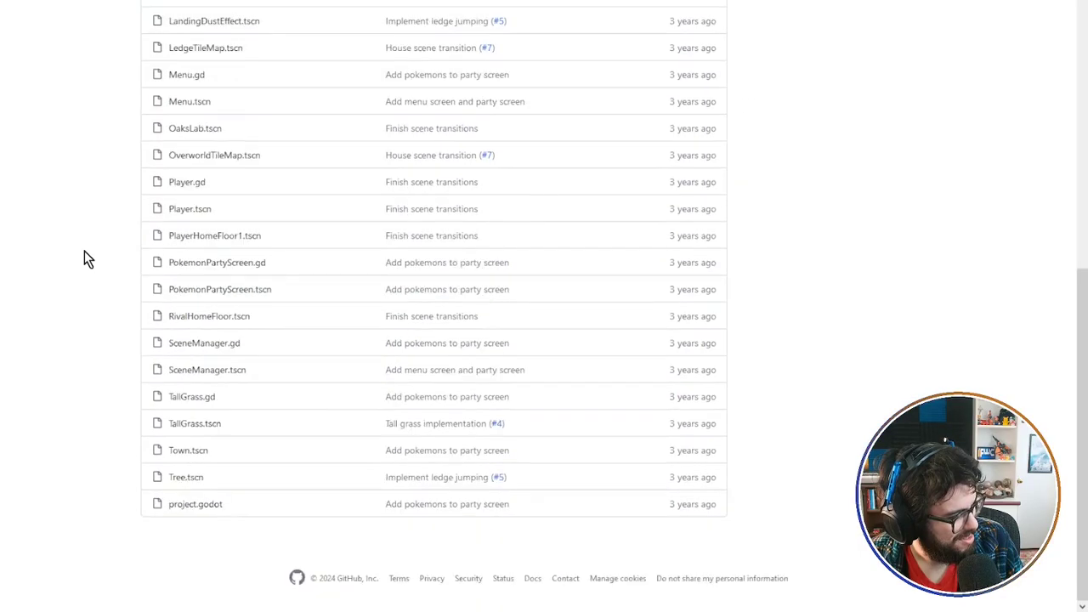
pyautogui.scroll(7, 84, 252)
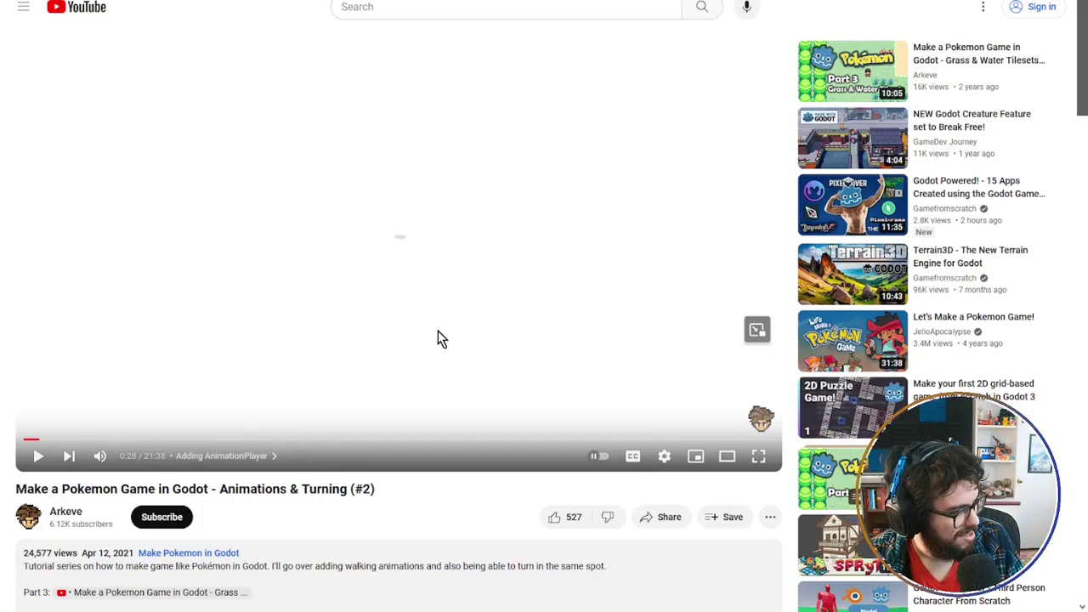
# On YouTube, skim the muted tutorial from Adding AnimationPlayer to Playing animations in player script, then pause at about 9:04 and restore the sound.
pyautogui.click(99, 456)
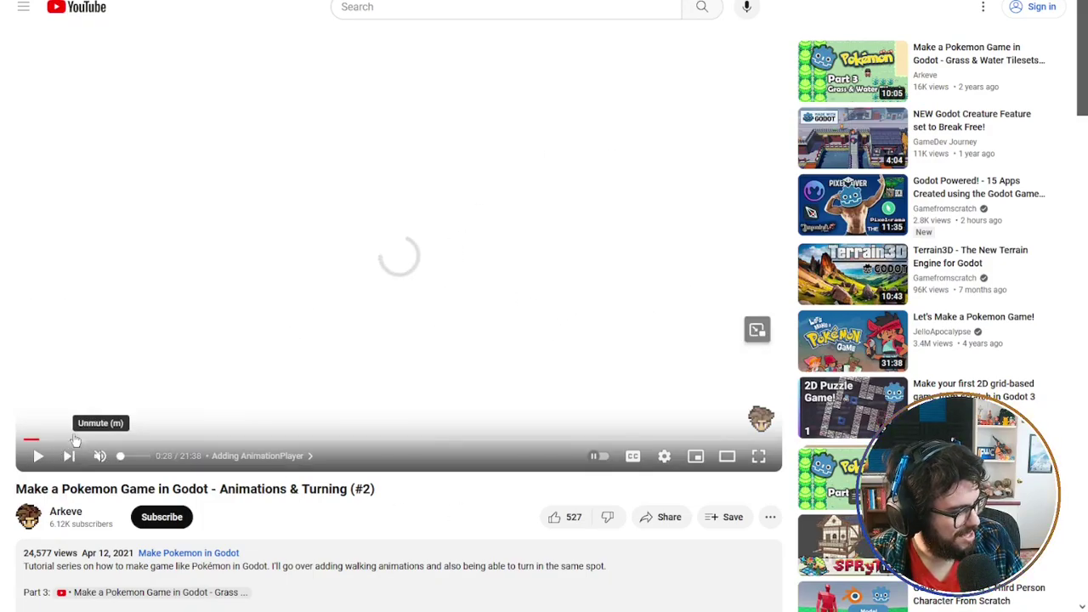
pyautogui.click(38, 456)
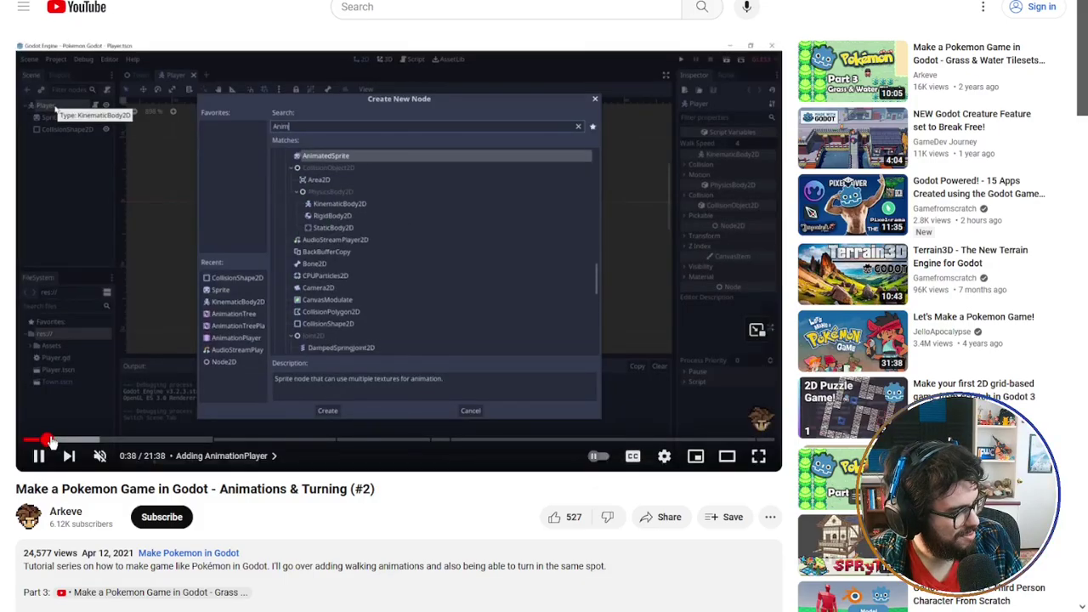
pyautogui.click(60, 441)
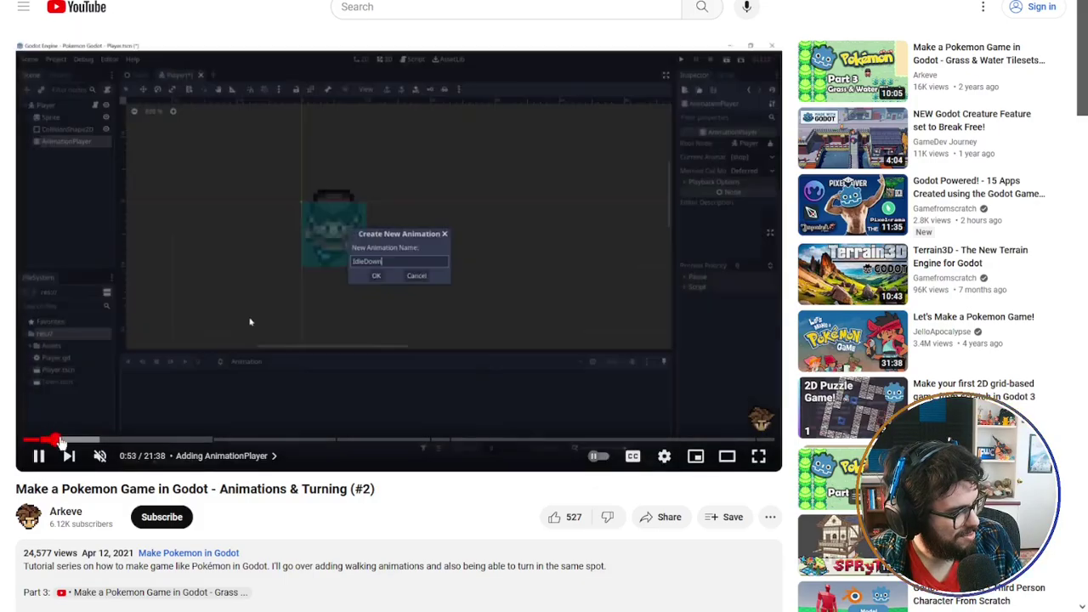
pyautogui.click(73, 441)
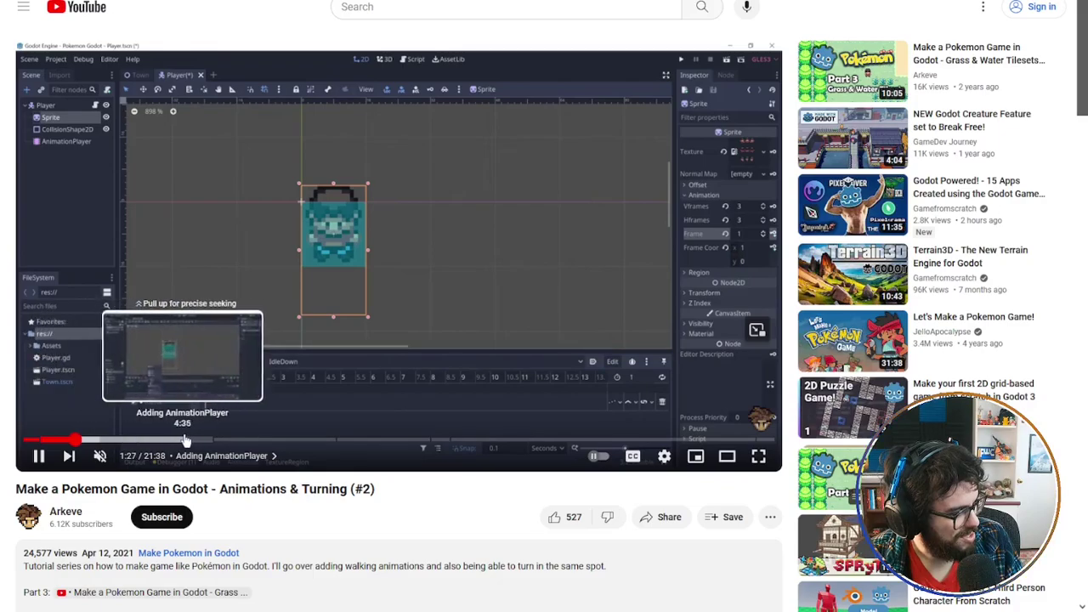
pyautogui.click(213, 440)
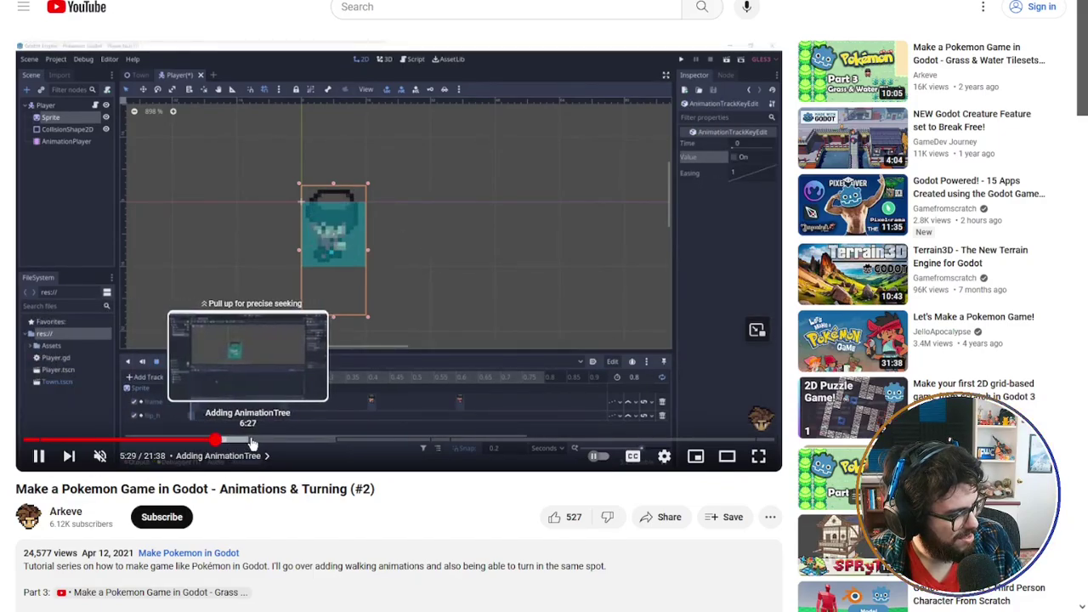
pyautogui.click(340, 442)
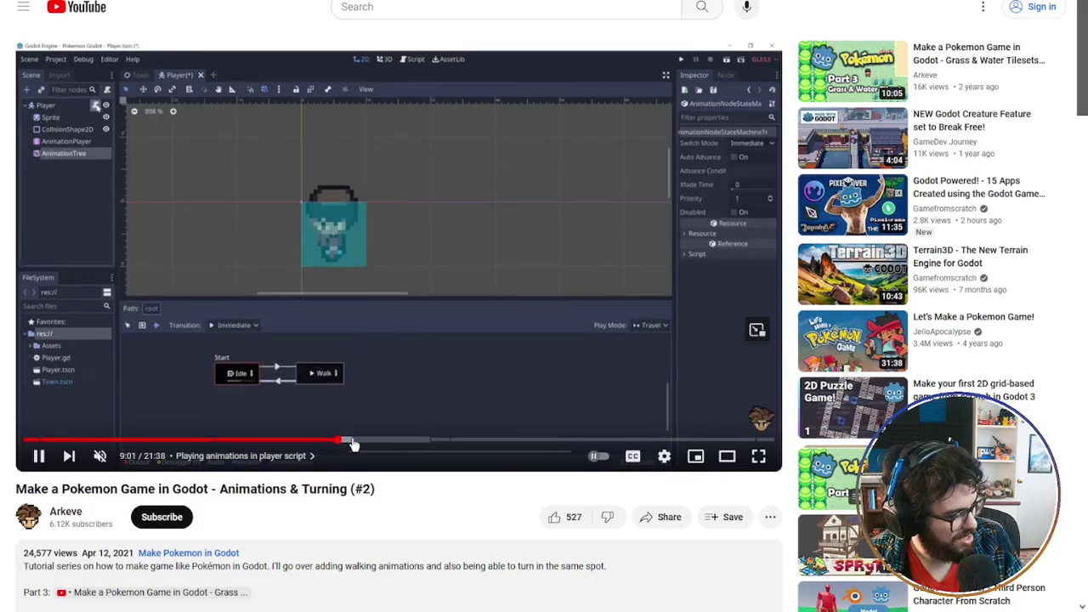
pyautogui.moveTo(350, 443); pyautogui.dragTo(340, 443)
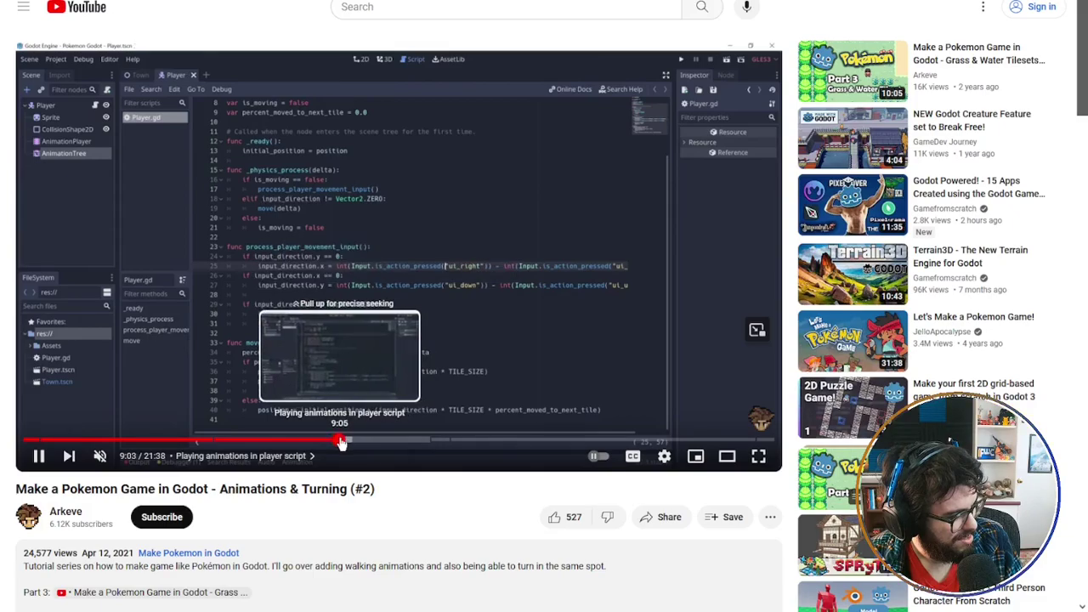
pyautogui.click(610, 295)
pyautogui.click(349, 442)
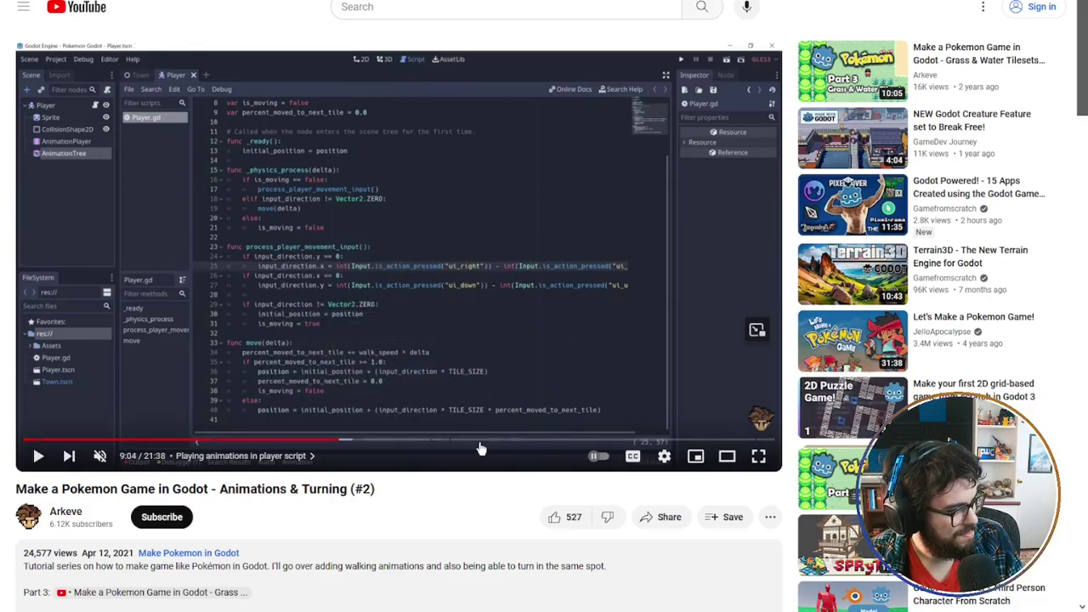
pyautogui.click(99, 456)
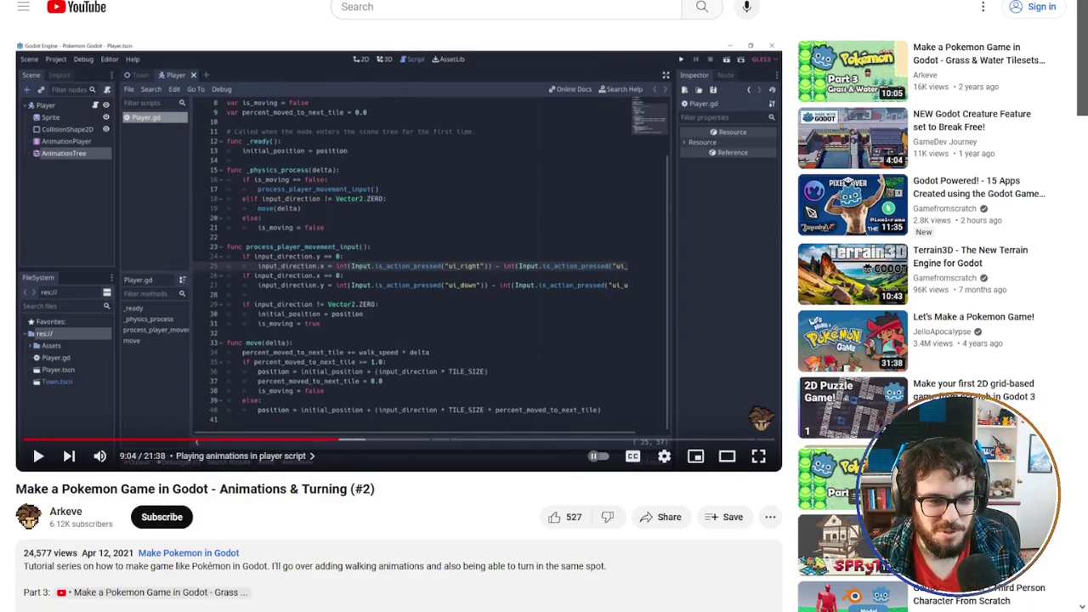
# Watch the tutorial's player script chapter up to the anim_tree and anim_state declarations and pause to study them.
pyautogui.click(393, 244)
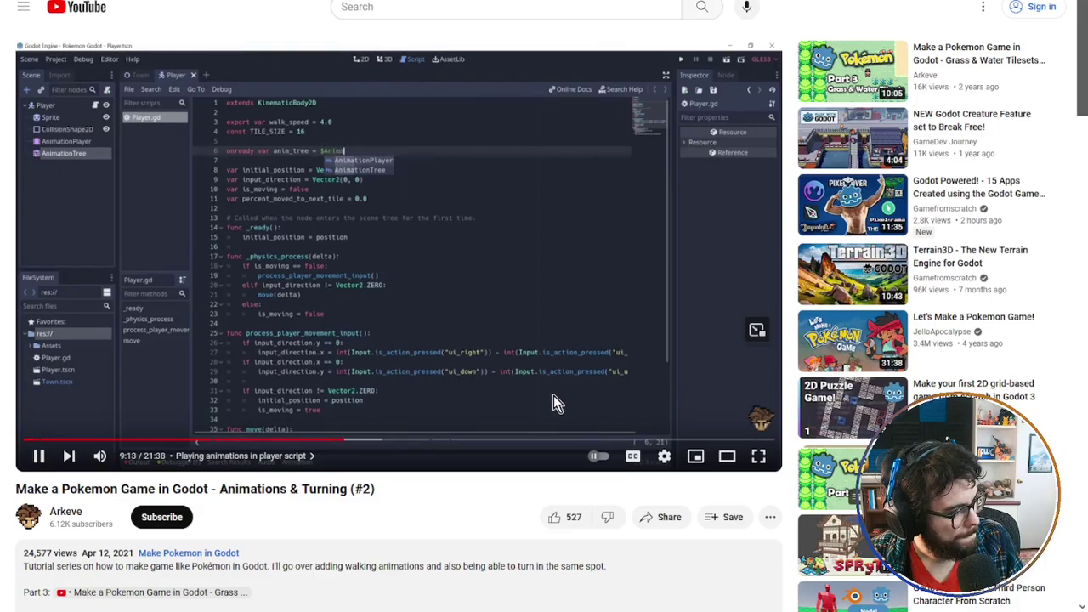
pyautogui.click(484, 410)
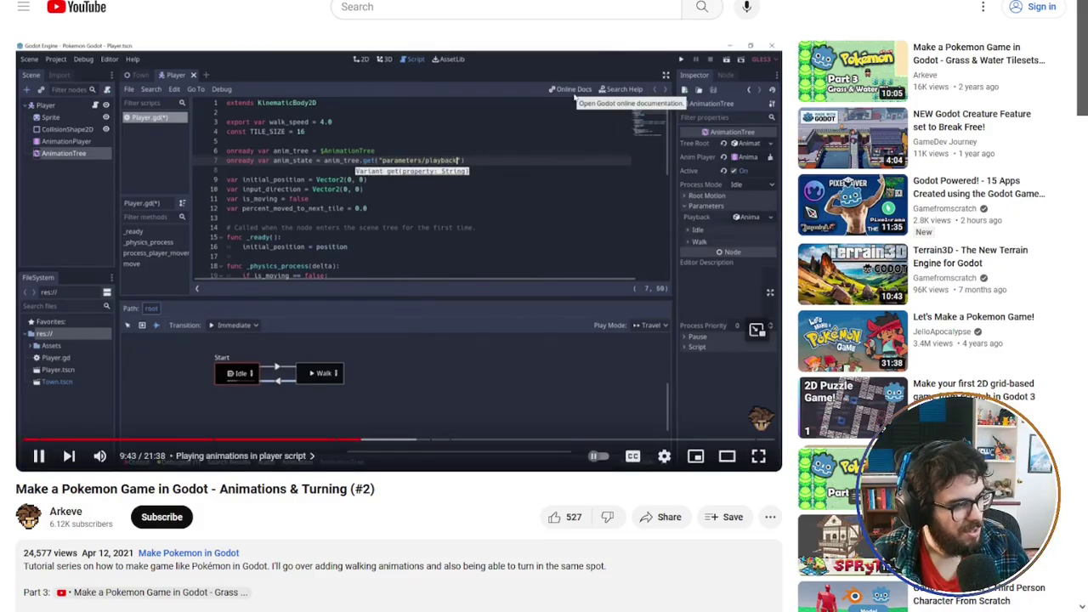
pyautogui.click(740, 304)
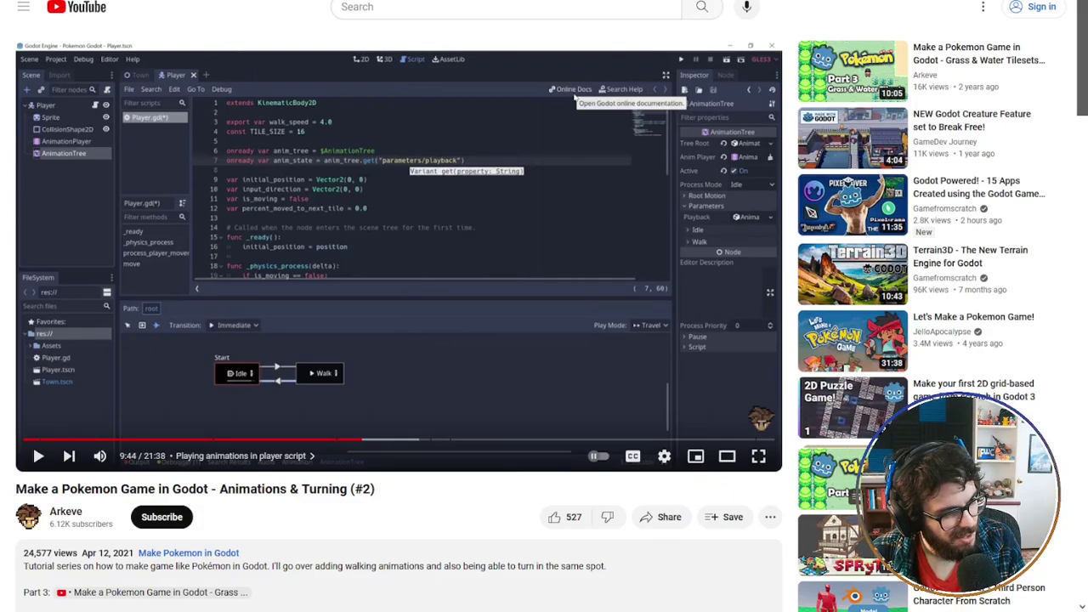
pyautogui.moveTo(852, 340)
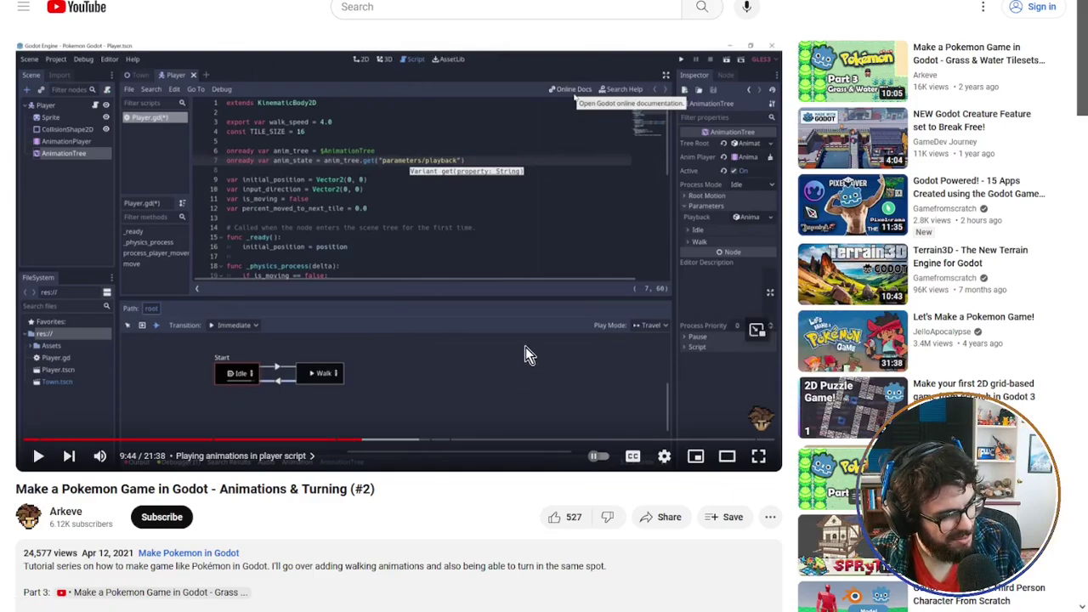
# Replay the part around 9:39 and pause at 9:42 to examine how anim_state gets the AnimationTree's parameters/playback property.
pyautogui.press('Left')
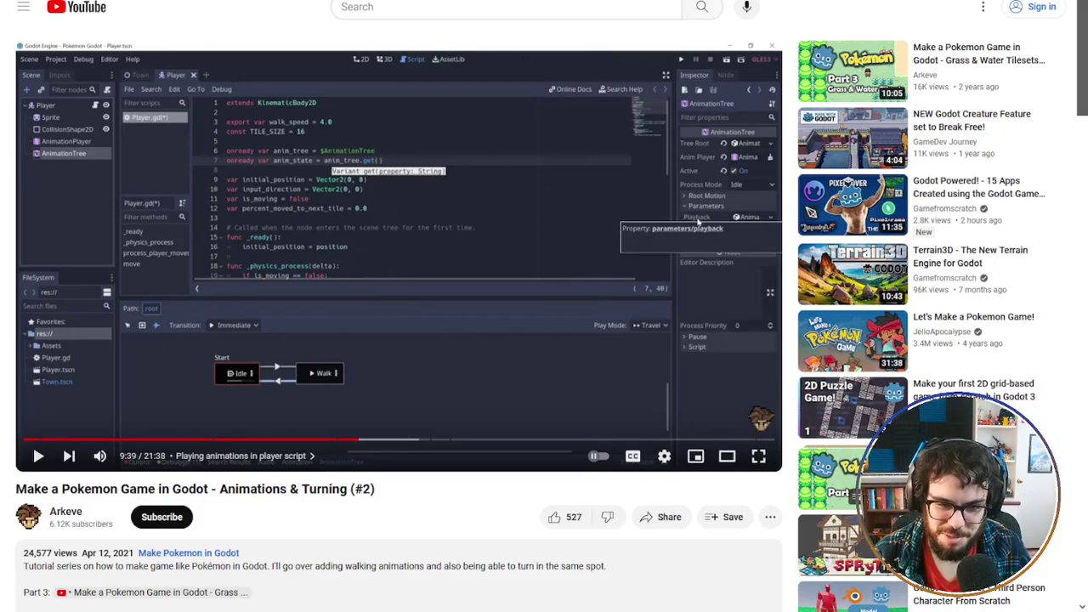
pyautogui.click(662, 223)
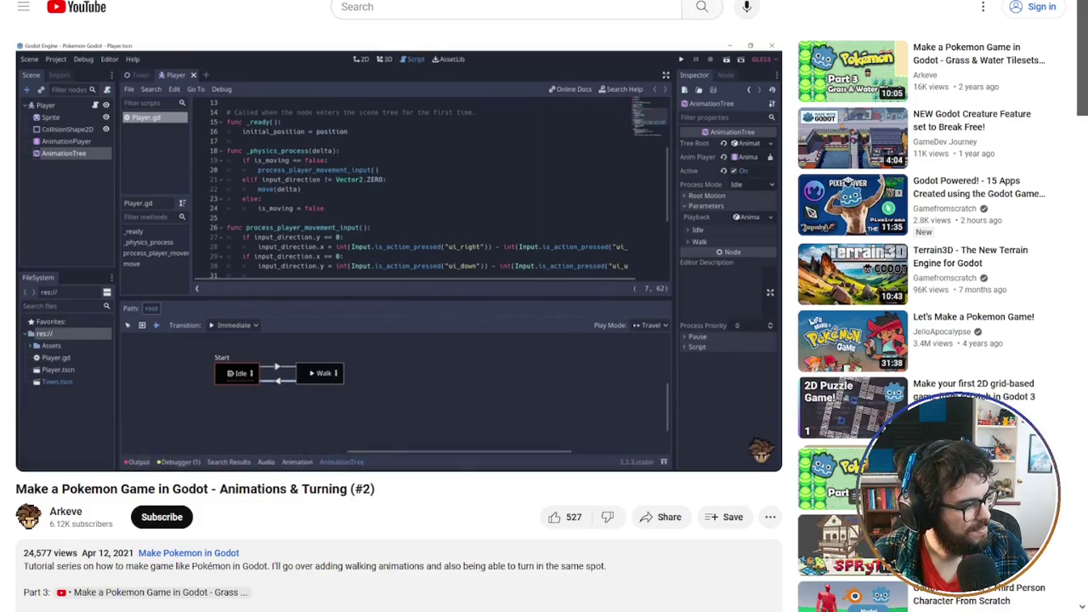
pyautogui.press('Left')
pyautogui.press('Left')
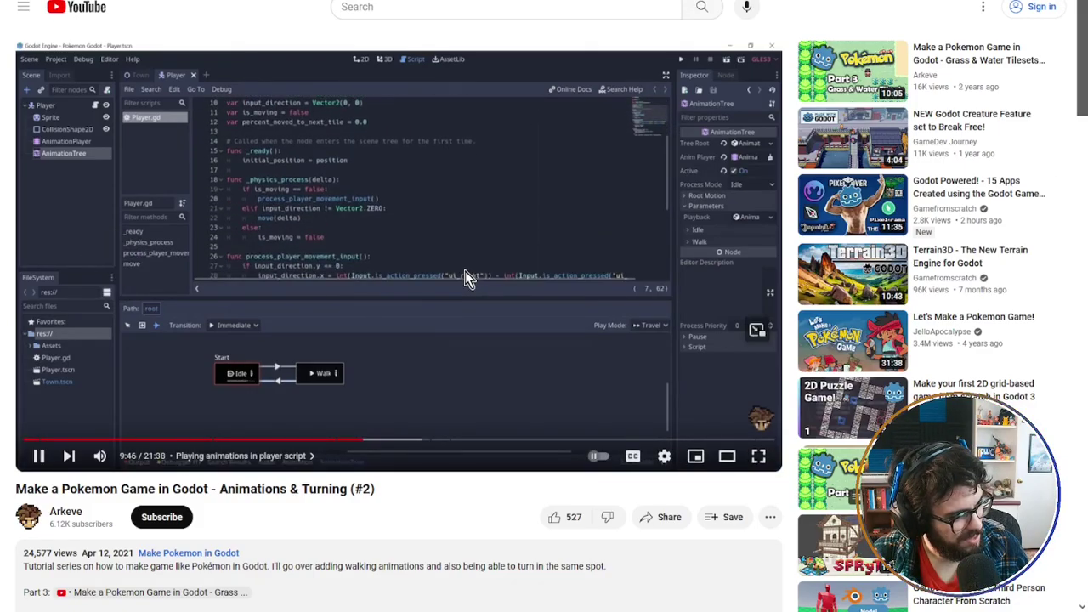
pyautogui.press('space')
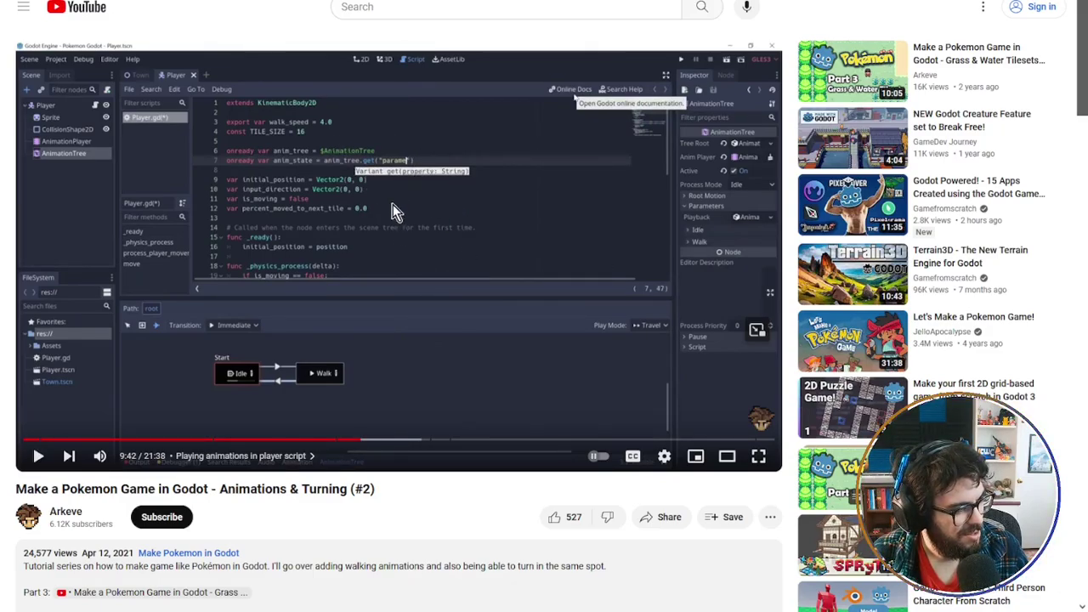
# Watch the Walk and Idle travel calls being added in the tutorial through to the Animations Demo, then pause and skip back slightly.
pyautogui.press('space')
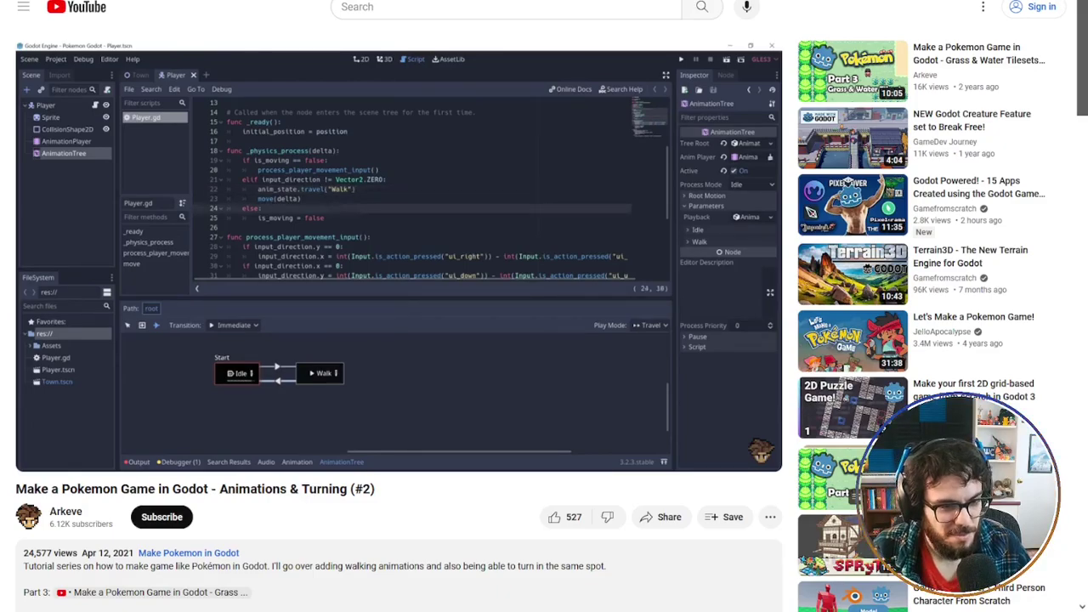
pyautogui.click(375, 250)
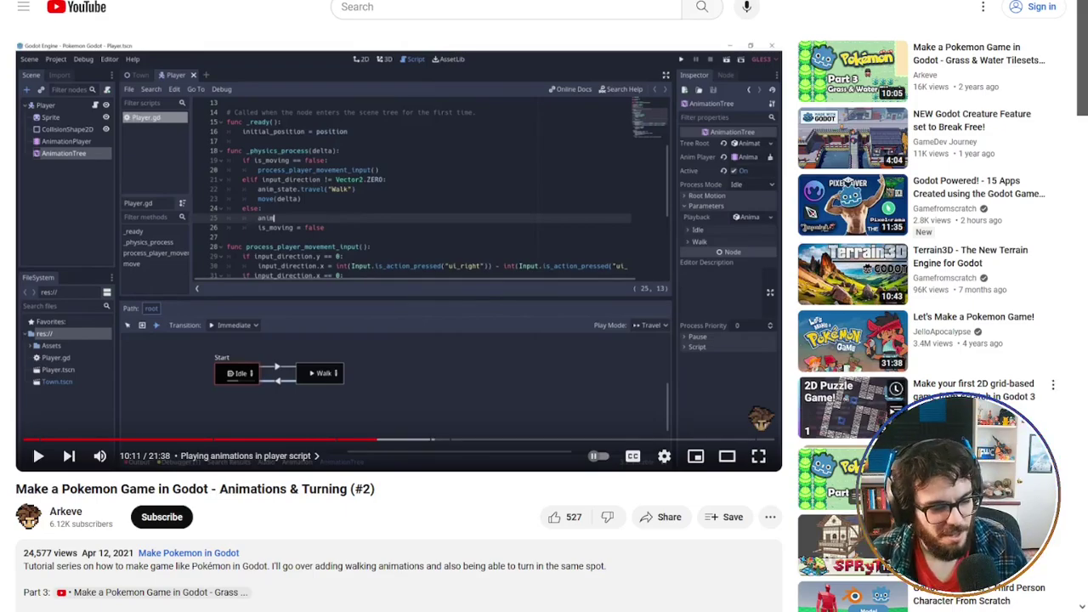
pyautogui.press('space')
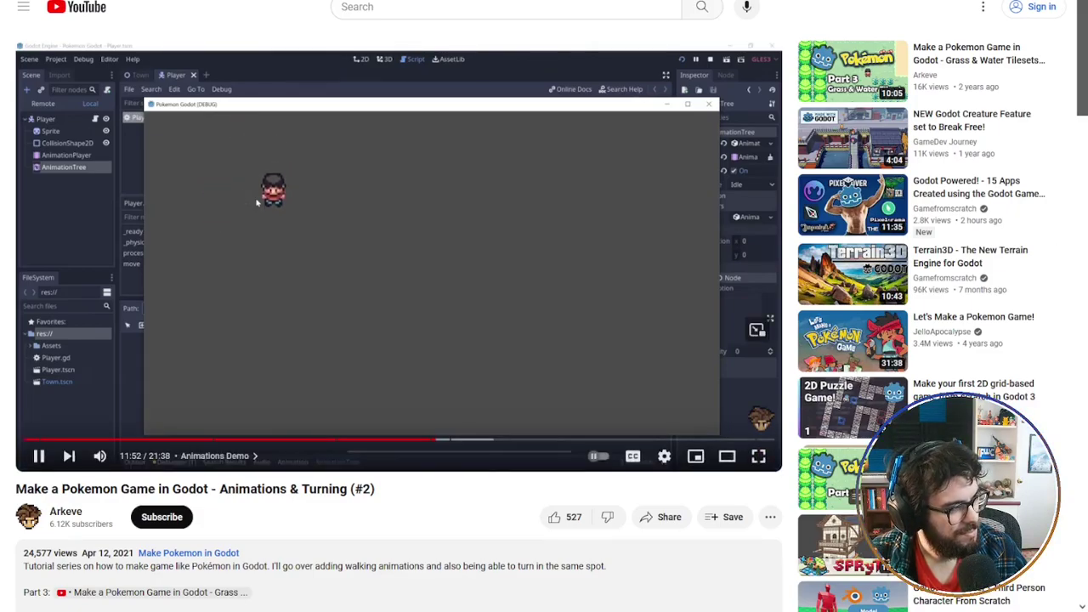
pyautogui.click(522, 312)
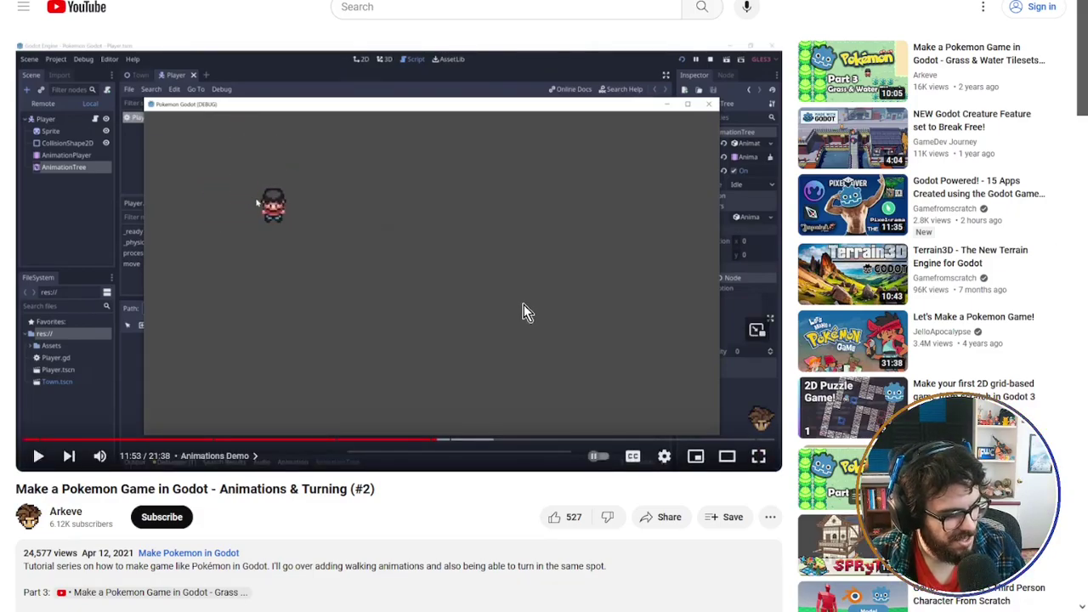
pyautogui.press('Left')
pyautogui.press('Left')
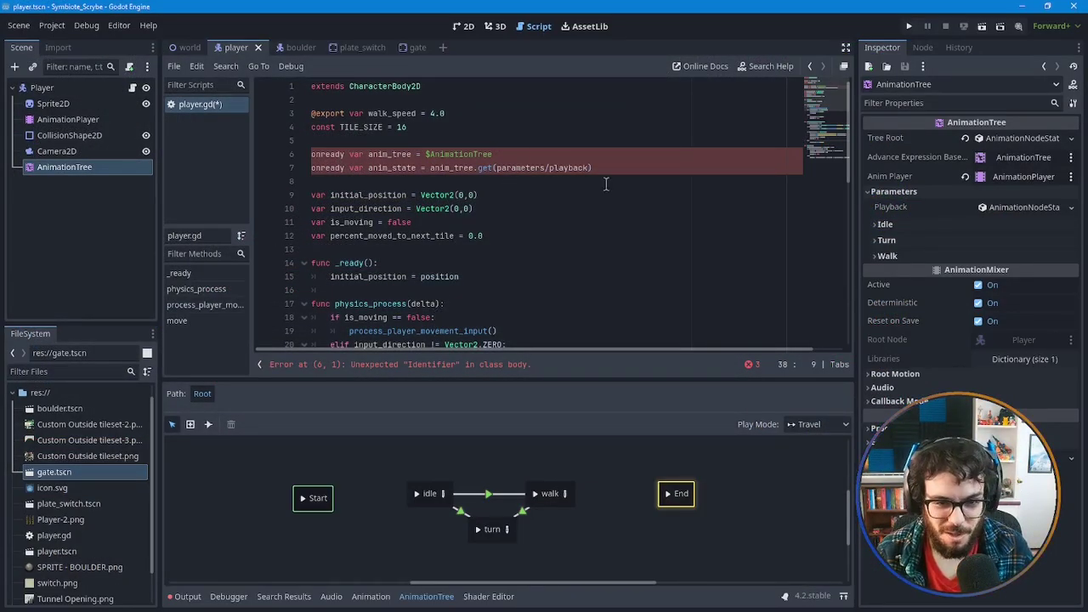
# Switch to Godot, inspect the onready anim_tree and anim_state lines in player.gd, and show the script's full error list.
pyautogui.click(510, 154)
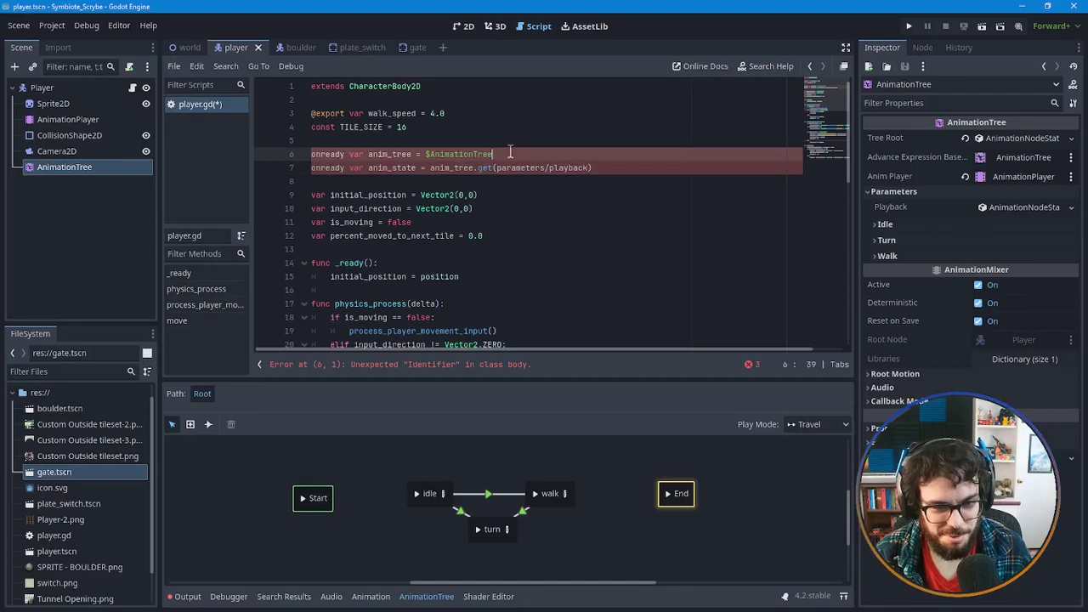
pyautogui.moveTo(595, 168); pyautogui.dragTo(262, 162)
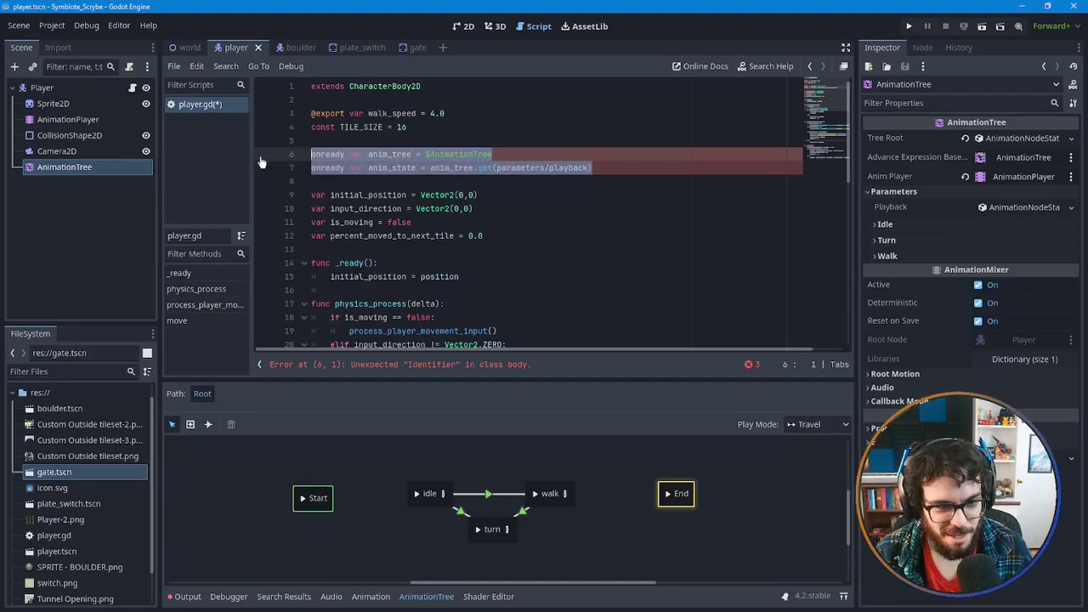
pyautogui.click(536, 154)
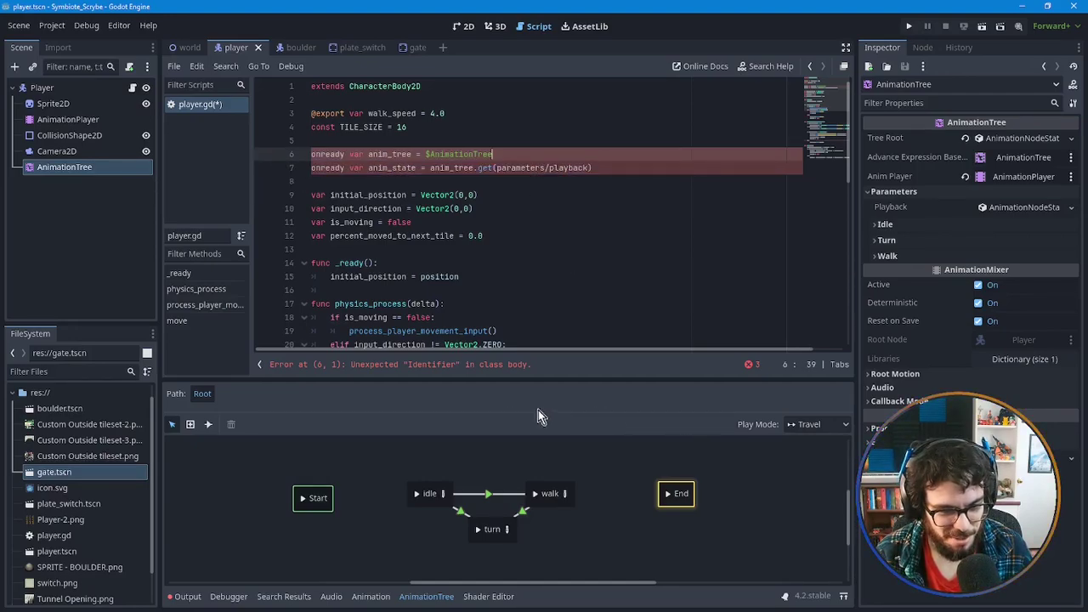
pyautogui.click(748, 363)
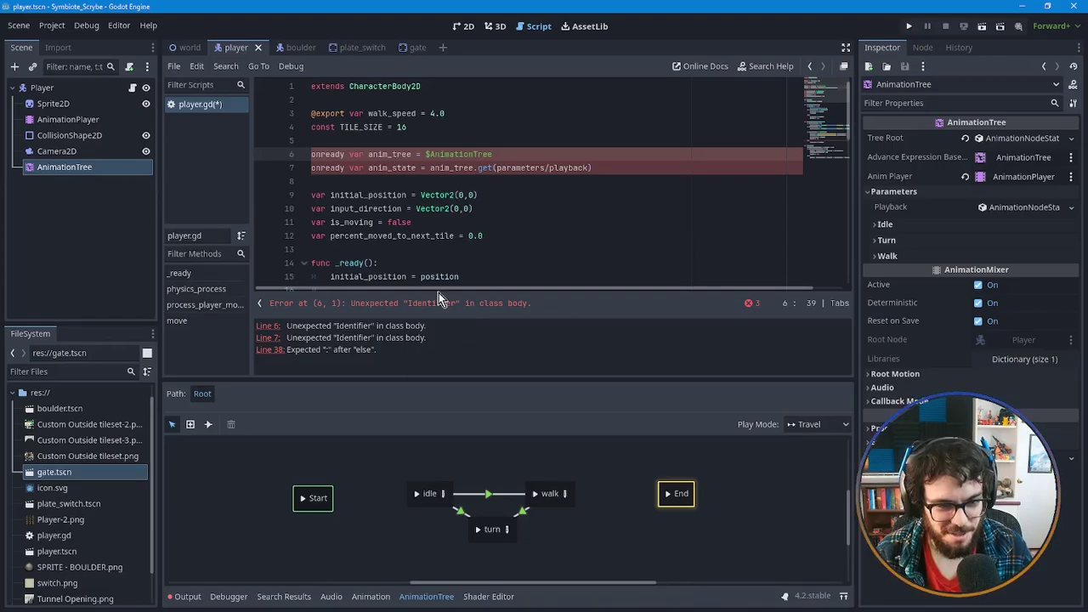
# Try removing the onready keyword from the anim_tree and anim_state declarations on lines 6 and 7.
pyautogui.click(425, 154)
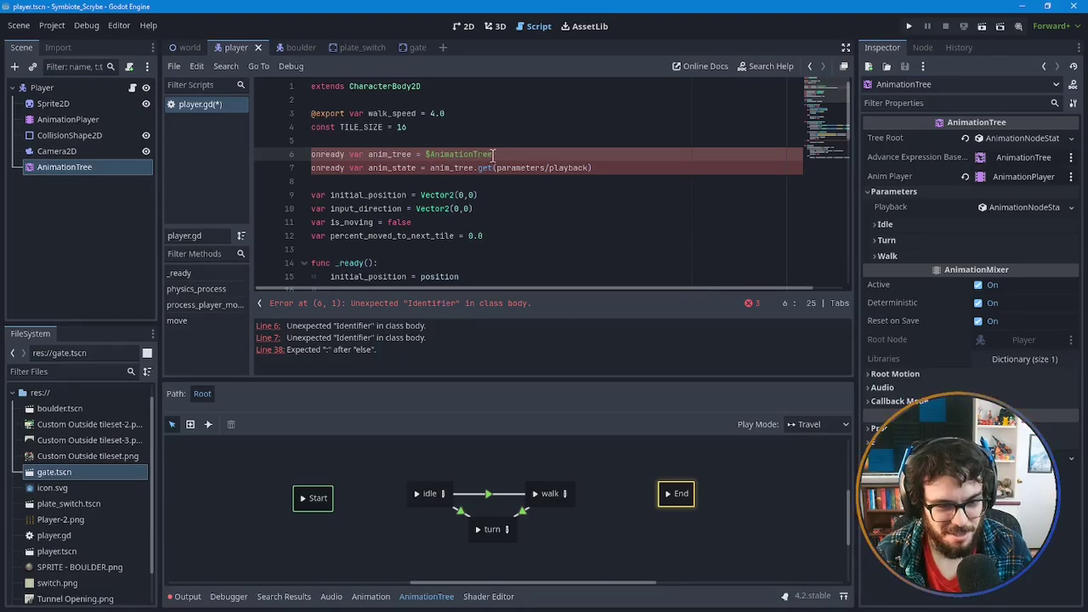
pyautogui.click(492, 153)
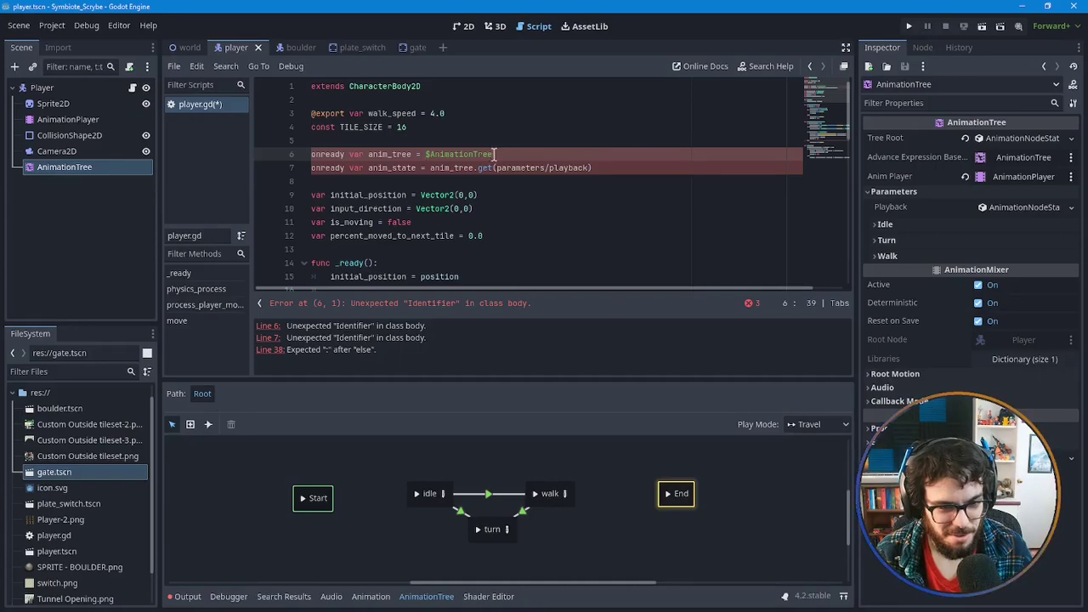
pyautogui.click(411, 154)
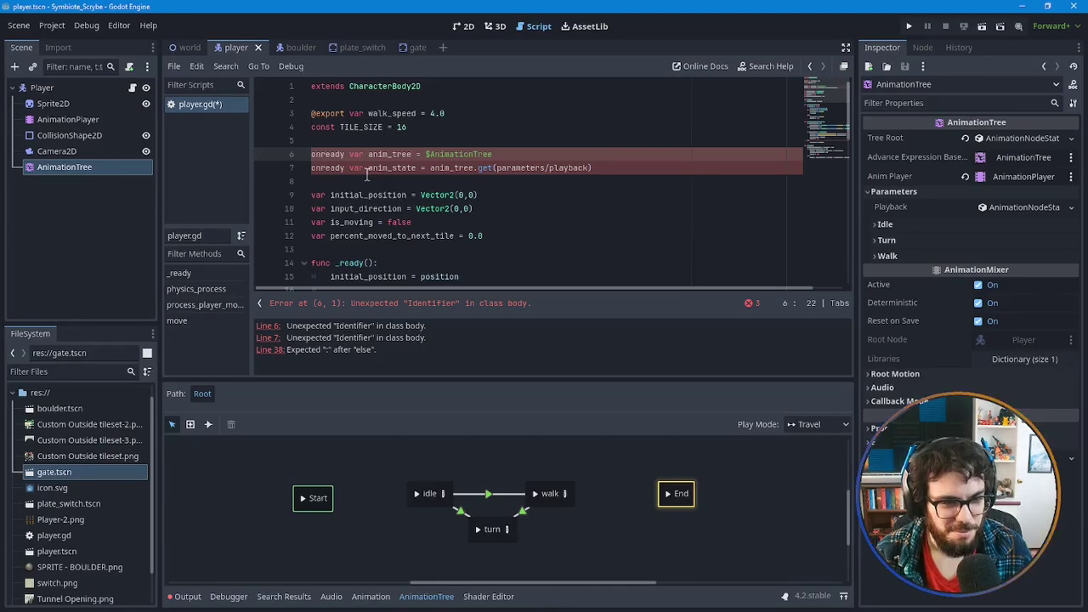
pyautogui.moveTo(346, 154); pyautogui.dragTo(296, 171)
pyautogui.press('BackSpace')
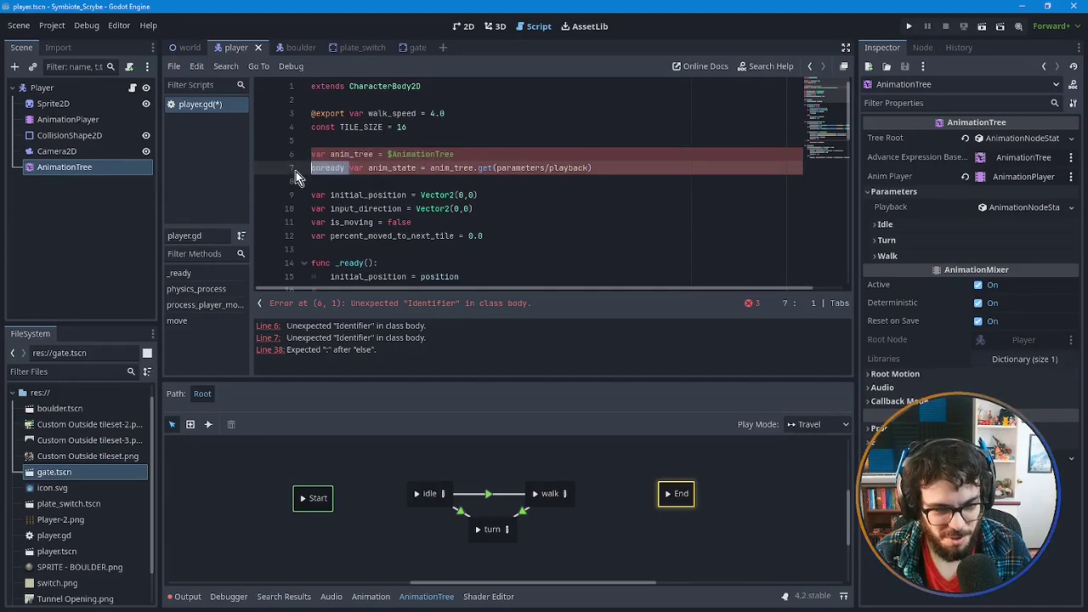
pyautogui.press('BackSpace')
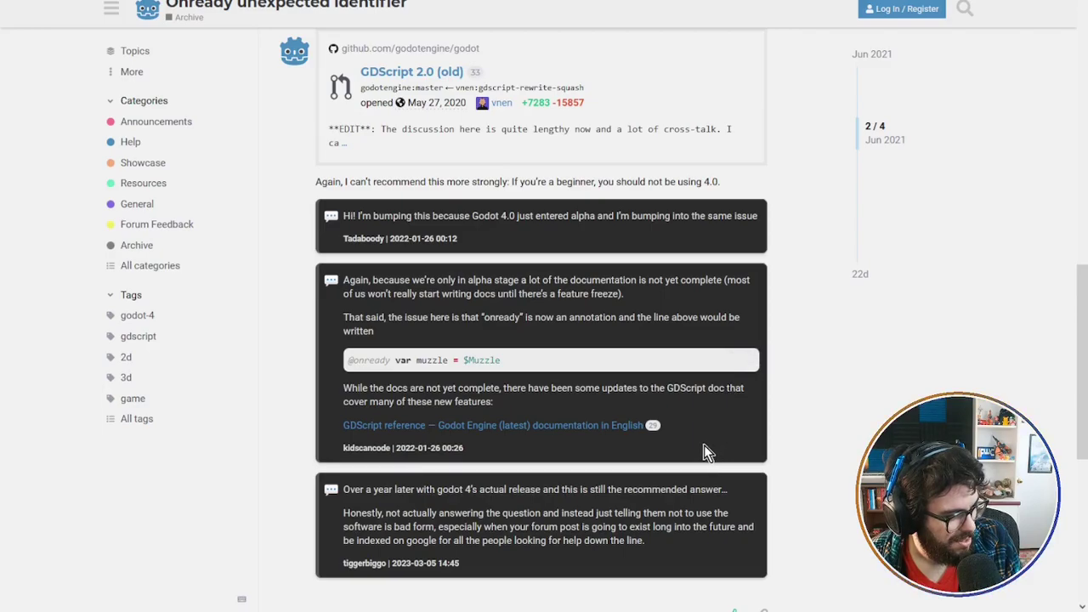
# Read the forum thread on the onready unexpected identifier error to find how the declaration is written in Godot 4.
pyautogui.scroll(-2, 704, 445)
pyautogui.scroll(8, 704, 444)
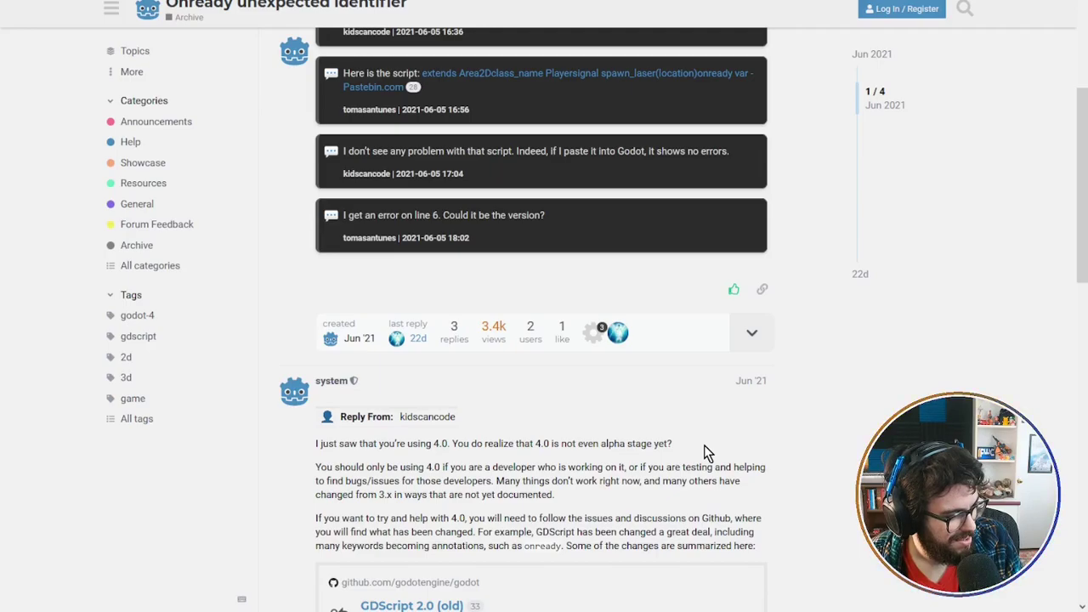
pyautogui.scroll(3, 704, 444)
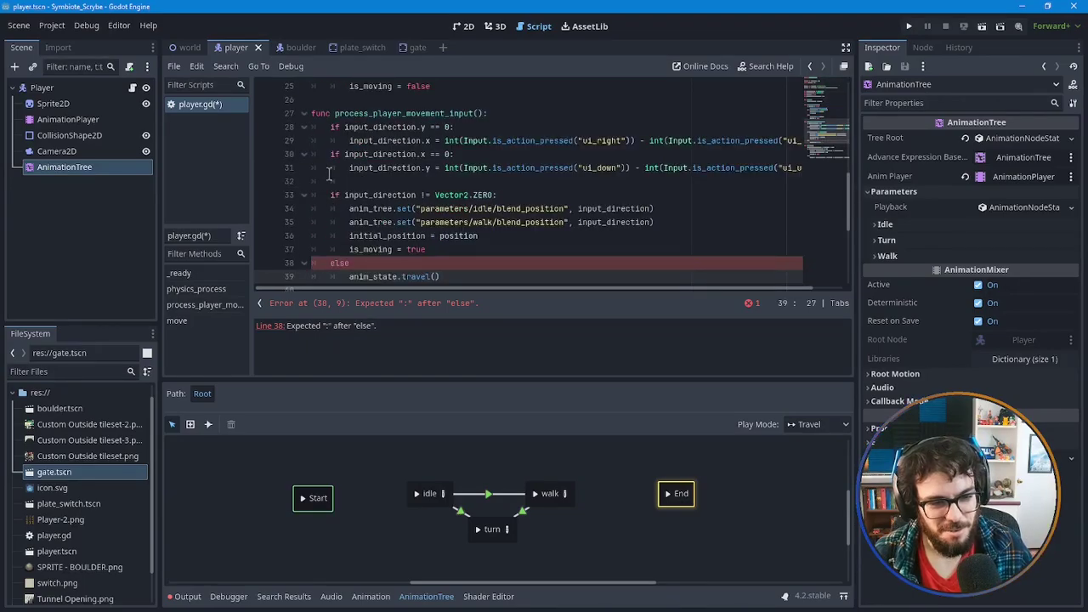
pyautogui.write('"idle")')
pyautogui.scroll(8, 328, 173)
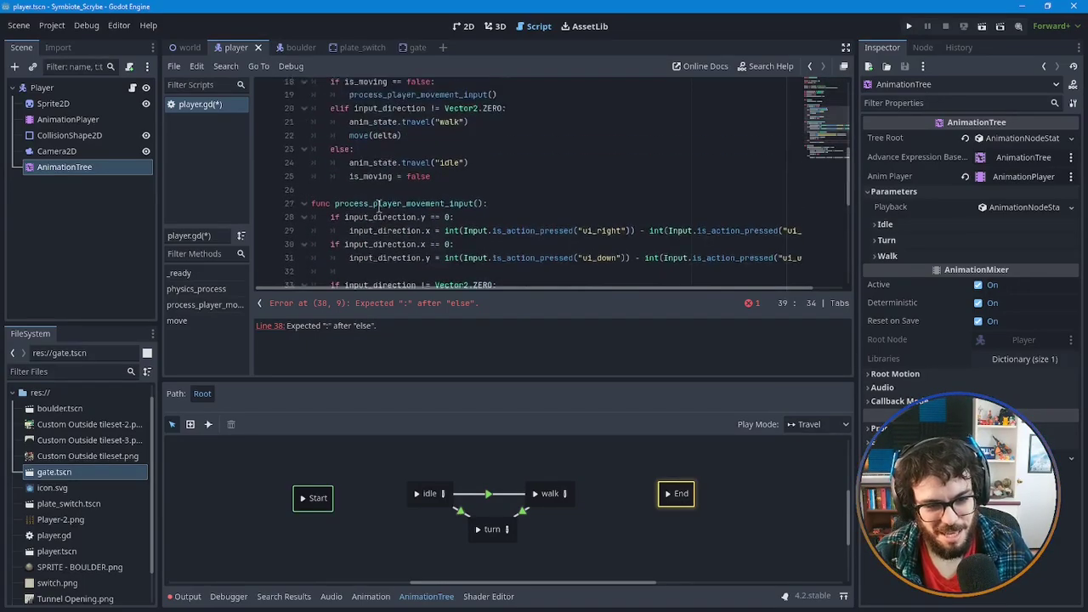
pyautogui.click(319, 154)
pyautogui.press('Home')
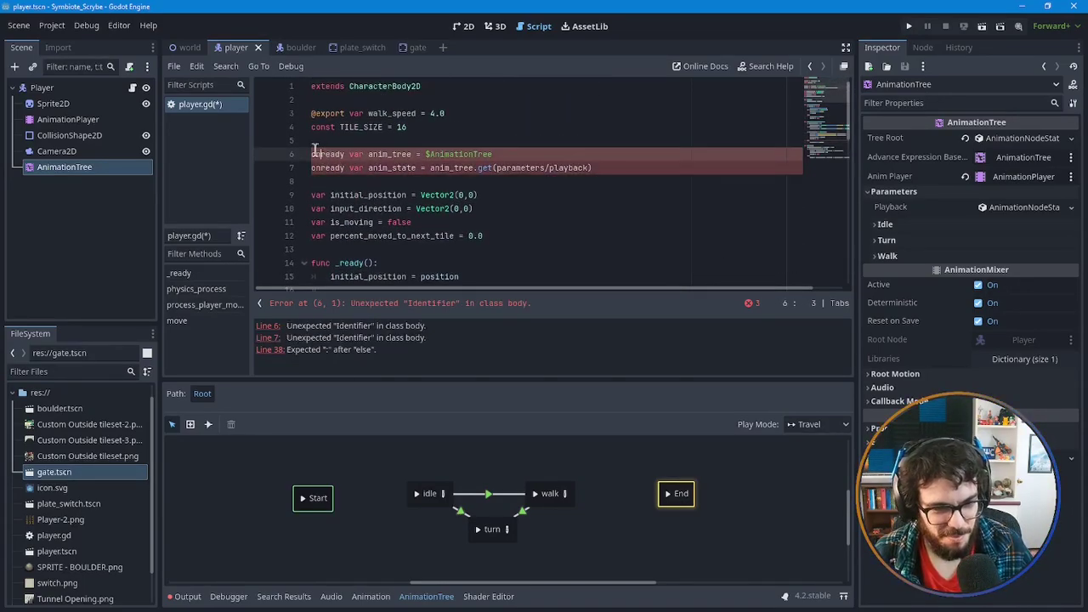
pyautogui.write('@')
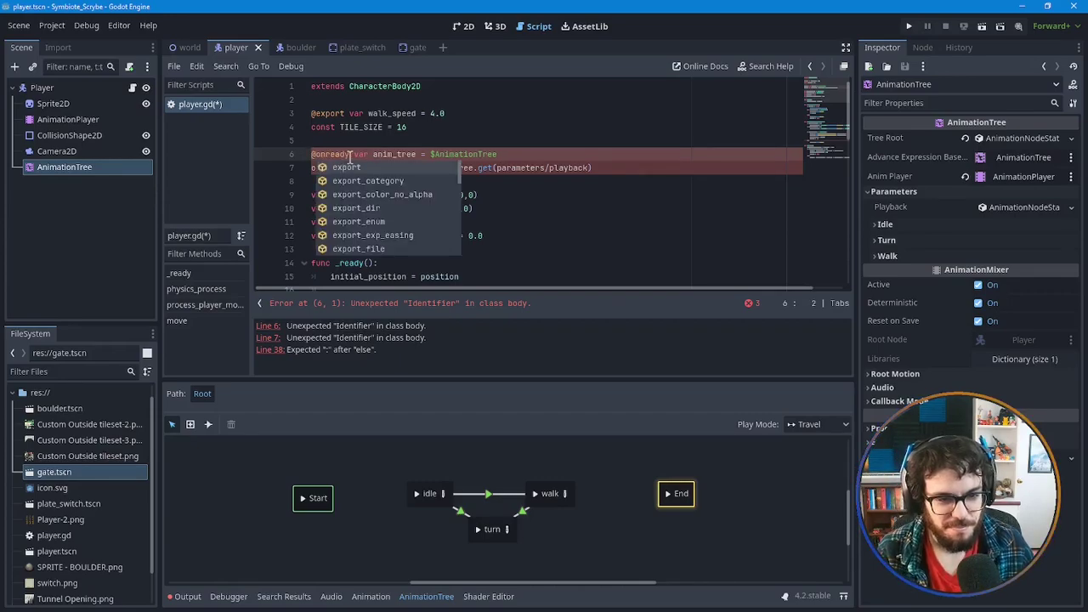
pyautogui.press('Escape')
pyautogui.press('Down')
pyautogui.press('Home')
pyautogui.write('@')
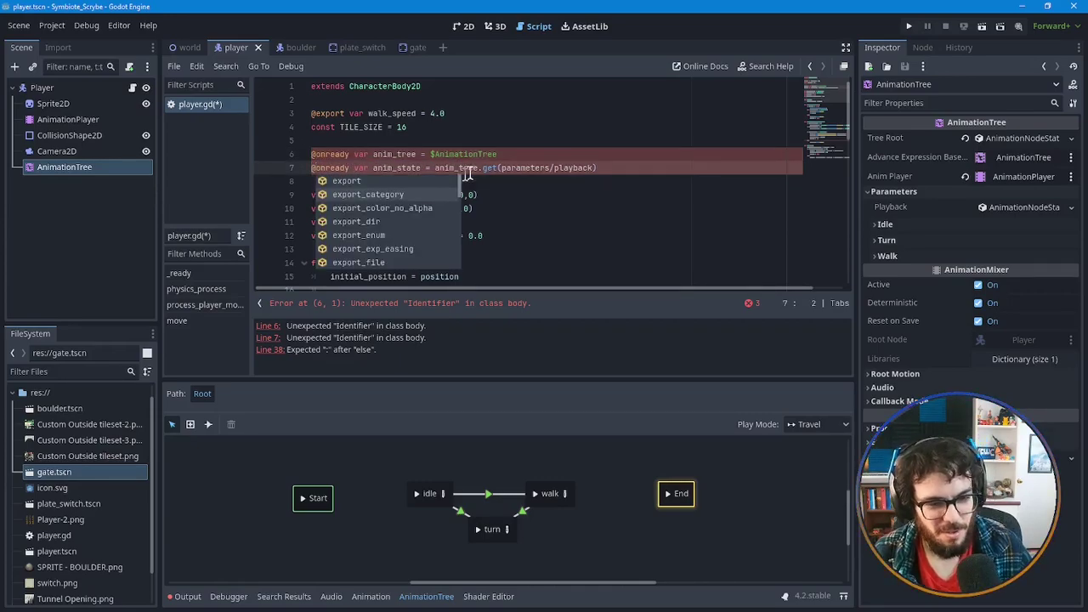
pyautogui.click(499, 155)
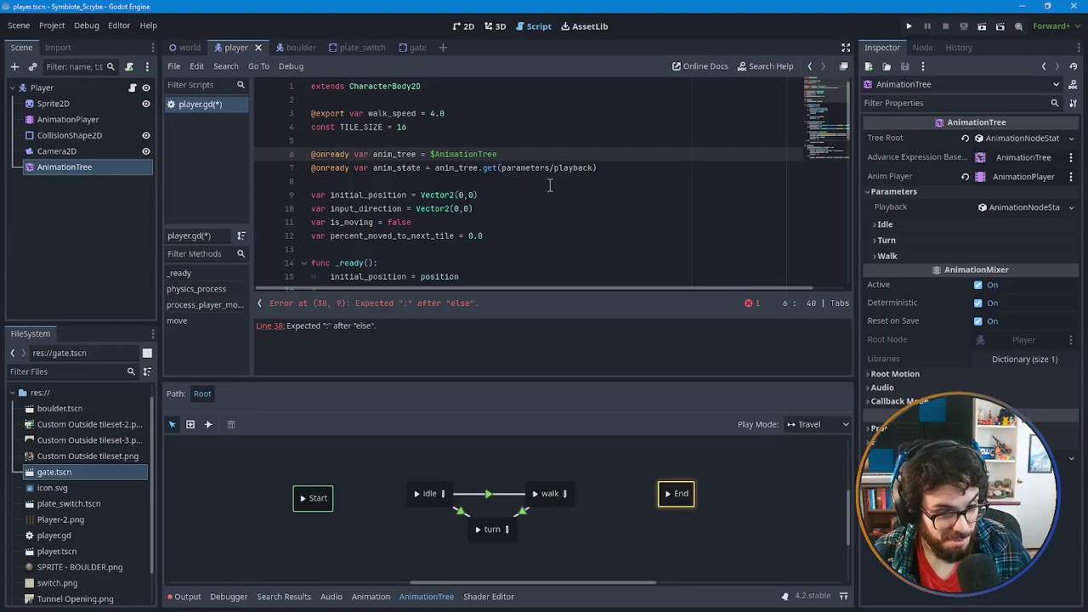
pyautogui.hotkey('ctrl', 's')
# Add the missing colon after else on line 38 in process_player_movement_input.
pyautogui.scroll(-9, 468, 168)
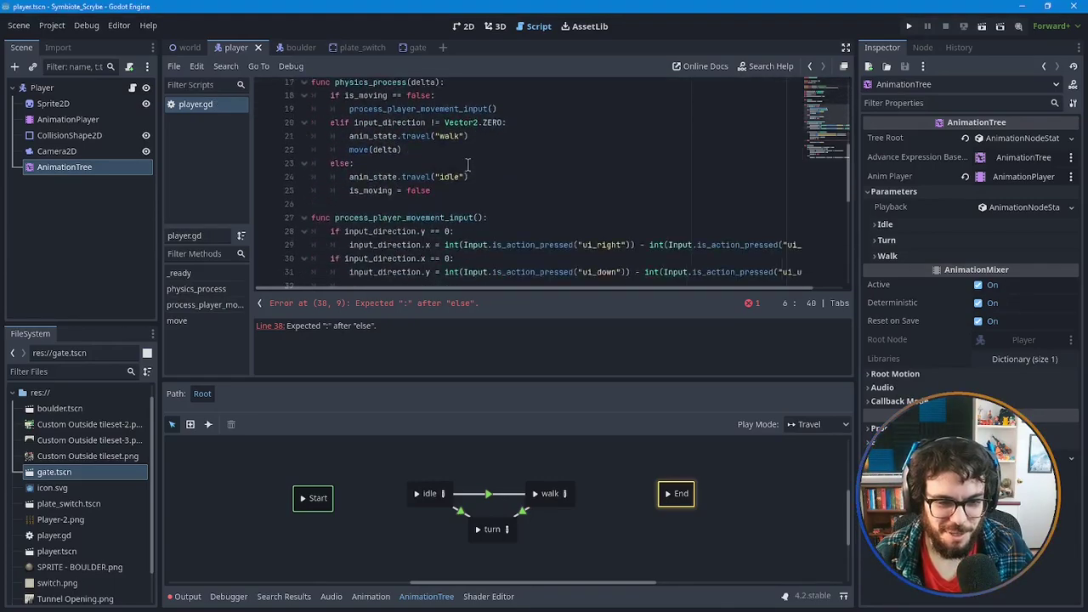
pyautogui.scroll(-2, 469, 168)
pyautogui.scroll(1, 451, 162)
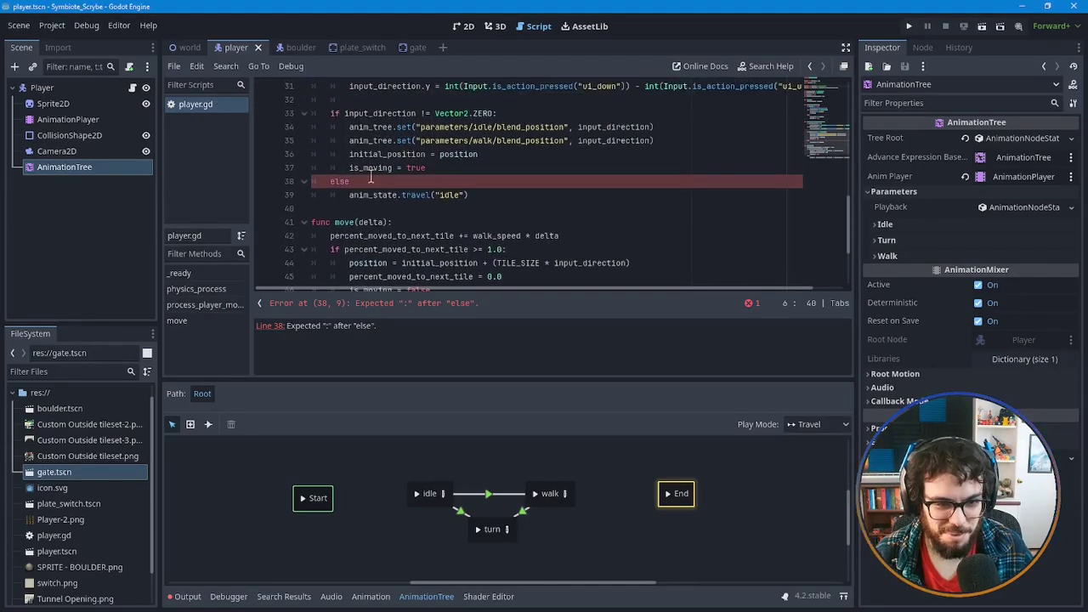
pyautogui.click(435, 182)
pyautogui.scroll(2, 436, 192)
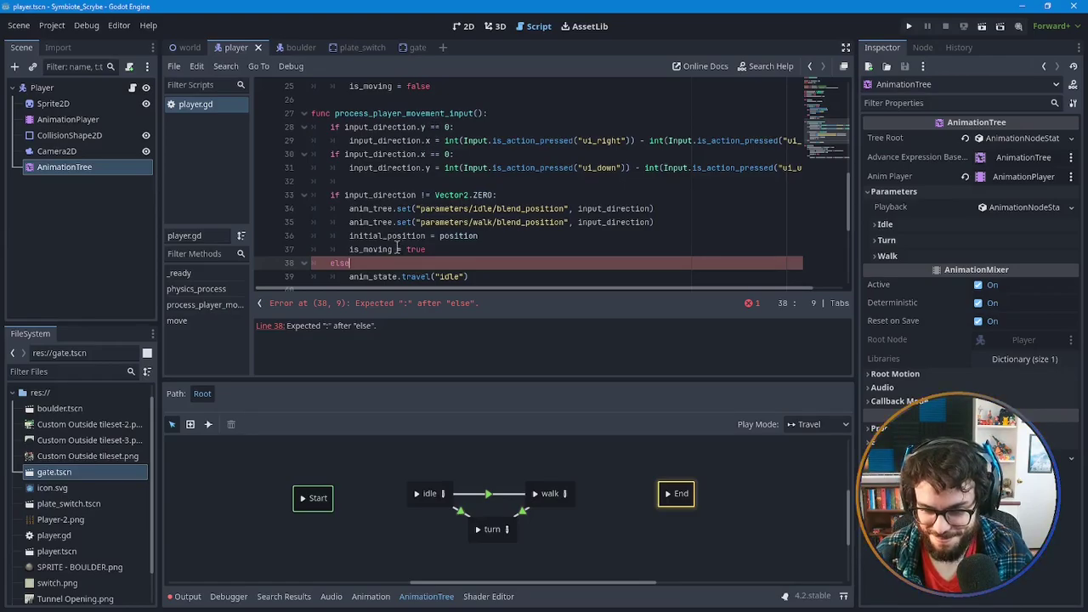
pyautogui.scroll(-1, 396, 249)
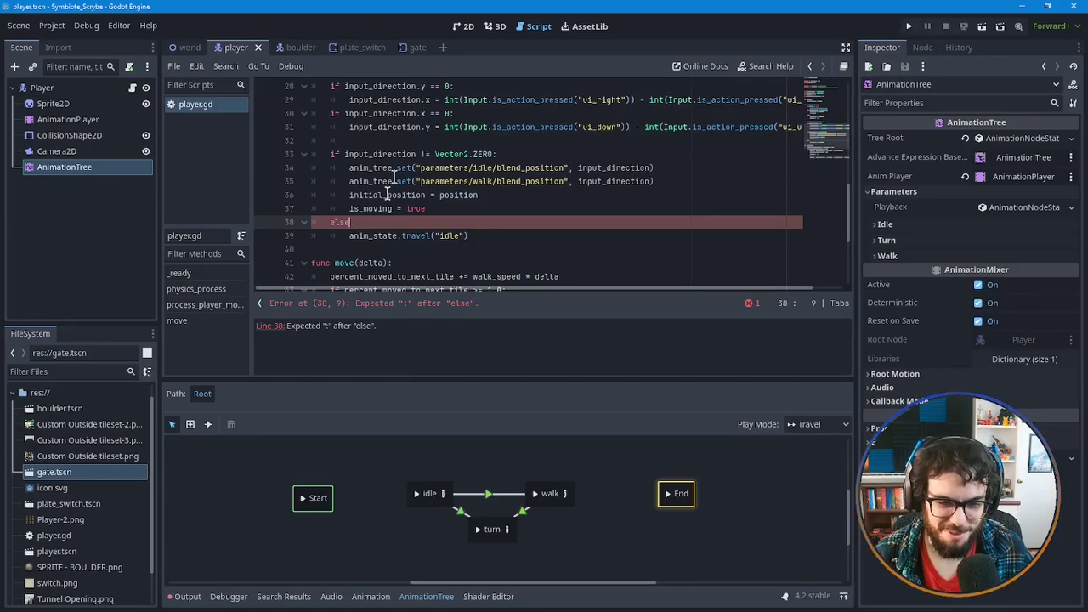
pyautogui.scroll(1, 389, 196)
pyautogui.scroll(-1, 400, 209)
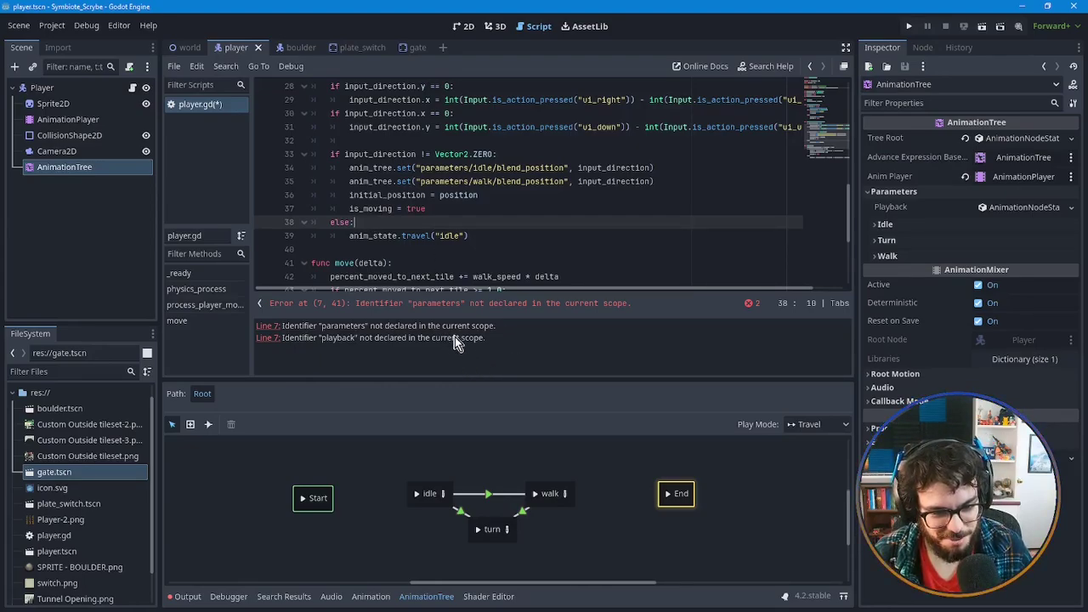
# Examine the anim_state declaration on line 7 and compare its path with the AnimationTree's Playback property.
pyautogui.scroll(4, 476, 236)
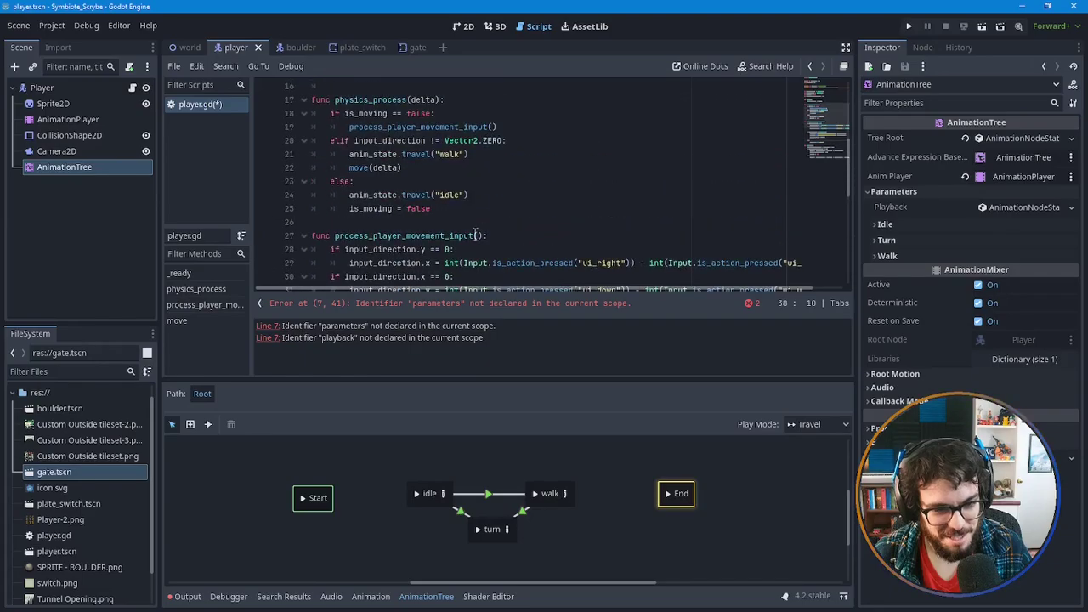
pyautogui.scroll(5, 476, 235)
pyautogui.click(374, 169)
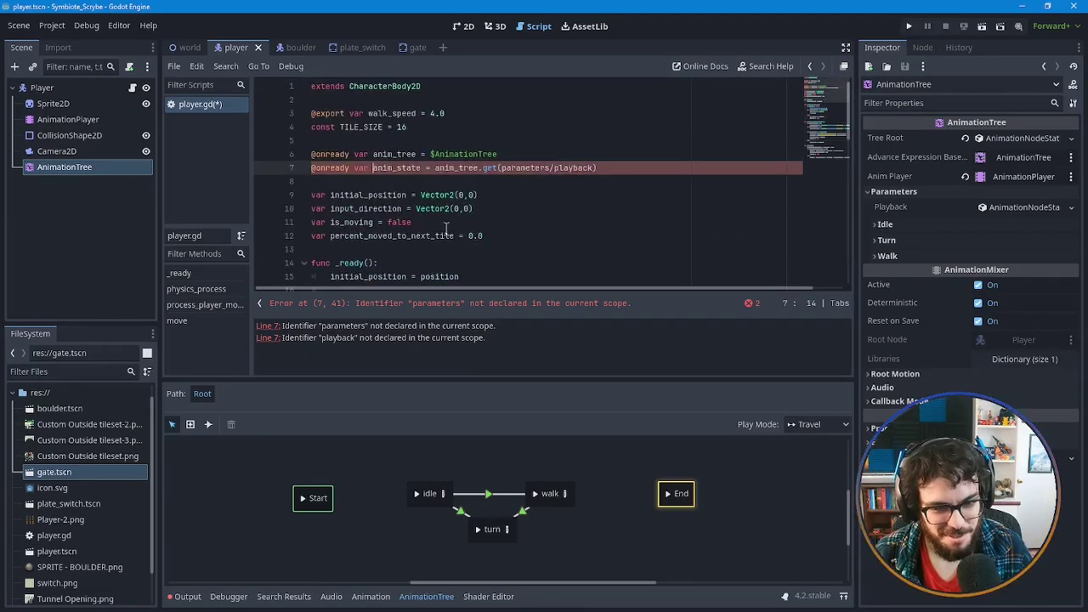
pyautogui.click(498, 167)
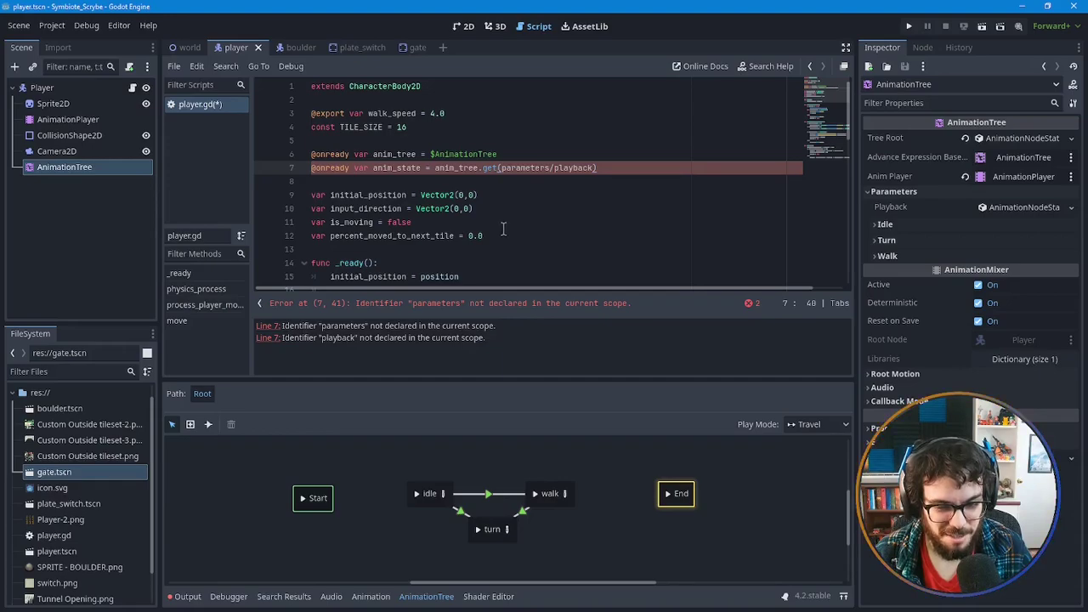
pyautogui.click(571, 167)
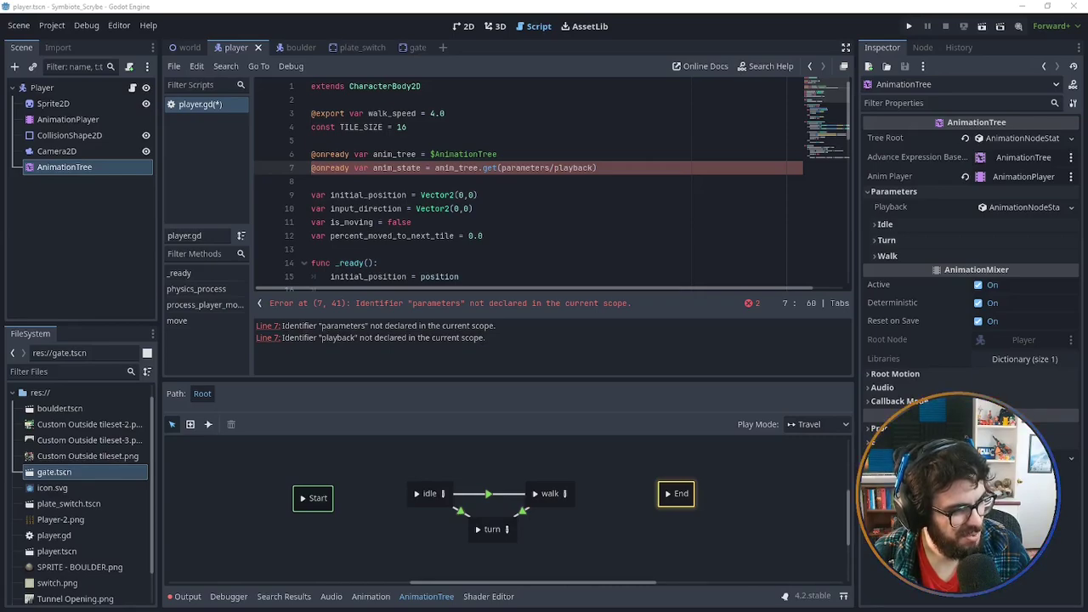
pyautogui.click(88, 166)
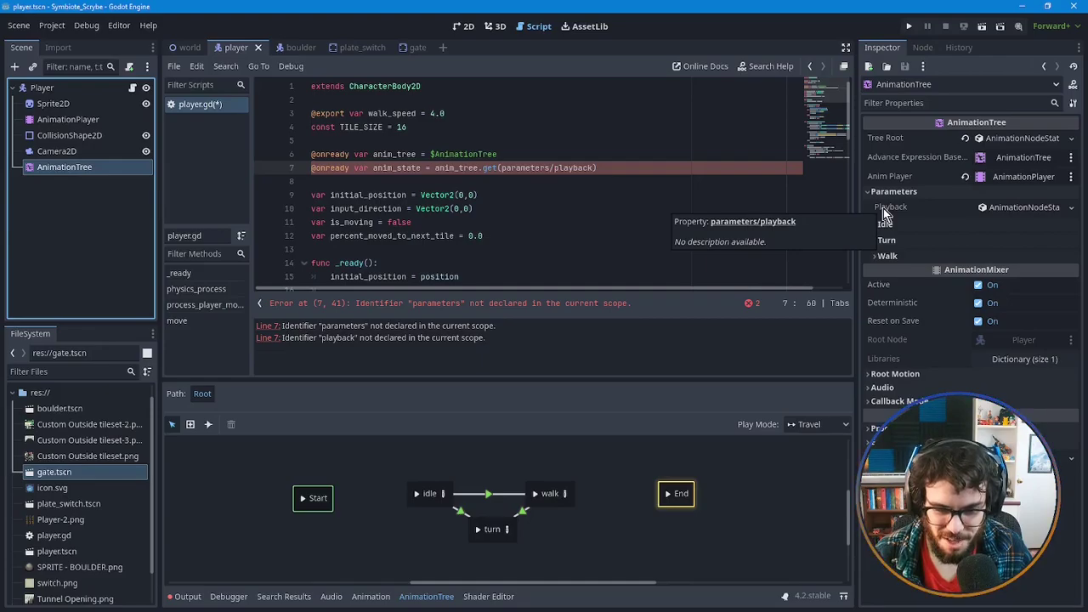
pyautogui.click(406, 167)
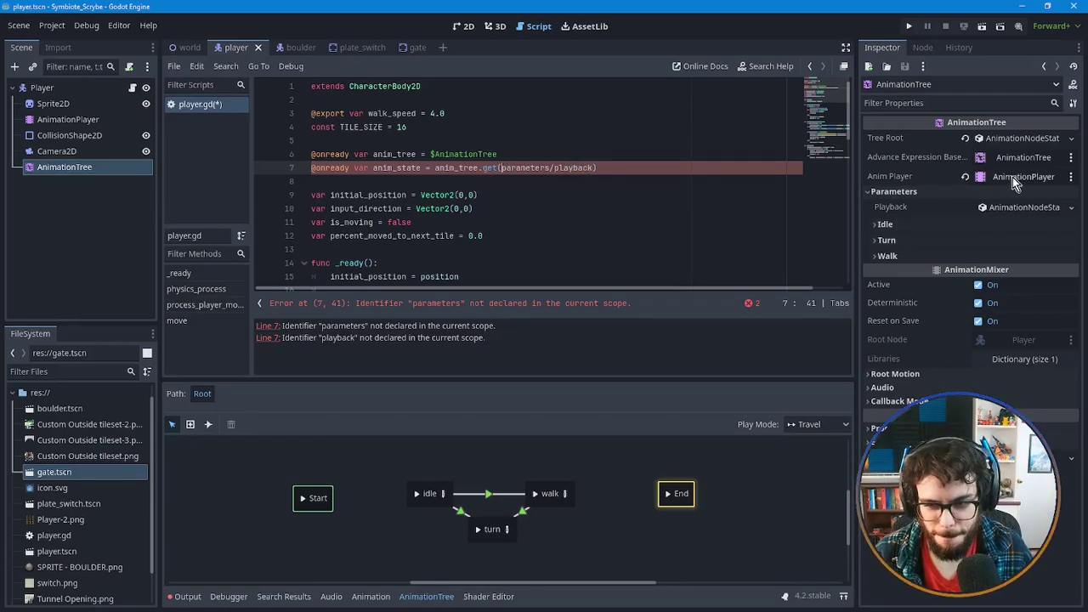
pyautogui.moveTo(889, 207)
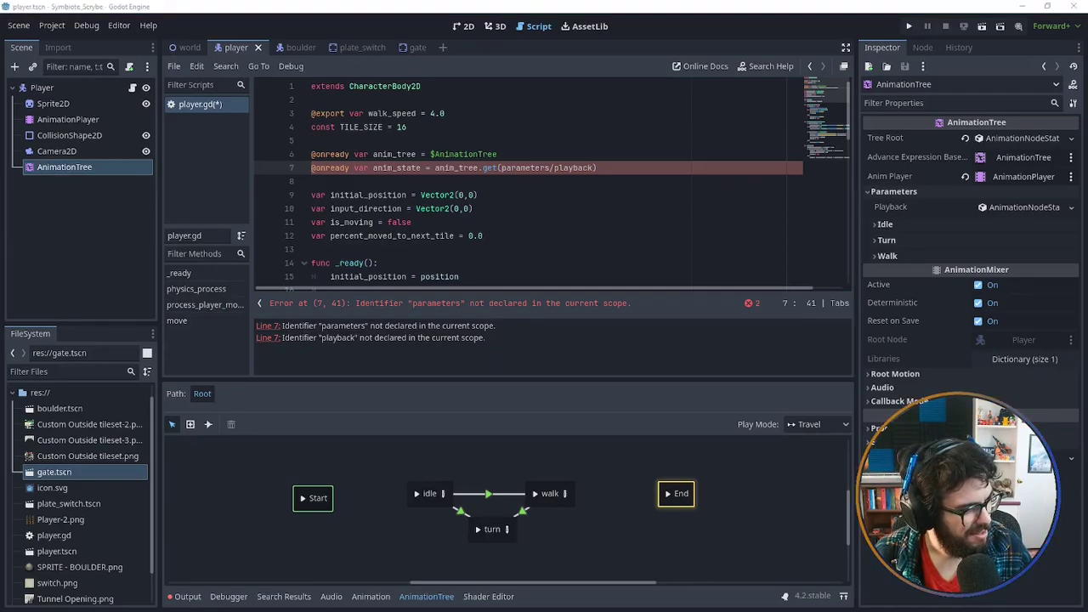
# Enclose parameters/playback in double quotes inside anim_state's get call without extra spacing, and save the script.
pyautogui.click(501, 169)
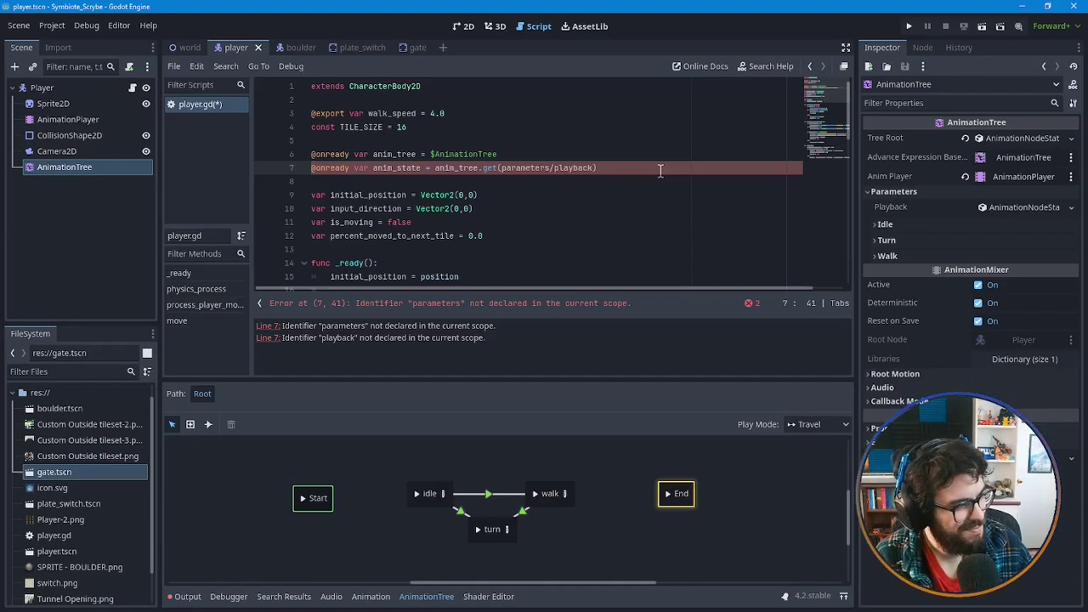
pyautogui.write('"')
pyautogui.press('End')
pyautogui.press('Left')
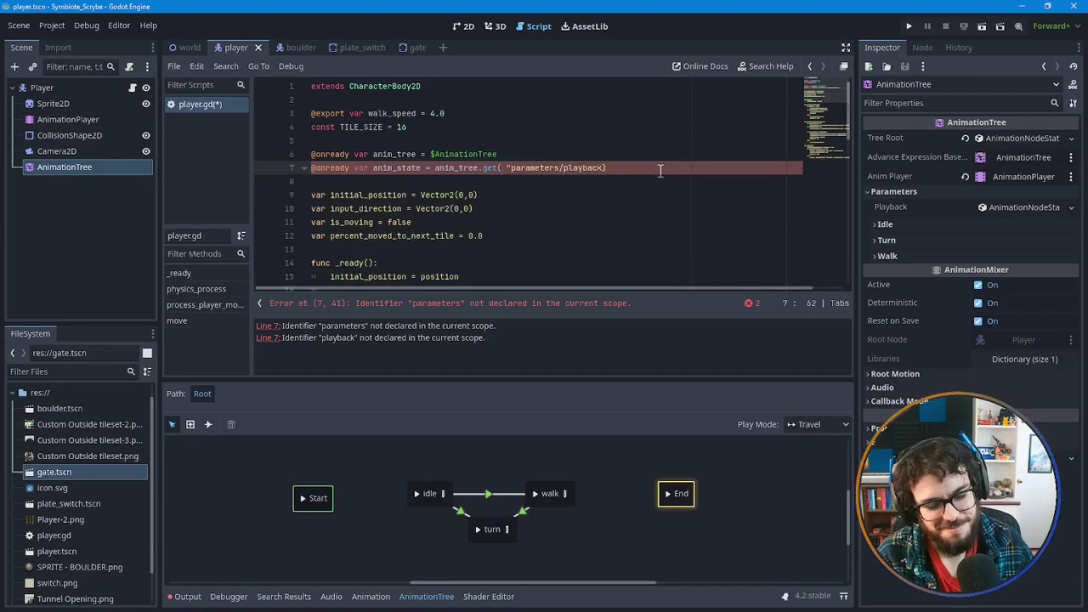
pyautogui.write('"')
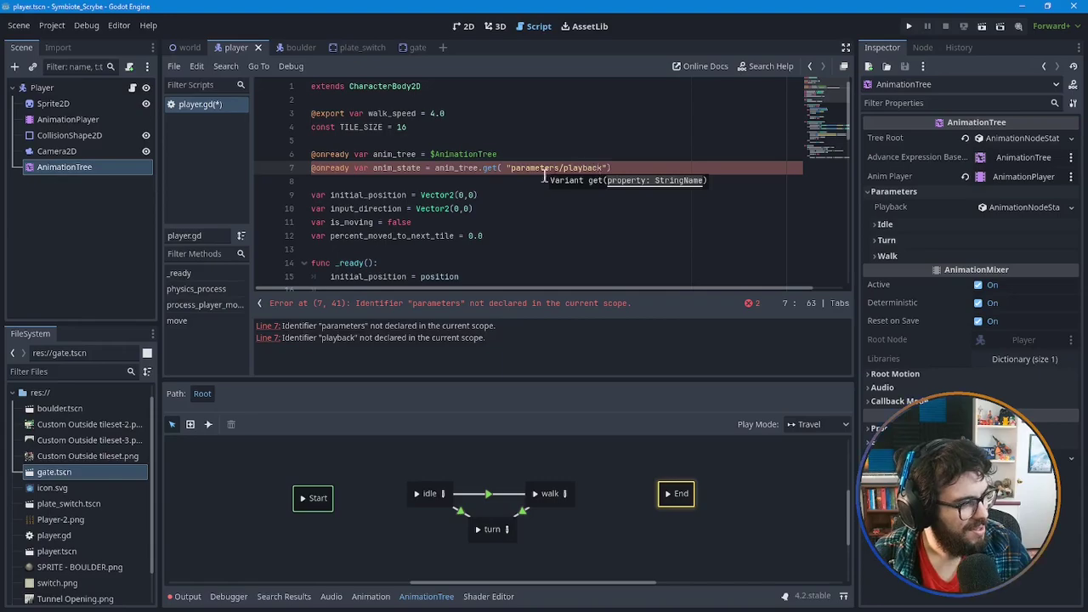
pyautogui.hotkey('ctrl', 'Left')
pyautogui.hotkey('ctrl', 'Left')
pyautogui.hotkey('ctrl', 'Left')
pyautogui.hotkey('ctrl', 'Left')
pyautogui.press('BackSpace')
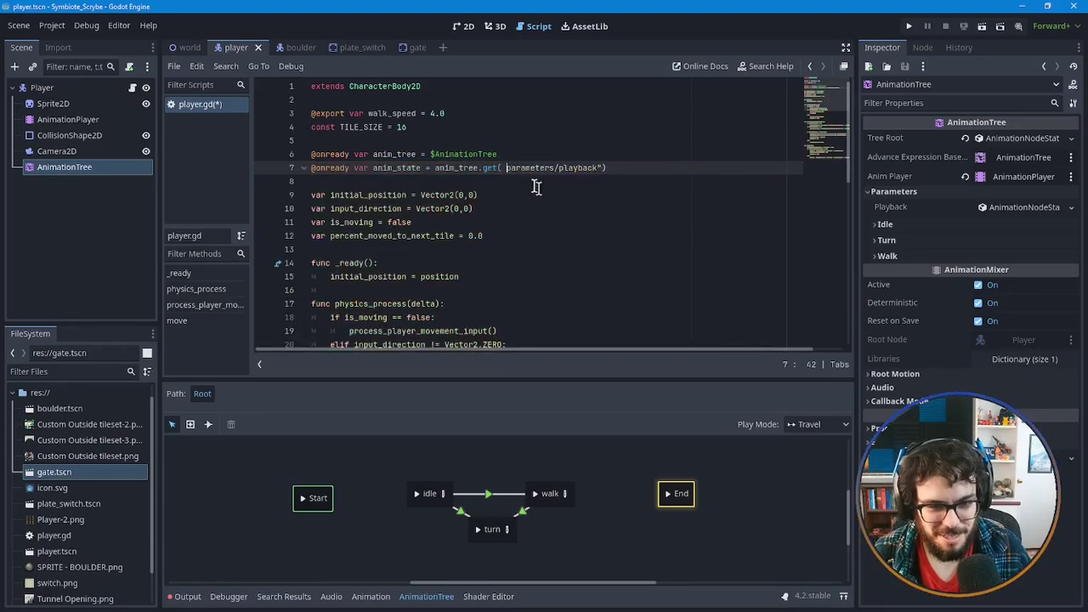
pyautogui.press('BackSpace')
pyautogui.write('"')
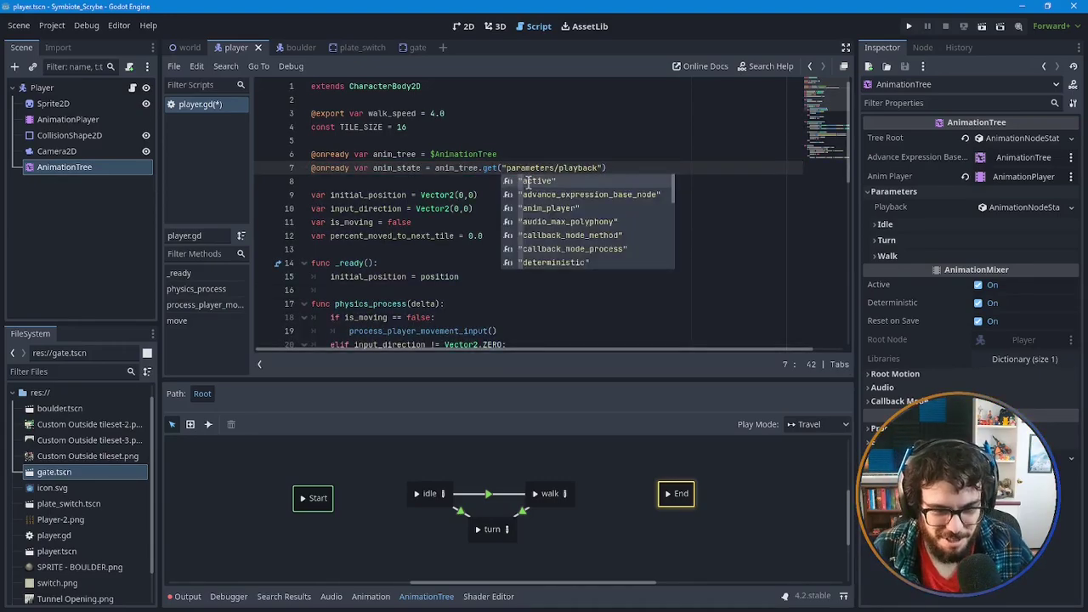
pyautogui.click(443, 180)
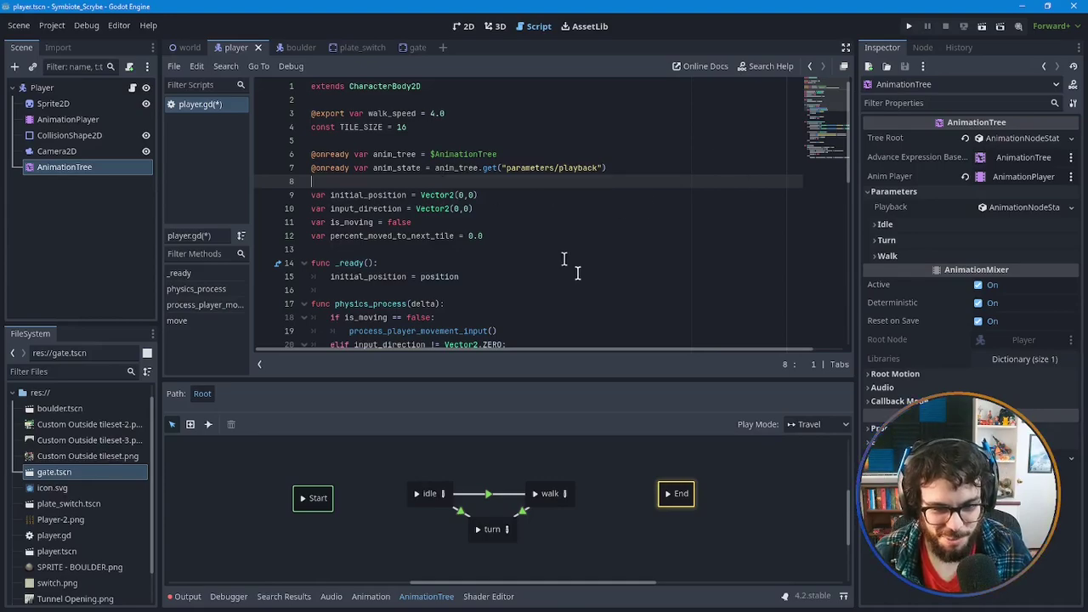
pyautogui.hotkey('ctrl', 's')
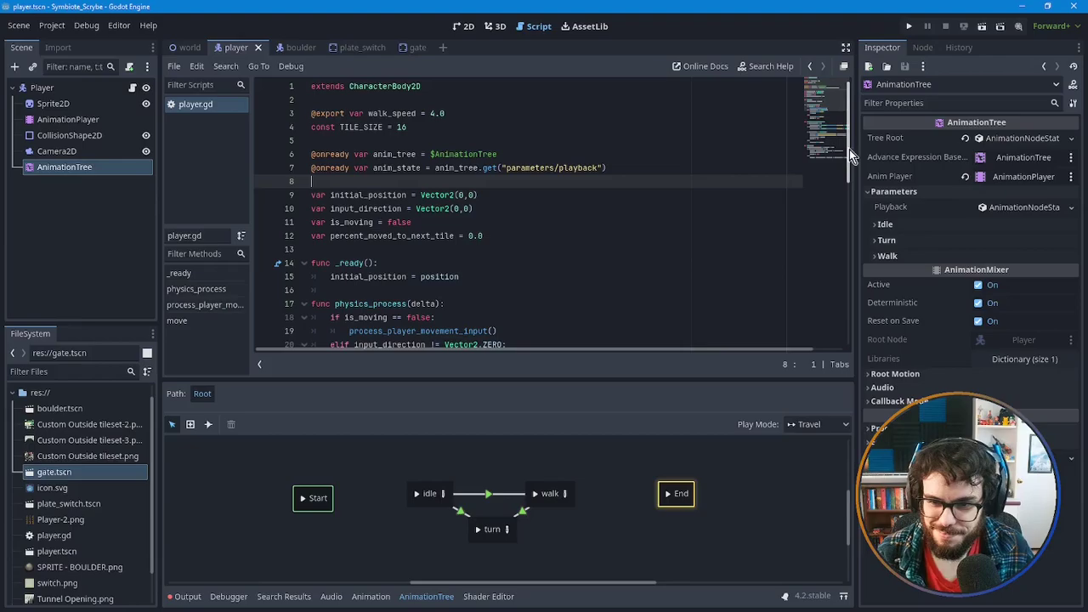
# Check the end of player.gd, then resume the tutorial's Adding Turning Mechanics chapter on YouTube with sound and skip ahead to around 13:07.
pyautogui.moveTo(850, 149); pyautogui.dragTo(845, 316)
pyautogui.click(765, 276)
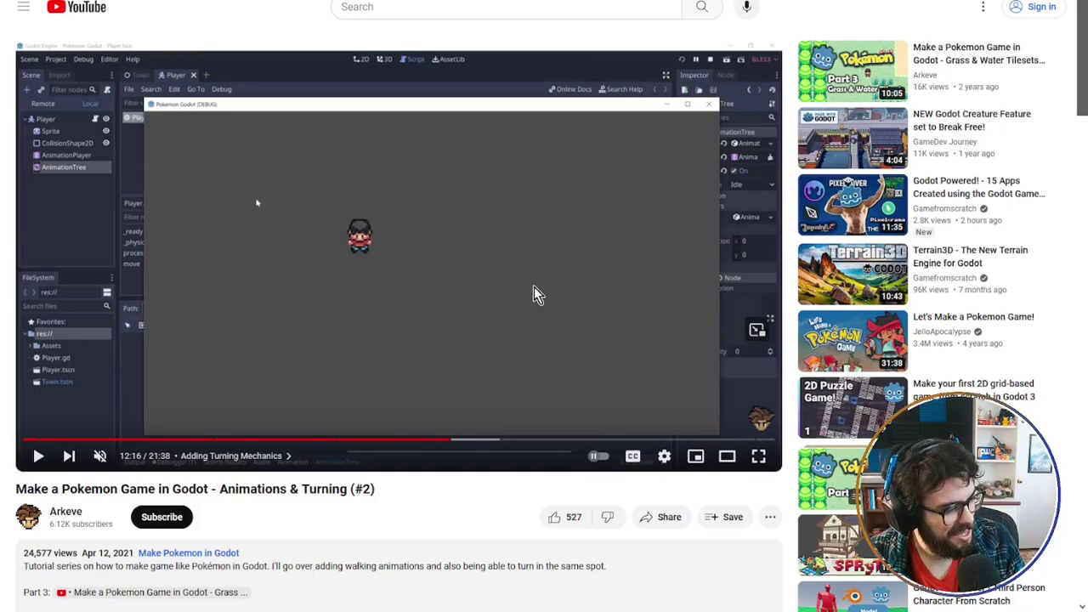
pyautogui.click(501, 277)
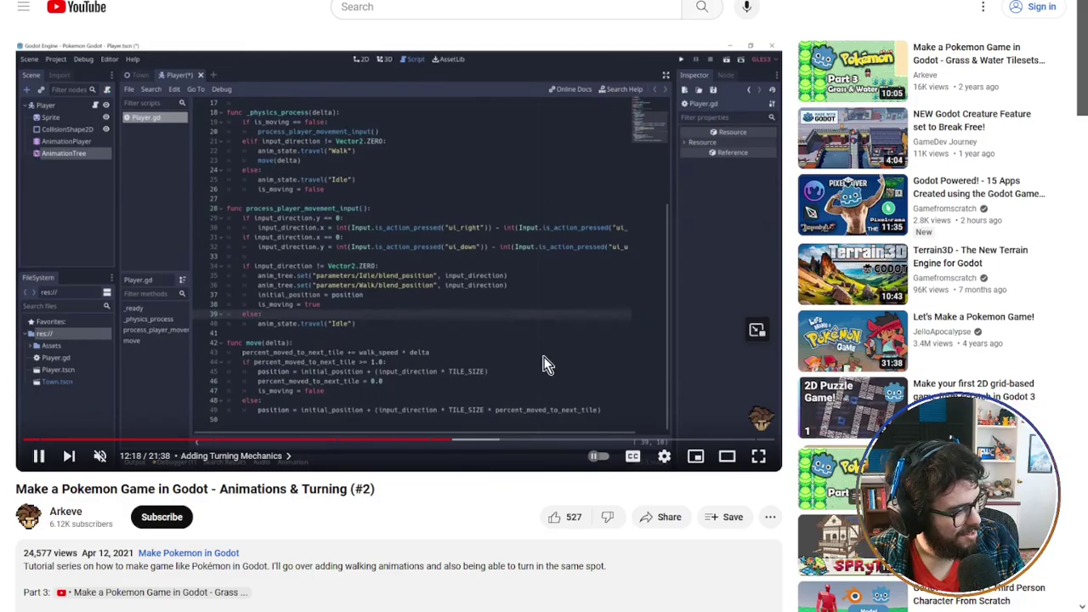
pyautogui.click(99, 455)
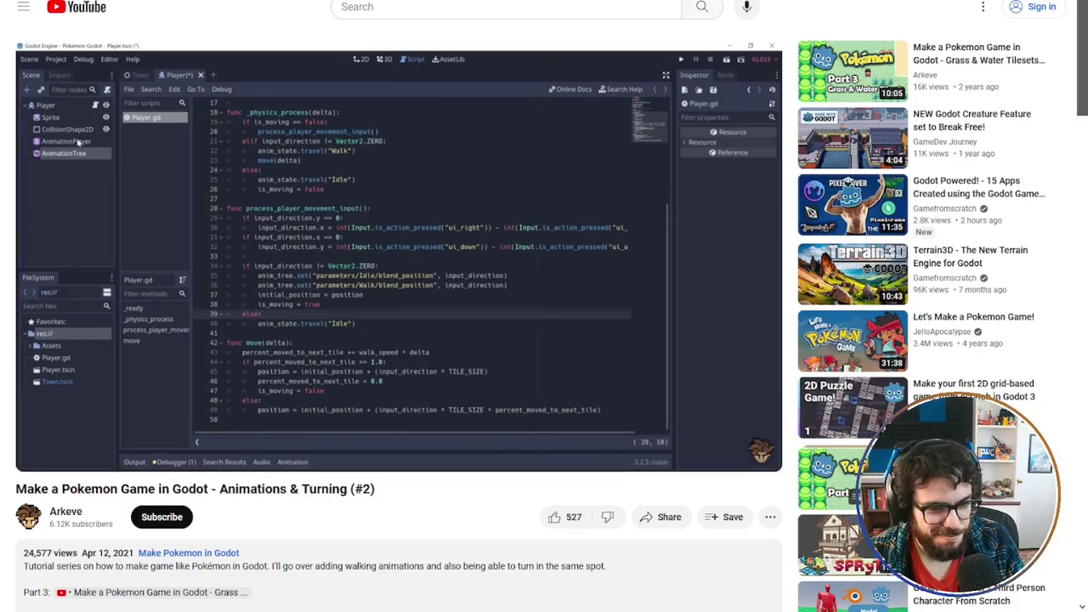
pyautogui.moveTo(489, 441); pyautogui.dragTo(663, 385)
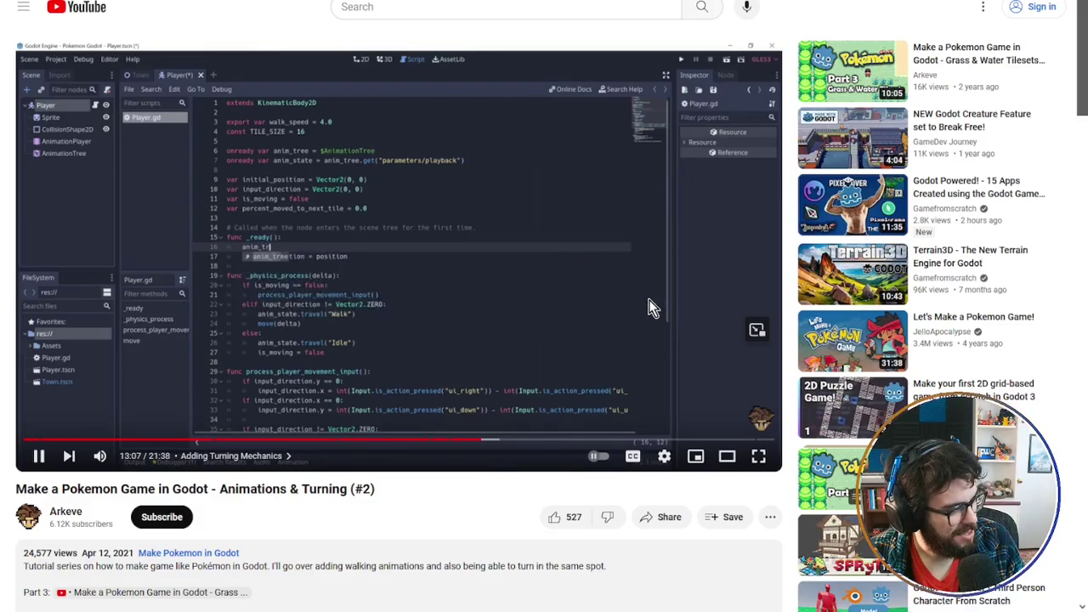
# Watch the Adding Turning Mechanics chapter, skipping ahead to around 14:00 and 14:24, and continue through the PlayerState enum declaration.
pyautogui.press('space')
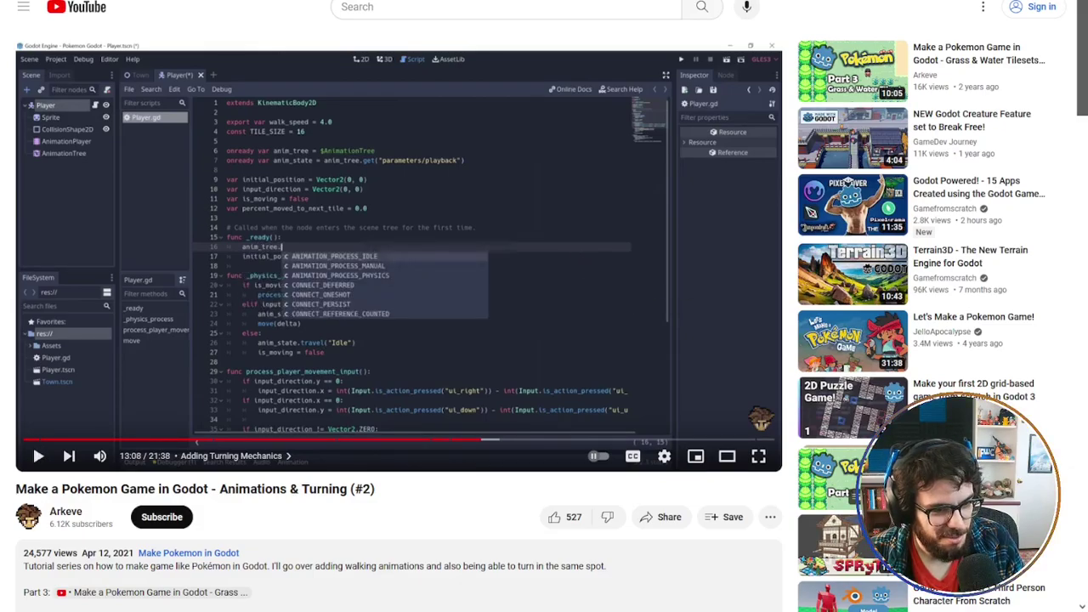
pyautogui.press('space')
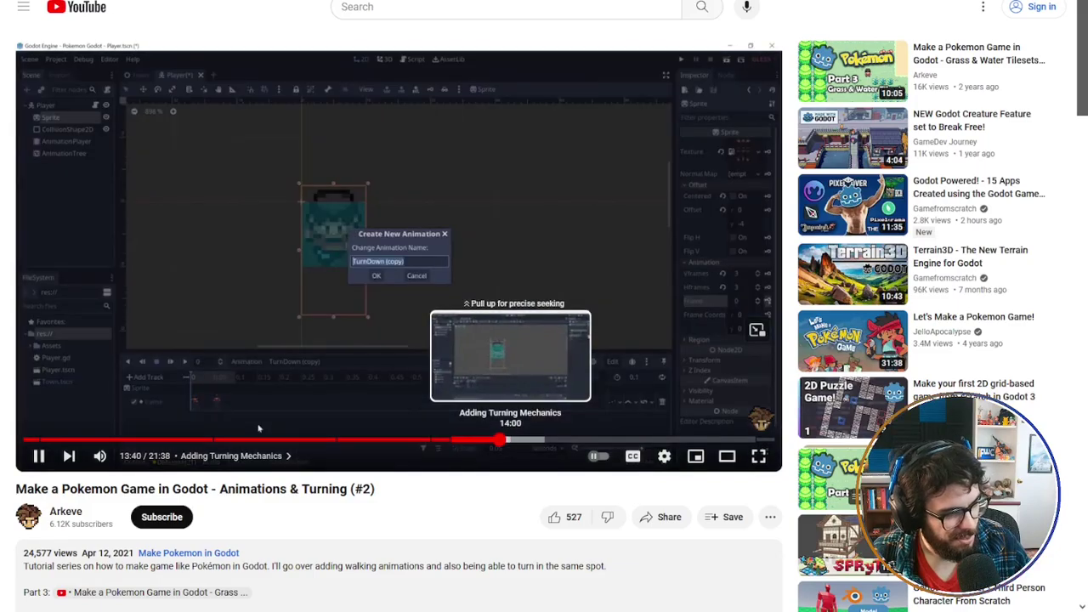
pyautogui.moveTo(500, 439); pyautogui.dragTo(510, 440)
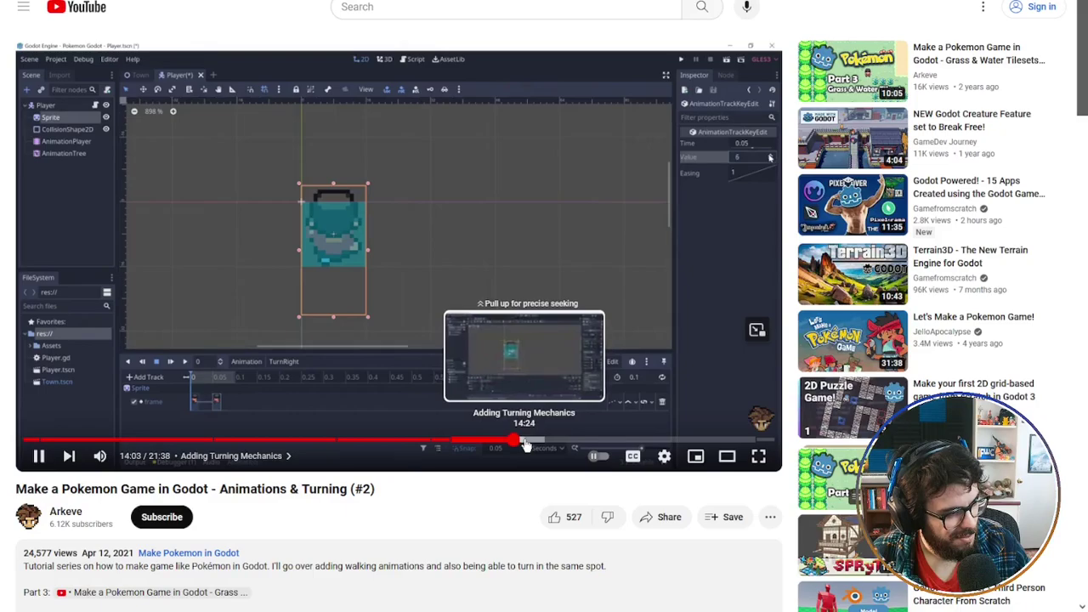
pyautogui.click(525, 442)
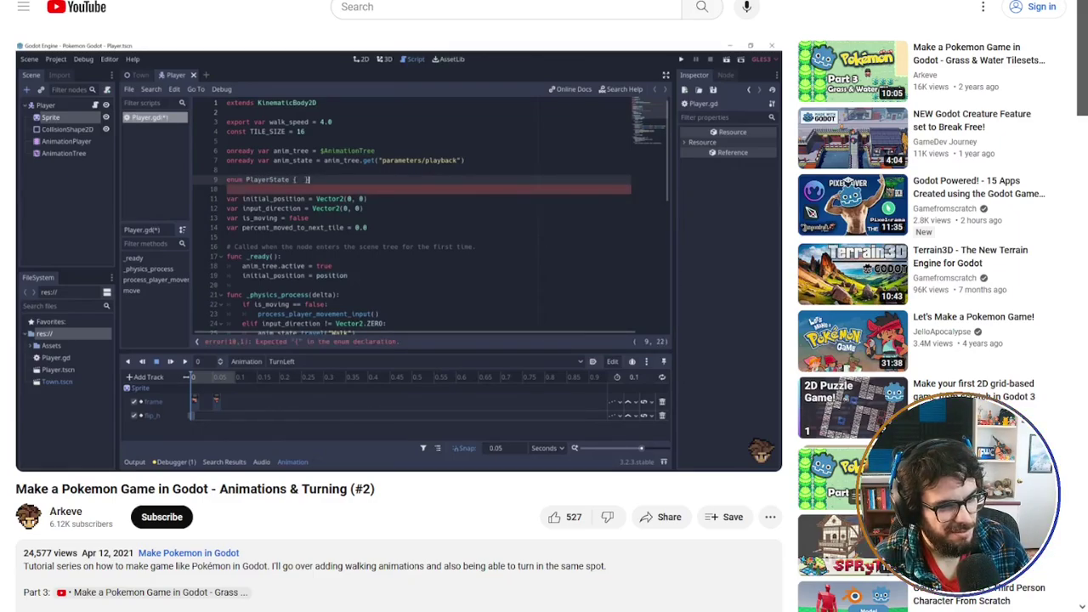
pyautogui.press('k')
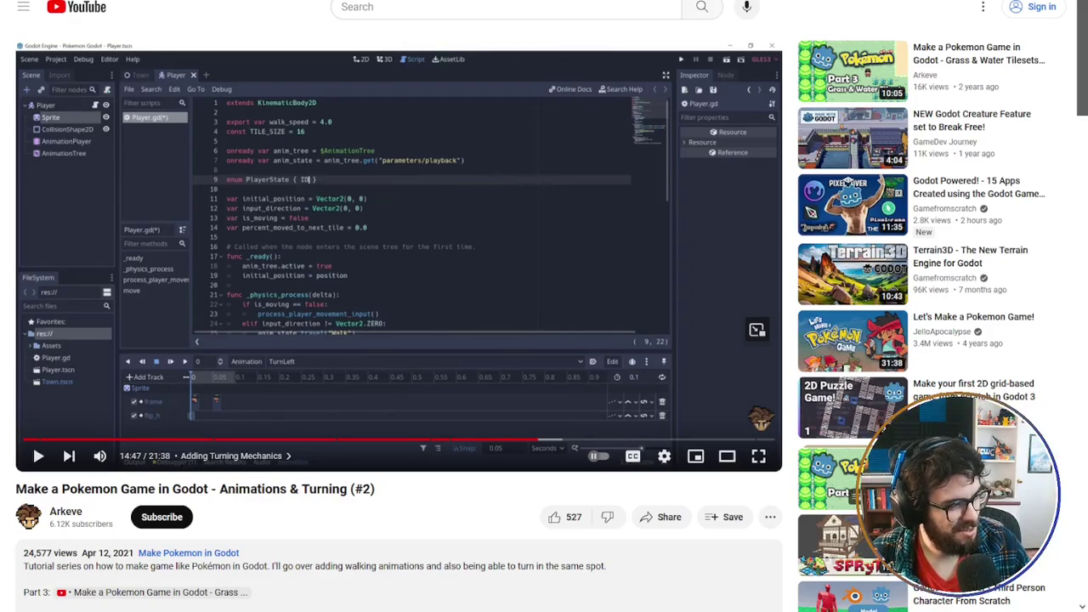
pyautogui.press('space')
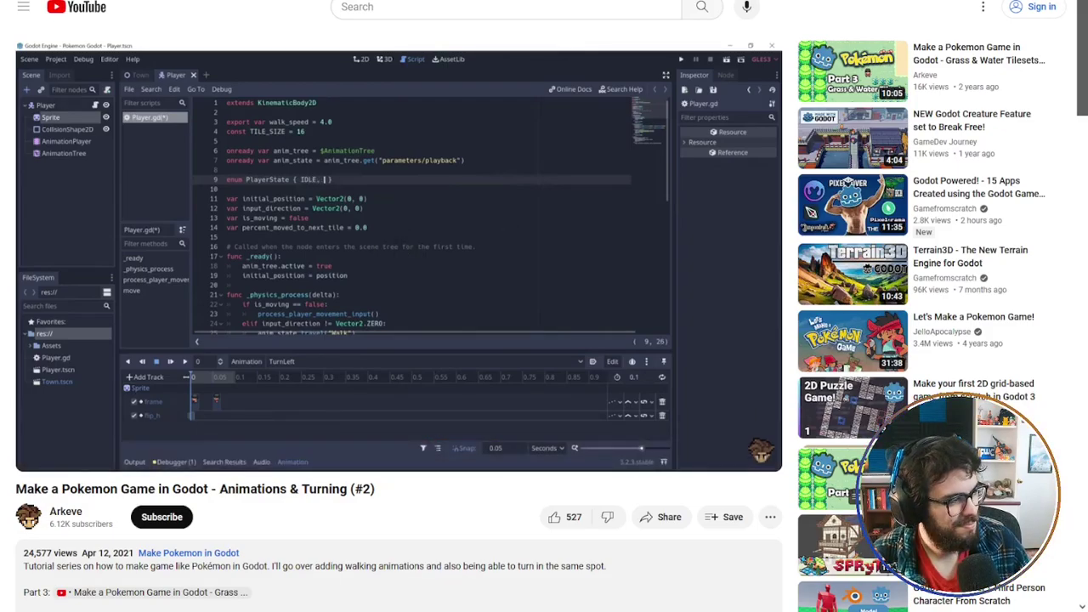